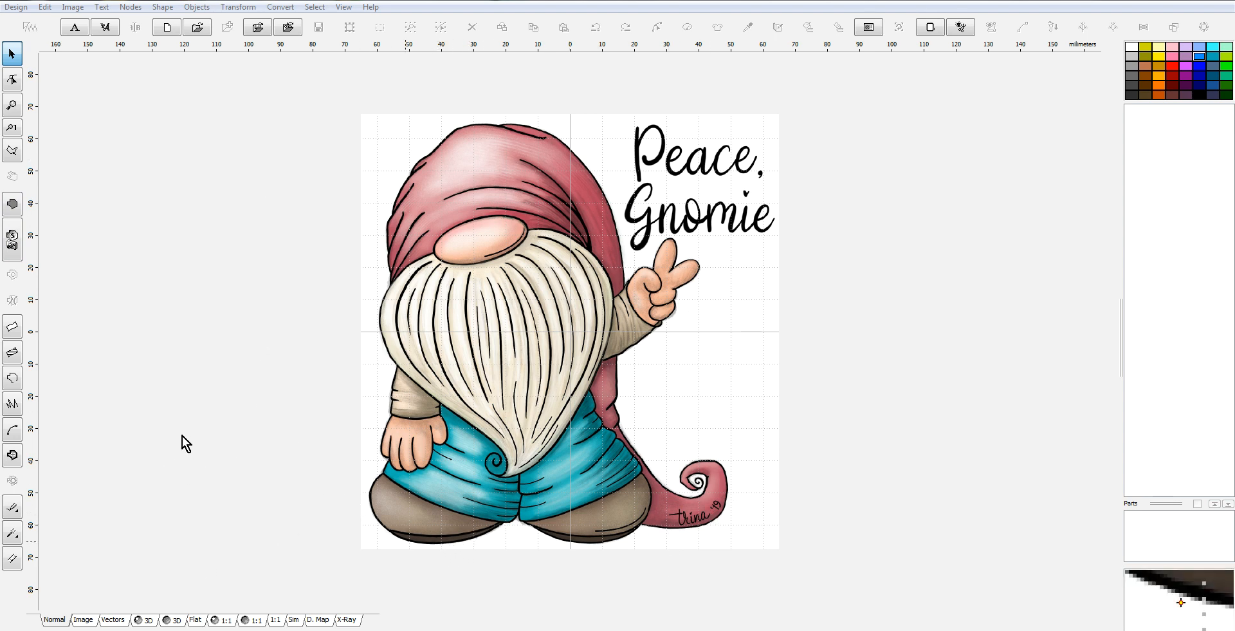
Outline the left shoe's dark sole with a fill object, curving its upper and lower edges along the artwork.
left_click(12, 205)
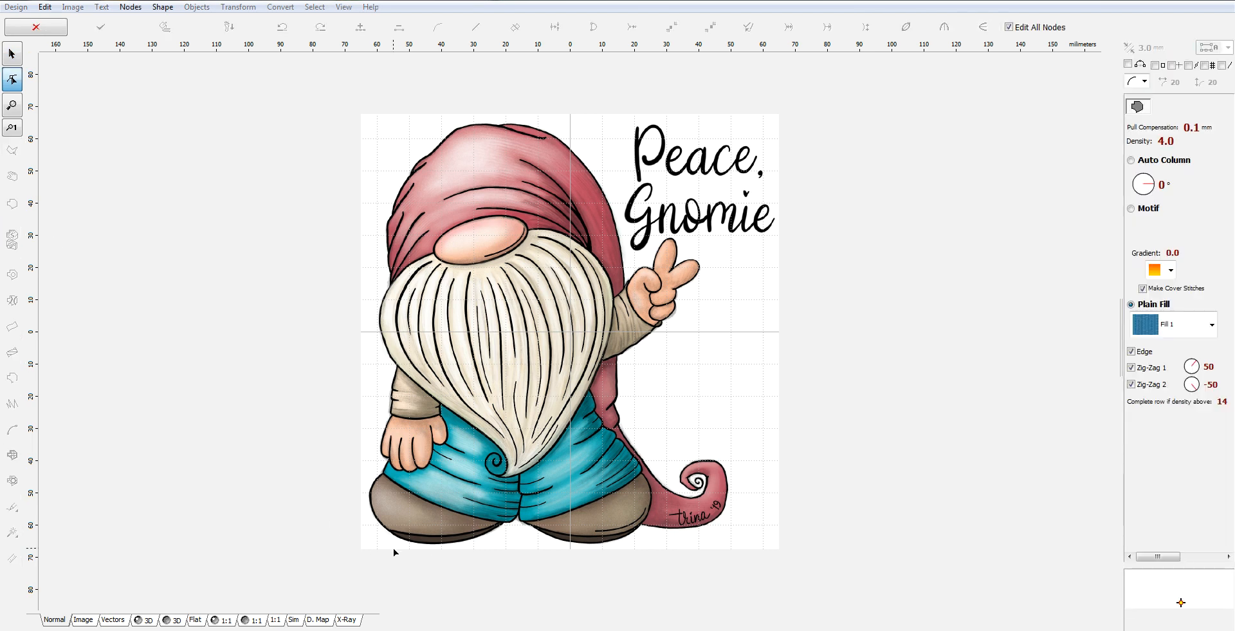
scroll(399, 540, "up", 1)
scroll(399, 542, "up", 1)
scroll(418, 547, "down", 4)
scroll(438, 550, "up", 3)
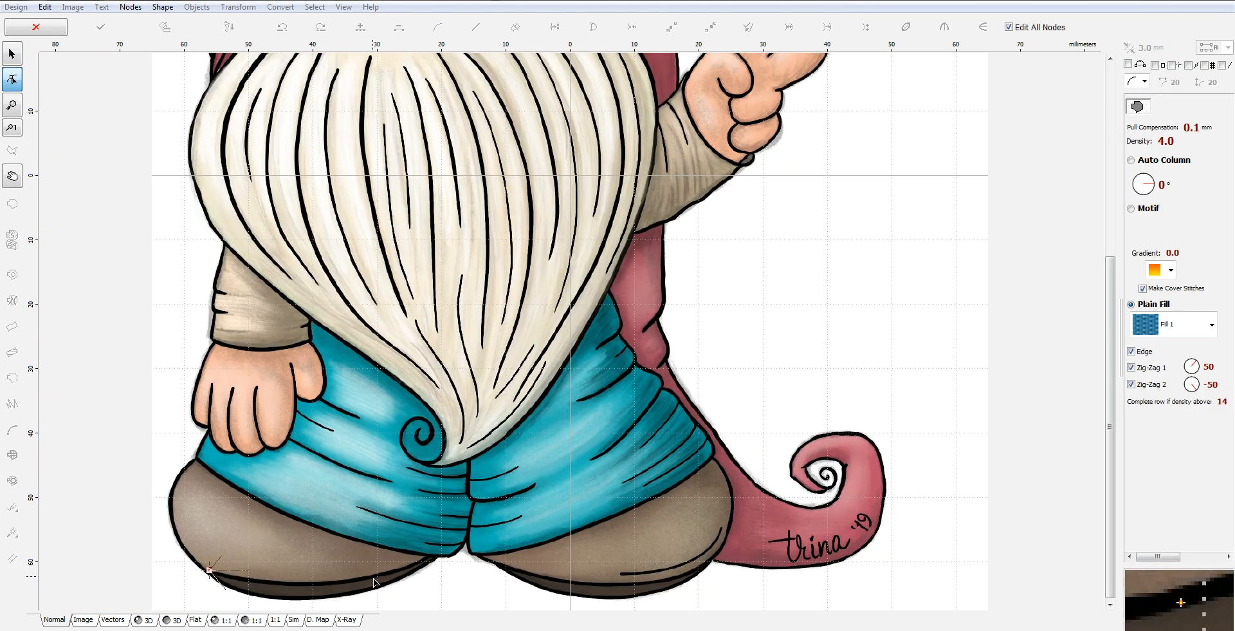
left_click(436, 552)
left_click_drag(323, 562, 326, 582)
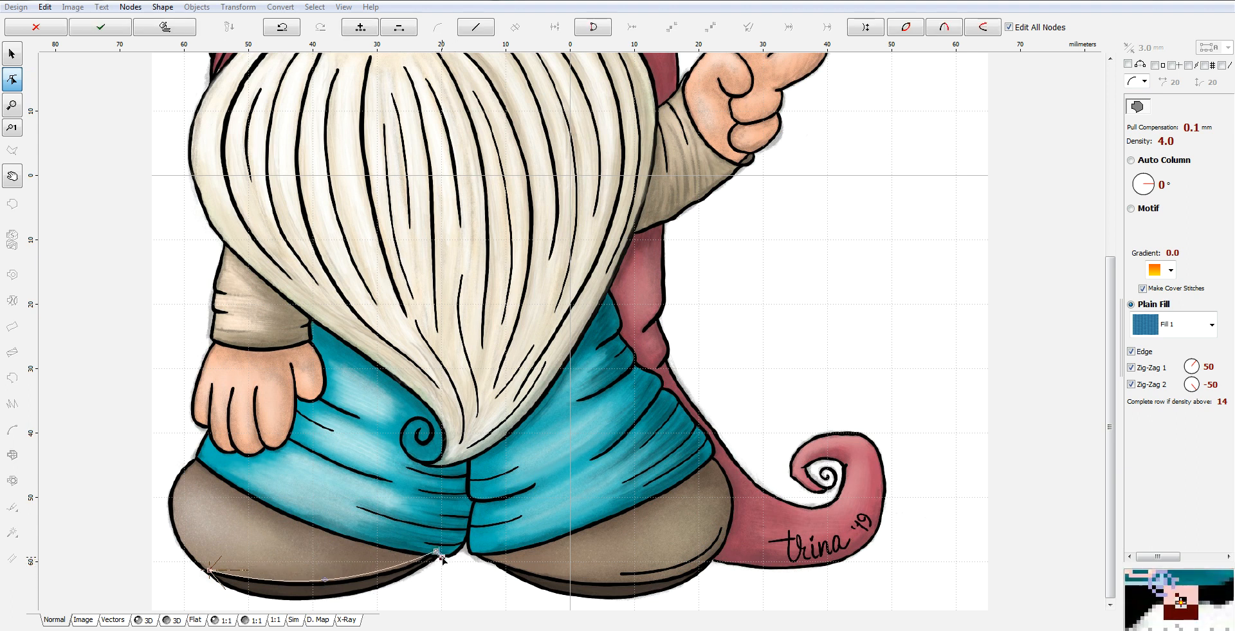
left_click(253, 597)
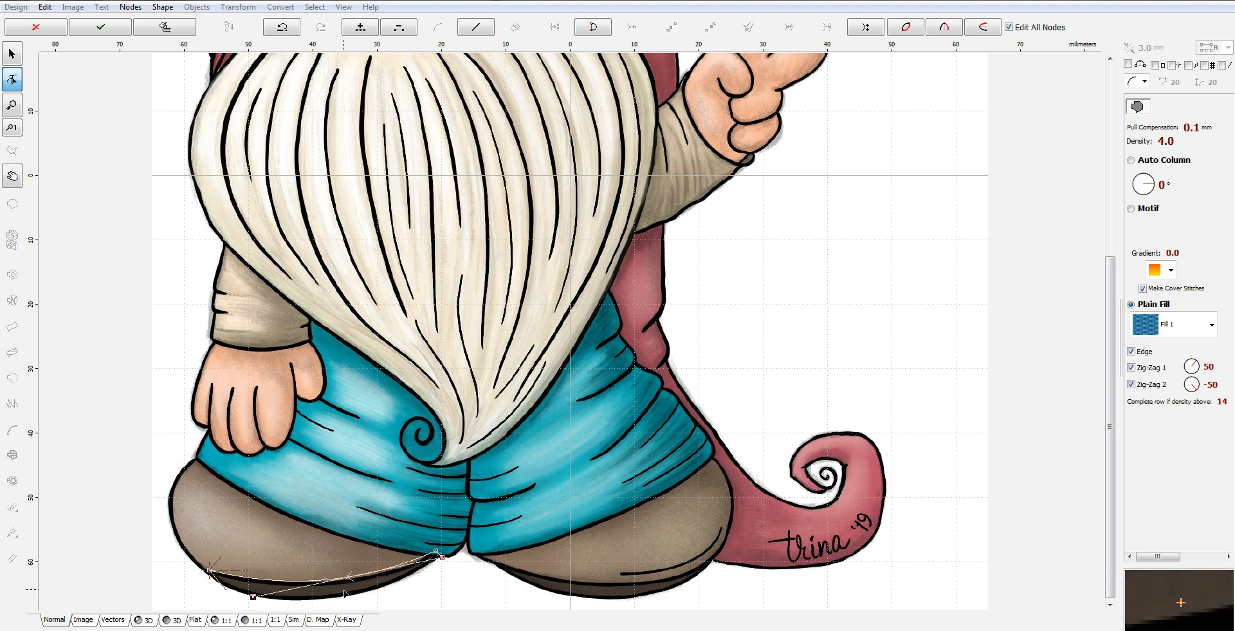
left_click_drag(347, 579, 353, 596)
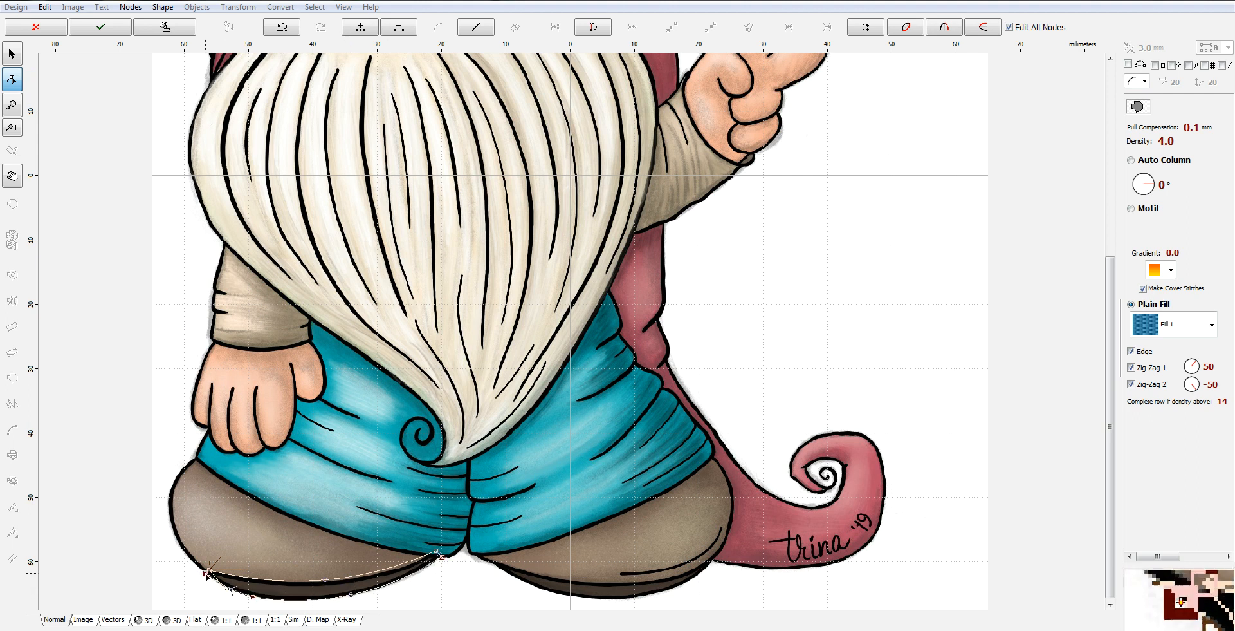
Move the sole outline's starting node outward onto the outer tip of the left shoe's sole.
scroll(206, 574, "up", 4)
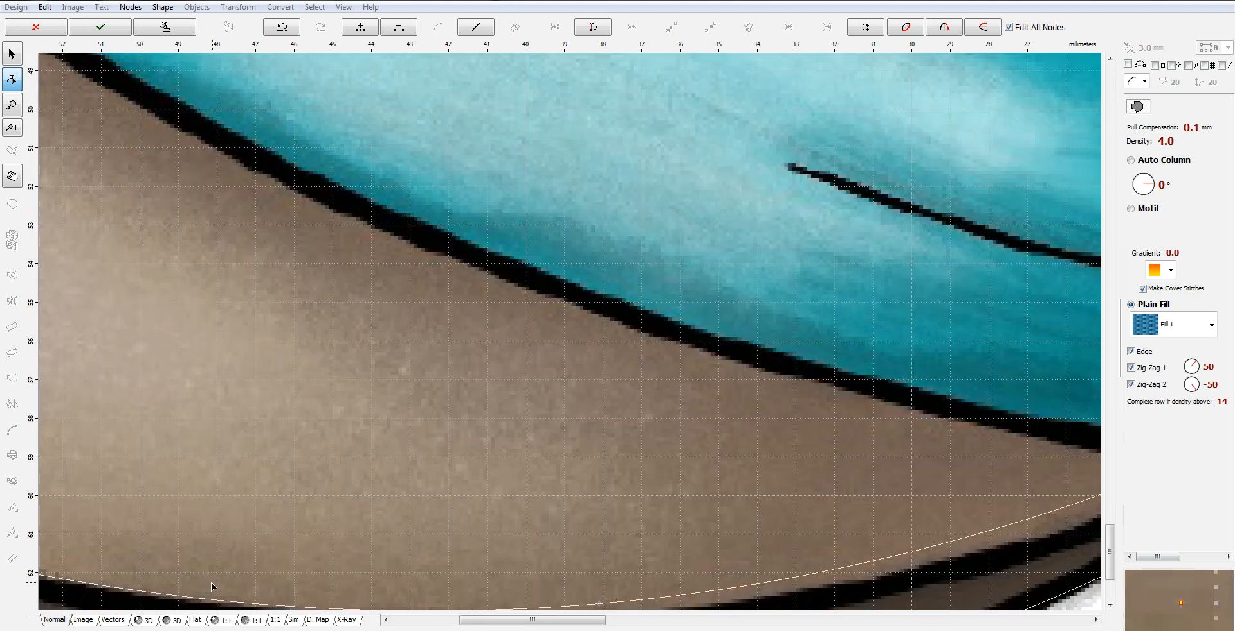
scroll(213, 584, "down", 2)
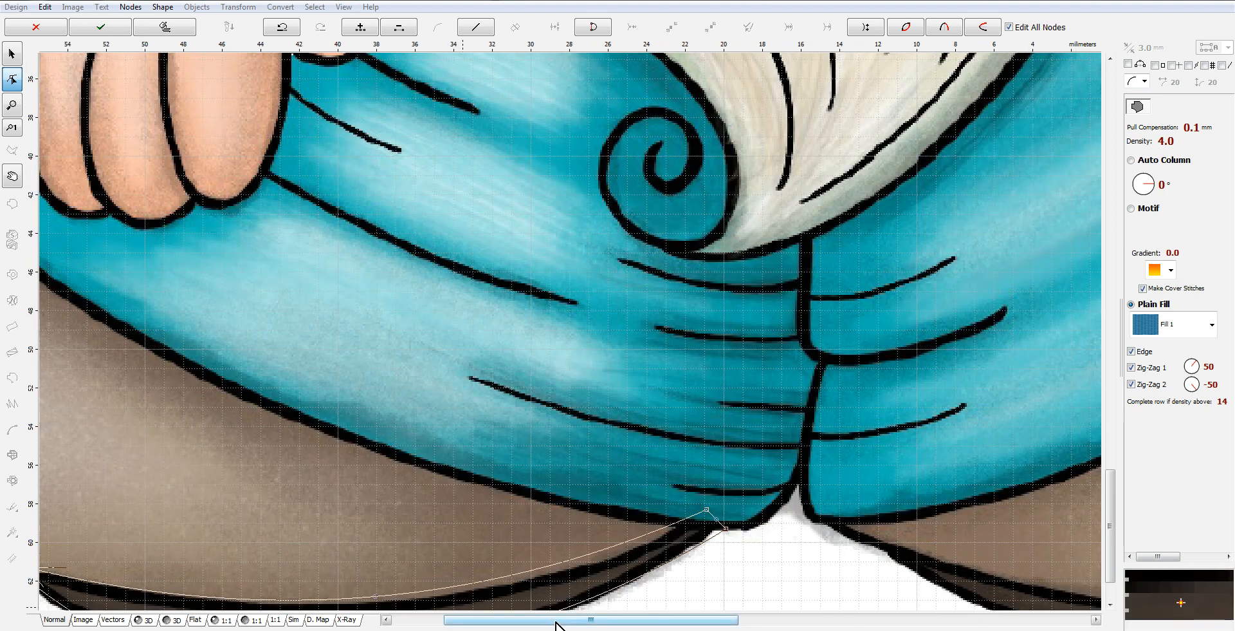
left_click_drag(552, 621, 449, 623)
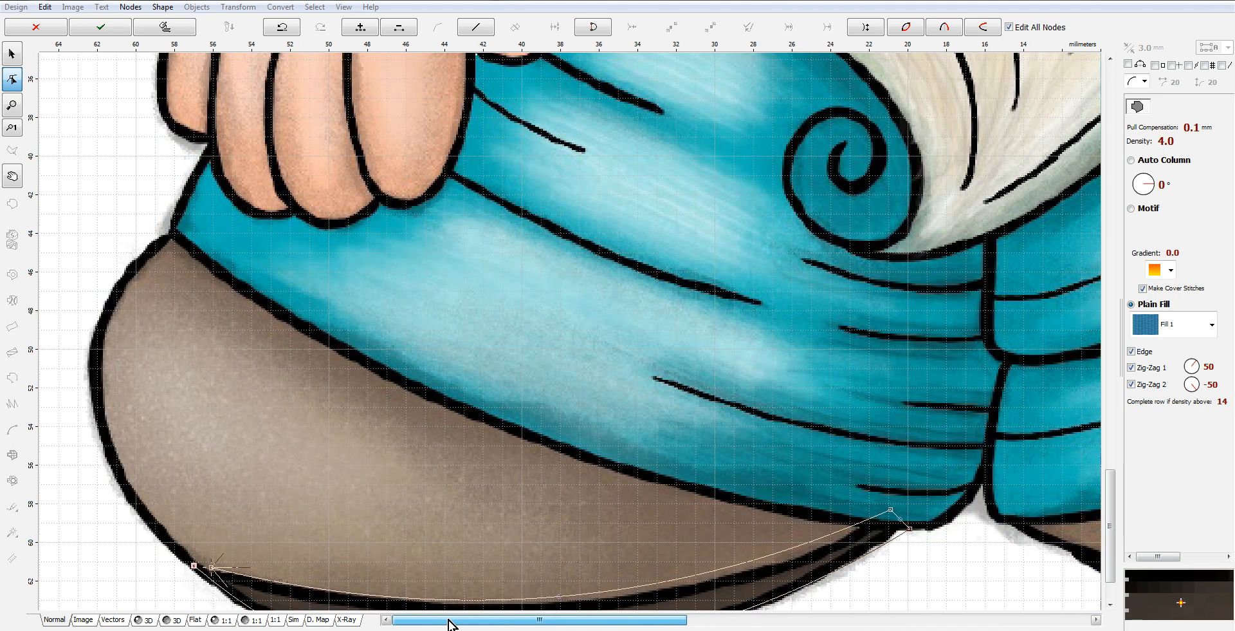
left_click_drag(211, 567, 193, 563)
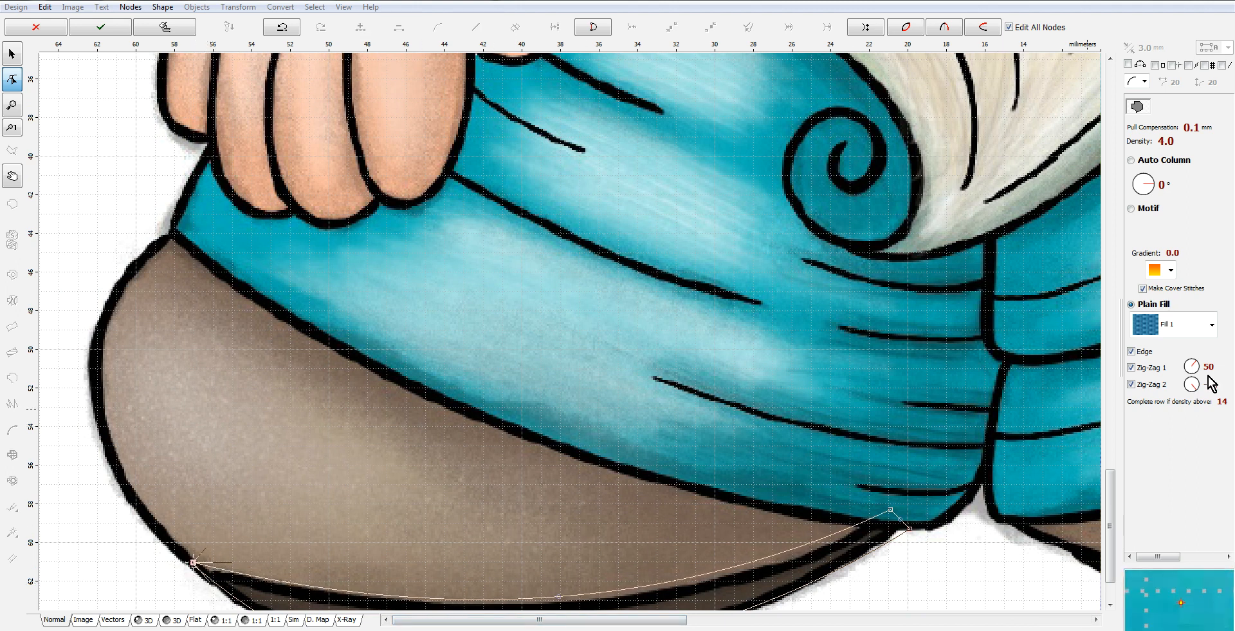
Set the left sole's fill direction to 90° and its fill type to Auto Column.
left_click(1175, 161)
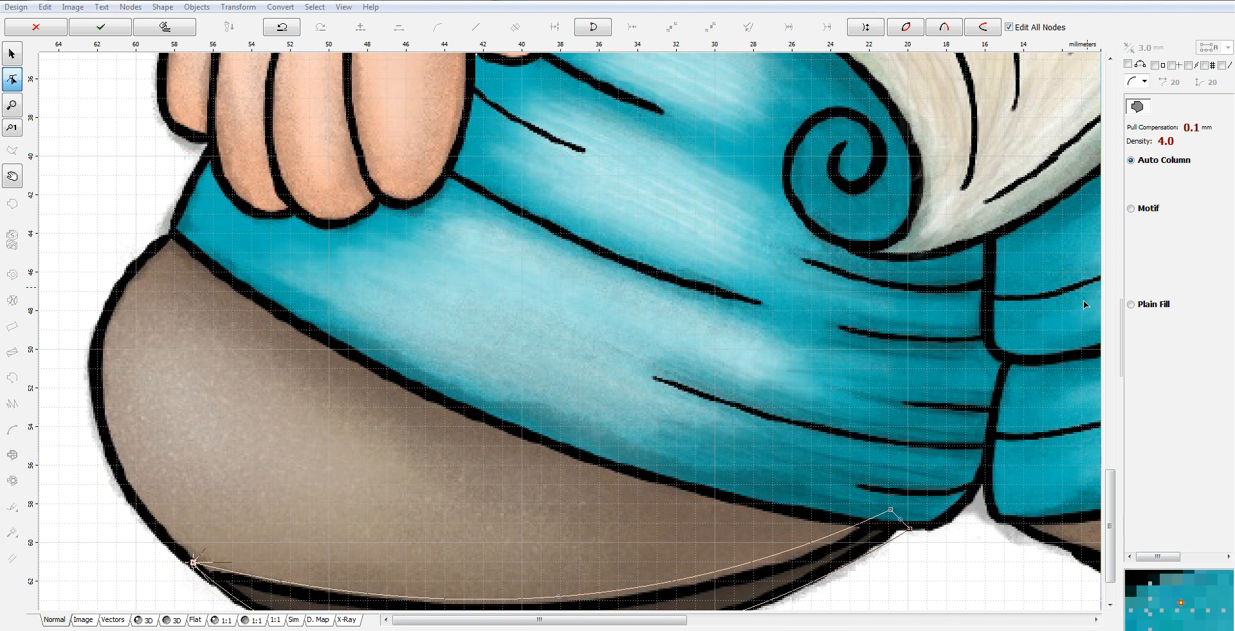
left_click(1137, 307)
left_click_drag(1152, 181, 1144, 175)
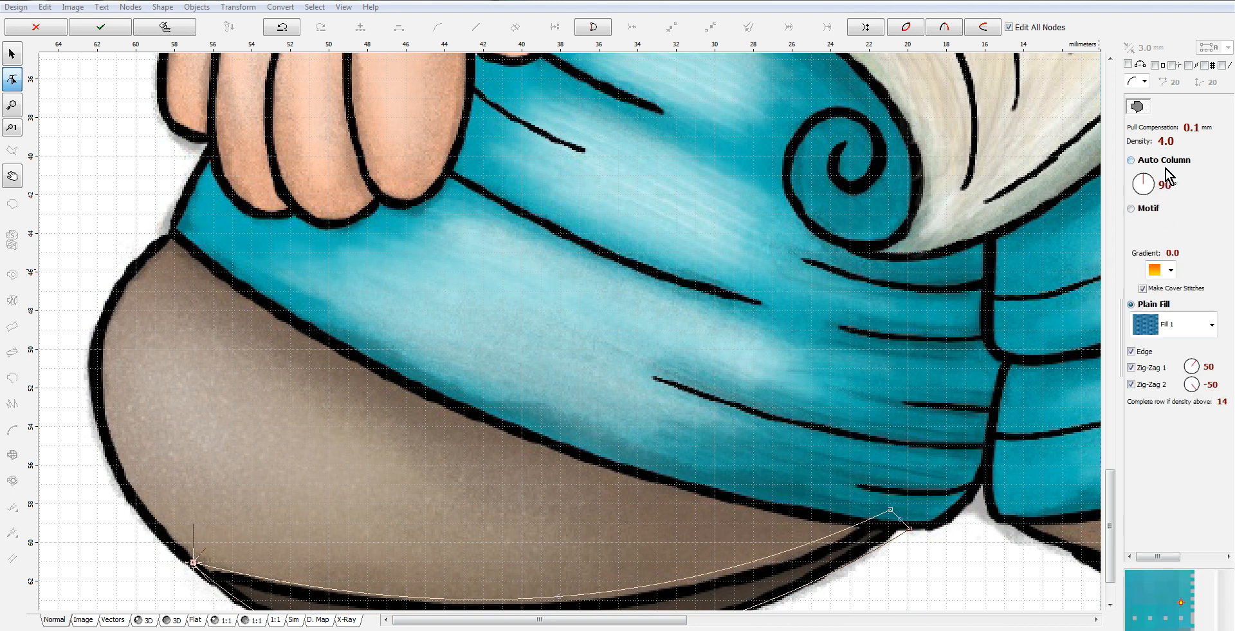
left_click(1158, 161)
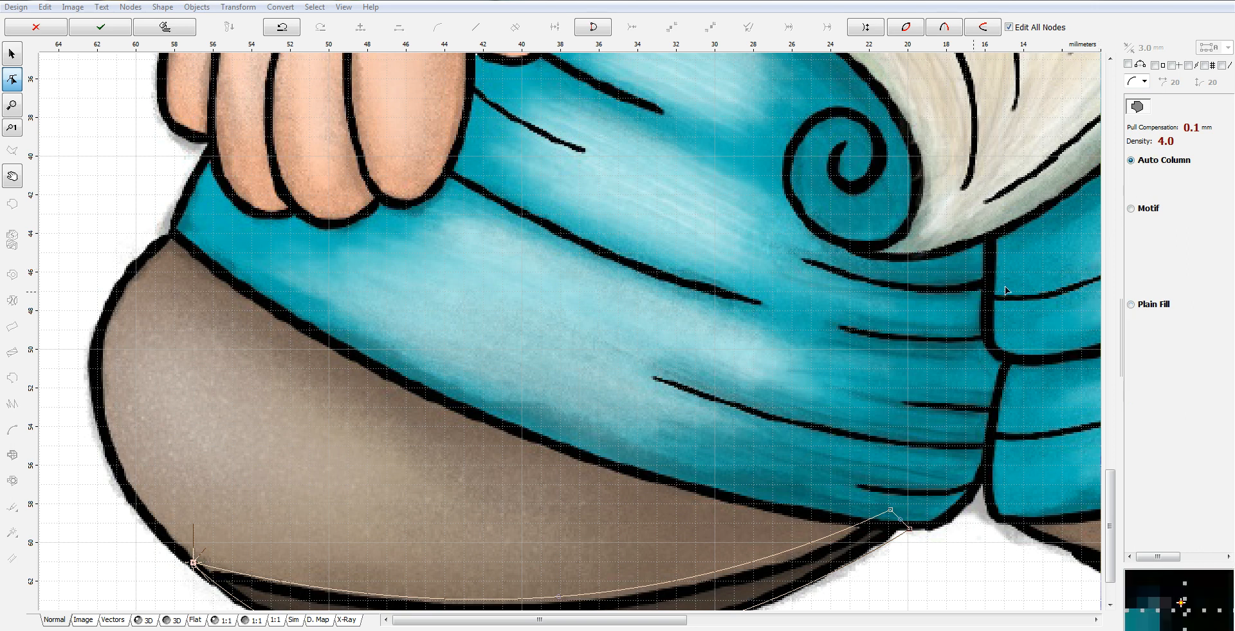
Place the fill end point on the sole's inner tip node and generate the stitches.
right_click(774, 585)
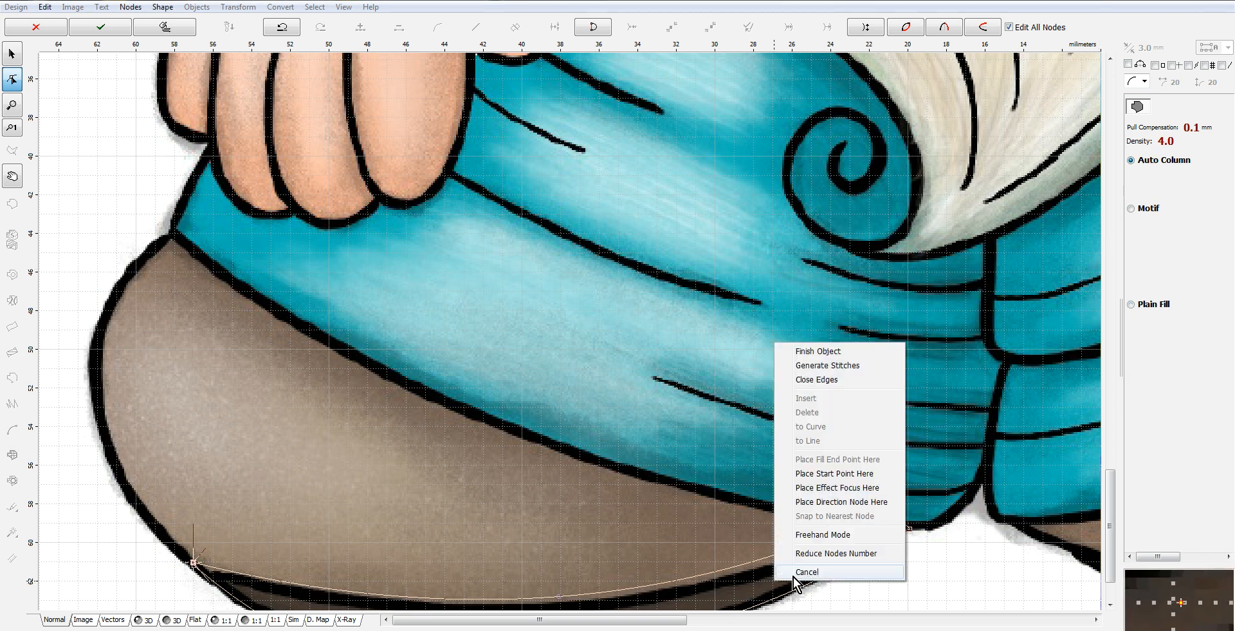
left_click(915, 535)
right_click(913, 529)
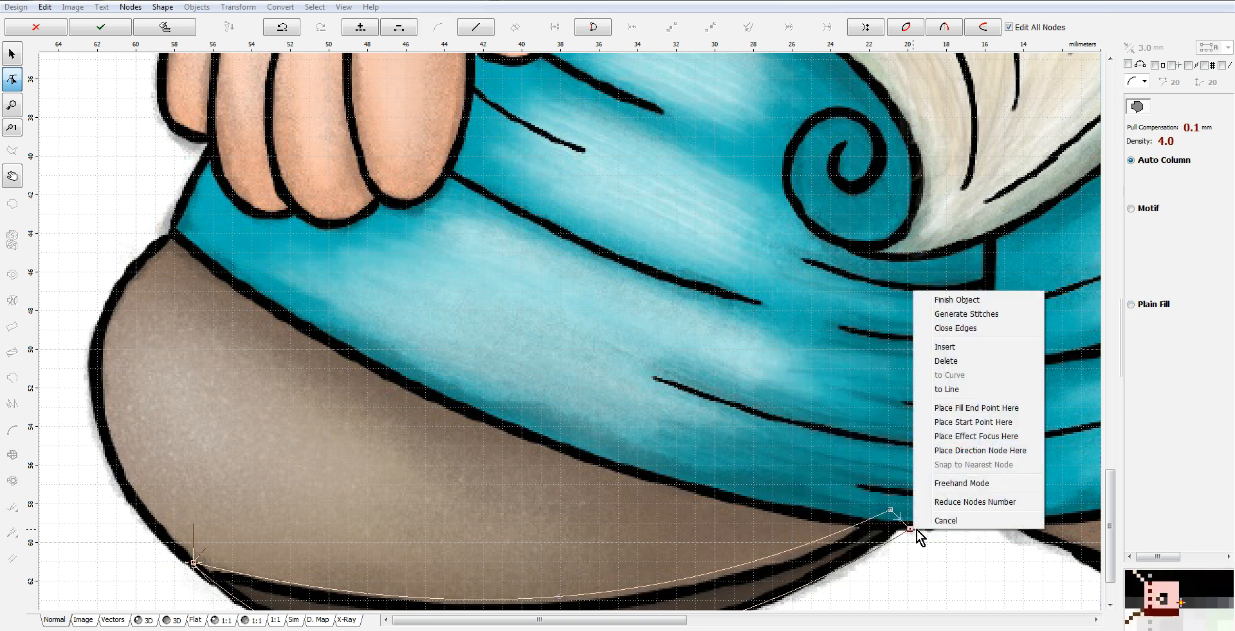
left_click(890, 512)
right_click(890, 510)
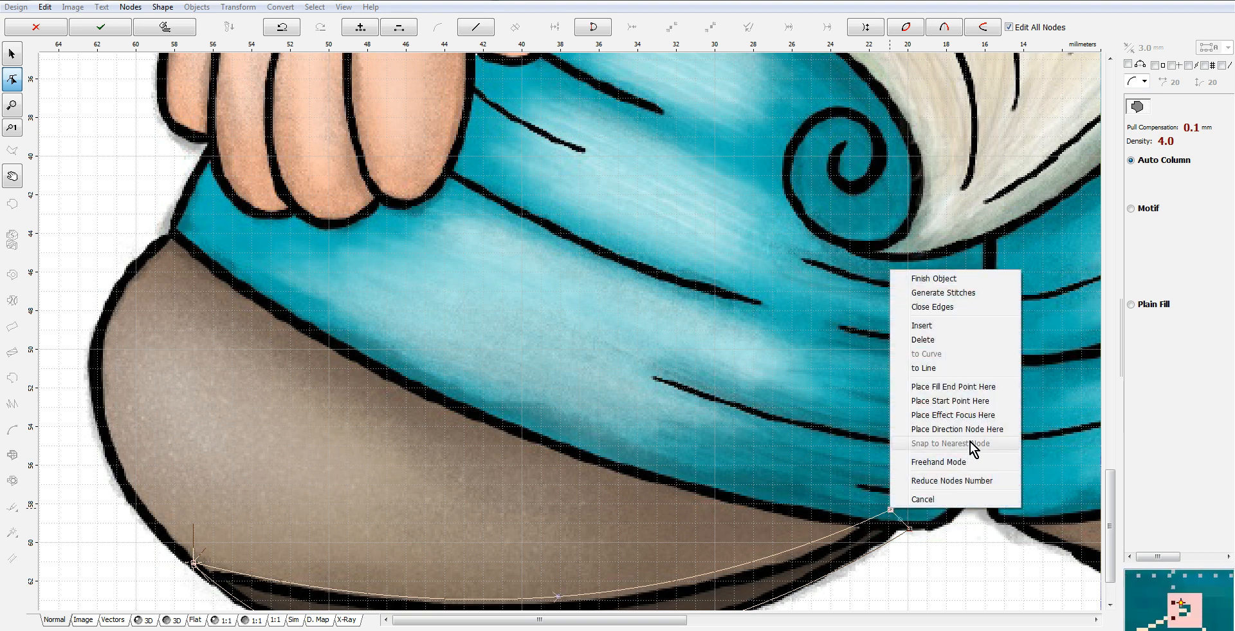
left_click(981, 387)
right_click(889, 526)
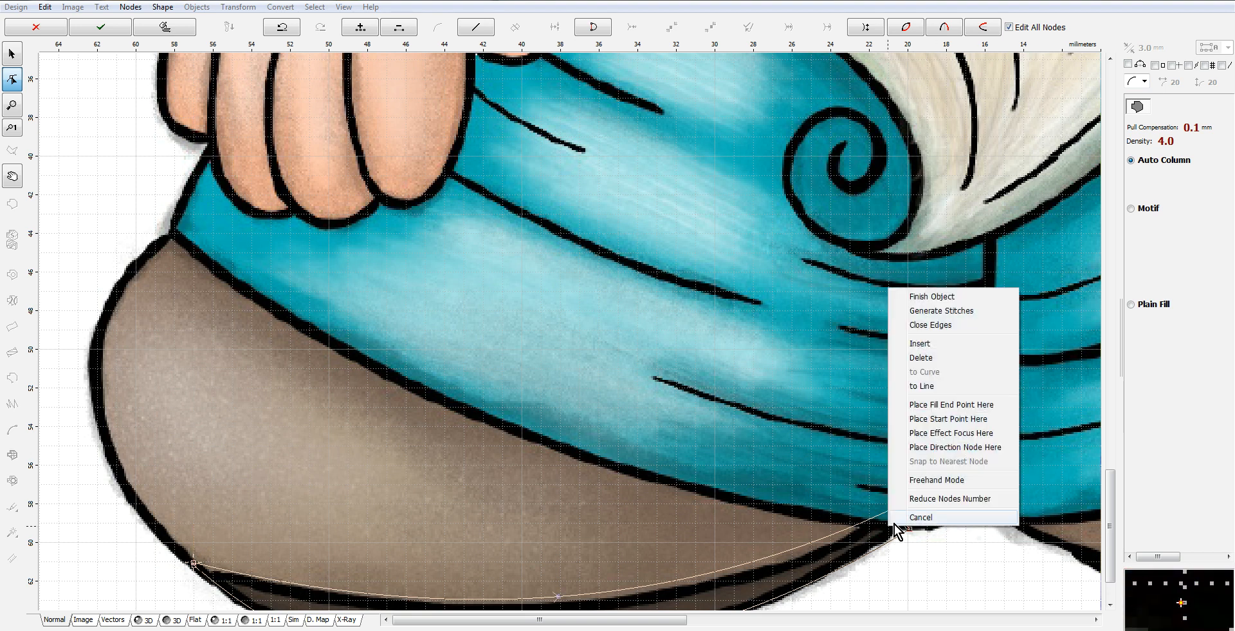
left_click(941, 310)
Examine the left sole's stitches in the 3D view and play the stitching simulation.
scroll(954, 511, "down", 2)
scroll(468, 592, "up", 2)
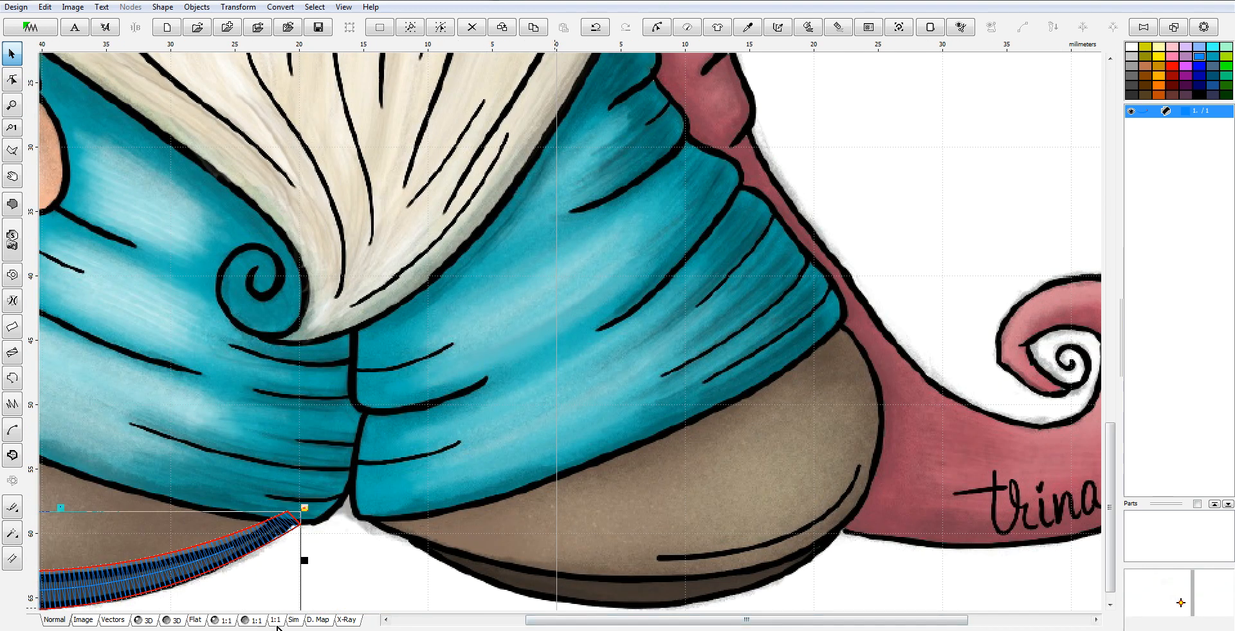
left_click(145, 620)
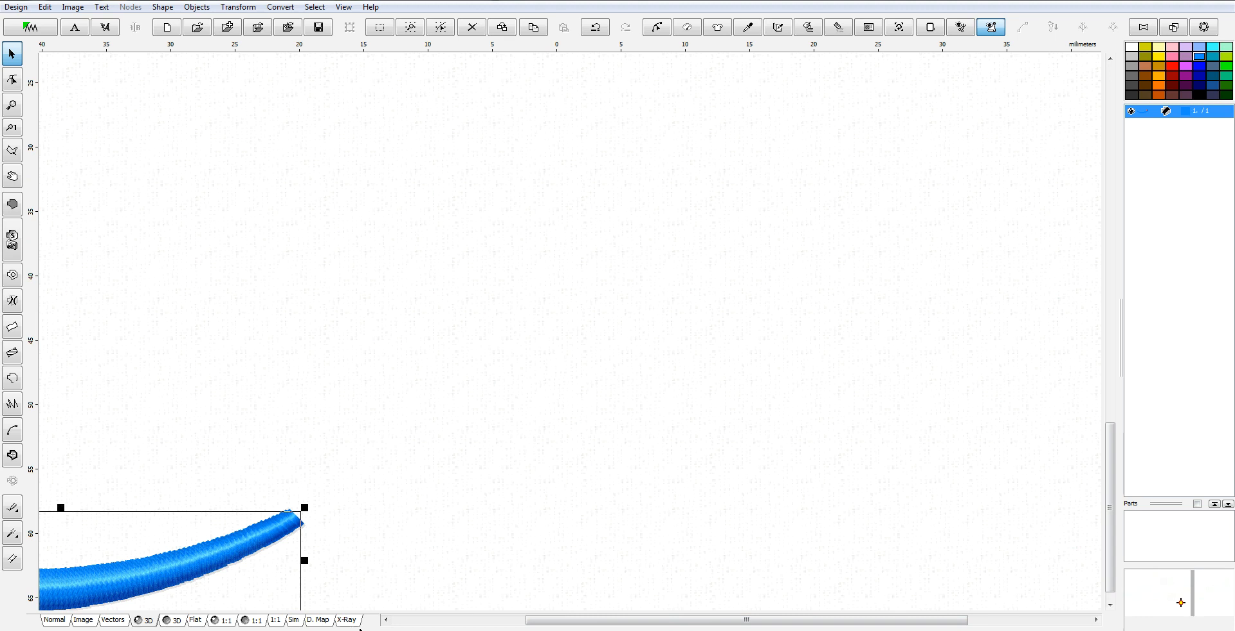
left_click(346, 618)
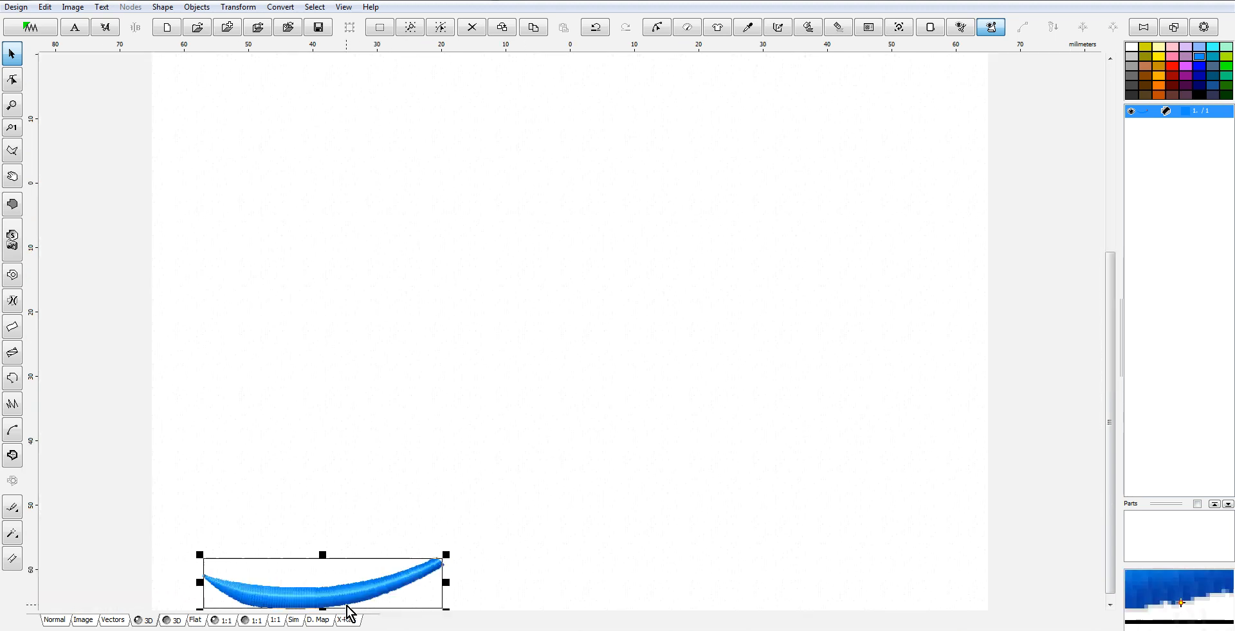
left_click(294, 620)
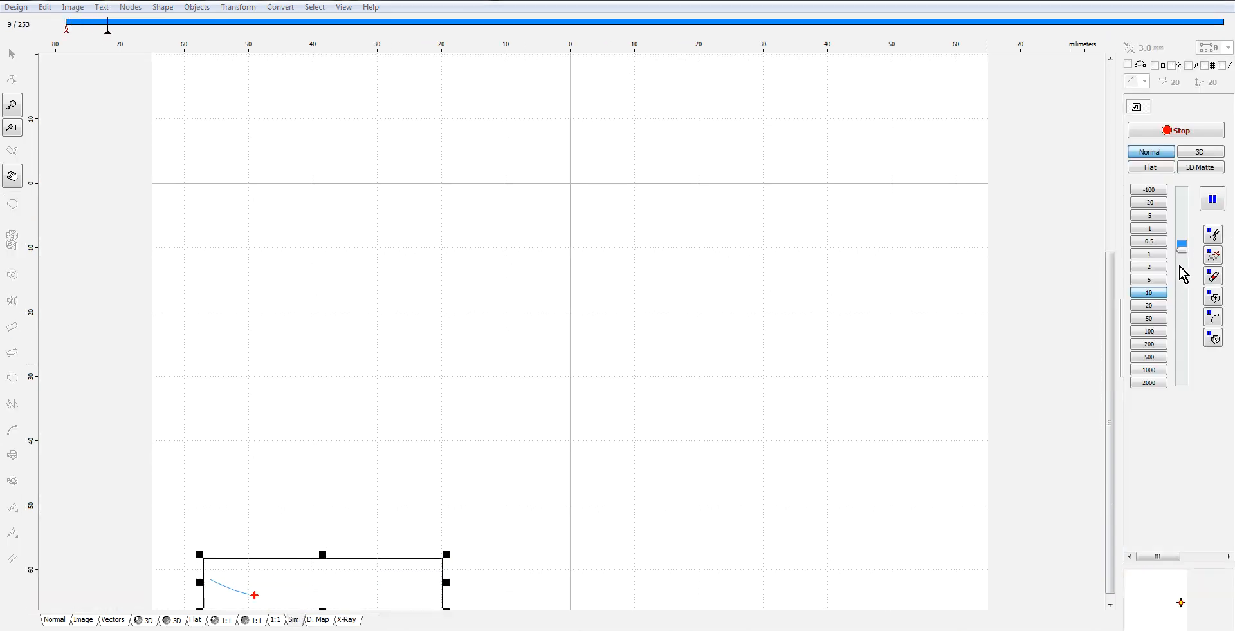
left_click(1158, 347)
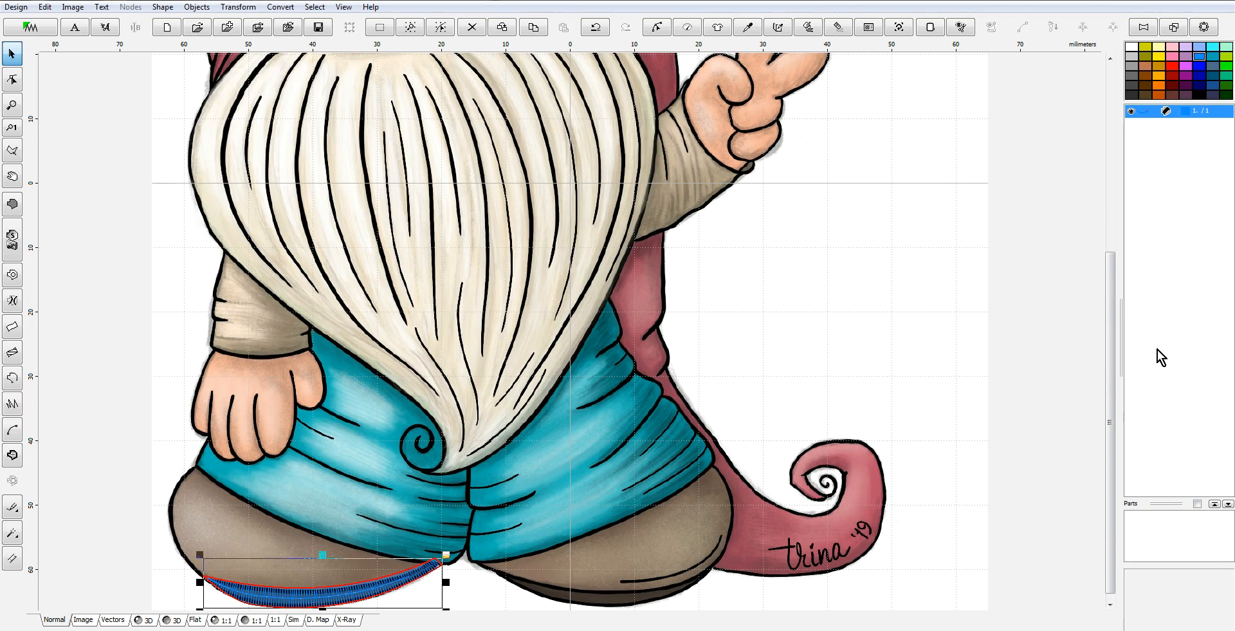
Draw a Single Stitch connection from the left sole's inner tip over the trousers to the right shoe and generate its stitches.
left_click(18, 380)
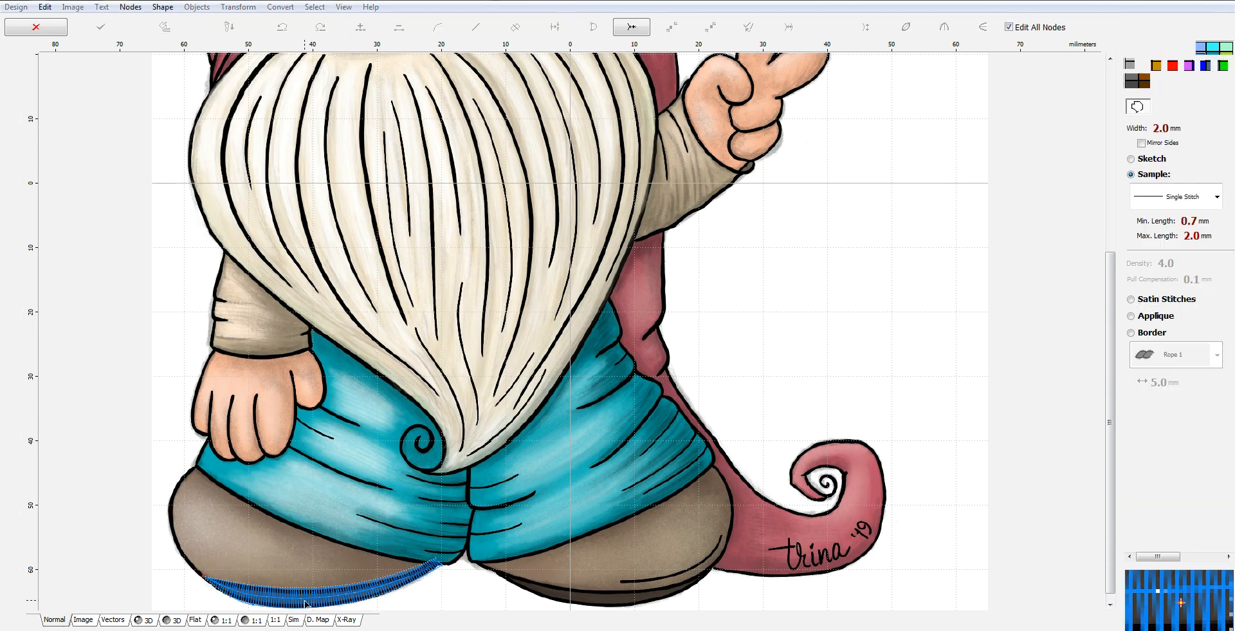
left_click(438, 559)
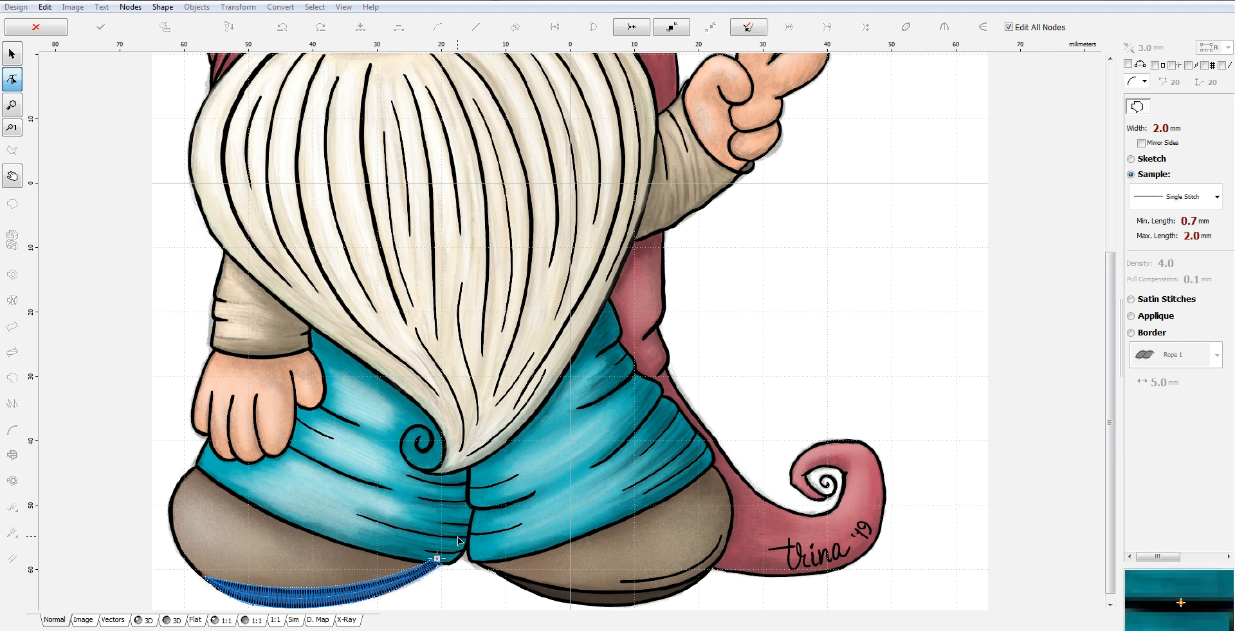
right_click(499, 570)
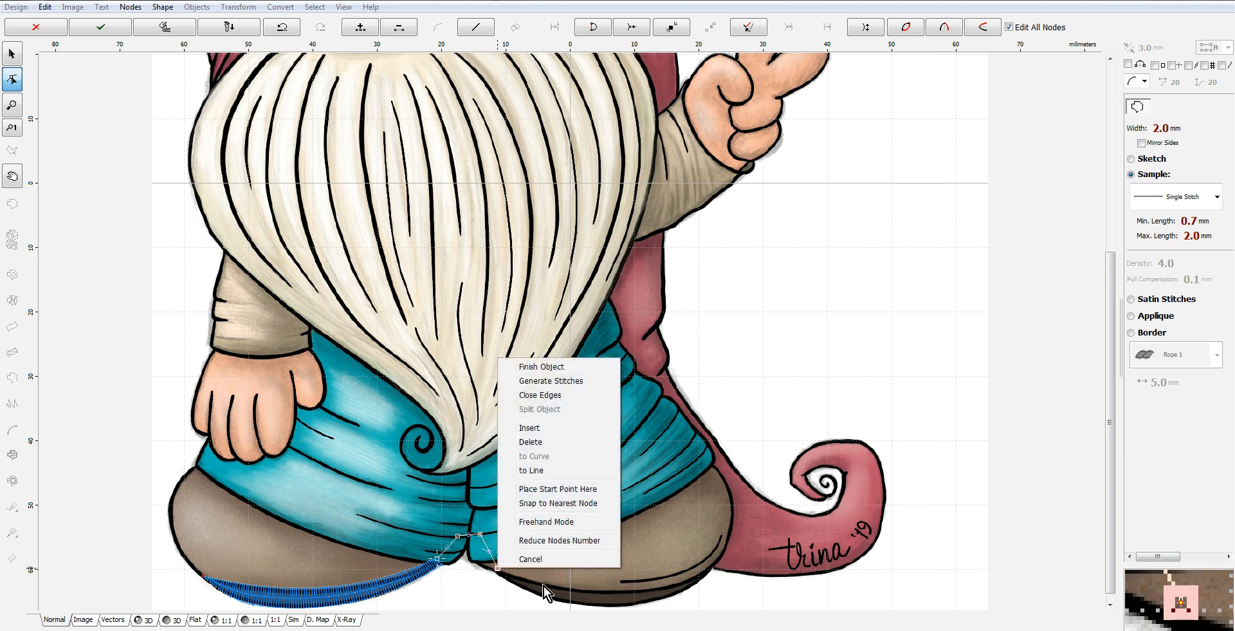
left_click(589, 383)
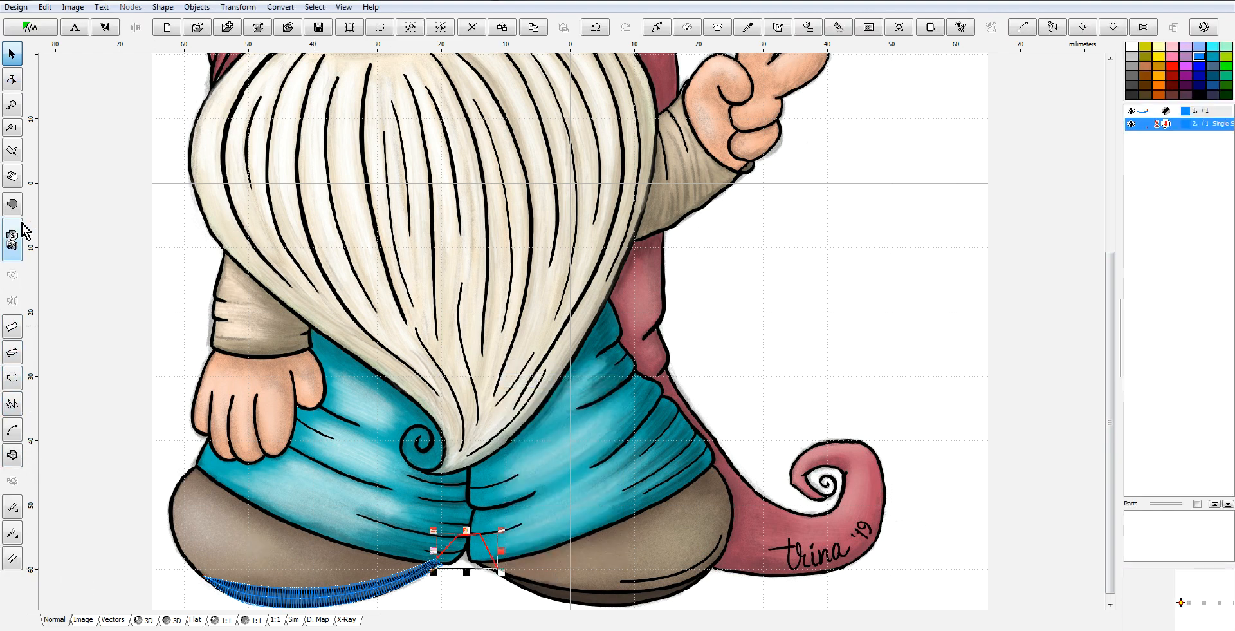
Start a fill object at the connection's end and trace the curved upper edge of the right shoe's sole.
left_click(12, 204)
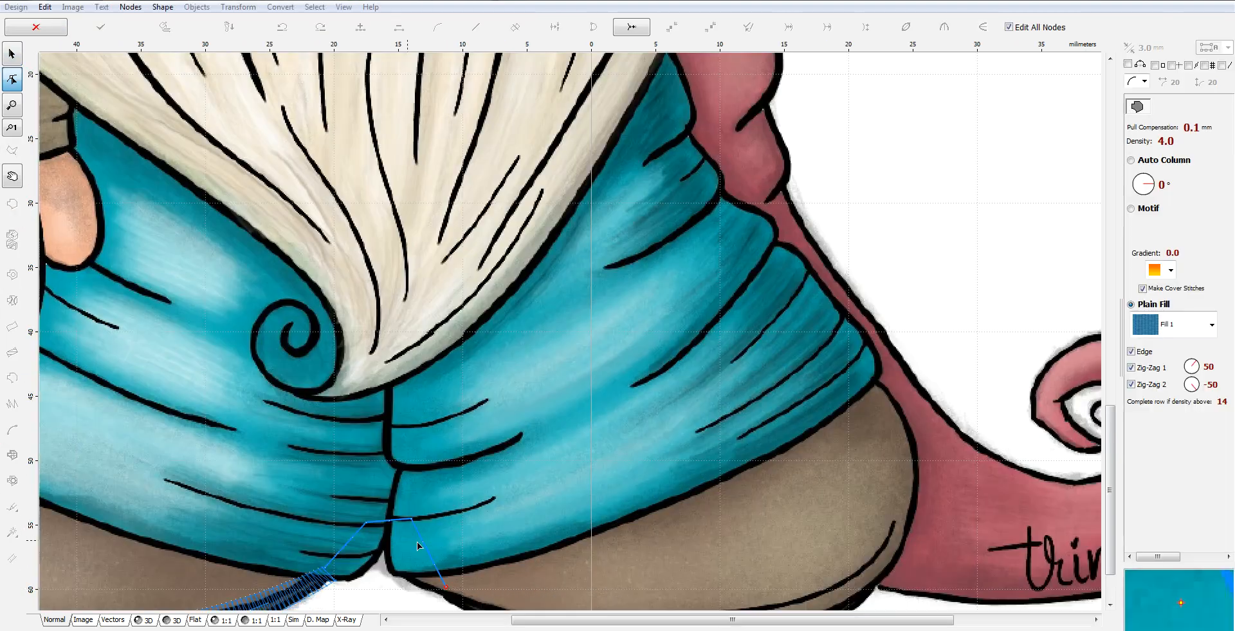
left_click(446, 587)
scroll(774, 583, "down", 3)
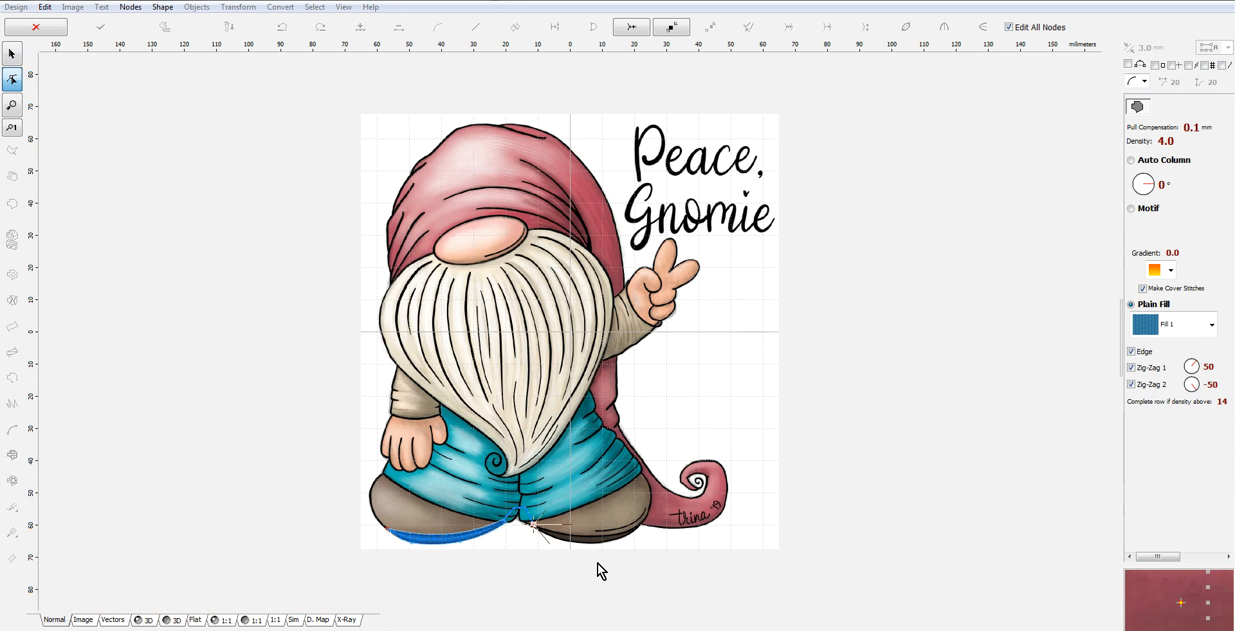
scroll(616, 530, "up", 2)
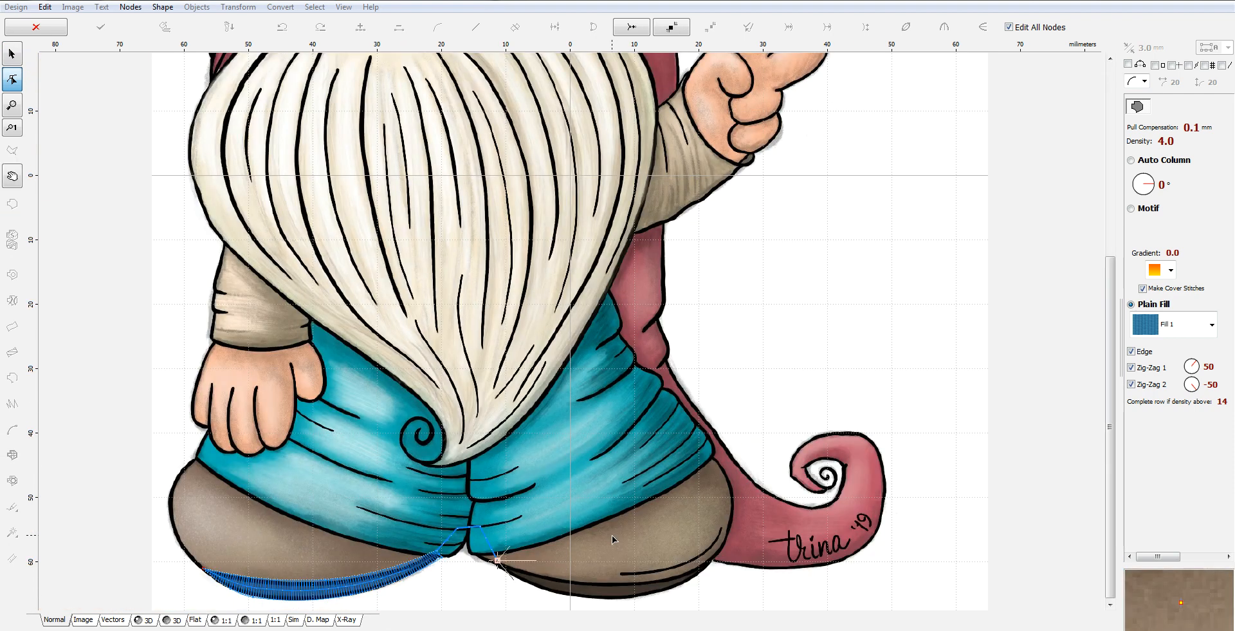
left_click(647, 578)
left_click_drag(571, 570, 573, 578)
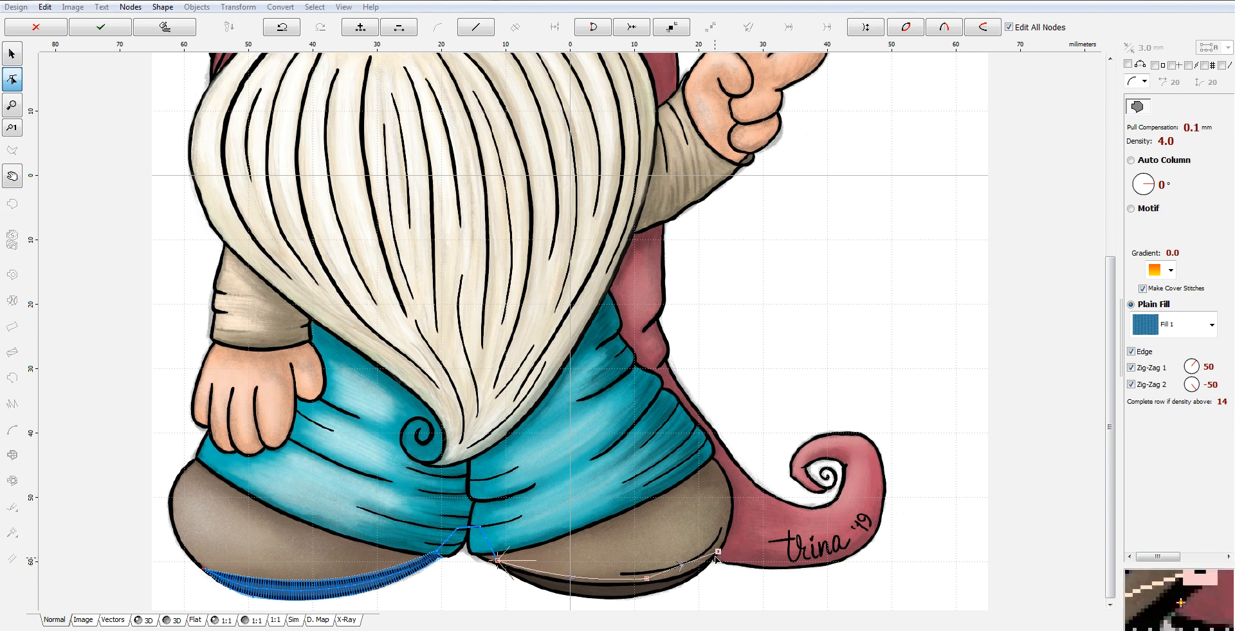
Curve the outer part of the right sole's lower edge and place the fill end point at its outer tip.
left_click(630, 600)
left_click_drag(676, 575, 684, 586)
right_click(718, 553)
left_click(797, 432)
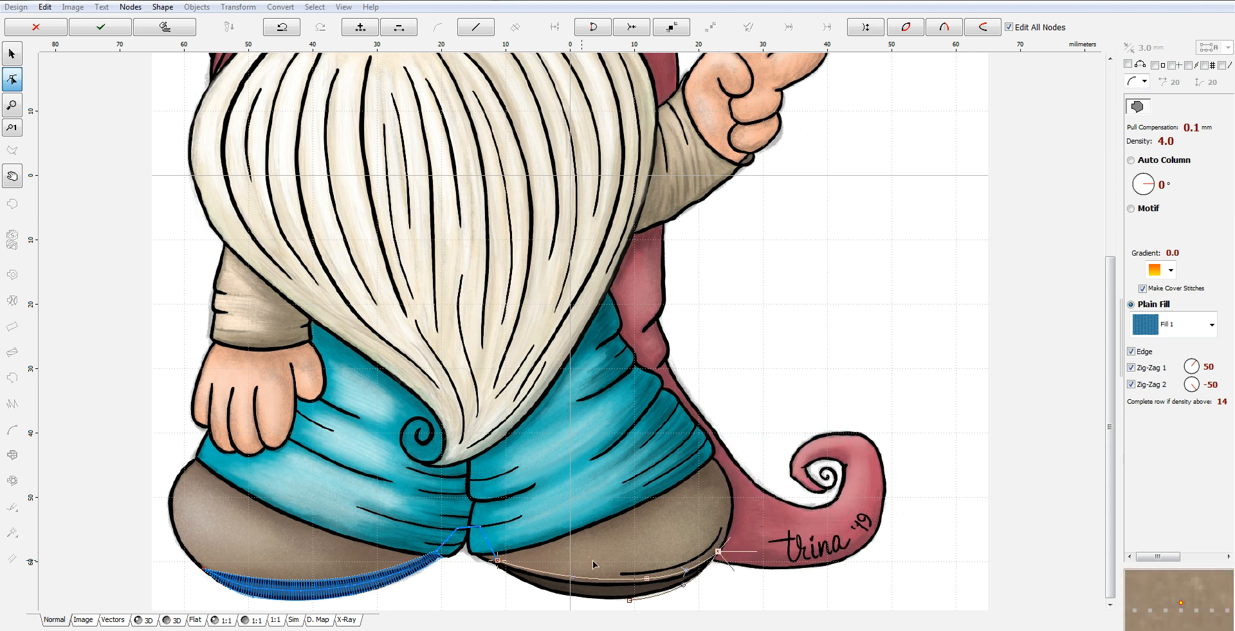
Trace the rest of the right sole's lower edge back to its inner tip and place the start point where the connection ends.
left_click(629, 600)
left_click(486, 560)
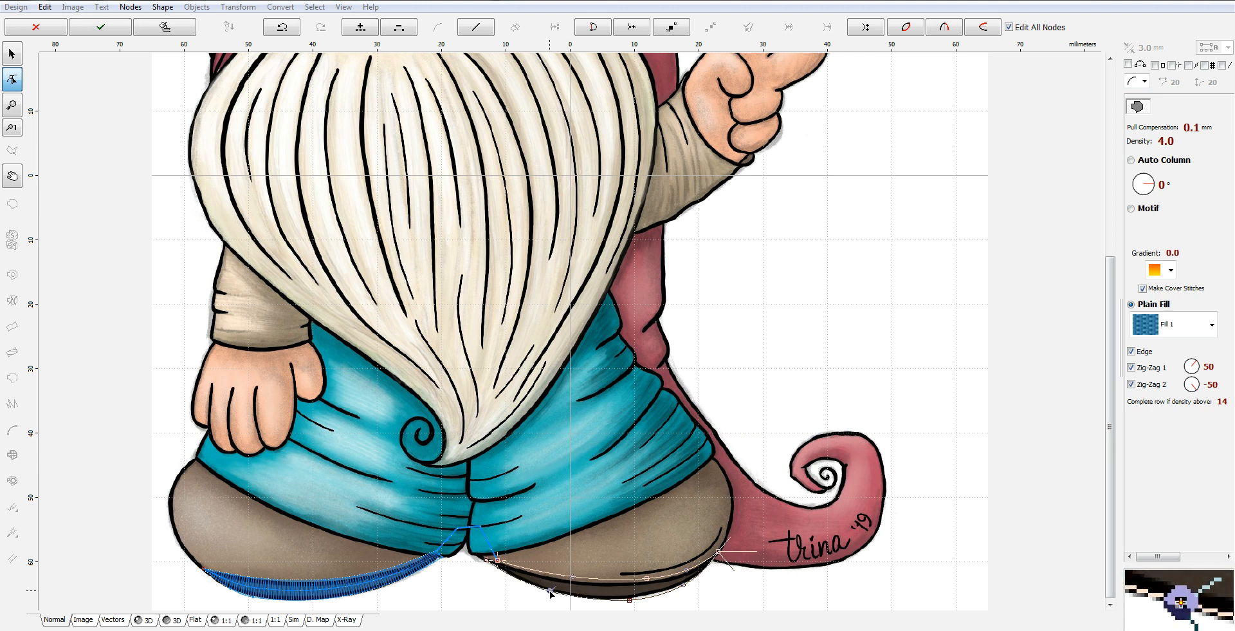
scroll(558, 518, "up", 3)
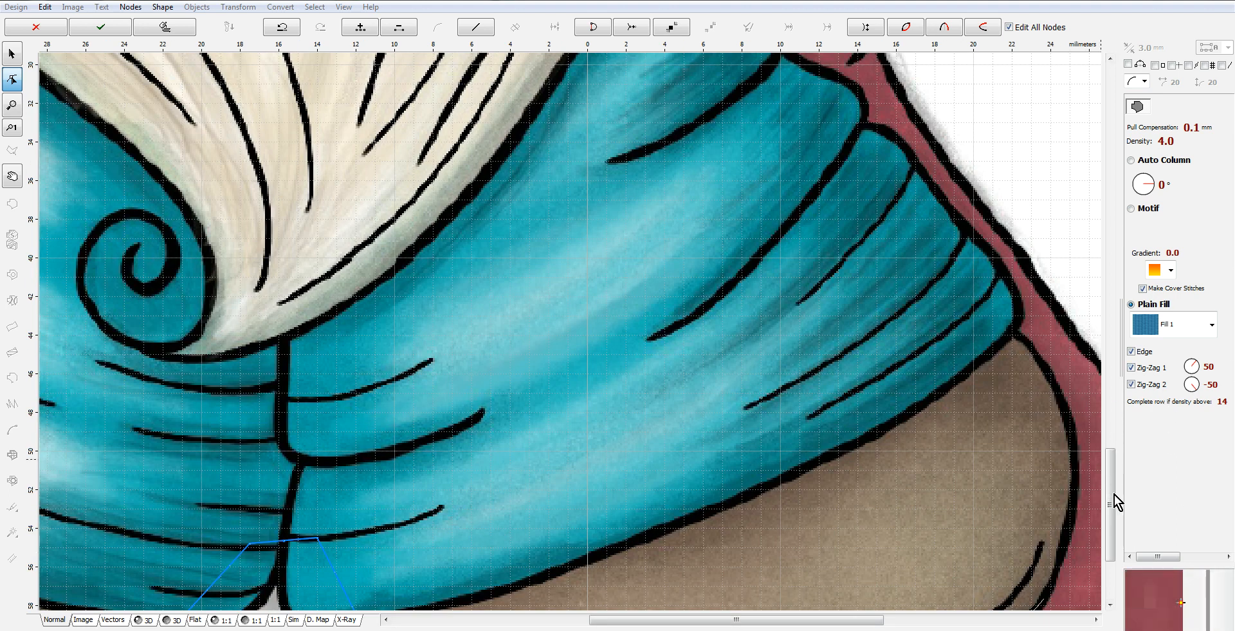
left_click_drag(1111, 488, 1108, 531)
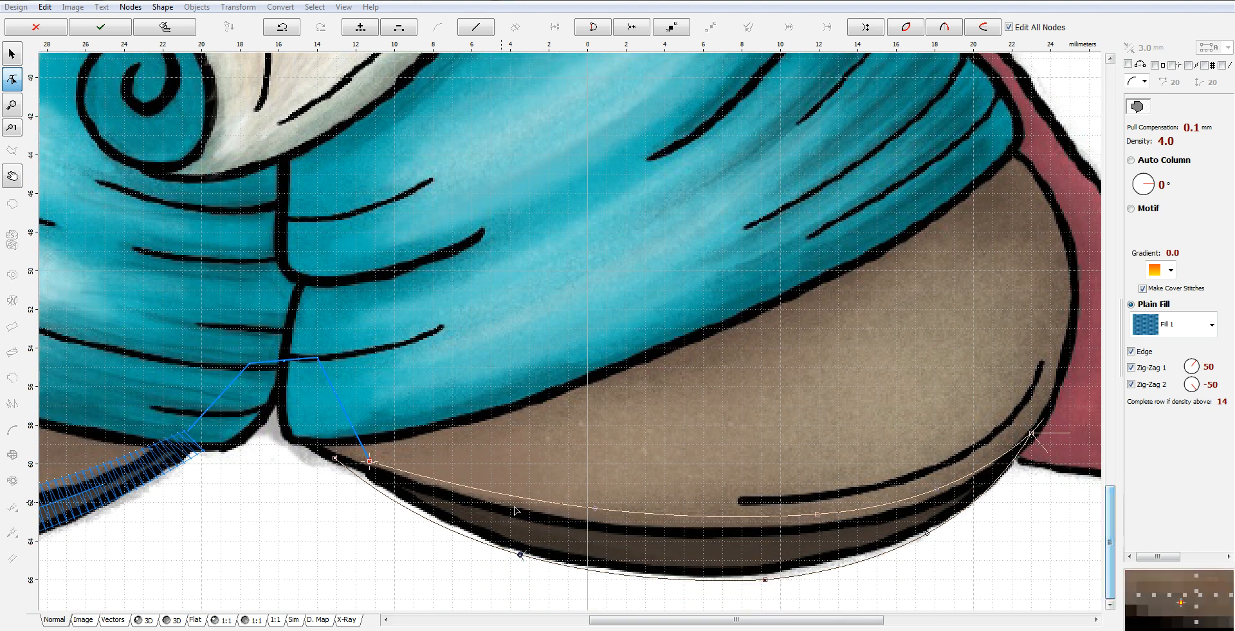
left_click(369, 462)
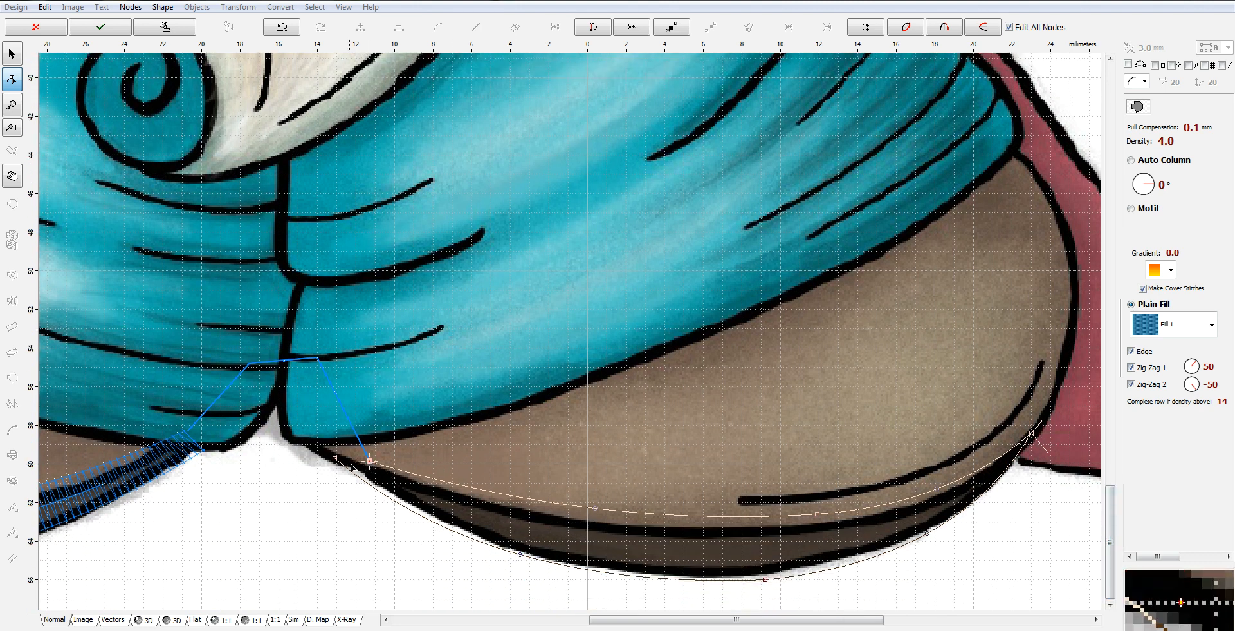
left_click(354, 463)
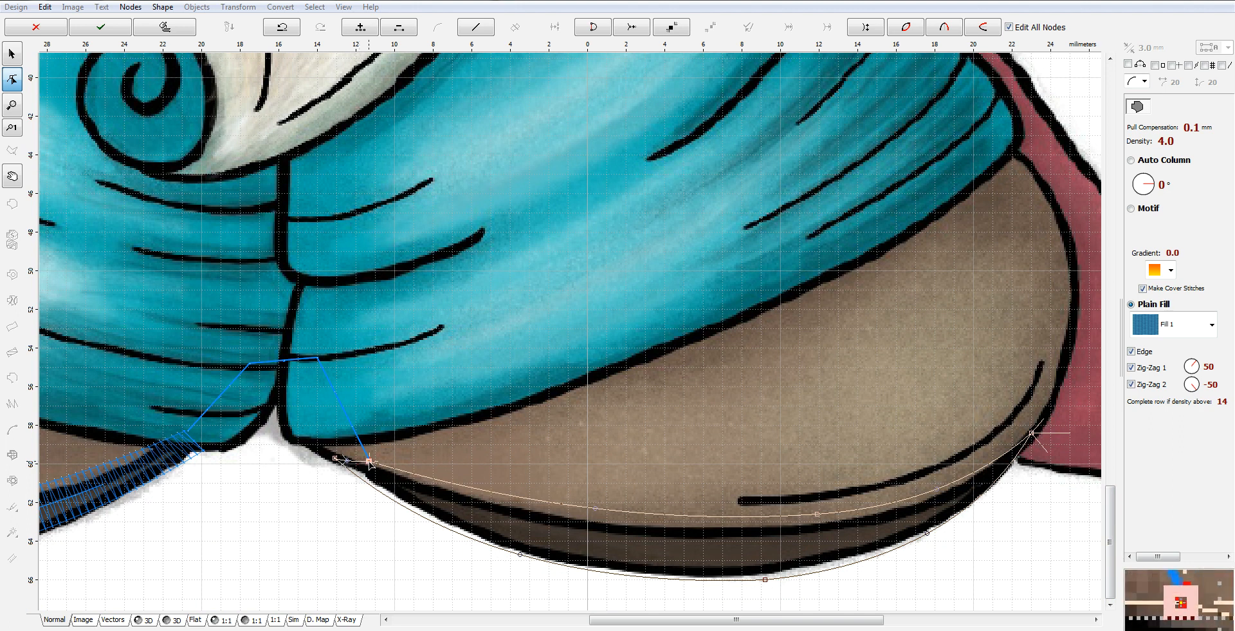
right_click(369, 462)
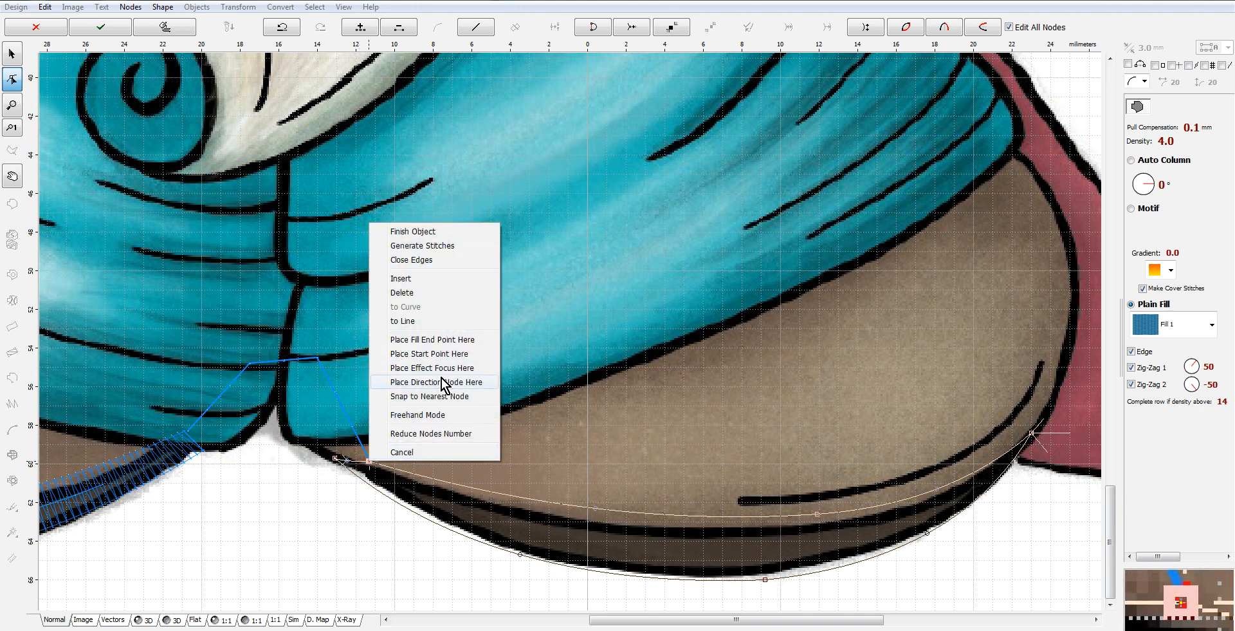
left_click(450, 358)
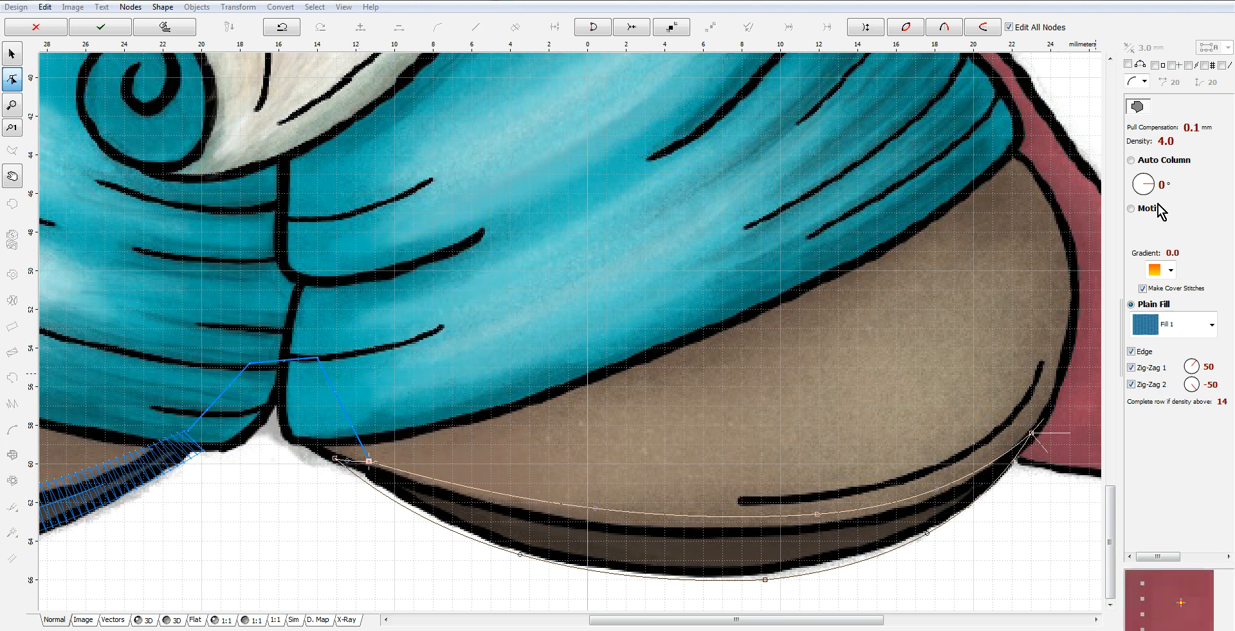
Switch the right sole's fill to Auto Column and generate its stitches.
left_click_drag(1153, 188, 1144, 174)
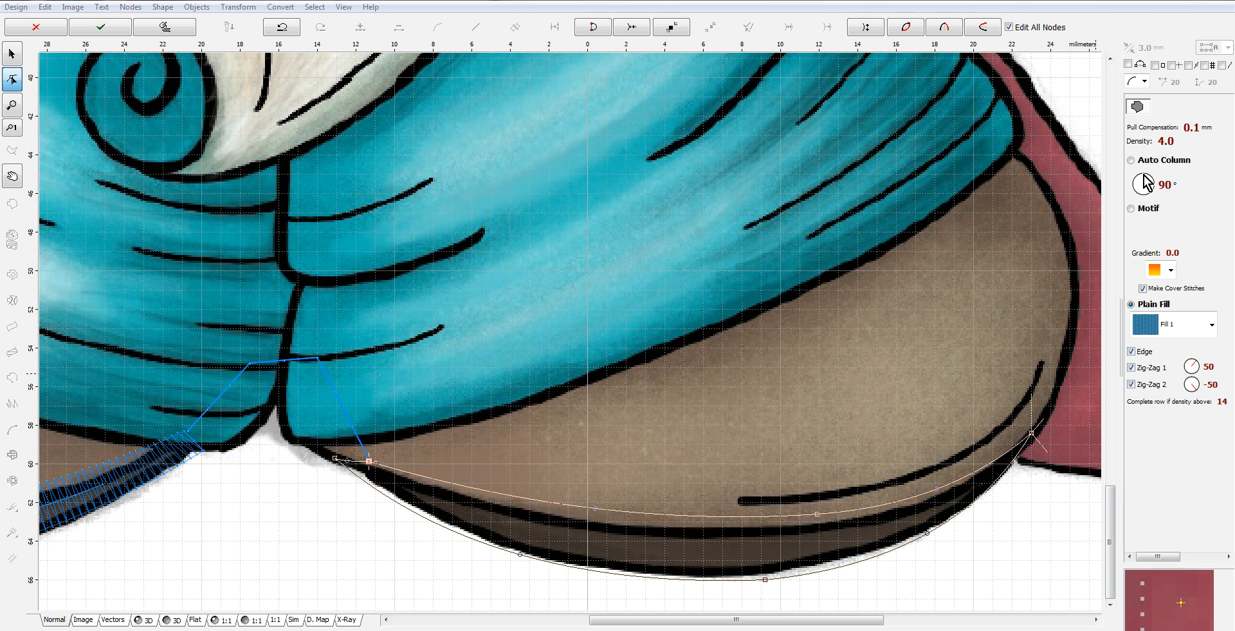
left_click(1145, 162)
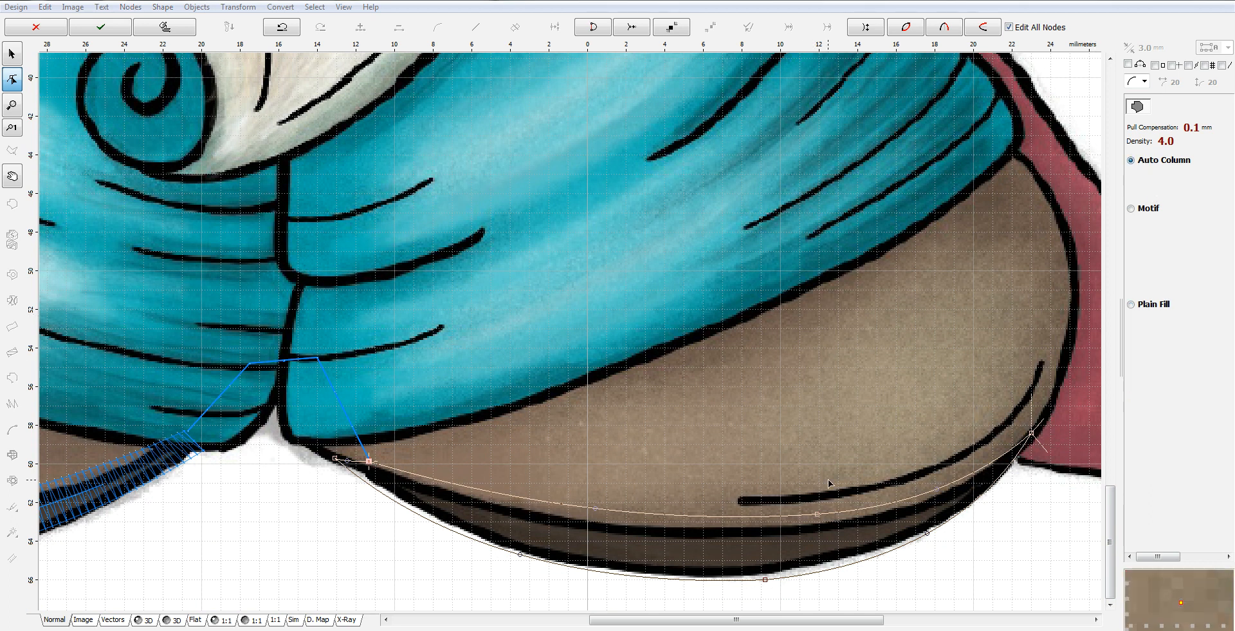
right_click(805, 541)
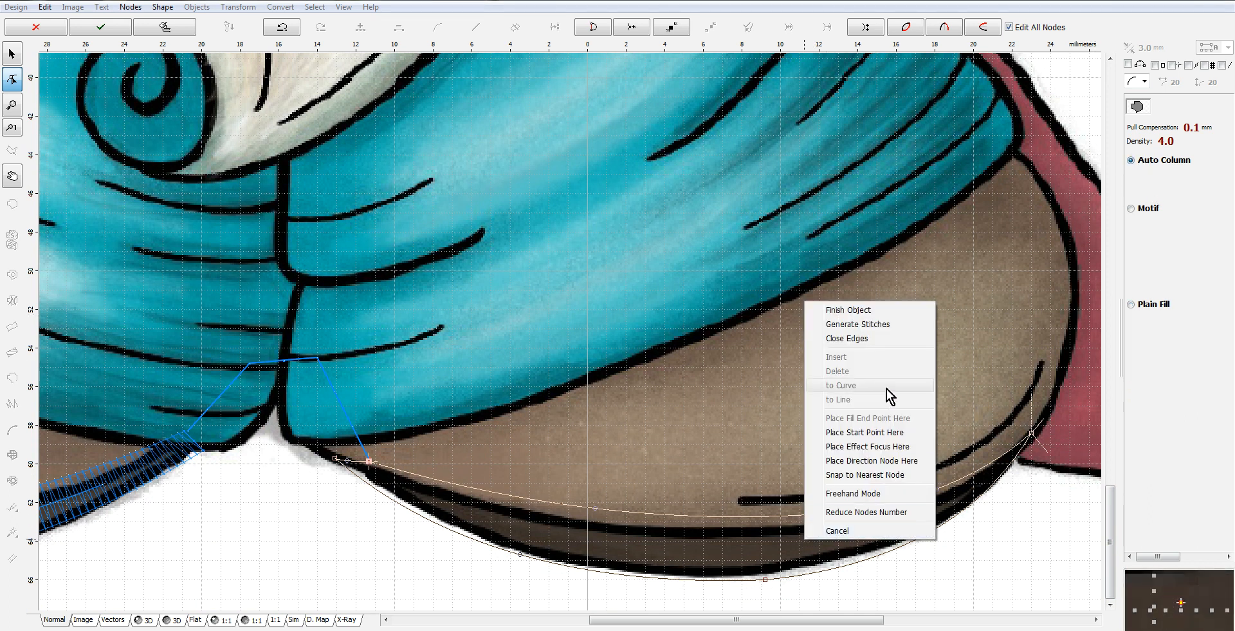
left_click(868, 324)
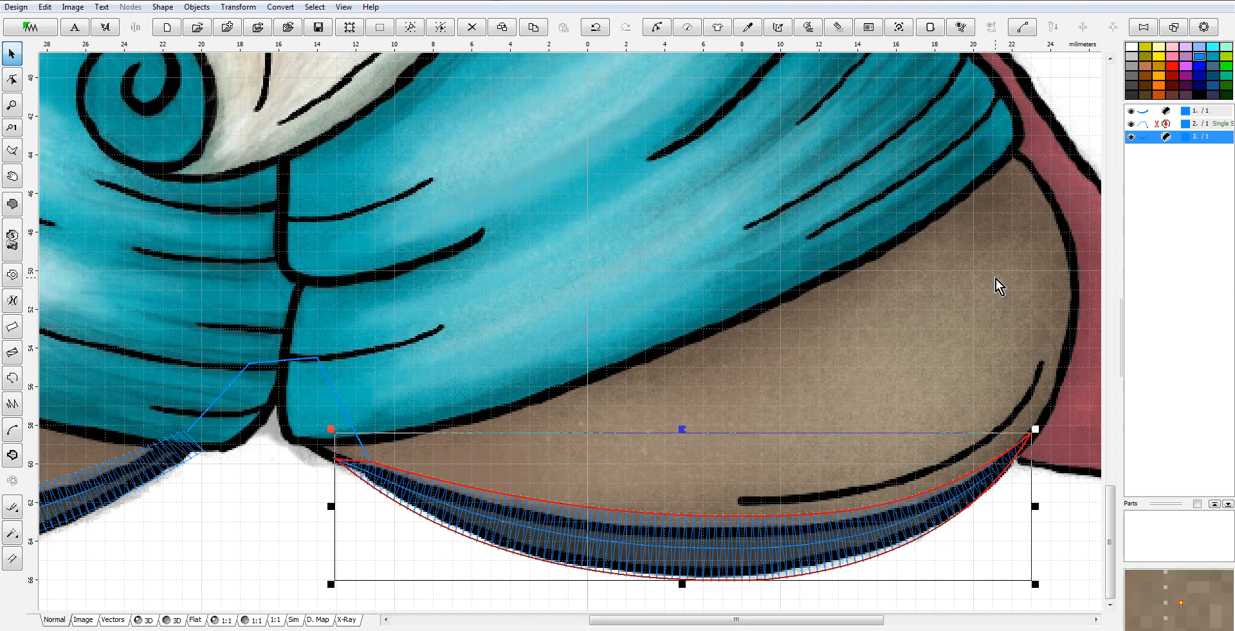
Select both soles and the connecting stitch and combine them as Group 1.
key("ctrl+a")
right_click(1146, 124)
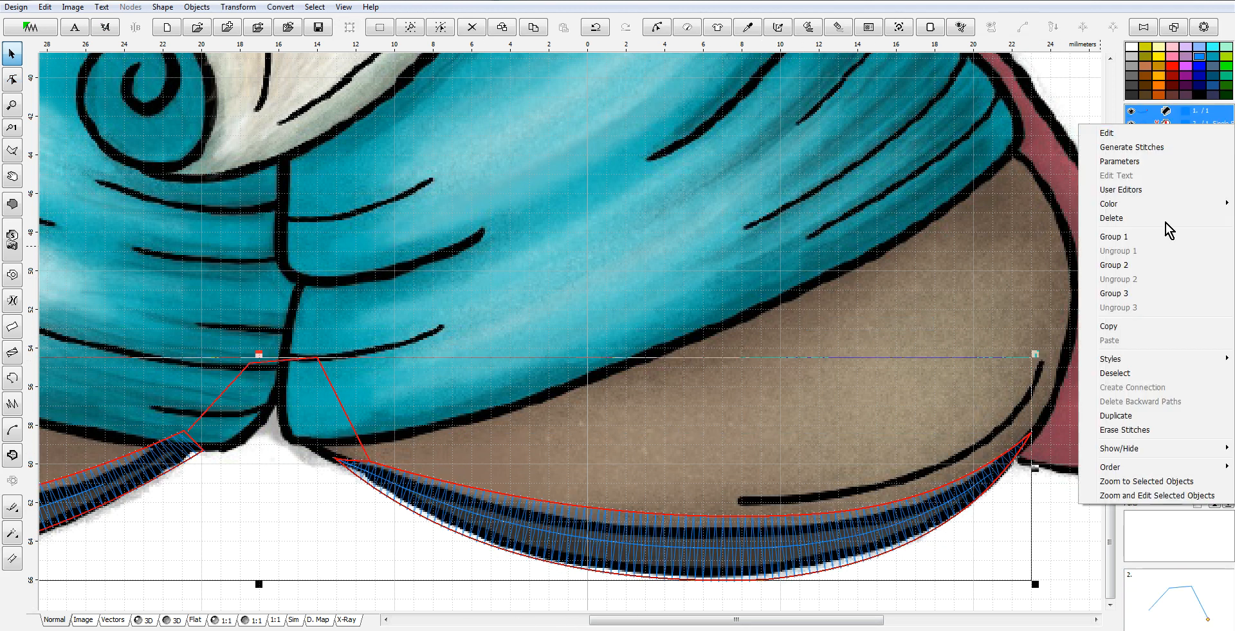
left_click(1133, 237)
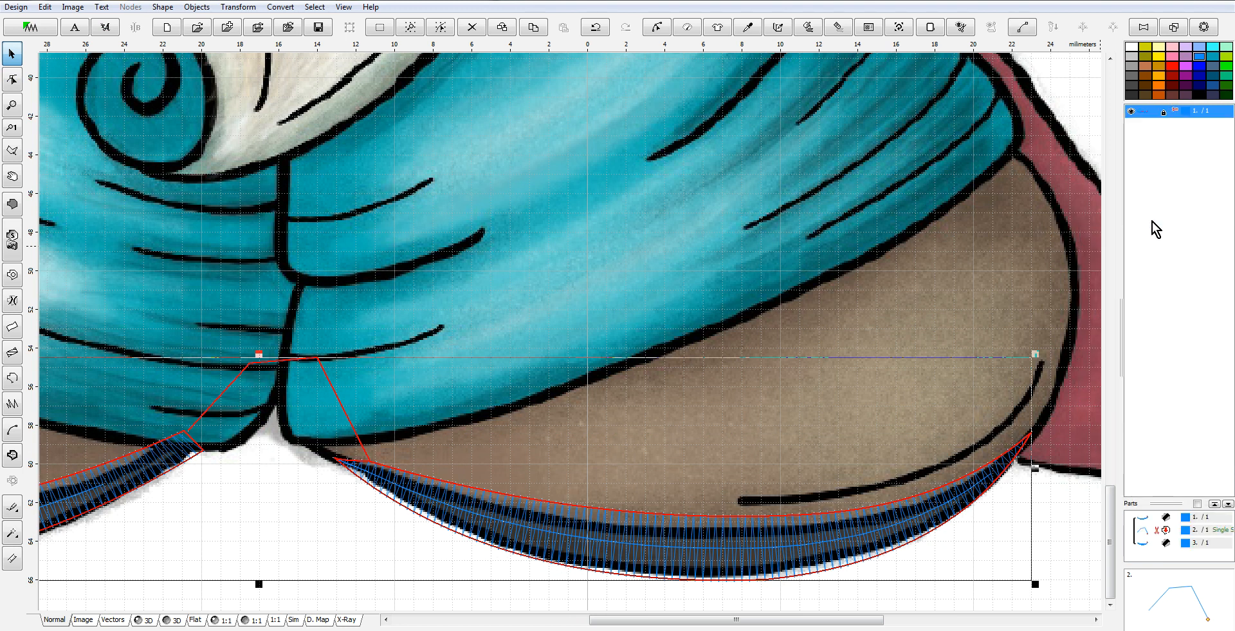
Pick the colour for the grouped soles from the dark brown sole in the artwork.
right_click(1150, 115)
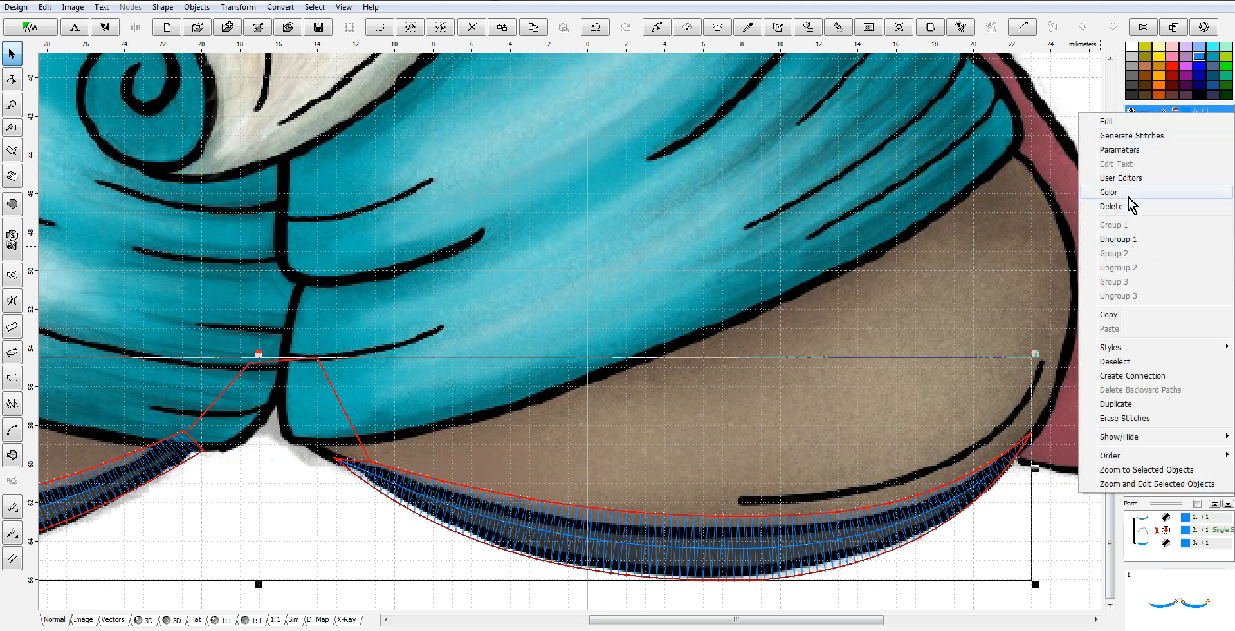
mouse_move(1129, 191)
left_click(1004, 222)
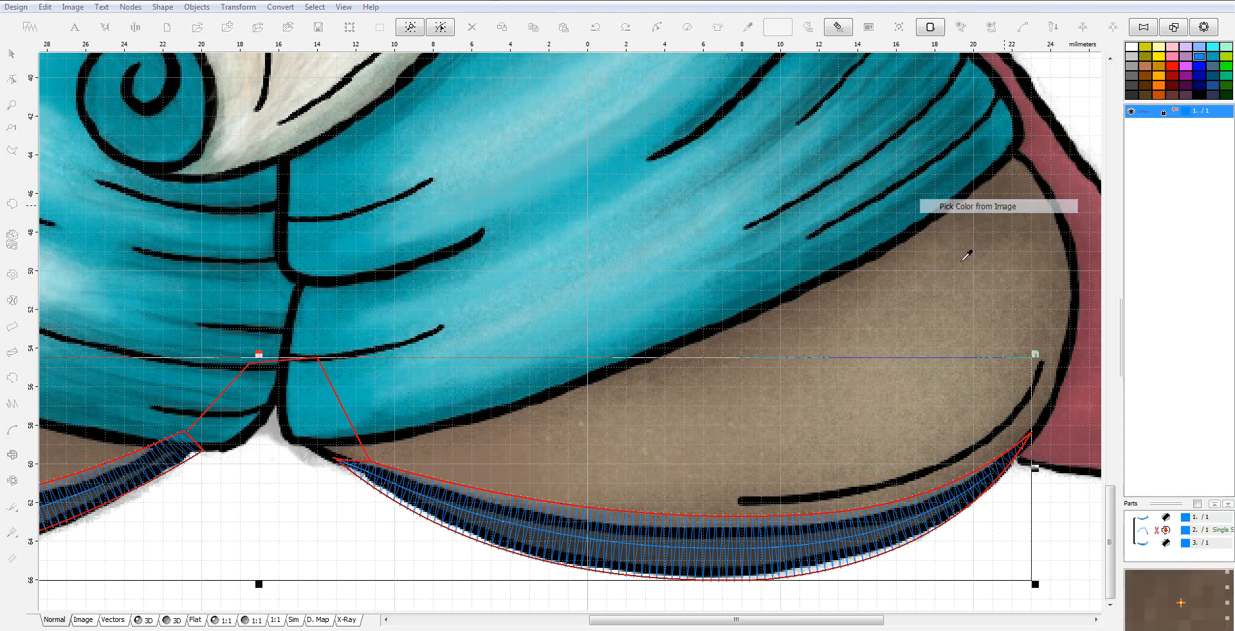
left_click(816, 556)
Match the grouped soles' colour to a thread from the Marathon Polyester catalog.
right_click(1143, 117)
mouse_move(1134, 191)
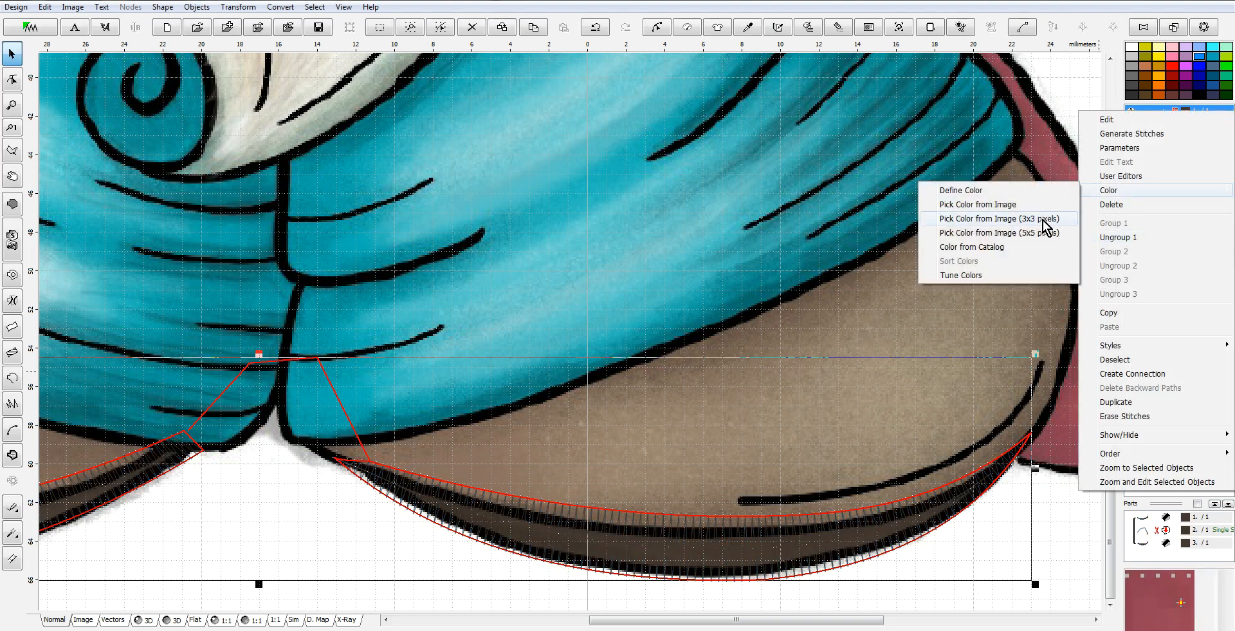
left_click(995, 247)
left_click(562, 492)
left_click(556, 513)
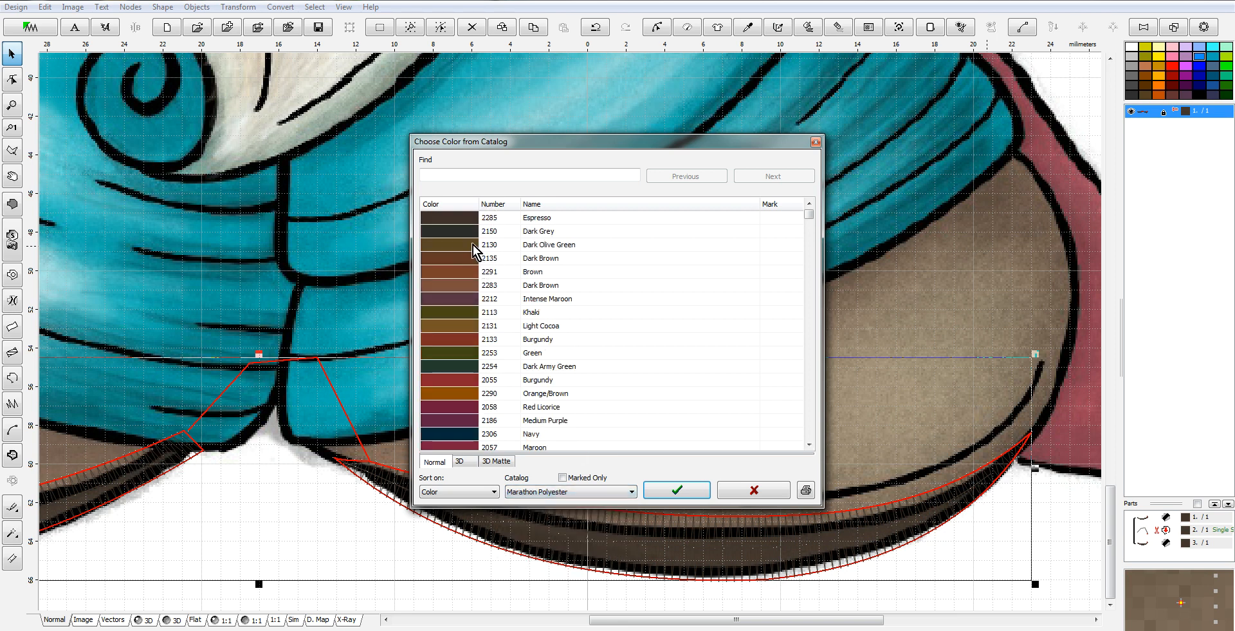
left_click(694, 490)
Start a fill object at the left sole's inner tip and trace the left shoe's curved top and outer edges down to the sole's outer tip.
scroll(888, 431, "down", 2)
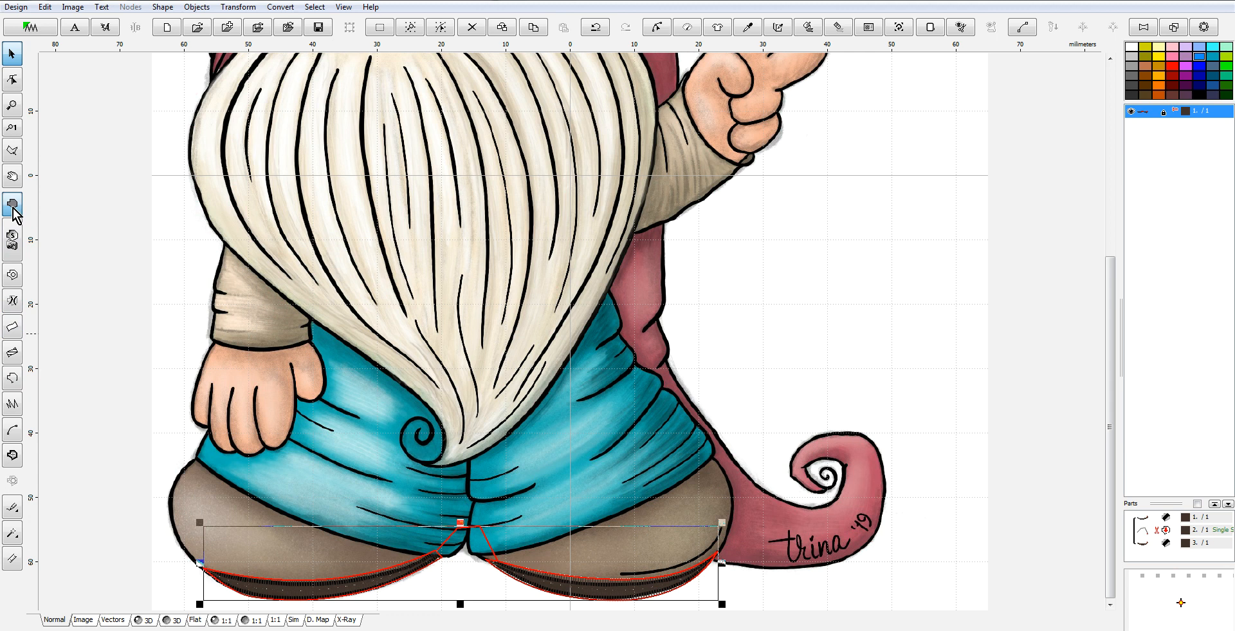
left_click(12, 79)
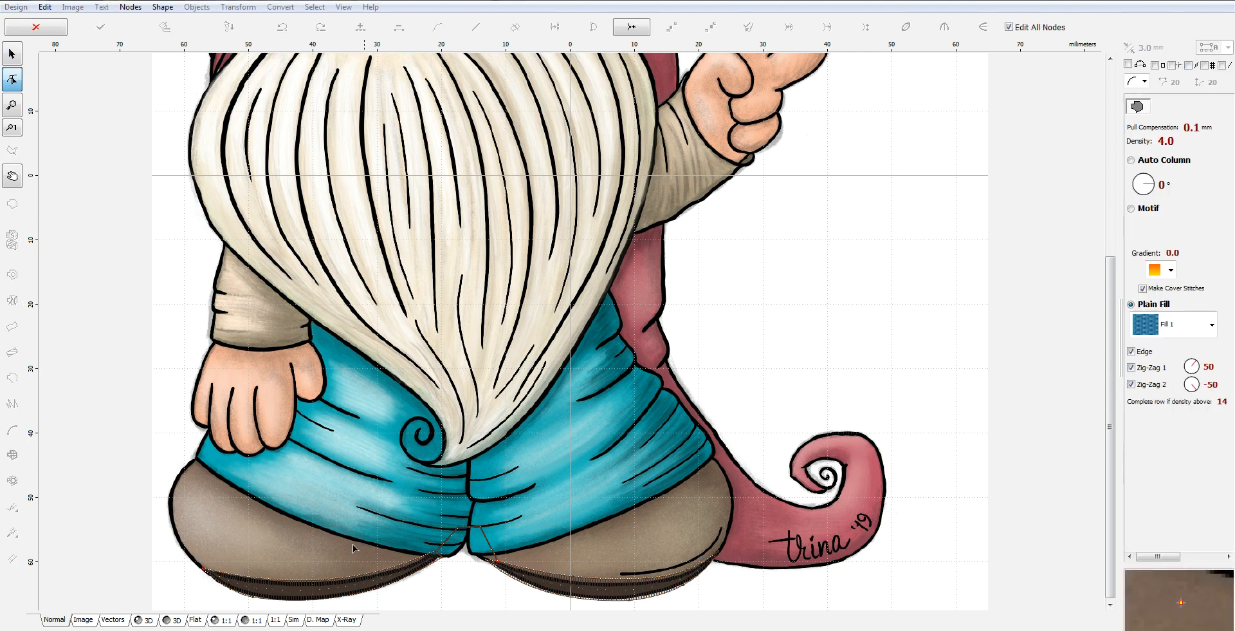
left_click(435, 553)
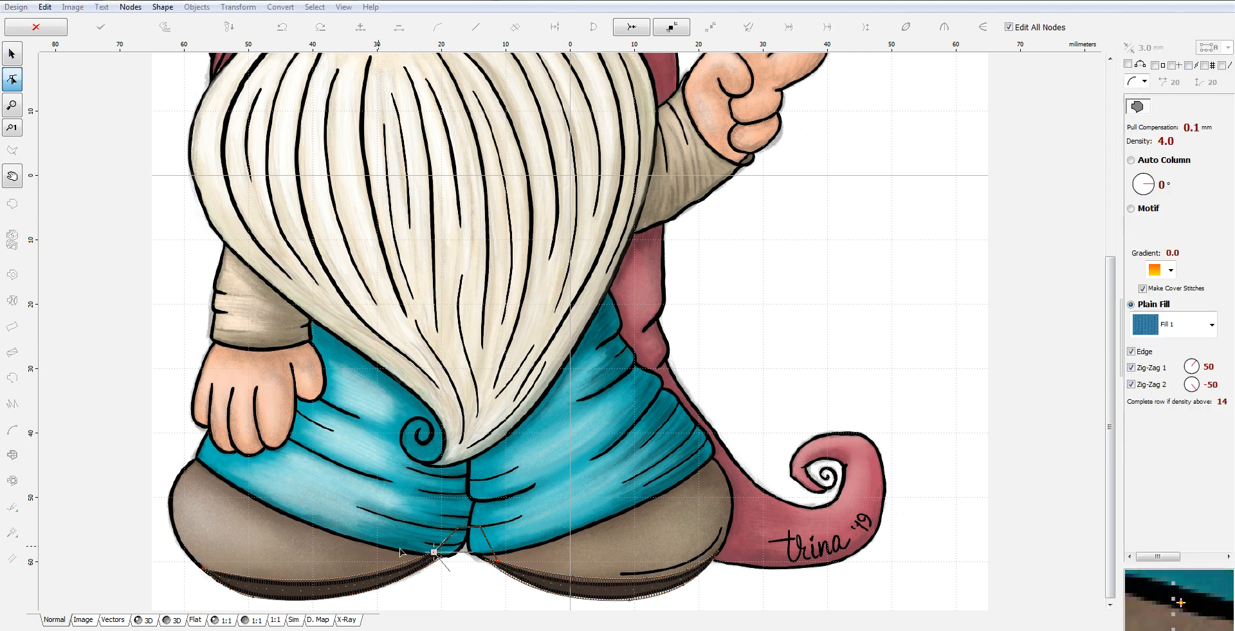
left_click(197, 456)
left_click_drag(316, 504, 309, 518)
left_click(169, 496)
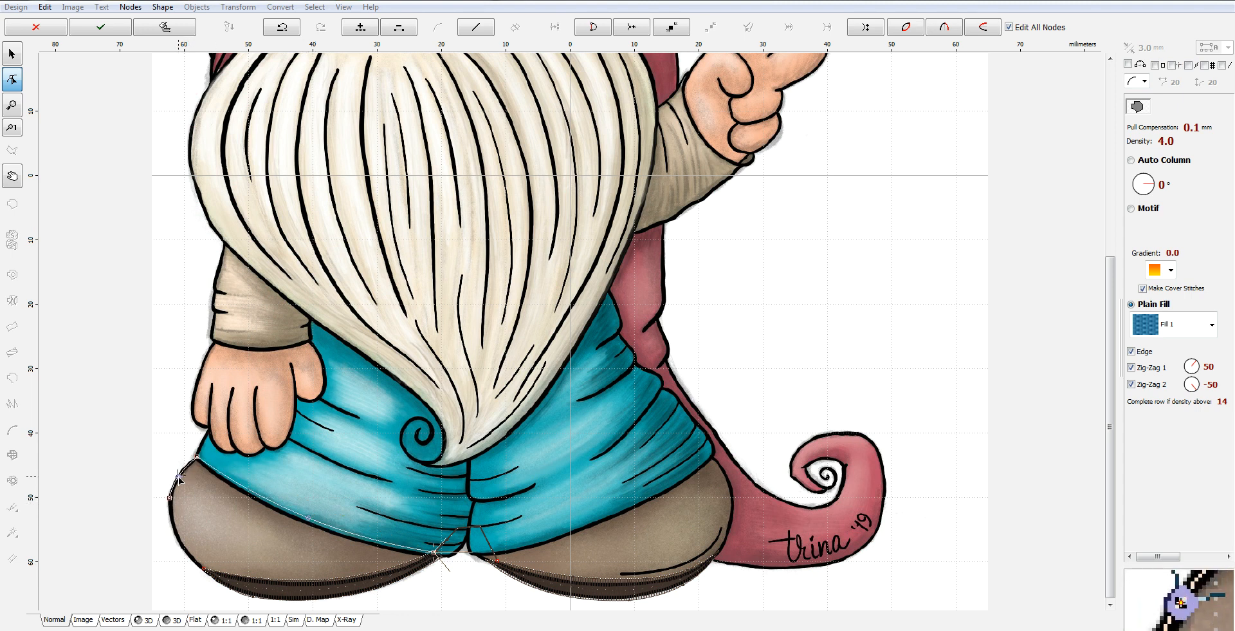
left_click(199, 566)
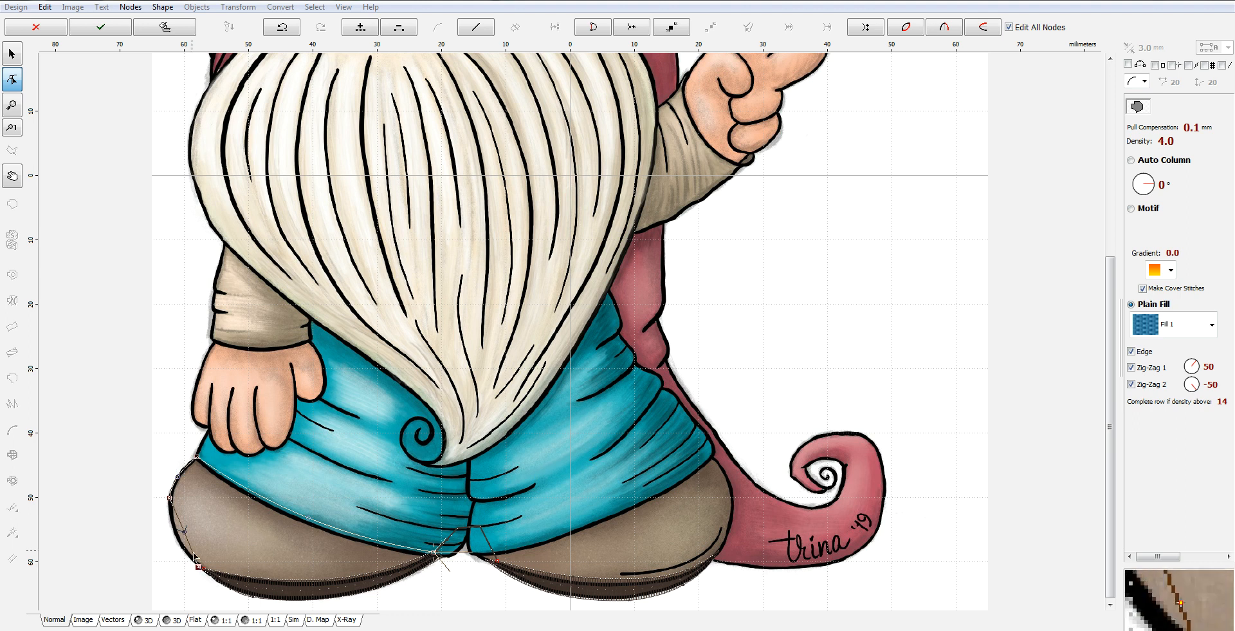
left_click_drag(185, 533, 174, 536)
Trace the left shoe's curved lower edge over the sole's top border and end it at the outline's starting point.
scroll(206, 574, "up", 3)
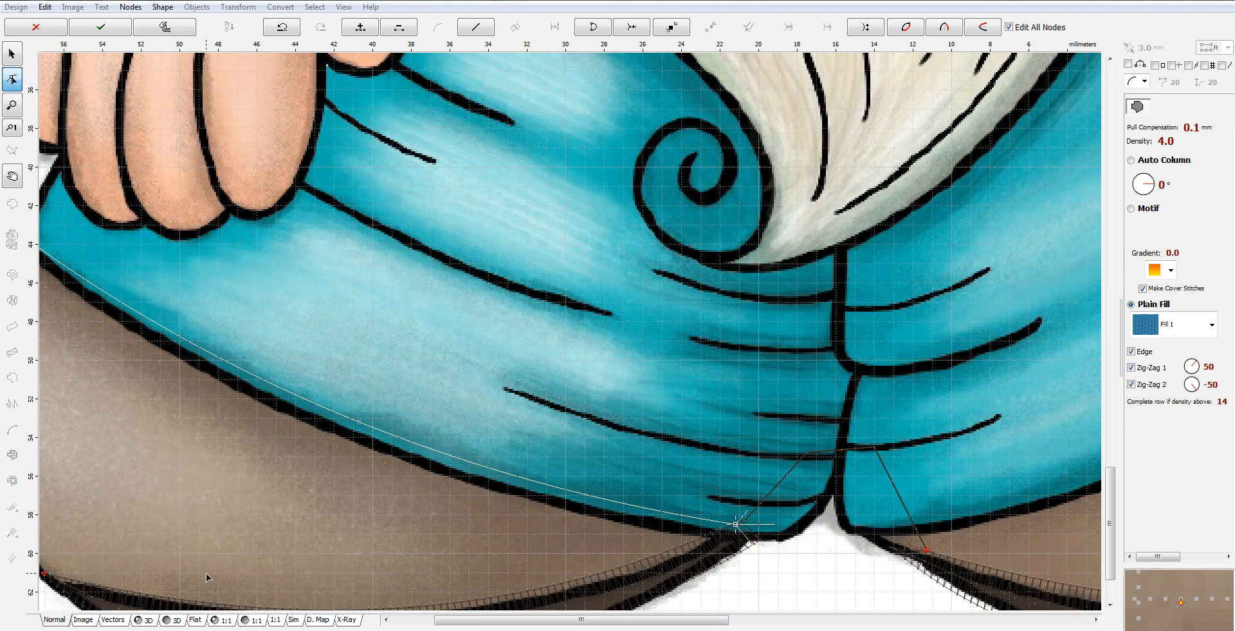
left_click_drag(1111, 484, 1117, 541)
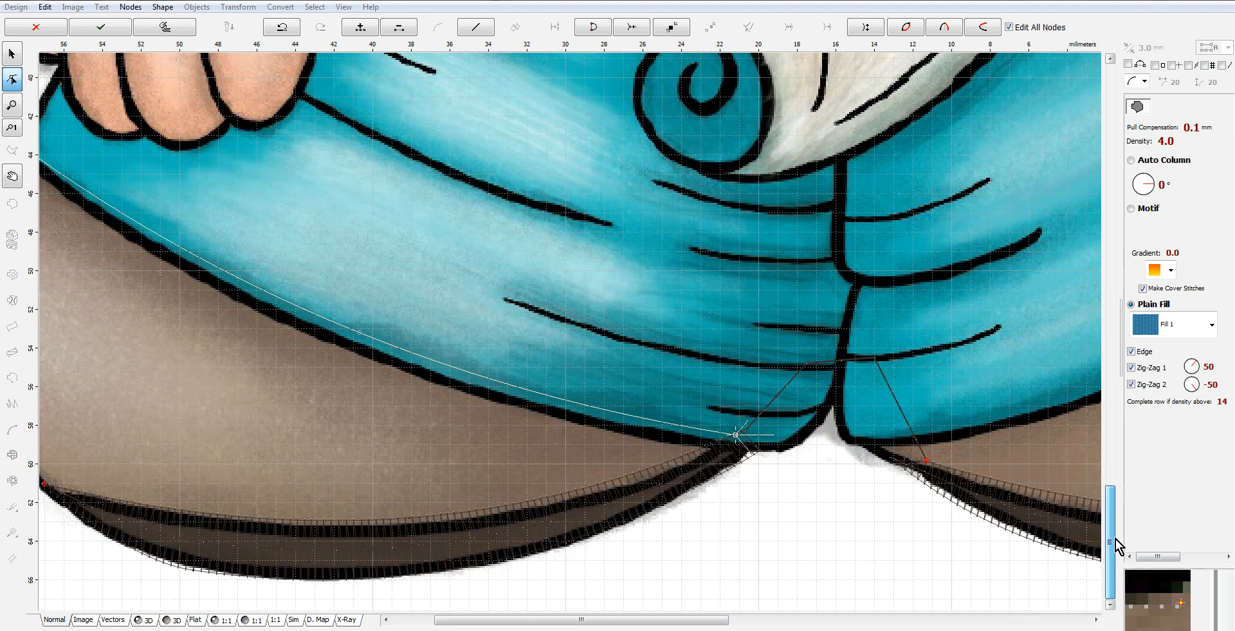
left_click_drag(658, 624, 619, 621)
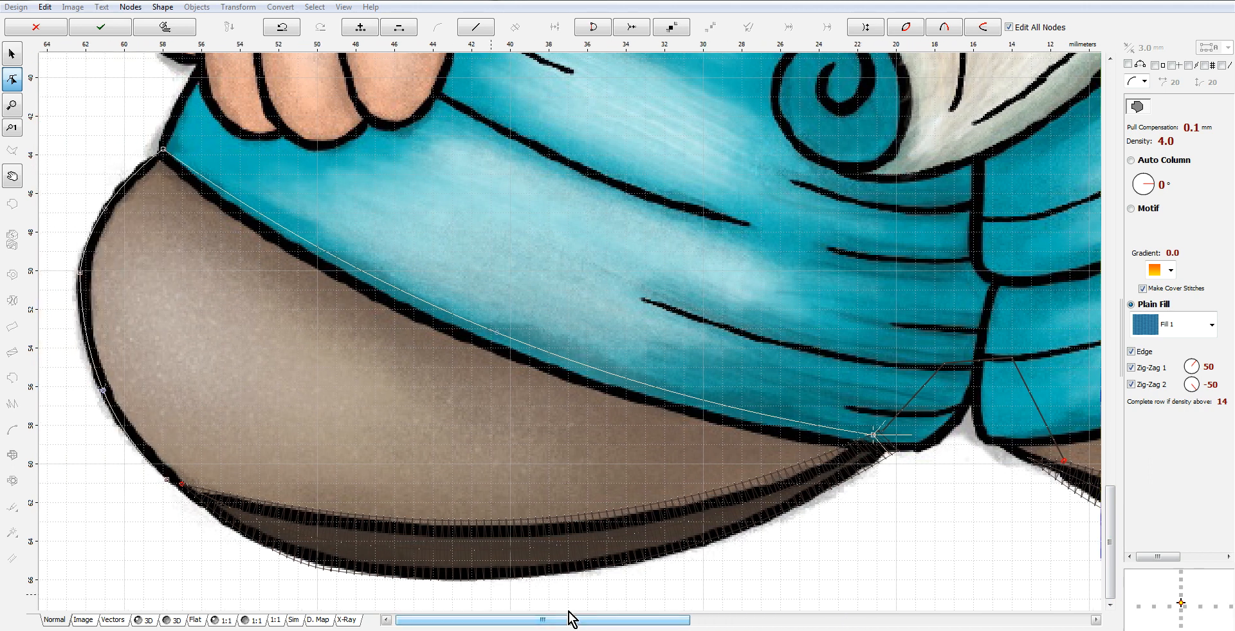
left_click(322, 521)
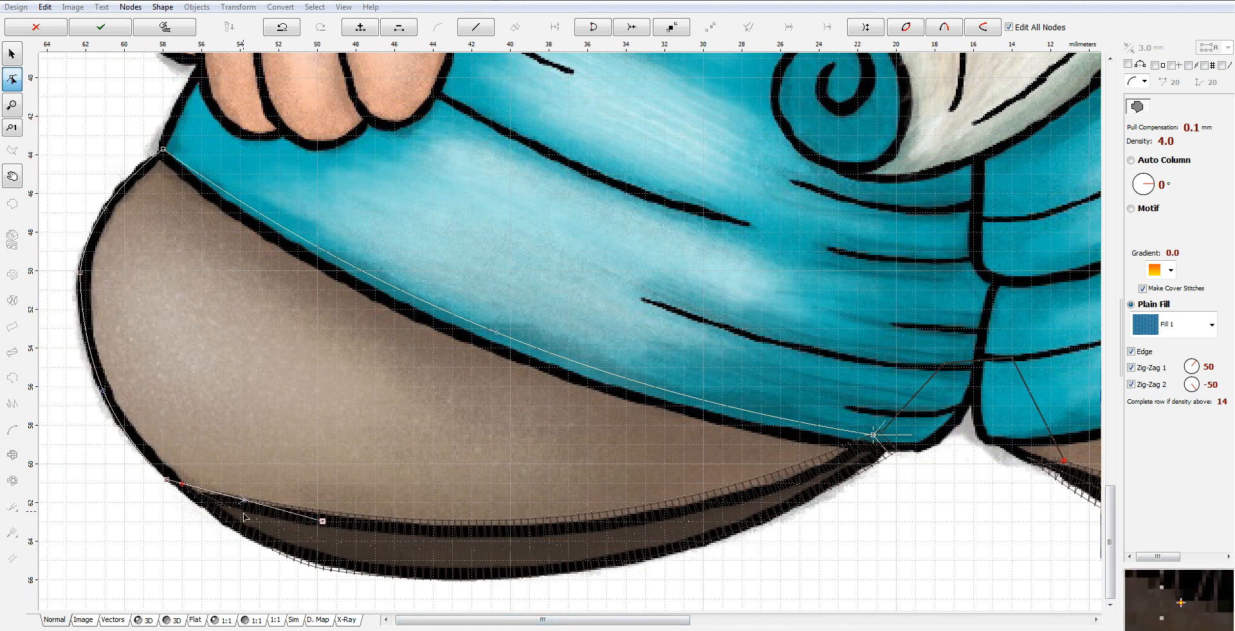
left_click_drag(243, 499, 237, 509)
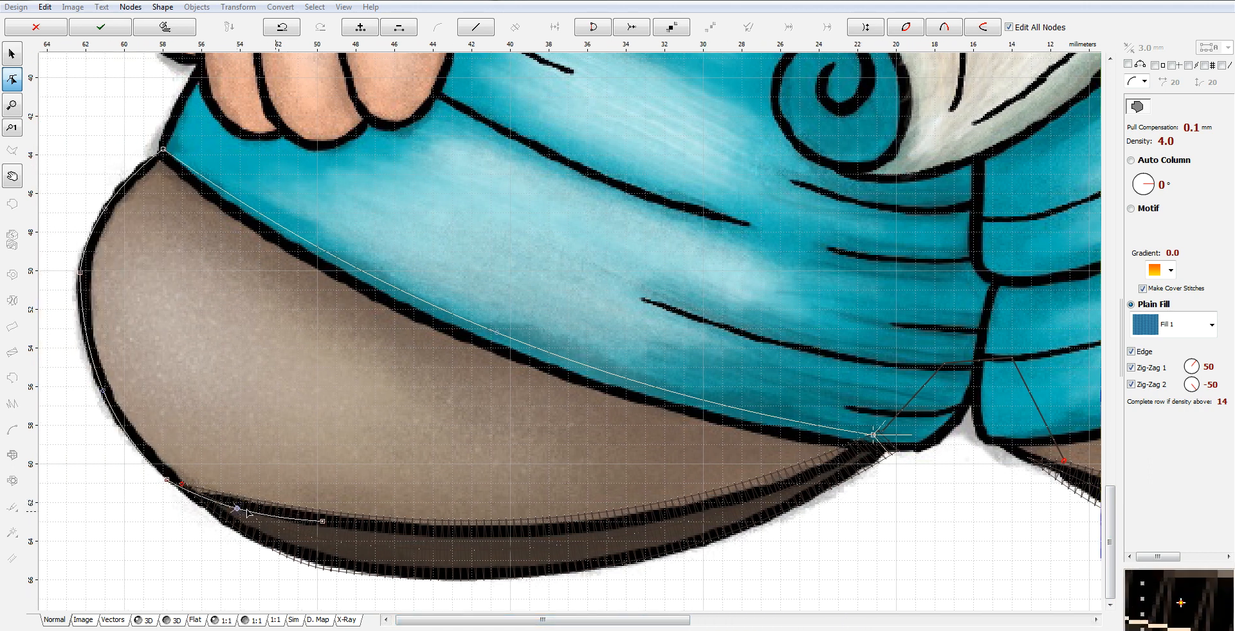
left_click(674, 515)
left_click_drag(509, 527, 492, 532)
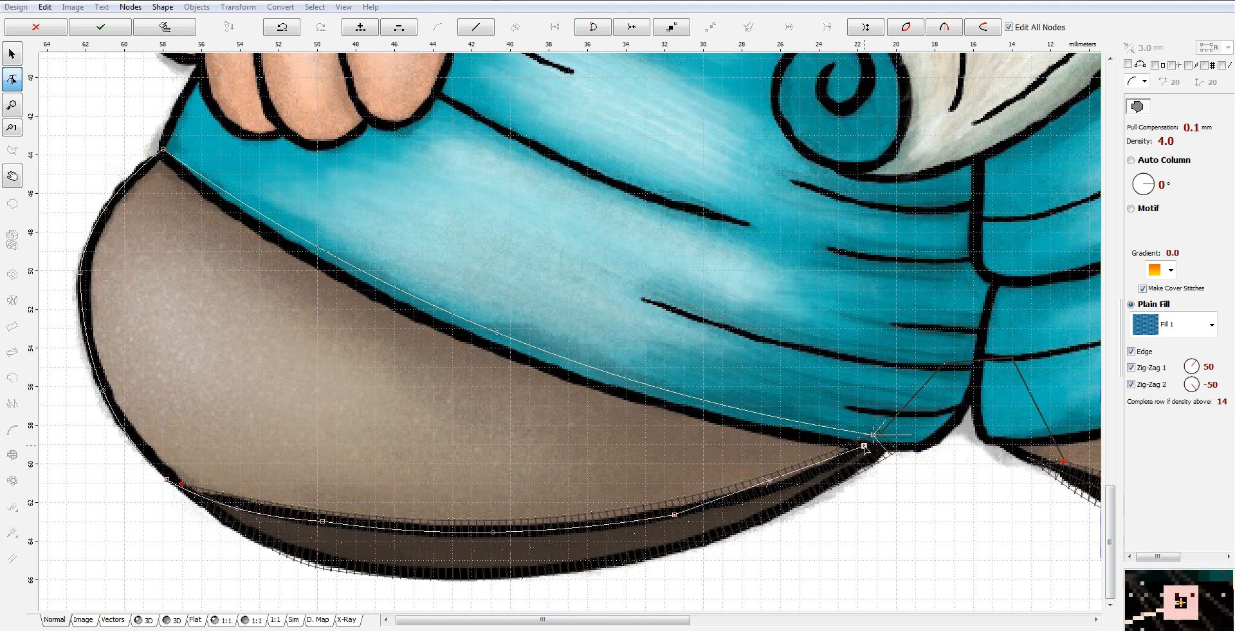
left_click(874, 436)
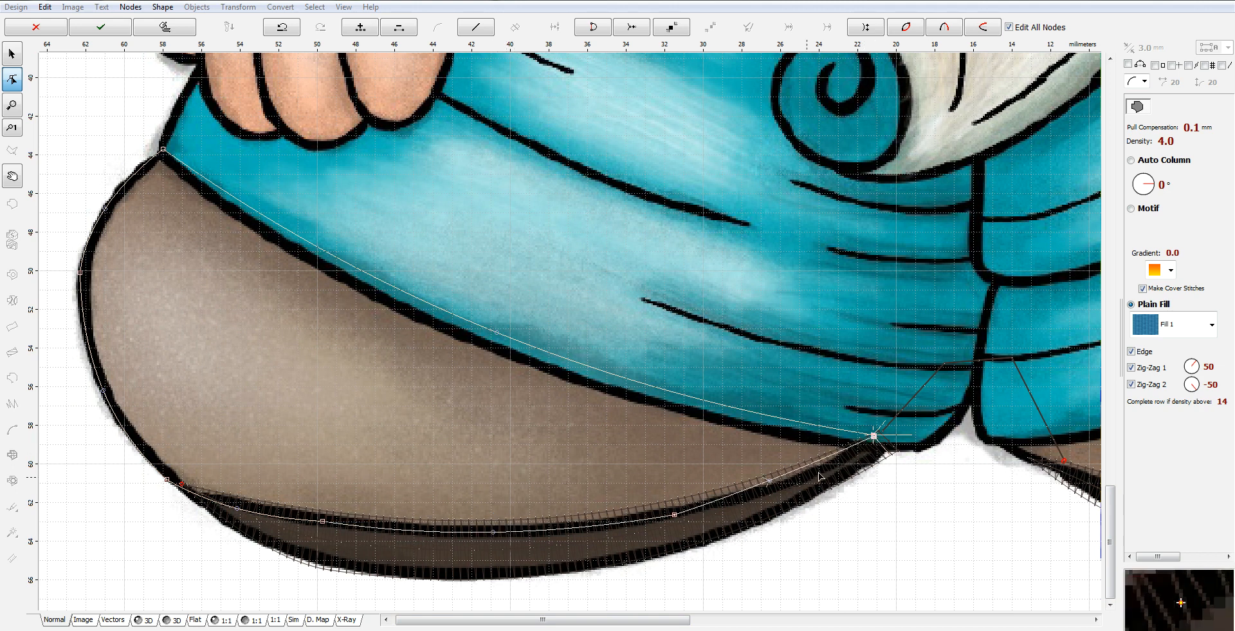
Turn off the Zig-Zag 2 underlay and set the Zig-Zag 1 underlay spacing to 2.0 mm.
left_click(1140, 384)
left_click(1197, 556)
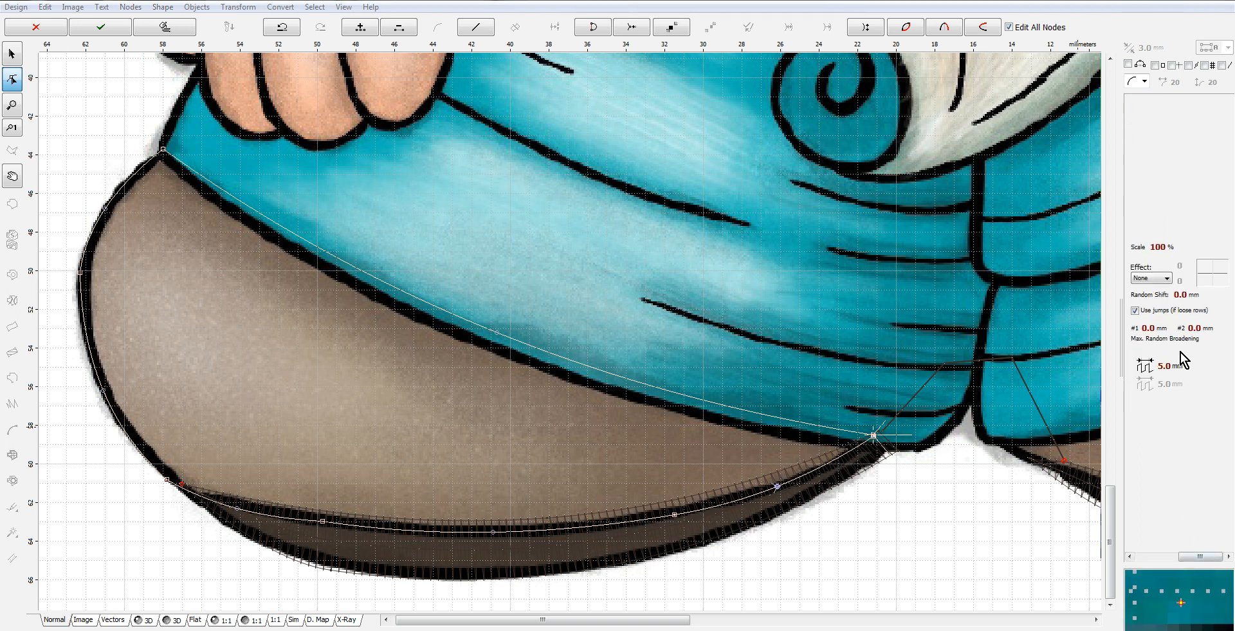
left_click(1144, 367)
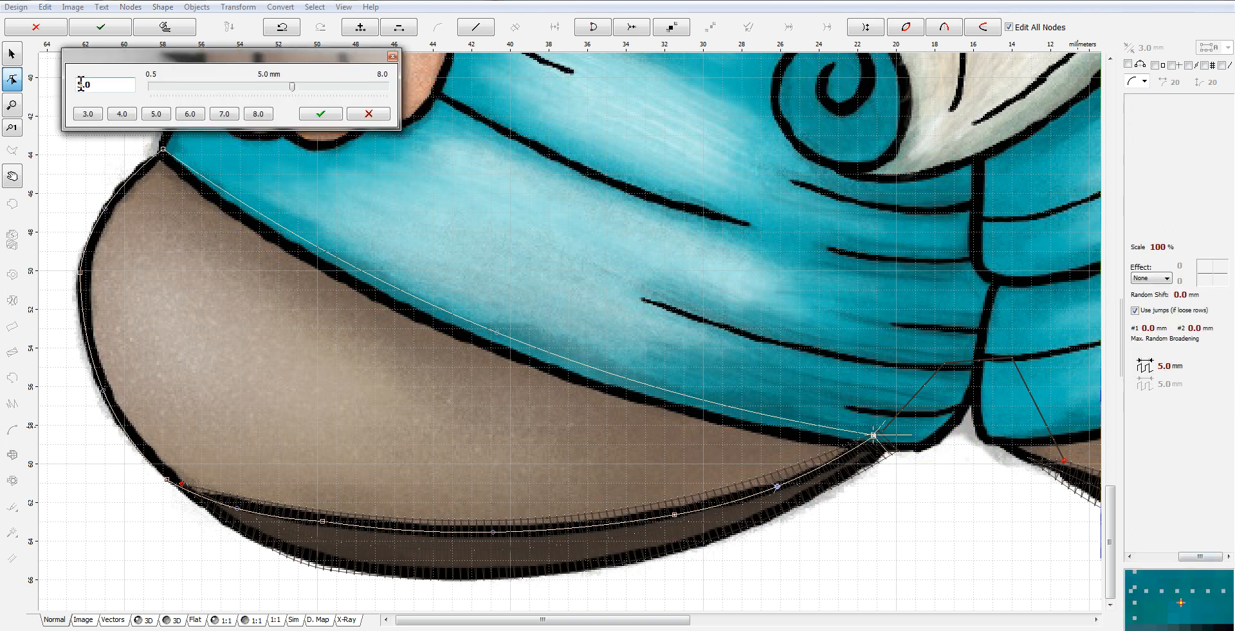
type("1")
key("BackSpace")
type("2")
left_click(314, 113)
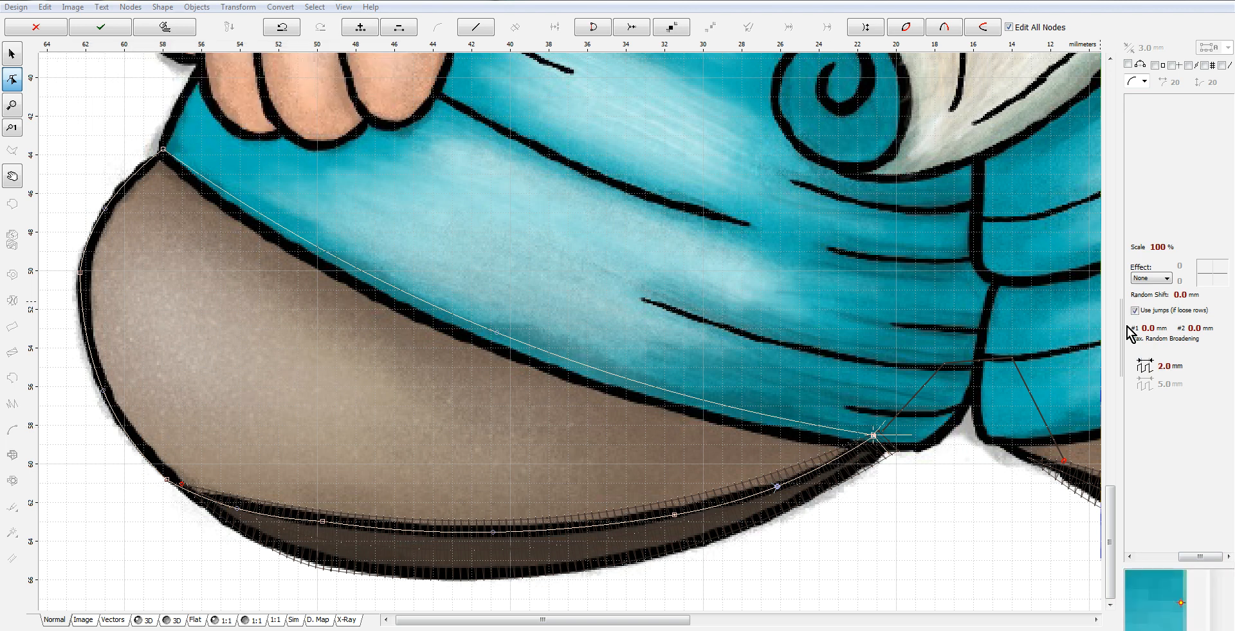
Change the left shoe's plain fill angle and generate its stitches, showing them in the 3D view.
left_click(1158, 554)
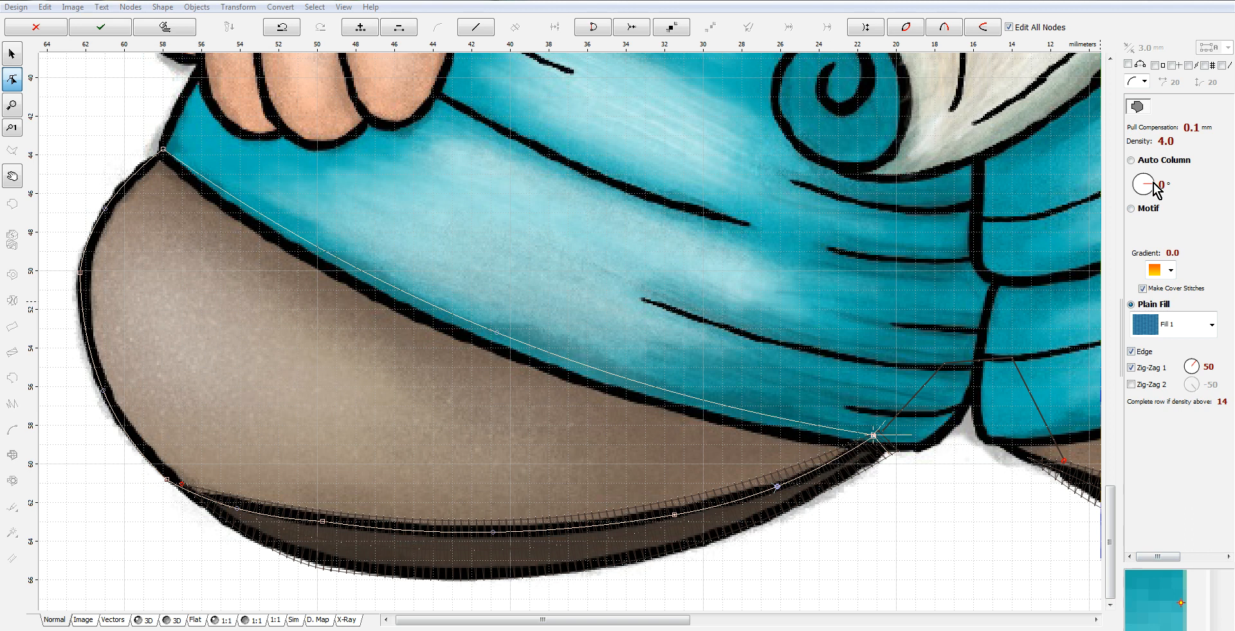
left_click_drag(1154, 182, 1137, 182)
right_click(500, 404)
left_click(553, 425)
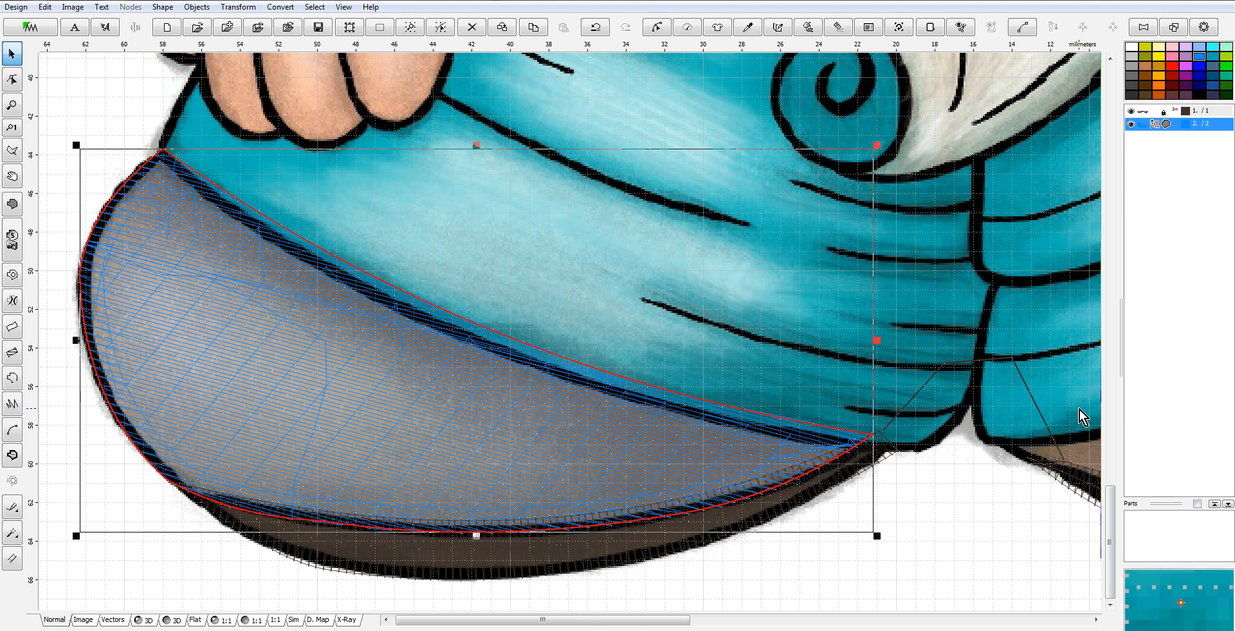
left_click(153, 621)
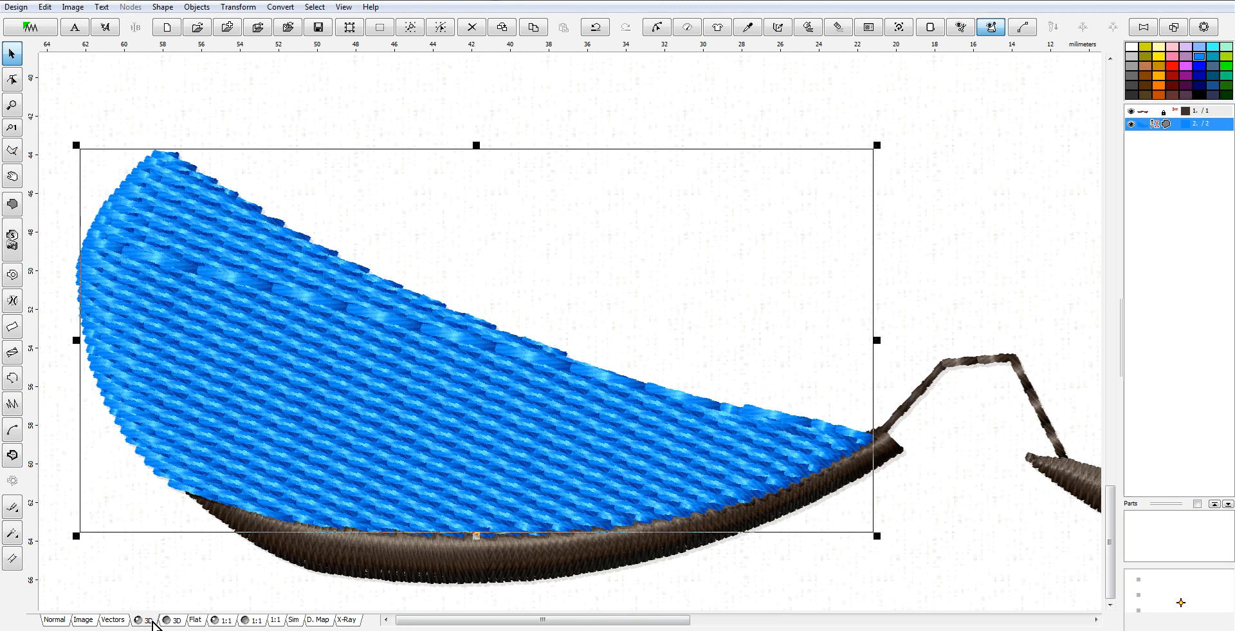
Edit the left shoe fill to start at its top outer tip and end at its inner tip, and regenerate its stitches.
right_click(152, 237)
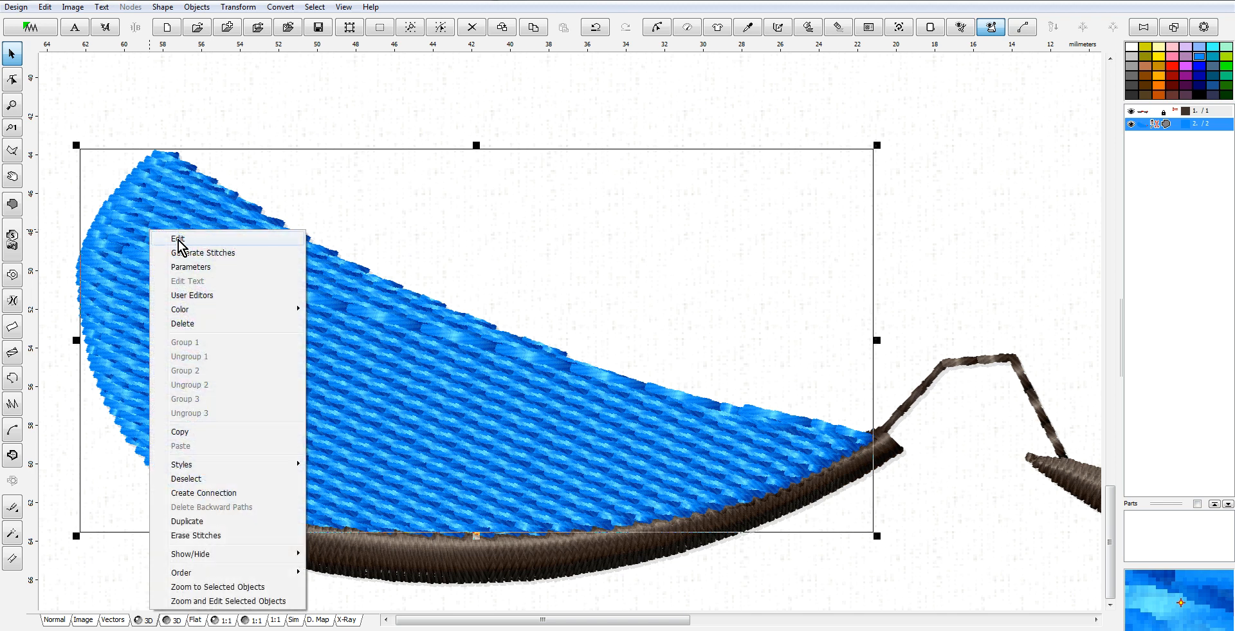
left_click(185, 242)
left_click(163, 149)
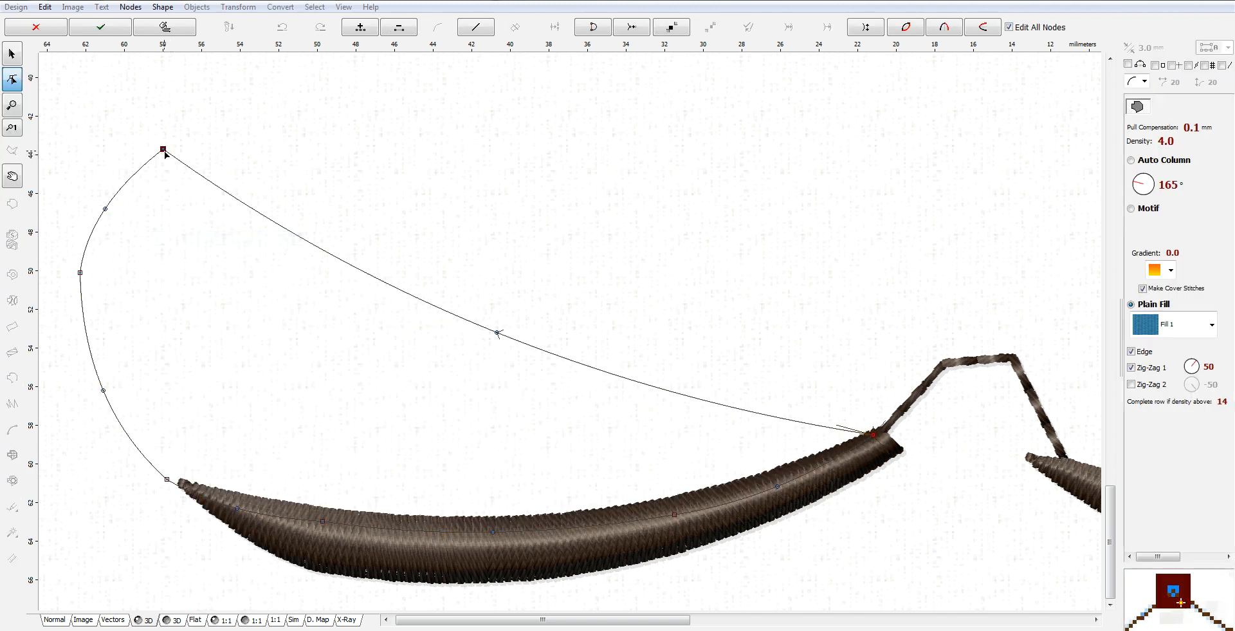
right_click(163, 150)
left_click(227, 282)
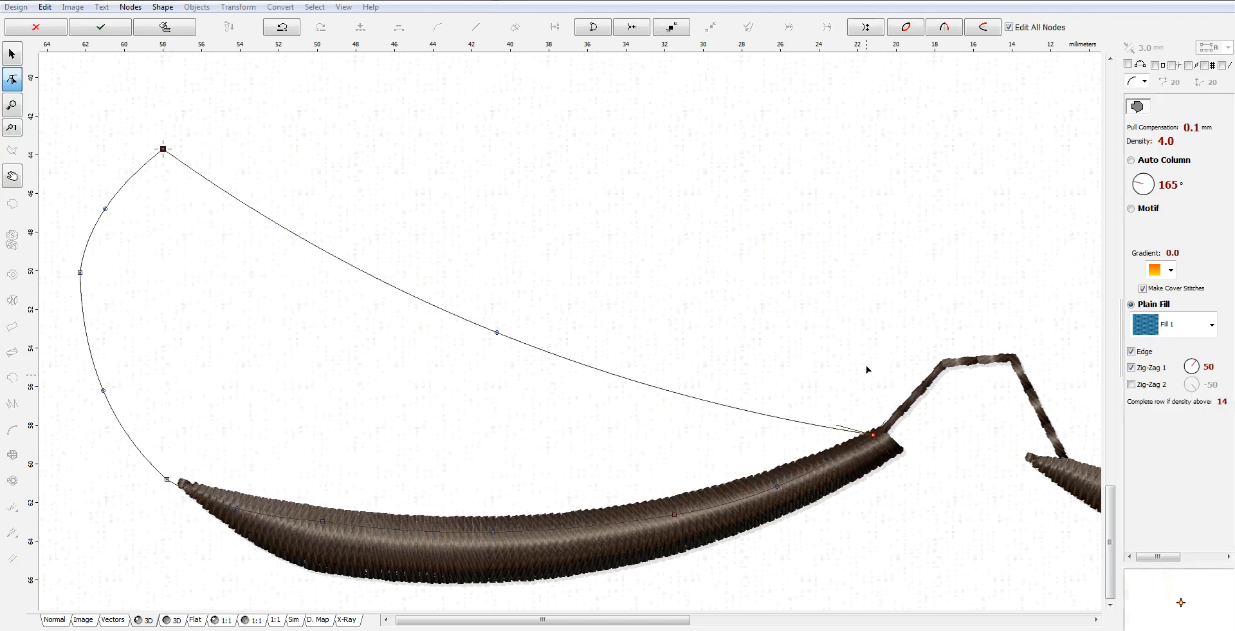
left_click(873, 435)
right_click(874, 435)
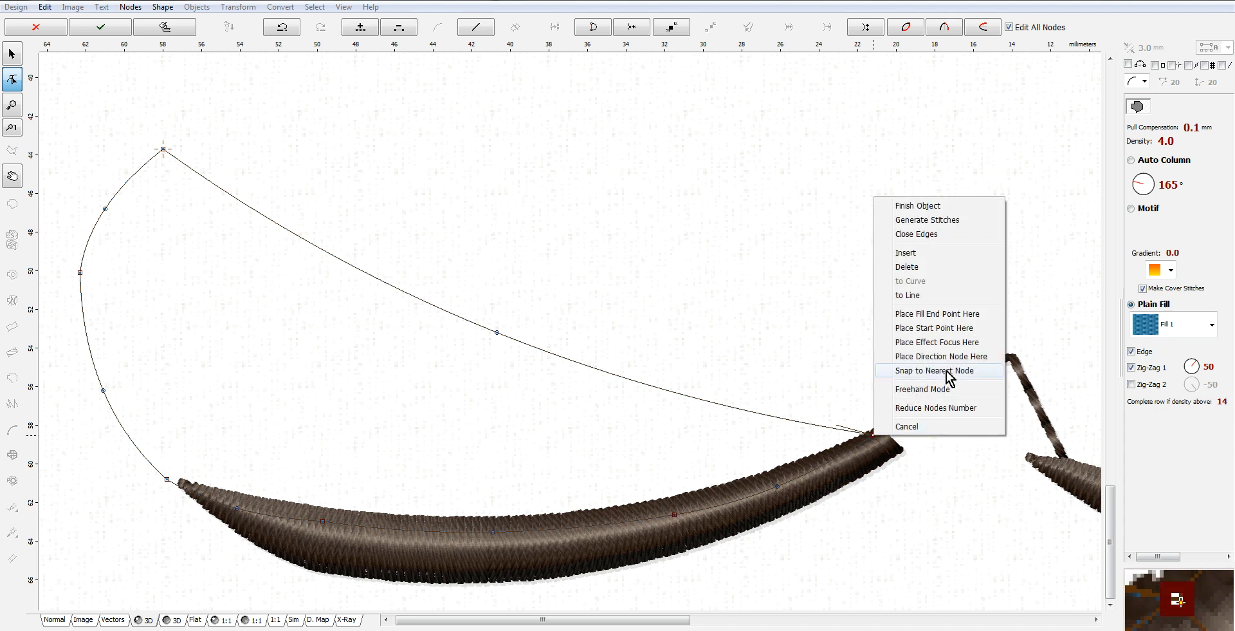
left_click(953, 315)
right_click(386, 408)
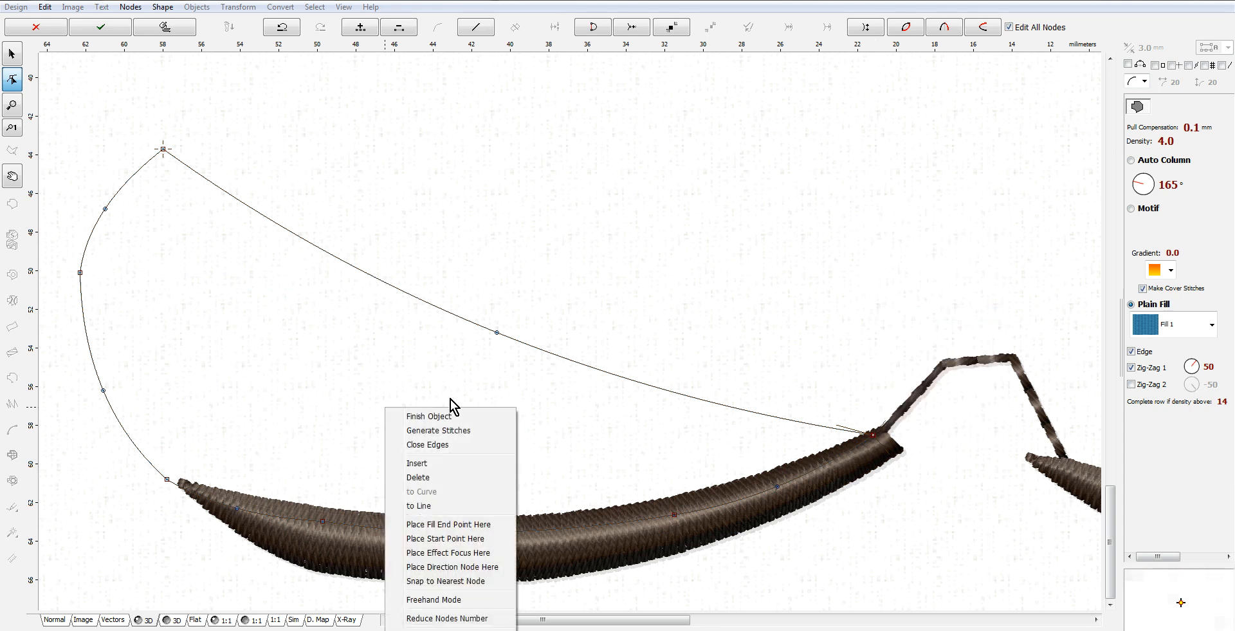
left_click(453, 430)
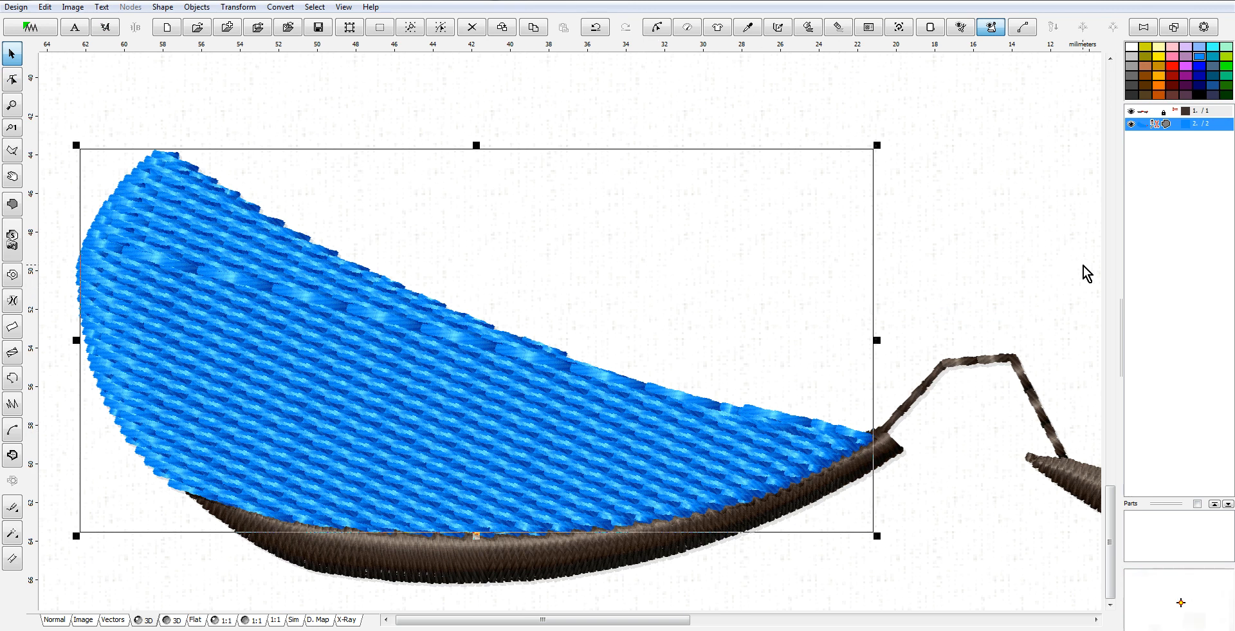
Change the left shoe's plain fill pattern to Fill 2 and regenerate its stitches.
scroll(965, 299, "down", 1)
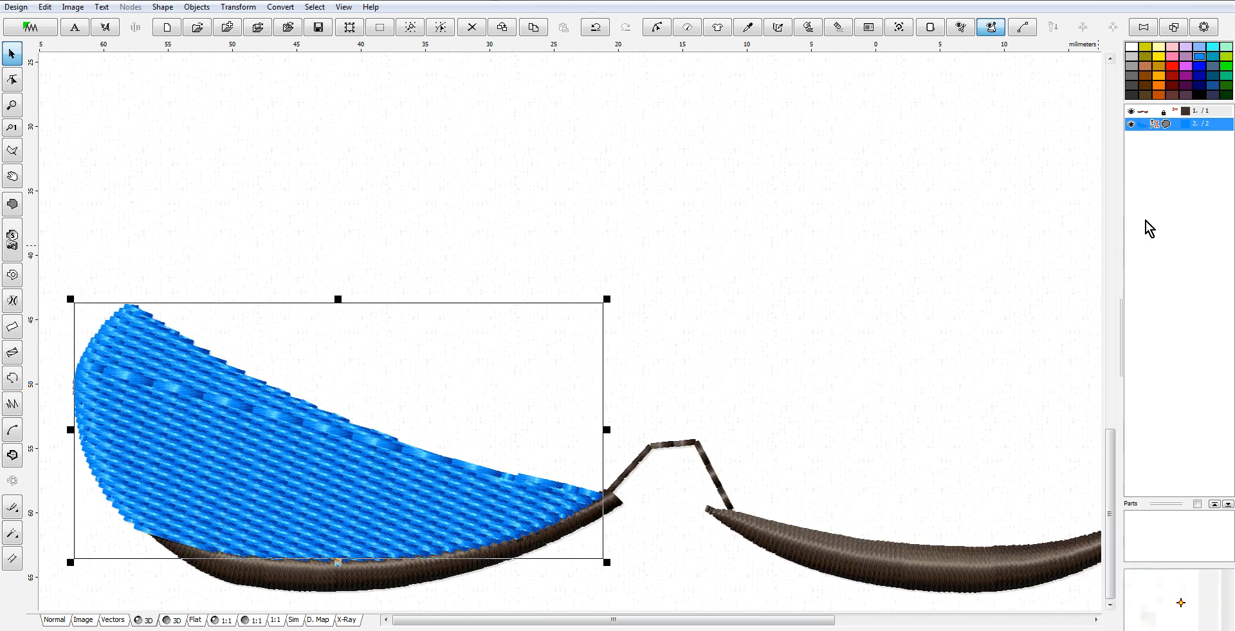
right_click(1147, 125)
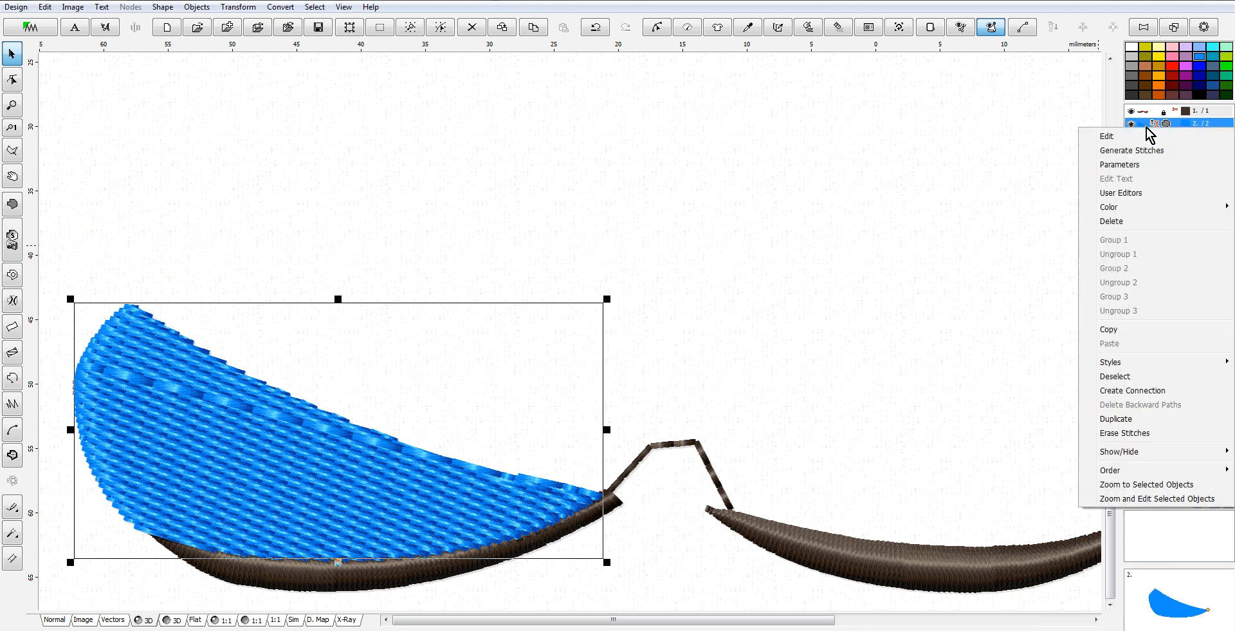
left_click(1139, 166)
left_click(1065, 232)
left_click(1058, 283)
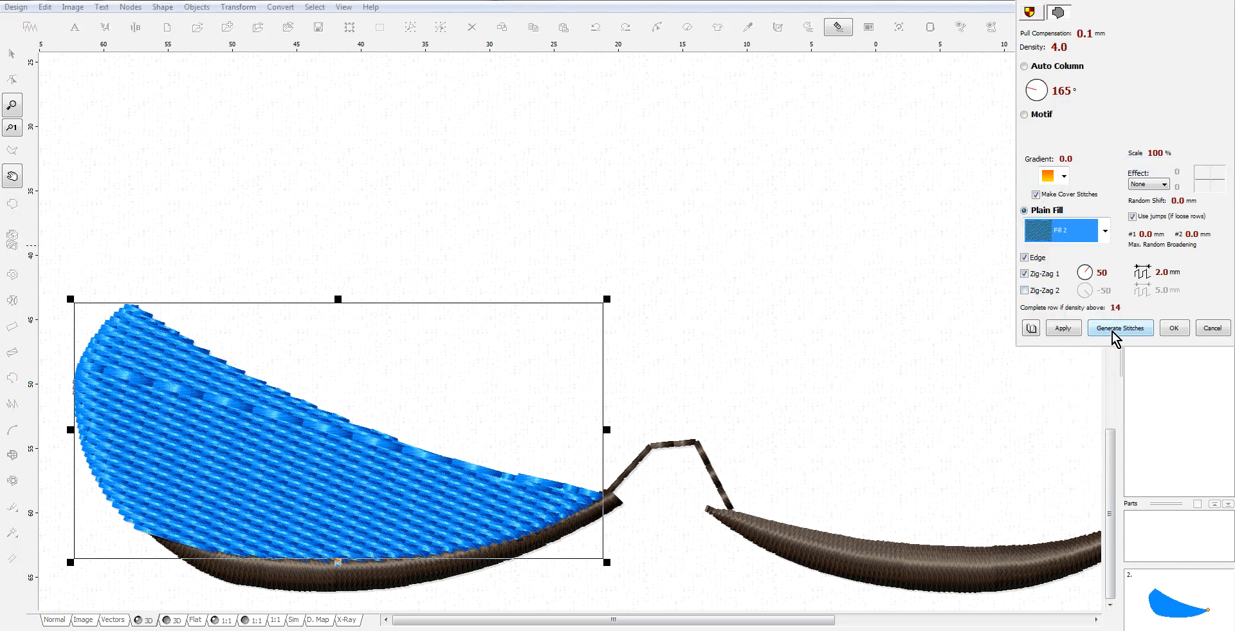
left_click(1116, 328)
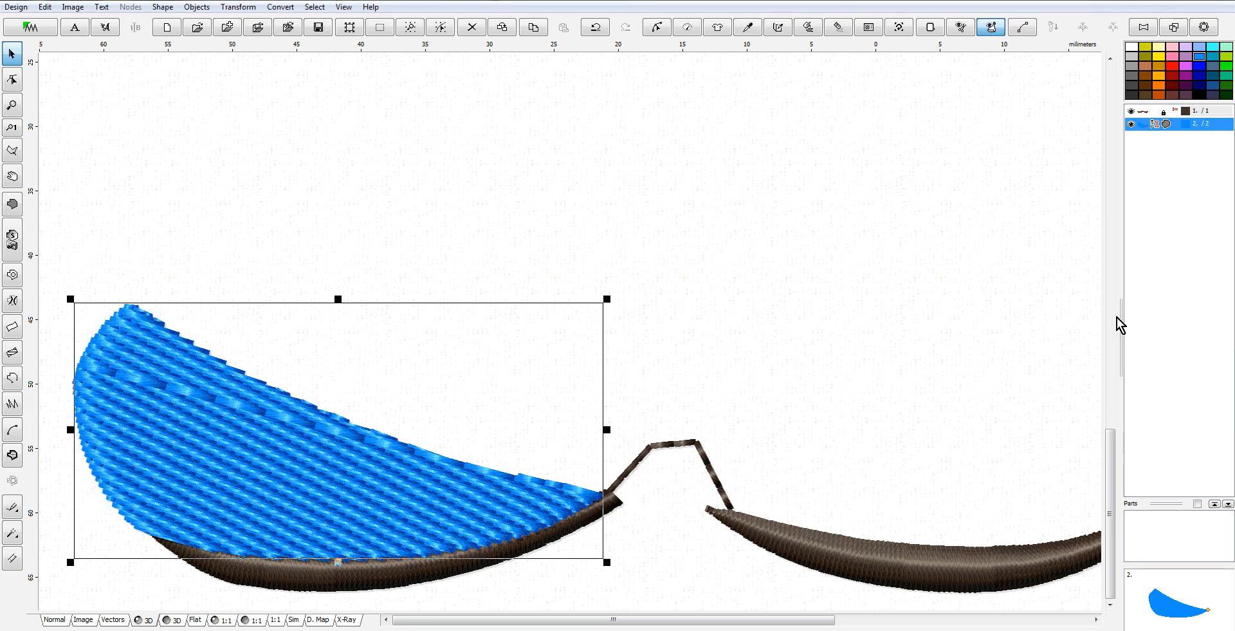
Set the left shoe's fill angle to 160° and regenerate its stitches.
right_click(1145, 130)
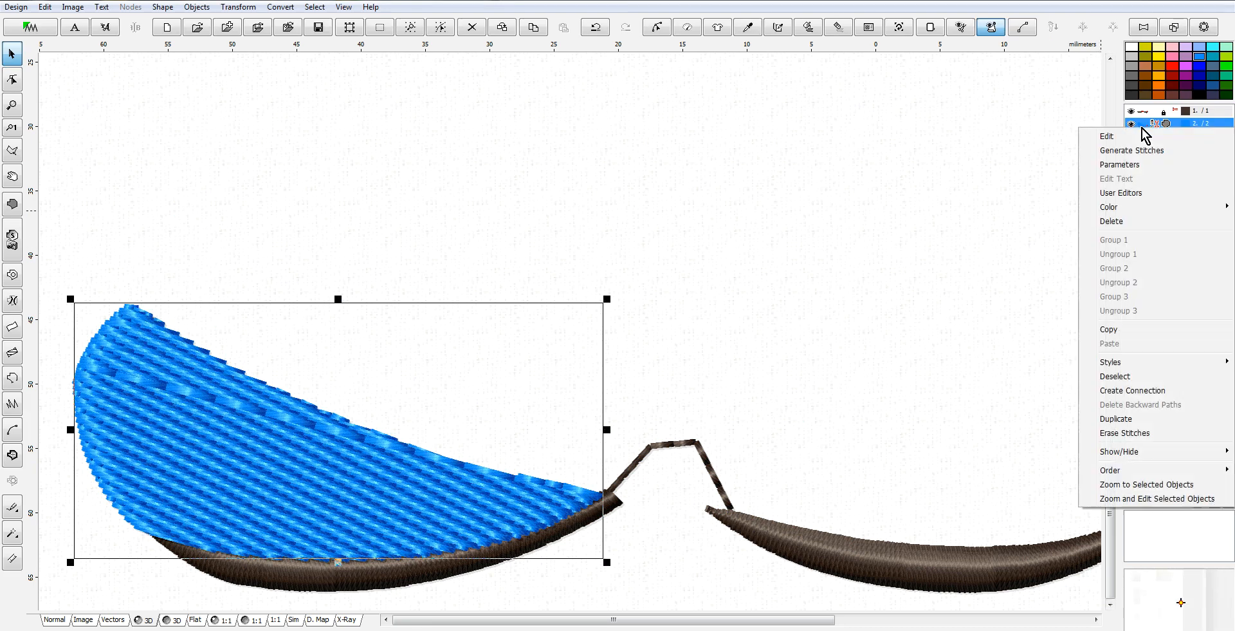
left_click(1132, 165)
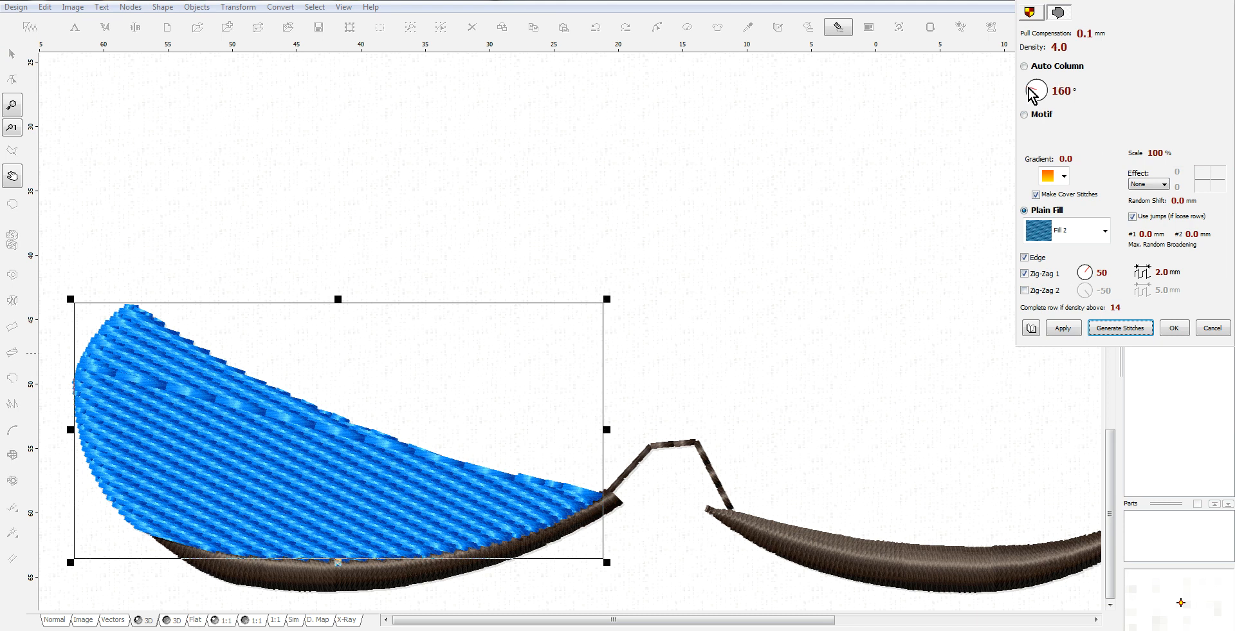
left_click(1131, 329)
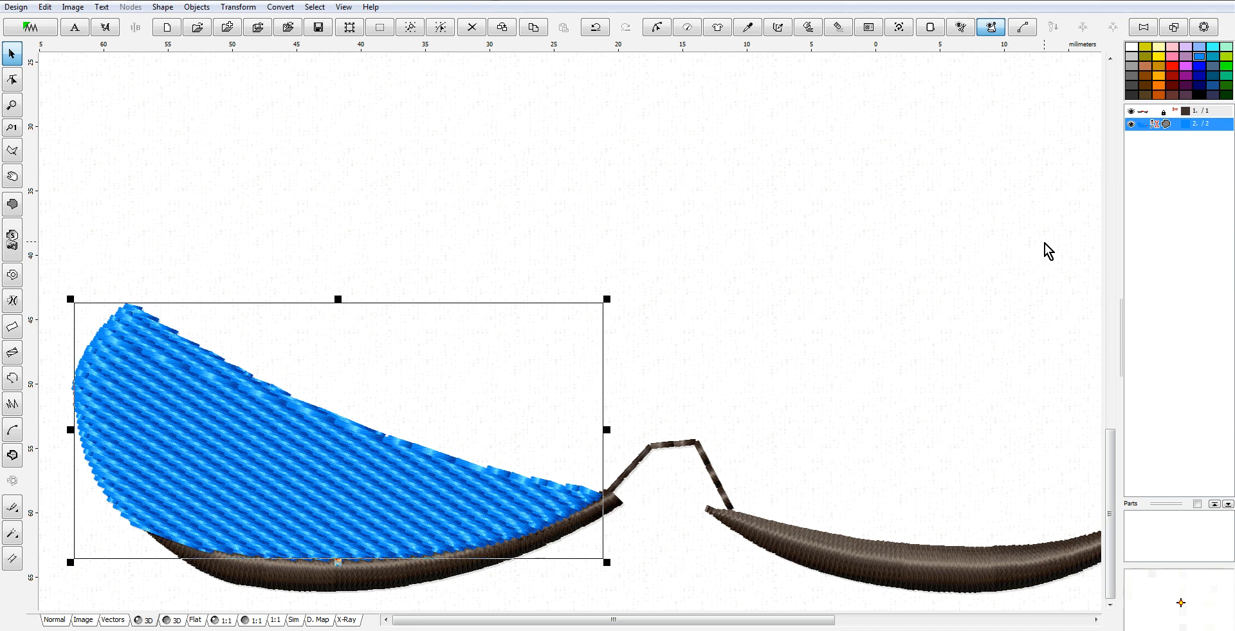
In the Normal view, draw a Single Stitch connector from the left shoe's inner tip across the trousers to the right shoe's top outer tip and generate it.
scroll(1012, 249, "down", 1)
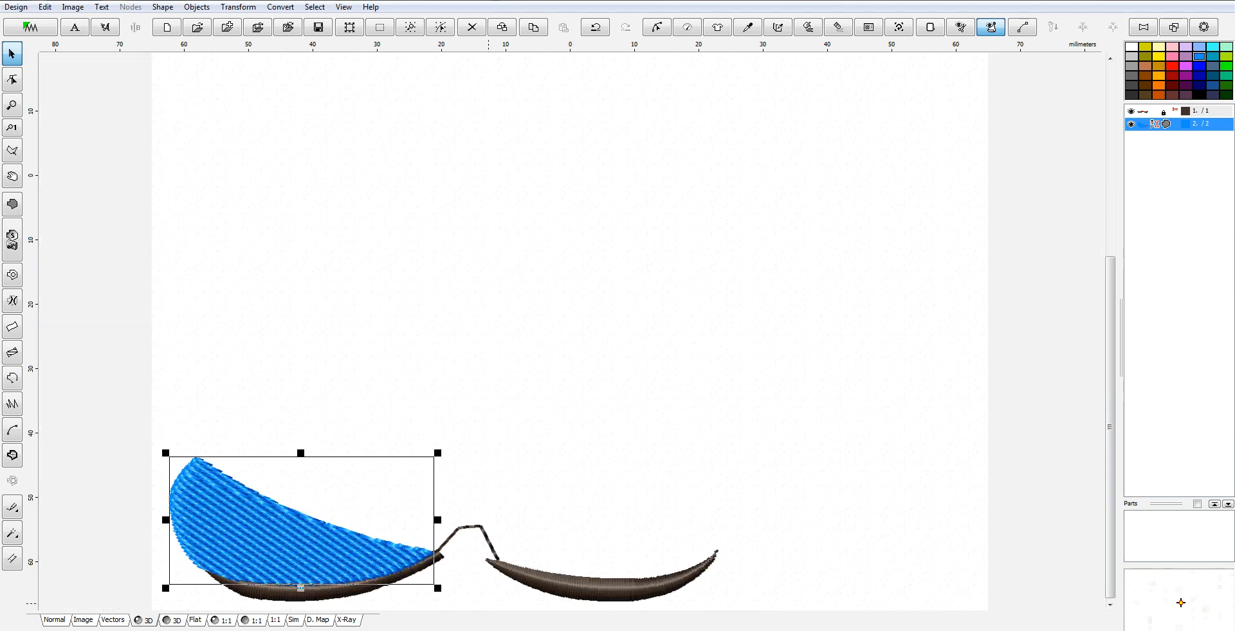
left_click(55, 620)
scroll(408, 589, "up", 1)
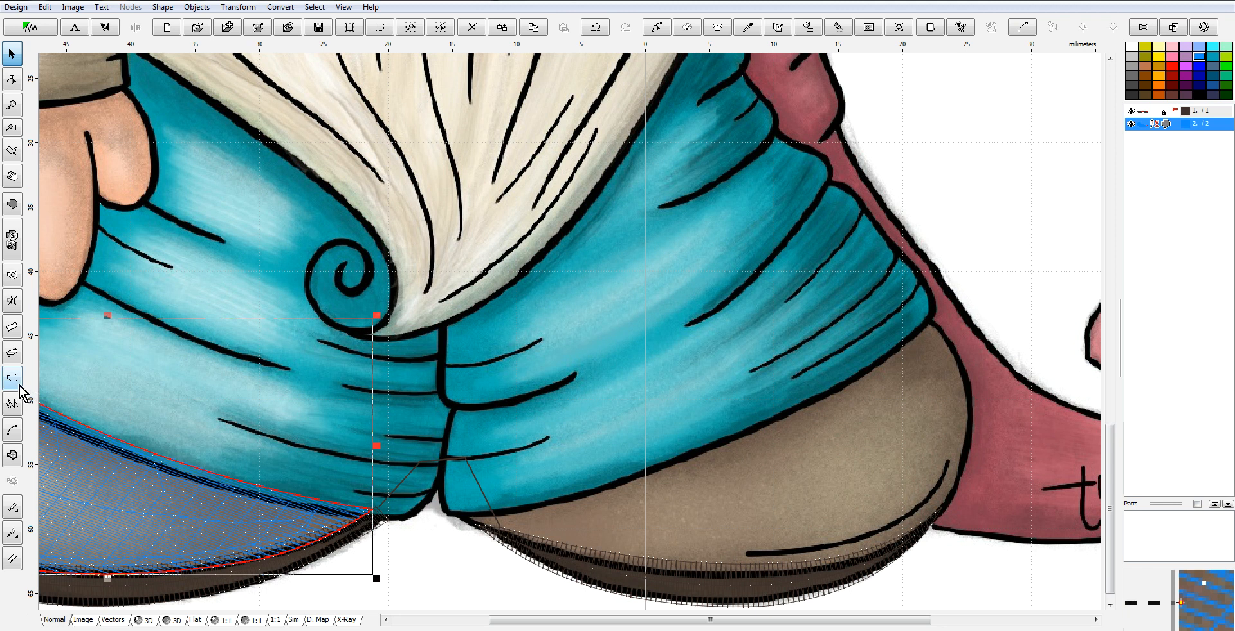
double_click(220, 447)
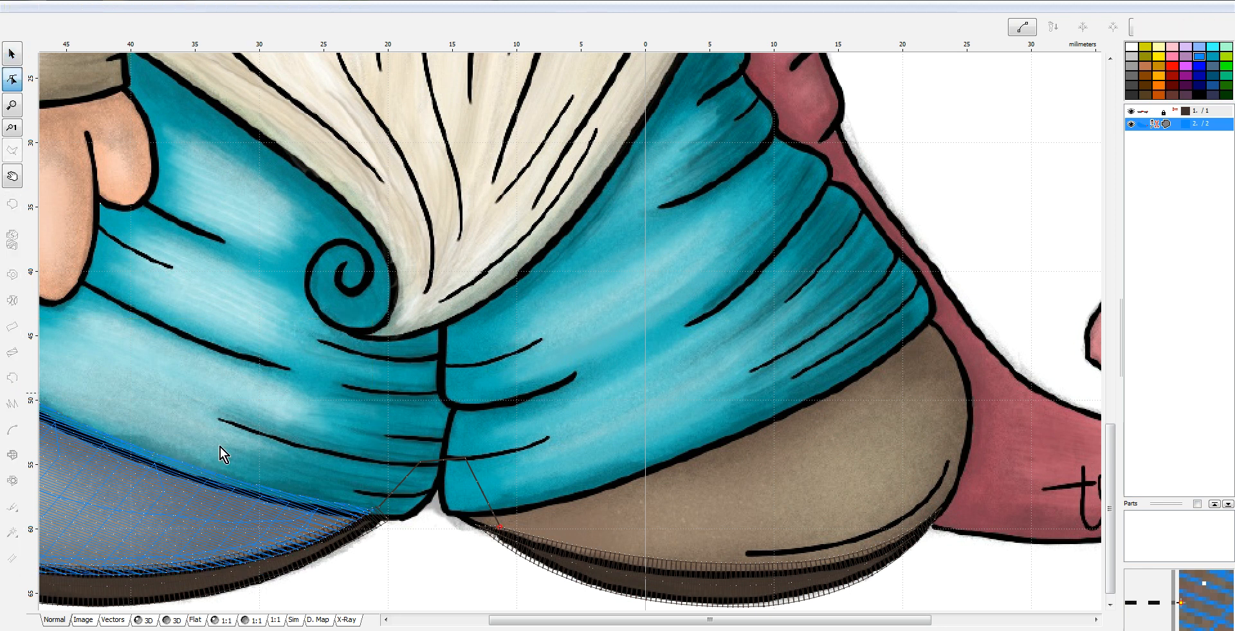
left_click(374, 512)
left_click(419, 463)
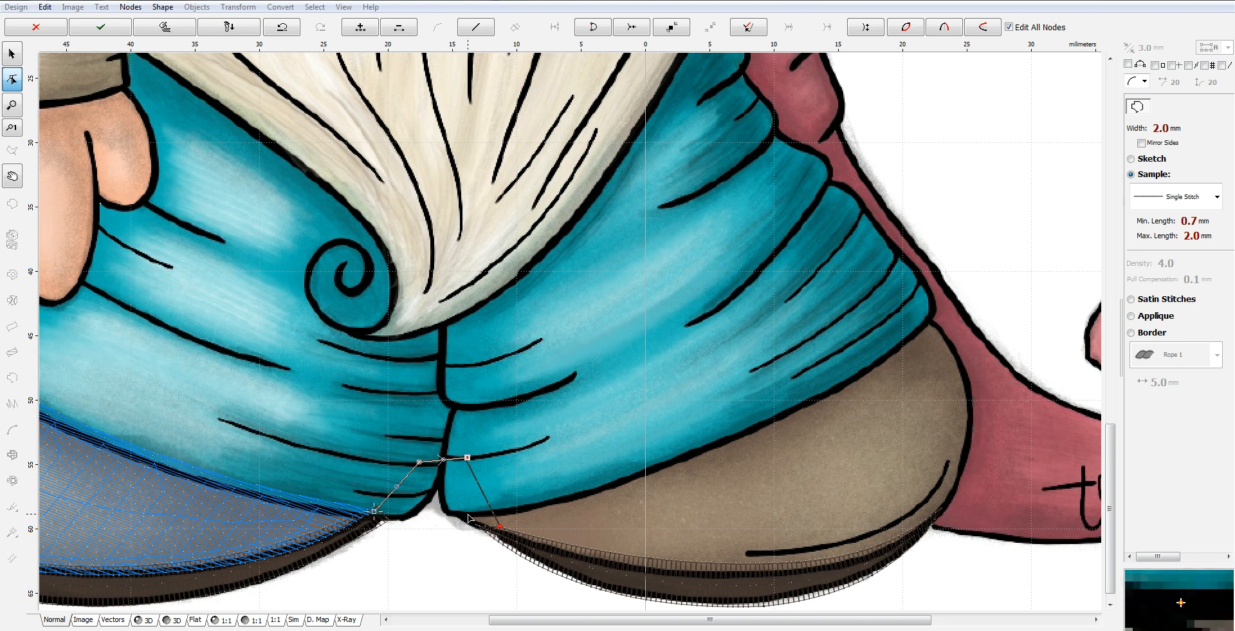
scroll(409, 476, "down", 4)
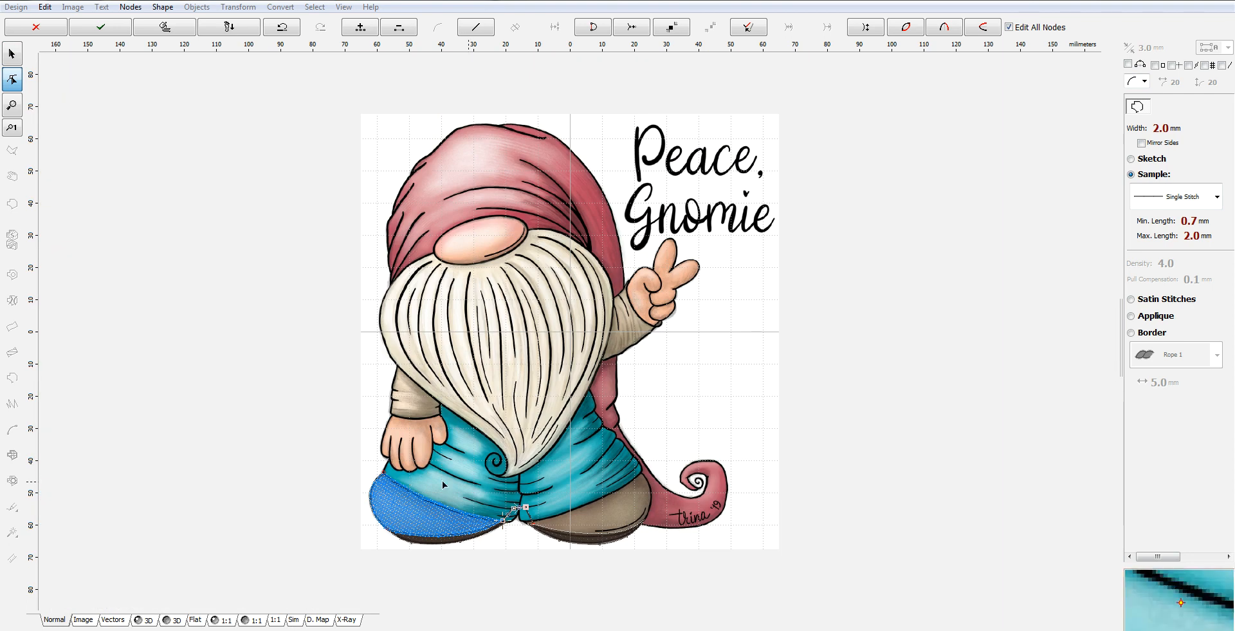
scroll(612, 474, "up", 2)
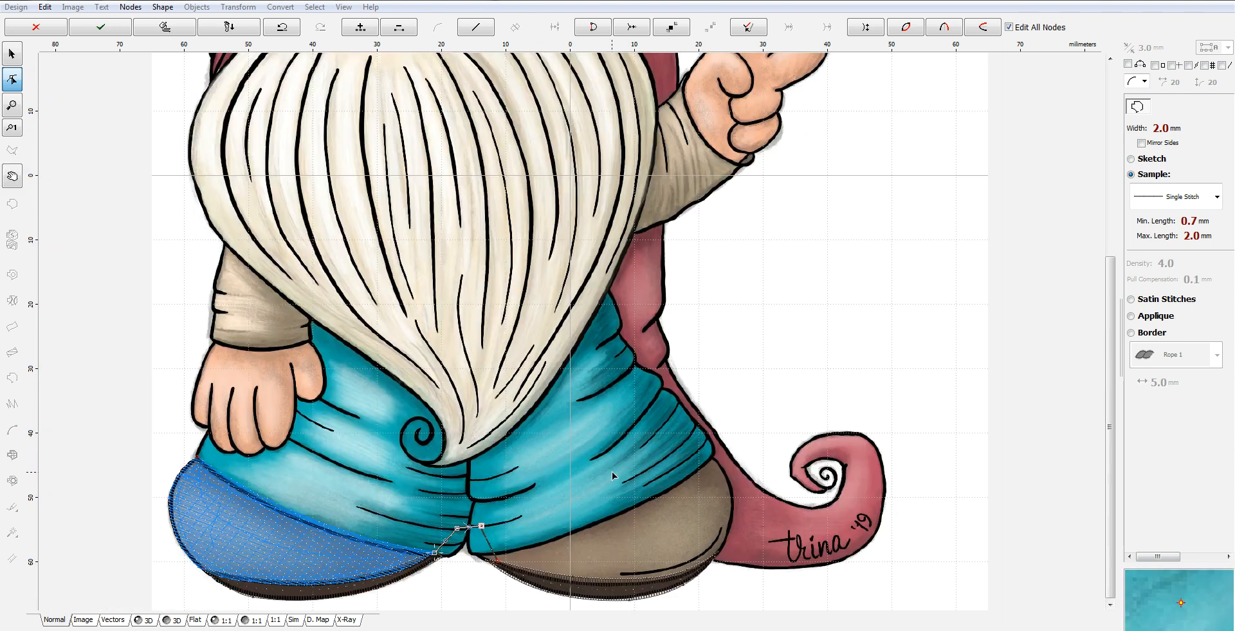
left_click(709, 456)
right_click(709, 456)
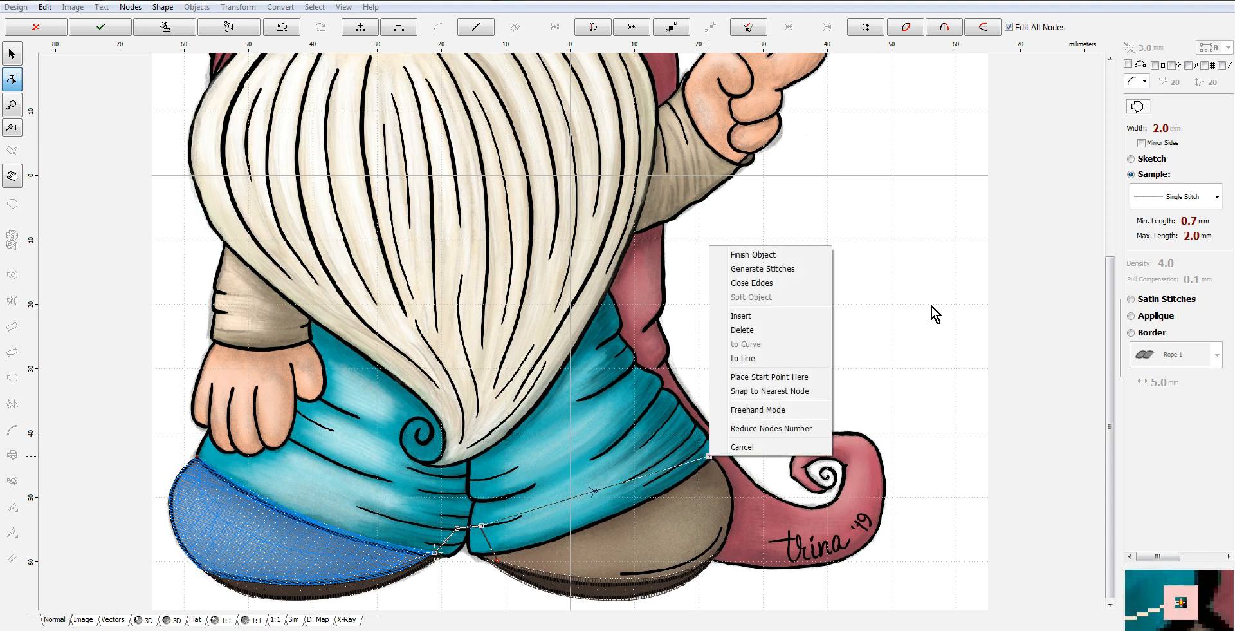
left_click(785, 271)
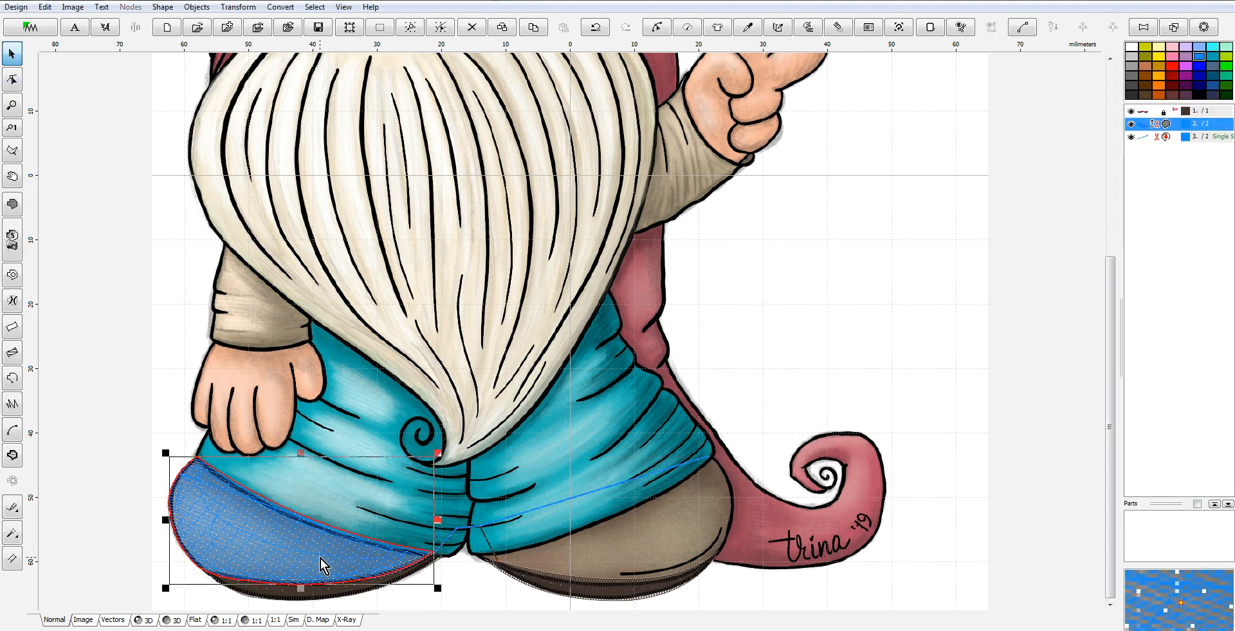
Copy and paste the left shoe fill, flip the copy horizontally onto the right shoe and generate its stitches.
key("ctrl+c")
key("ctrl+v")
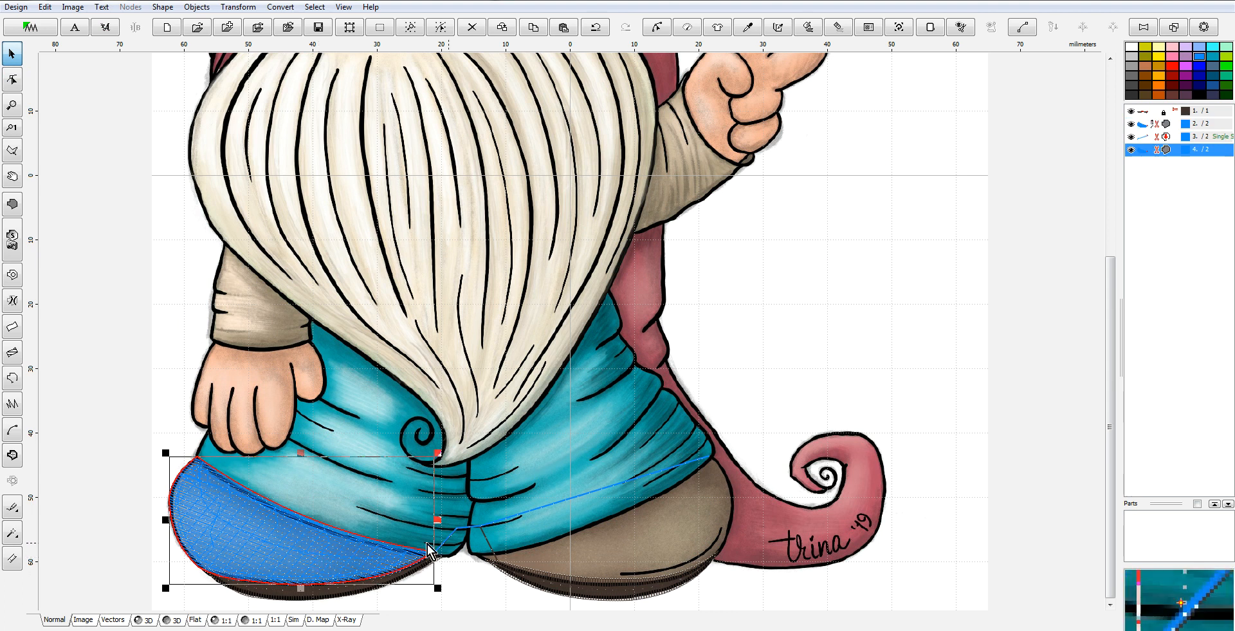
left_click(239, 7)
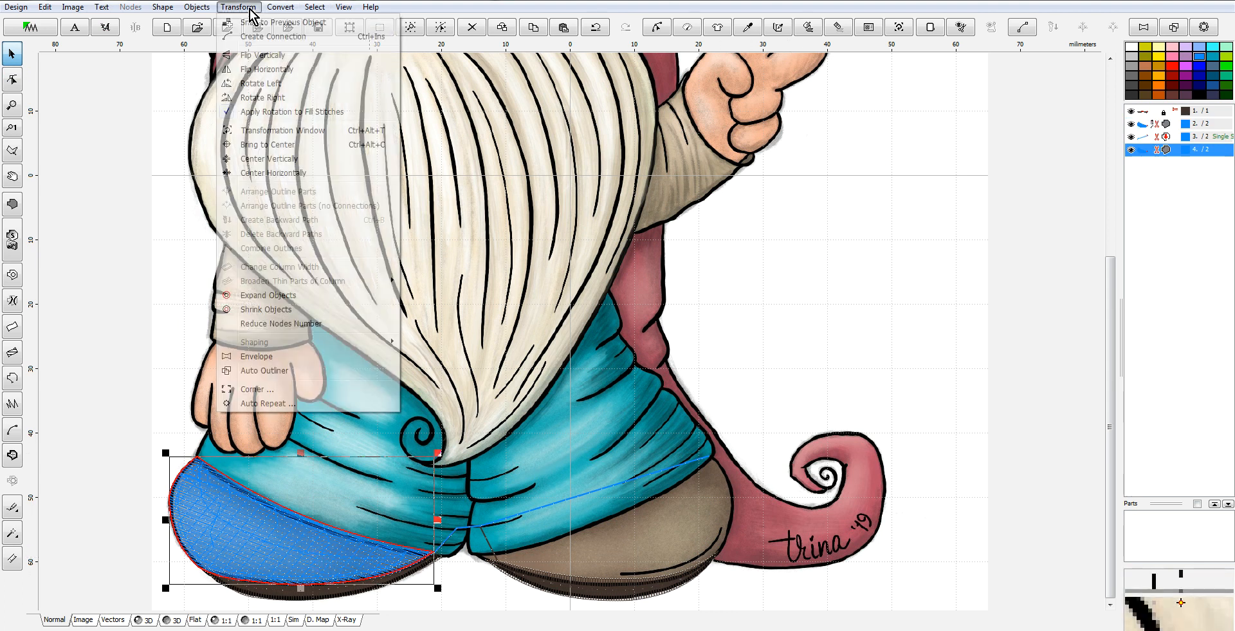
left_click(284, 70)
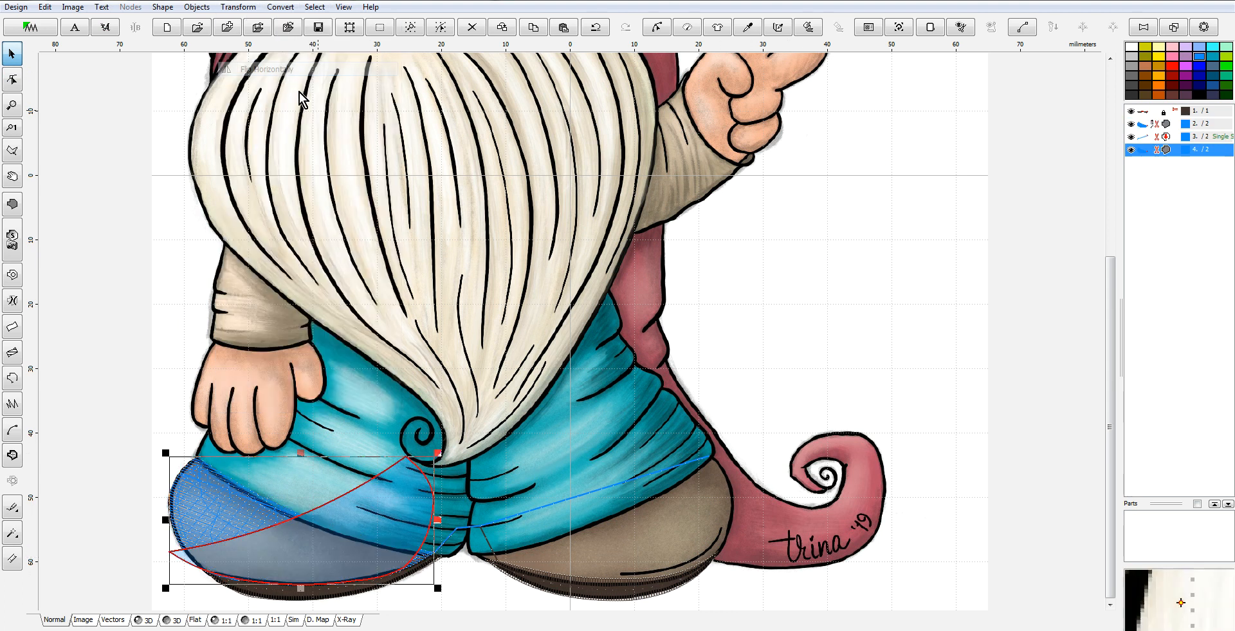
left_click_drag(393, 510, 678, 515)
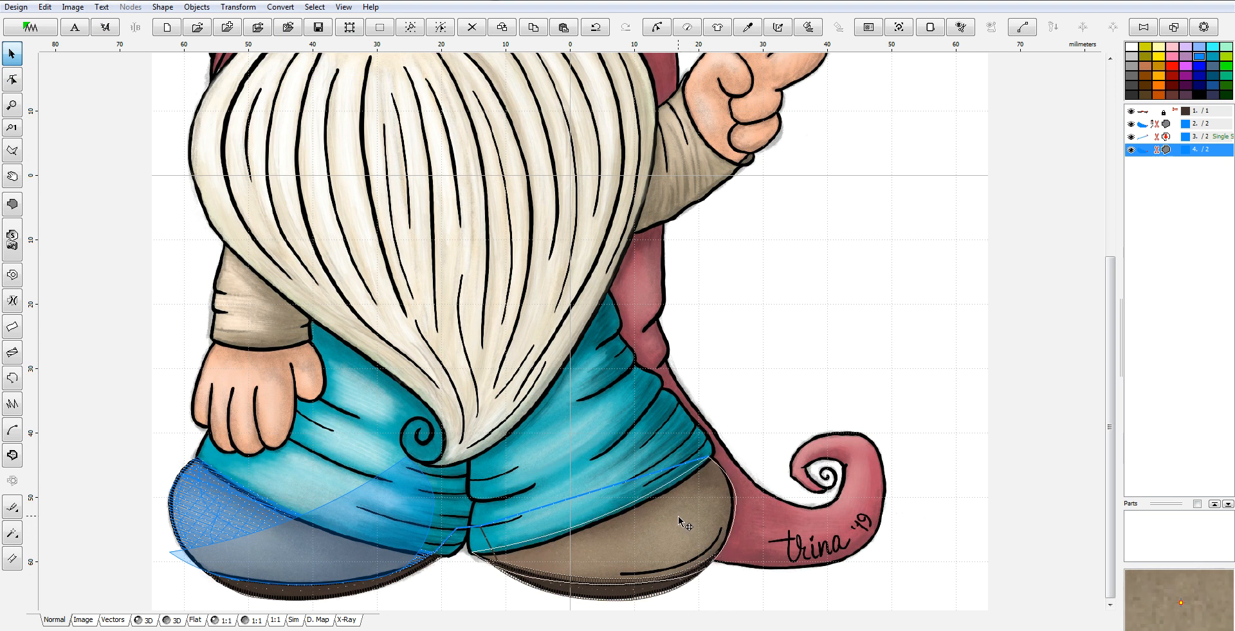
scroll(704, 569, "up", 2)
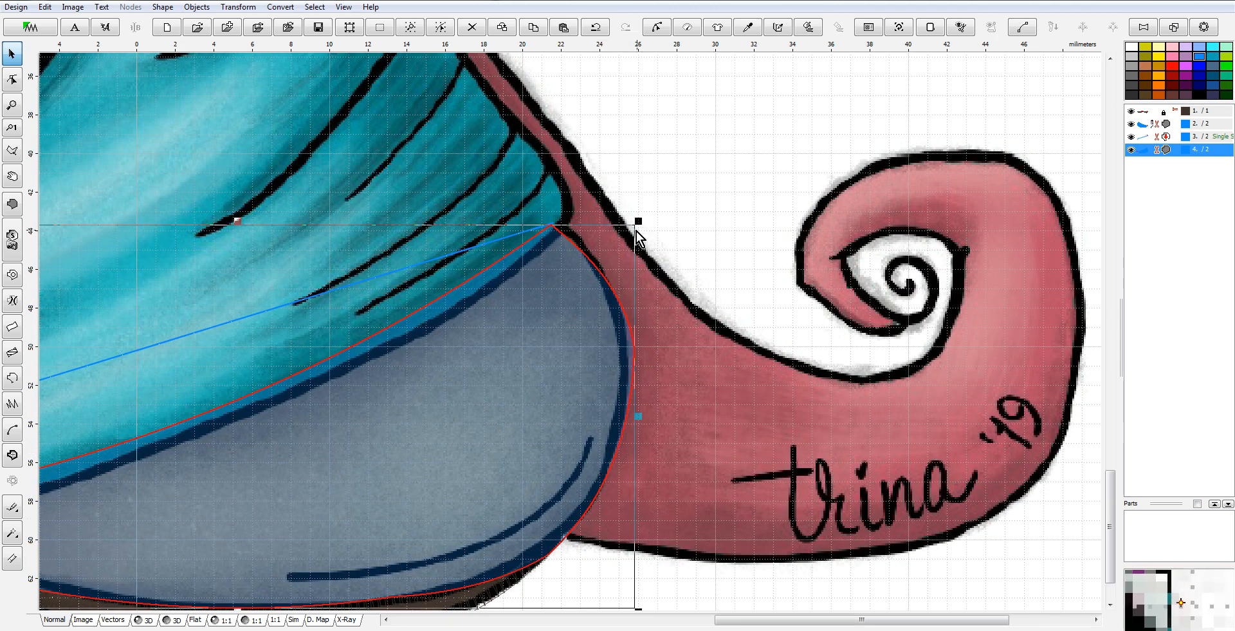
scroll(634, 271, "down", 1)
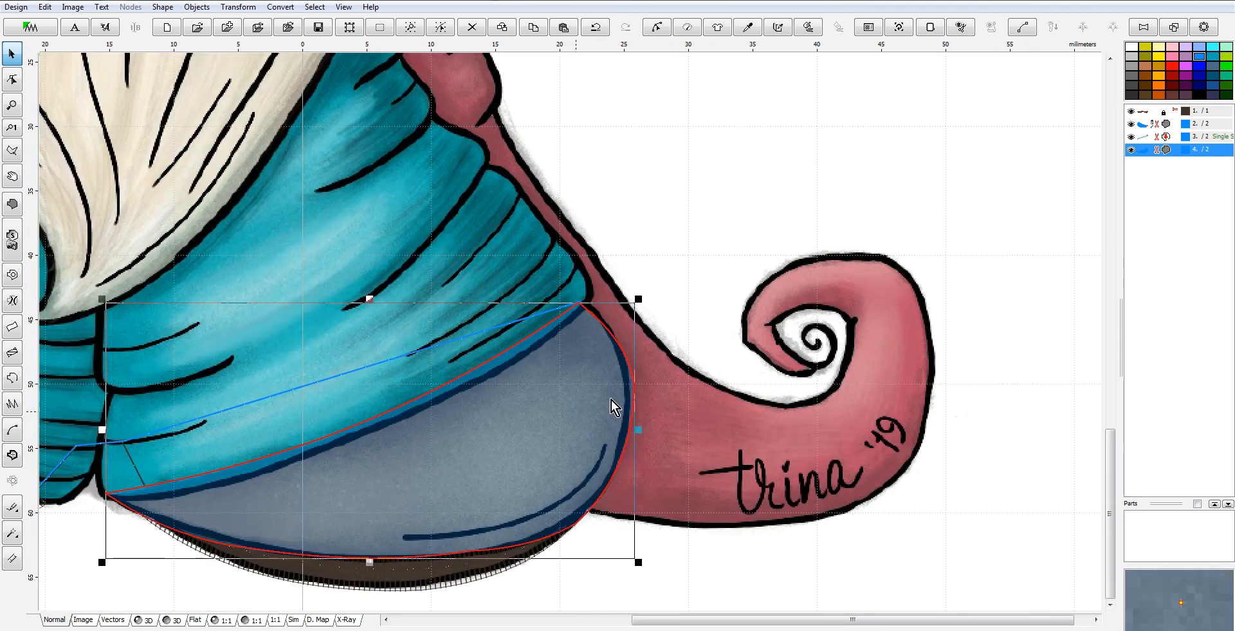
right_click(512, 430)
left_click(593, 73)
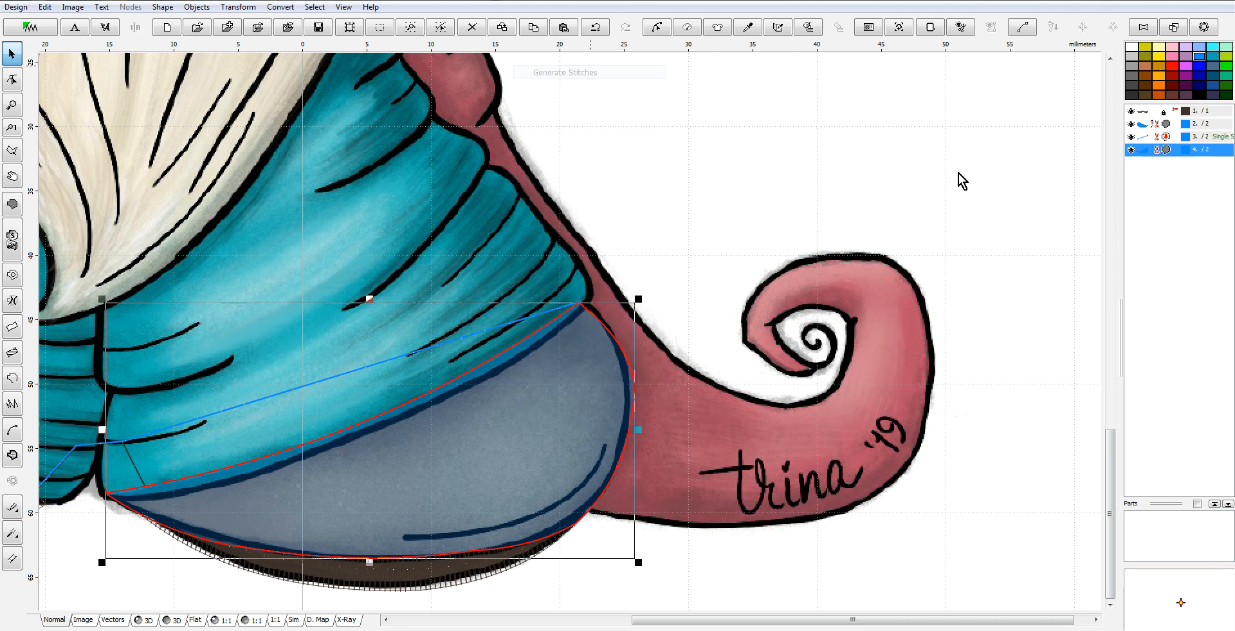
Group both shoe fills and their connector with Group 1.
left_click(1152, 129, "shift")
right_click(1152, 136)
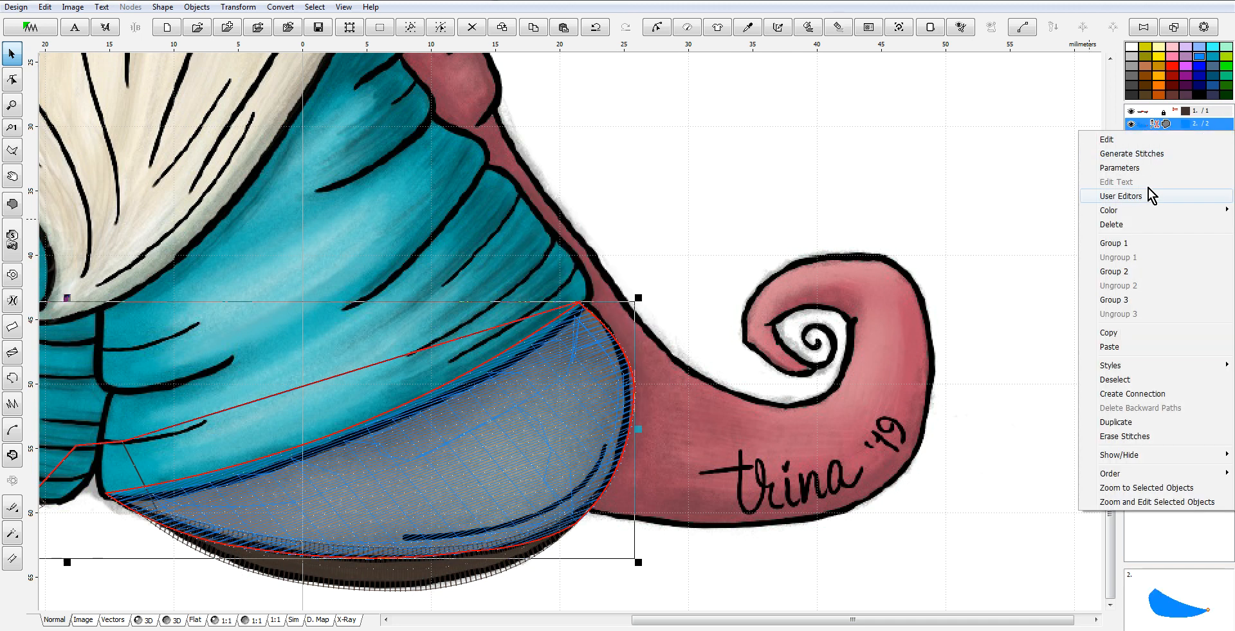
left_click(1133, 247)
Colour the shoe group with the brown sampled from the right shoe in the artwork.
right_click(1150, 124)
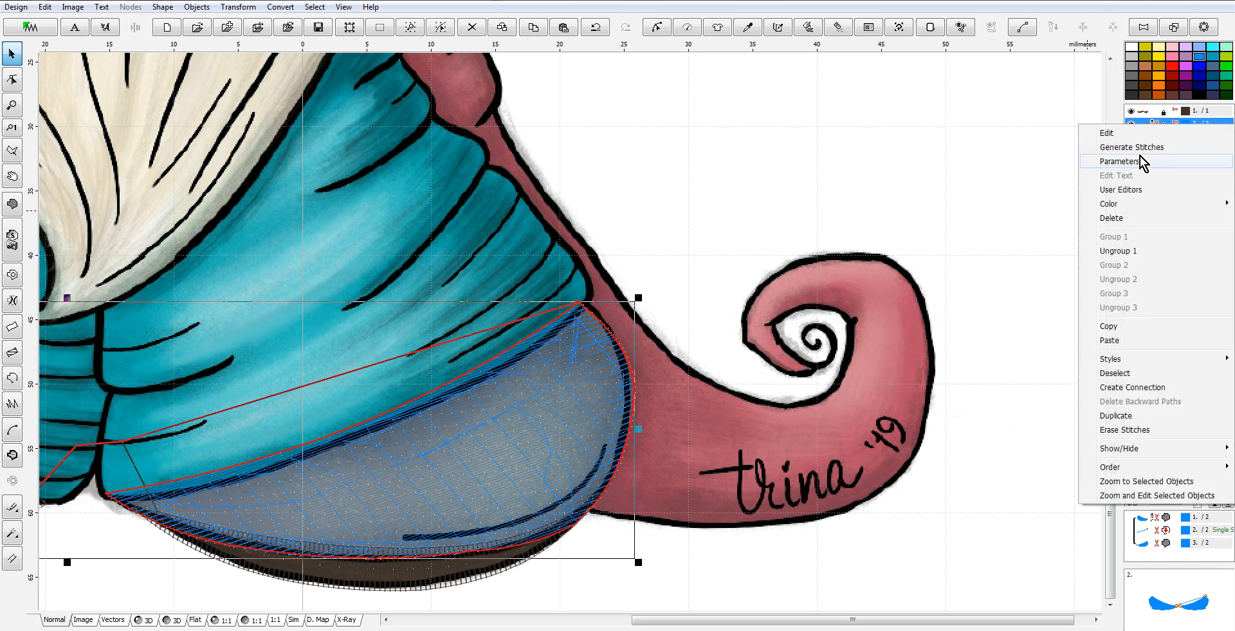
mouse_move(1111, 207)
left_click(1017, 222)
left_click(542, 427)
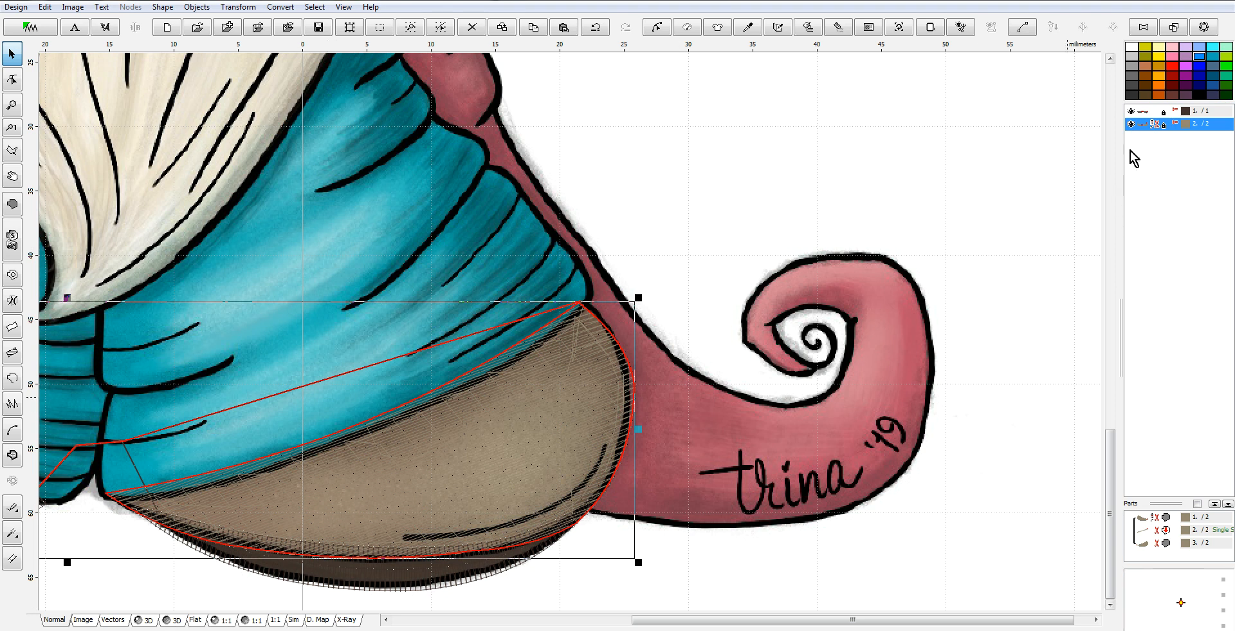
Assign the shoe group the Marathon Polyester catalog thread colour 2296 Gull.
right_click(1144, 123)
mouse_move(1123, 205)
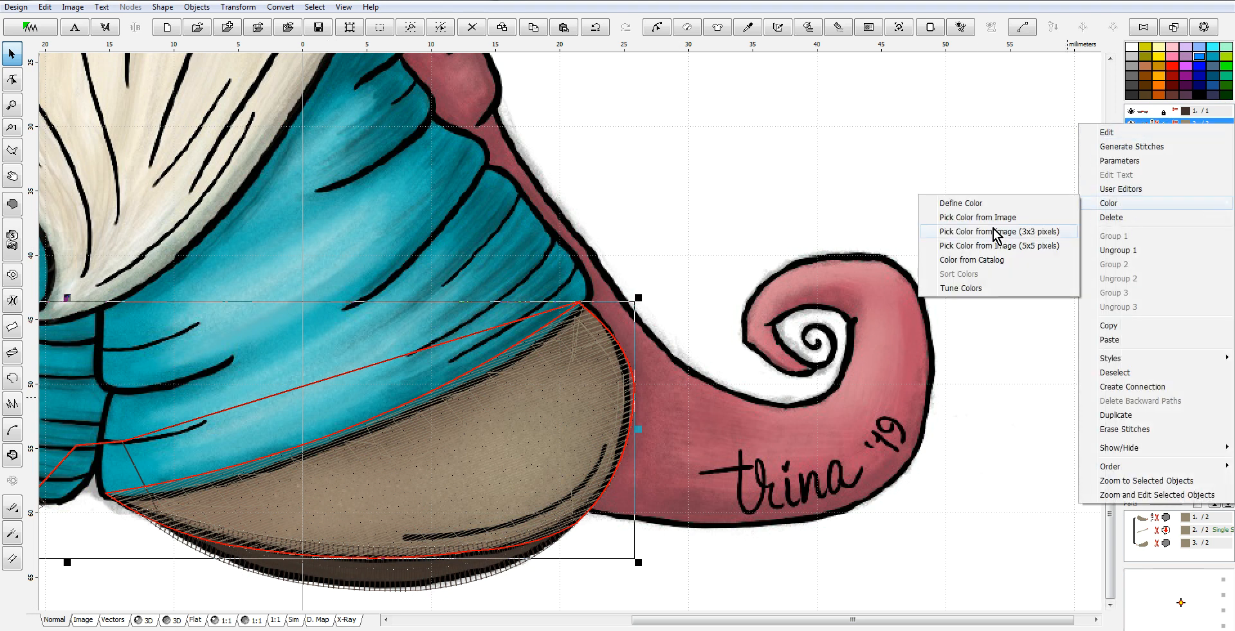
left_click(995, 259)
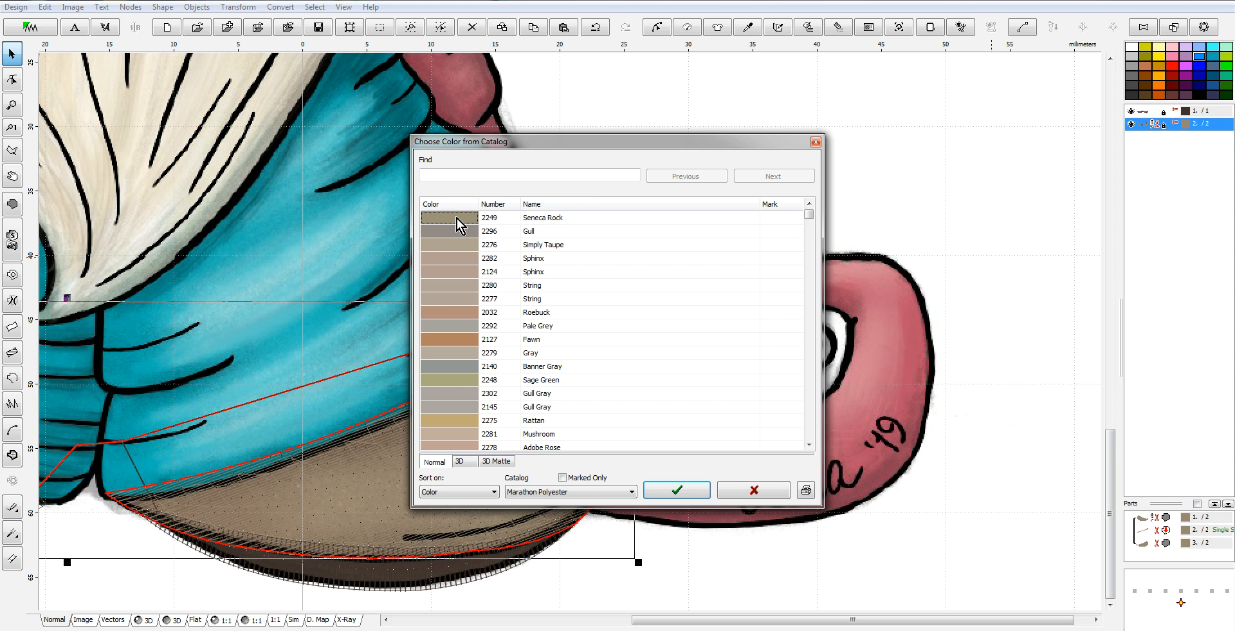
left_click(682, 488)
left_click(435, 231)
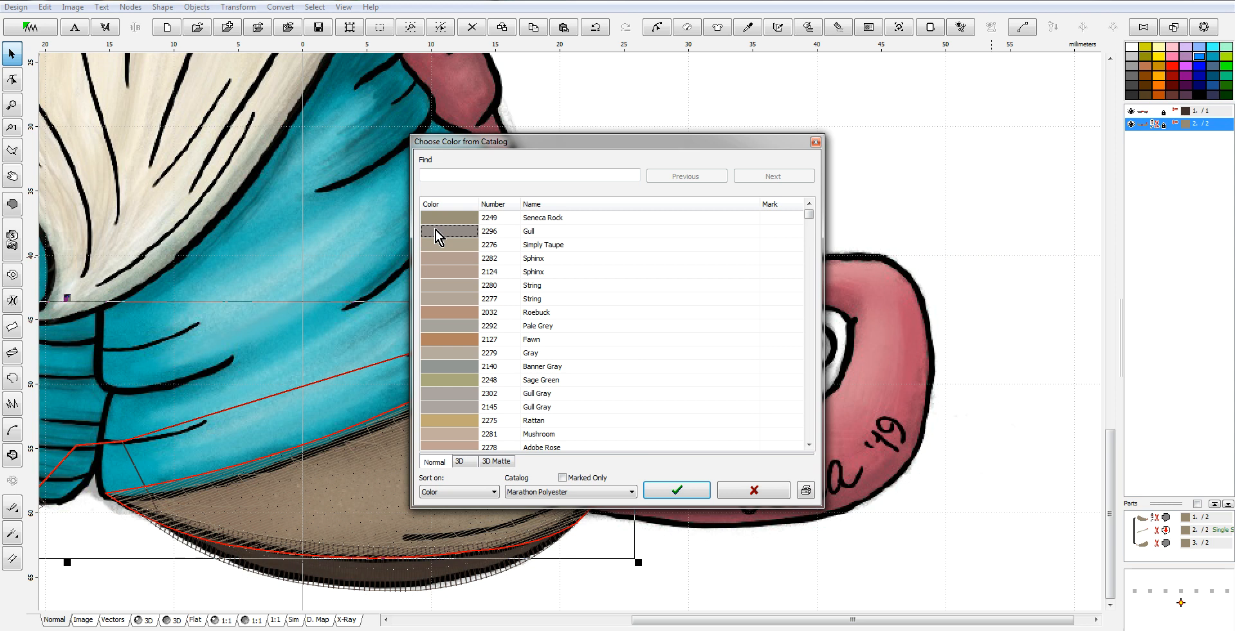
left_click(681, 490)
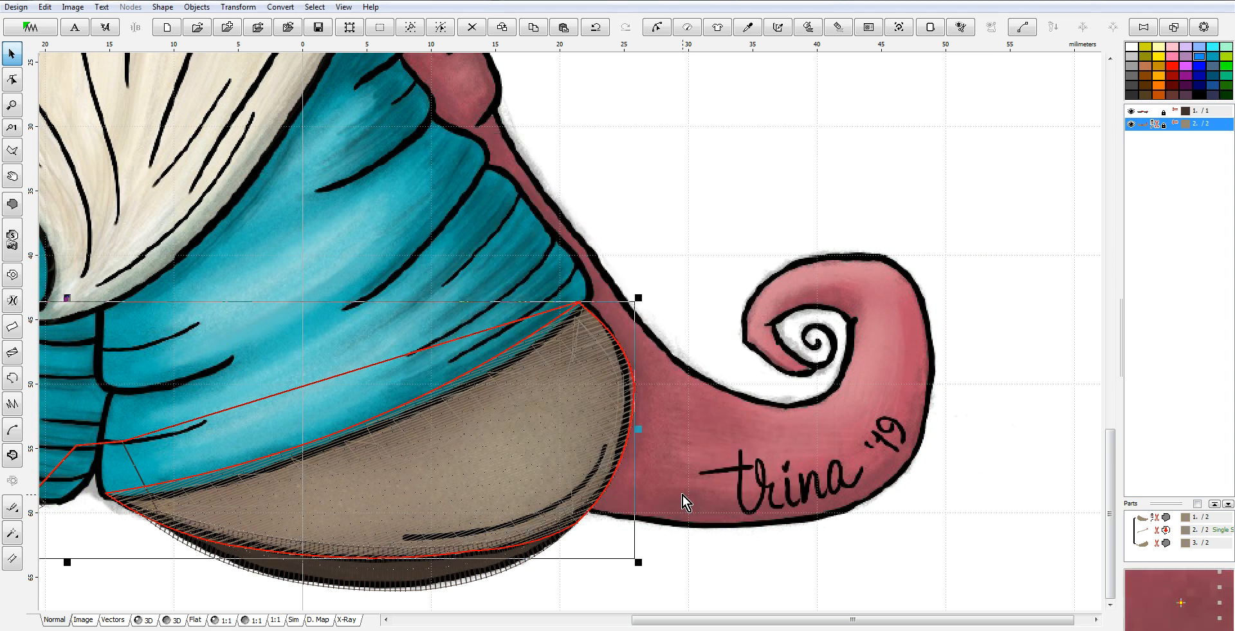
Preview the shoe and sole stitches in the 3D view and in the stitch simulation.
left_click(148, 619)
scroll(408, 514, "down", 5)
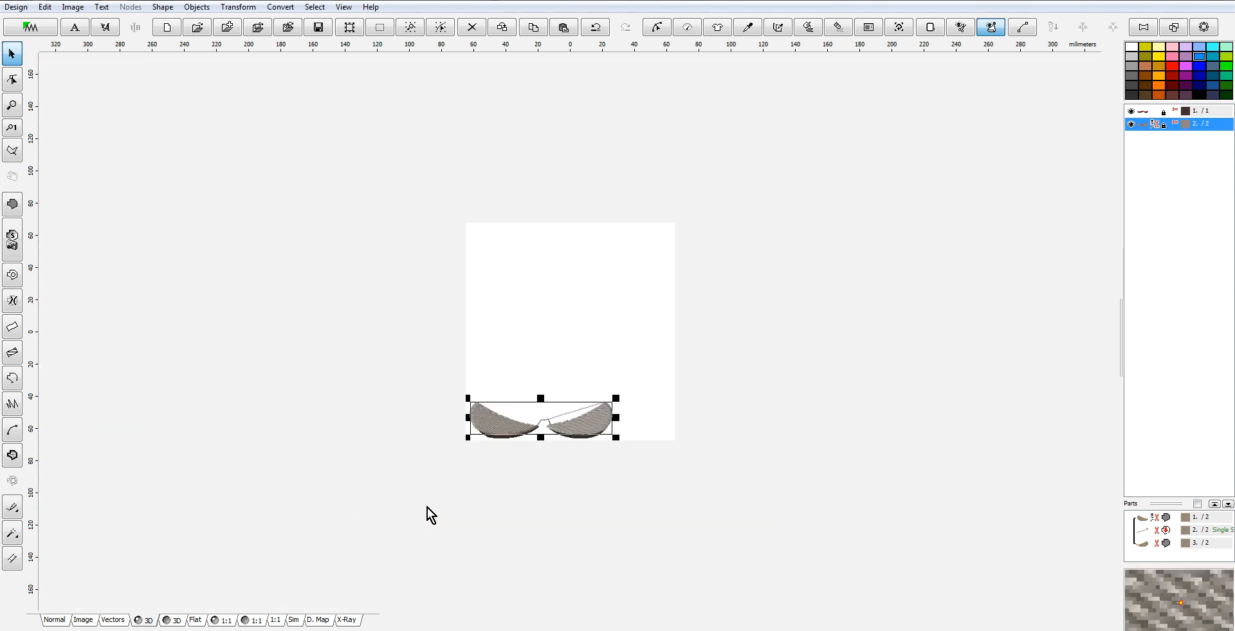
scroll(513, 436, "up", 2)
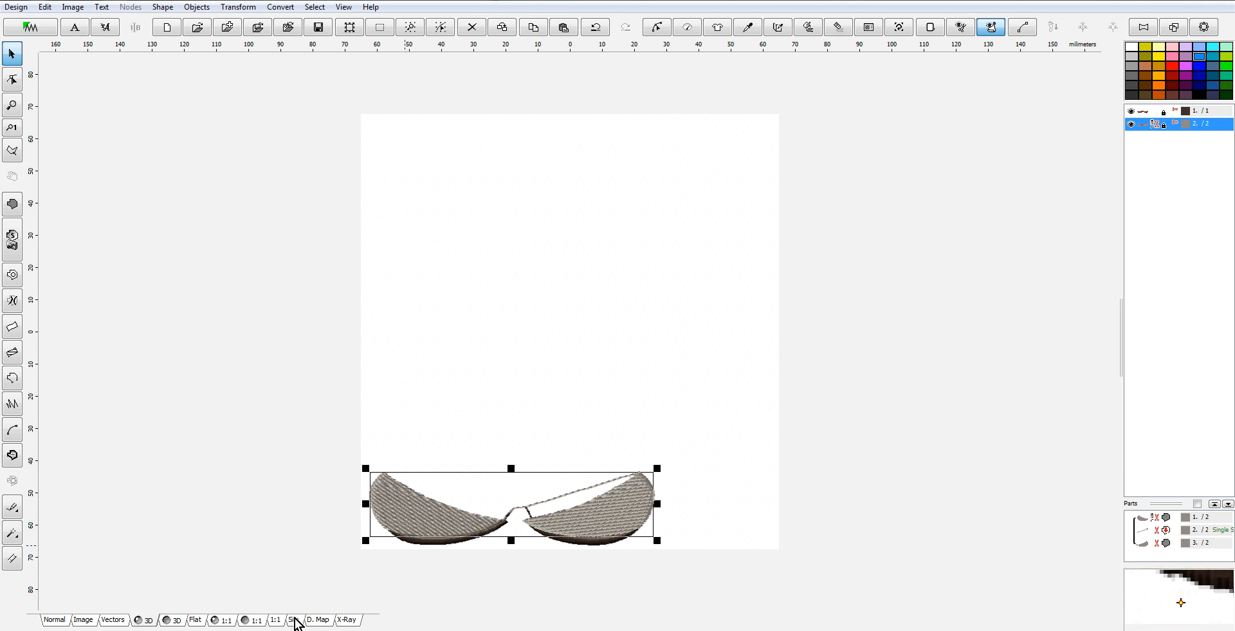
left_click(294, 619)
left_click(1152, 358)
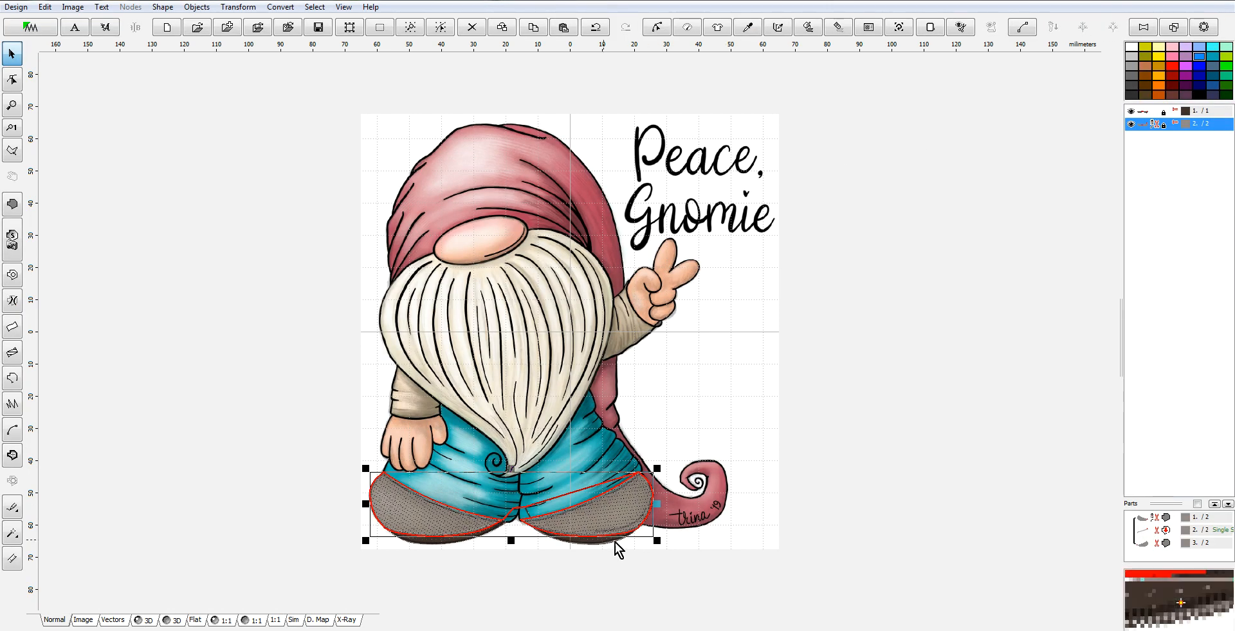
scroll(550, 546, "up", 2)
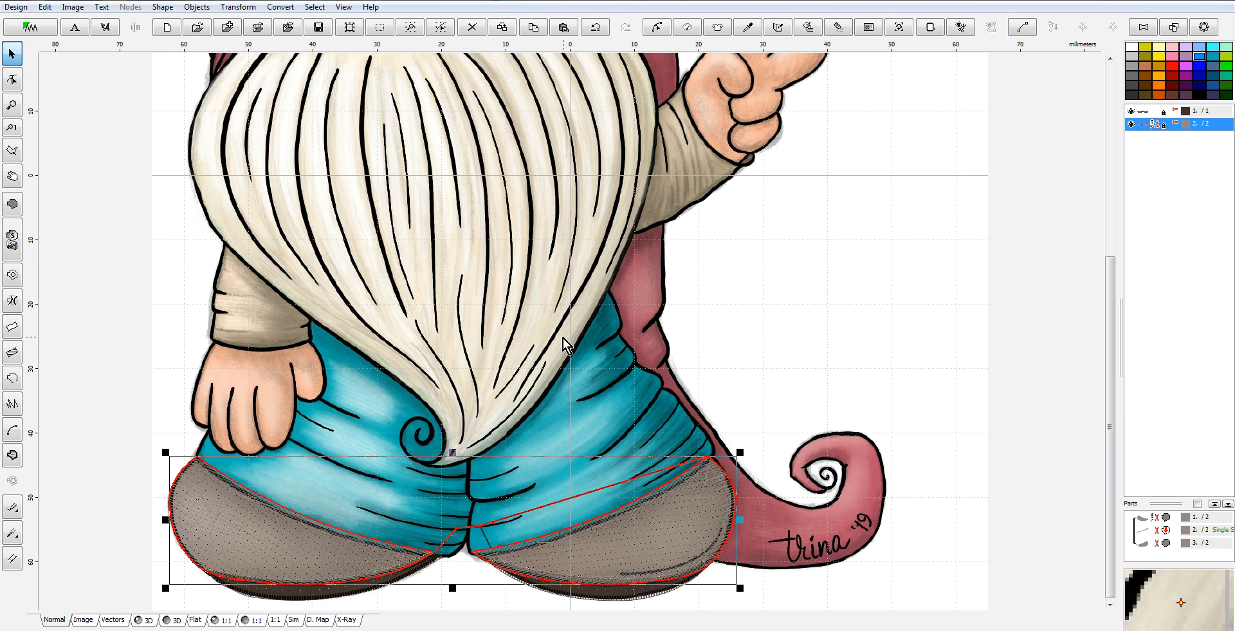
left_click(13, 205)
left_click(311, 312)
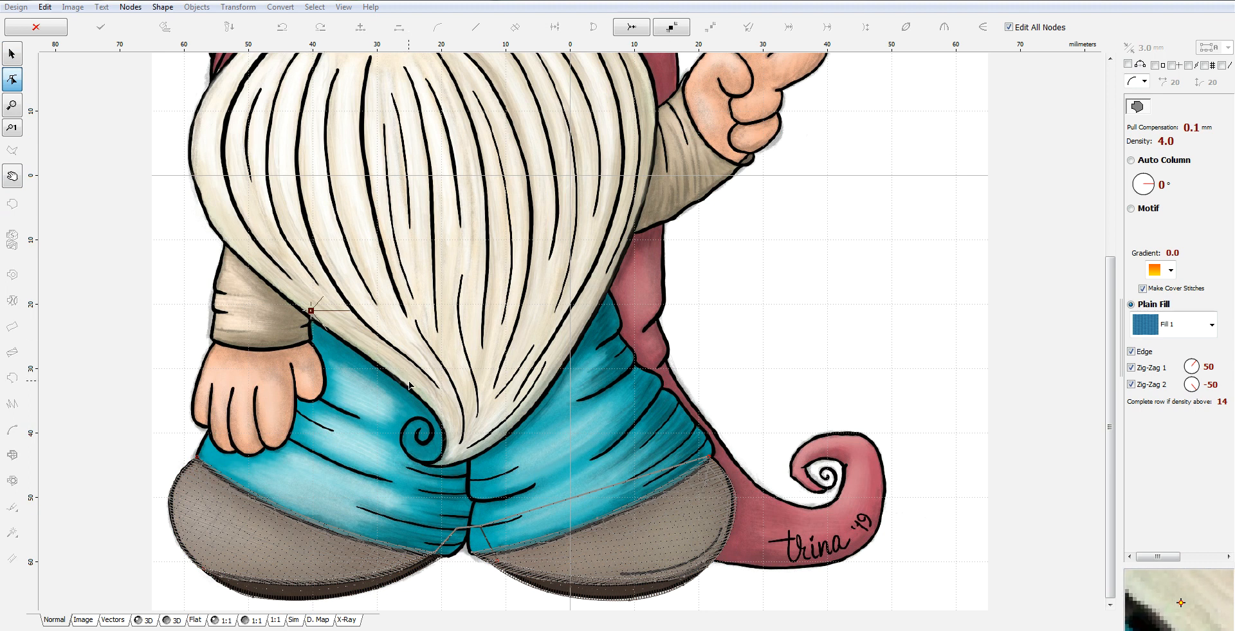
left_click(409, 381)
left_click(448, 426)
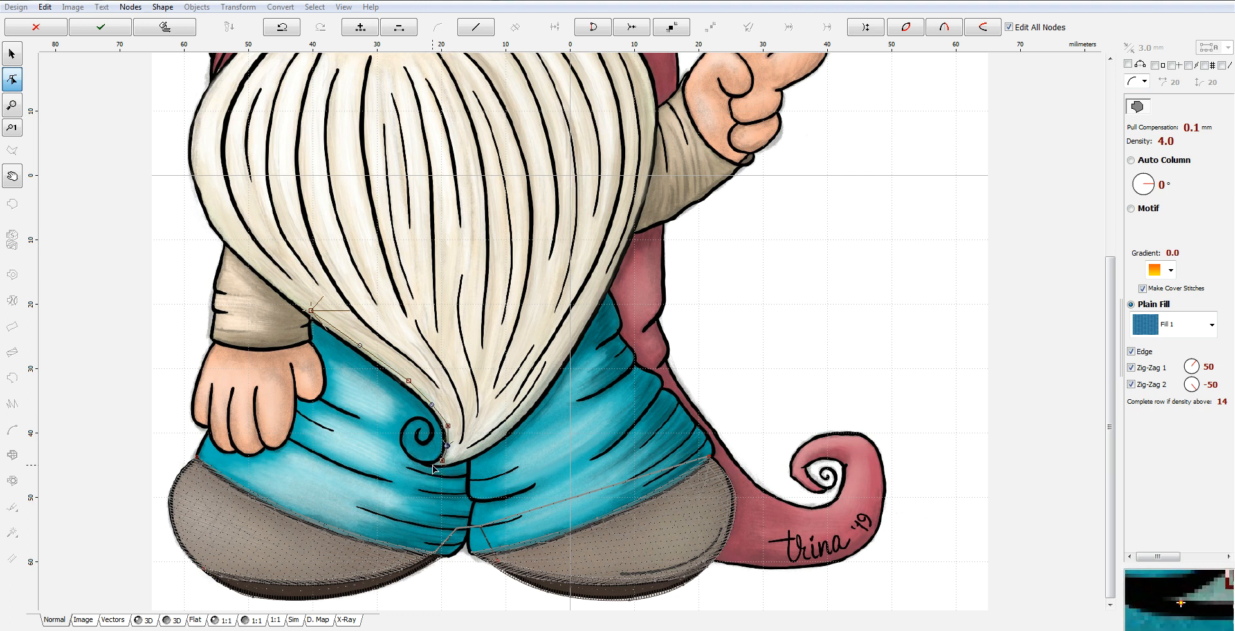
left_click(513, 427)
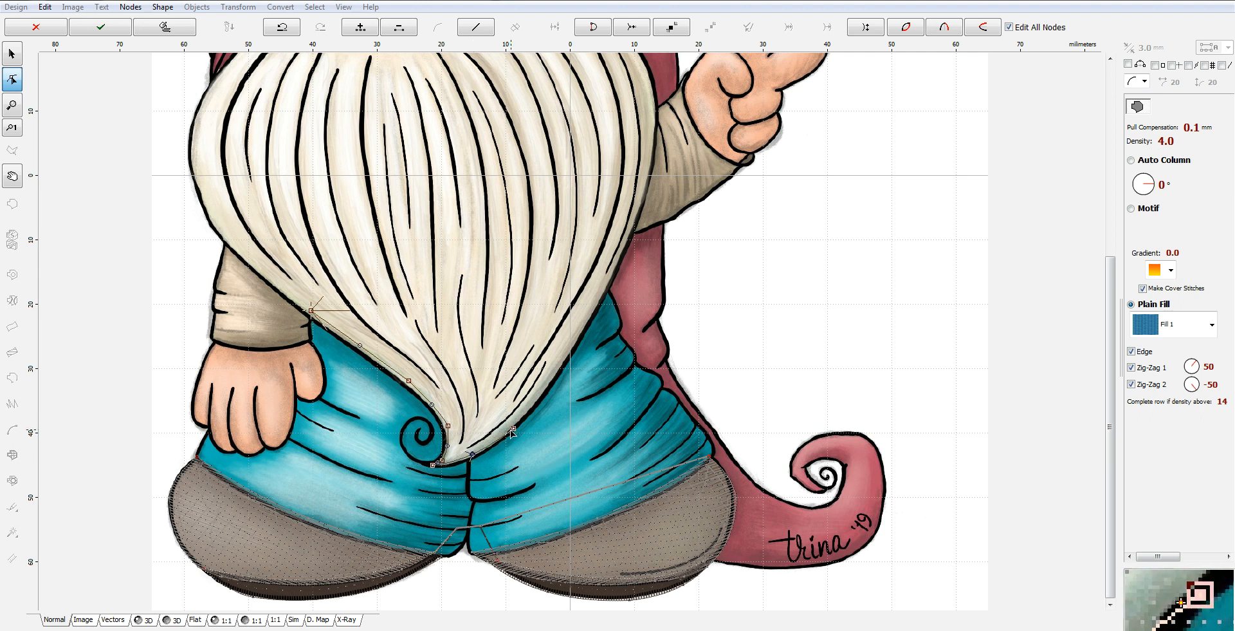
left_click_drag(515, 429, 515, 426)
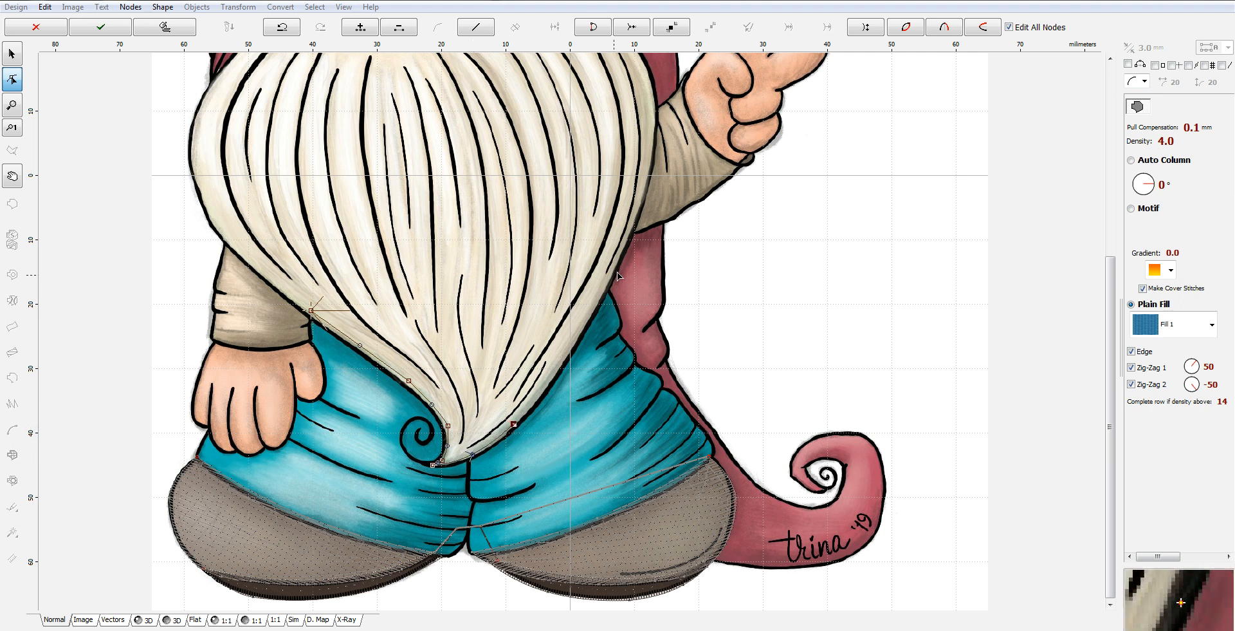
left_click(606, 287)
left_click_drag(559, 355, 561, 363)
scroll(638, 305, "up", 2)
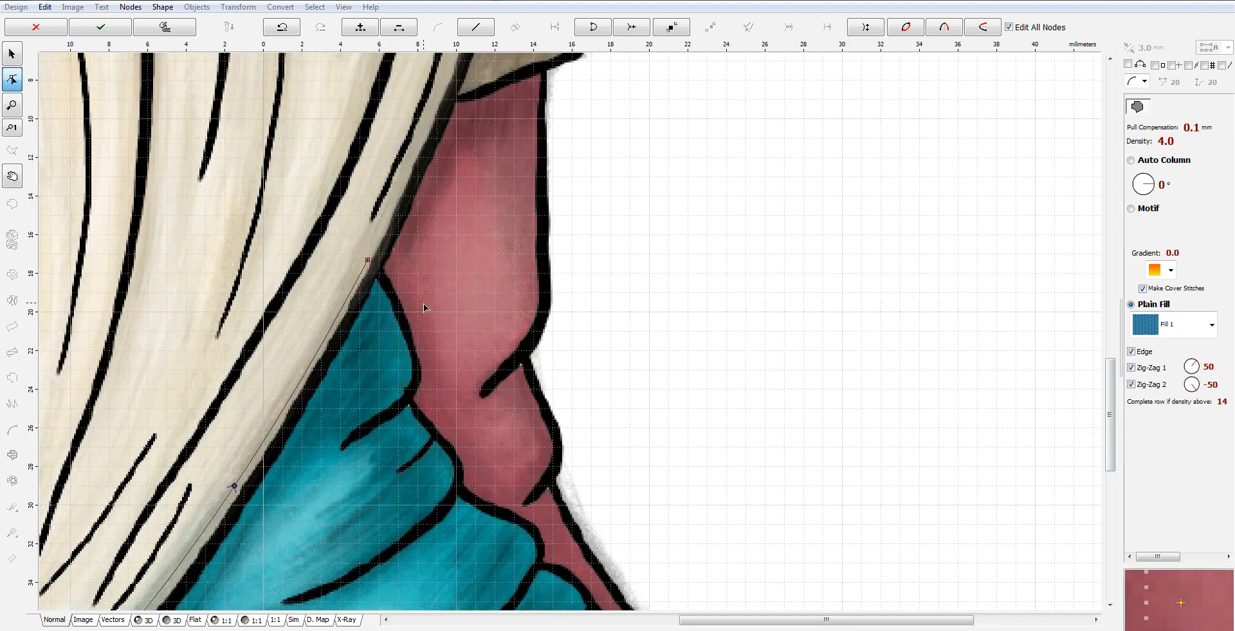
left_click(434, 338)
left_click_drag(401, 298, 405, 293)
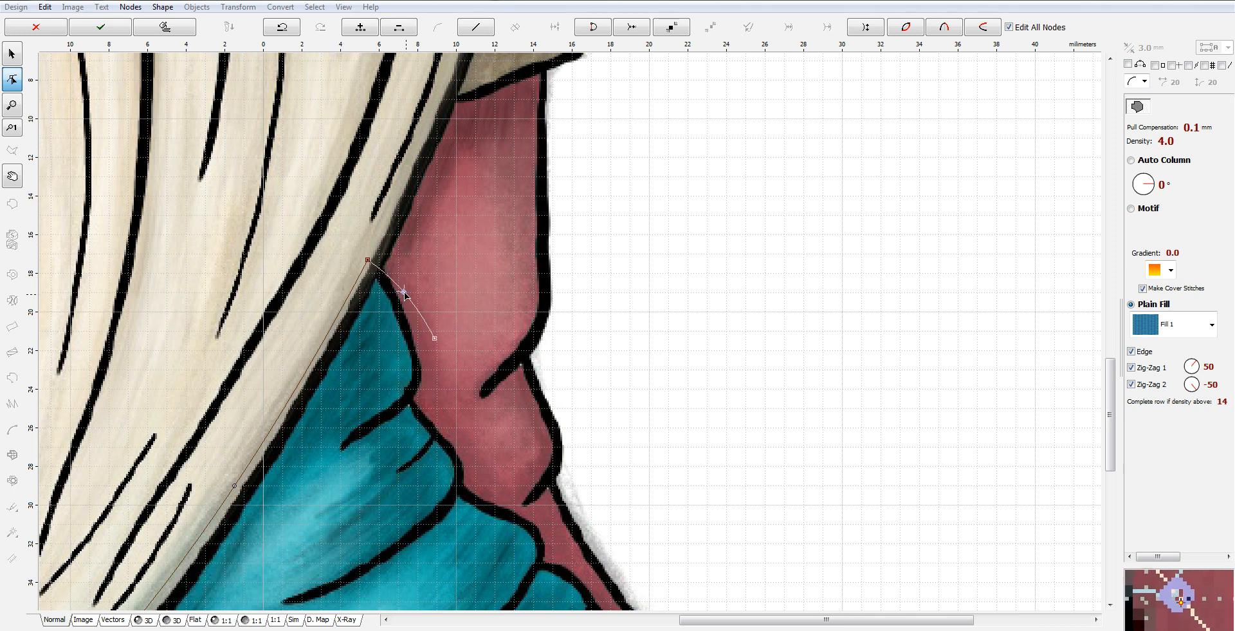
left_click_drag(434, 339, 425, 363)
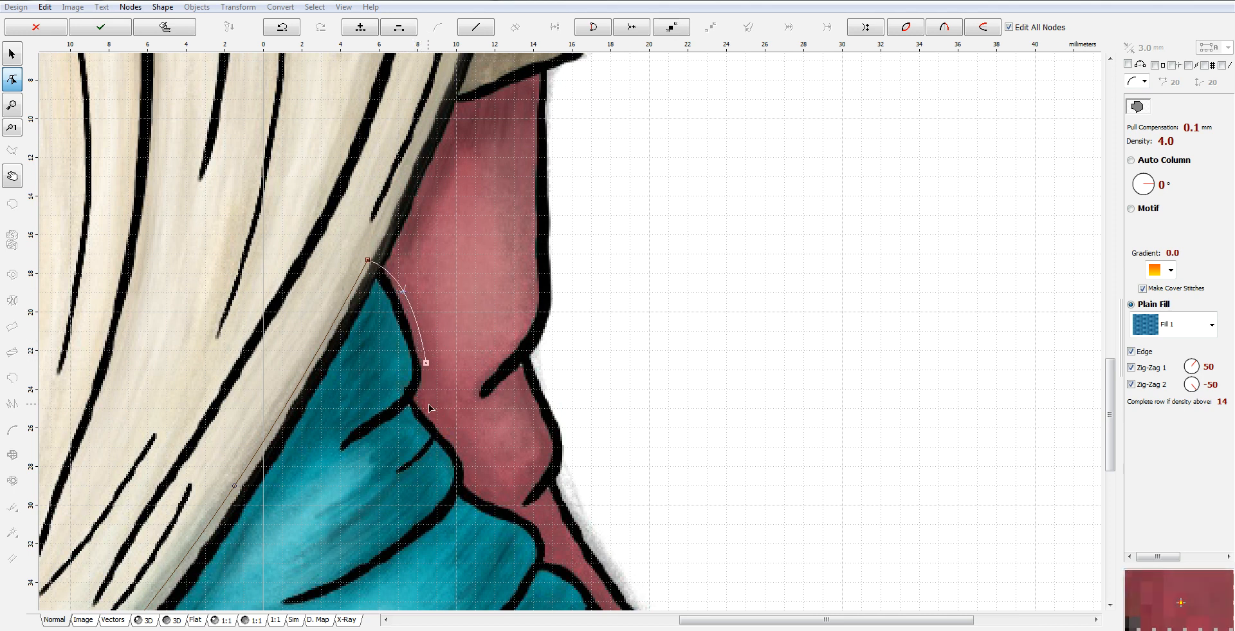
left_click(466, 455)
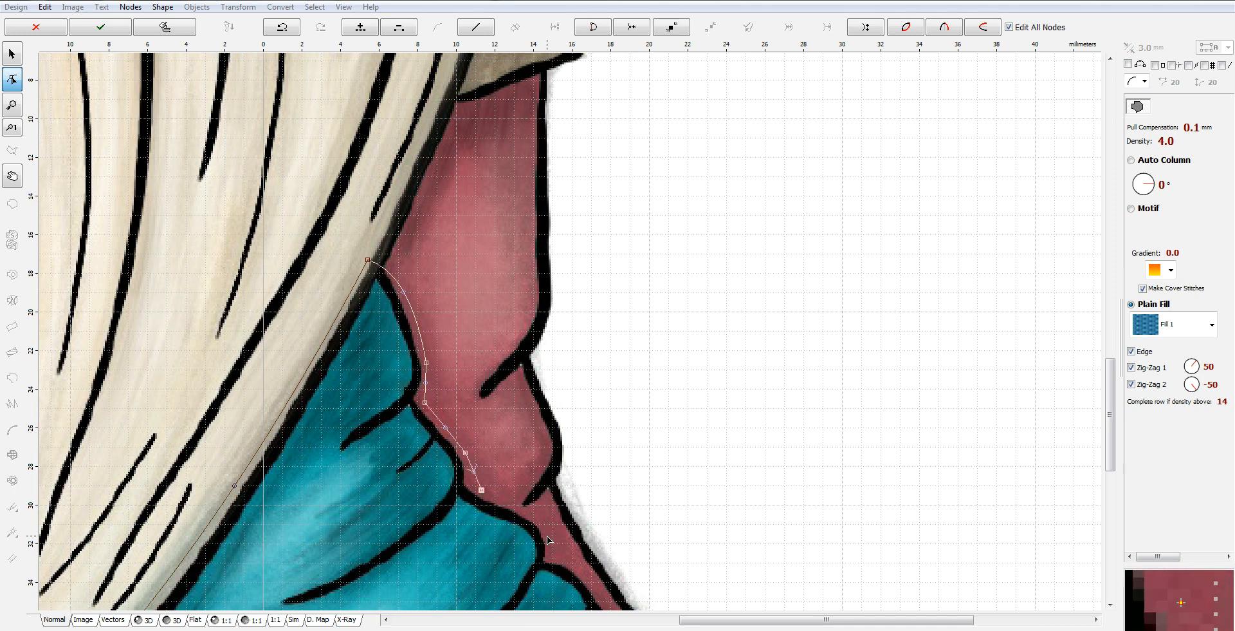
left_click_drag(474, 472, 472, 483)
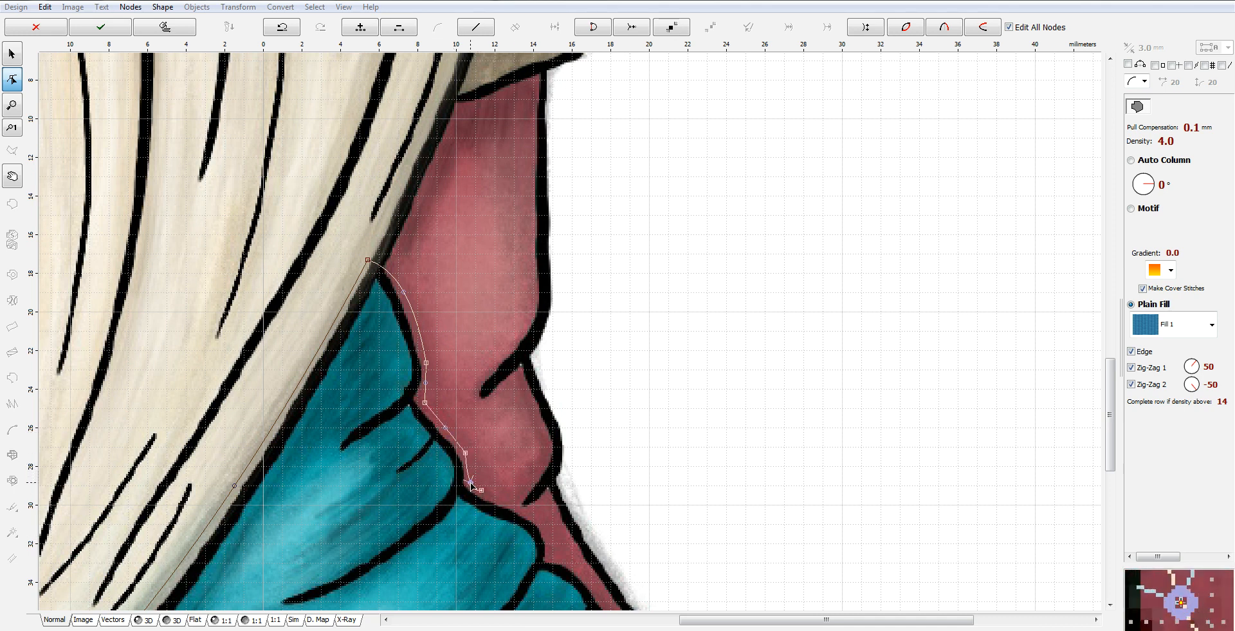
left_click_drag(515, 517, 522, 511)
left_click_drag(1112, 404, 1108, 459)
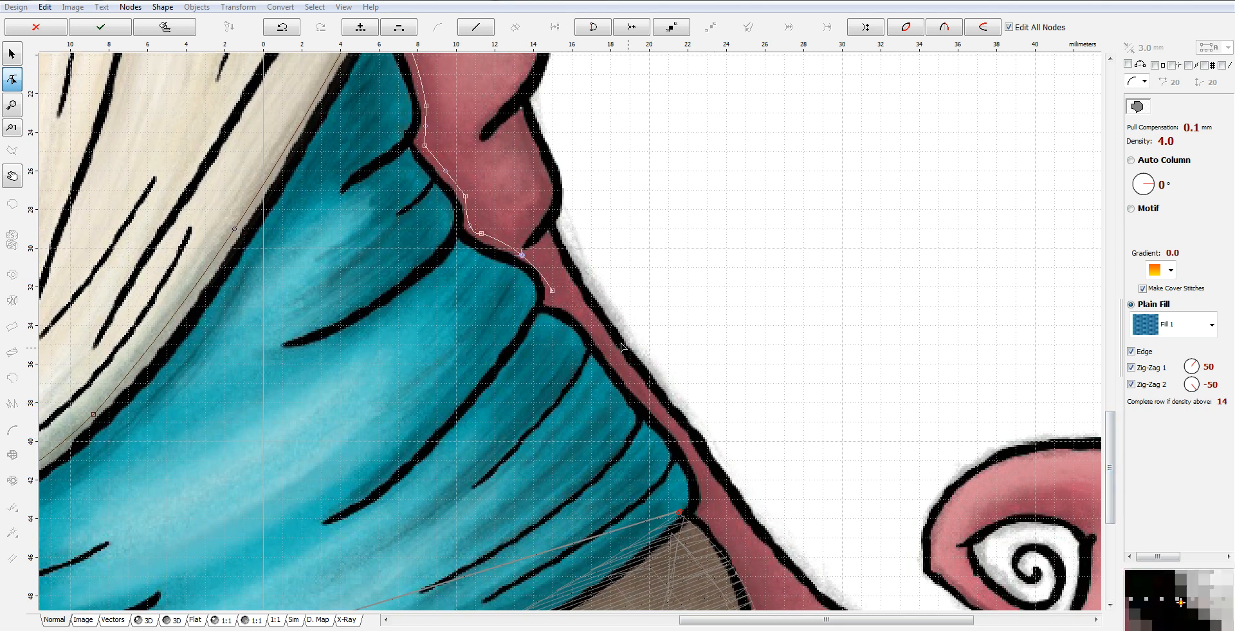
left_click(703, 472)
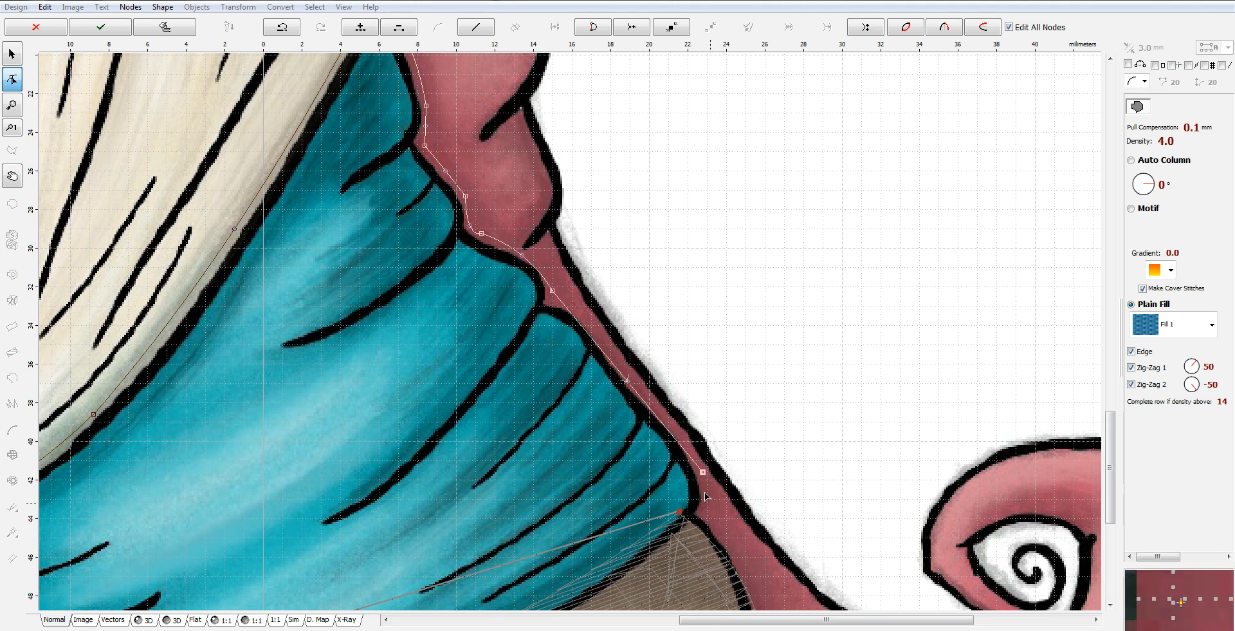
left_click(685, 518)
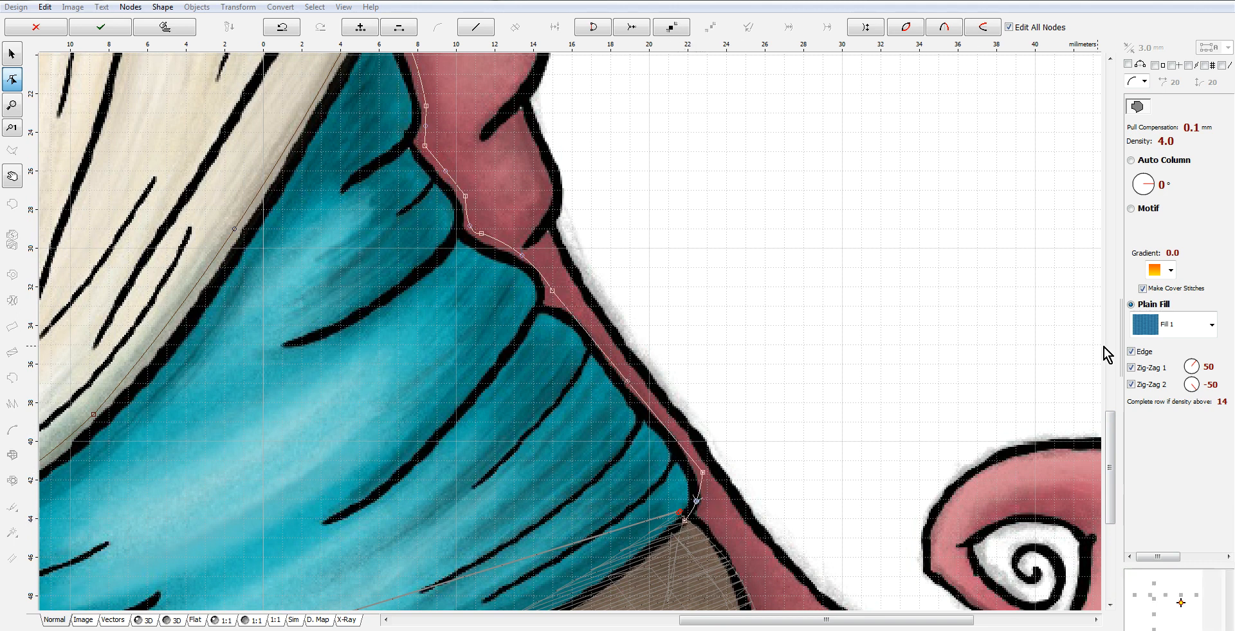
left_click_drag(1111, 431, 1115, 501)
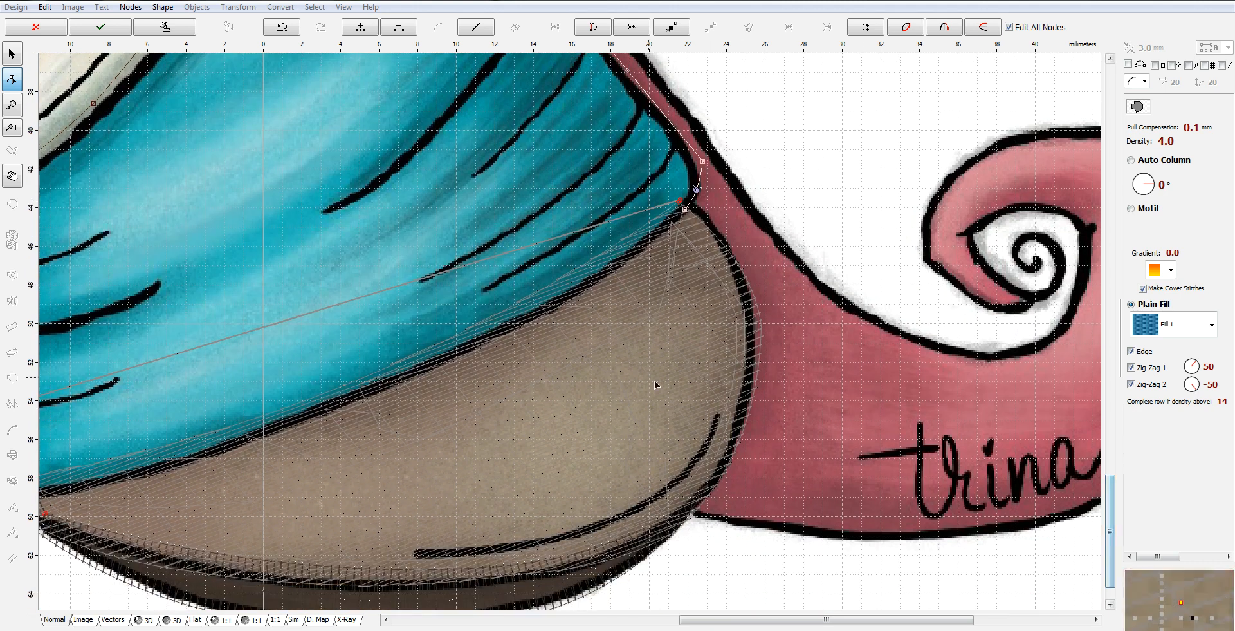
left_click(508, 327)
left_click(602, 273)
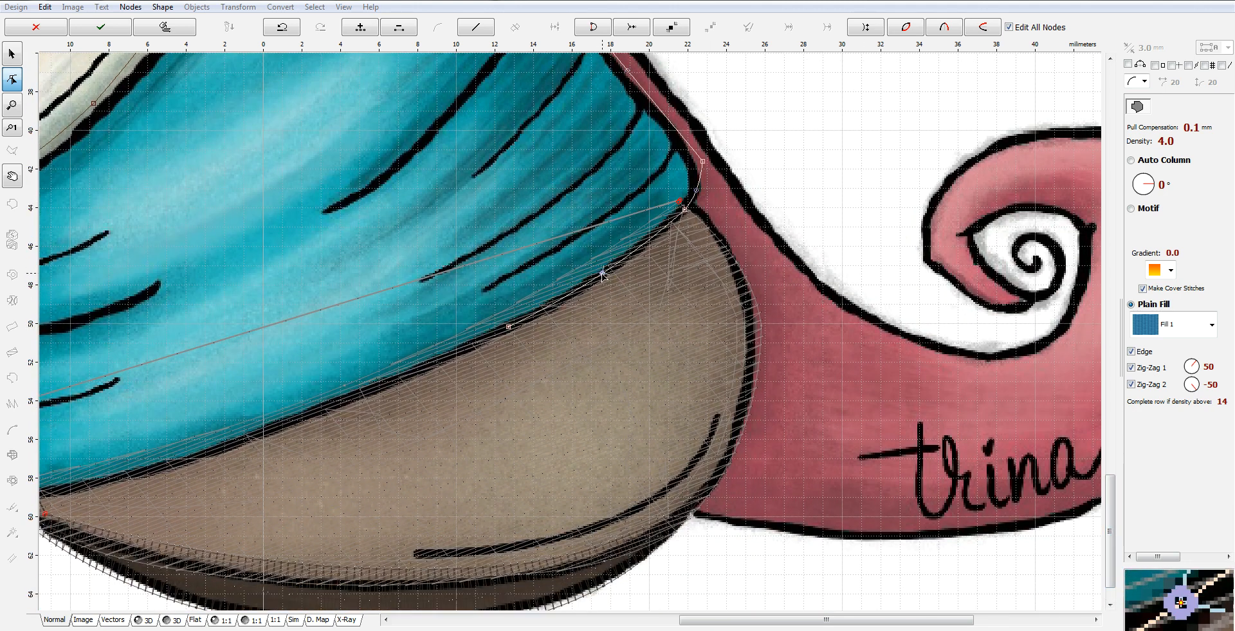
left_click(127, 476)
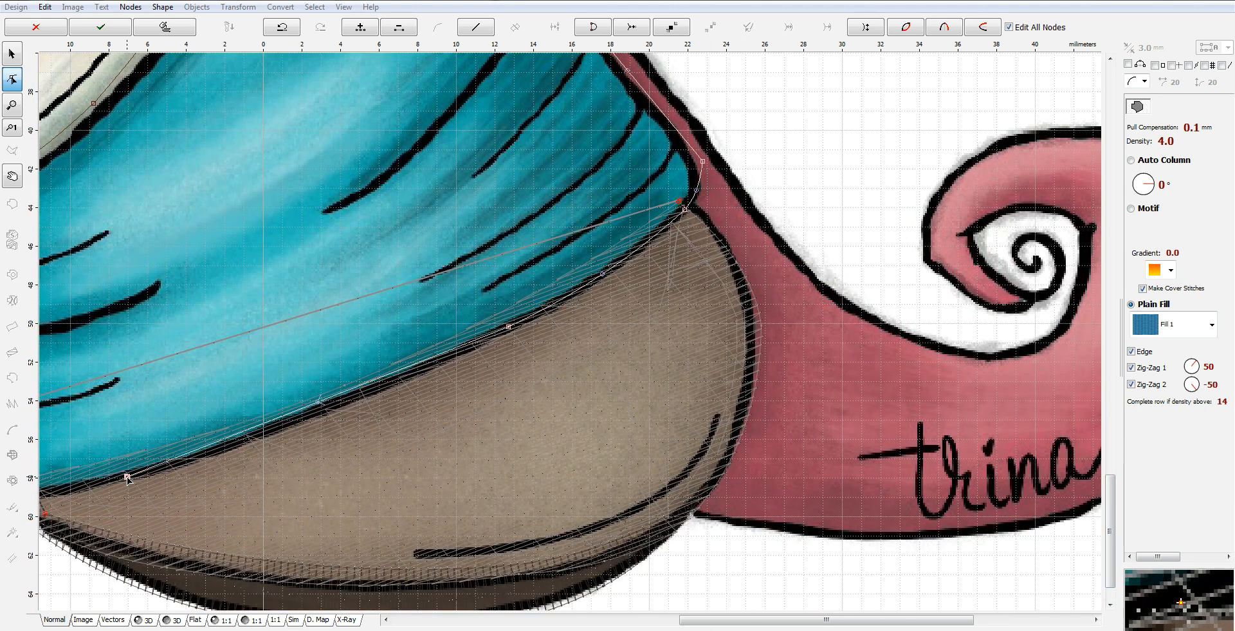
left_click(324, 411)
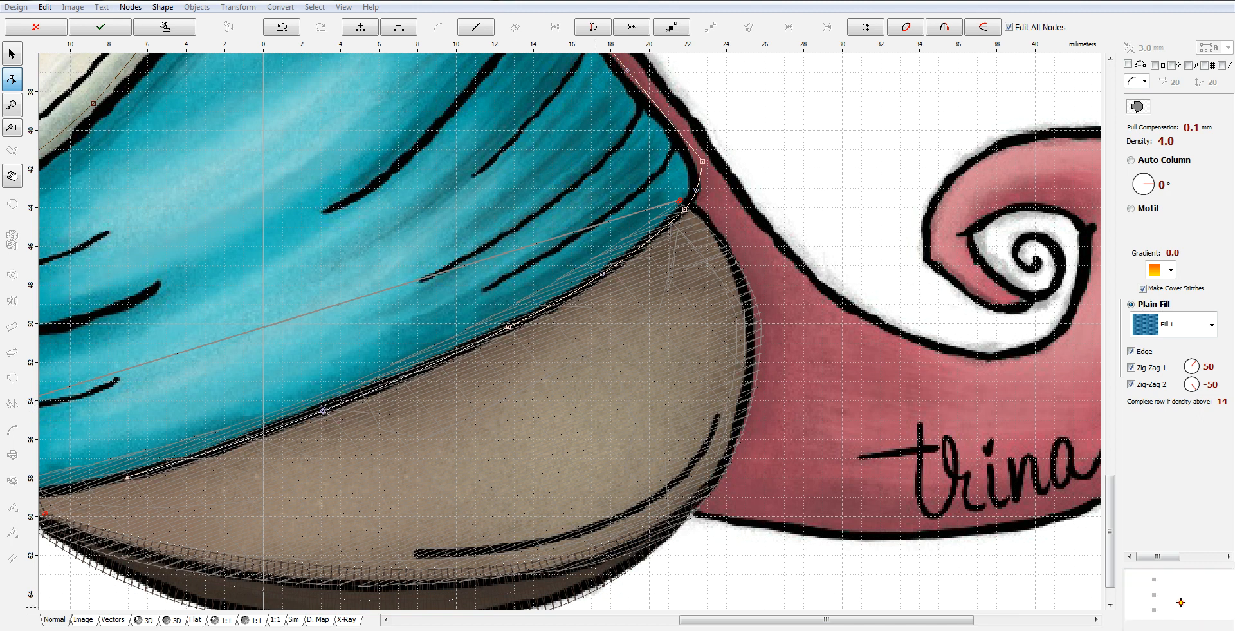
left_click_drag(717, 626, 625, 625)
left_click(314, 494)
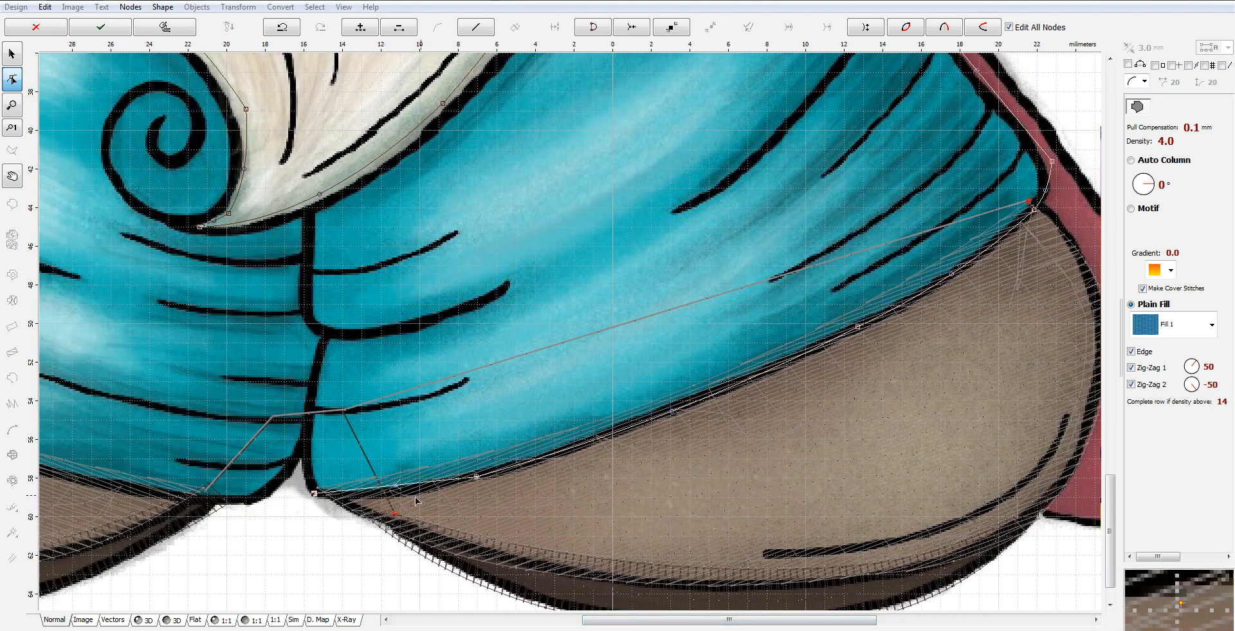
left_click(308, 427)
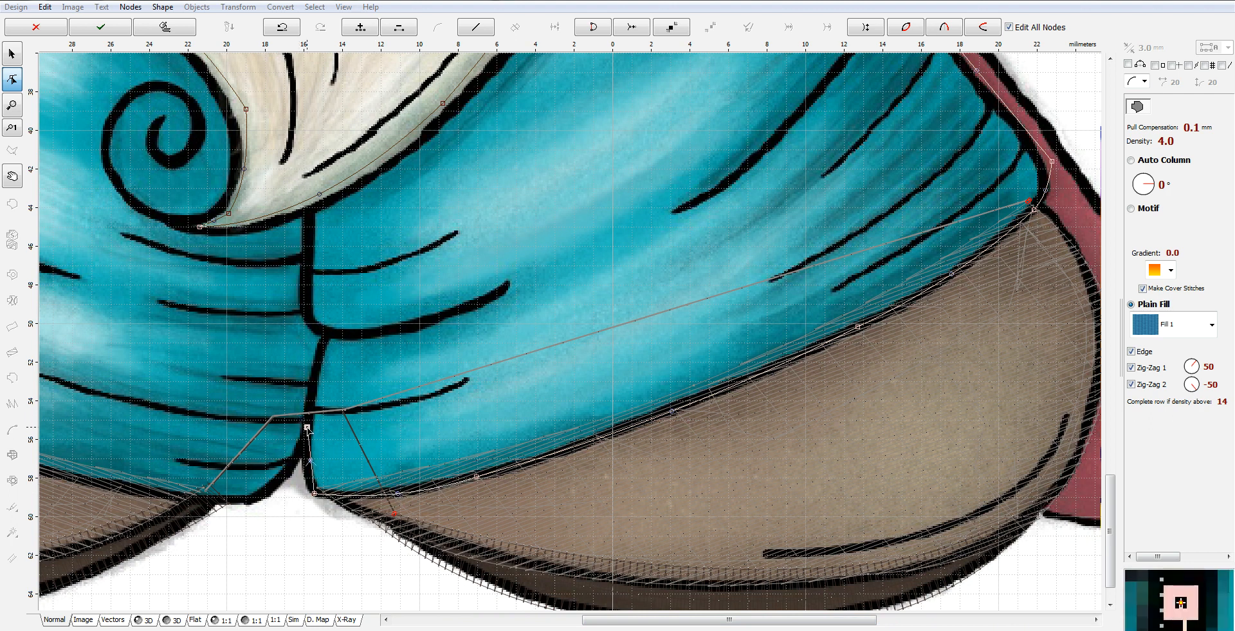
scroll(406, 407, "down", 1)
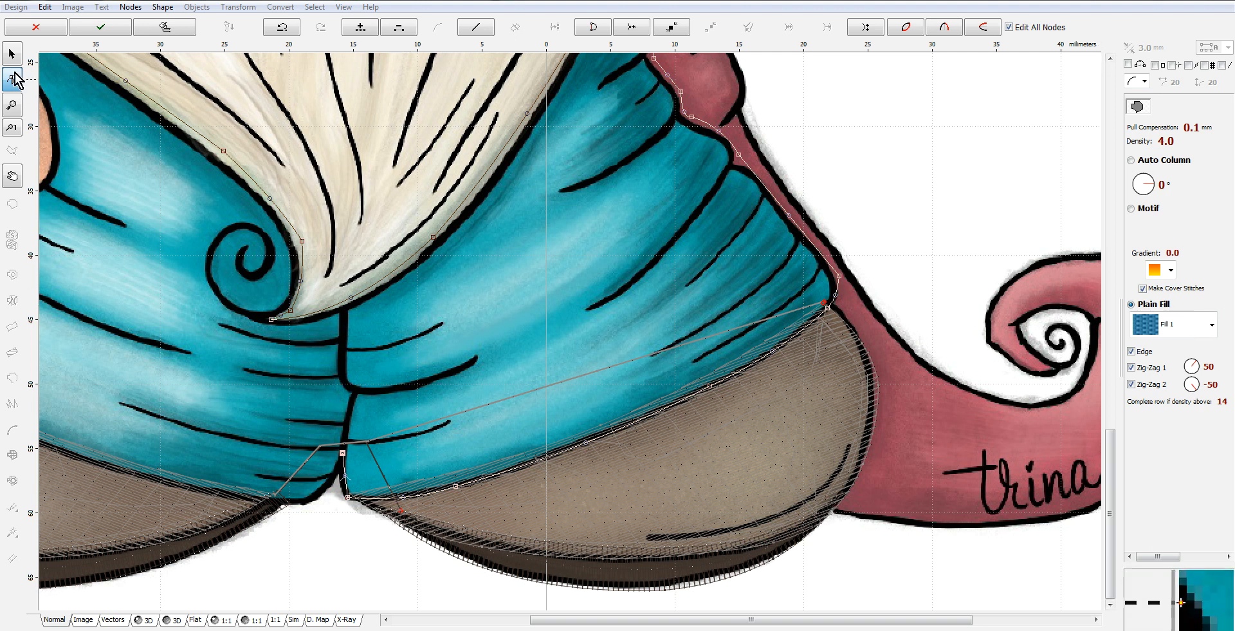
left_click(61, 28)
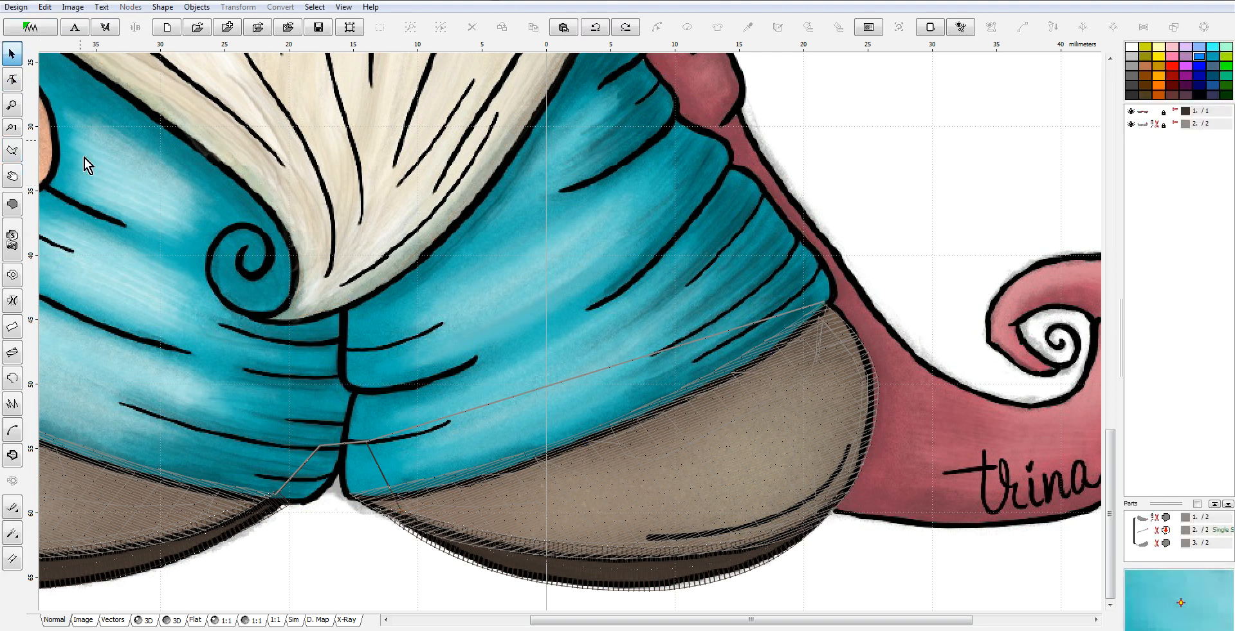
Start a plain fill outline for the left trouser leg at the beard tip, tracing the central seam down to the leg's lower inner corner.
mouse_move(568, 625)
left_mouse_down()
mouse_move(544, 626)
mouse_move(484, 579)
left_mouse_up()
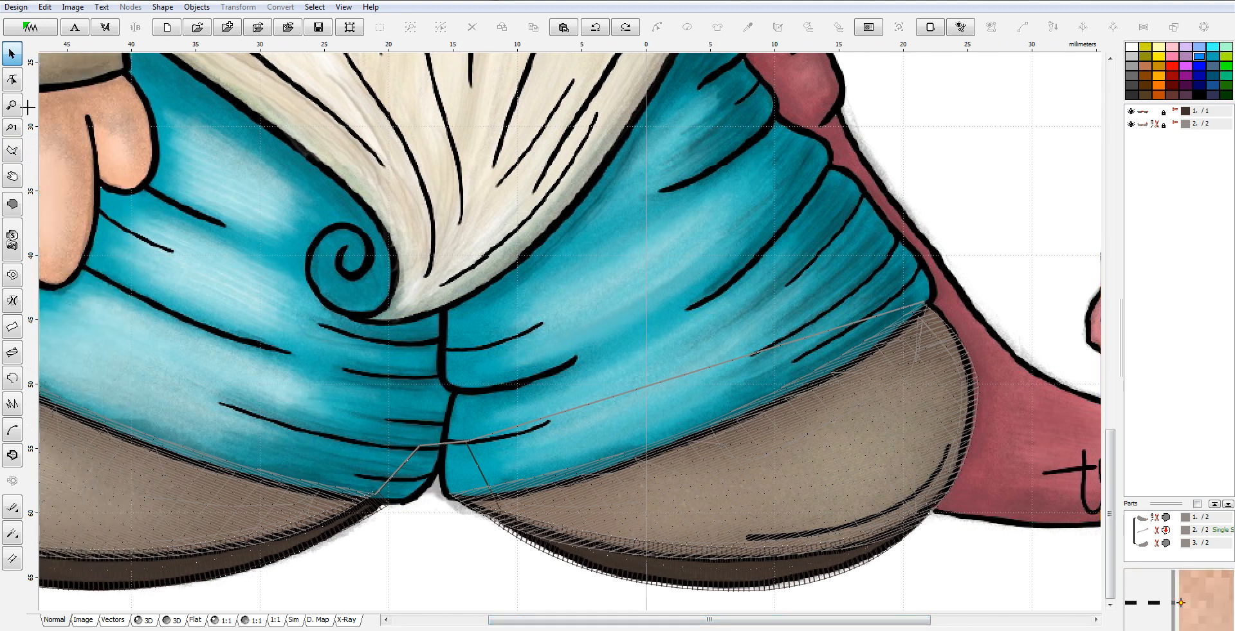
left_click_drag(565, 623, 484, 619)
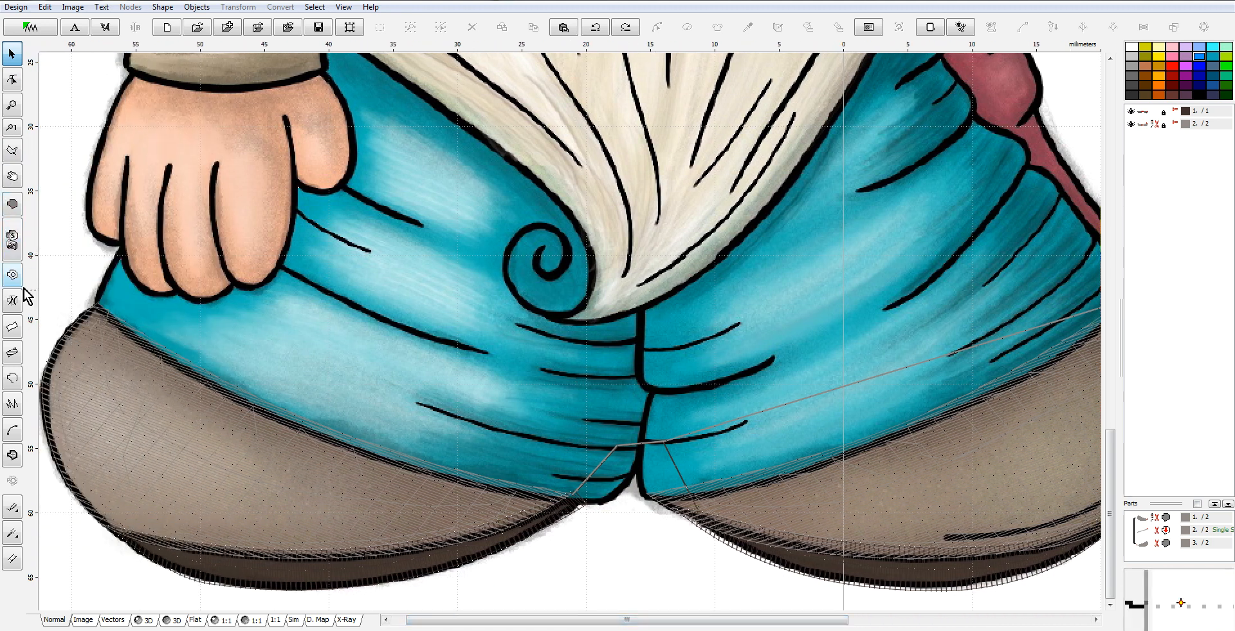
left_click(10, 204)
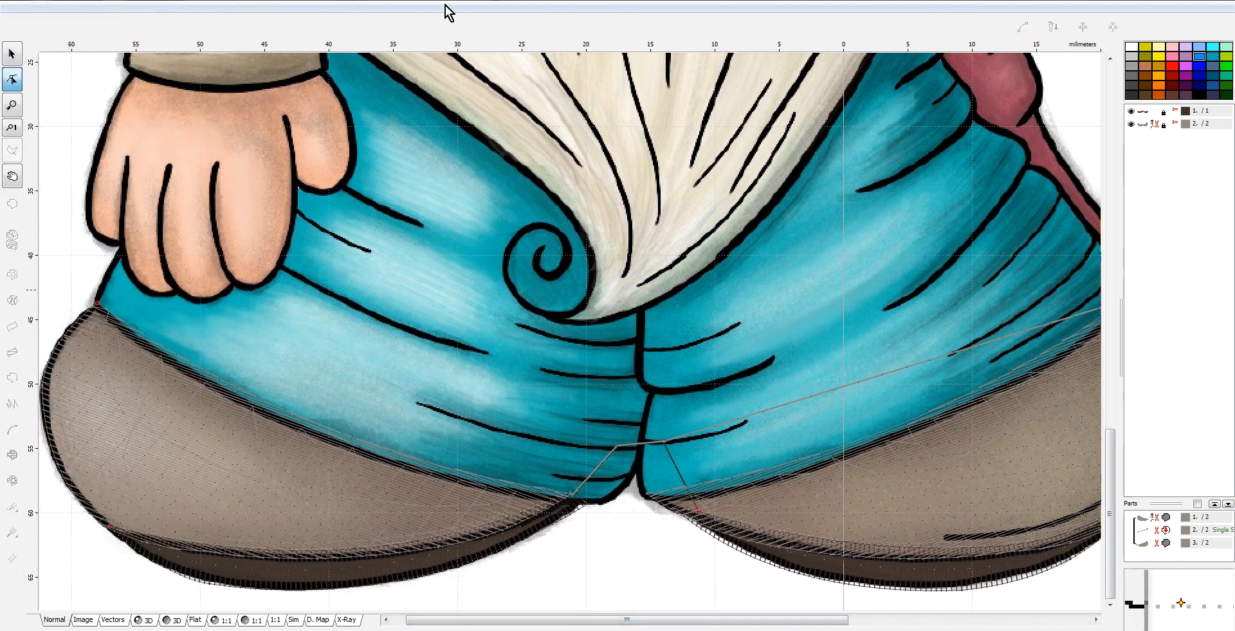
left_click(639, 296)
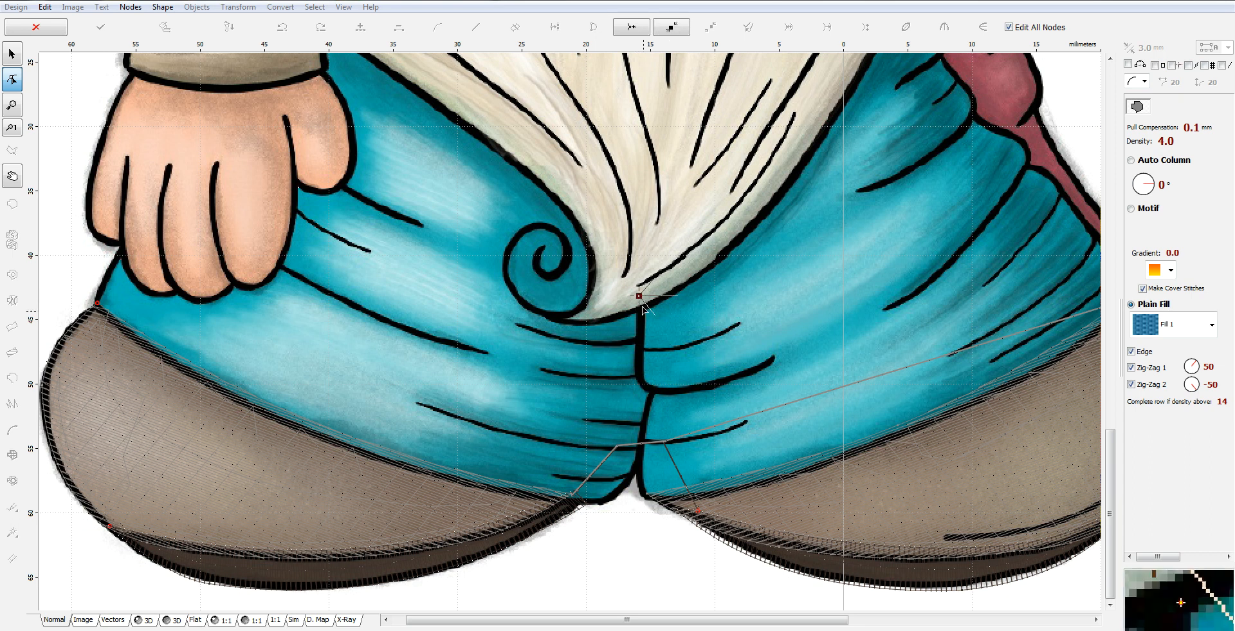
left_click(642, 370)
left_click(651, 390)
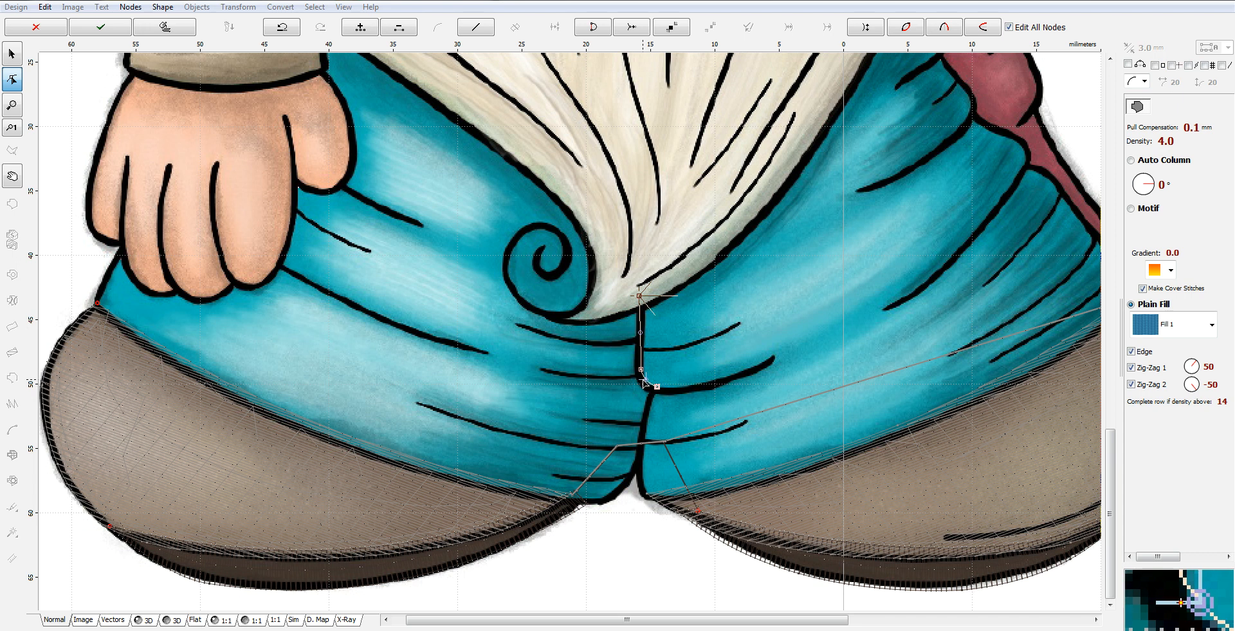
left_click_drag(641, 368, 651, 365)
left_click(640, 330)
left_click_drag(641, 298, 649, 300)
left_click(657, 385)
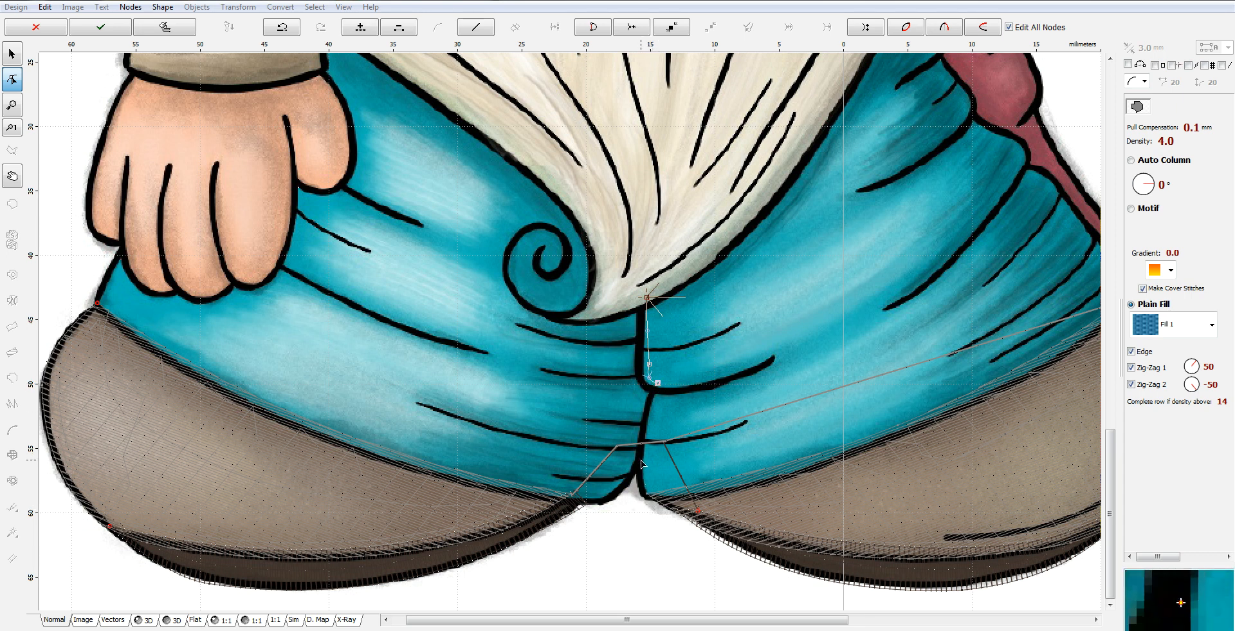
left_click(649, 460)
left_click(601, 503)
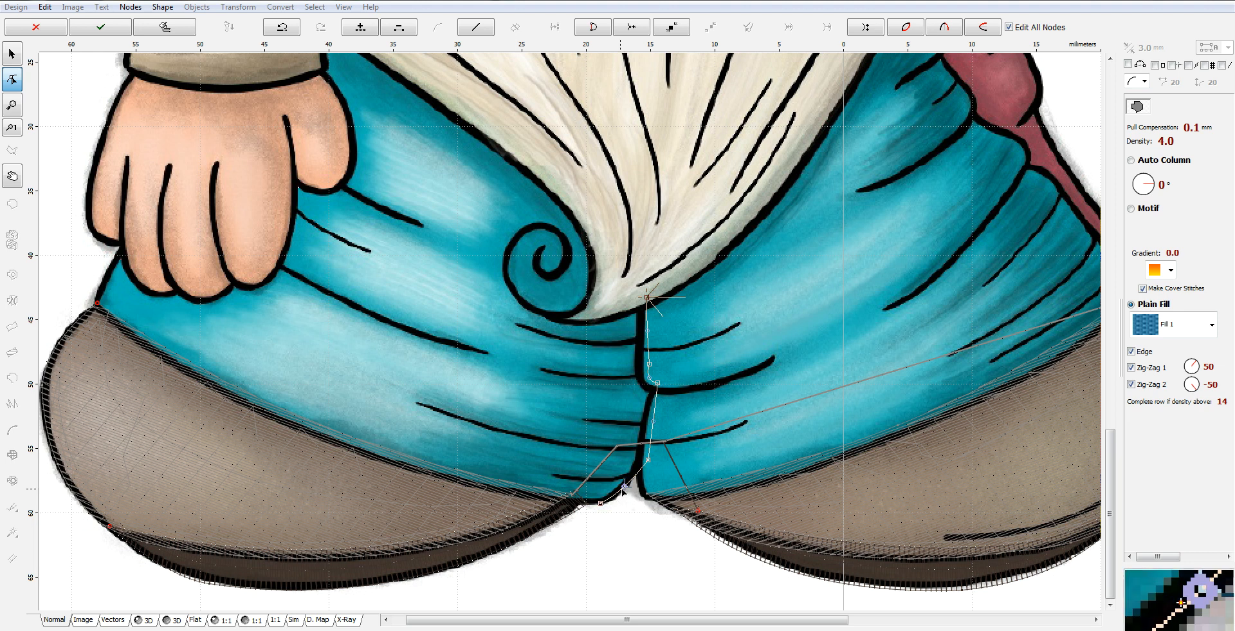
Continue the left trouser leg outline along the shoe's curved upper edge to the leg's outer corner, ending at the hand's little finger.
left_click(341, 446)
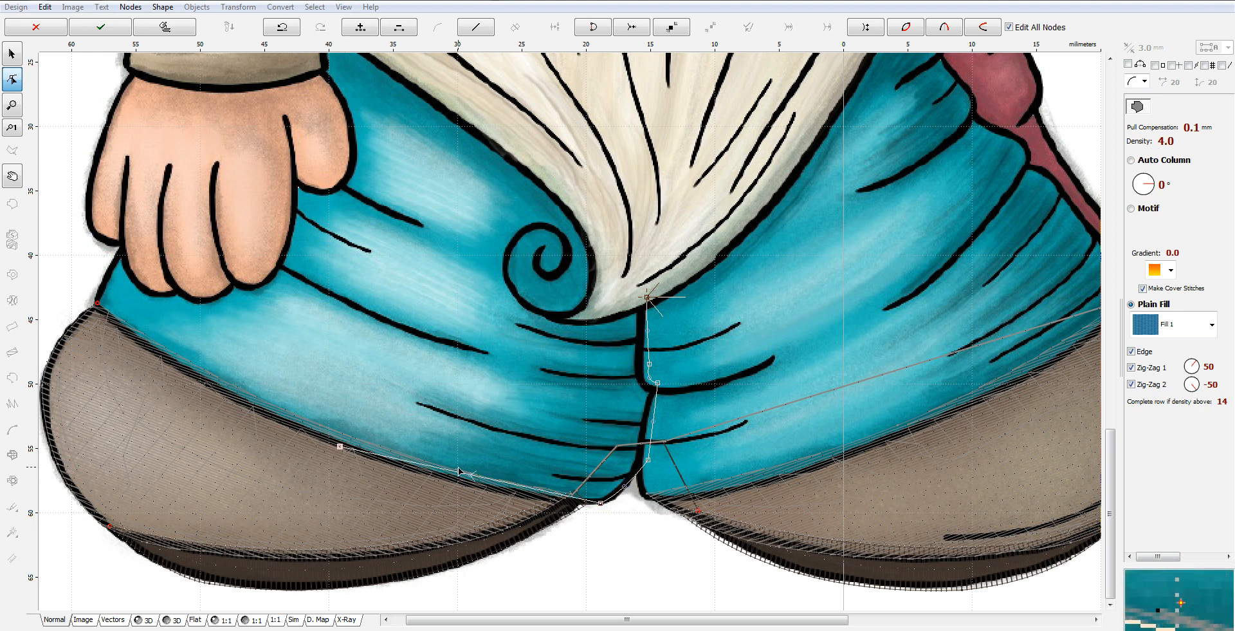
left_click_drag(474, 477, 471, 487)
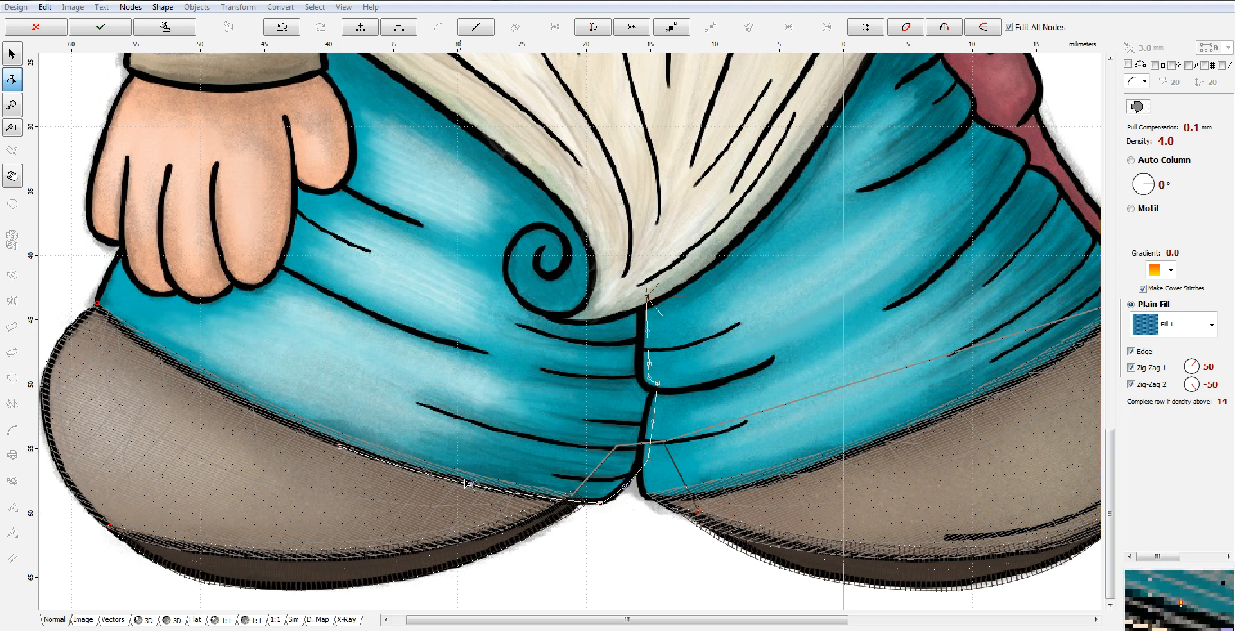
left_click(97, 304)
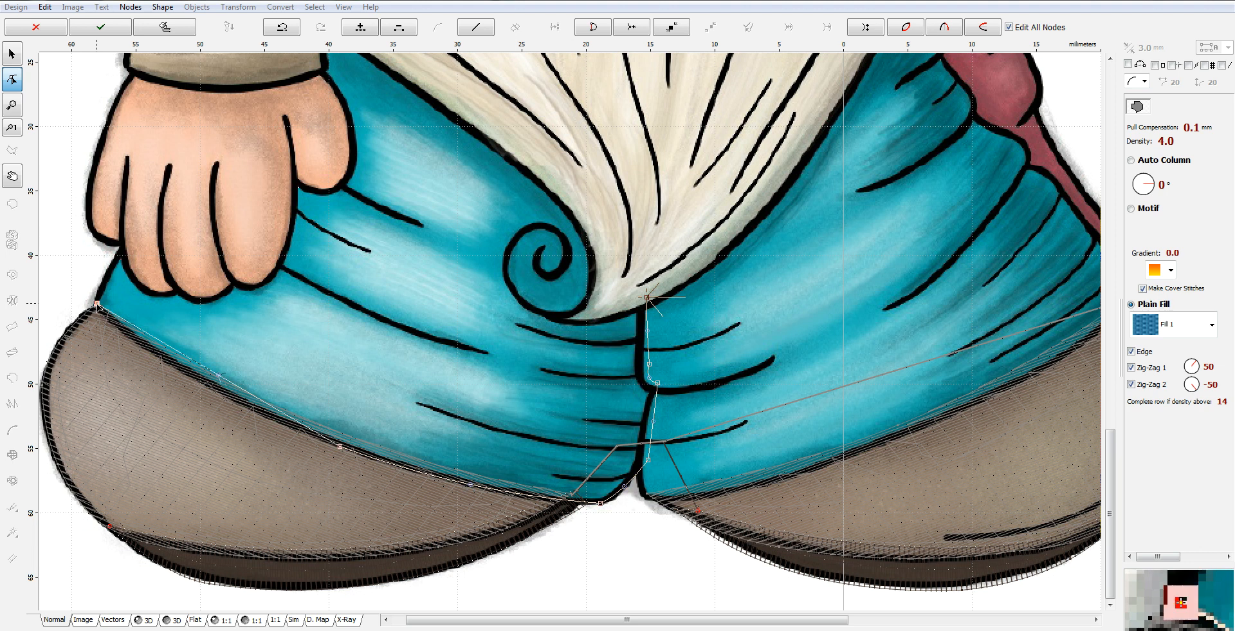
left_click_drag(217, 376, 195, 380)
left_click(123, 247)
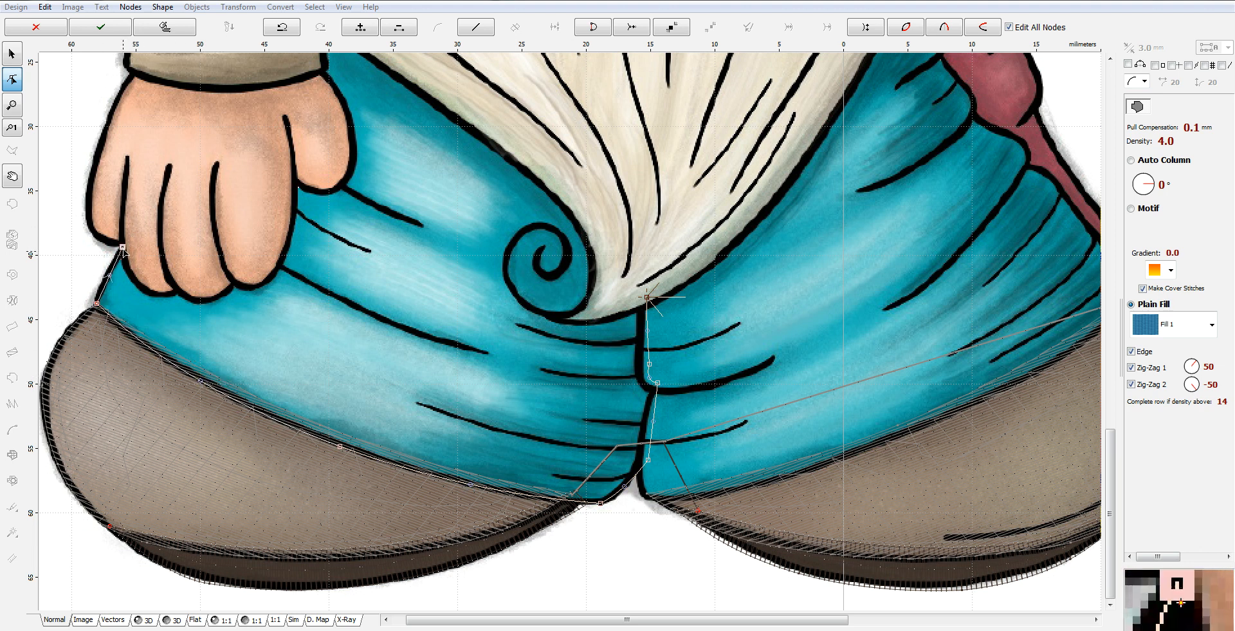
Trace the leg outline beneath the hand's fingertips, curving each segment to follow the rounded fingers.
left_click(149, 281)
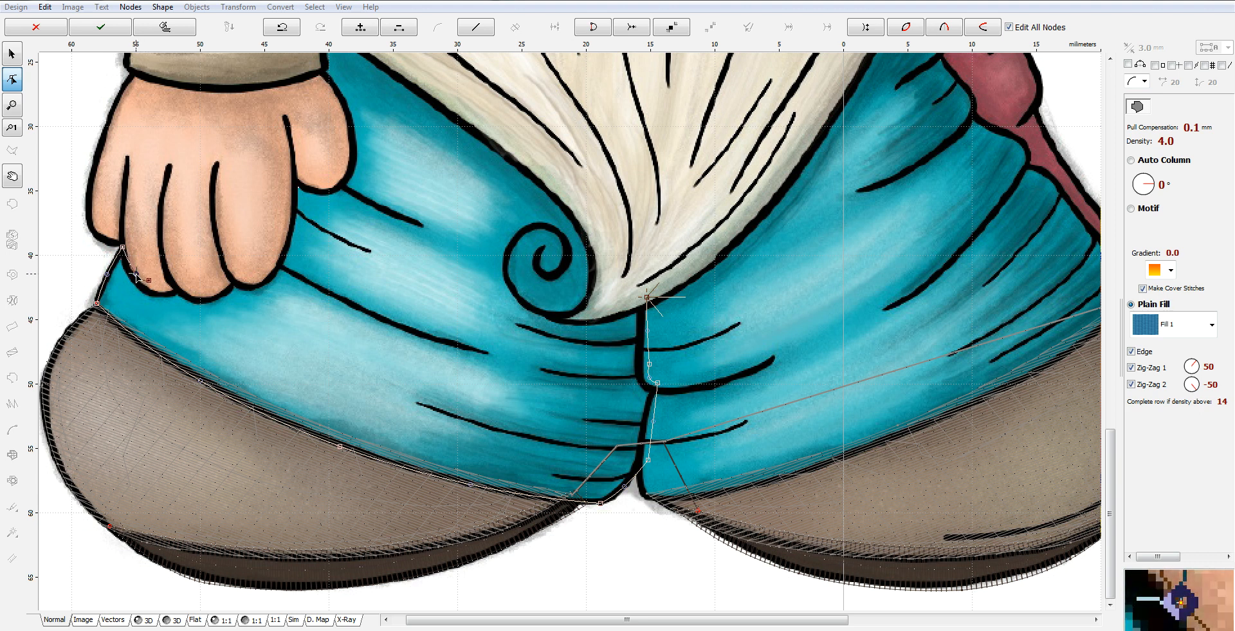
left_click_drag(148, 281, 153, 286)
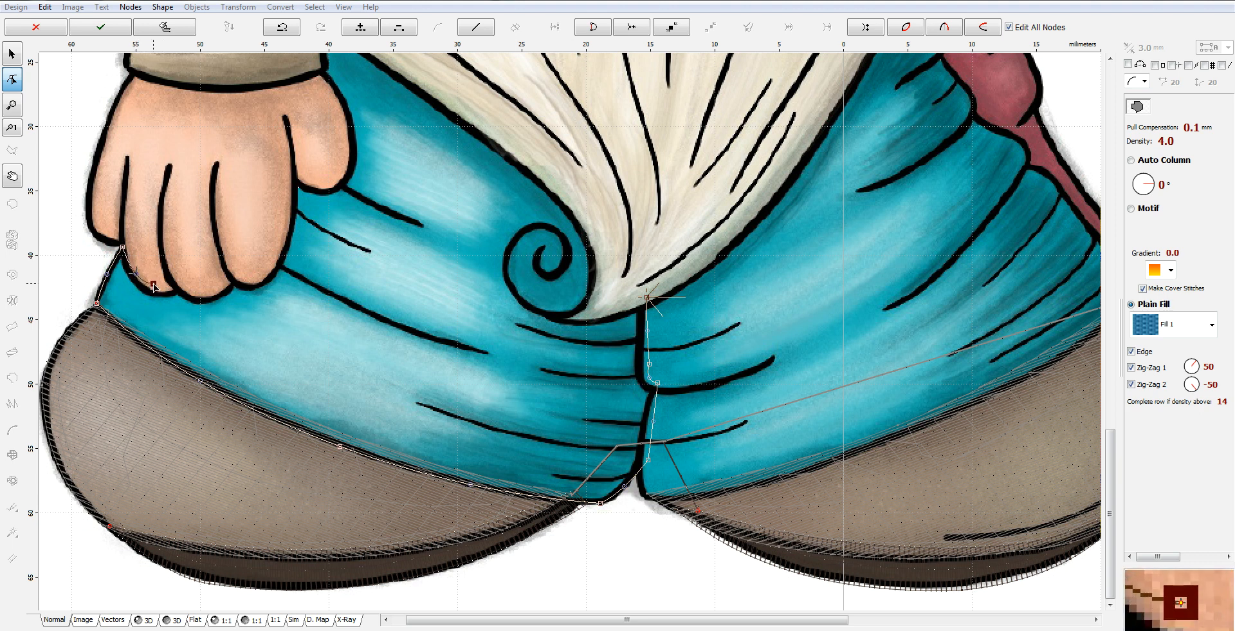
left_click(176, 283)
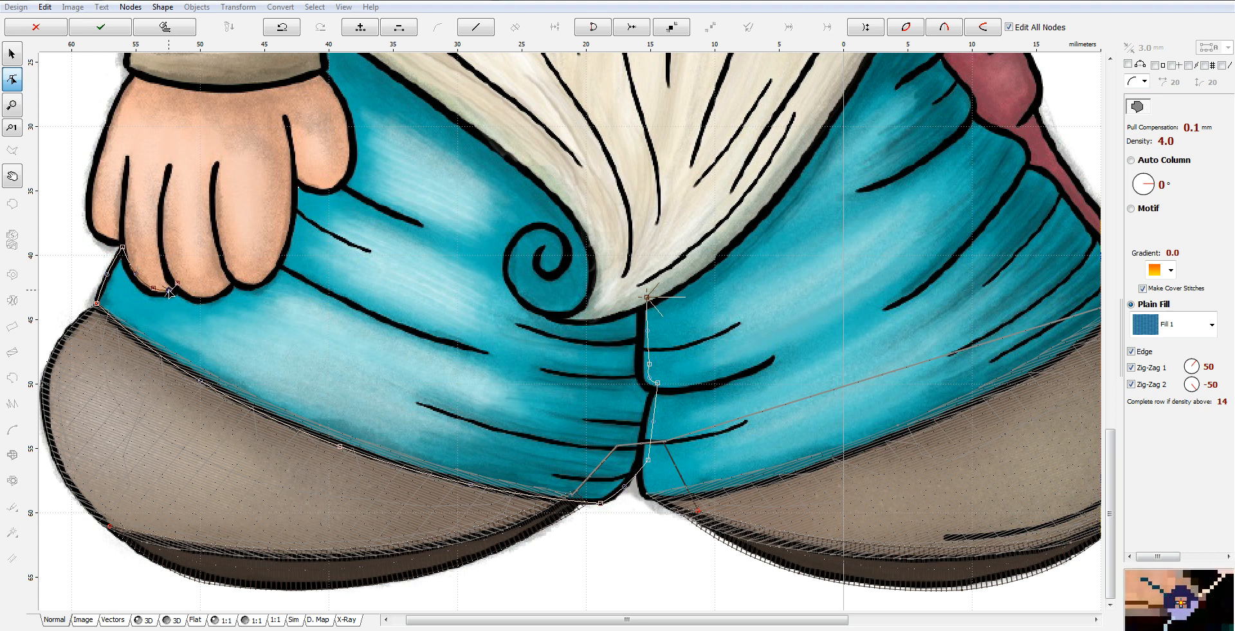
left_click(233, 282)
left_click_drag(205, 281, 203, 295)
left_click(274, 268)
left_click_drag(254, 274, 258, 282)
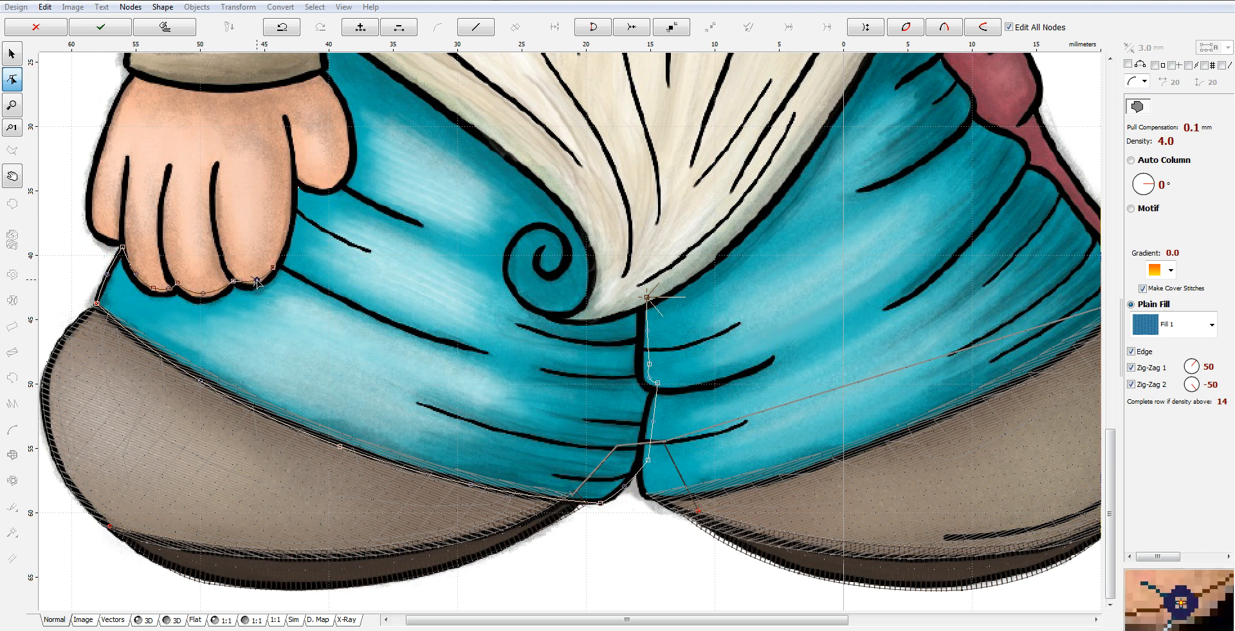
Carry the leg outline up the hand's inner edge and around the thumb to the sleeve cuff with curved segments.
left_click(292, 182)
left_click_drag(280, 227, 285, 230)
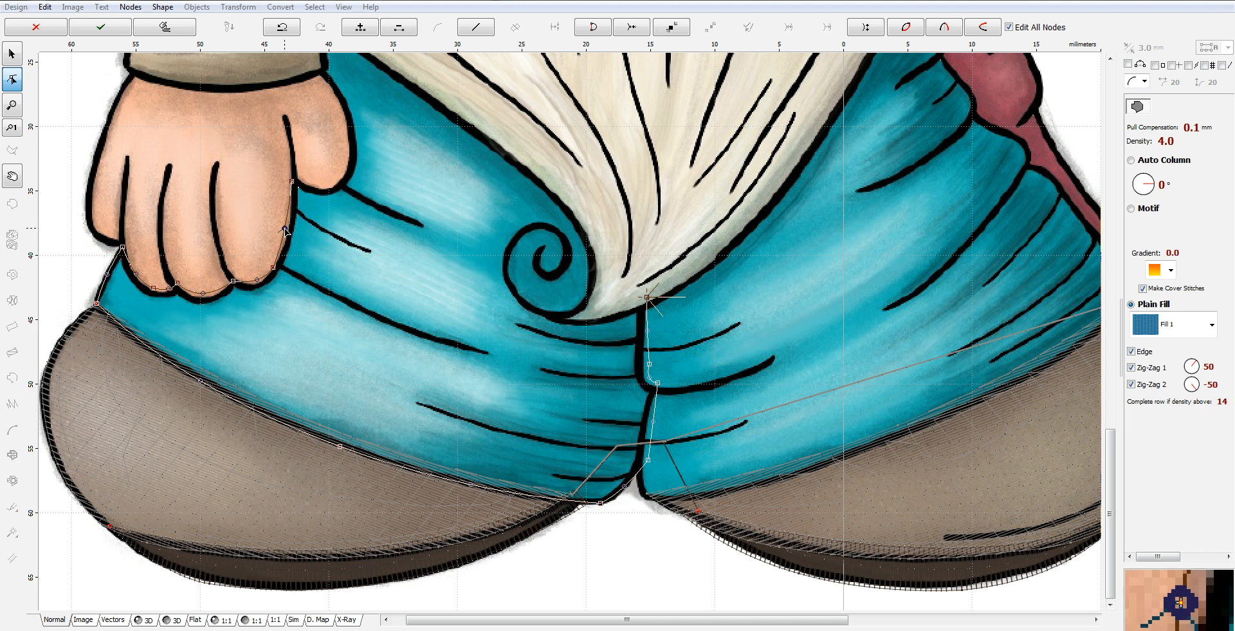
left_click(348, 166)
left_click_drag(316, 178, 332, 188)
left_click(319, 77)
left_click_drag(334, 120, 345, 121)
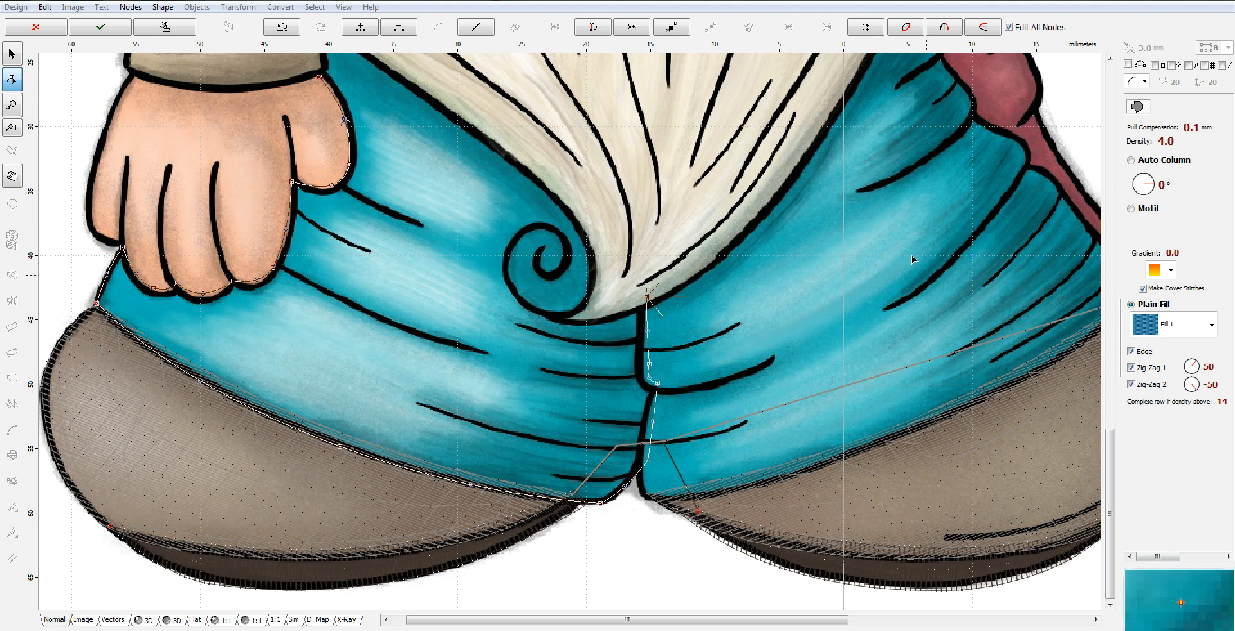
Extend the leg outline past the cuff to the beard and along the beard's left edge beside the spiral, refining its nodes.
left_click_drag(1116, 469, 1109, 424)
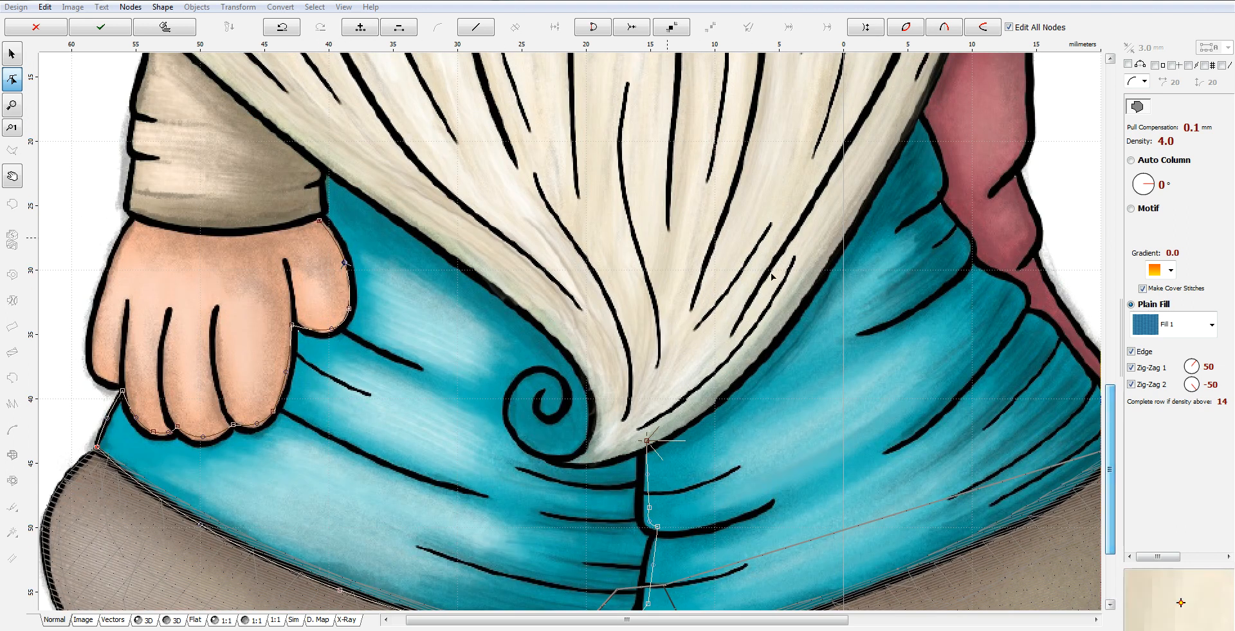
left_click(320, 156)
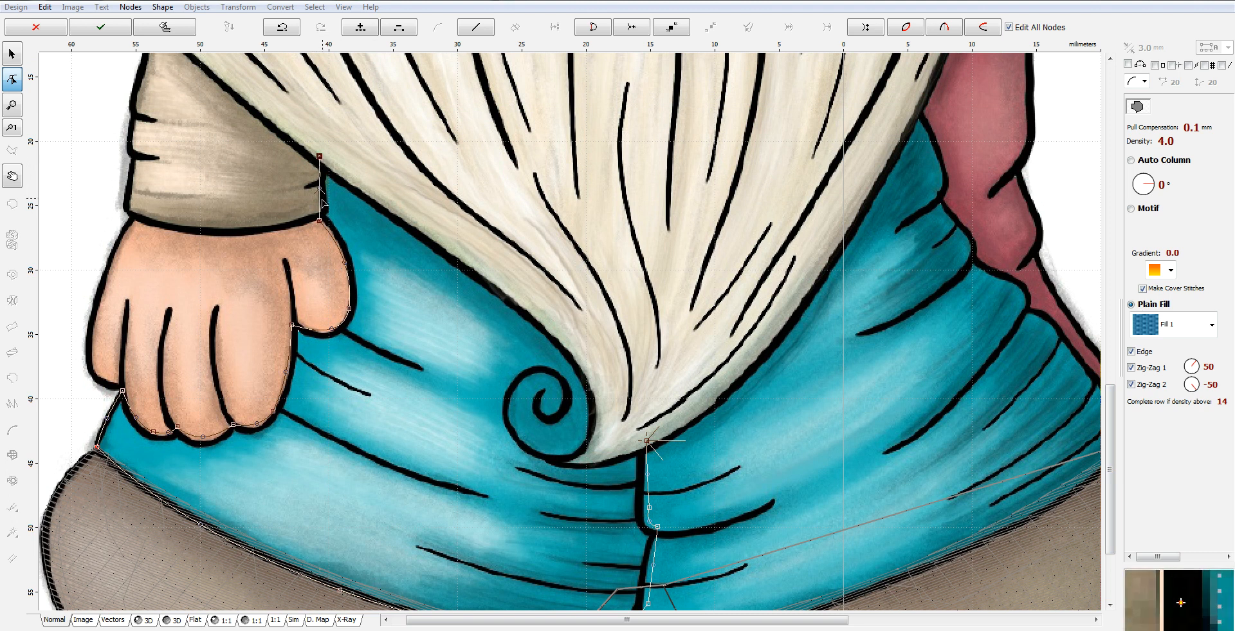
left_click(456, 252)
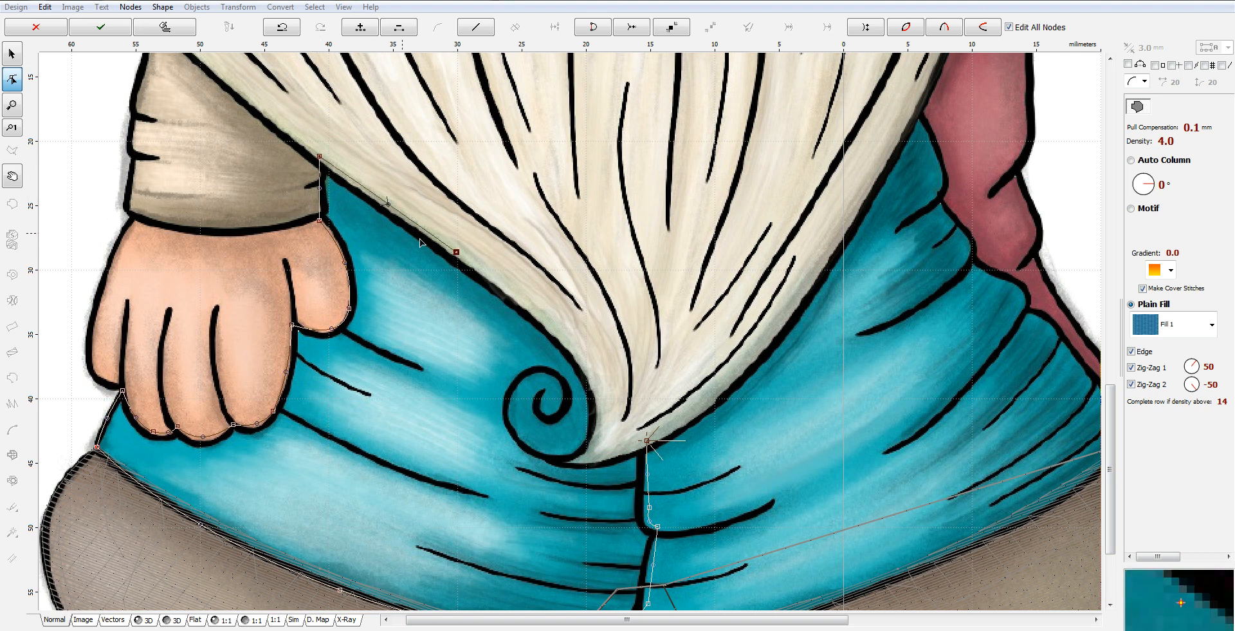
left_click(562, 334)
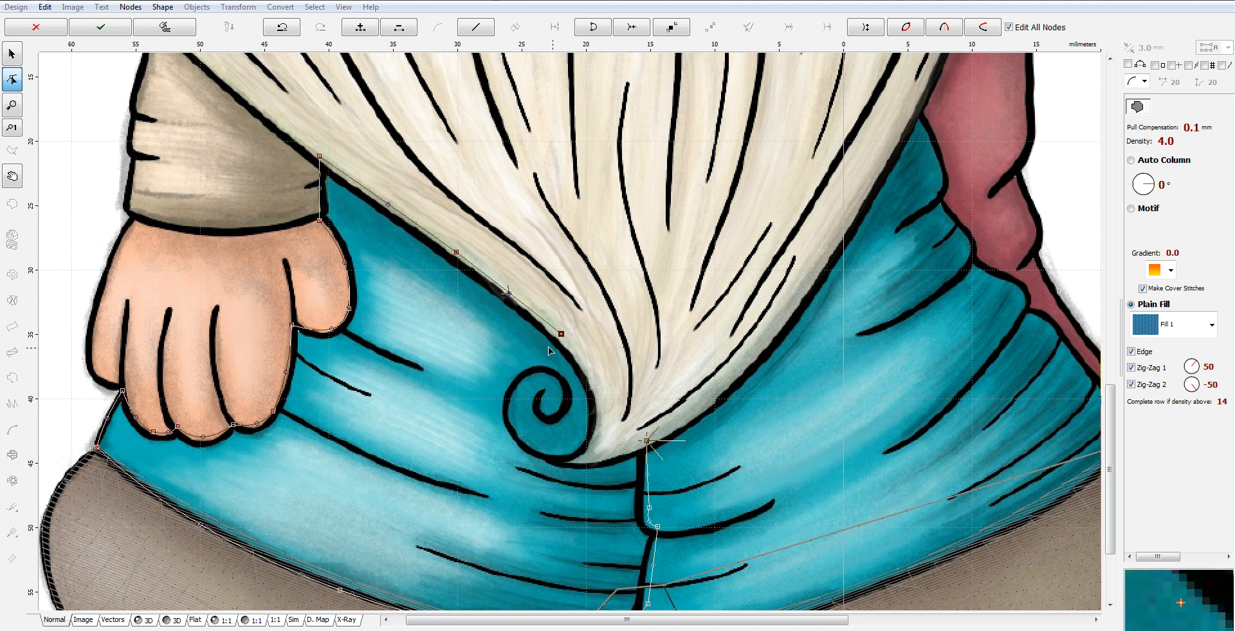
left_click(603, 416)
left_click_drag(582, 376, 588, 372)
left_click(561, 334)
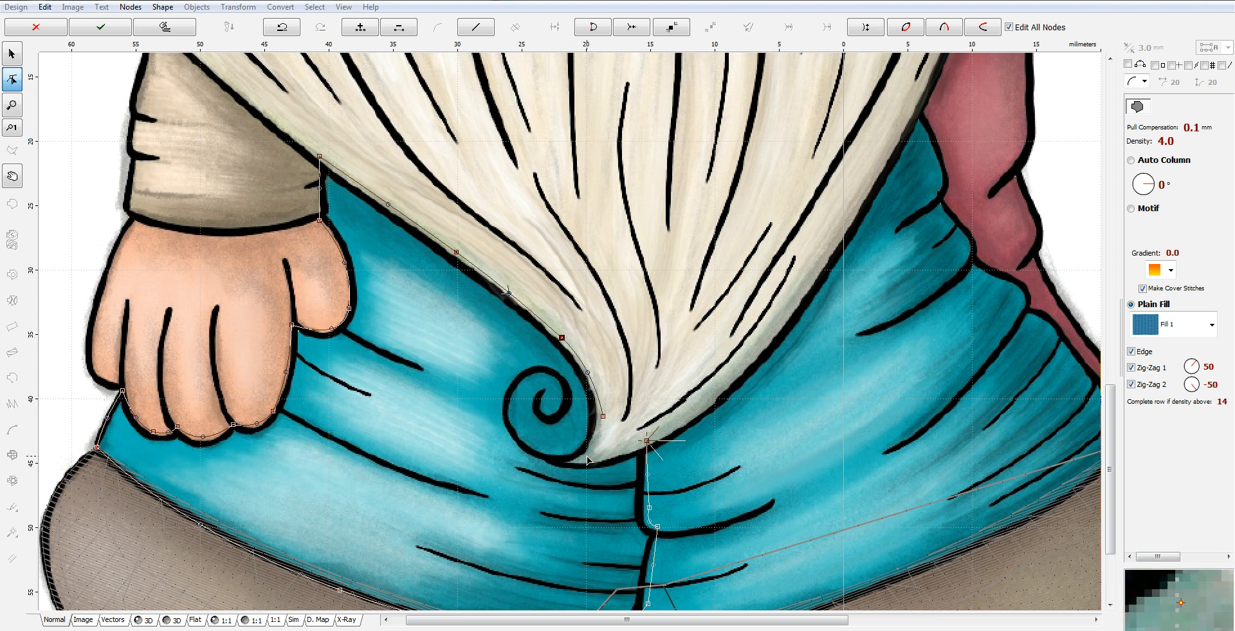
left_click(603, 416)
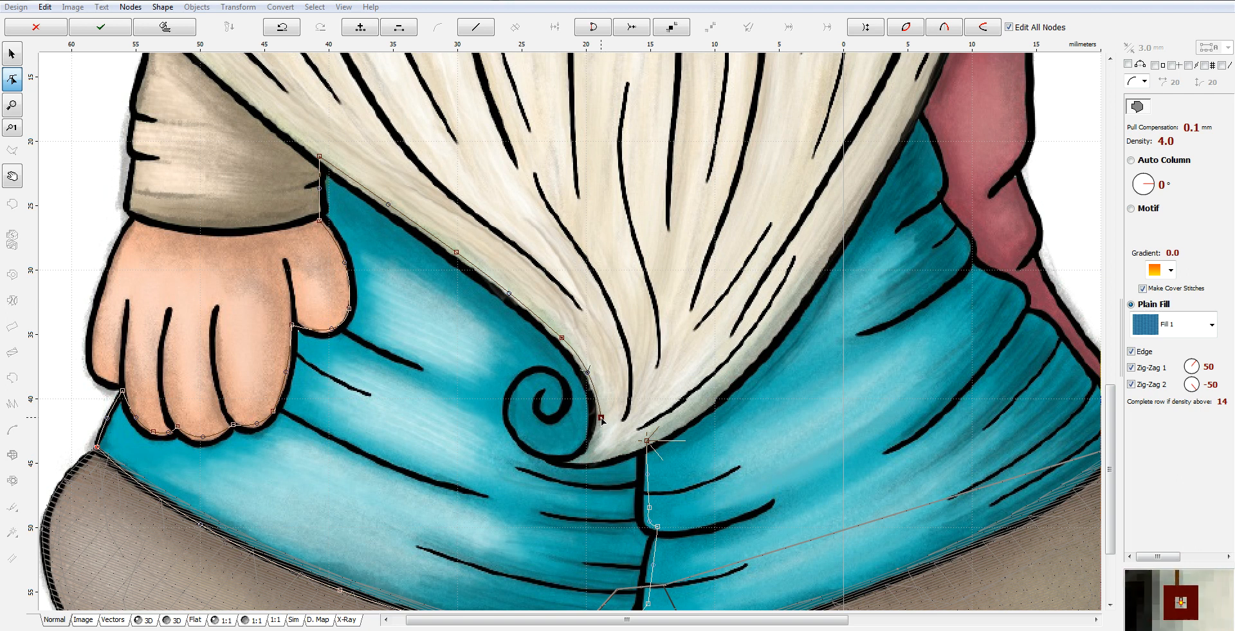
Finish the leg outline beneath the spiral and along the beard's lower edge to the starting point, curving the last segment.
left_click(574, 462)
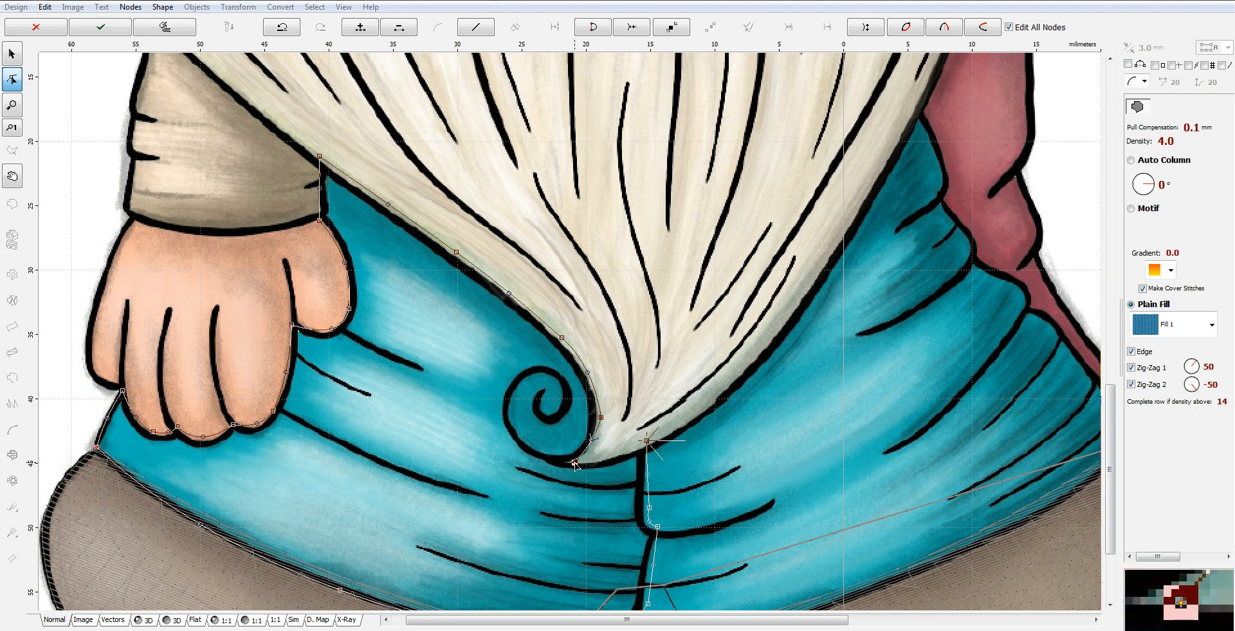
left_click(641, 447)
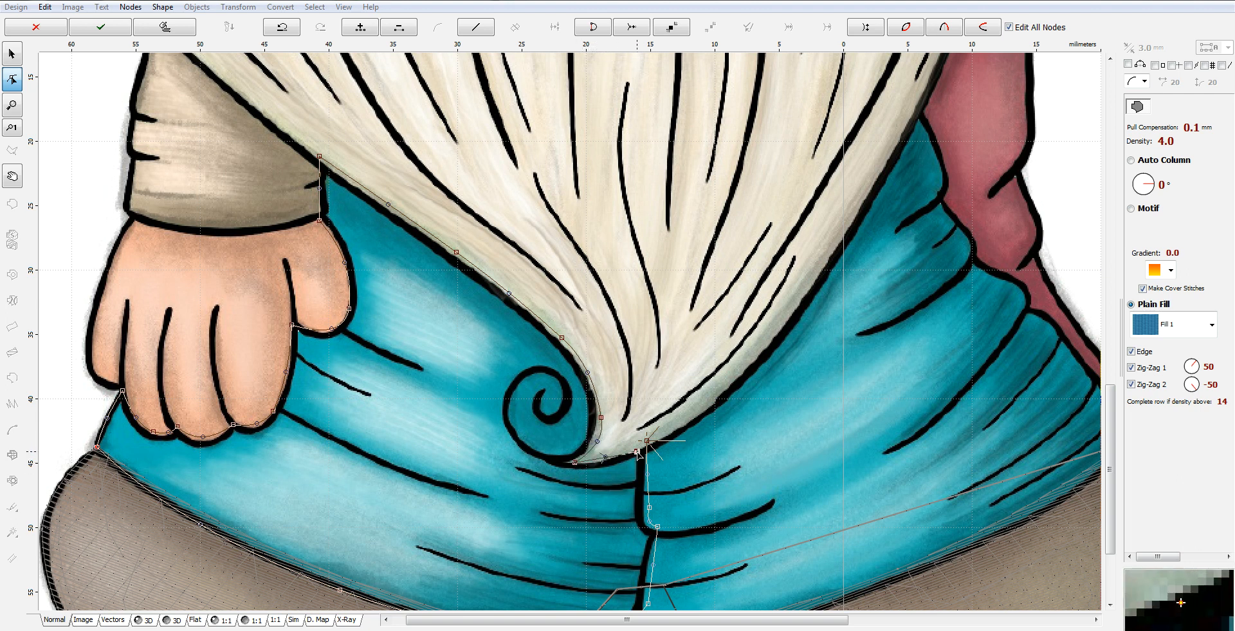
left_click_drag(641, 447, 608, 457)
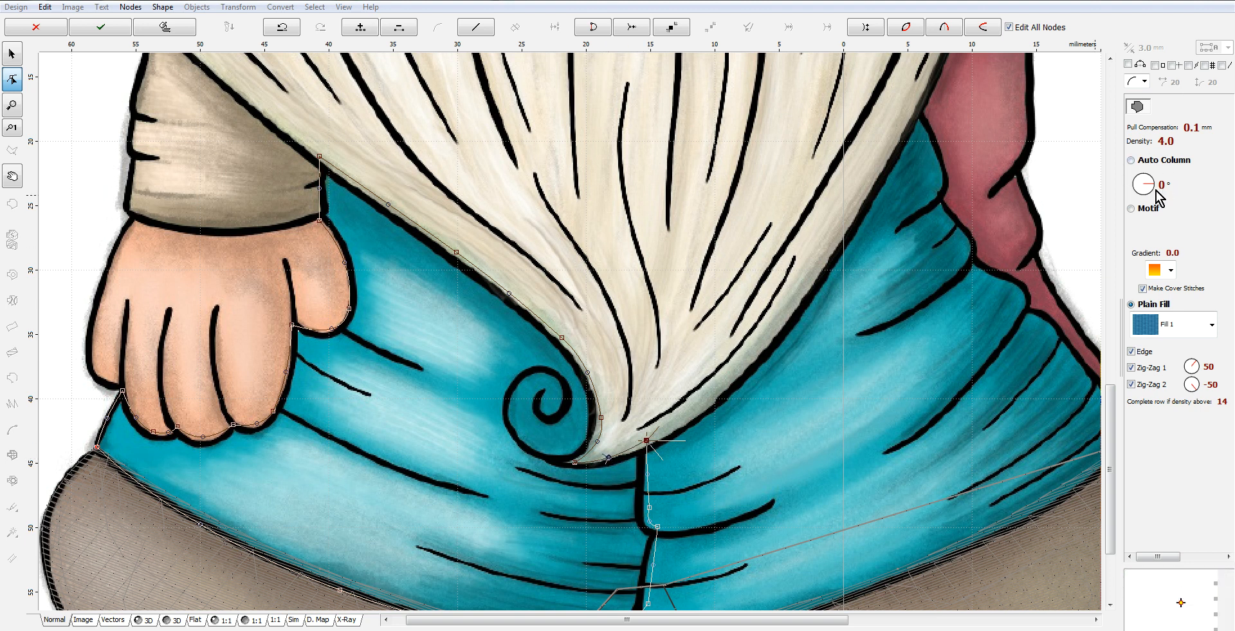
Set the leg fill to a -9° angle with only the Zig-Zag 1 underlay, its spacing at 1 mm, and generate the stitches.
left_click_drag(1155, 187, 1168, 194)
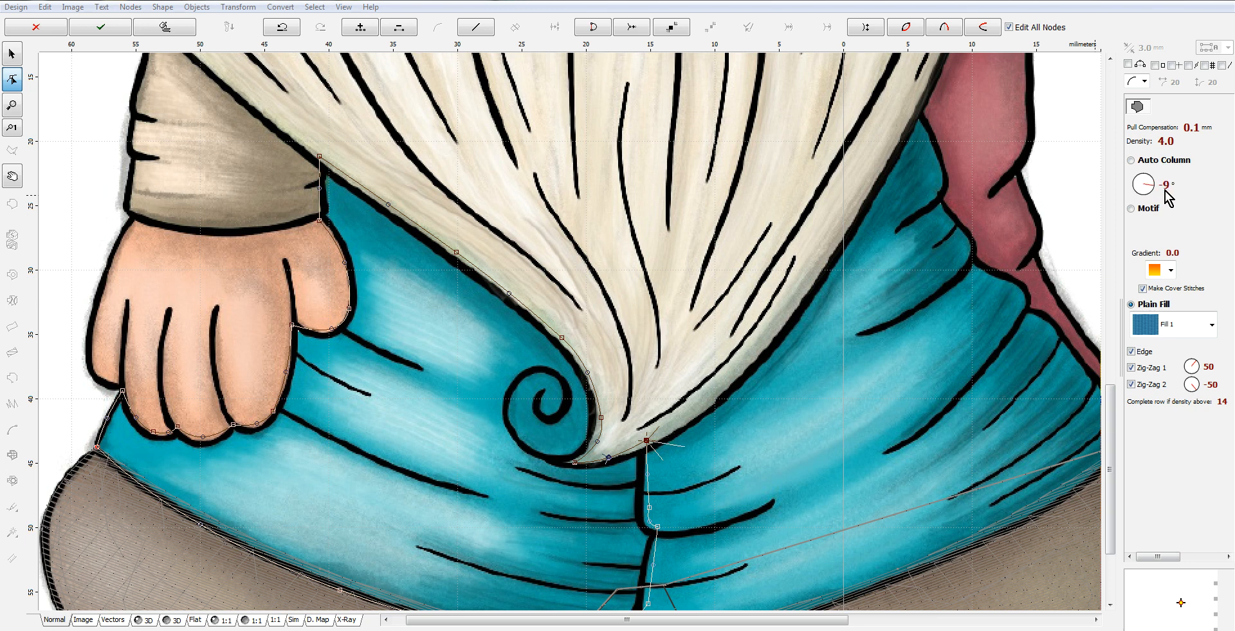
left_click(1131, 384)
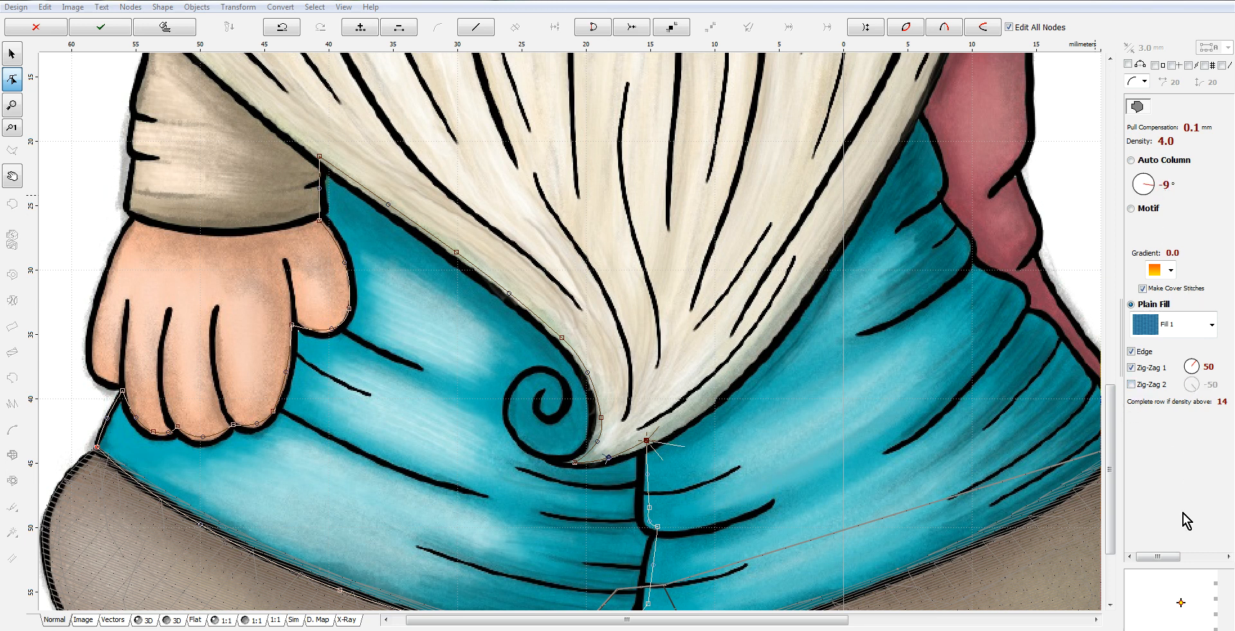
left_click(1216, 558)
left_click(1145, 366)
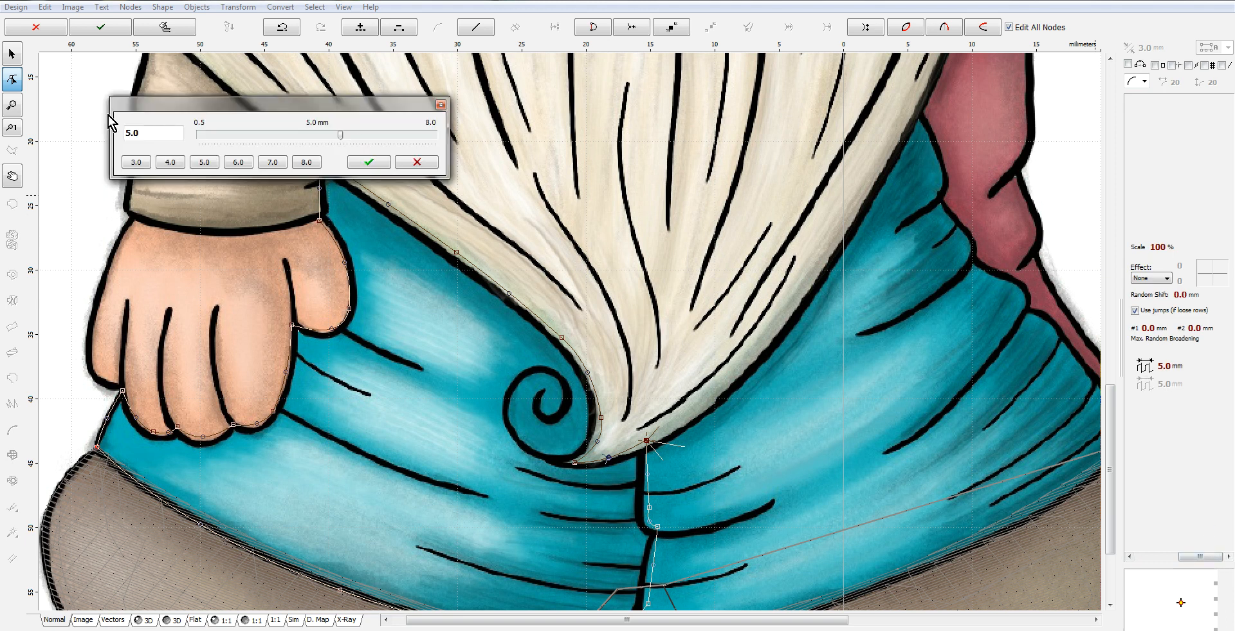
type("1")
left_click(385, 165)
right_click(467, 307)
left_click(548, 337)
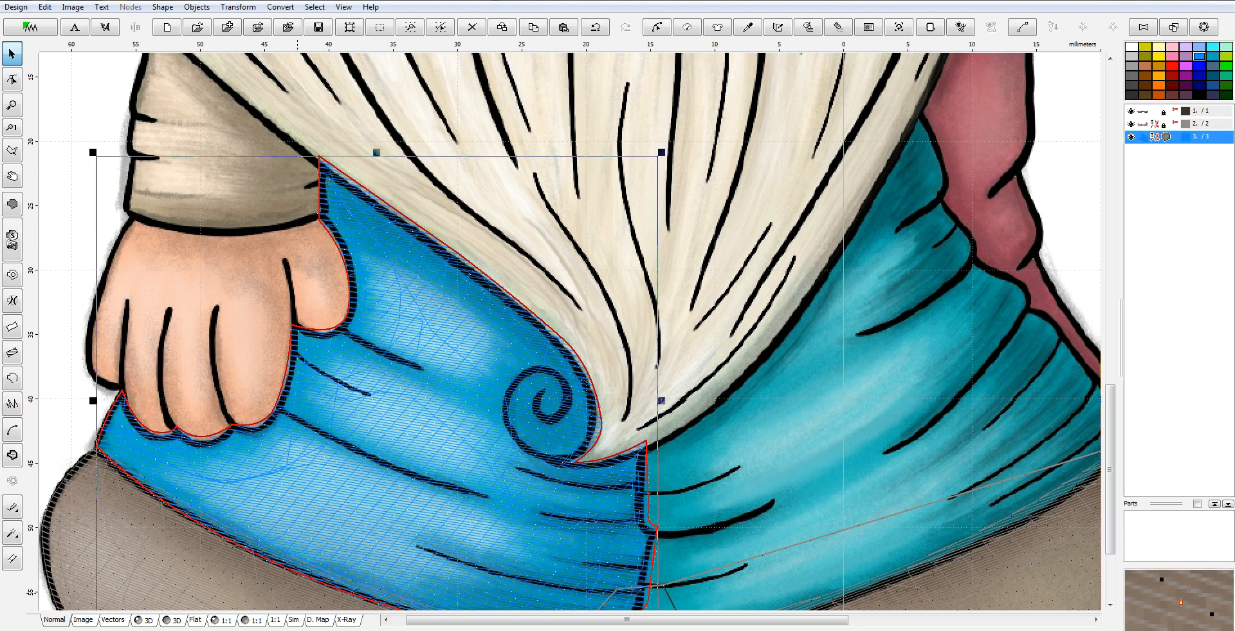
Inspect the left trouser leg's stitches in the 3D view, and return to the normal view around the beard tip.
left_click(147, 621)
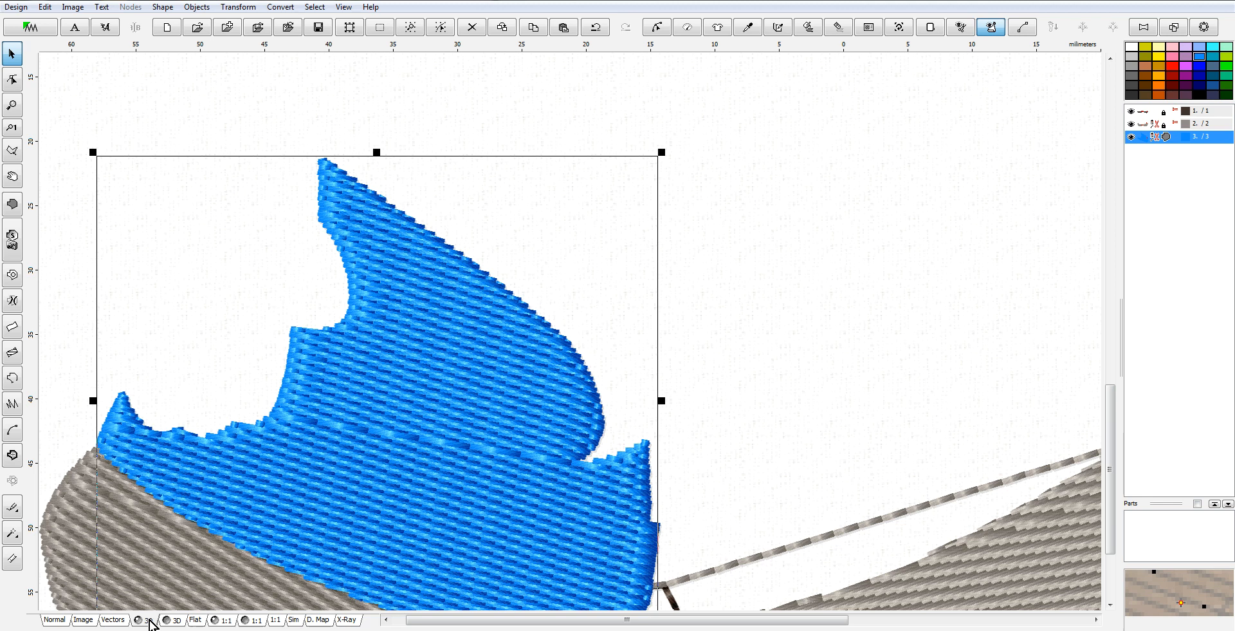
scroll(438, 488, "down", 1)
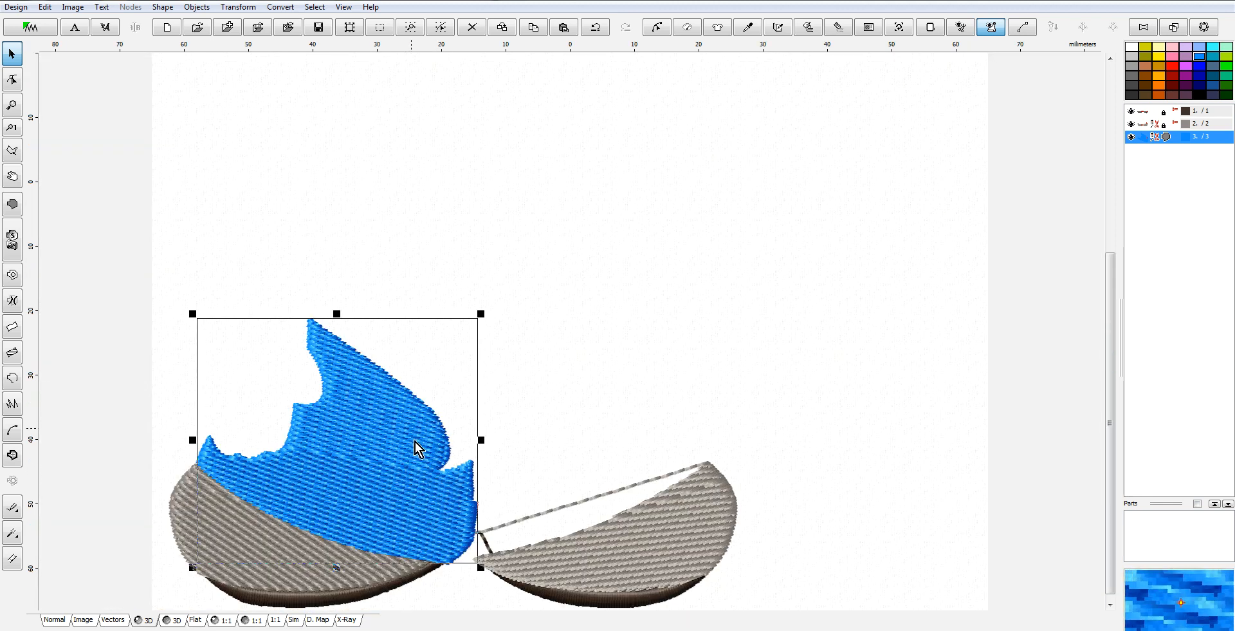
left_click(54, 620)
scroll(360, 489, "up", 2)
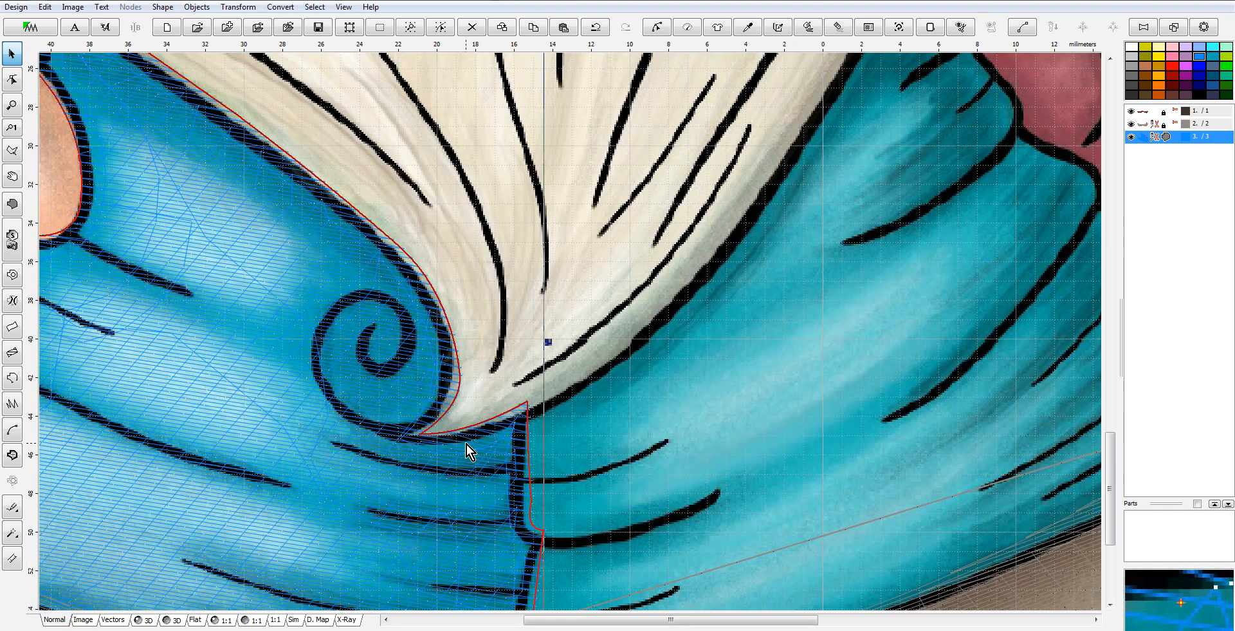
scroll(468, 444, "down", 1)
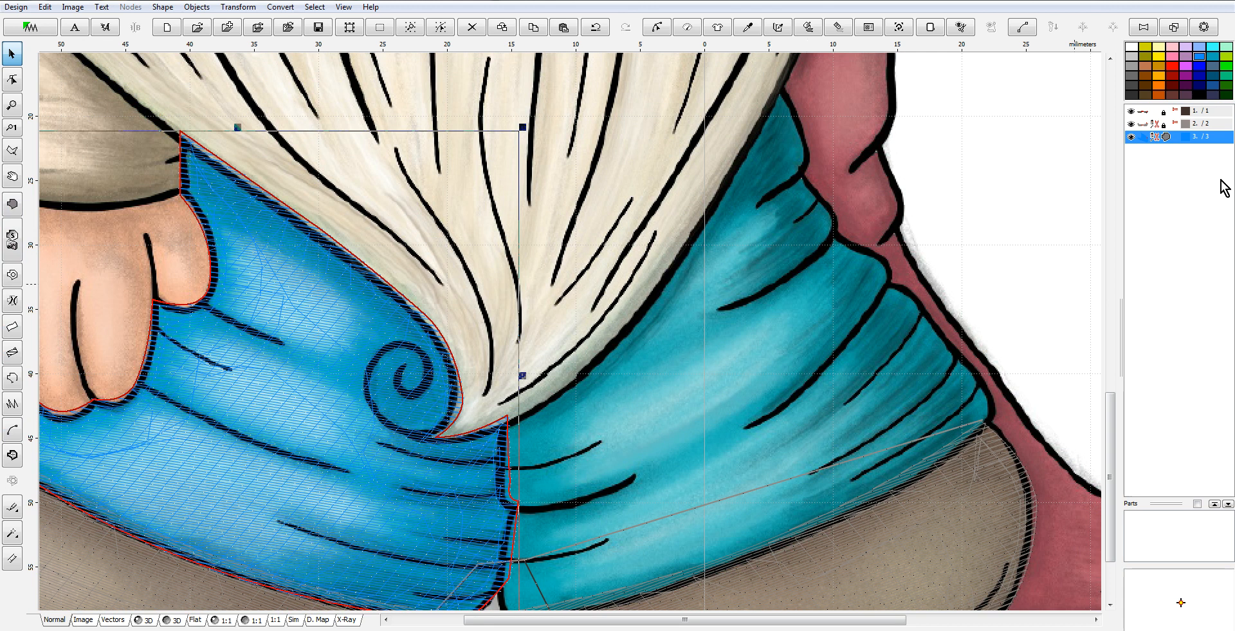
Colour the left trouser leg with the teal sampled from the trousers in the artwork.
right_click(1142, 136)
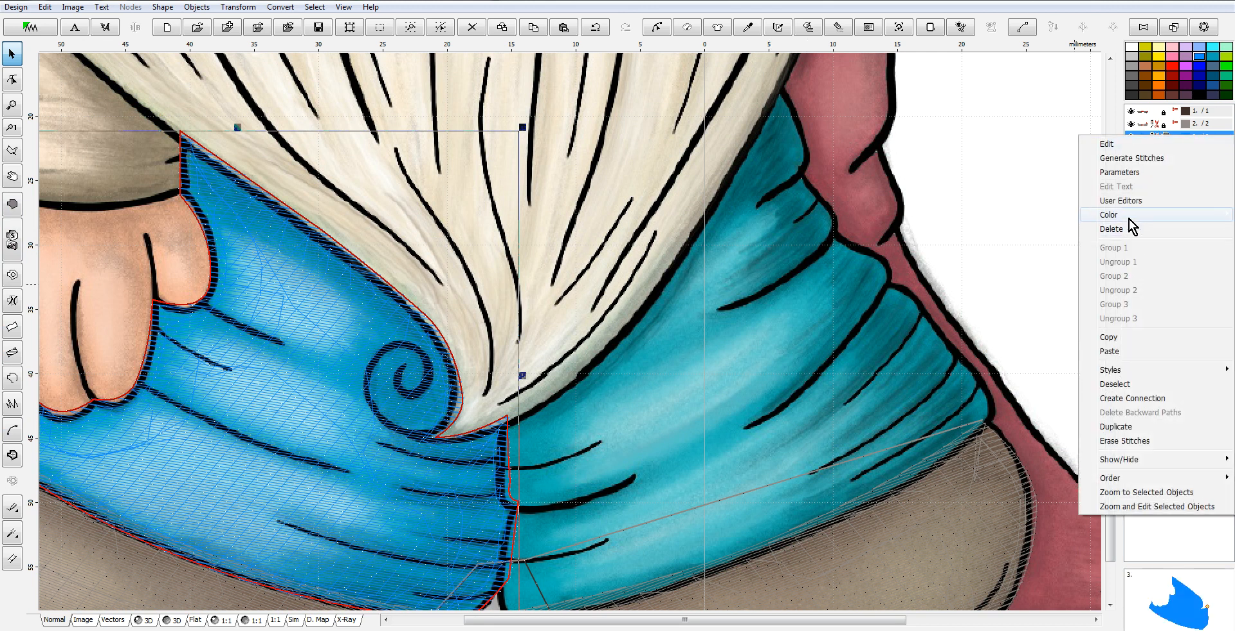
mouse_move(1119, 216)
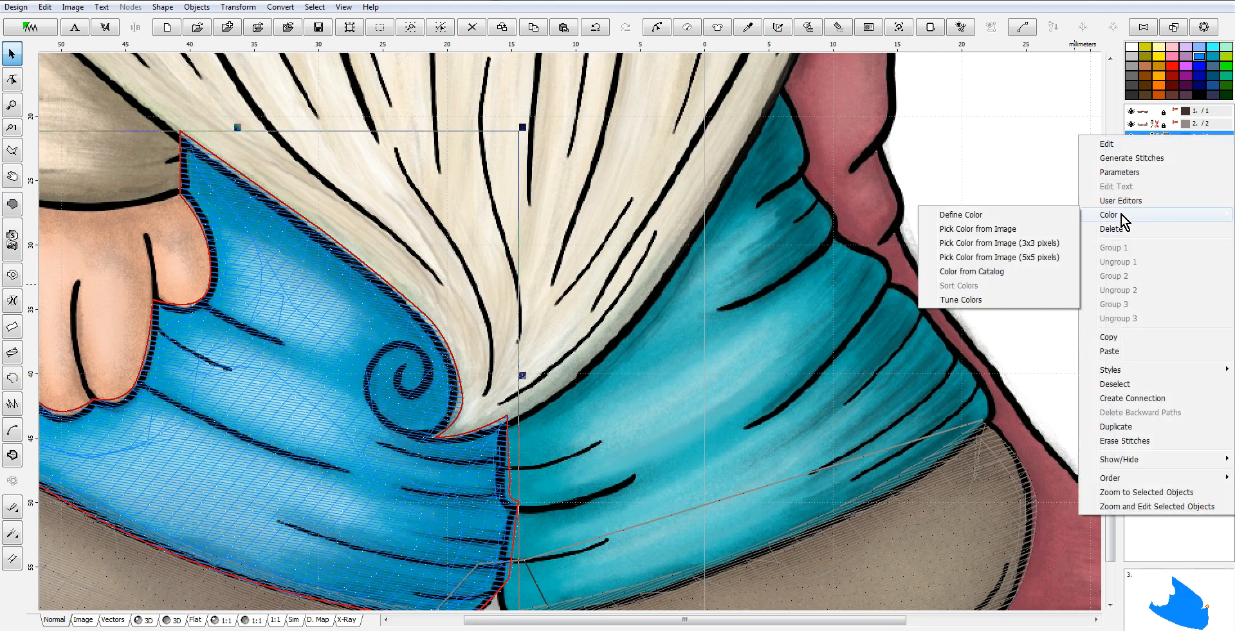
left_click(999, 230)
left_click(316, 244)
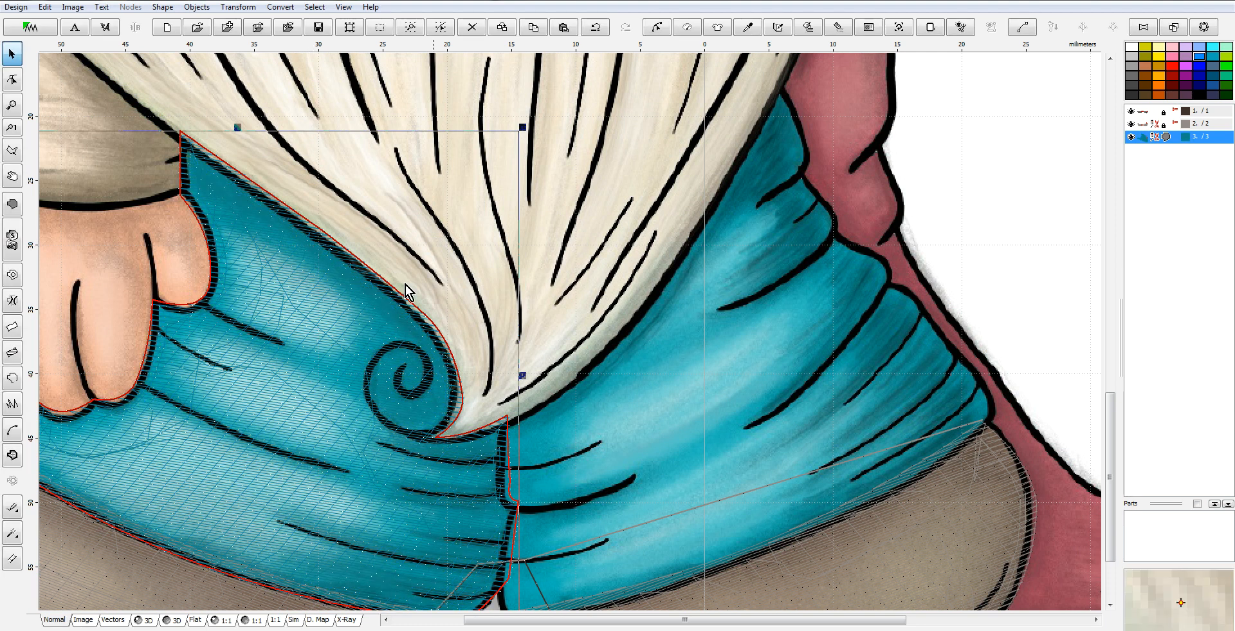
Assign the left trouser leg the Marathon Polyester catalog thread colour 2217 J. Turquoise.
right_click(1146, 138)
mouse_move(1137, 219)
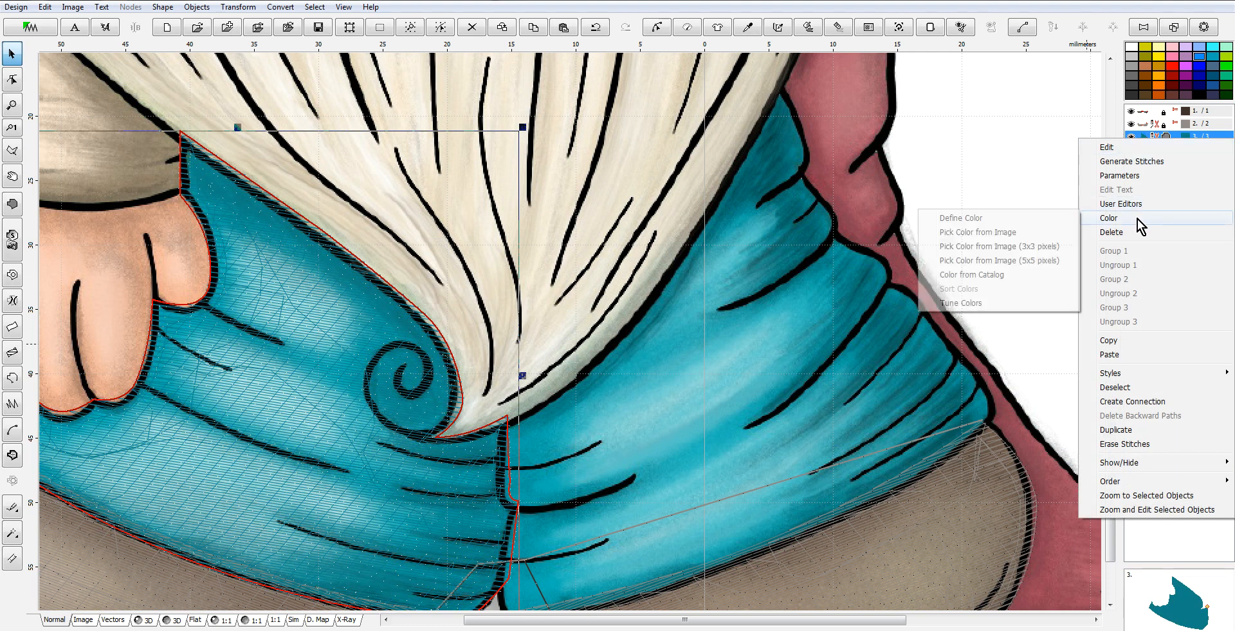
left_click(1008, 273)
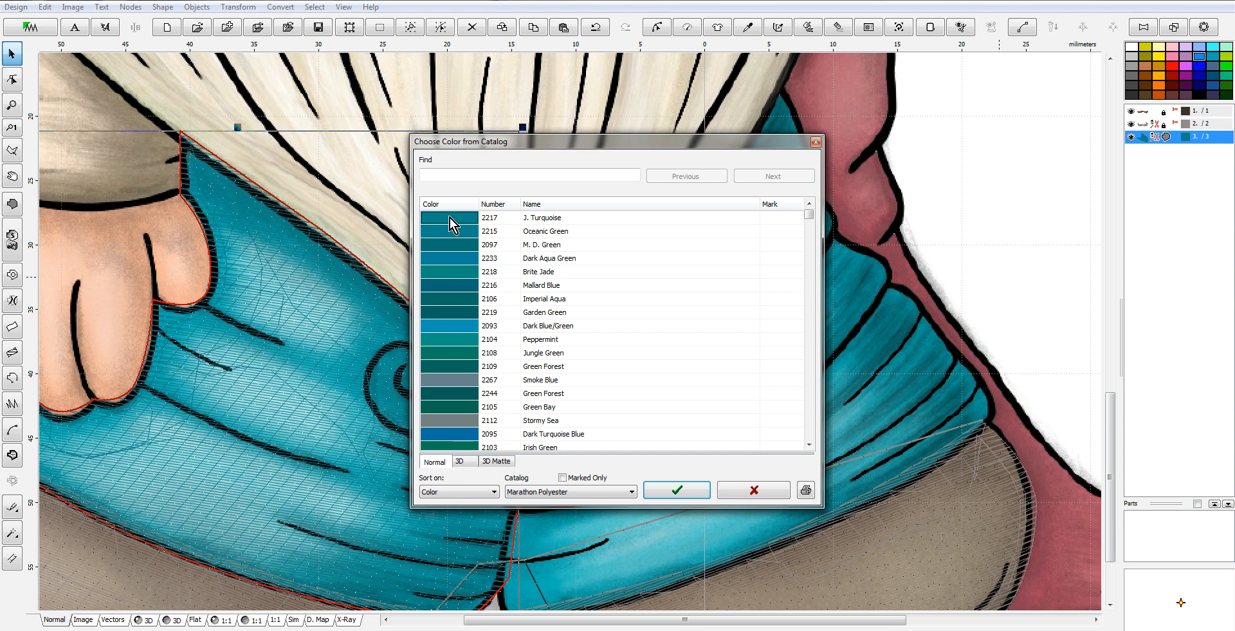
left_click(701, 490)
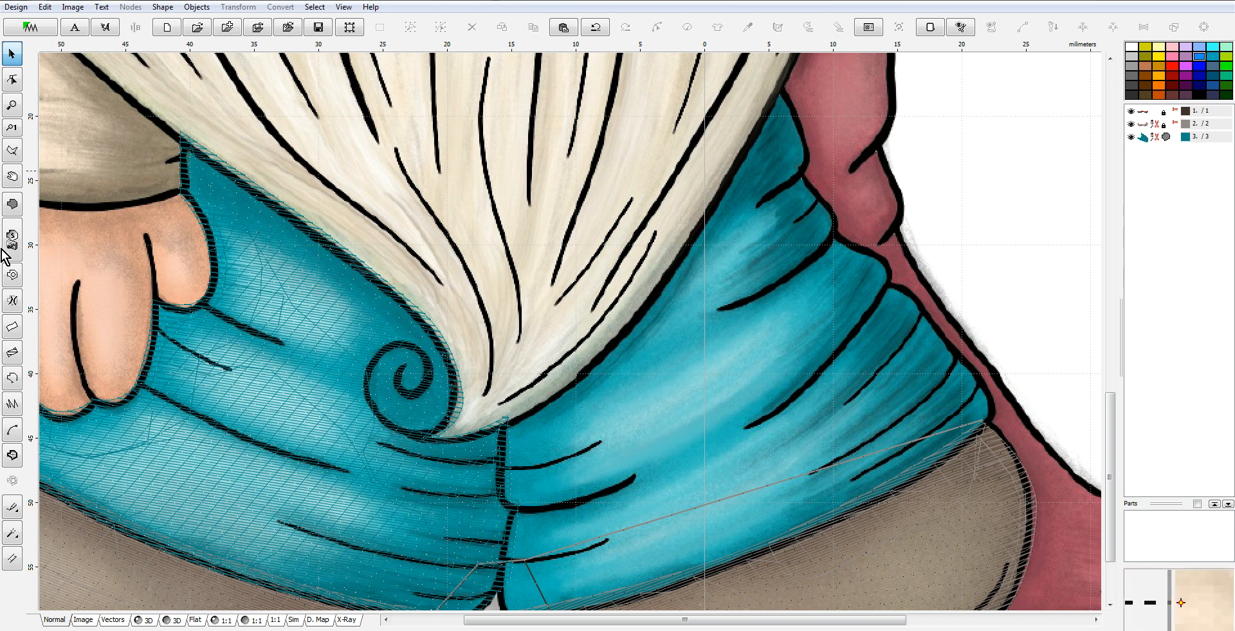
Start a new fill shape for the right trouser leg, tracing its upper edge along the beard from the tip up to the leg's peak.
left_click(12, 203)
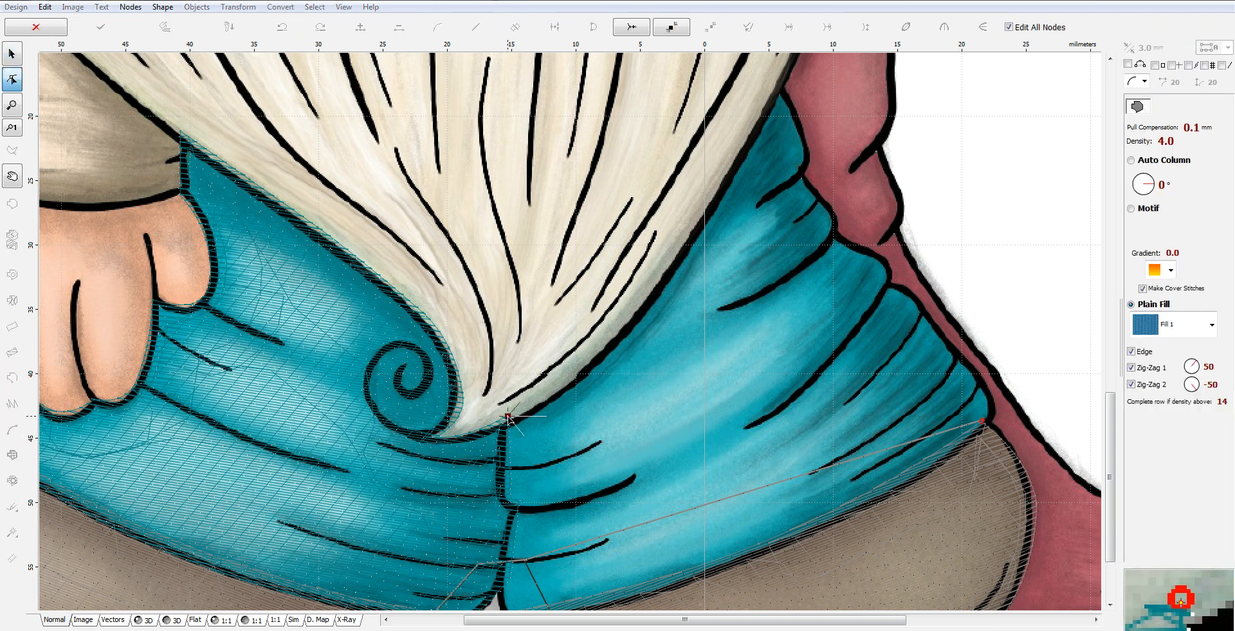
left_click(631, 316)
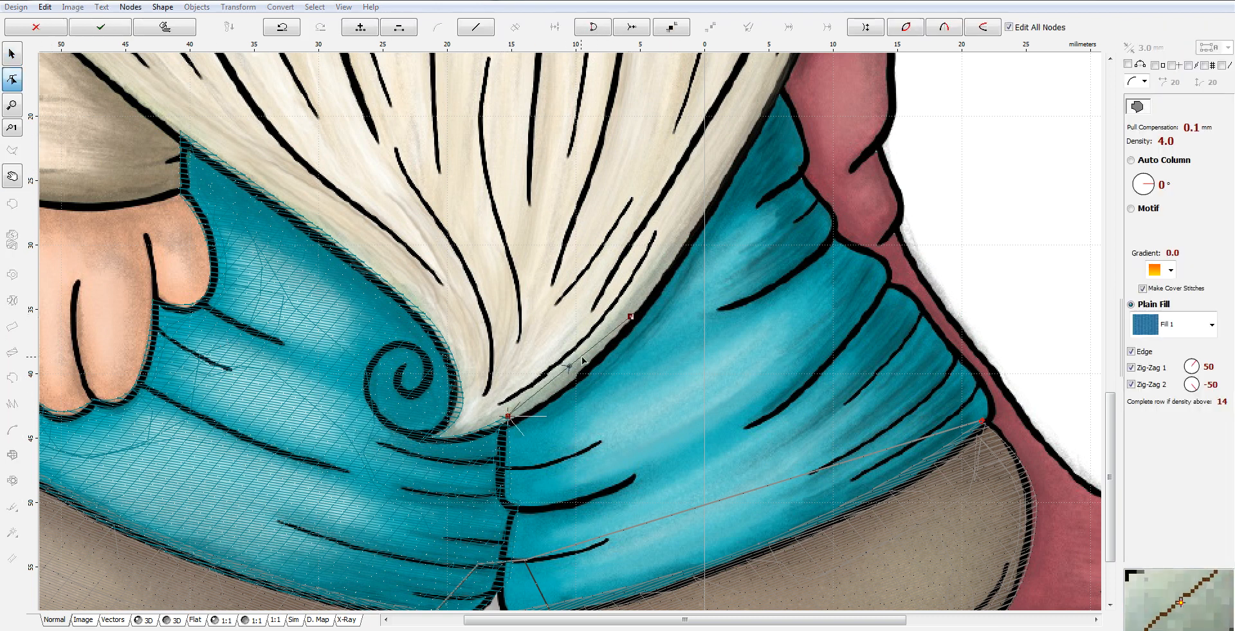
left_click(565, 387)
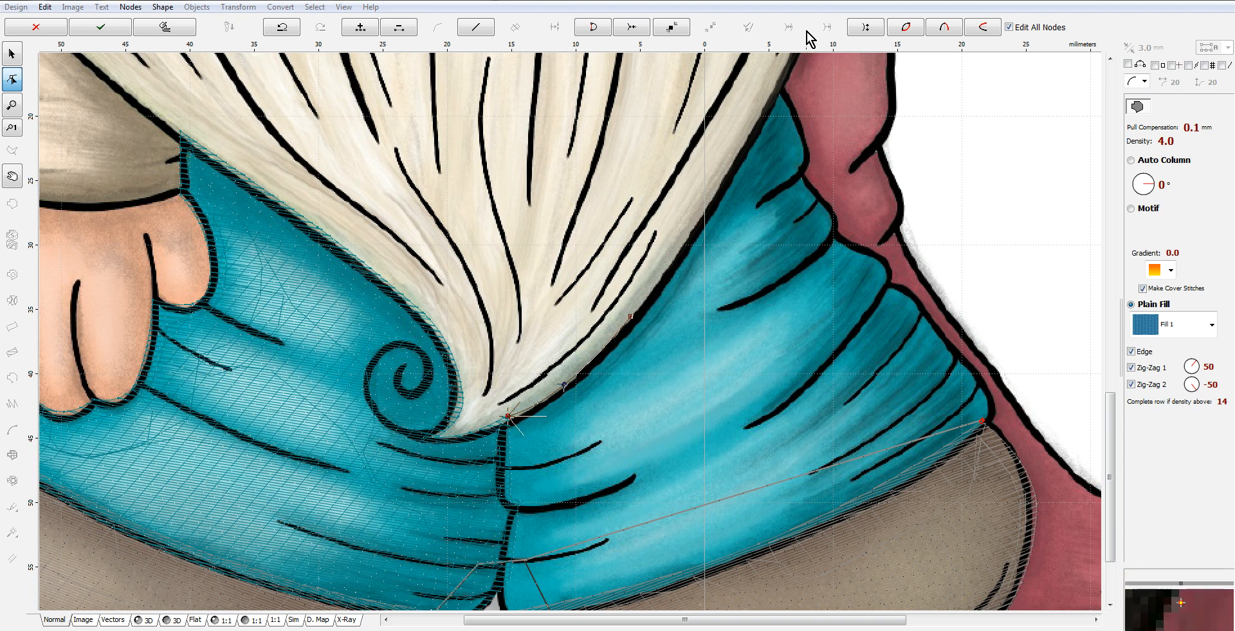
left_click(778, 82)
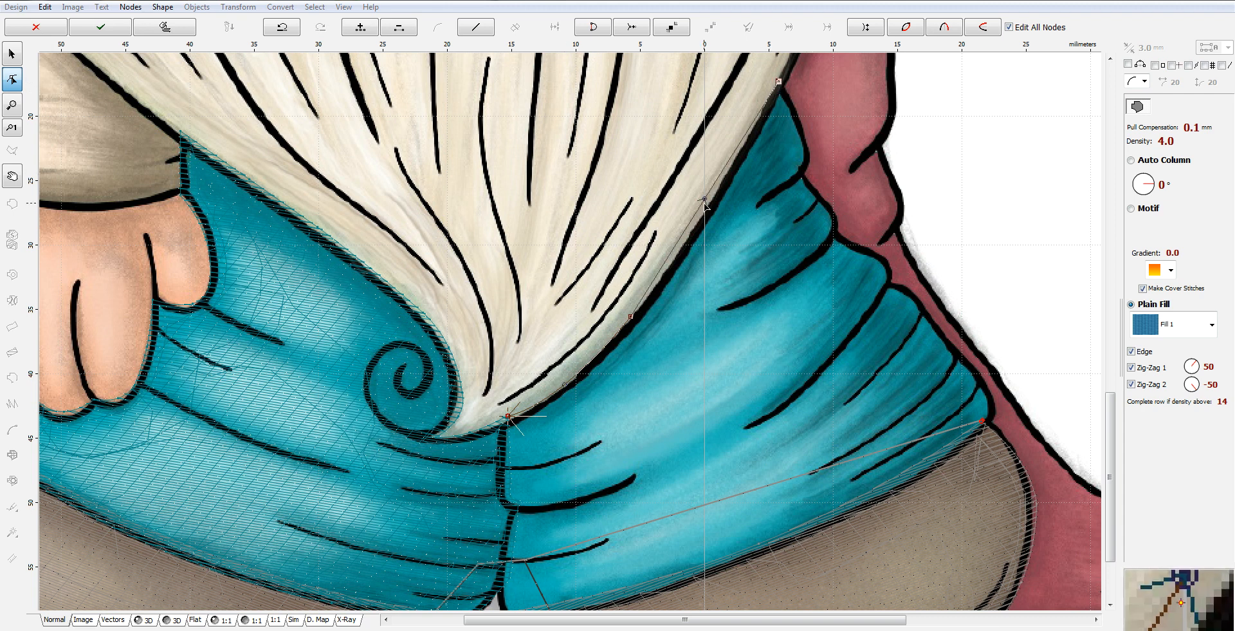
Trace the right leg's outer edge from its peak down along the fabric folds beside the red cloth.
left_click(815, 150)
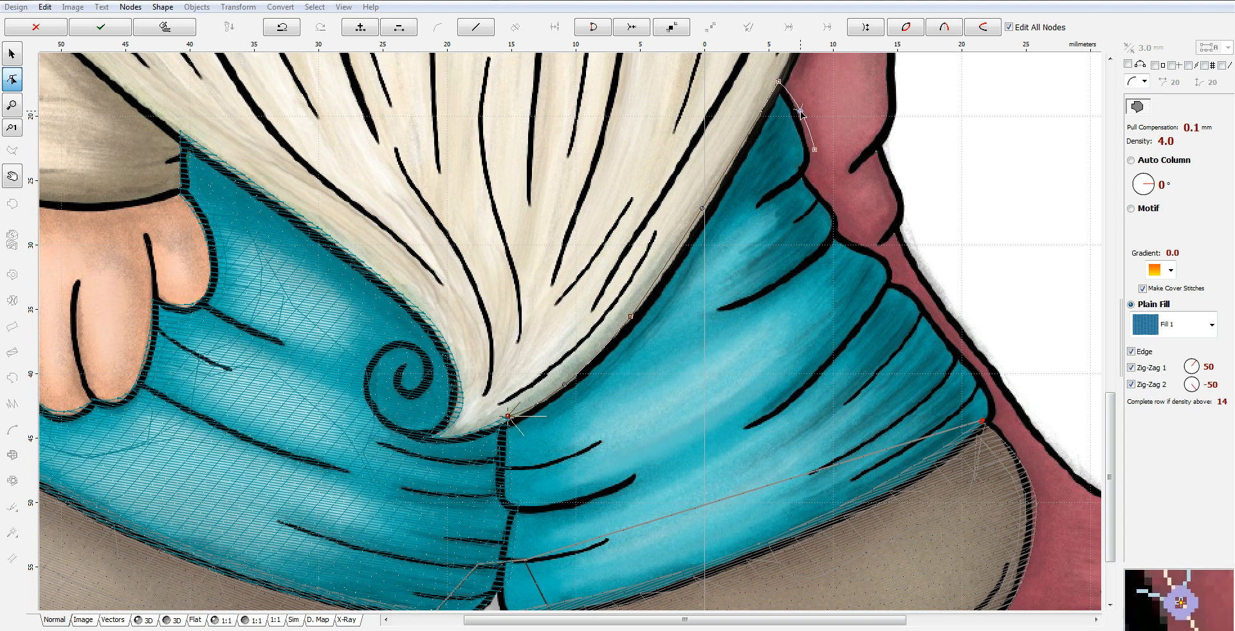
left_click(812, 177)
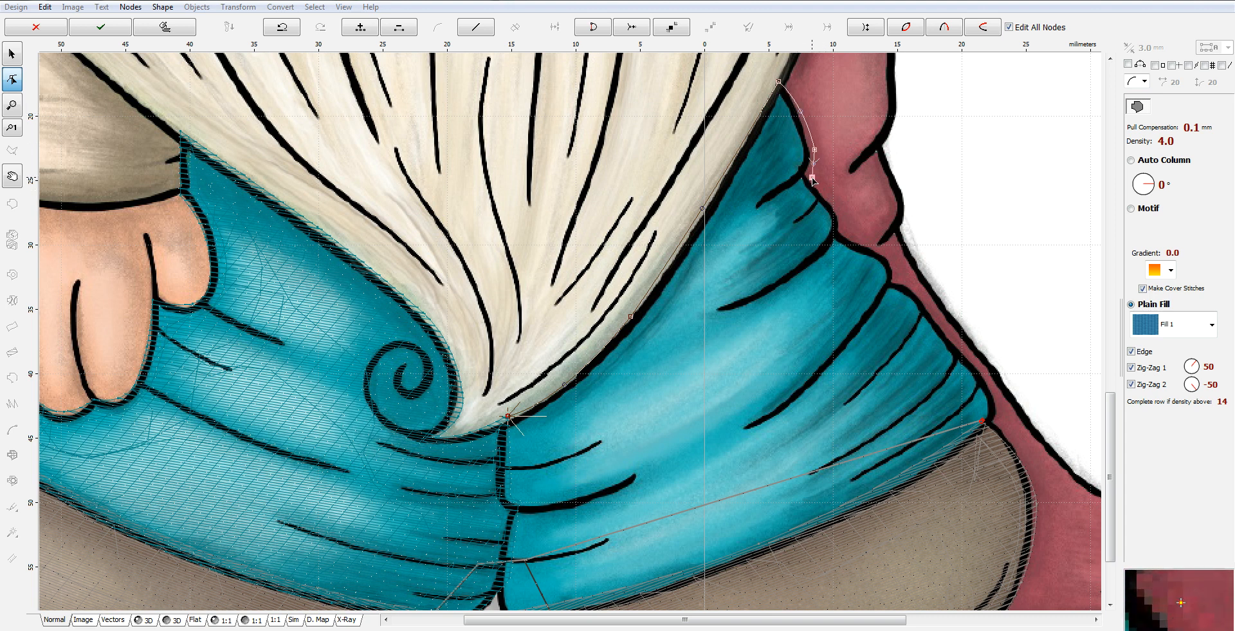
left_click(844, 217)
left_click(844, 234)
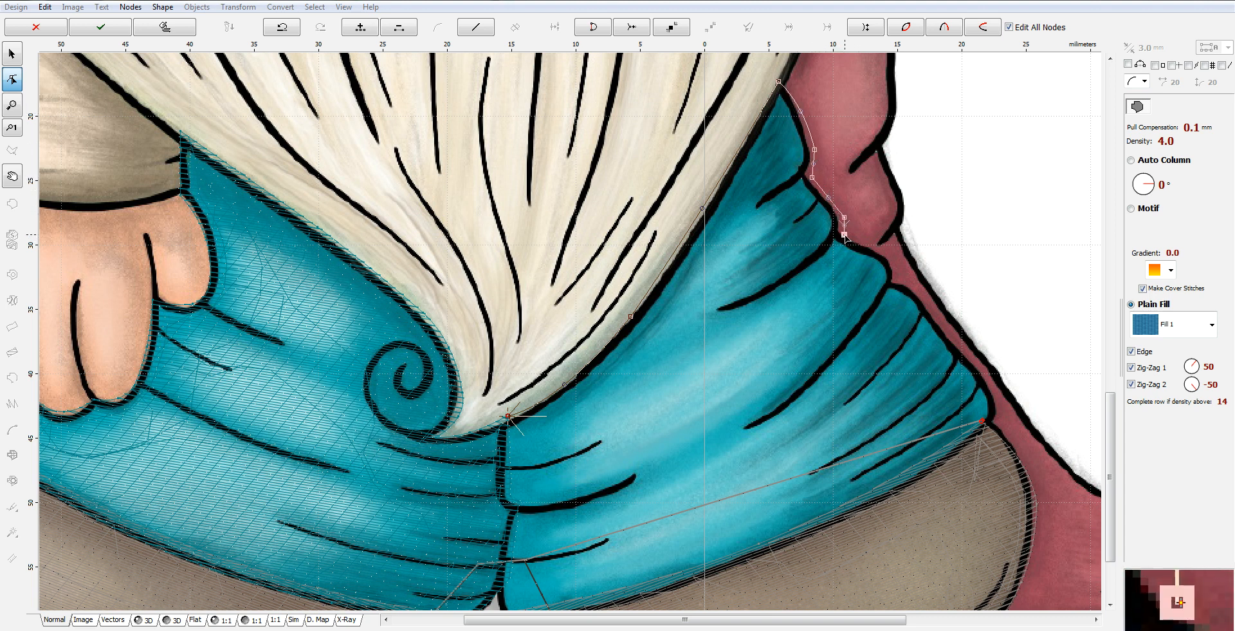
left_click(893, 260)
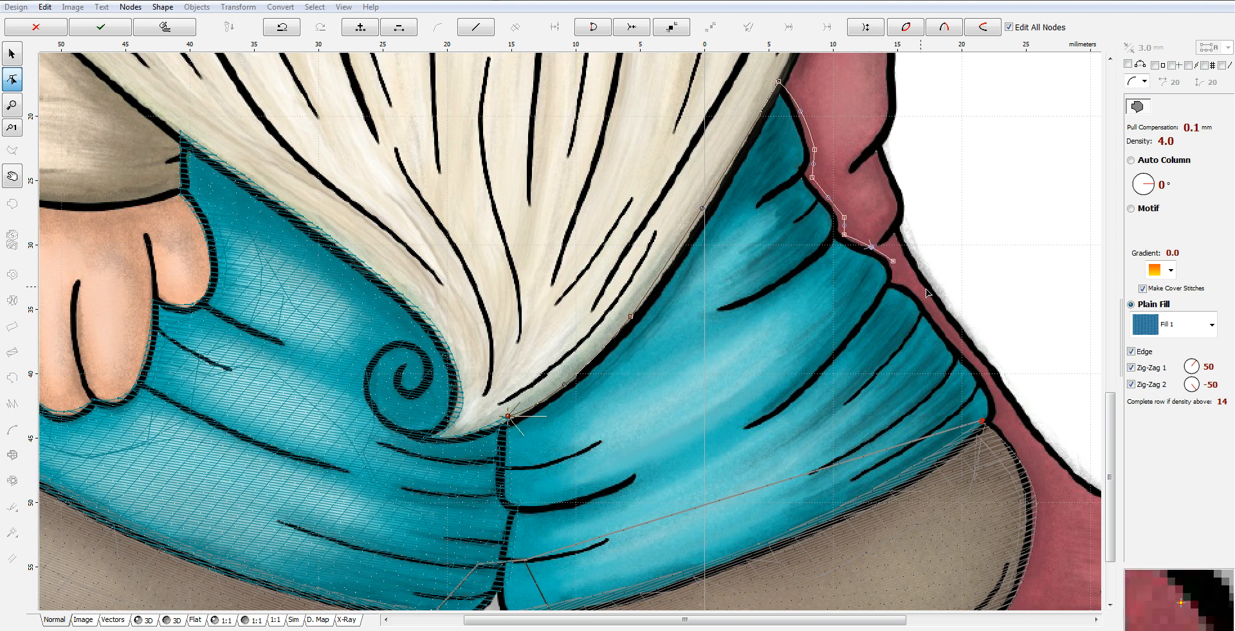
left_click(892, 279)
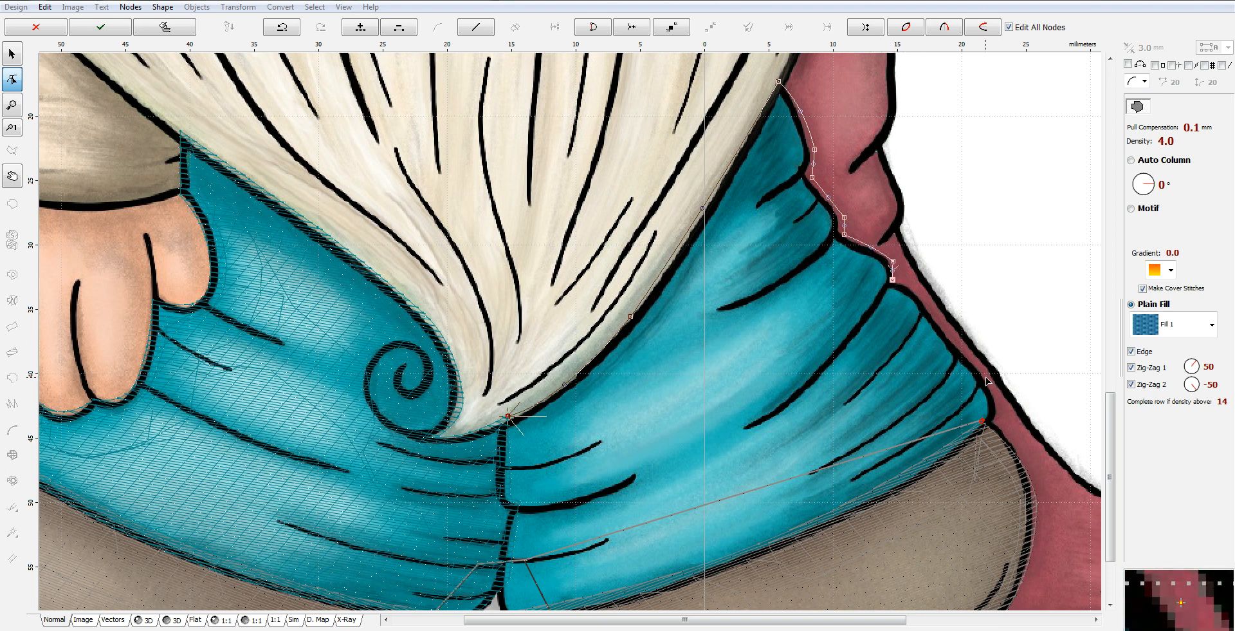
left_click_drag(951, 336, 921, 296)
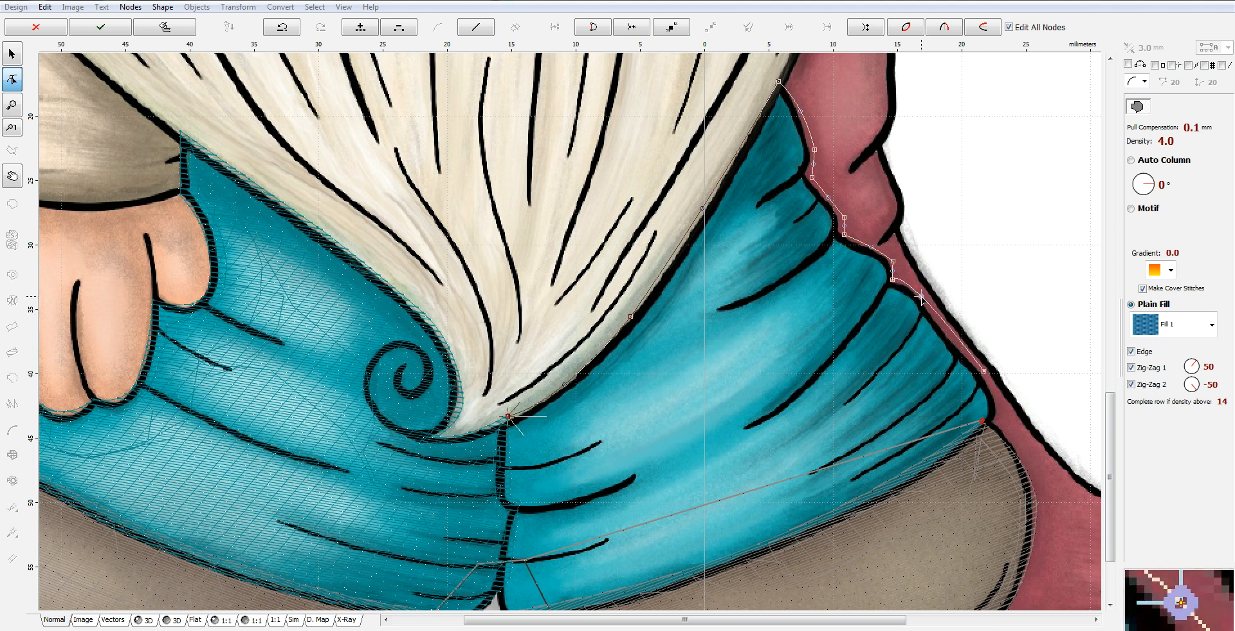
Complete the right leg outline around the outer corner, along the shoe's upper edge and up the centre seam to the beard.
left_click(997, 424)
left_click_drag(995, 413, 998, 405)
left_click(853, 515)
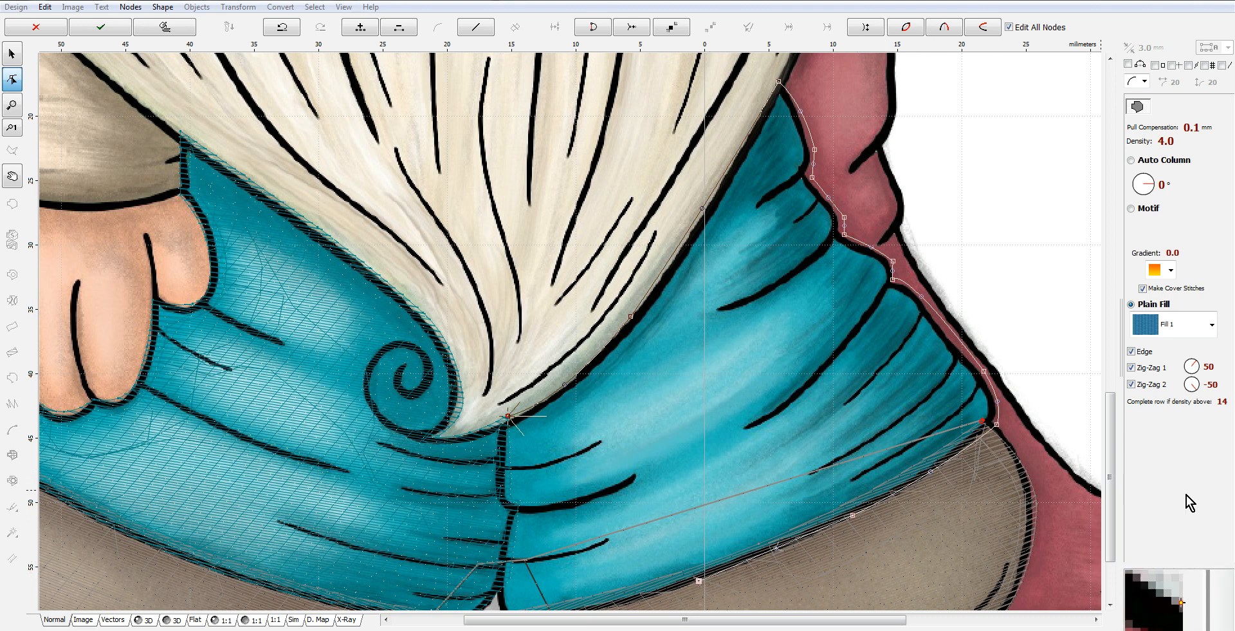
left_click_drag(1111, 467, 1108, 492)
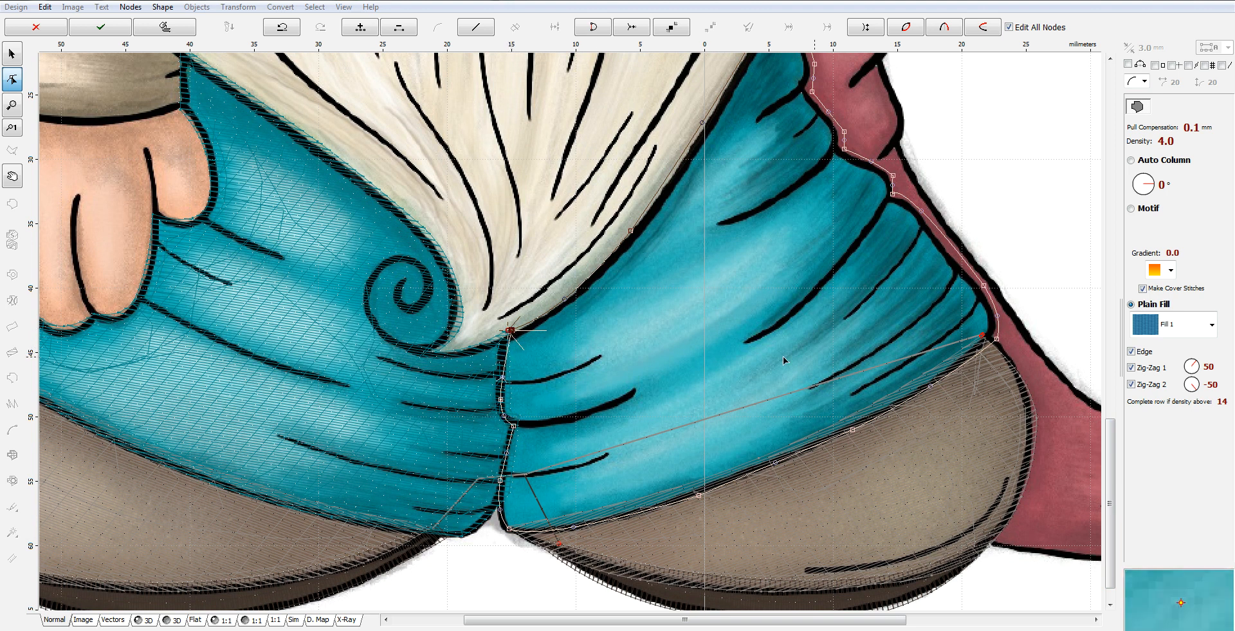
Turn off the Zig-Zag 2 underlay for the right leg, set its fill angle to -171°, and generate the stitches.
left_click(1151, 385)
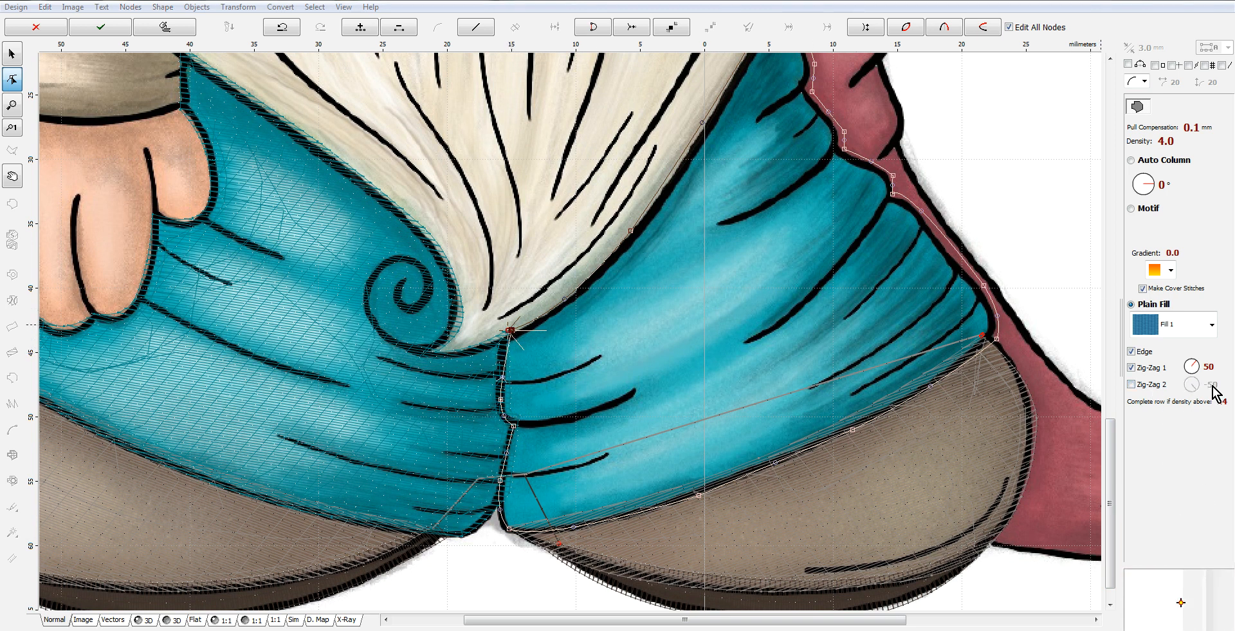
mouse_move(1153, 183)
left_mouse_down()
mouse_move(1136, 182)
mouse_move(1145, 173)
mouse_move(1137, 193)
left_mouse_up()
scroll(1175, 184, "down", 1)
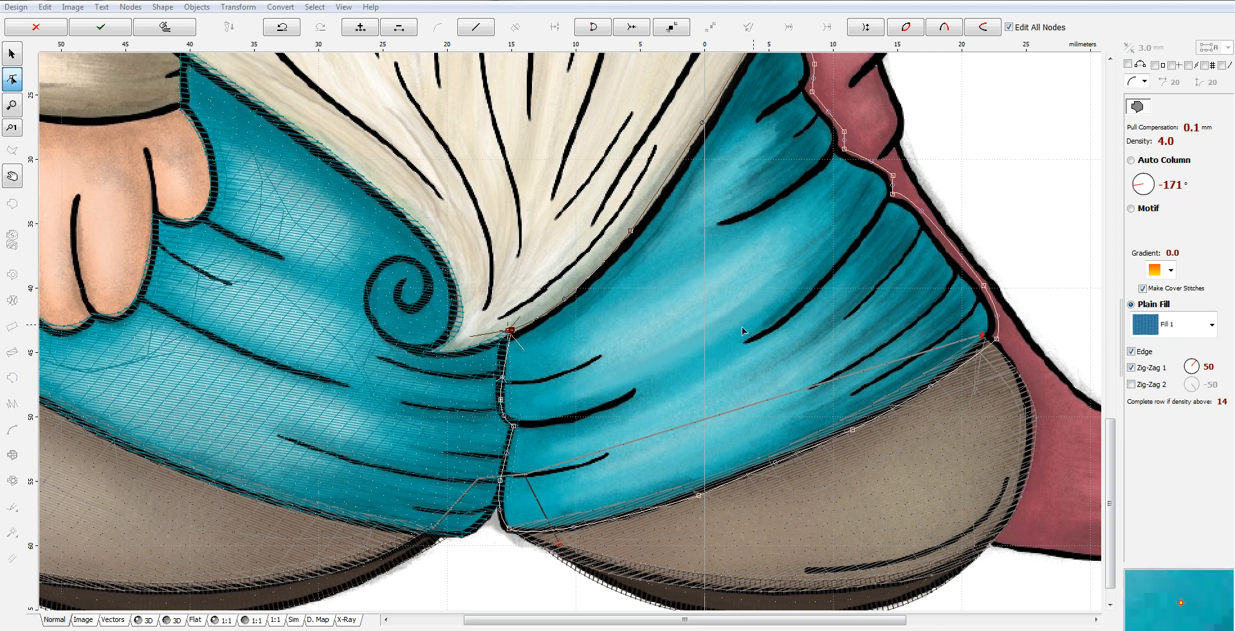
right_click(824, 319)
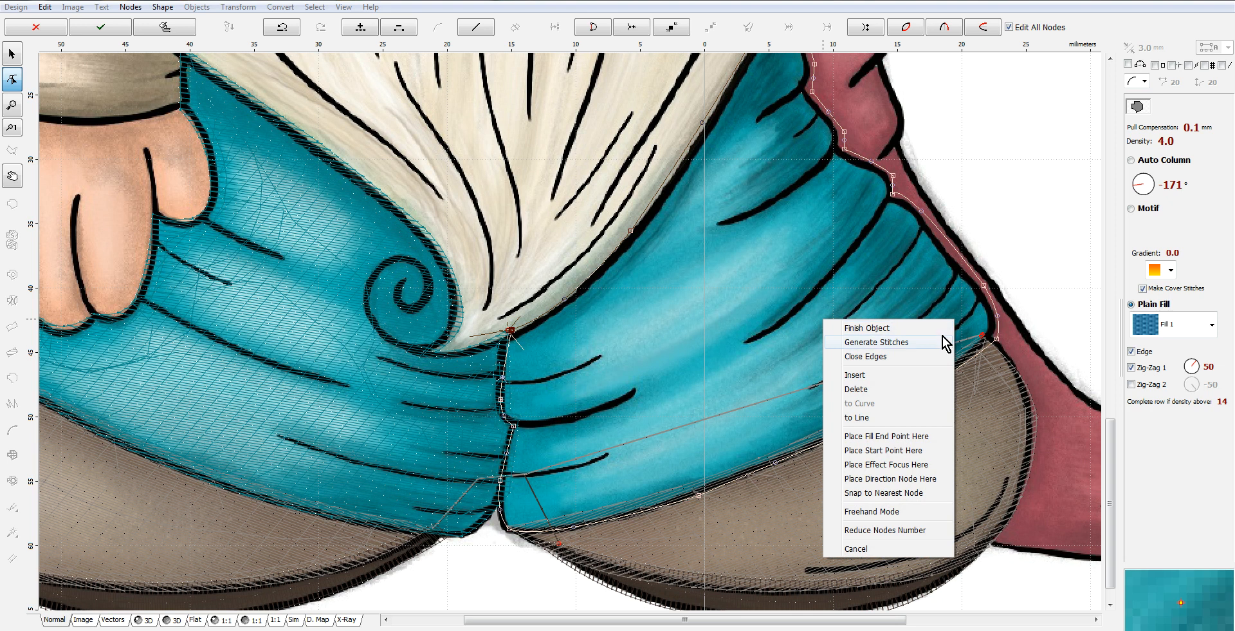
left_click(938, 341)
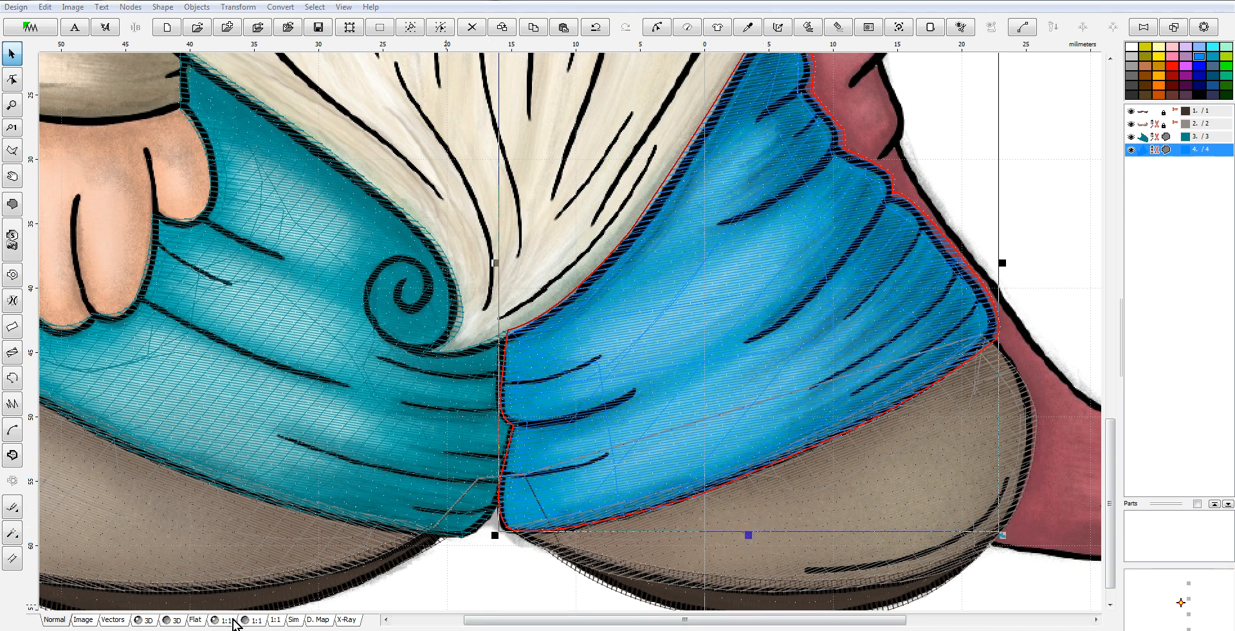
Show the stitches in 3D and assign both trouser legs the Marathon Polyester catalog thread colour 2217 J. Turquoise.
left_click(147, 620)
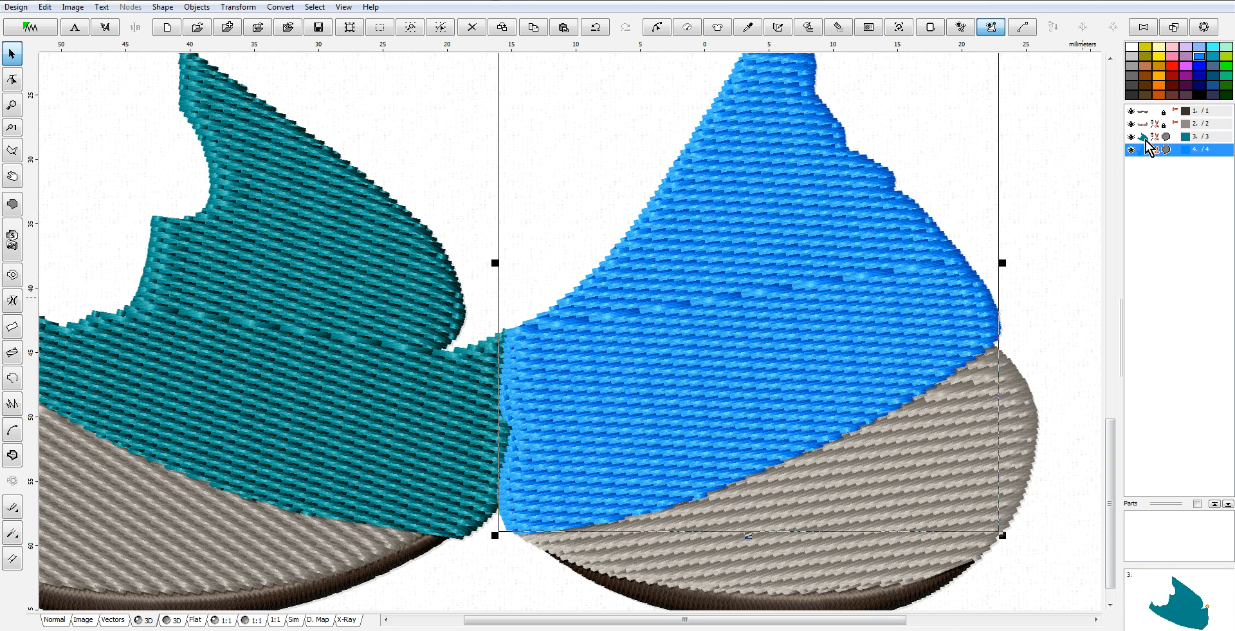
left_click(1146, 137)
right_click(1146, 138)
mouse_move(1137, 222)
left_click(995, 271)
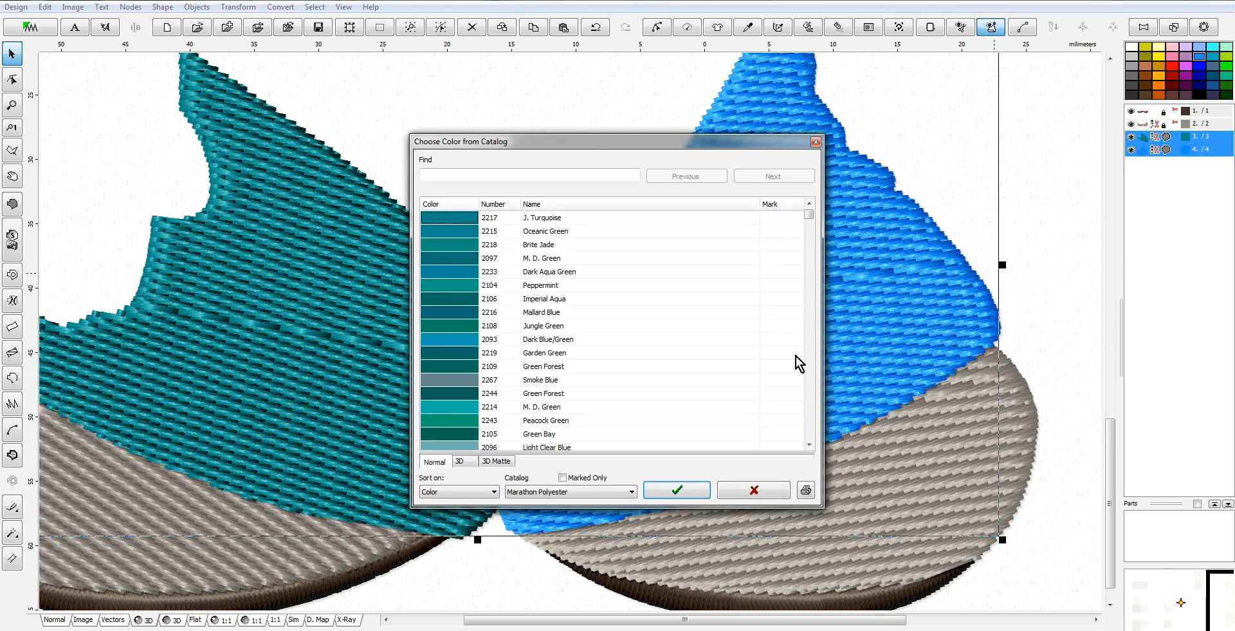
left_click(677, 491)
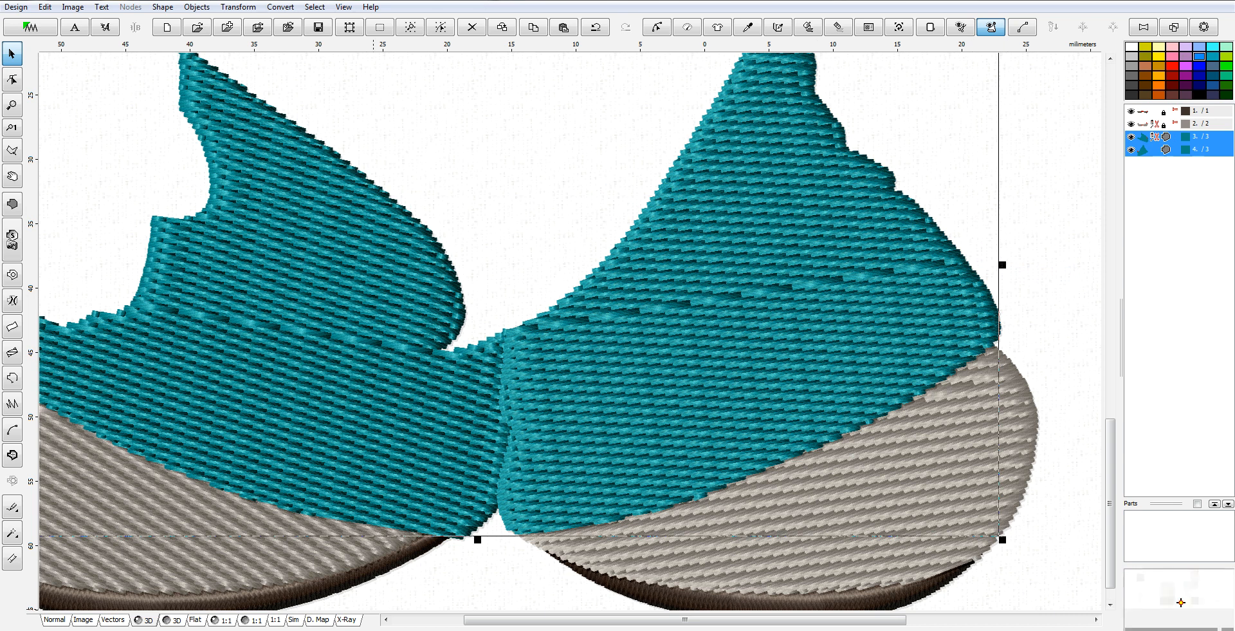
Inspect both trouser legs' stitches in the 3D view, and return to the normal view around the left leg.
scroll(839, 422, "down", 1)
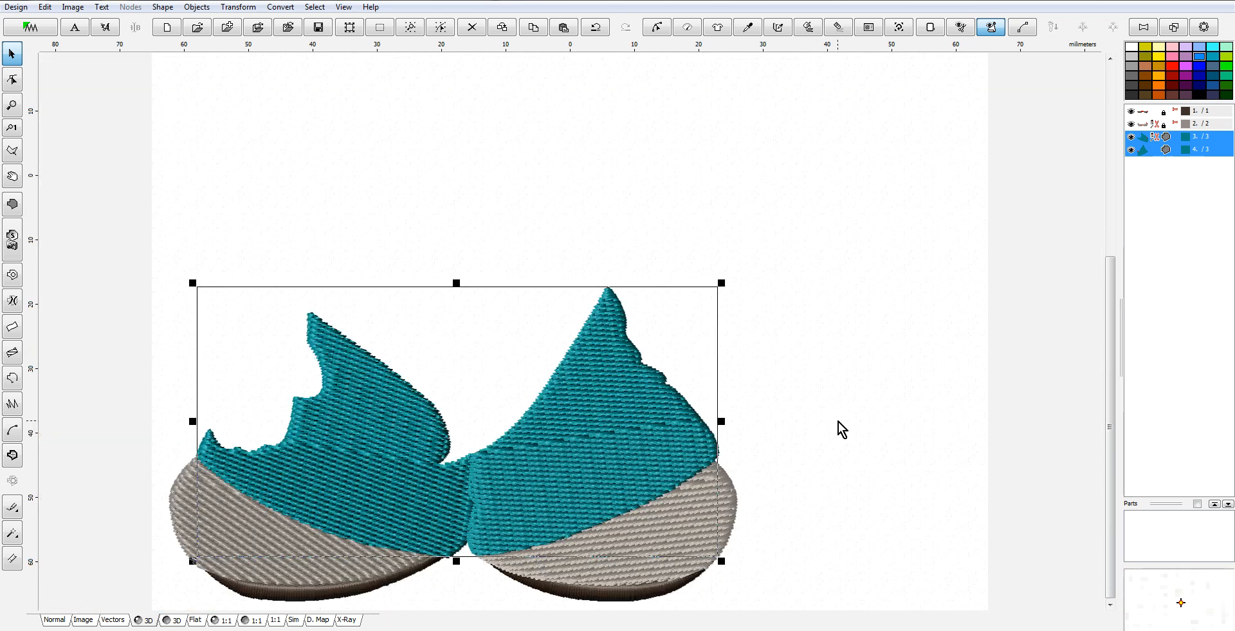
scroll(770, 425, "up", 1)
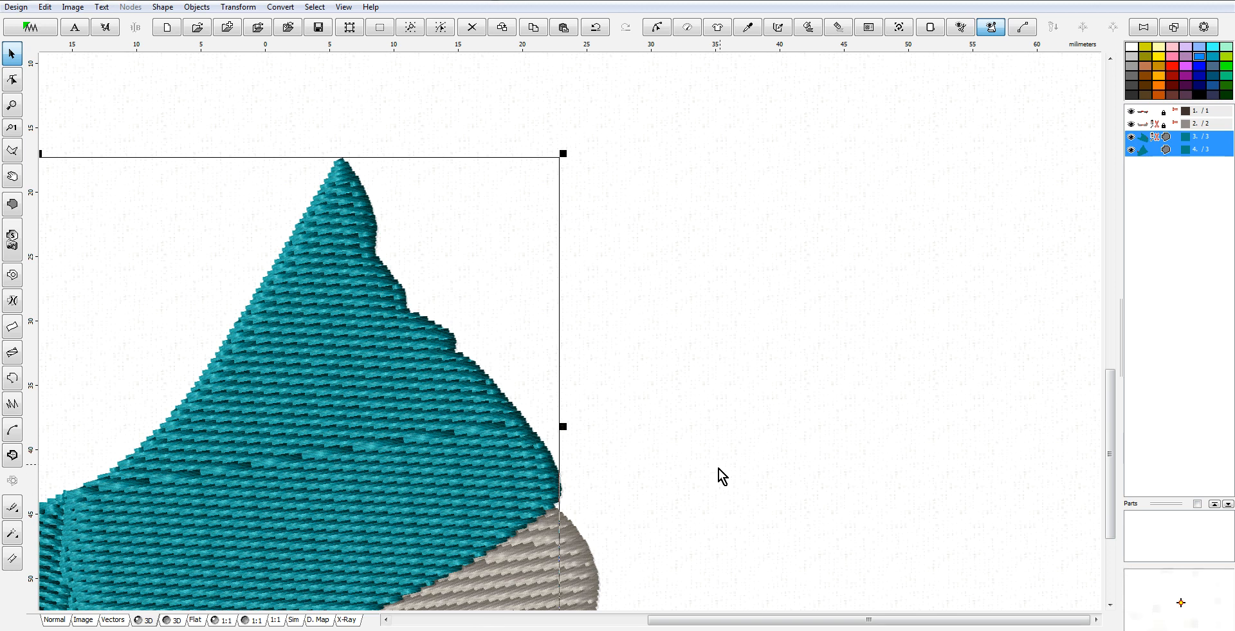
left_click(56, 621)
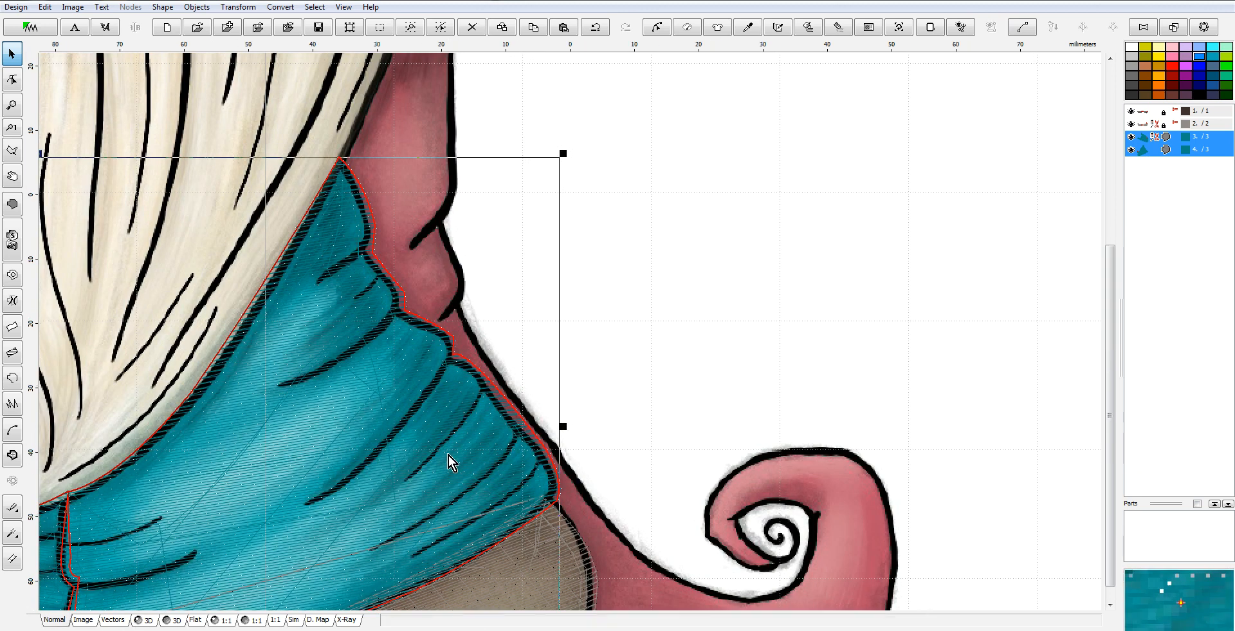
scroll(449, 457, "down", 1)
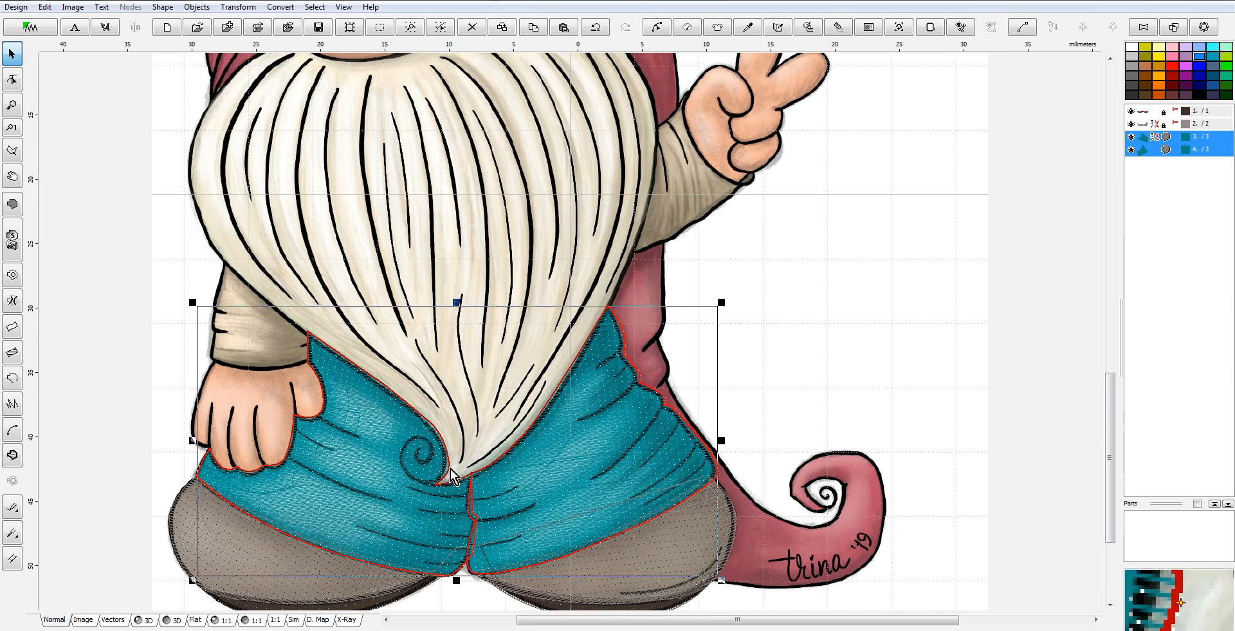
scroll(458, 477, "up", 1)
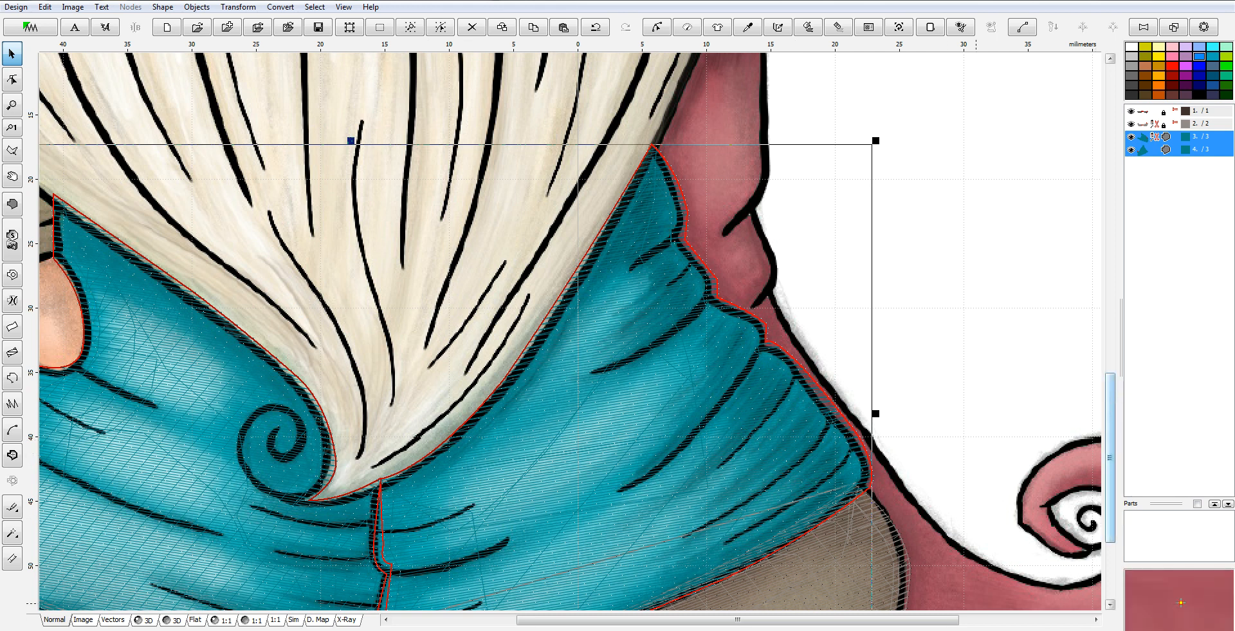
left_click_drag(817, 622, 691, 623)
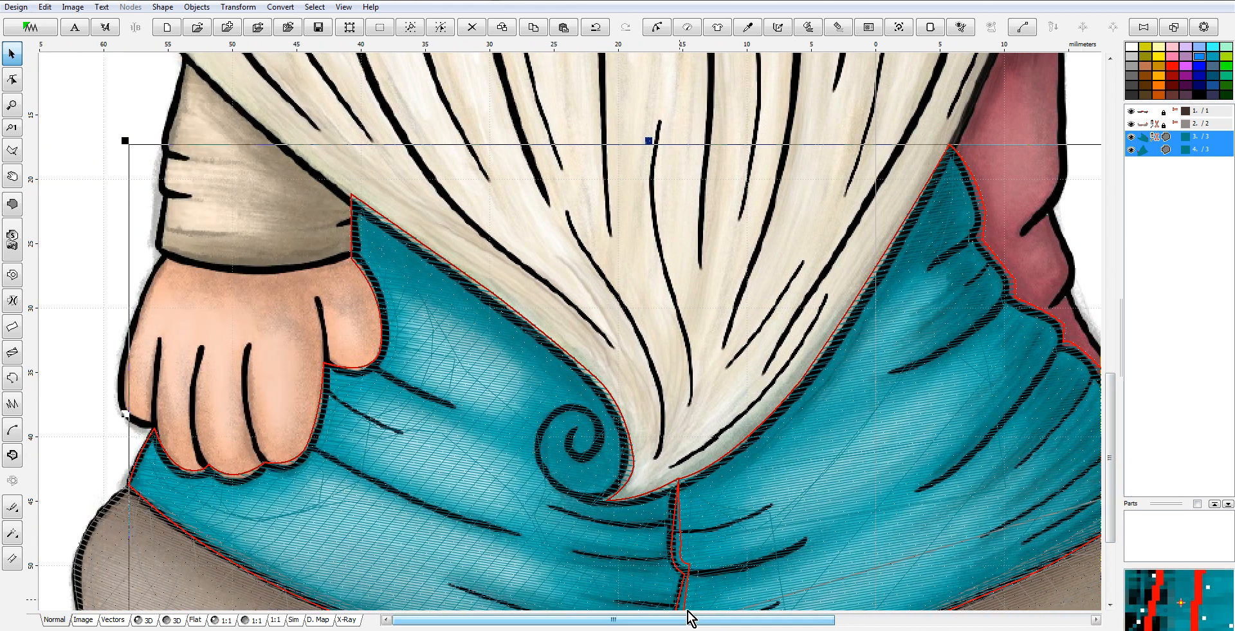
Start a new fill shape for the left leg's light highlight, tracing its uppermost lobe between the beard and the first fold line.
left_click(13, 203)
left_click(441, 307)
left_click(404, 294)
left_click(510, 359)
left_click(507, 409)
left_click_drag(510, 385, 523, 390)
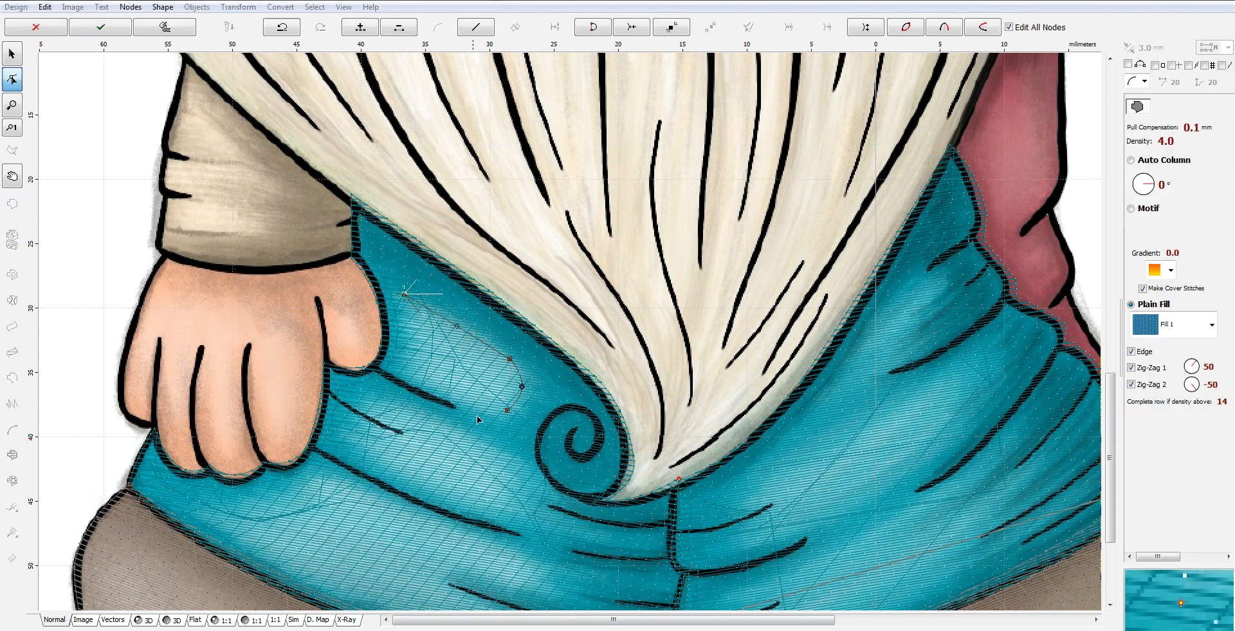
left_click(413, 400)
Trace the highlight's middle and lower lobes with curved ends around the fold lines below the beard spiral.
left_click(522, 459)
left_click(507, 517)
left_click_drag(514, 488, 524, 496)
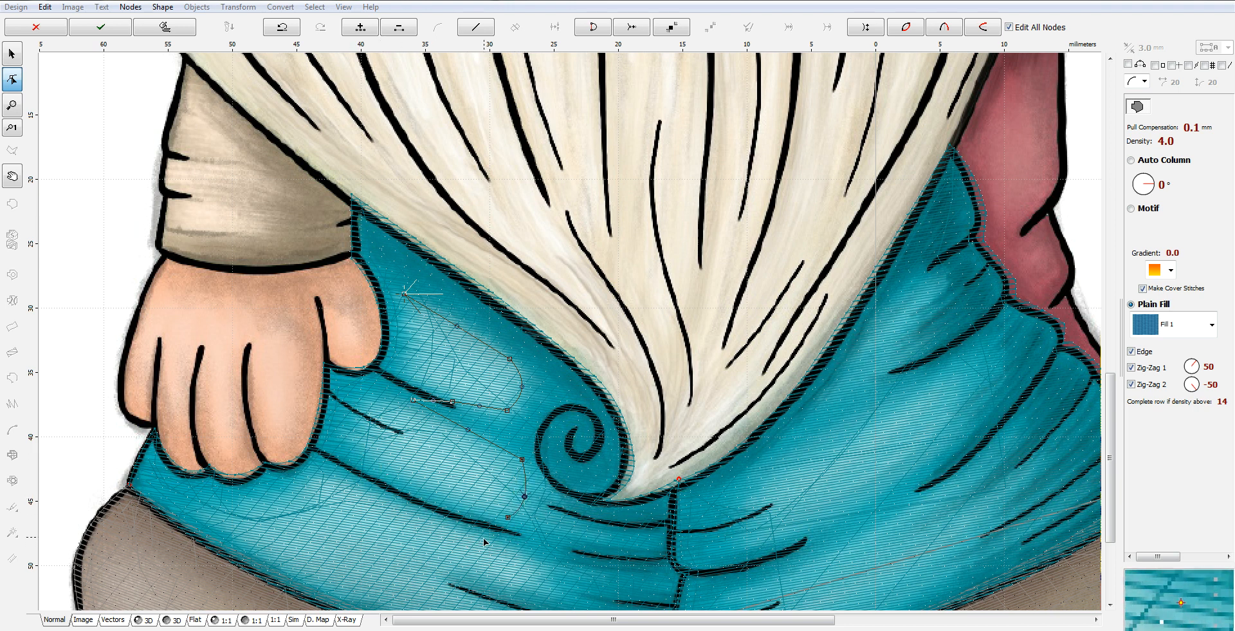
left_click(470, 517)
left_click(539, 568)
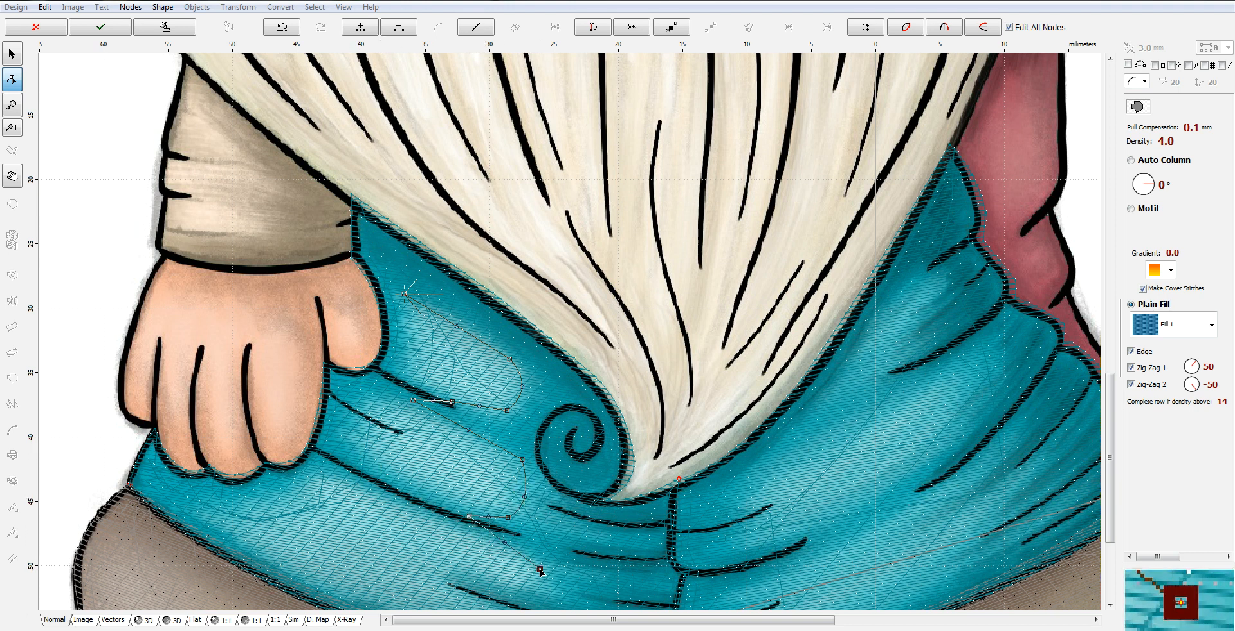
left_click_drag(509, 545, 520, 546)
left_click(461, 585)
left_click_drag(504, 581, 513, 592)
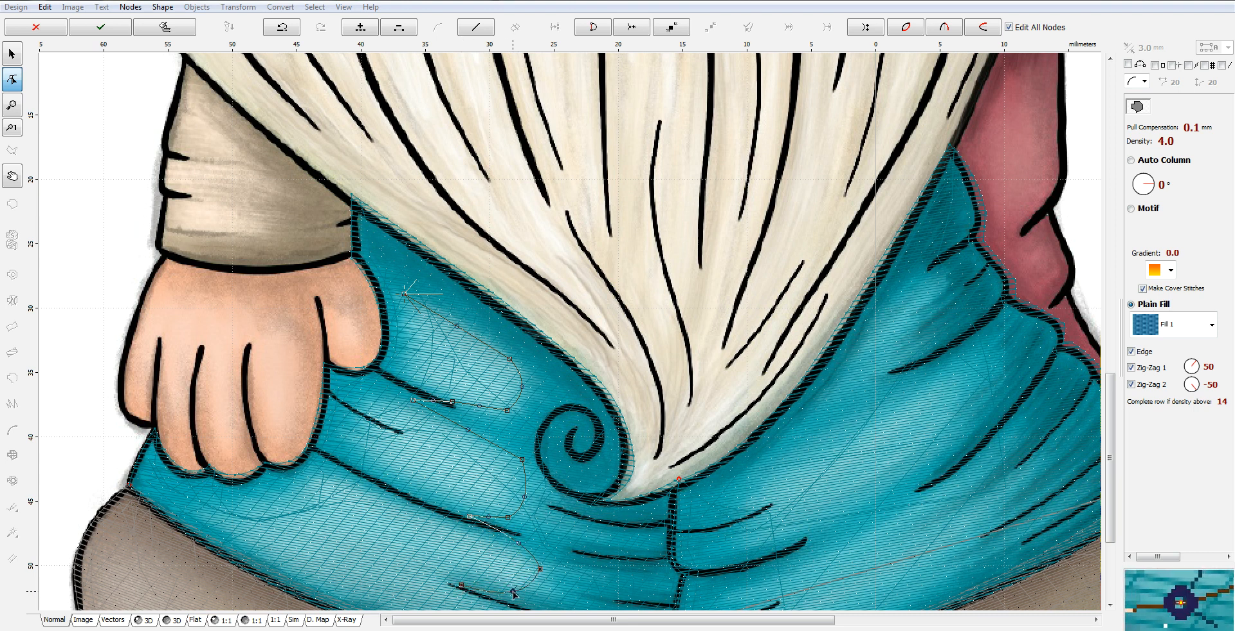
Trace the highlight's lower edge back towards the shoe, then curve up beside the hand and close the outline at its start.
left_click(214, 519)
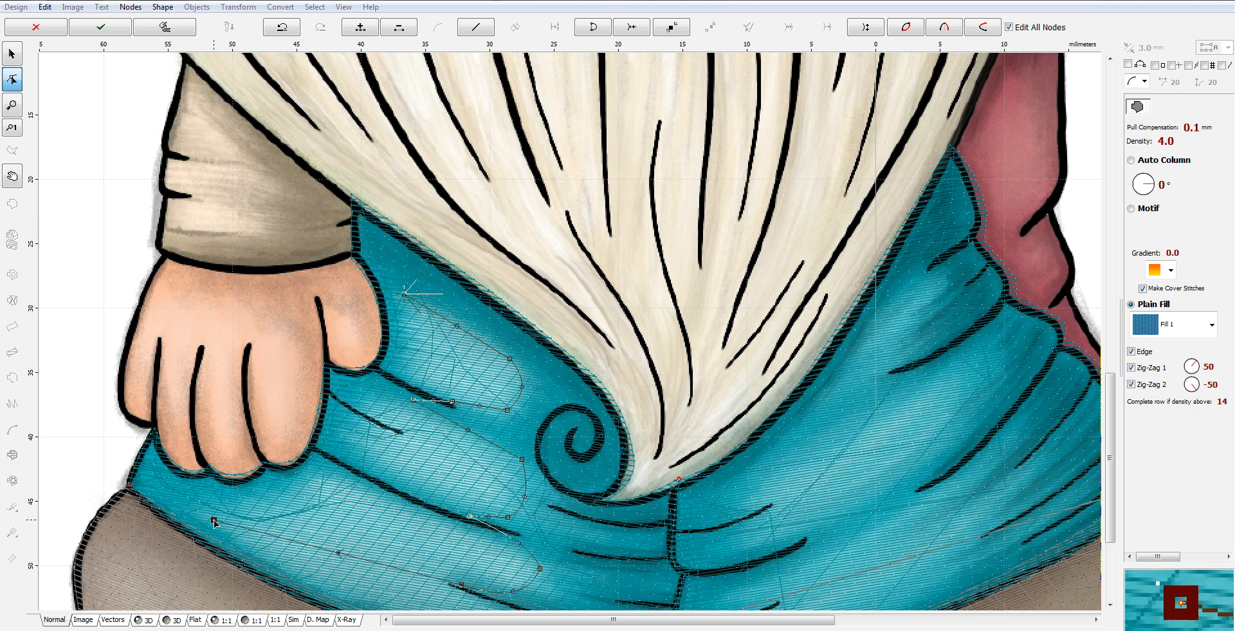
left_click_drag(338, 552, 324, 581)
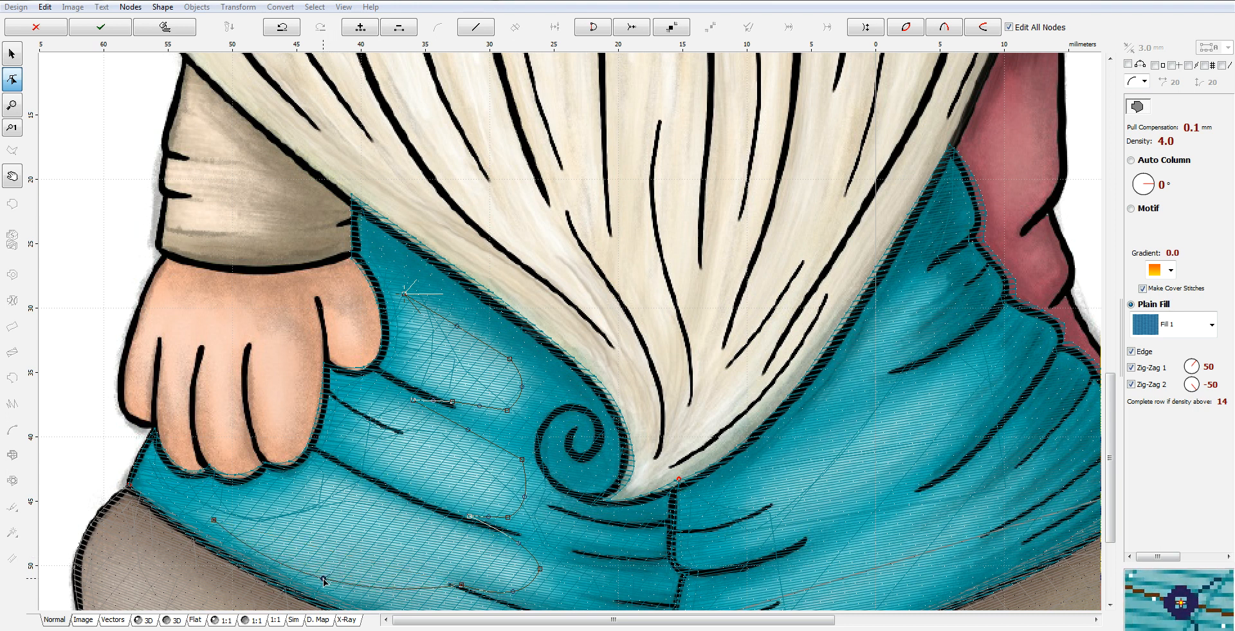
left_click(342, 480)
left_click_drag(288, 500, 294, 513)
left_click(350, 410)
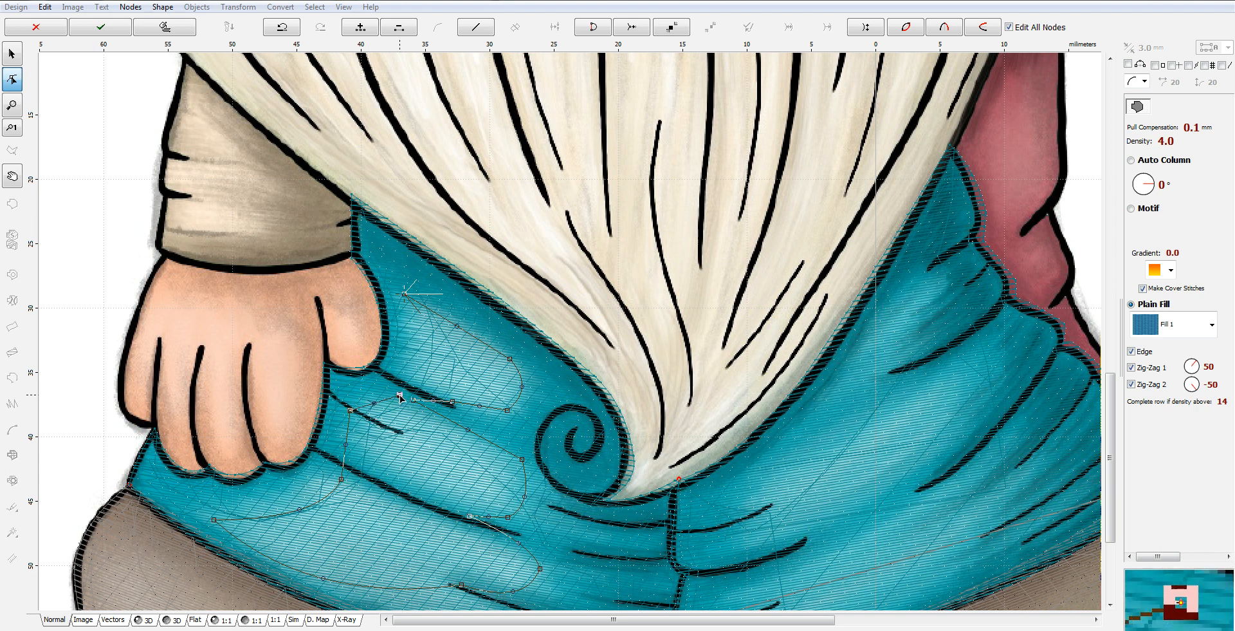
left_click_drag(370, 413, 383, 412)
left_click_drag(344, 446, 354, 452)
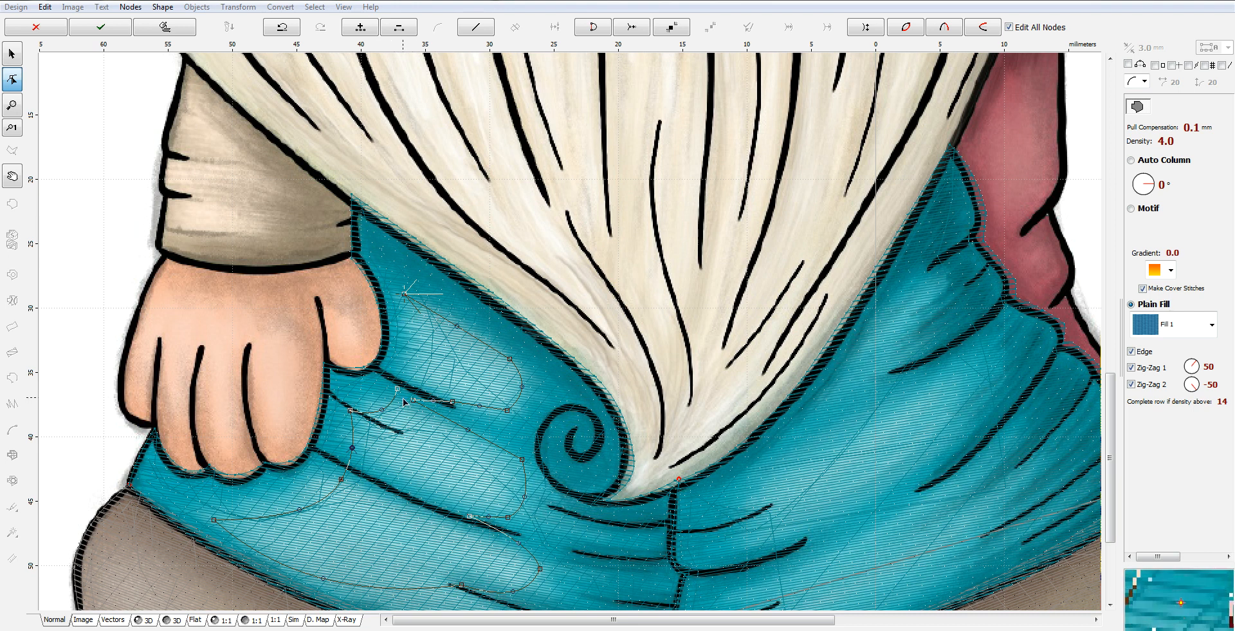
left_click(404, 293)
left_click_drag(401, 359, 425, 351)
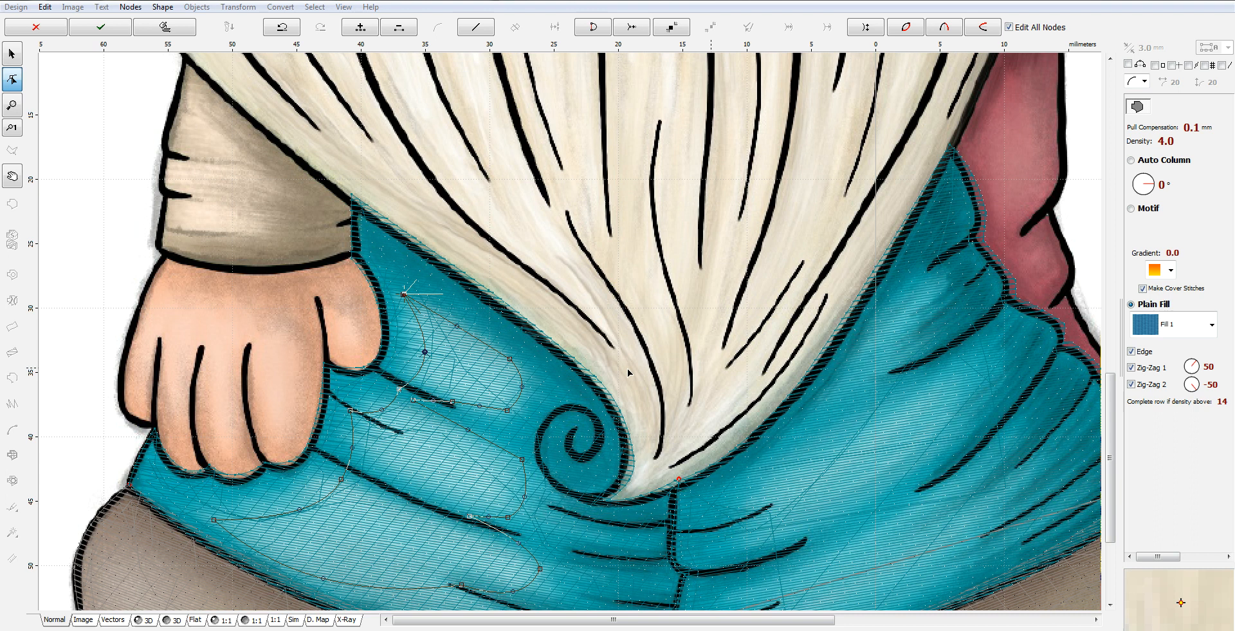
Turn off the edge and both zig-zag underlays for the left leg's highlight fill, and set its density to 8.
left_click(1134, 384)
left_click(1144, 368)
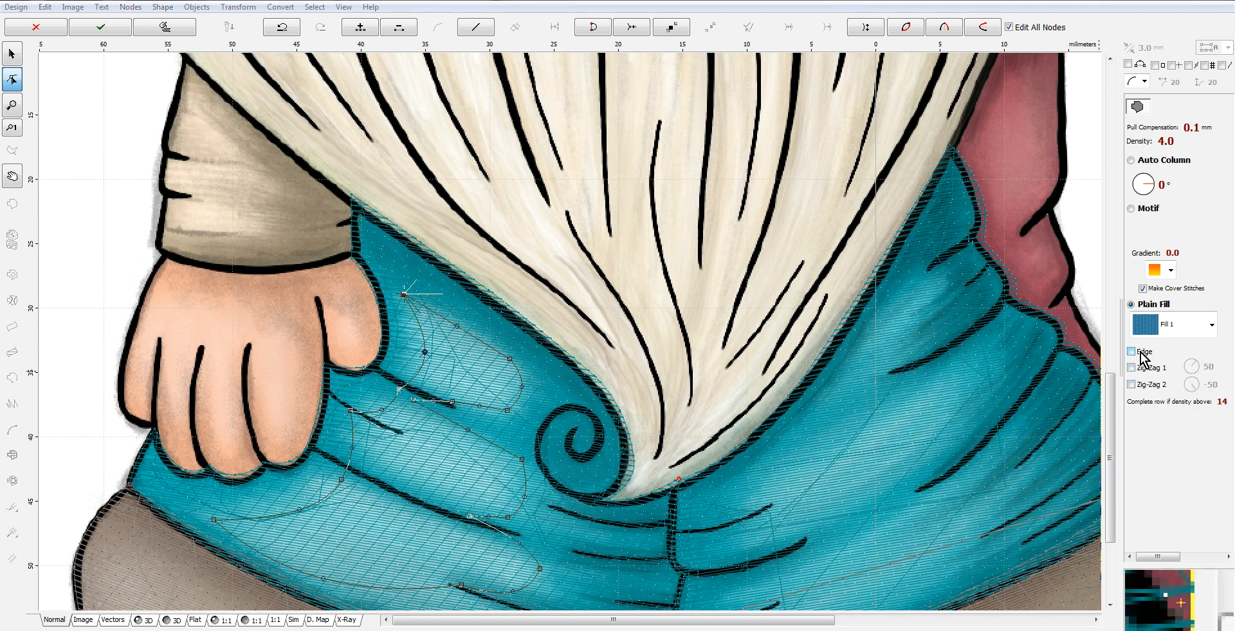
left_click(1137, 142)
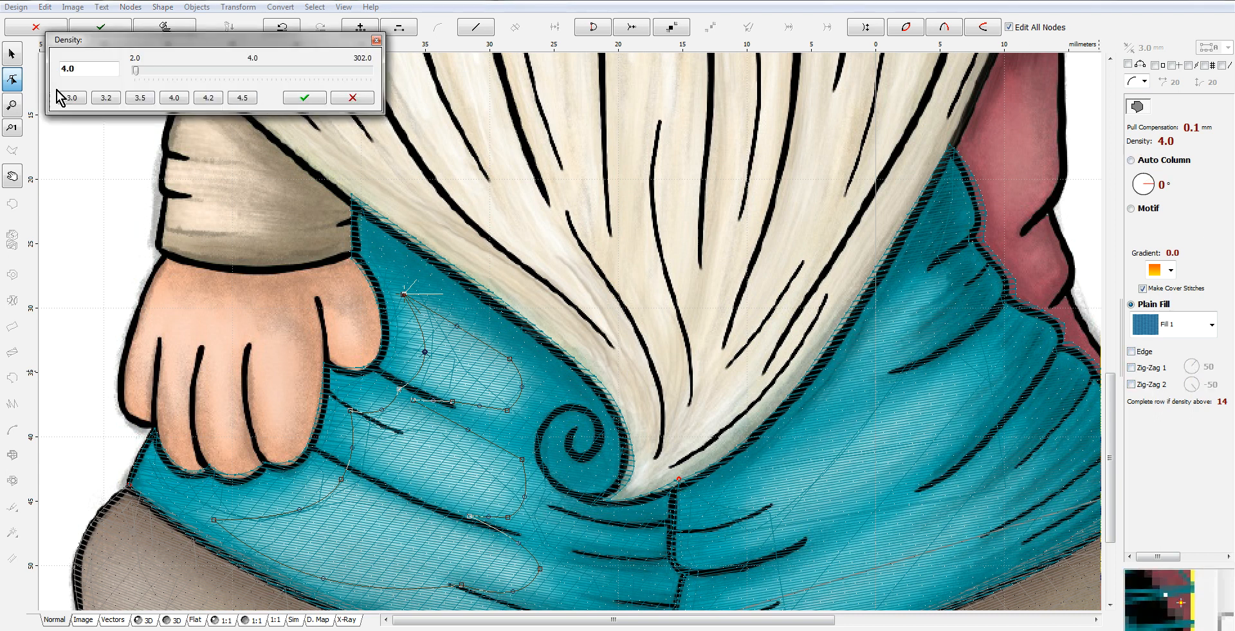
type("8")
left_click(314, 98)
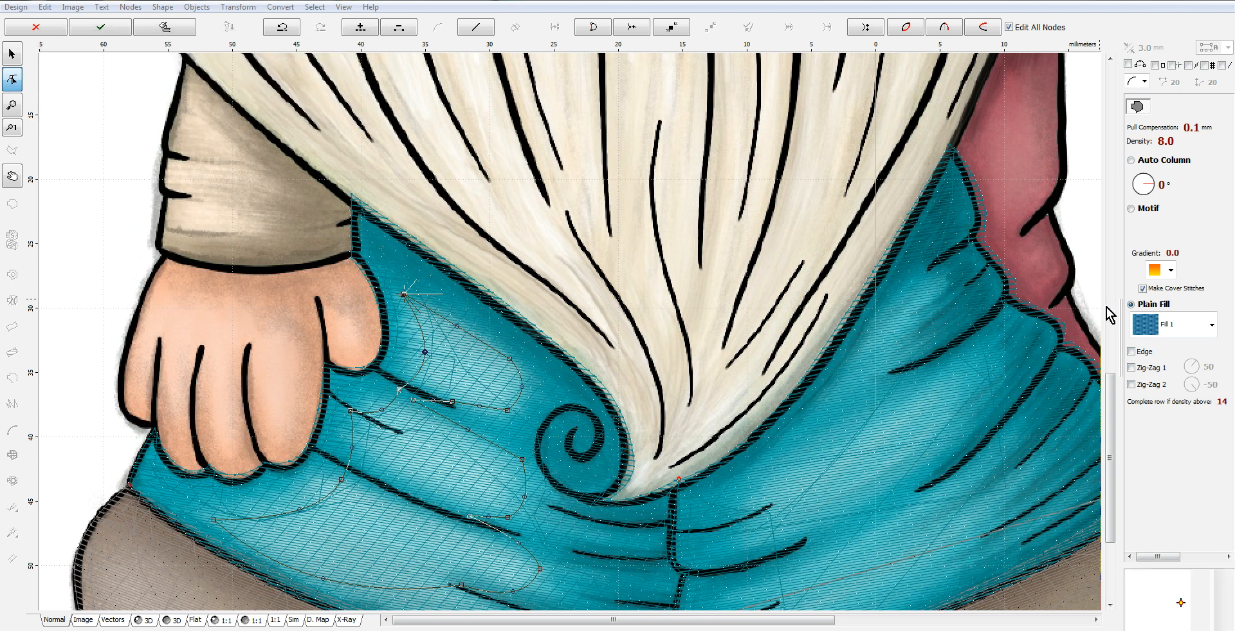
Set the highlight's fill angle to -9°, generate its stitches and show the result in the 3D view.
left_click(1154, 192)
scroll(1171, 187, "up", 1)
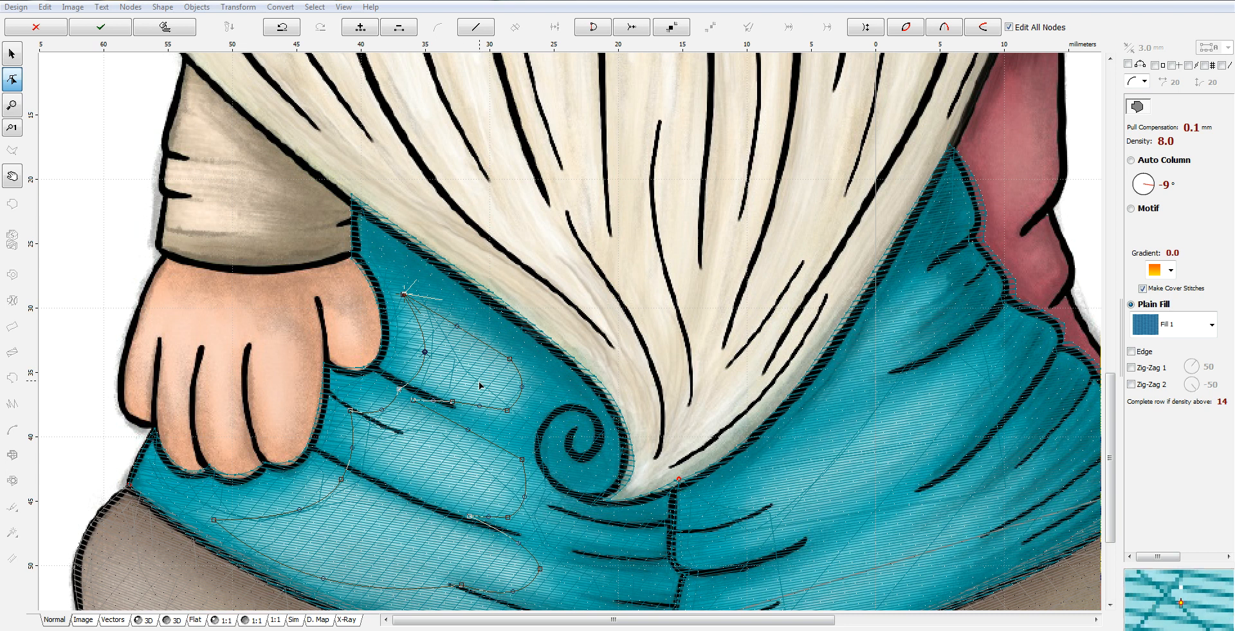
right_click(489, 365)
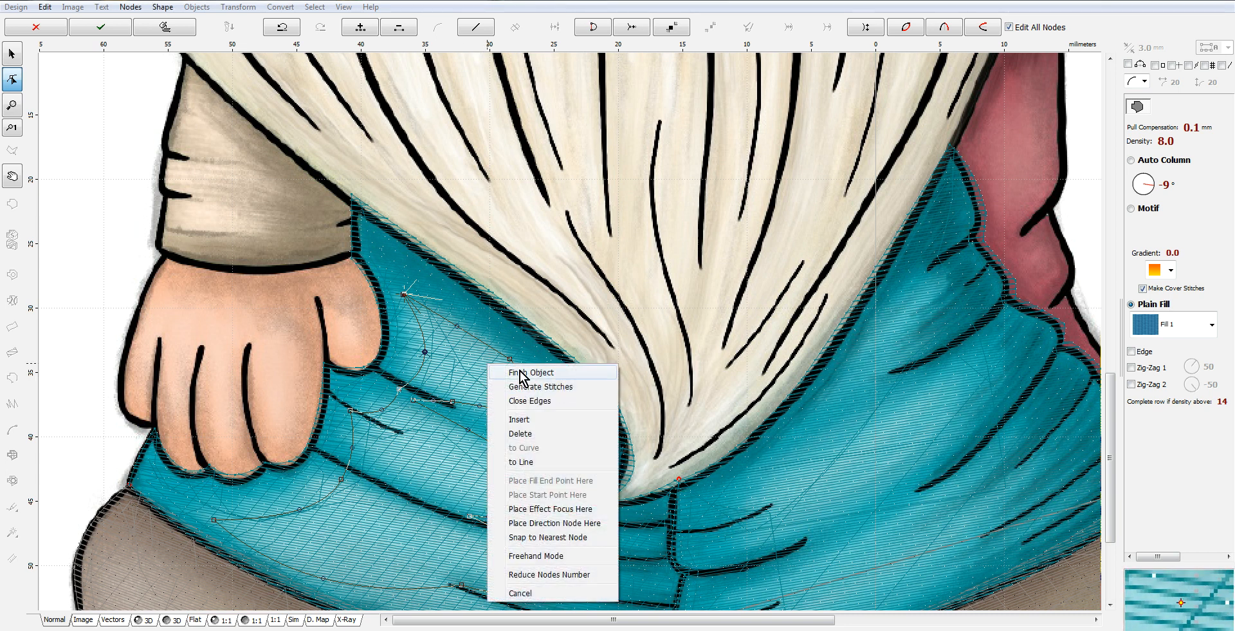
left_click(566, 389)
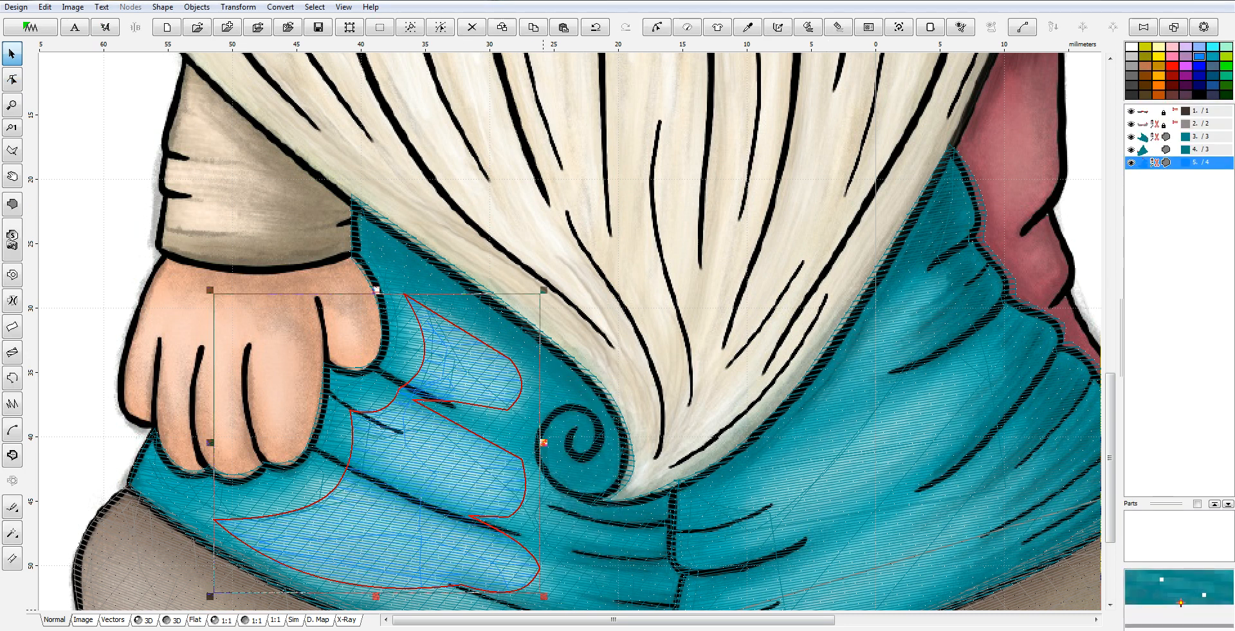
left_click(146, 620)
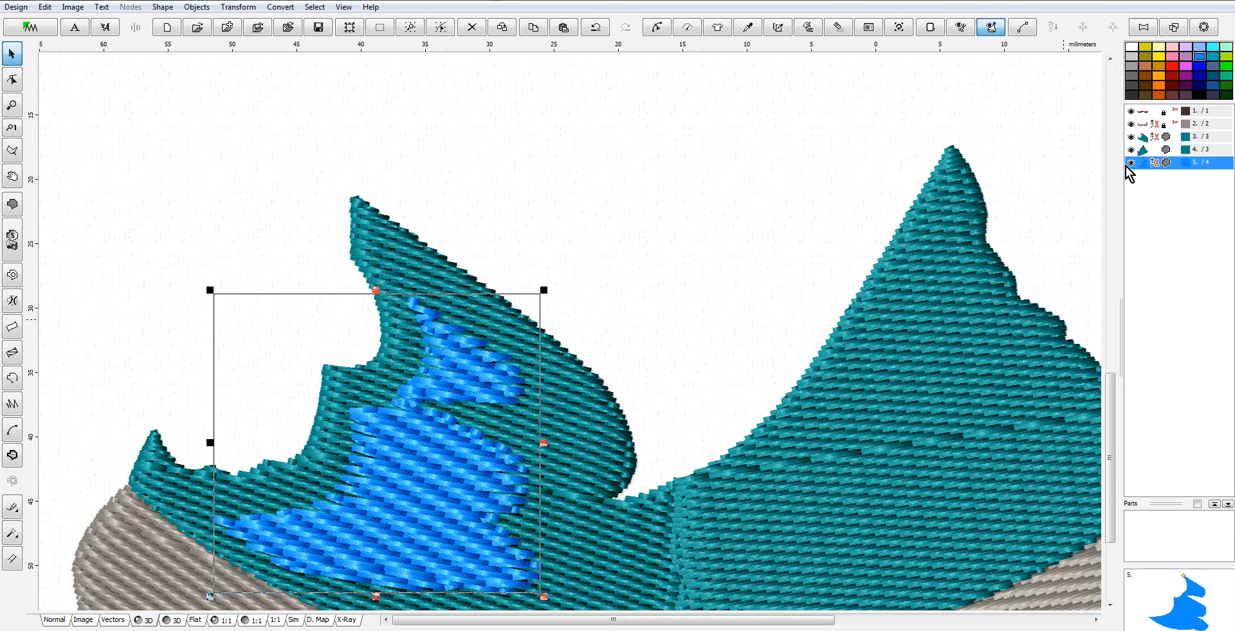
Change the left leg highlight's density to 12 in its parameters and regenerate the stitches.
right_click(1156, 164)
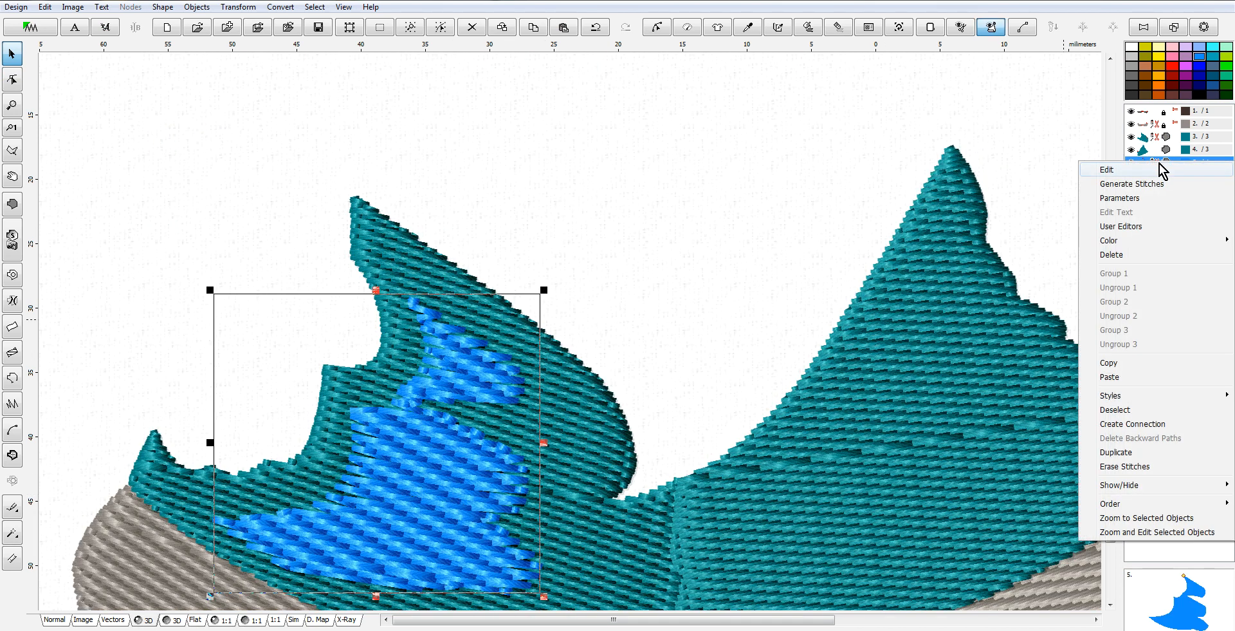
left_click(1146, 202)
left_click(1033, 48)
type("12")
left_click(321, 114)
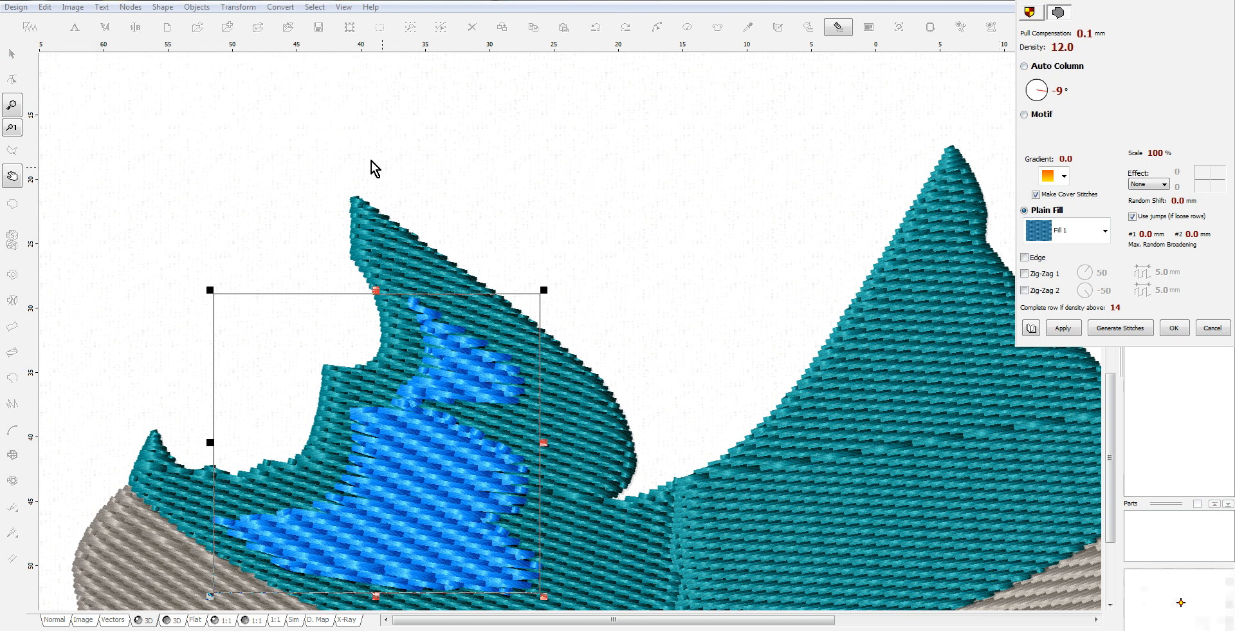
left_click(1123, 330)
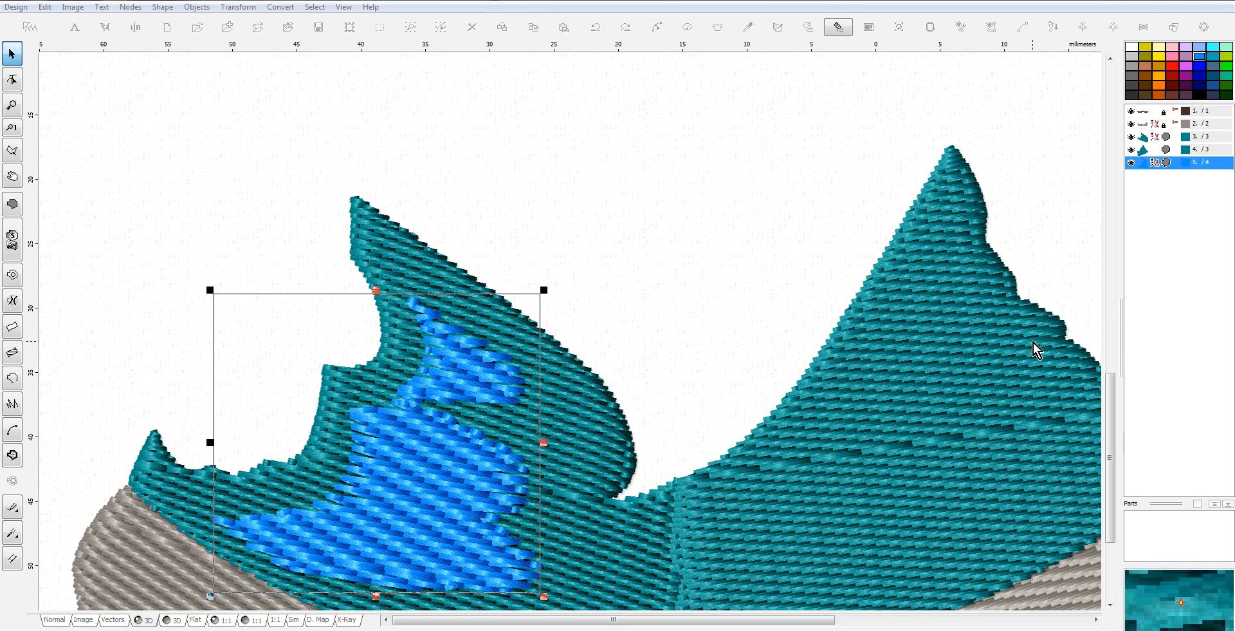
scroll(777, 371, "down", 1)
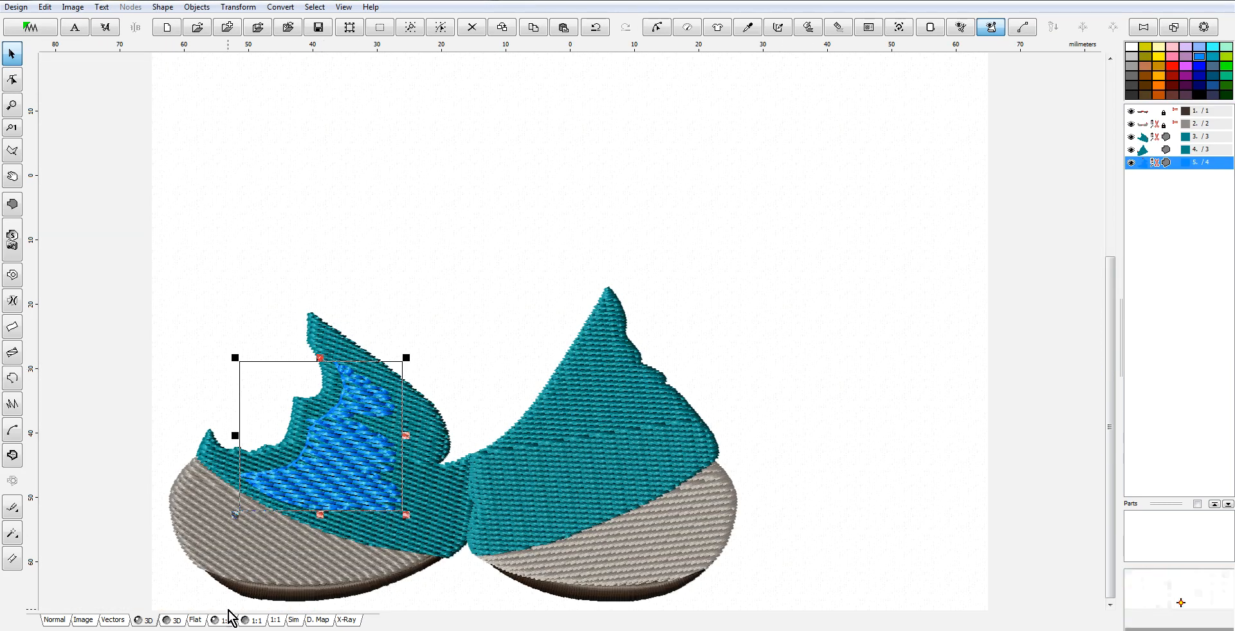
Recolour the left leg's highlight with a light aqua picked from the artwork, and check the result in the 3D view.
left_click(55, 619)
scroll(347, 495, "up", 1)
scroll(368, 487, "up", 1)
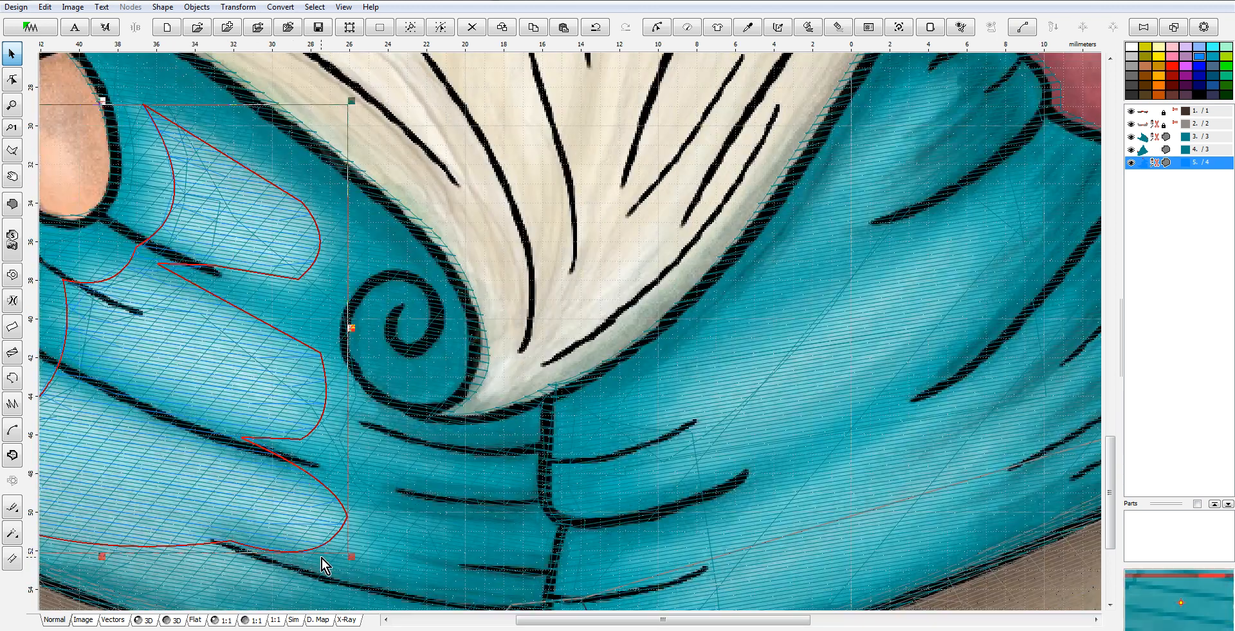
right_click(1145, 165)
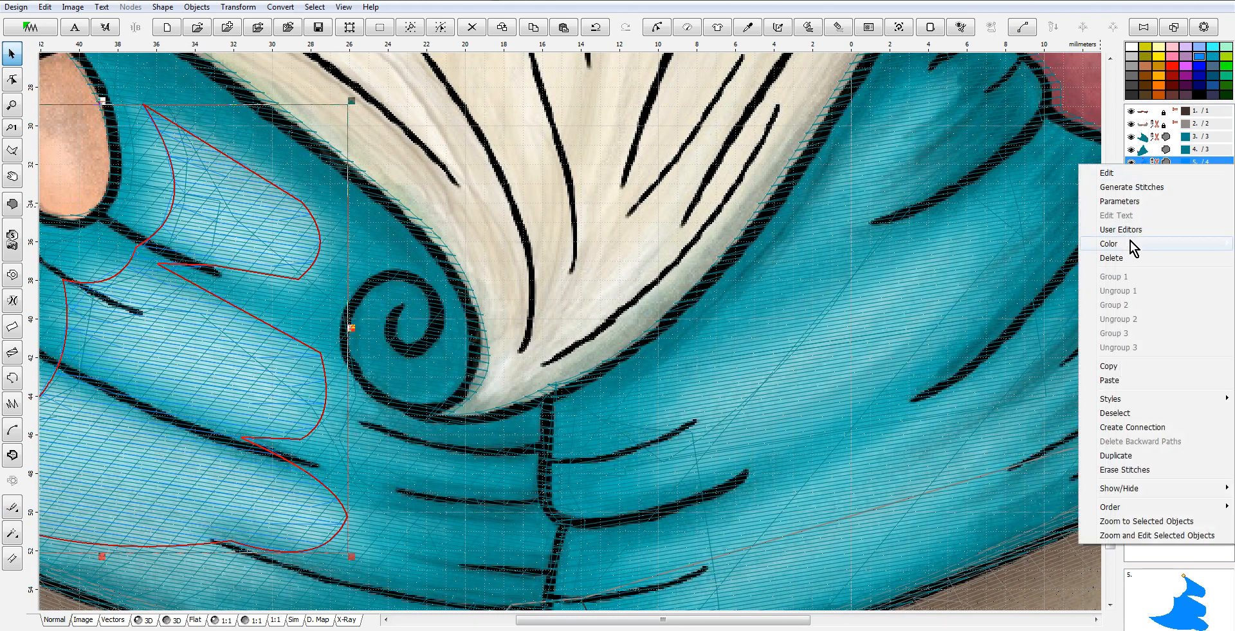
mouse_move(1129, 247)
left_click(1002, 257)
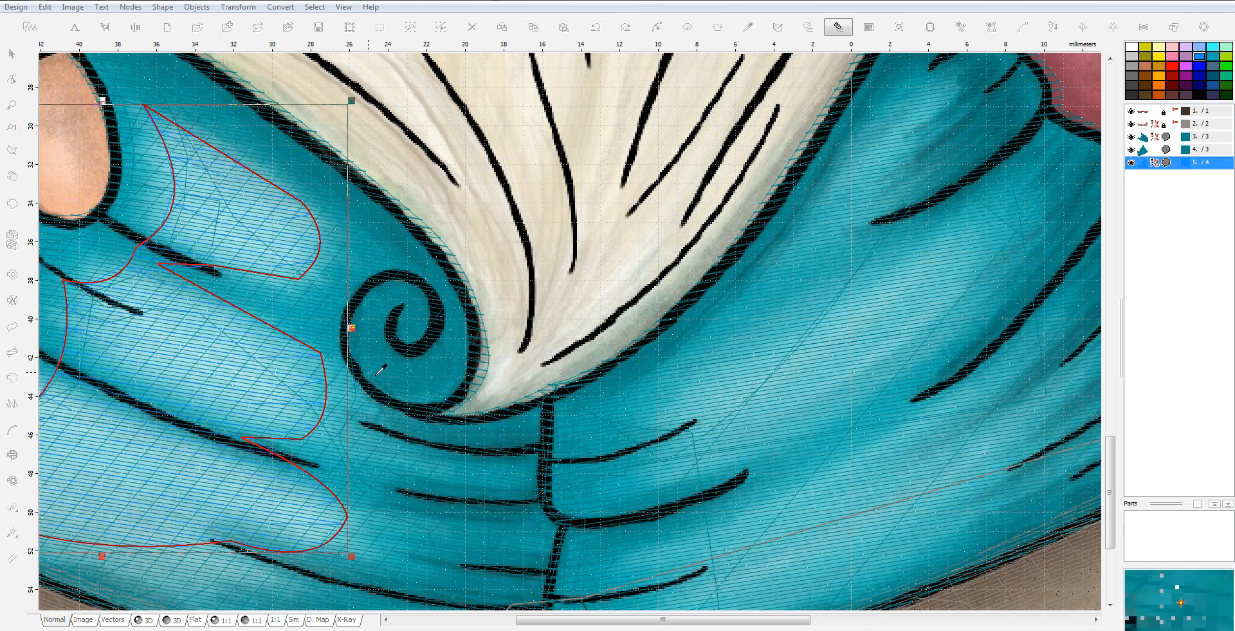
key("Escape")
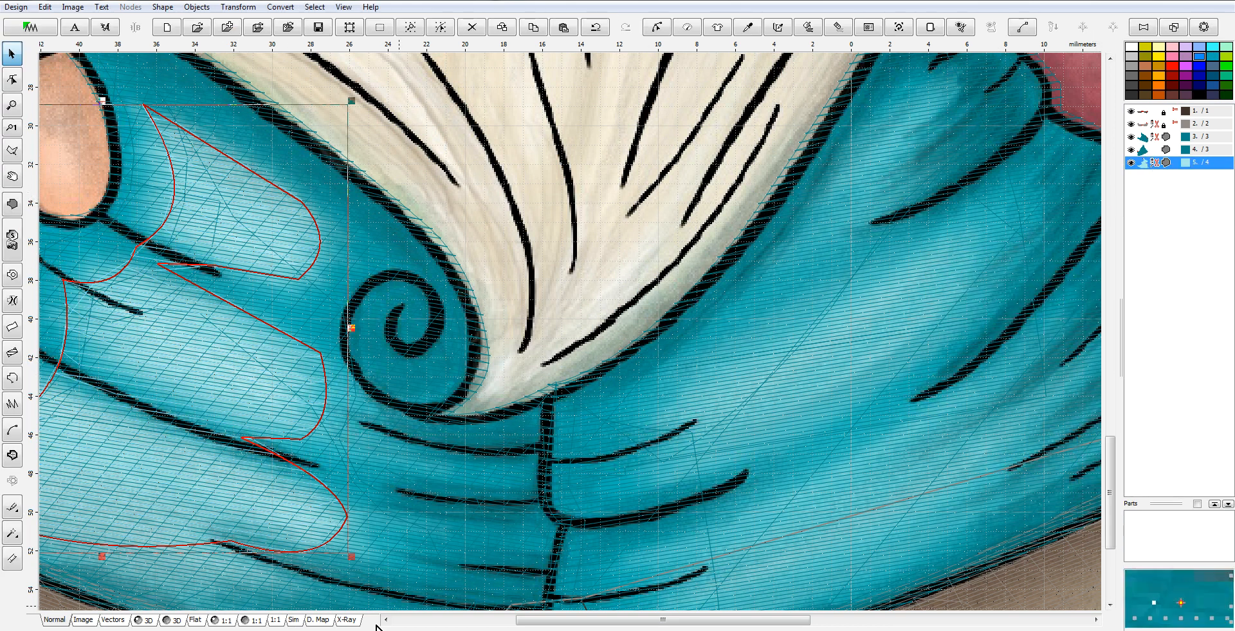
left_click(148, 619)
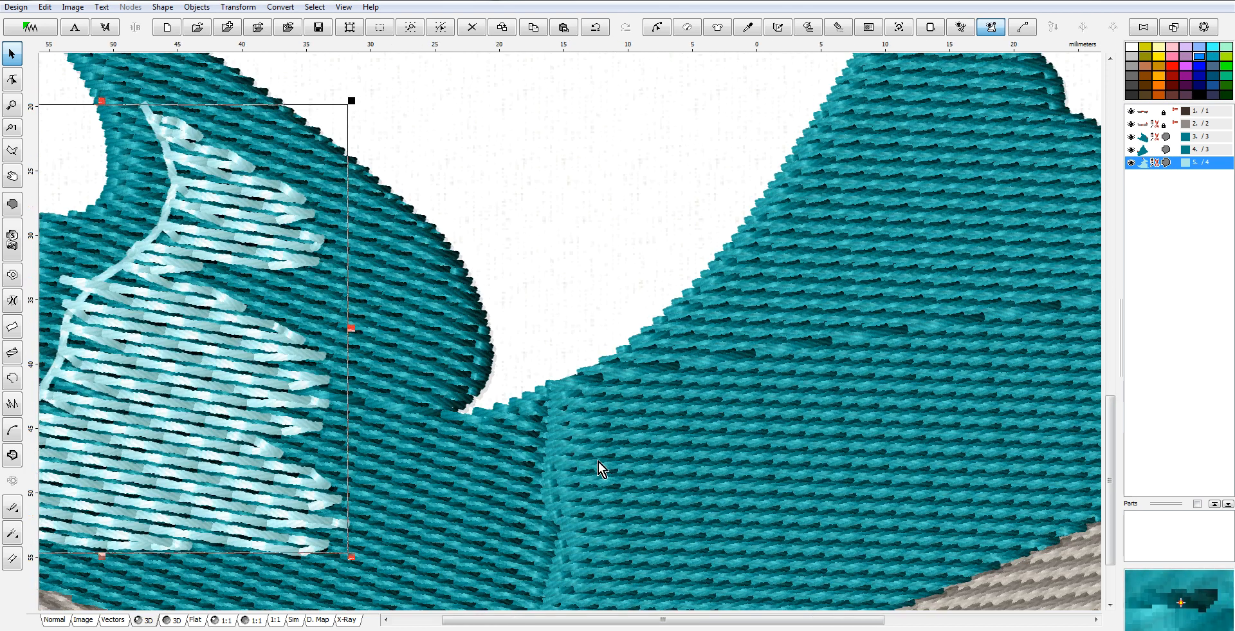
scroll(598, 462, "down", 3)
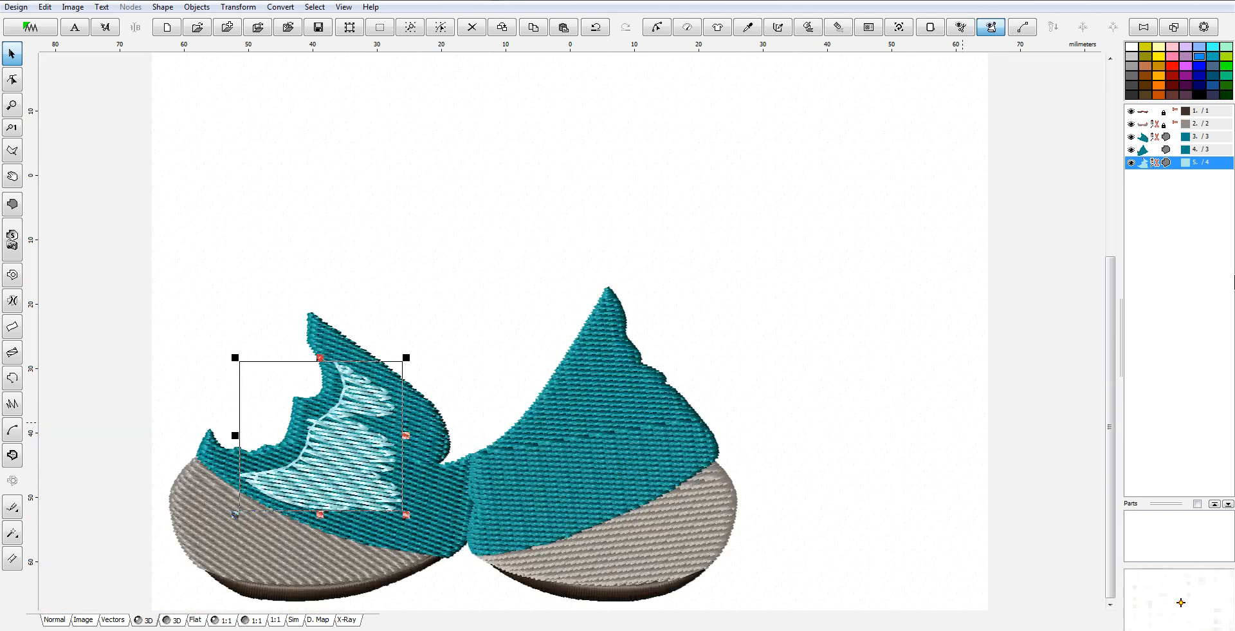
Try a green thread colour from the Marathon Polyester catalog on the left leg's highlight, and undo the change.
right_click(1146, 163)
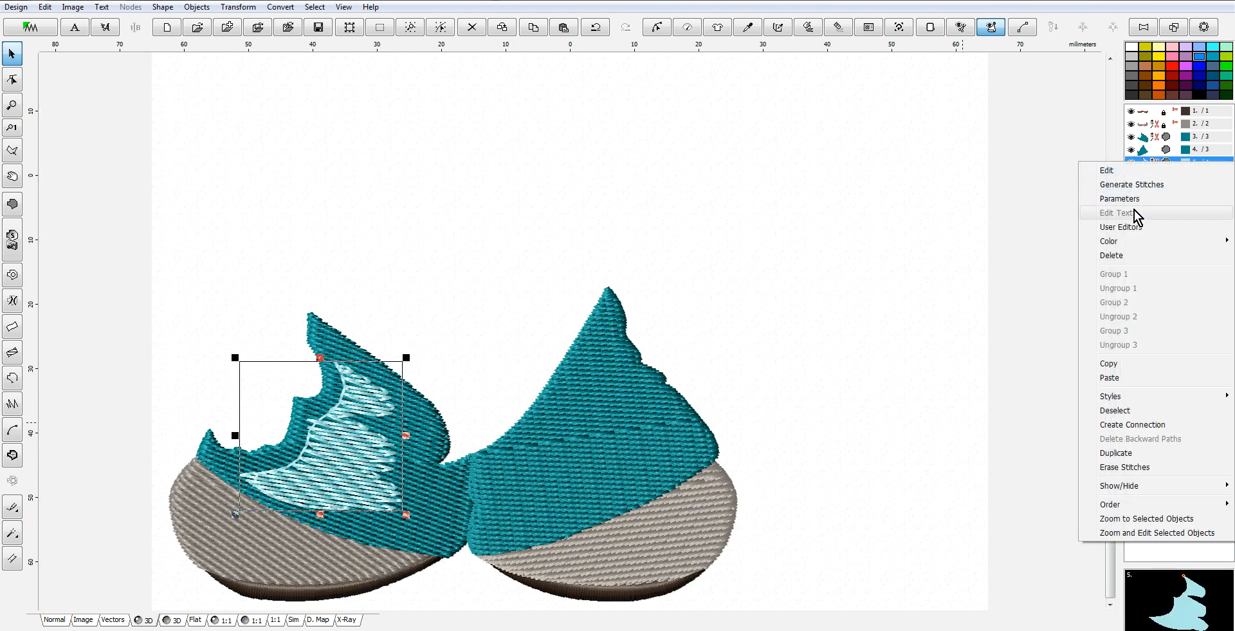
mouse_move(1117, 243)
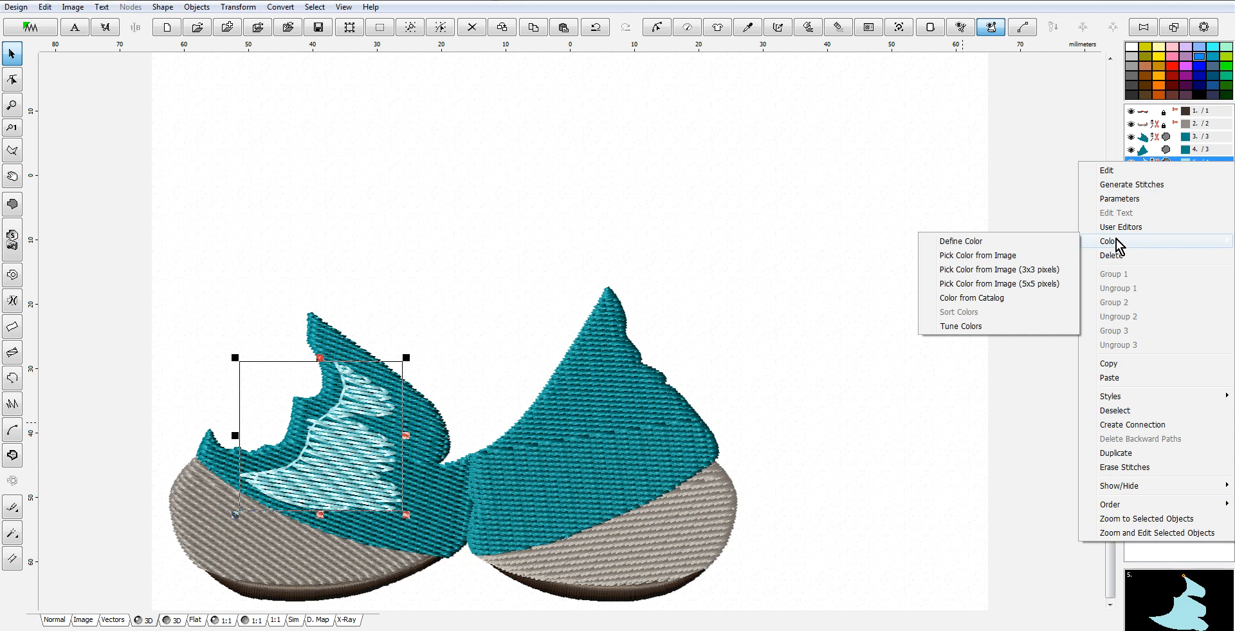
left_click(1001, 298)
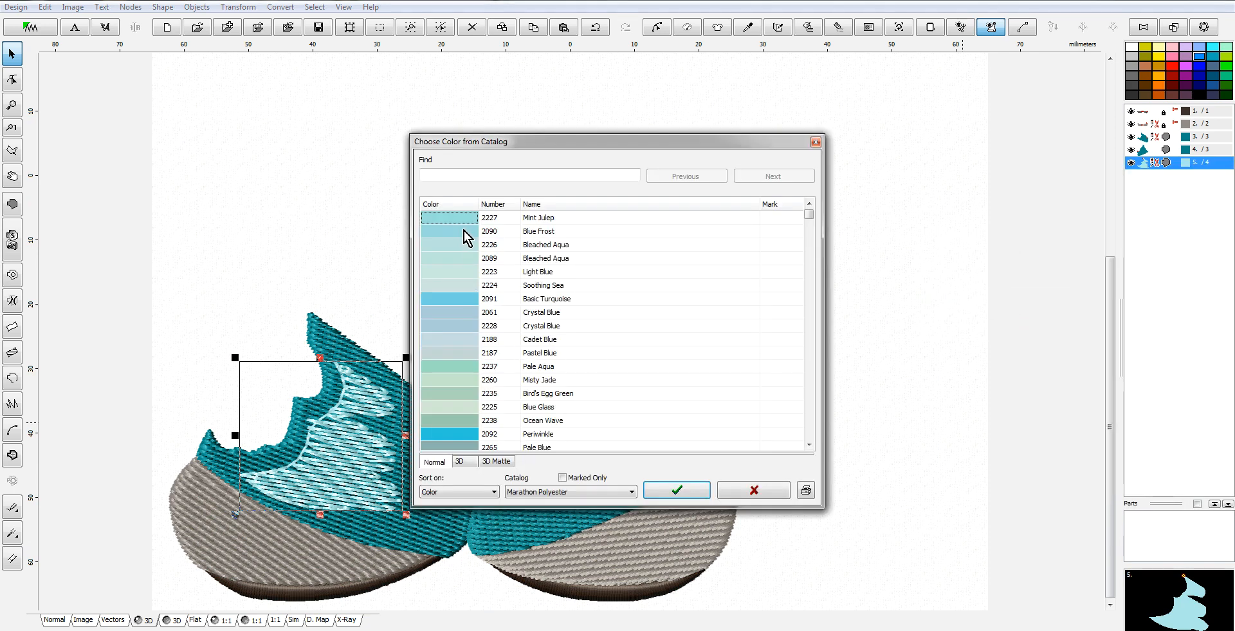
left_click(468, 232)
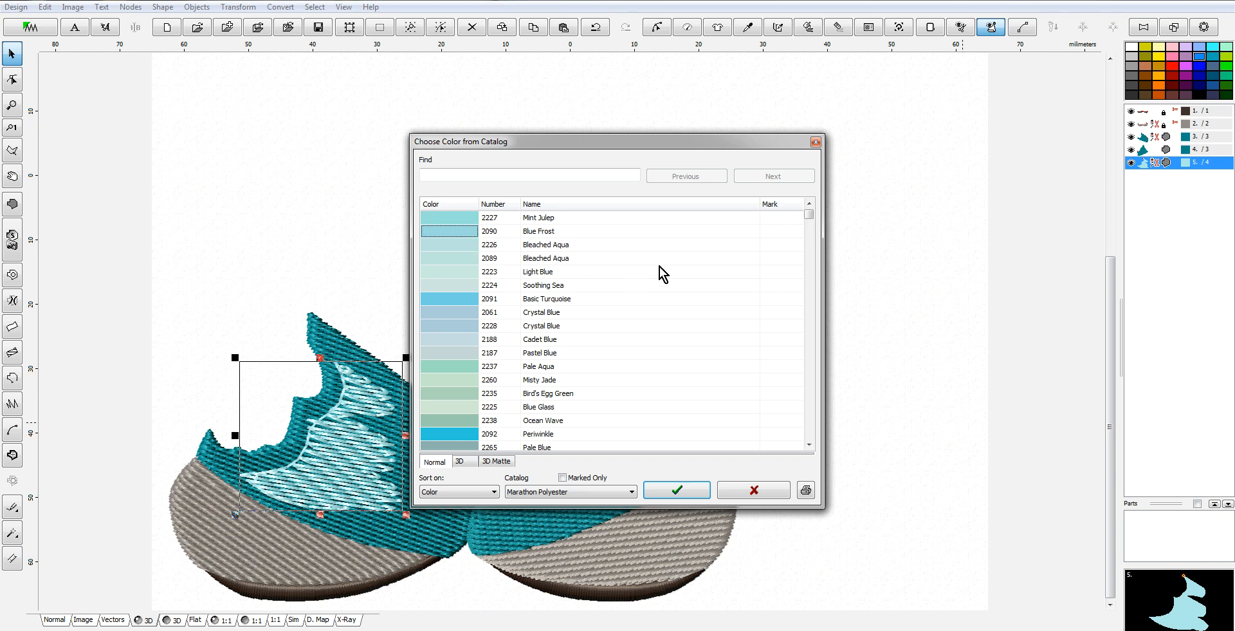
left_click(808, 222)
left_click(809, 225)
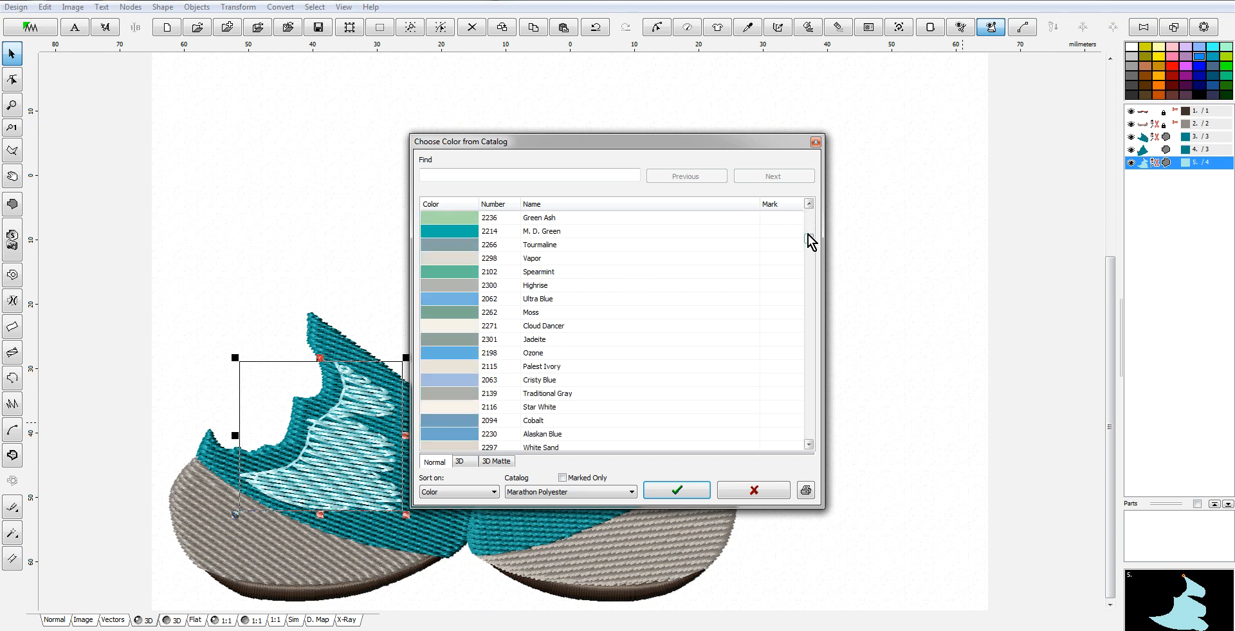
left_click(673, 489)
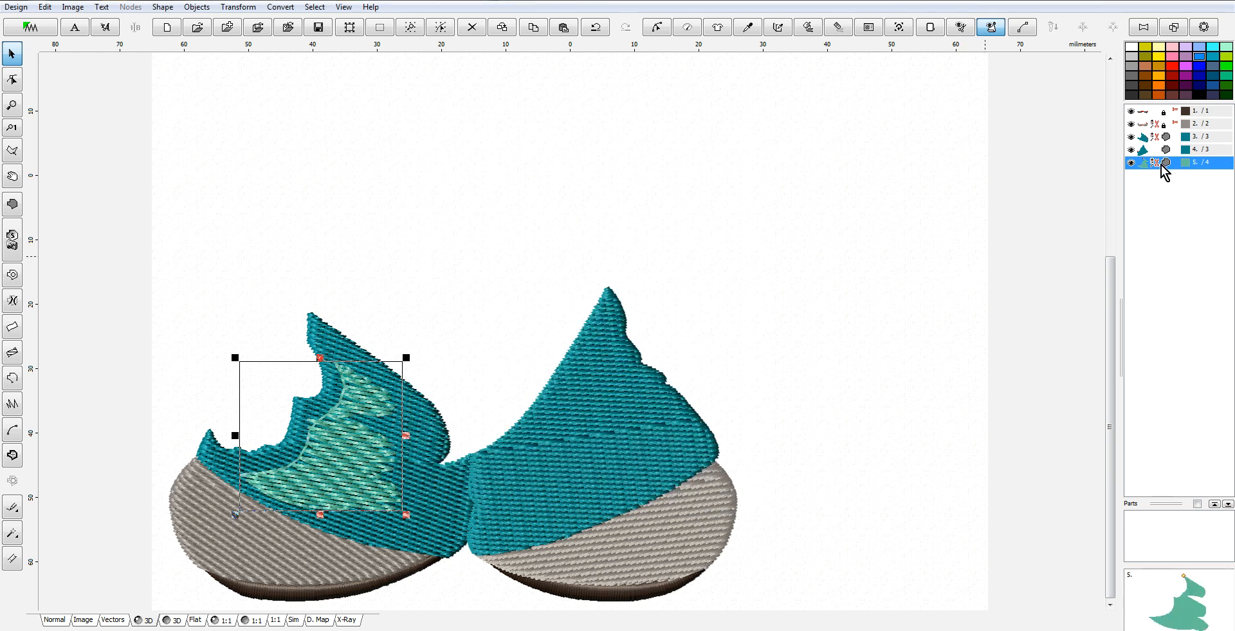
left_click(45, 6)
left_click(61, 39)
Assign the Marathon Polyester catalog colour 2090 Blue Frost to the left leg's highlight.
right_click(1145, 165)
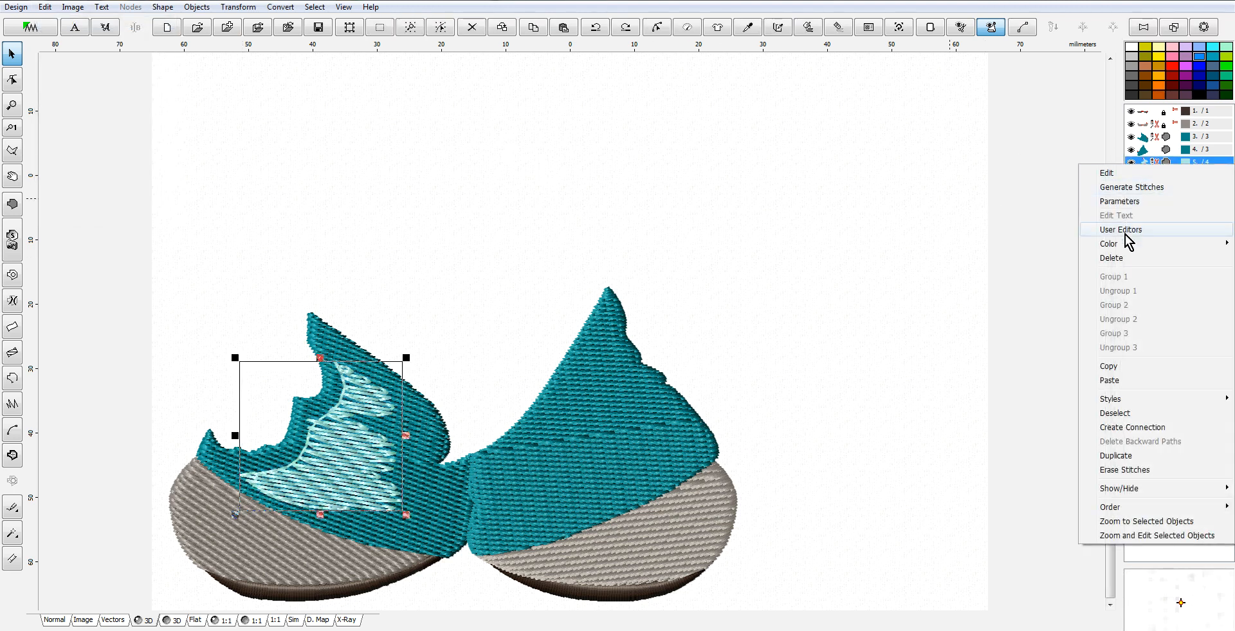
mouse_move(1120, 242)
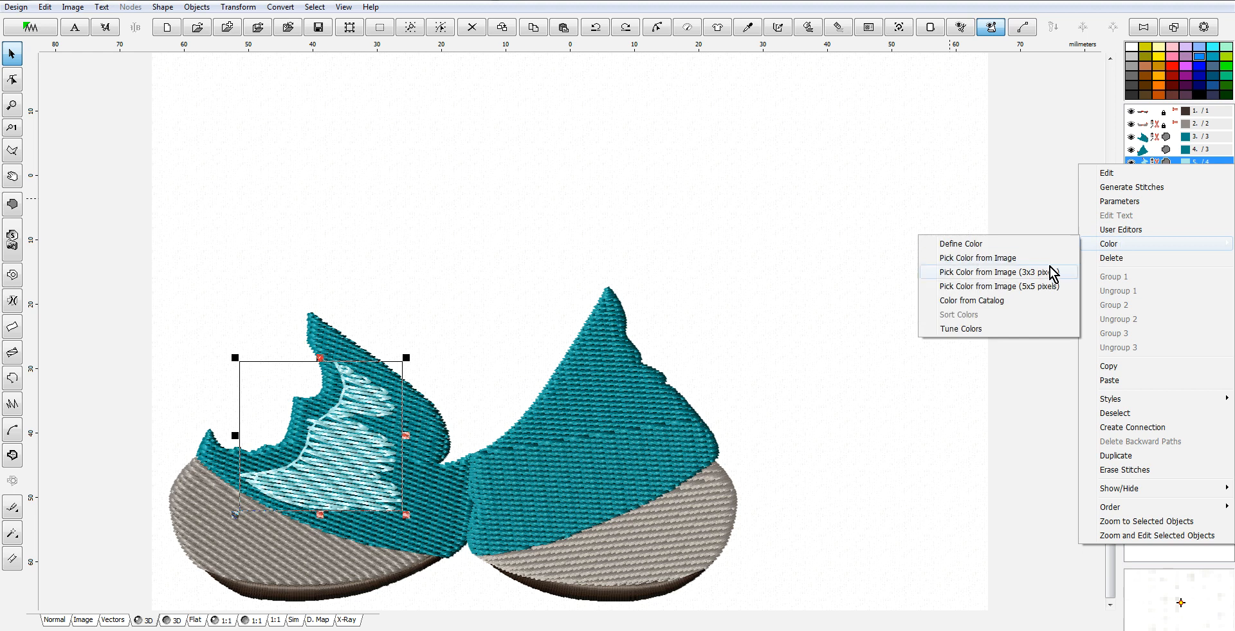
left_click(1000, 300)
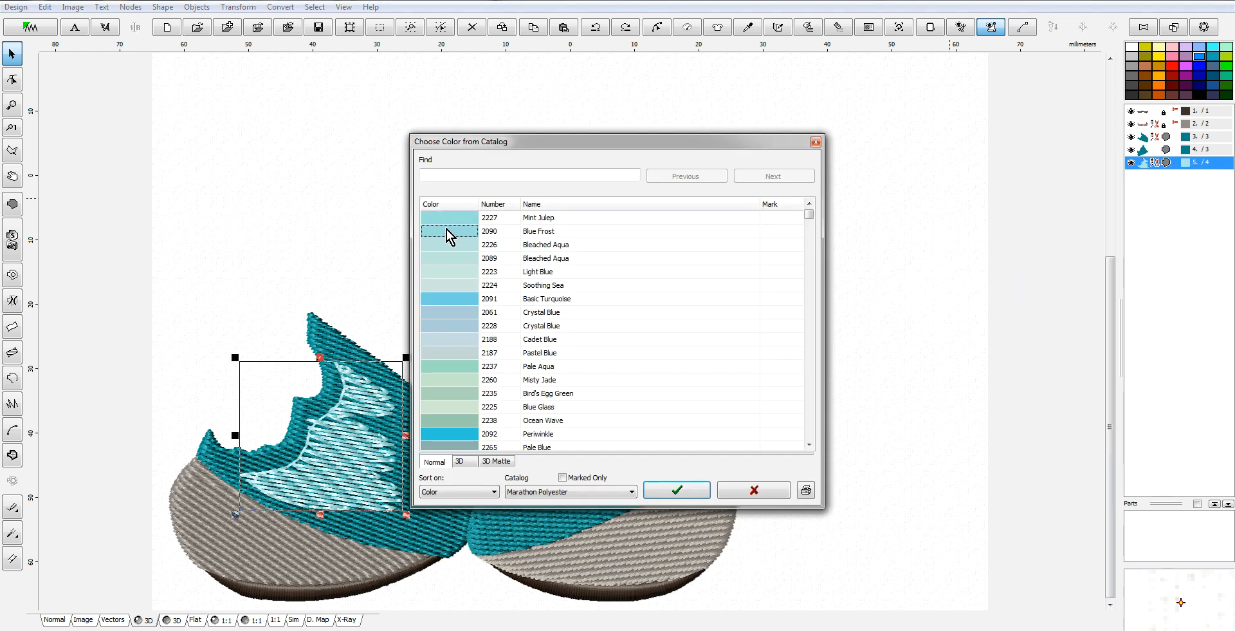
left_click(682, 488)
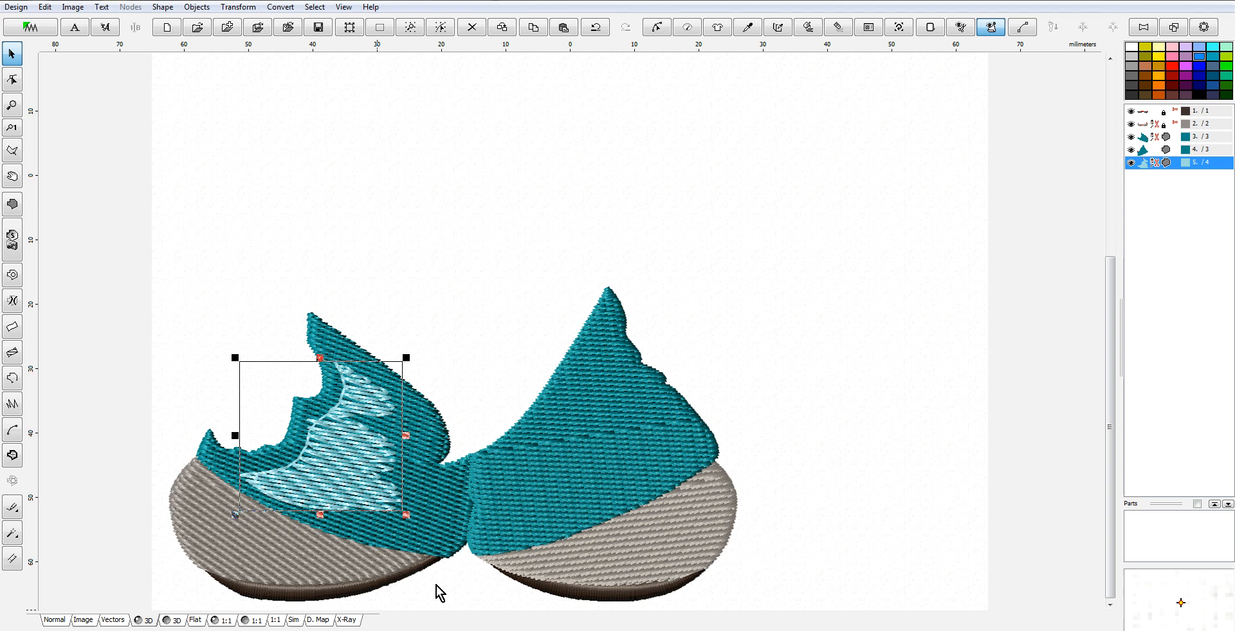
Begin a new fill outline on the right trouser leg, tracing the light area's top tip and upper fold edges as curves.
left_click(55, 619)
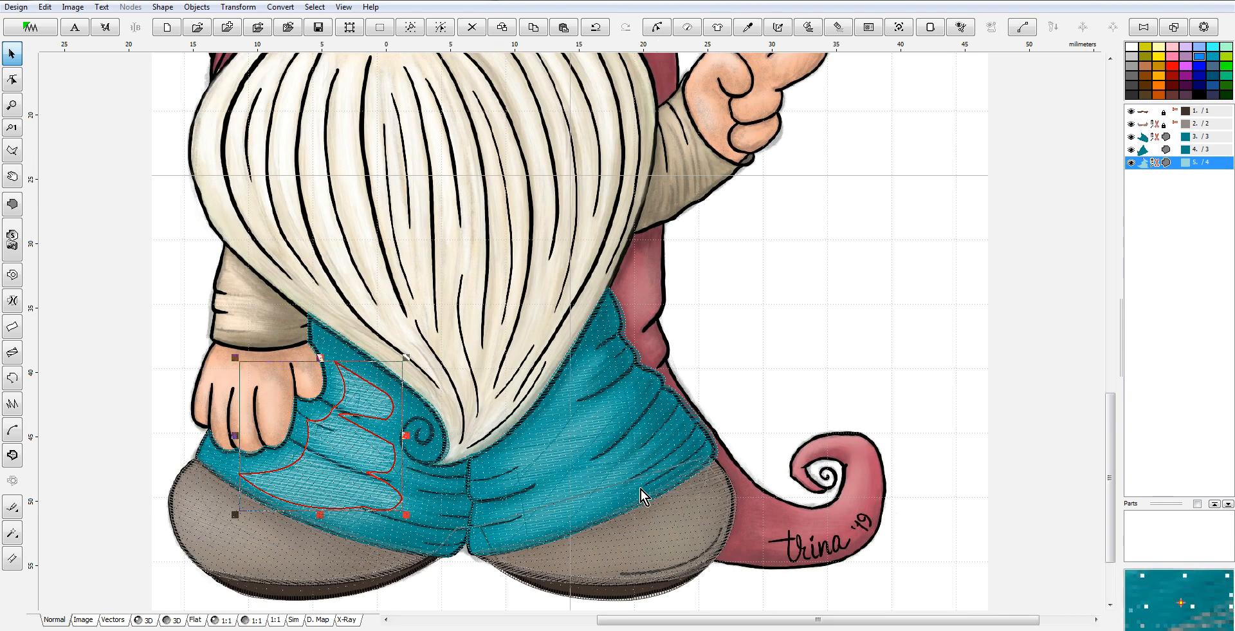
scroll(641, 489, "up", 2)
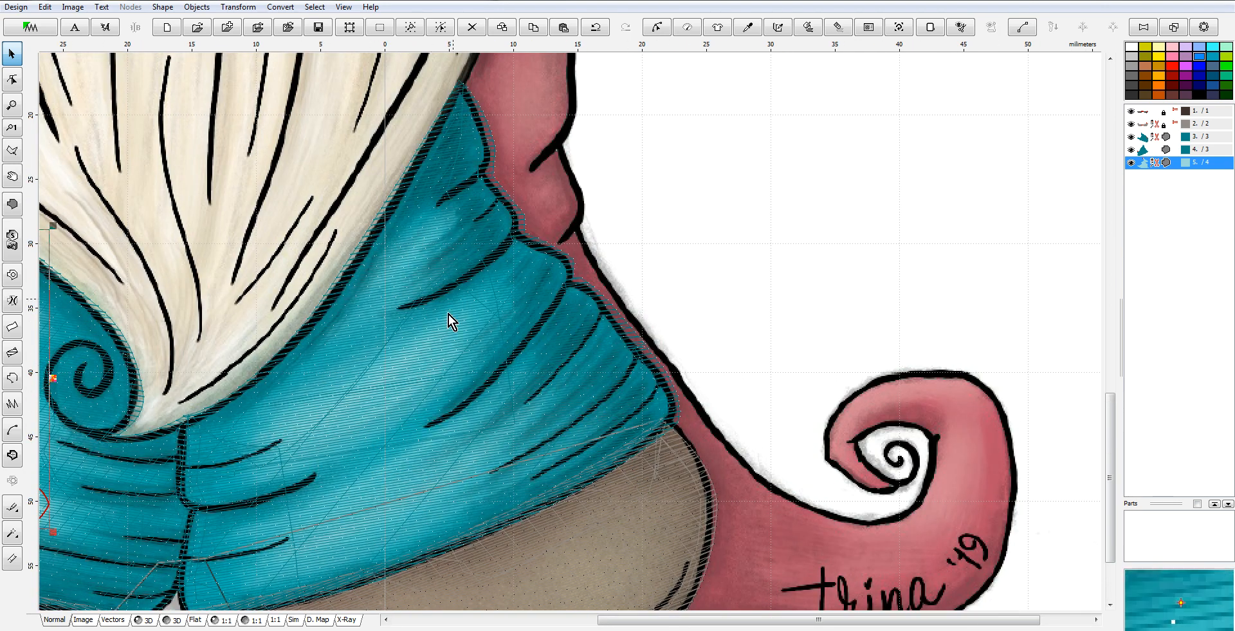
left_click(12, 204)
left_click(436, 201)
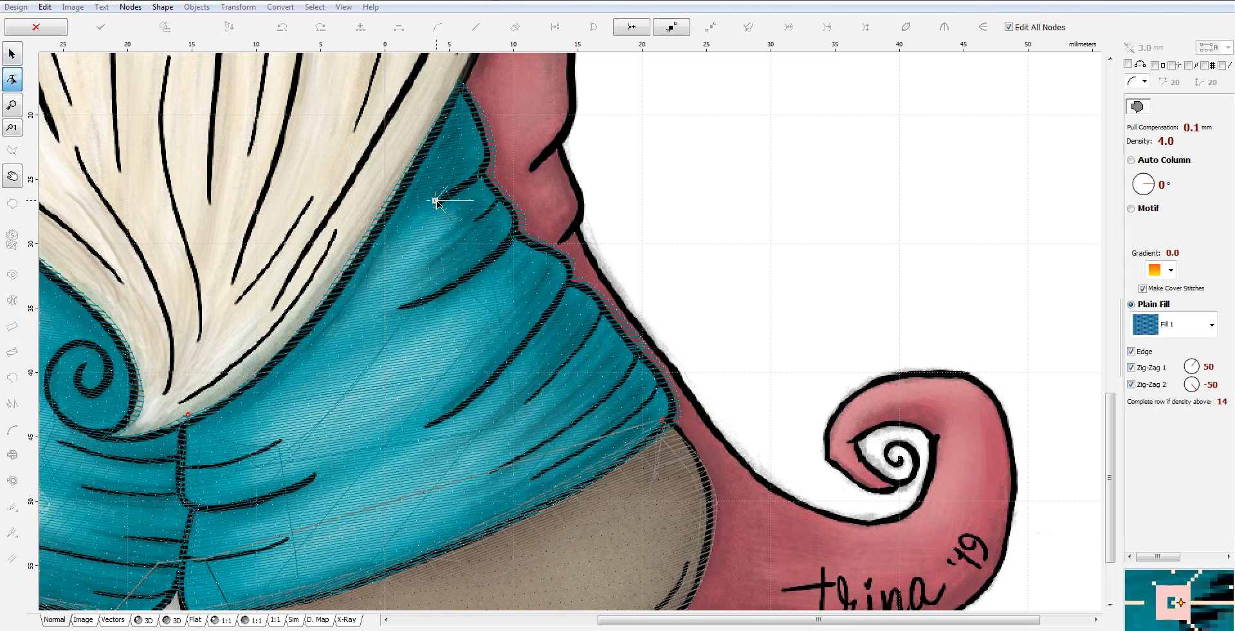
left_click(455, 241)
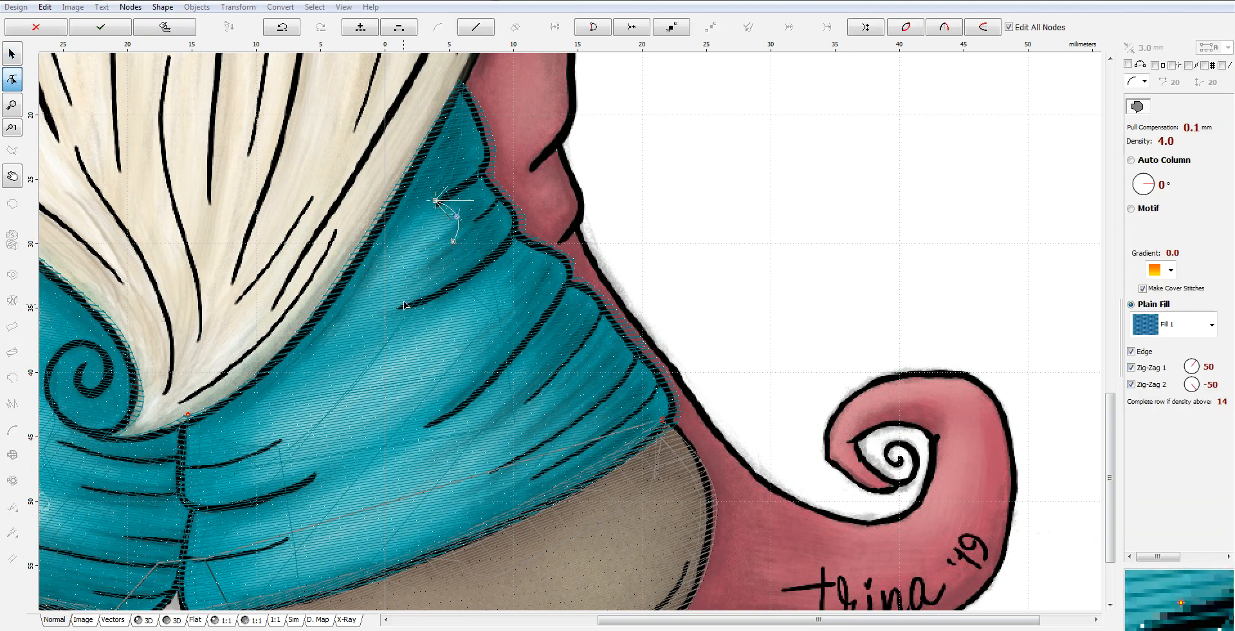
left_click(426, 267)
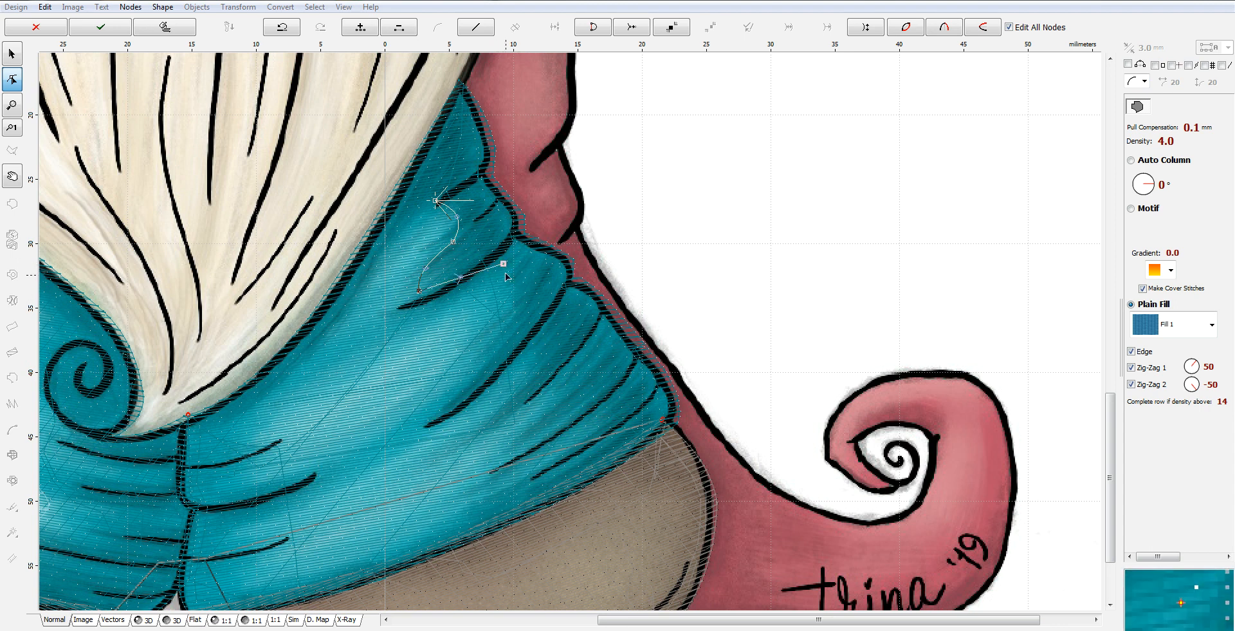
left_click(464, 294)
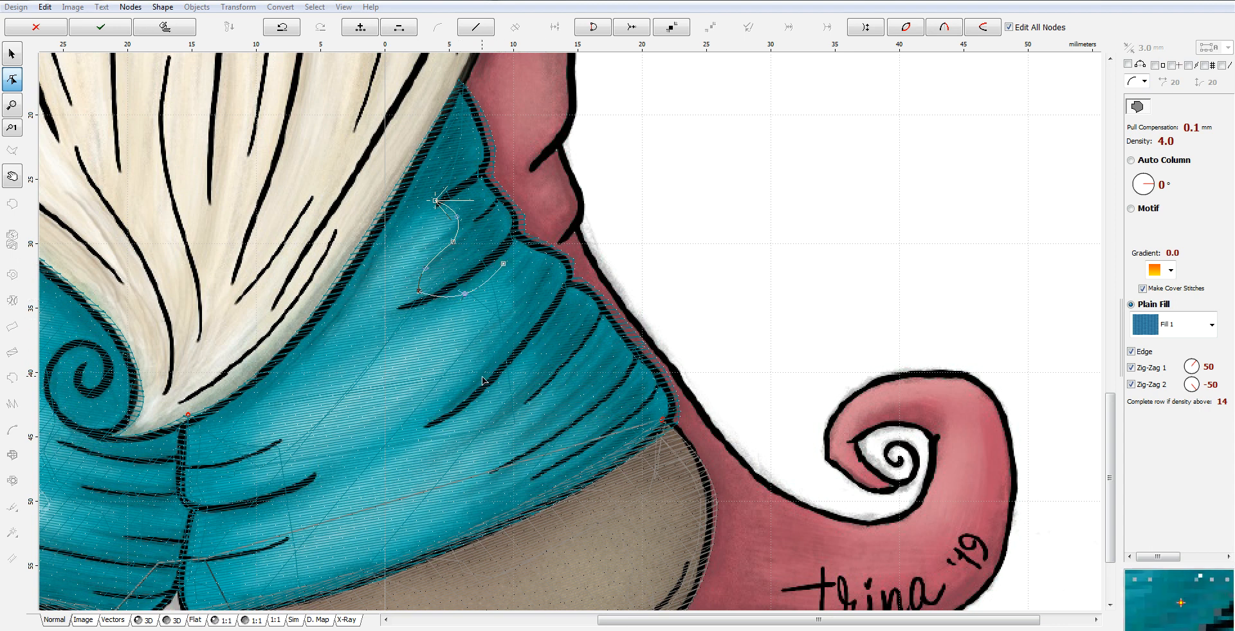
left_click_drag(500, 321, 525, 318)
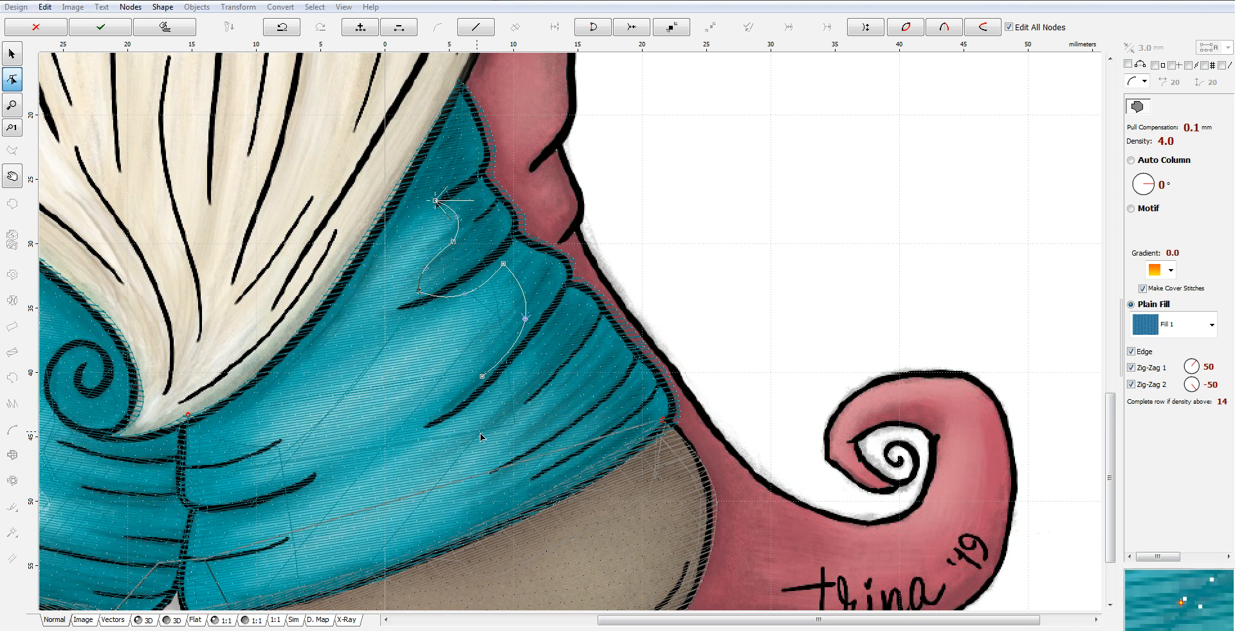
left_click(457, 401)
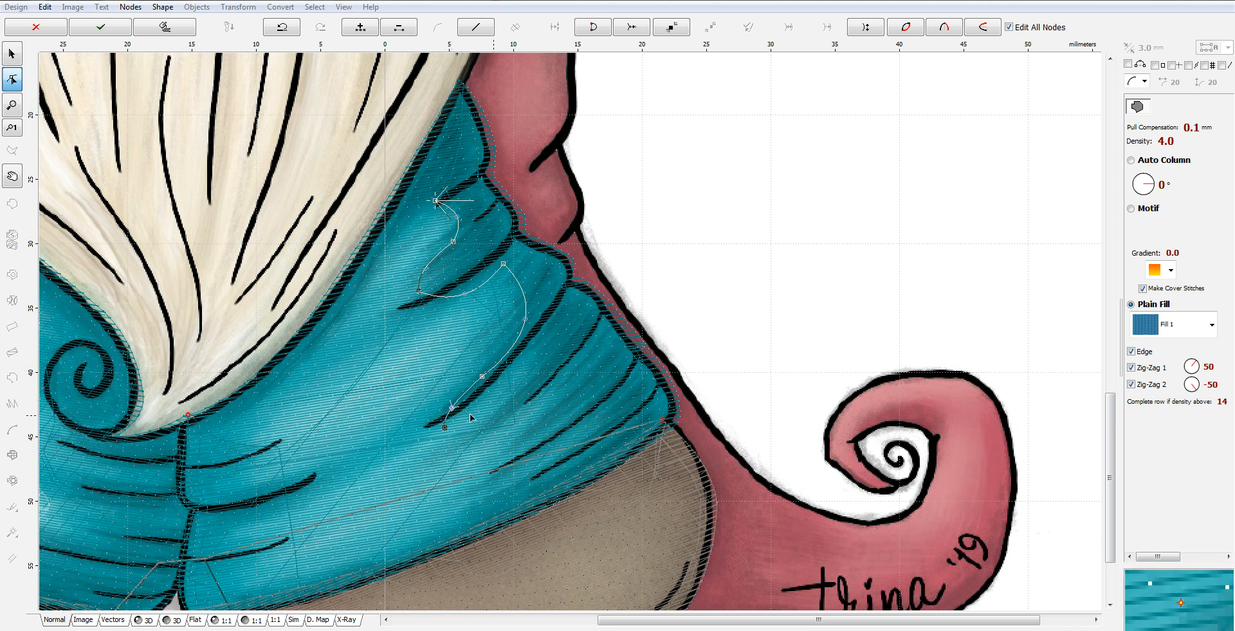
Continue the right leg highlight's outline around the lower outer fold and along the trouser hem to the inner corner.
left_click(576, 388)
left_click_drag(520, 412, 524, 390)
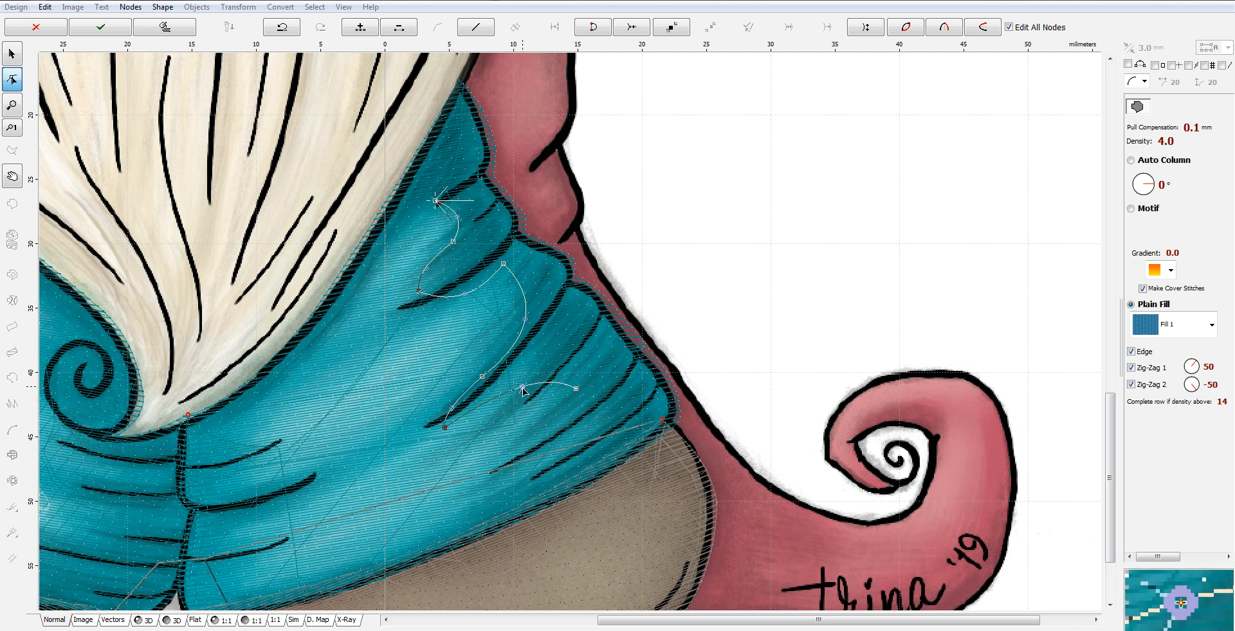
left_click(500, 505)
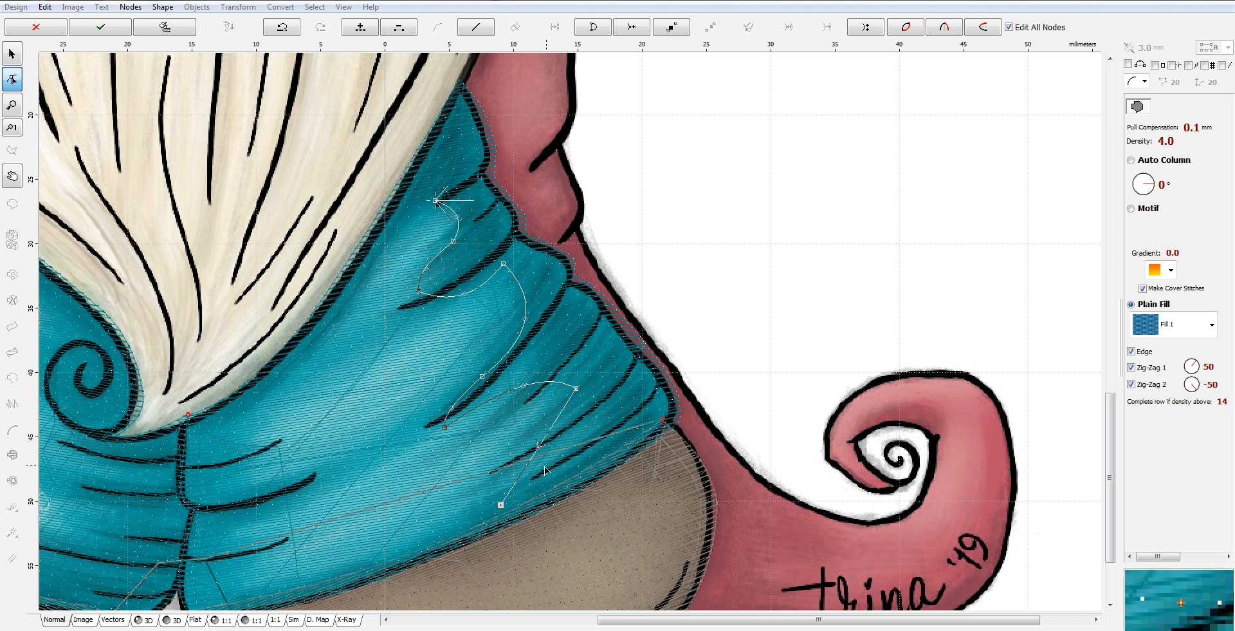
left_click_drag(540, 447, 570, 457)
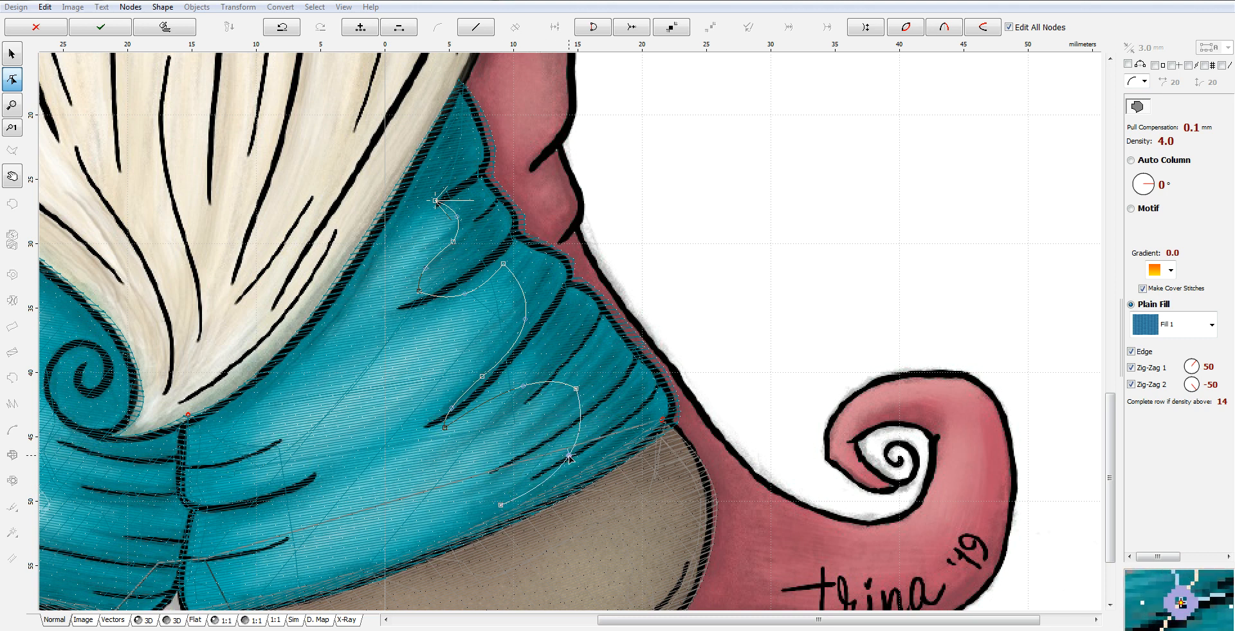
left_click(226, 591)
left_click_drag(365, 548, 364, 571)
left_click_drag(503, 506, 509, 511)
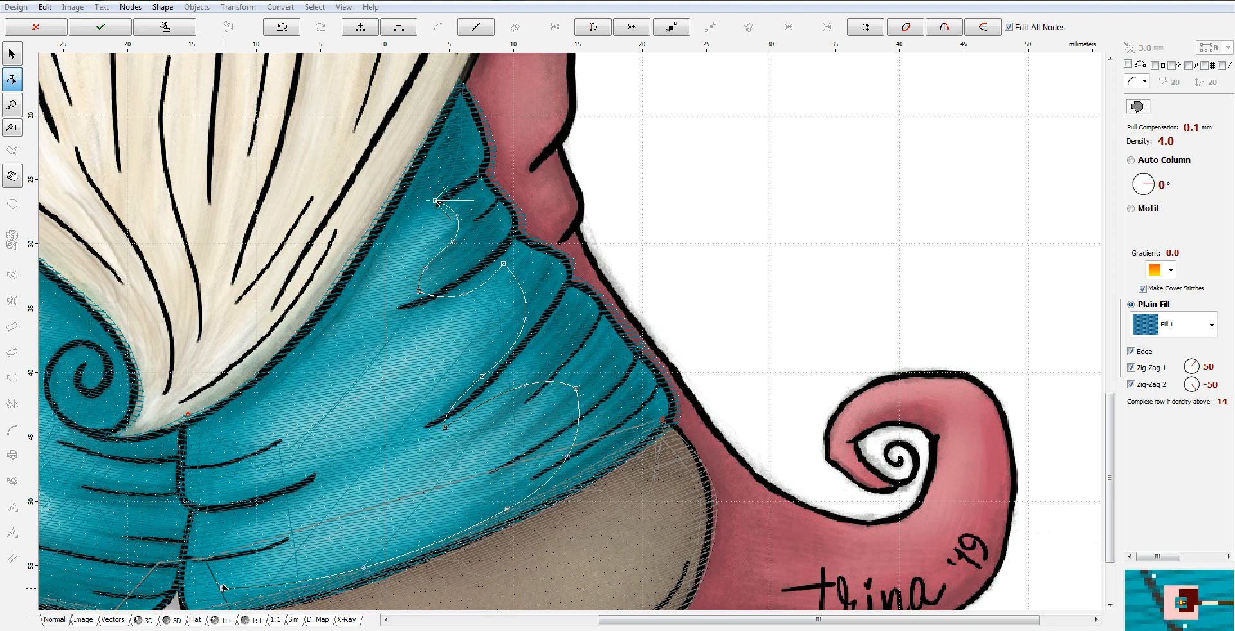
Trace the right leg highlight's inner edge around the creases and along the beard, closing the outline at the top tip.
left_click(284, 502)
left_click_drag(255, 546, 230, 536)
left_click(274, 459)
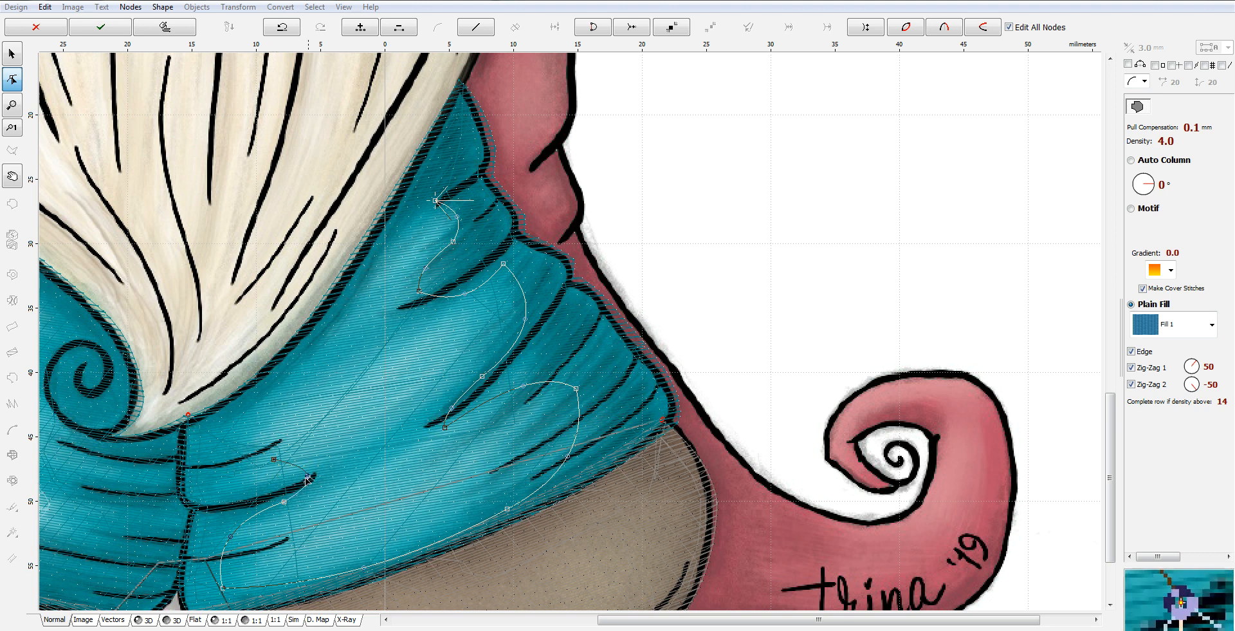
left_click_drag(261, 438, 239, 444)
left_click(376, 270)
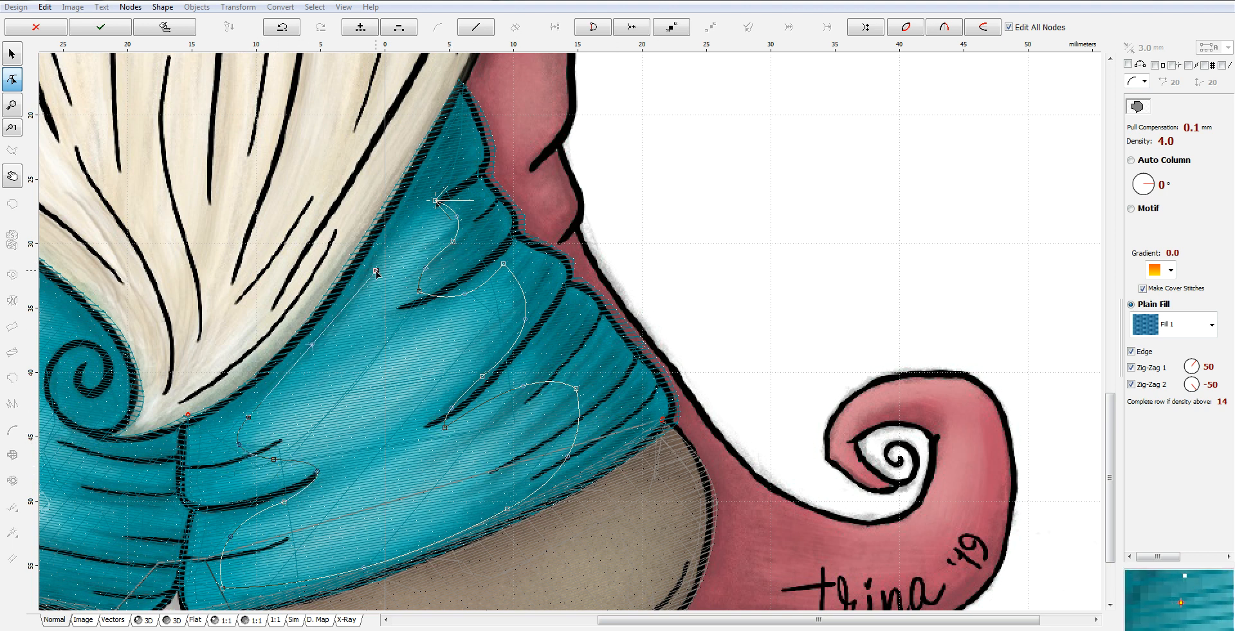
left_click_drag(311, 345, 323, 356)
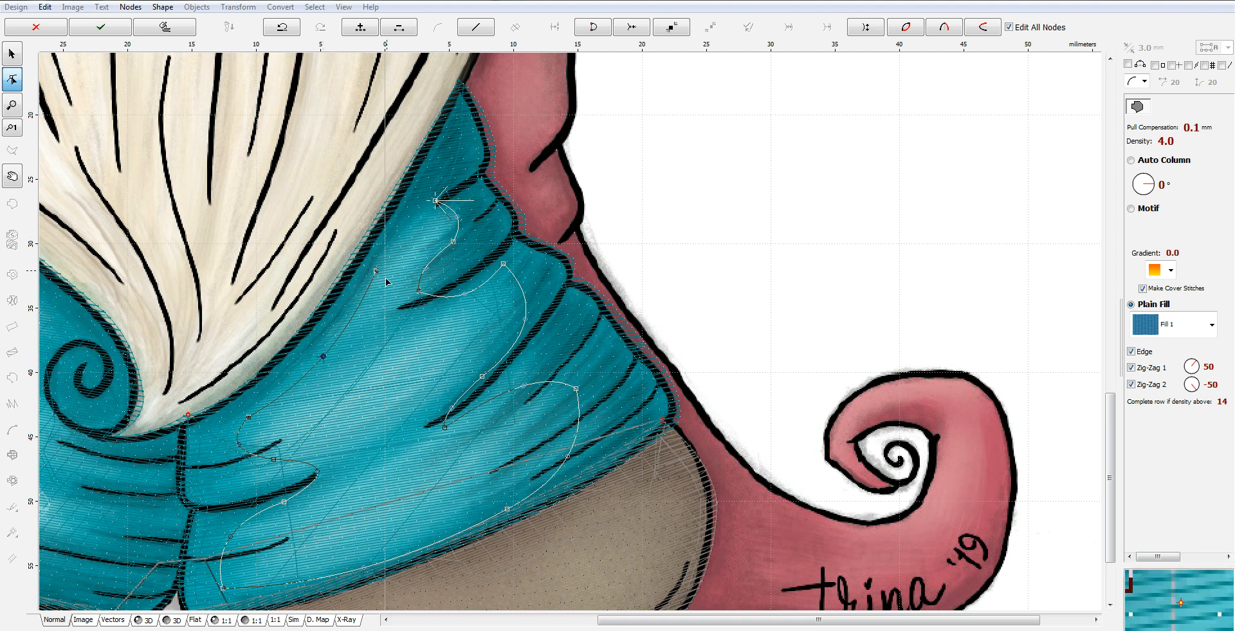
left_click_drag(398, 215, 435, 199)
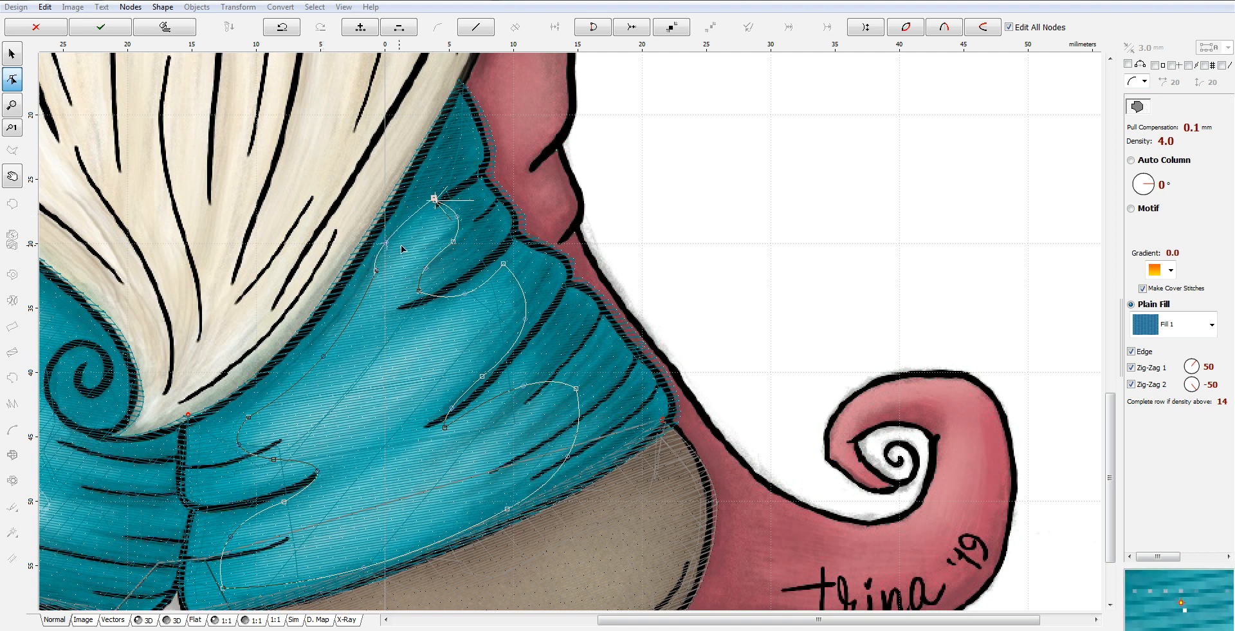
Turn off the edge and both zig-zag underlays for the right leg's highlight and set its density to 12.
left_click(1144, 385)
left_click(1134, 365)
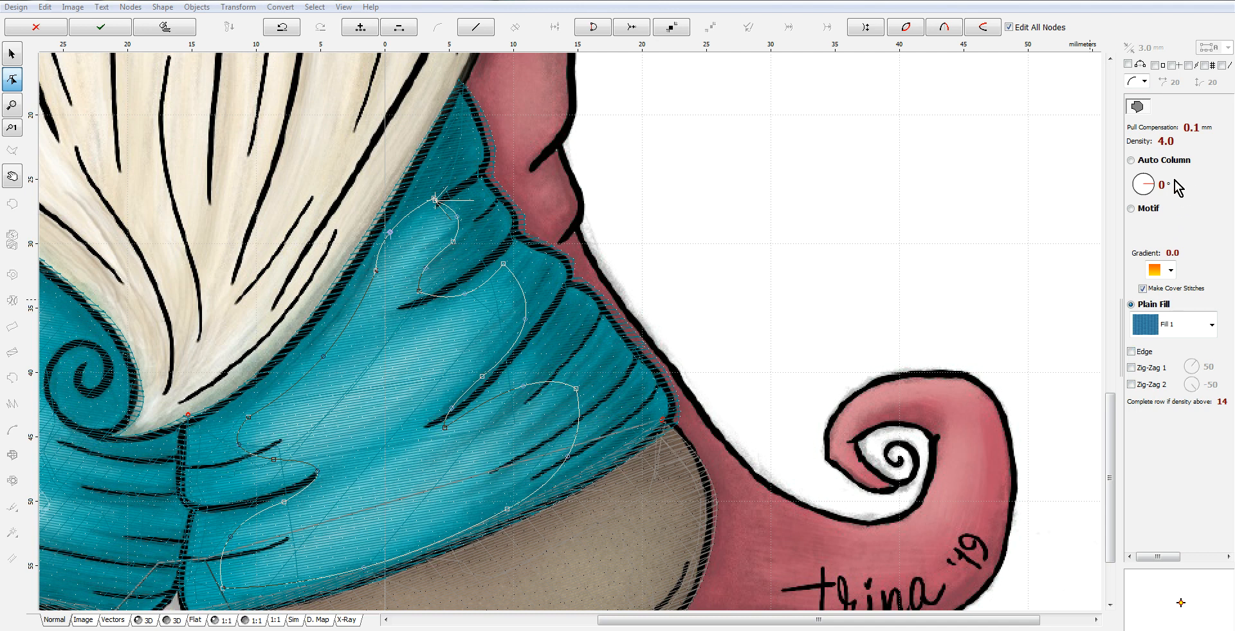
left_click(1135, 143)
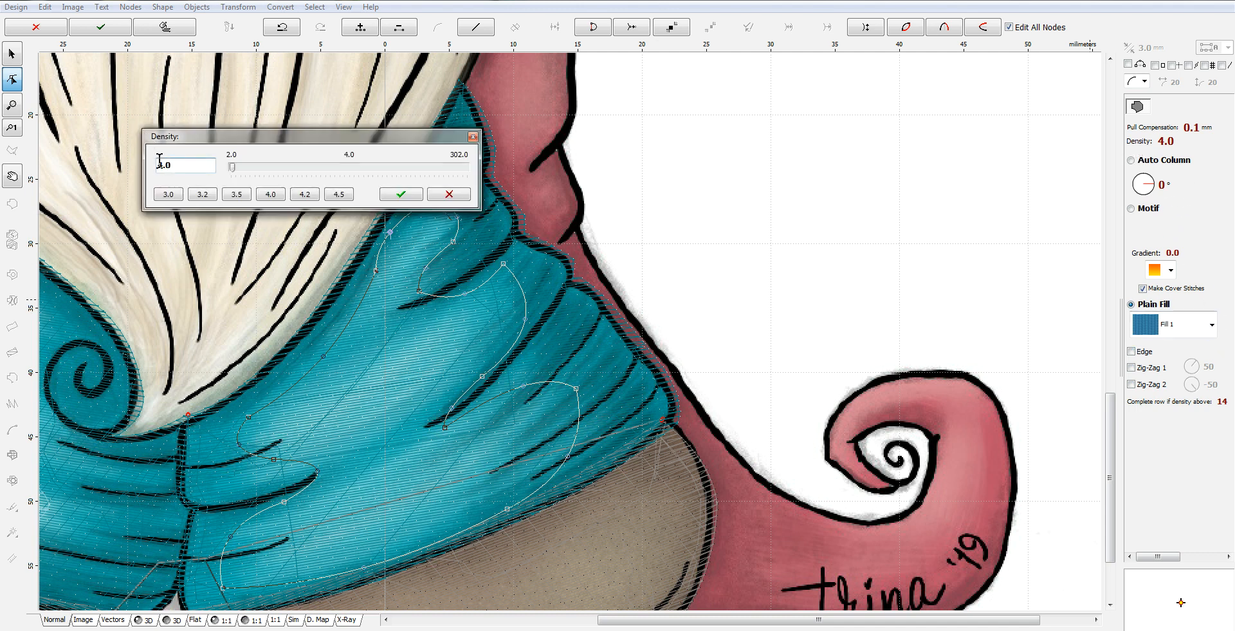
type("12")
key("Return")
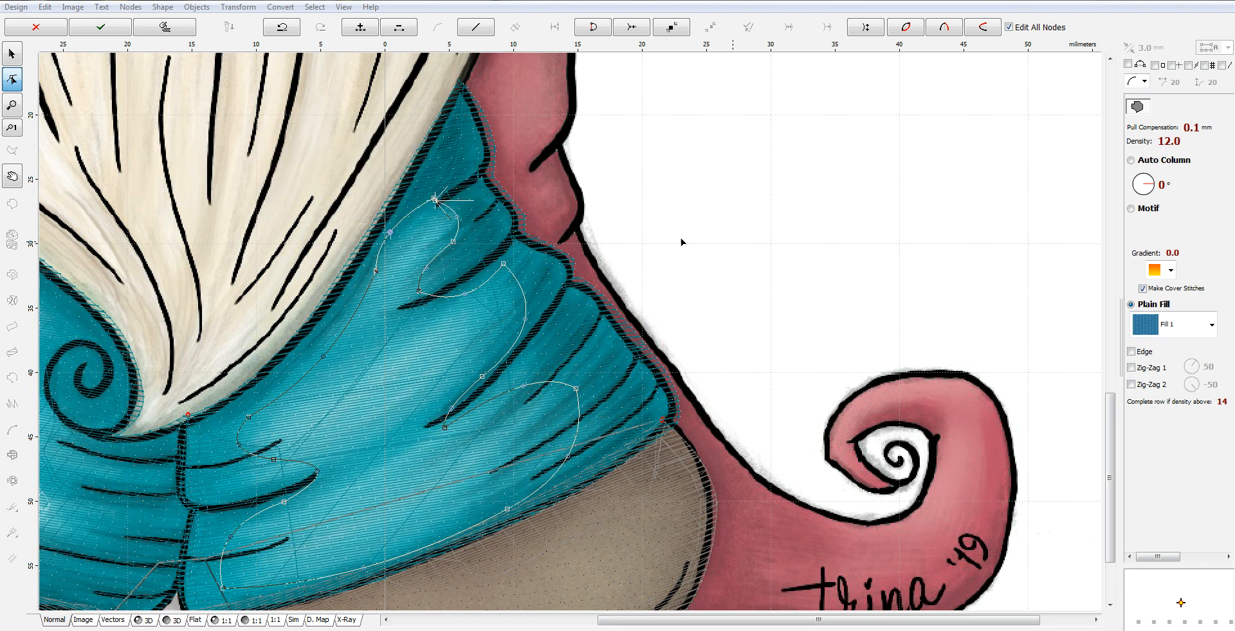
Set the right leg highlight's stitch angle to -171° and generate its stitches.
left_click_drag(1142, 193, 1134, 184)
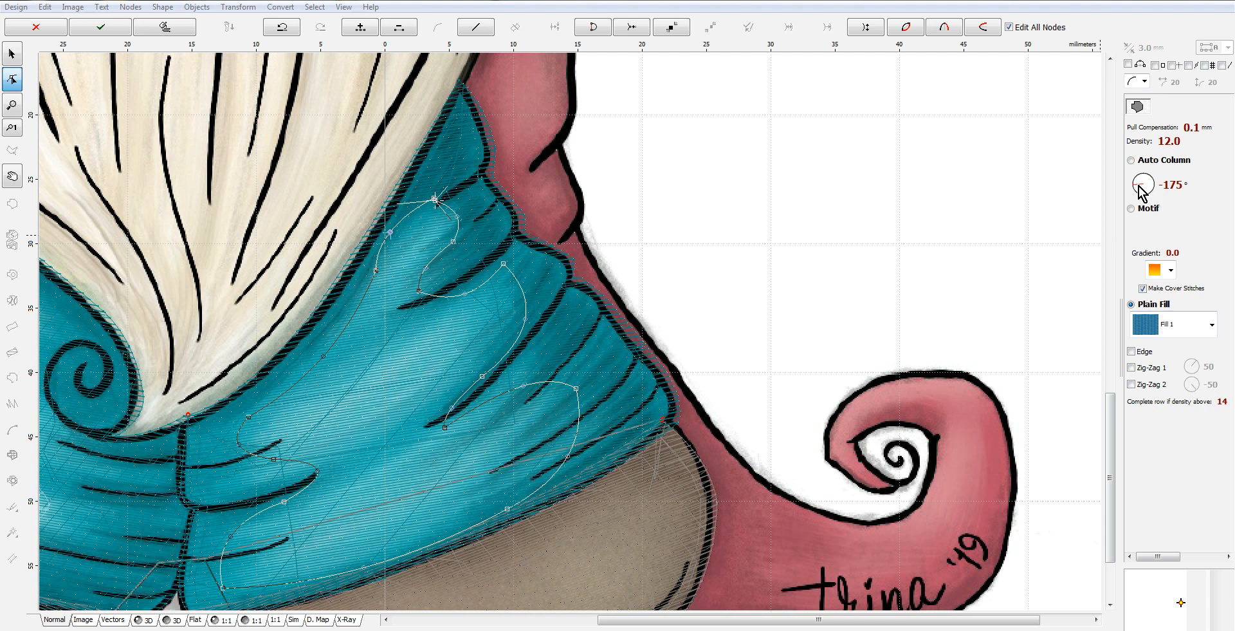
double_click(1140, 190)
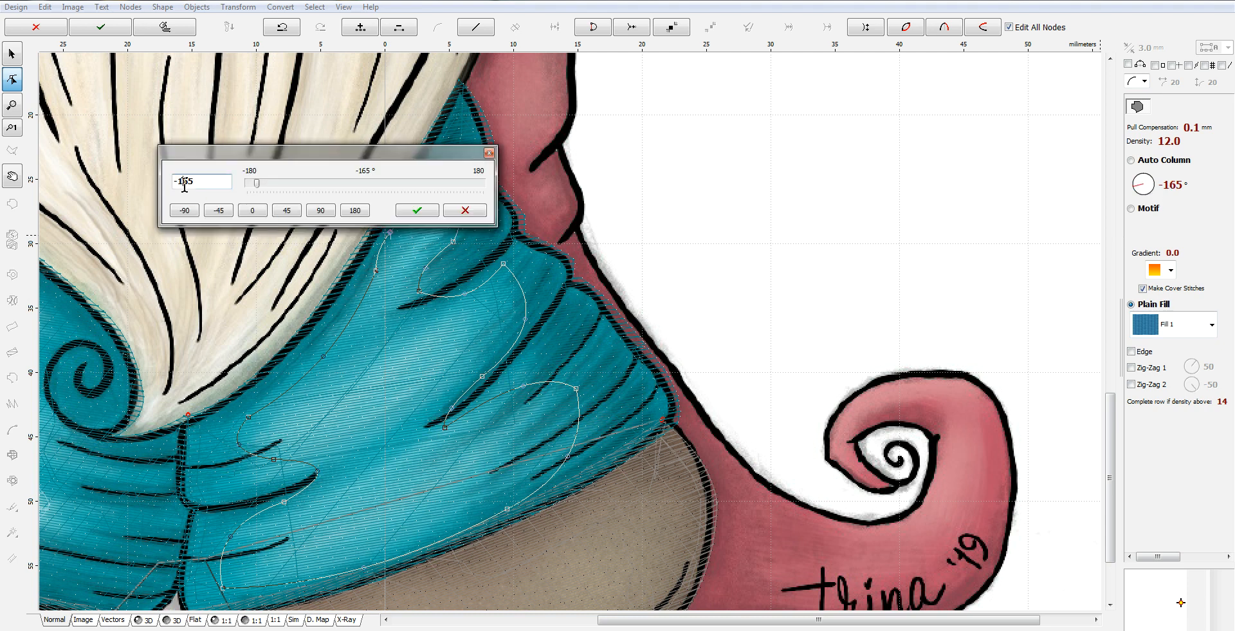
type("71")
left_click(431, 210)
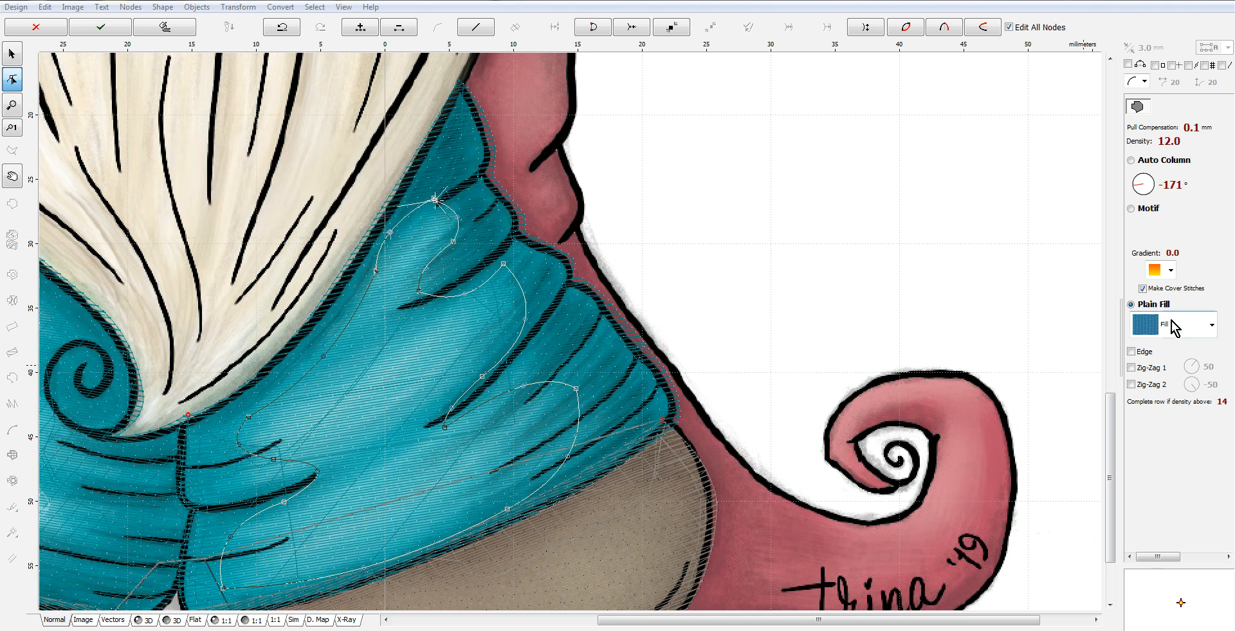
right_click(433, 322)
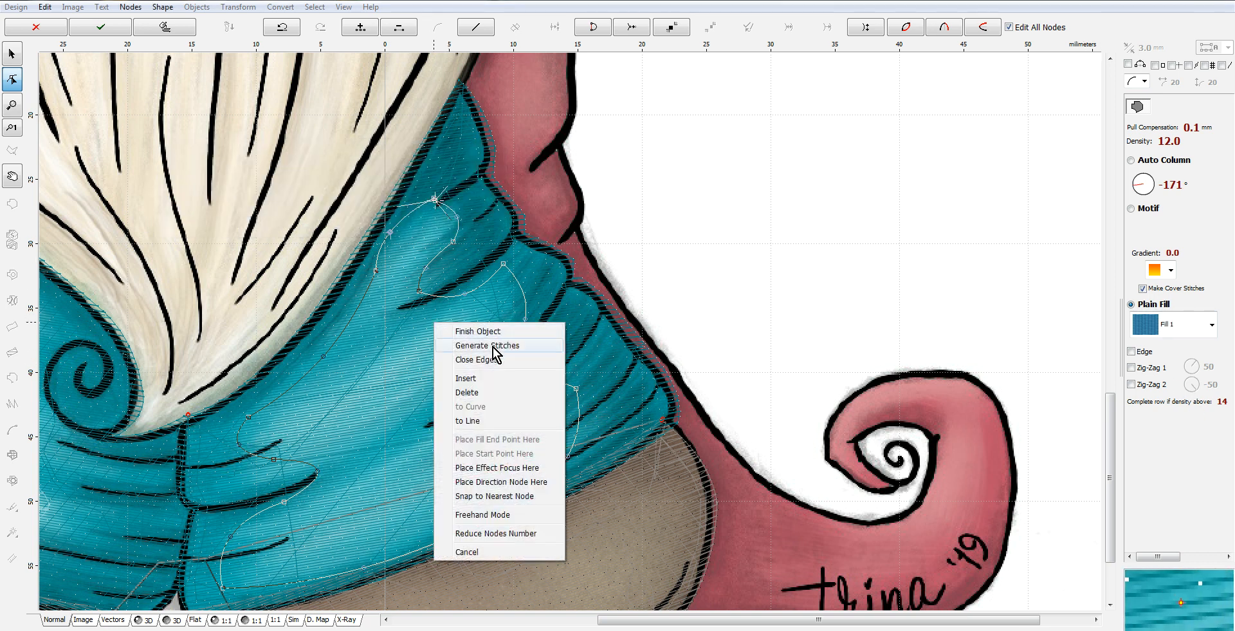
left_click(496, 345)
Assign Marathon Polyester catalog colour 2090 Blue Frost to both leg highlights and check the result in the 3D view.
left_click(1152, 163, "ctrl")
right_click(1152, 164)
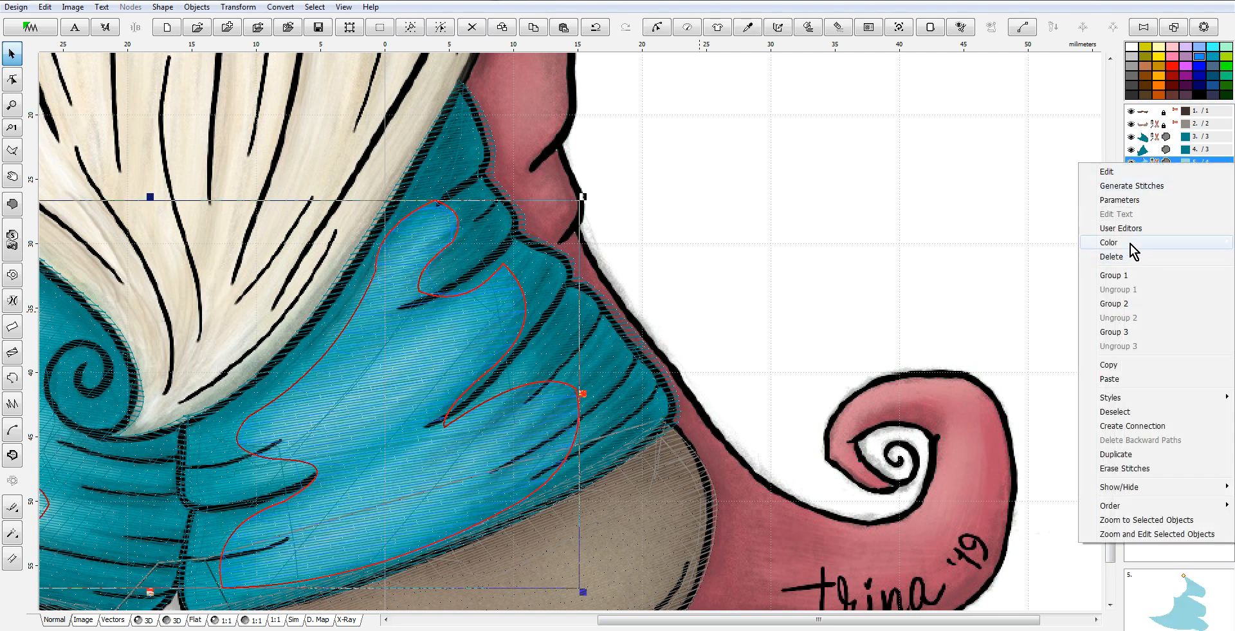
mouse_move(1130, 244)
left_click(990, 301)
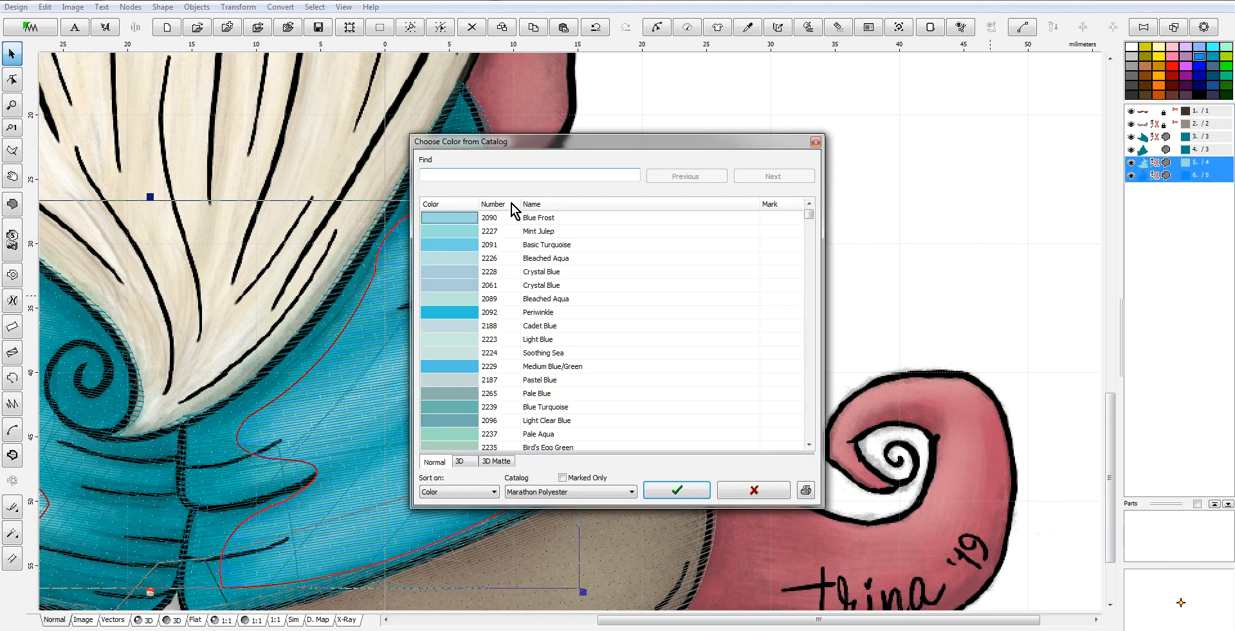
left_click(679, 492)
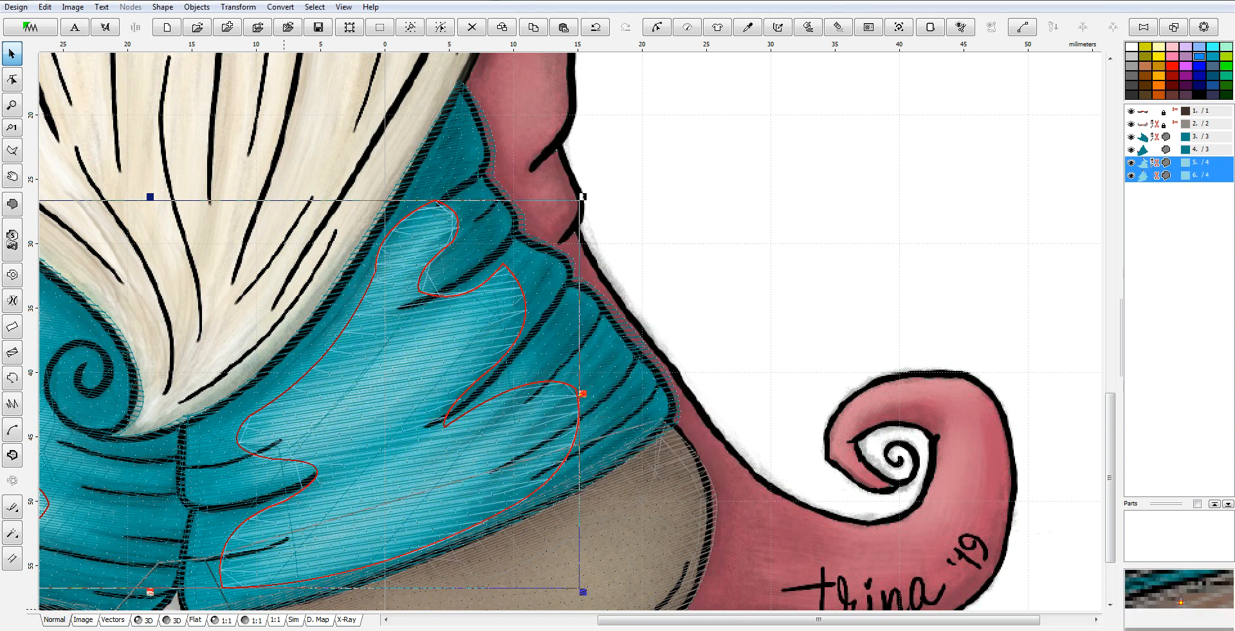
left_click(144, 620)
scroll(442, 475, "down", 2)
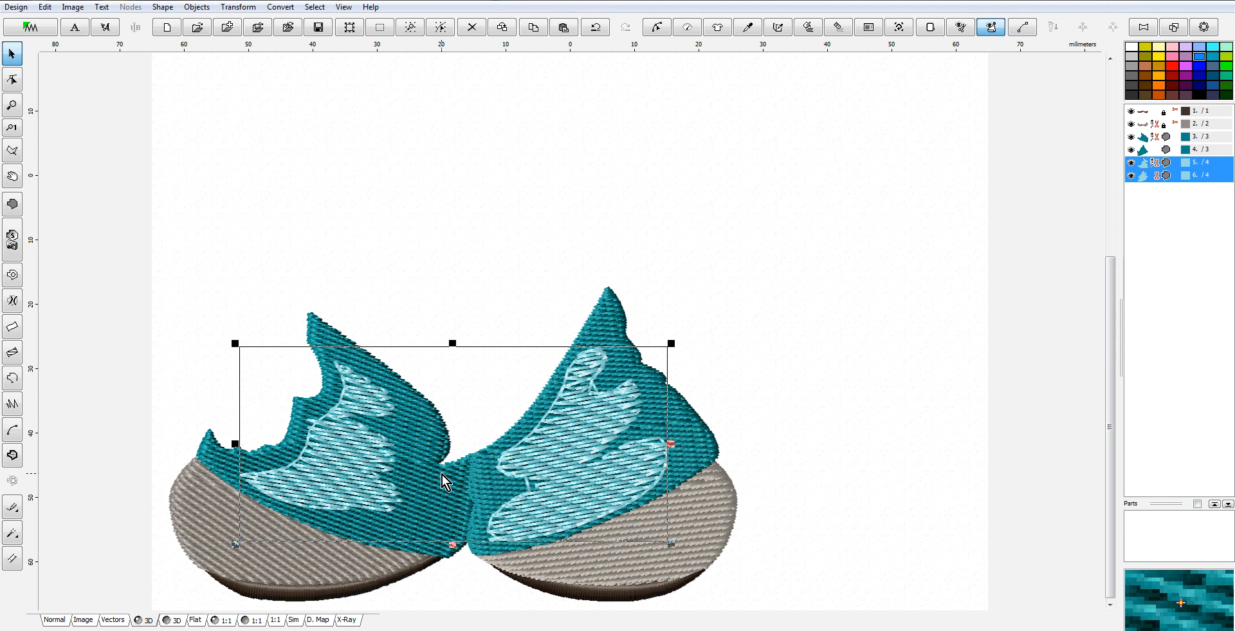
Open the left leg's highlight for node editing and place its stitch start point at the lower edge.
right_click(1153, 175)
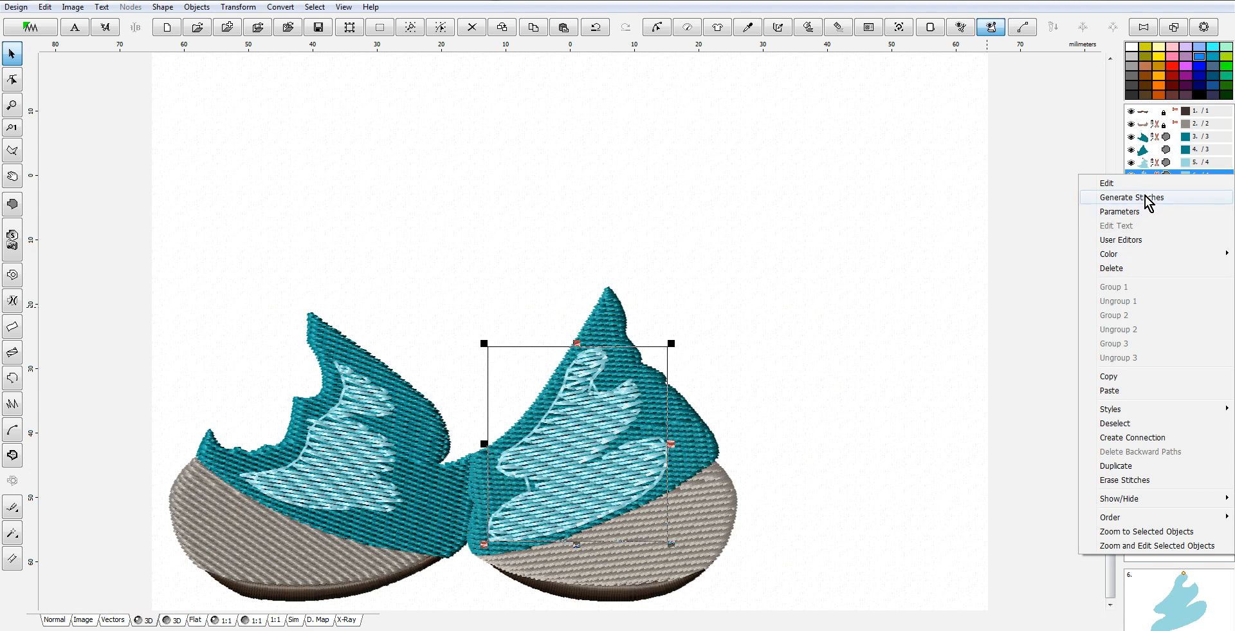
left_click(1152, 163)
right_click(1152, 164)
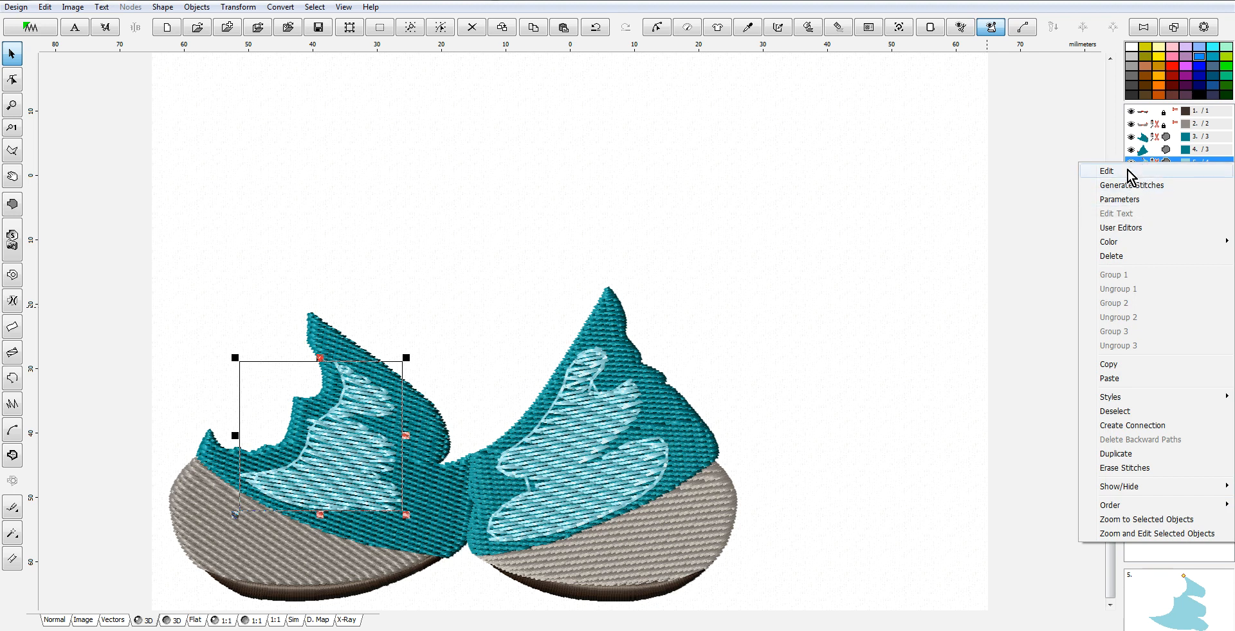
left_click(1125, 171)
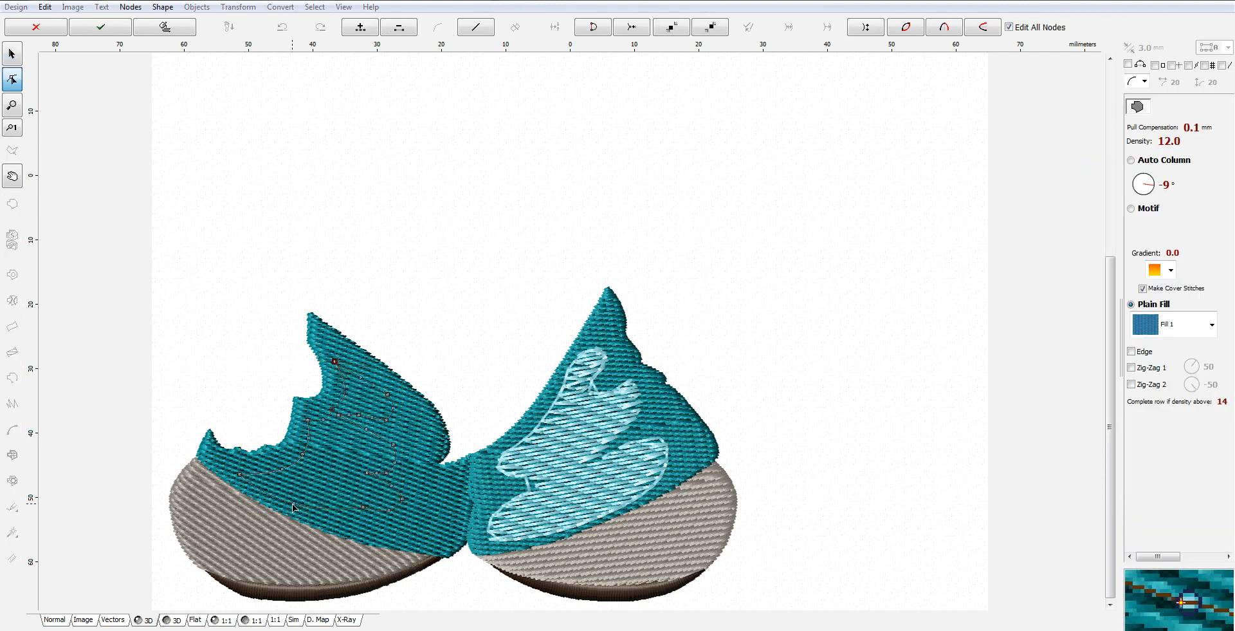
right_click(361, 508)
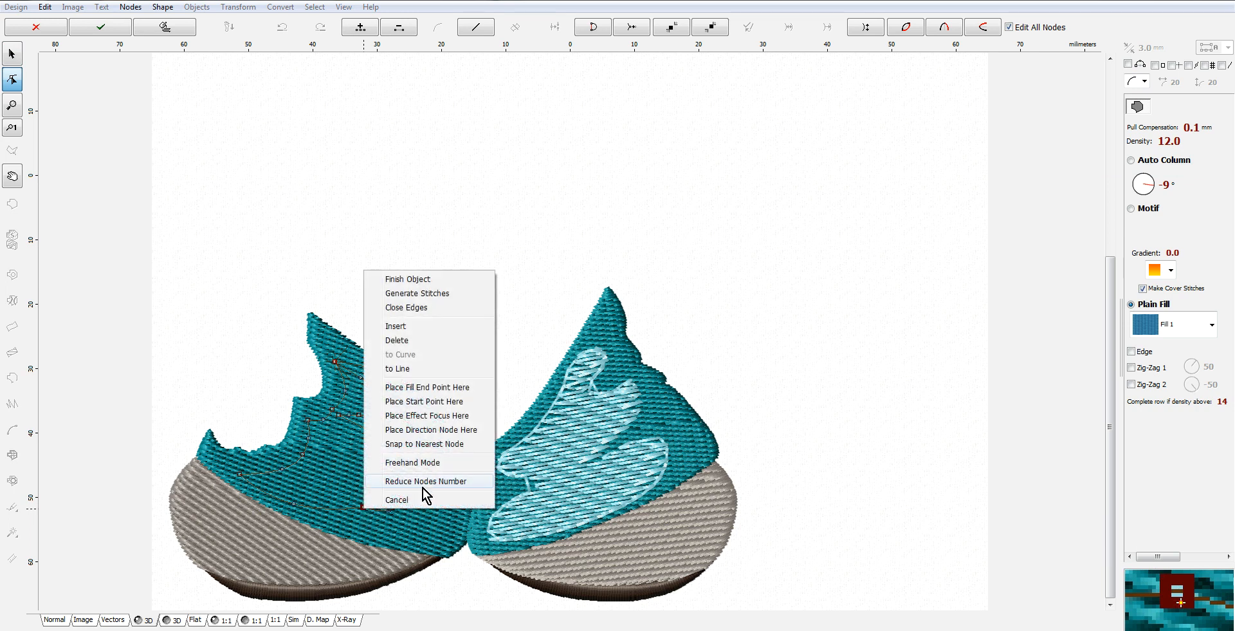
left_click(430, 401)
Place the left leg highlight's fill end point at its top tip and regenerate its stitches.
left_click(334, 363)
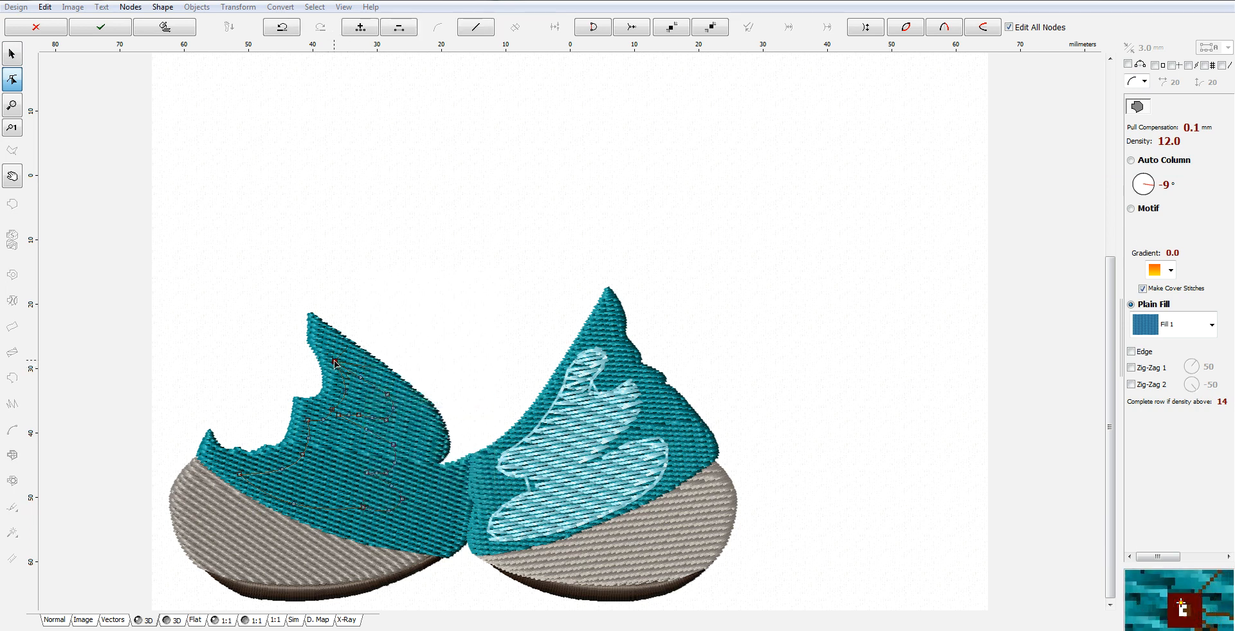
right_click(335, 363)
left_click(410, 479)
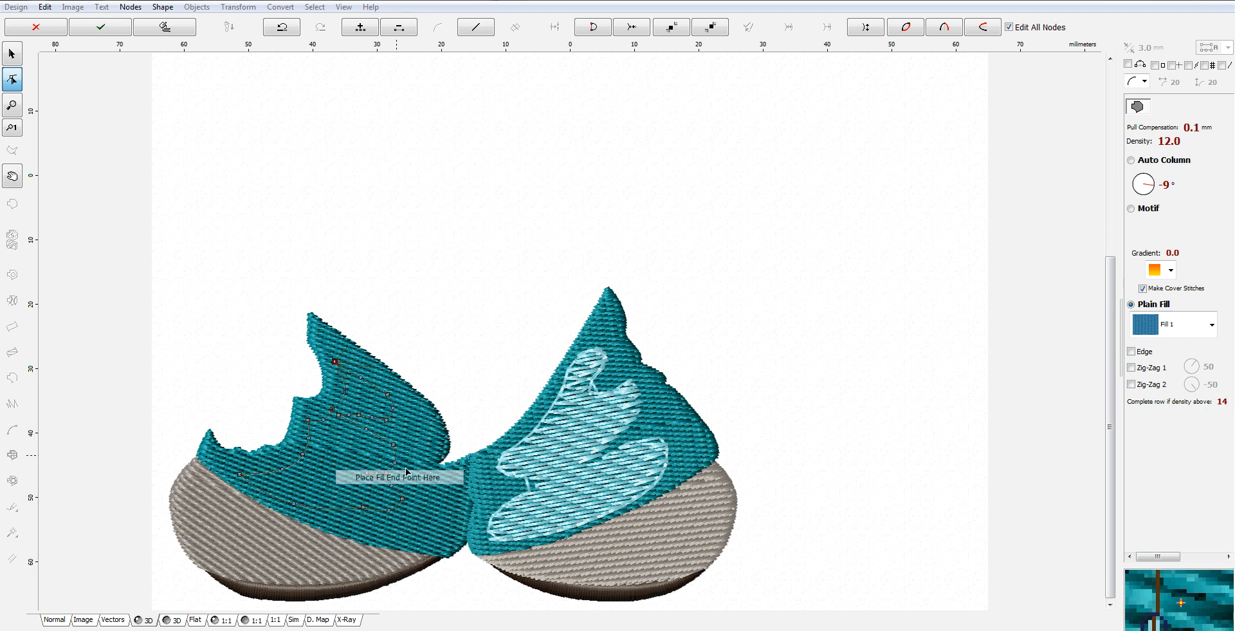
right_click(372, 440)
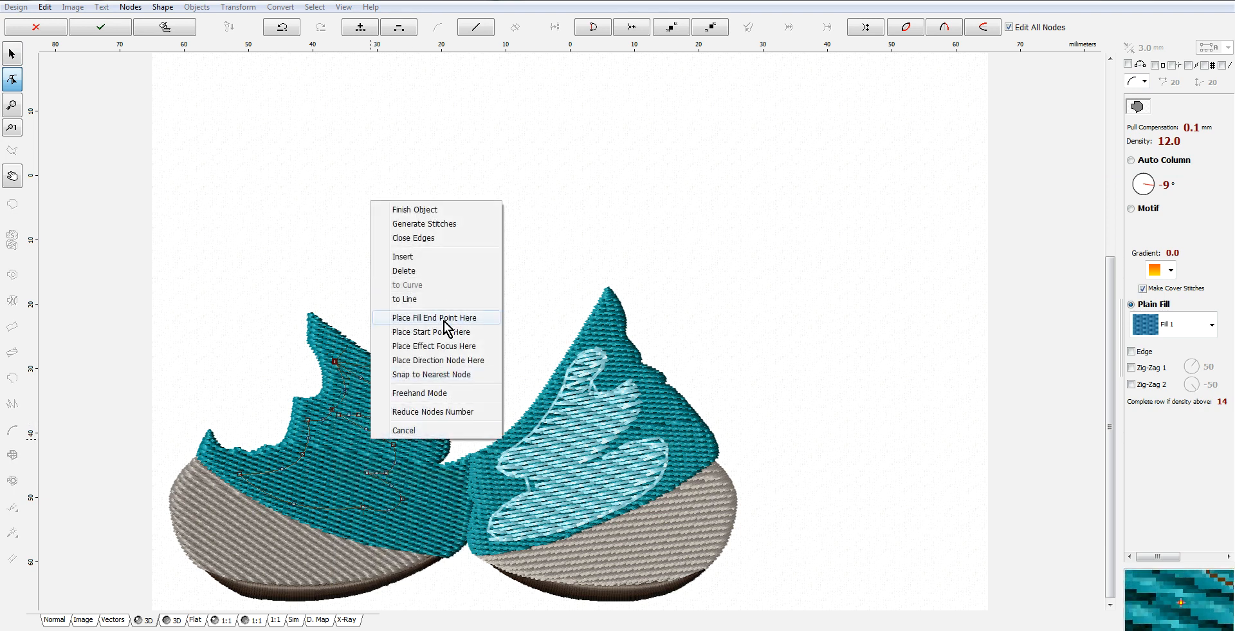
left_click(439, 224)
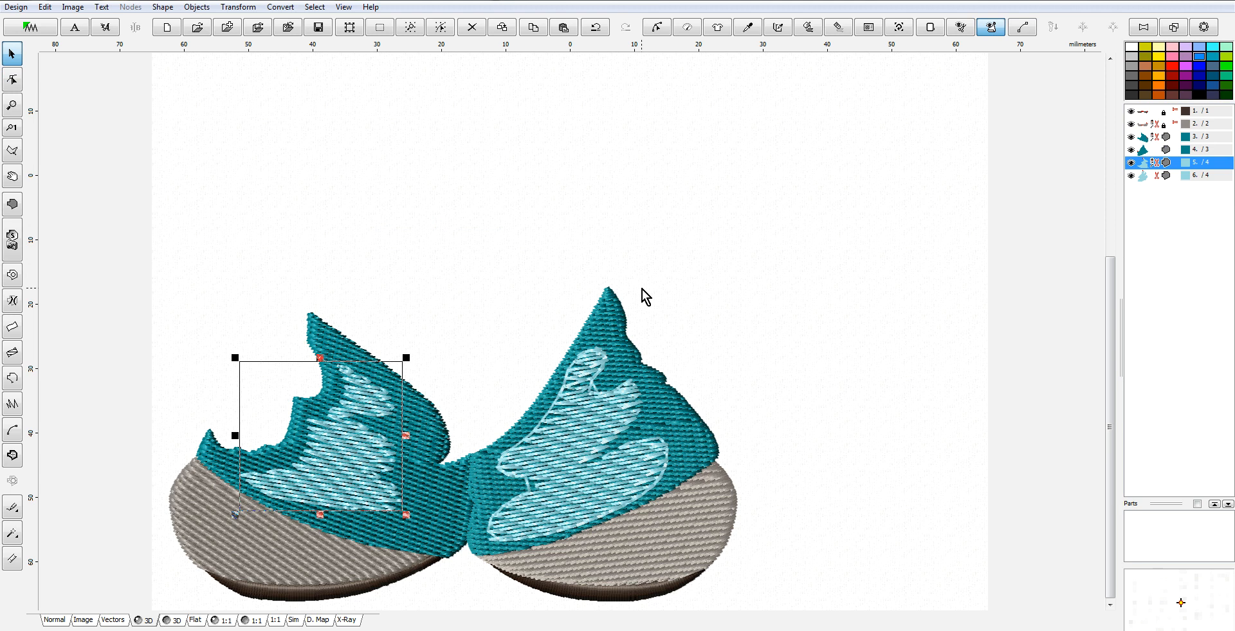
Insert a node on the right leg highlight's lower edge, place its stitch start point there and regenerate the stitches.
left_click(1155, 175)
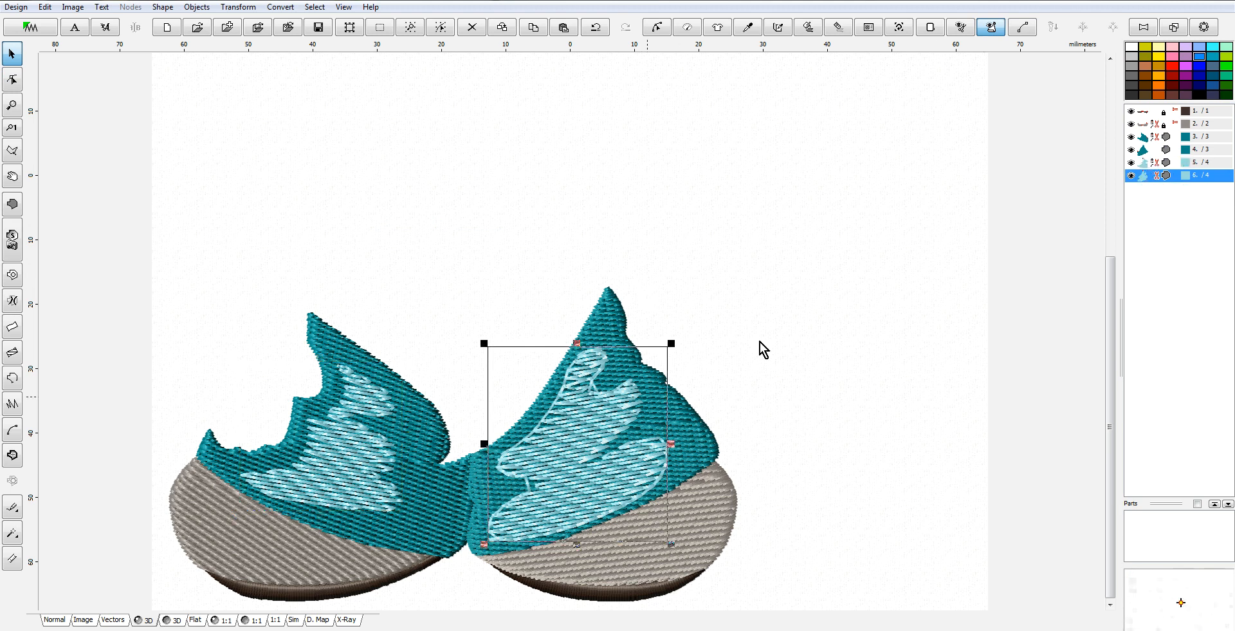
right_click(572, 480)
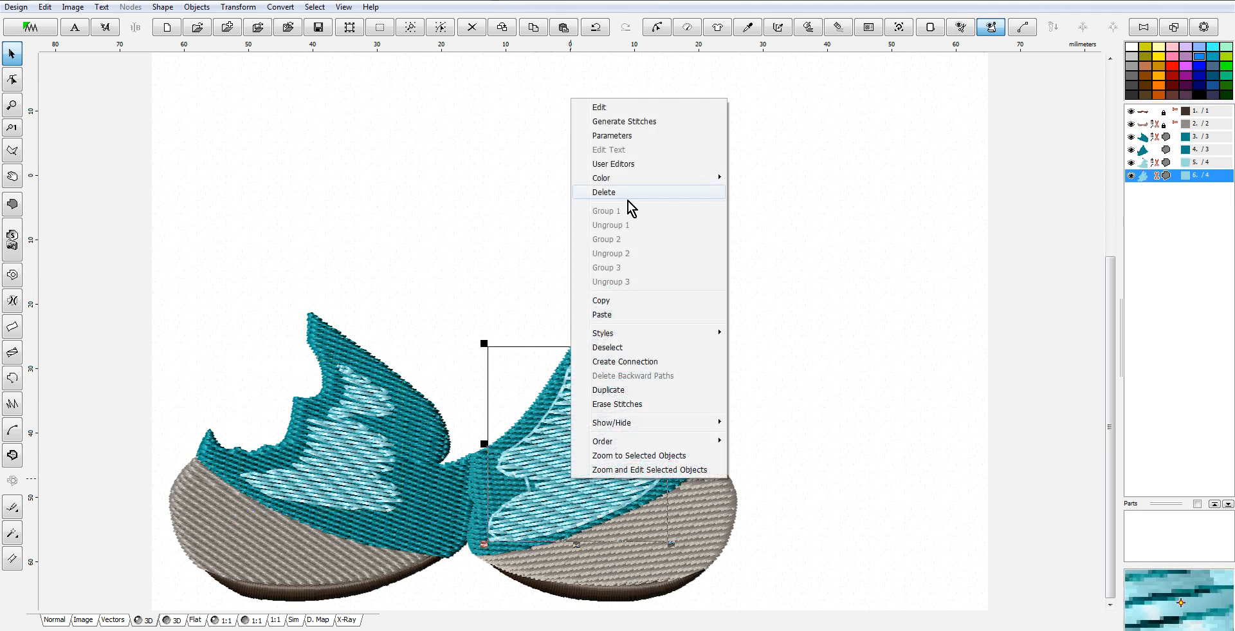
left_click(605, 109)
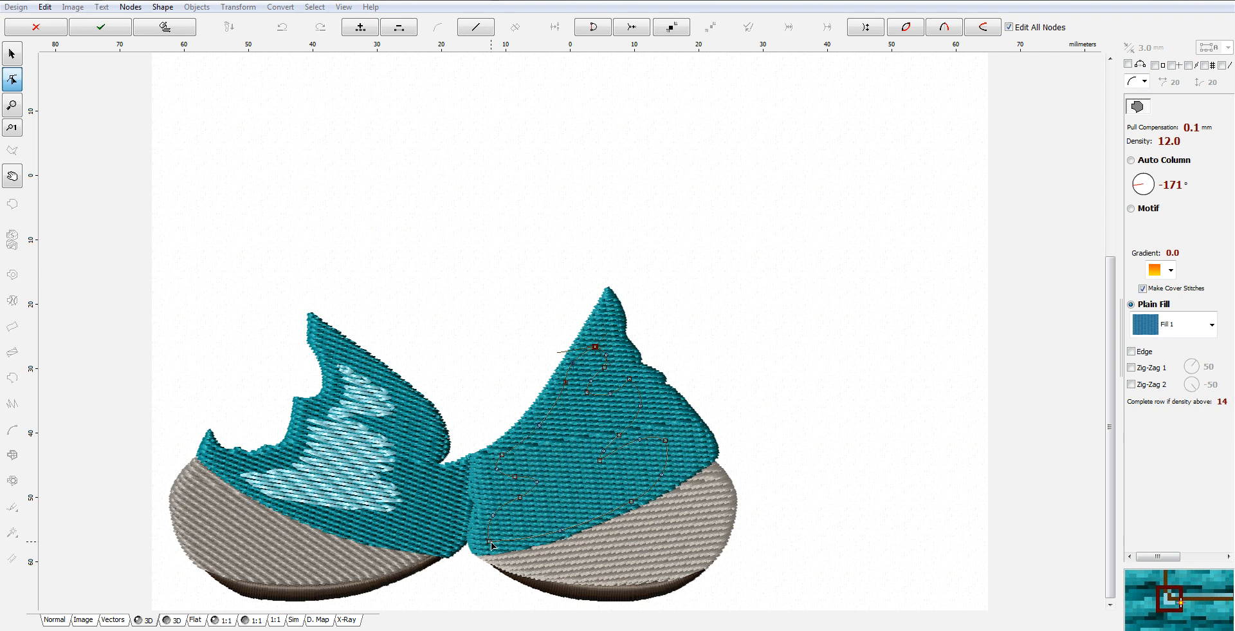
right_click(562, 533)
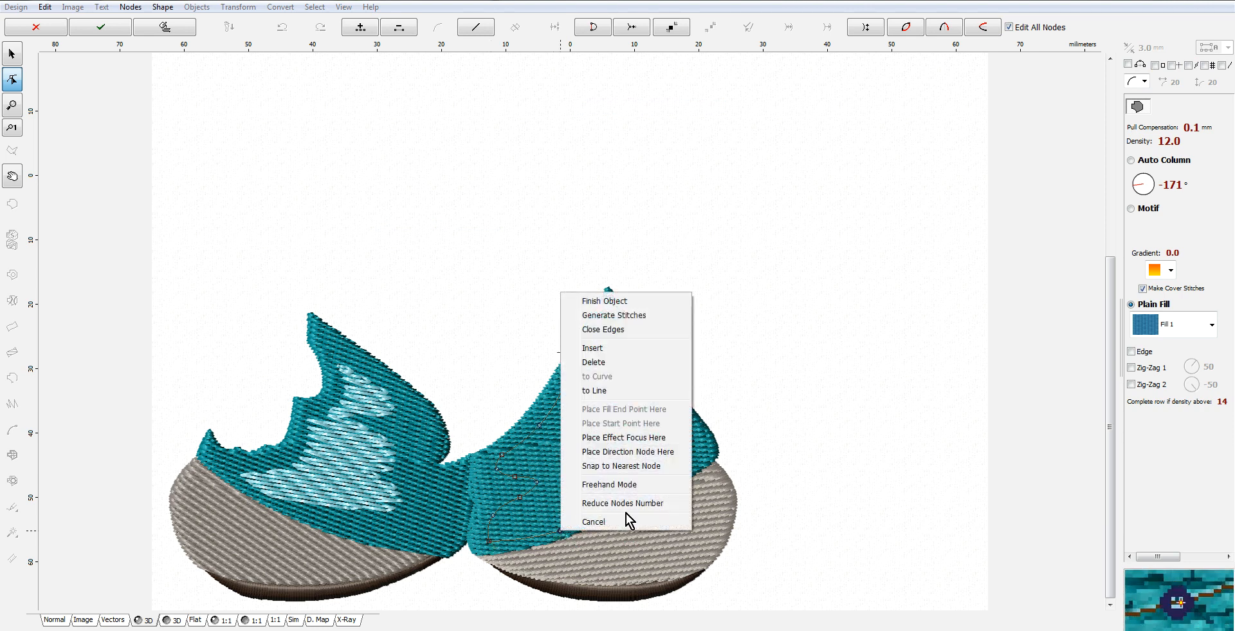
left_click(596, 348)
right_click(563, 532)
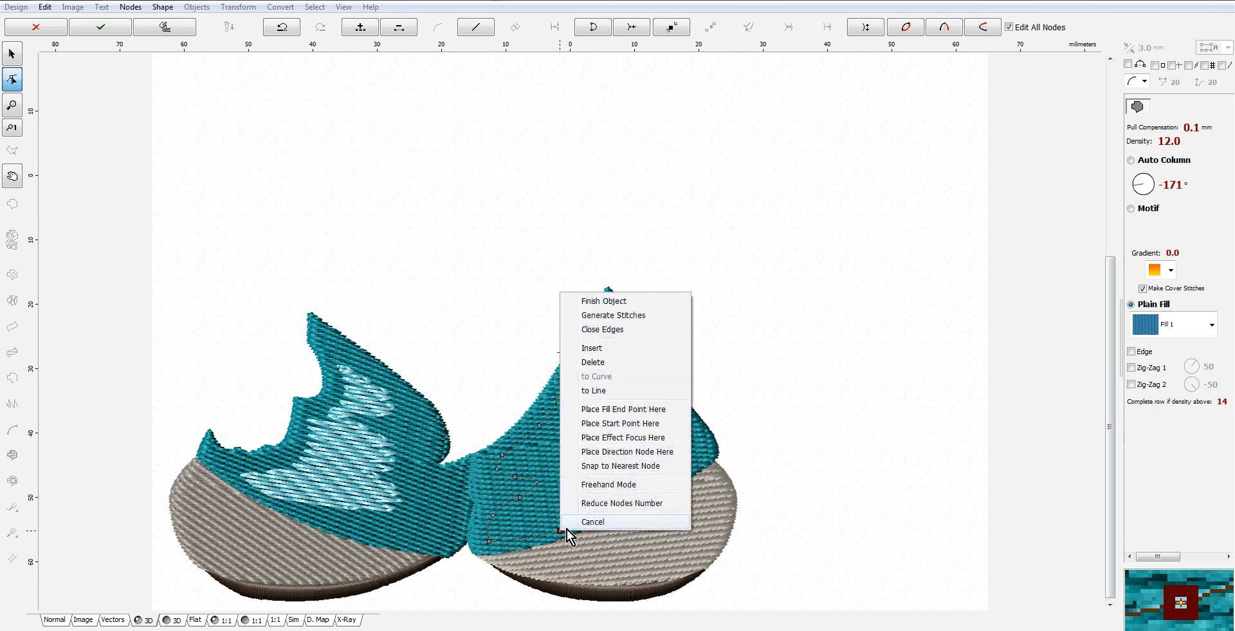
left_click(621, 422)
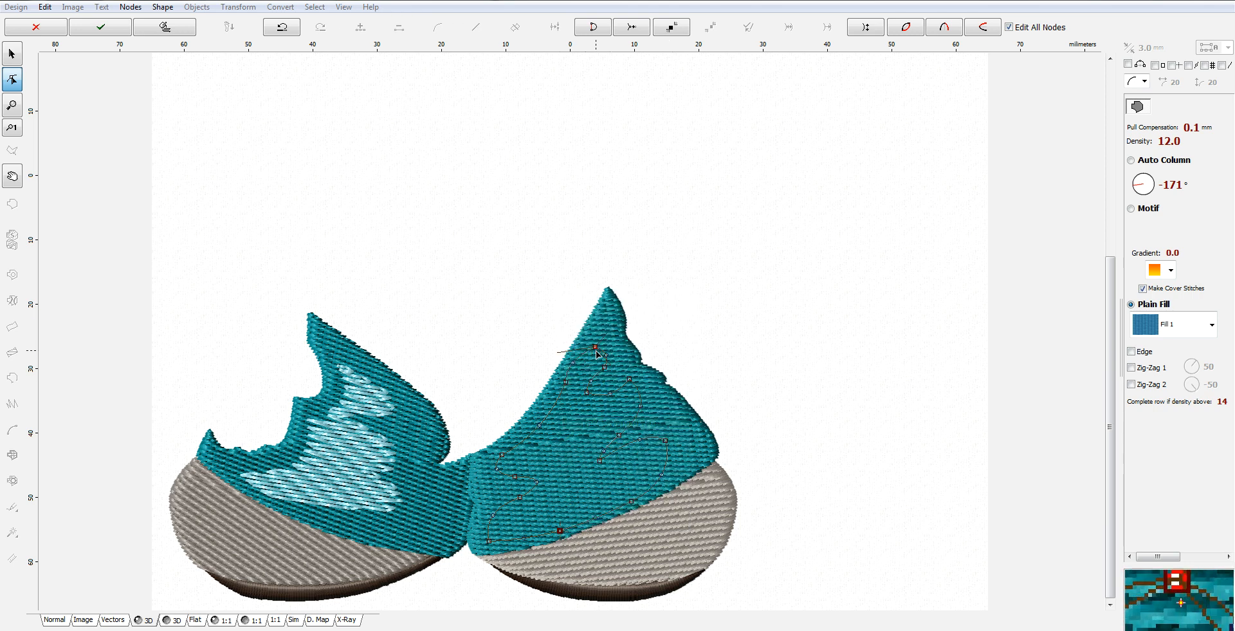
right_click(596, 424)
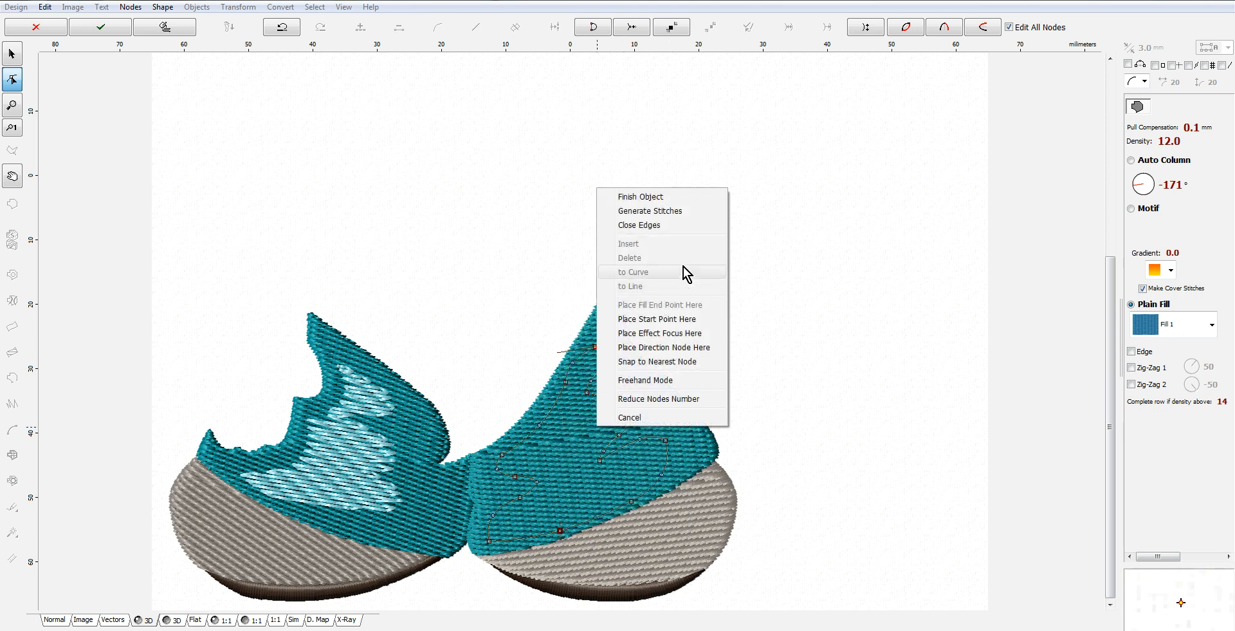
left_click(673, 212)
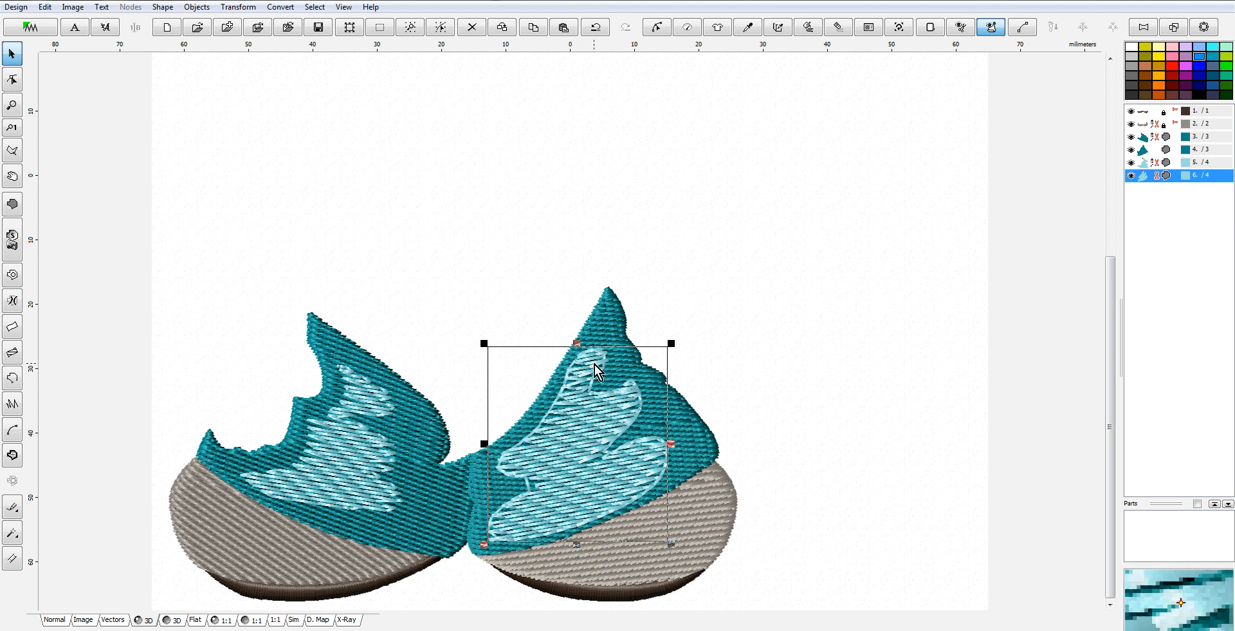
scroll(582, 484, "up", 1)
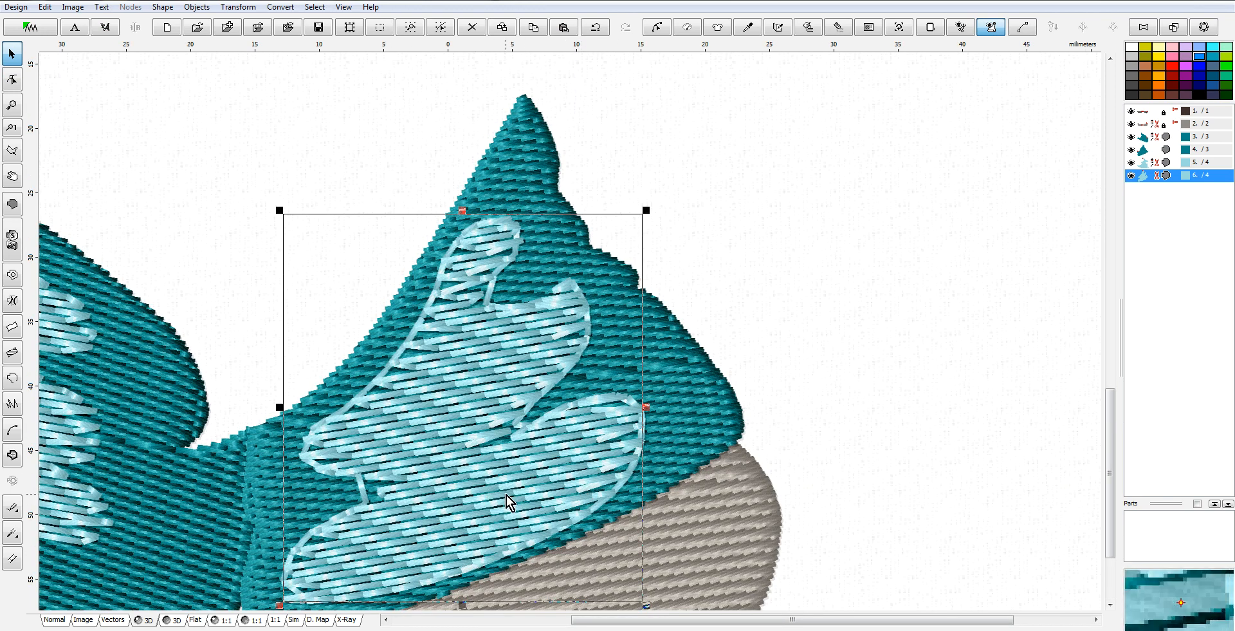
right_click(504, 514)
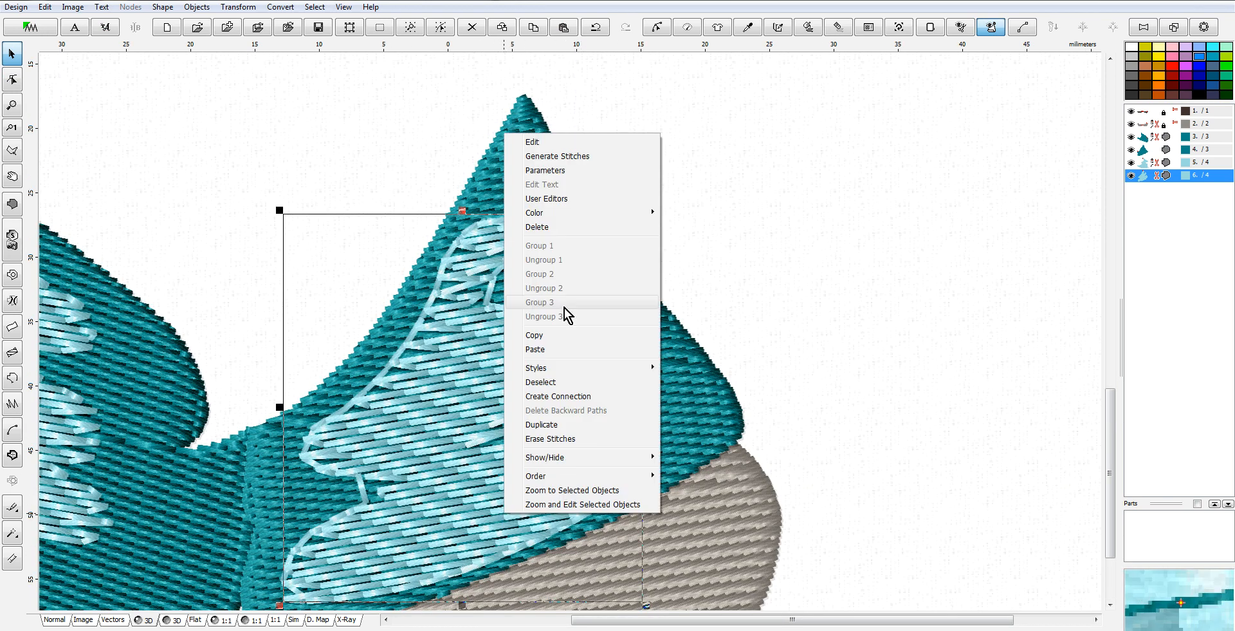
left_click(545, 170)
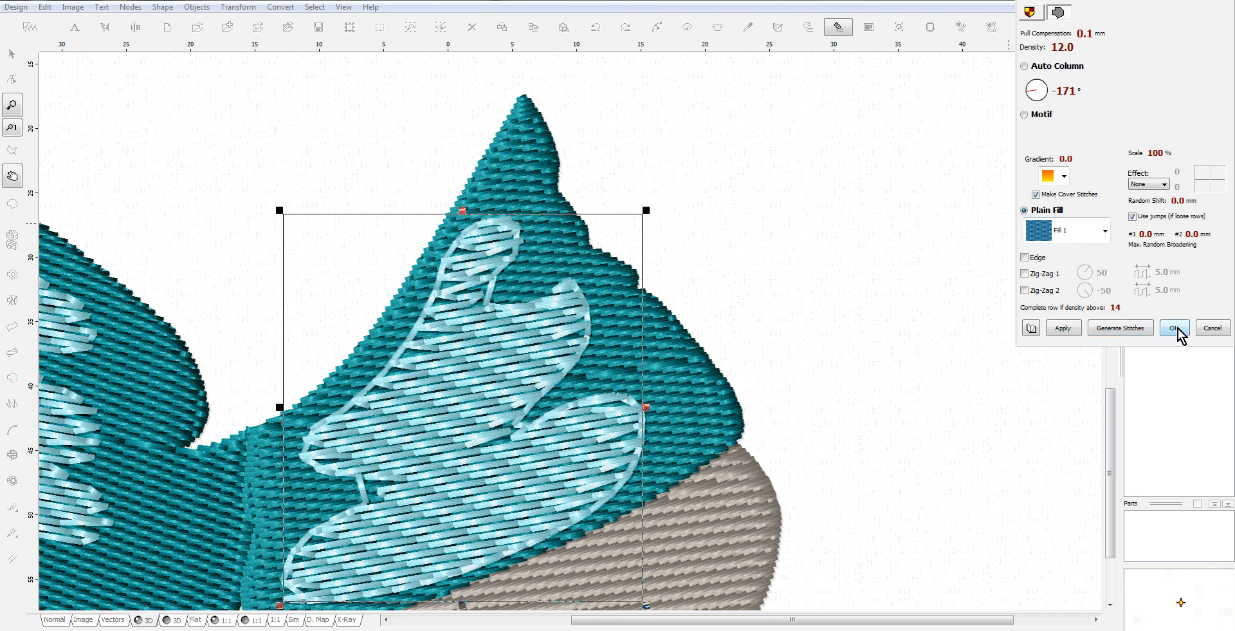
left_click(1212, 328)
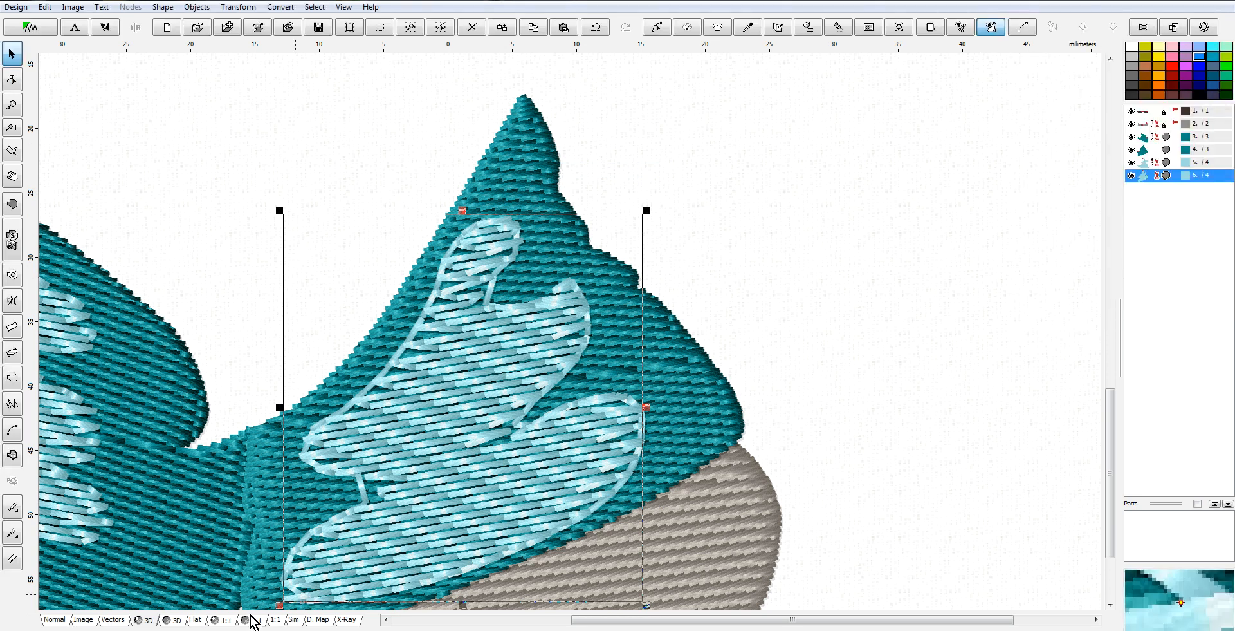
Reopen the right leg highlight for node editing over the artwork and place its stitch start point at its top tip.
left_click(54, 619)
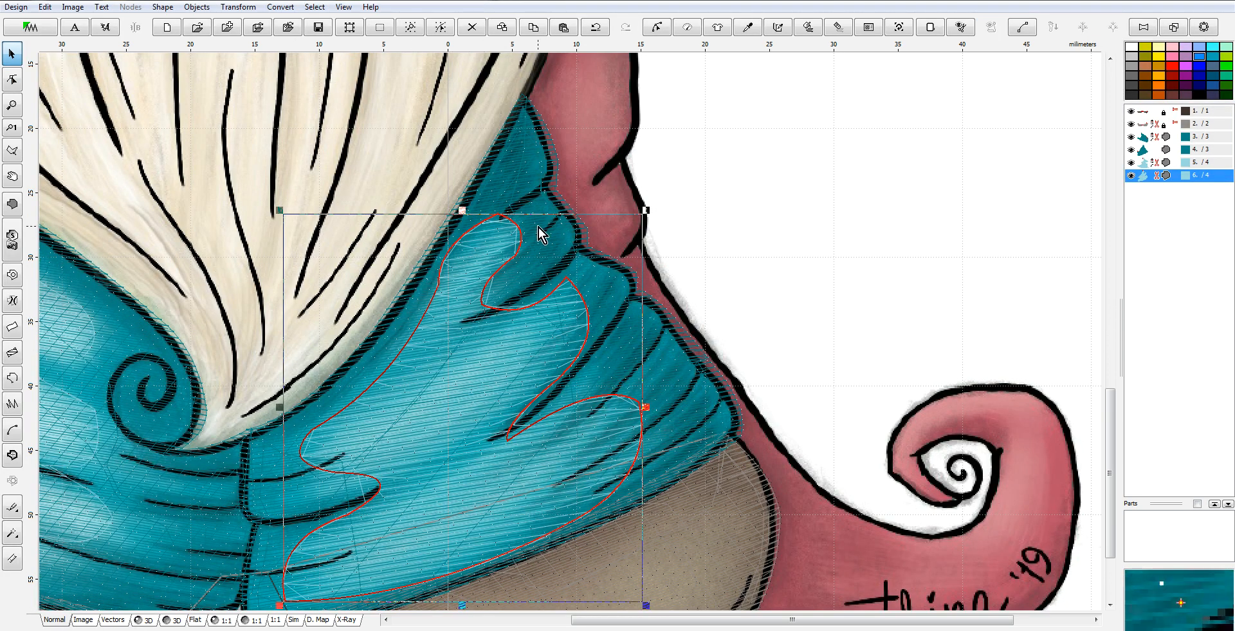
right_click(495, 238)
left_click(523, 246)
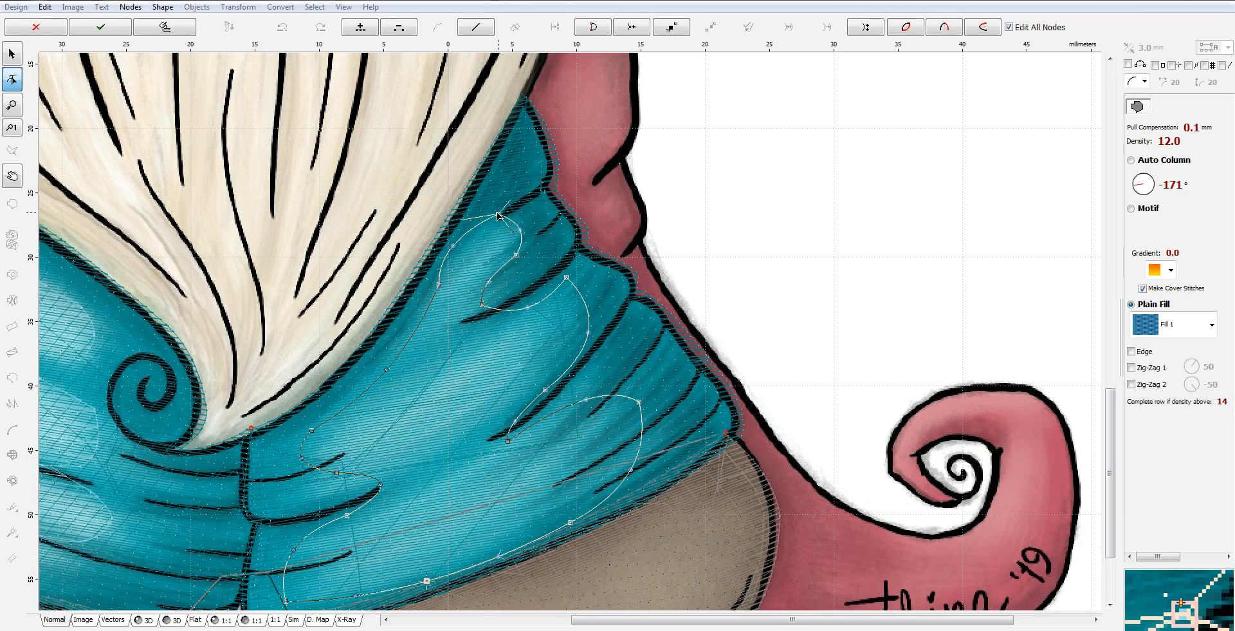
right_click(499, 214)
left_click(544, 343)
Place the right leg highlight's fill end point at its lower-left tip and regenerate its stitches for inspection in 3D.
left_click(286, 601)
right_click(287, 603)
left_click(358, 484)
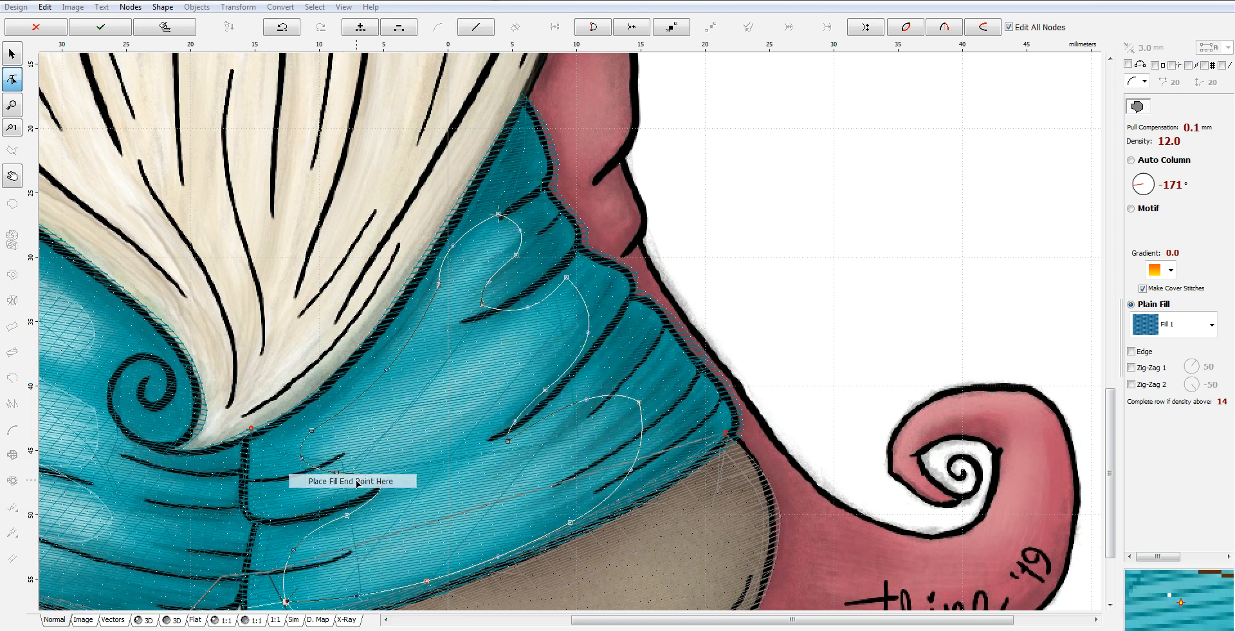
right_click(460, 457)
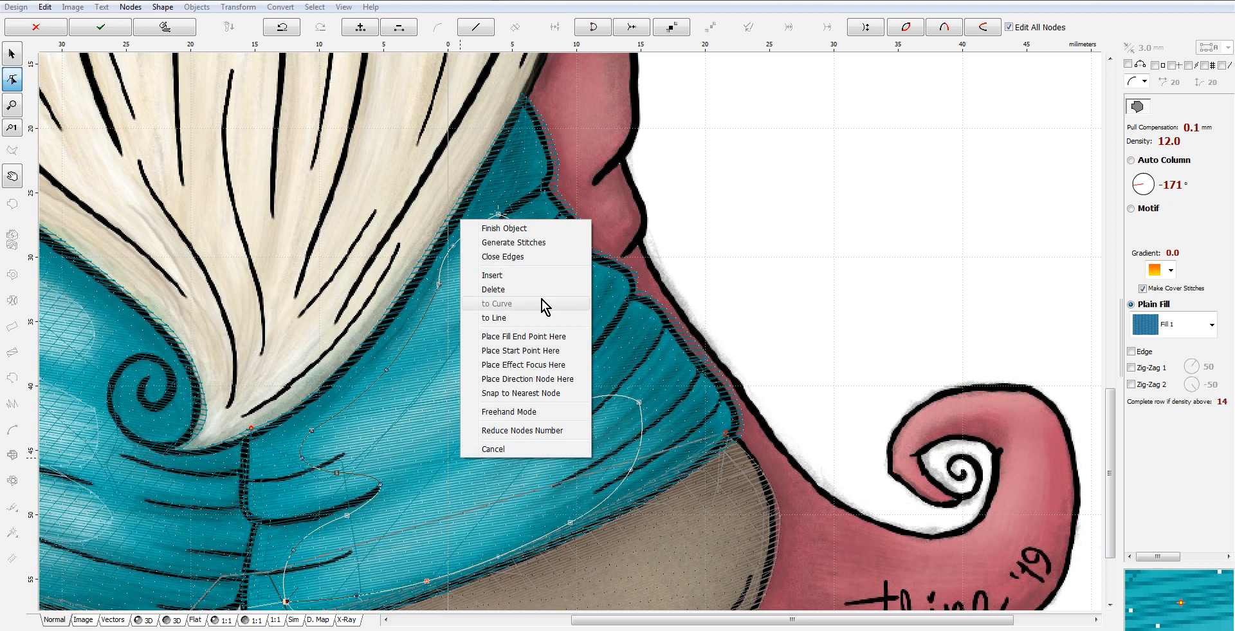
left_click(534, 244)
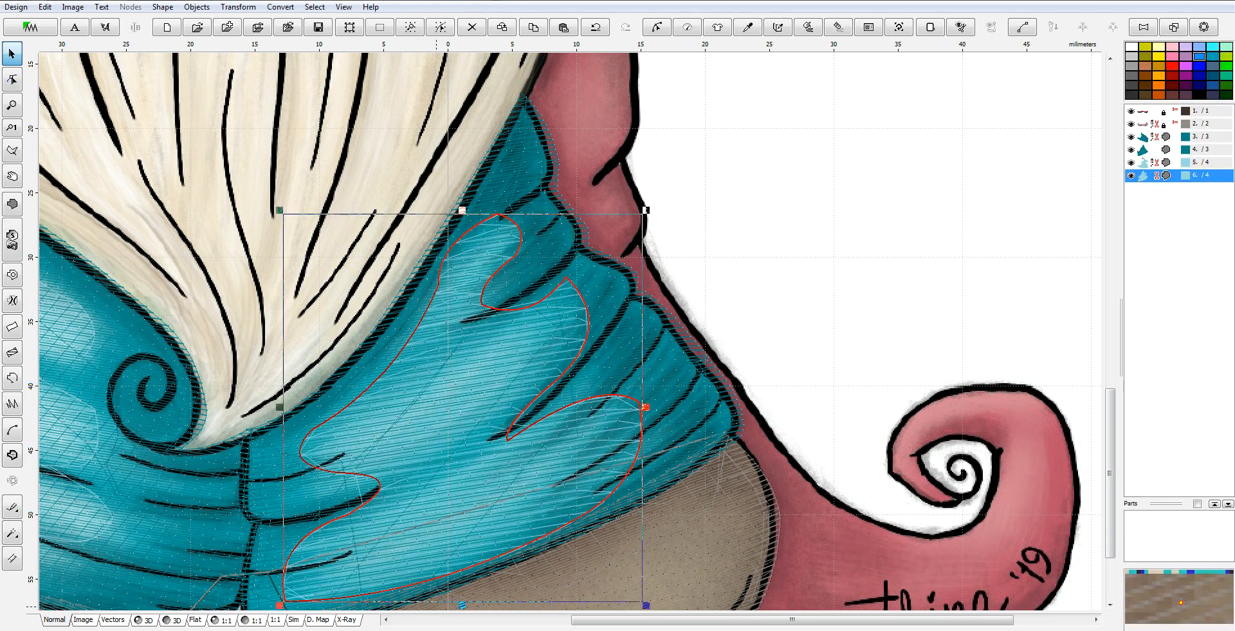
left_click(145, 622)
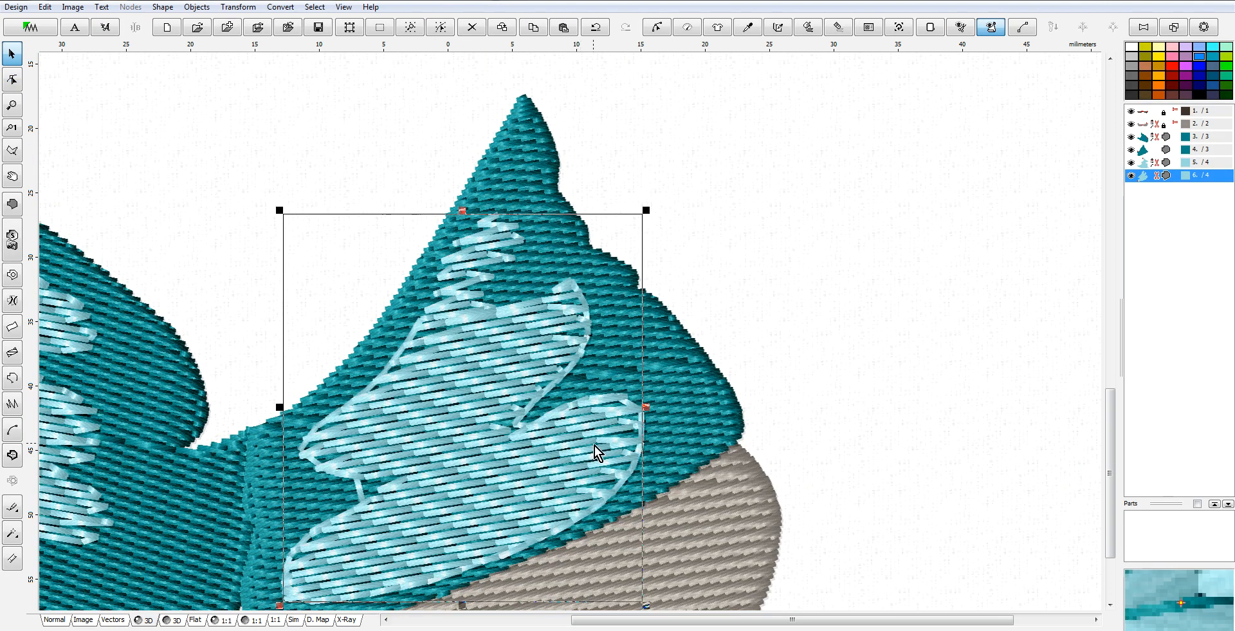
scroll(632, 423, "down", 1)
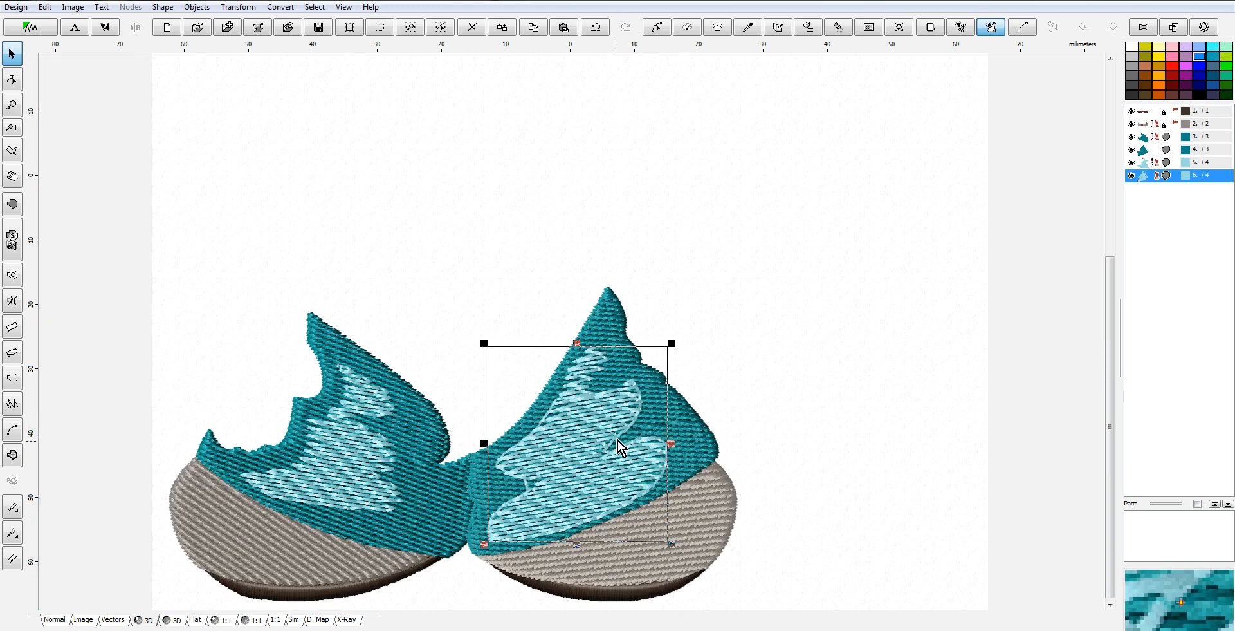
scroll(617, 444, "up", 1)
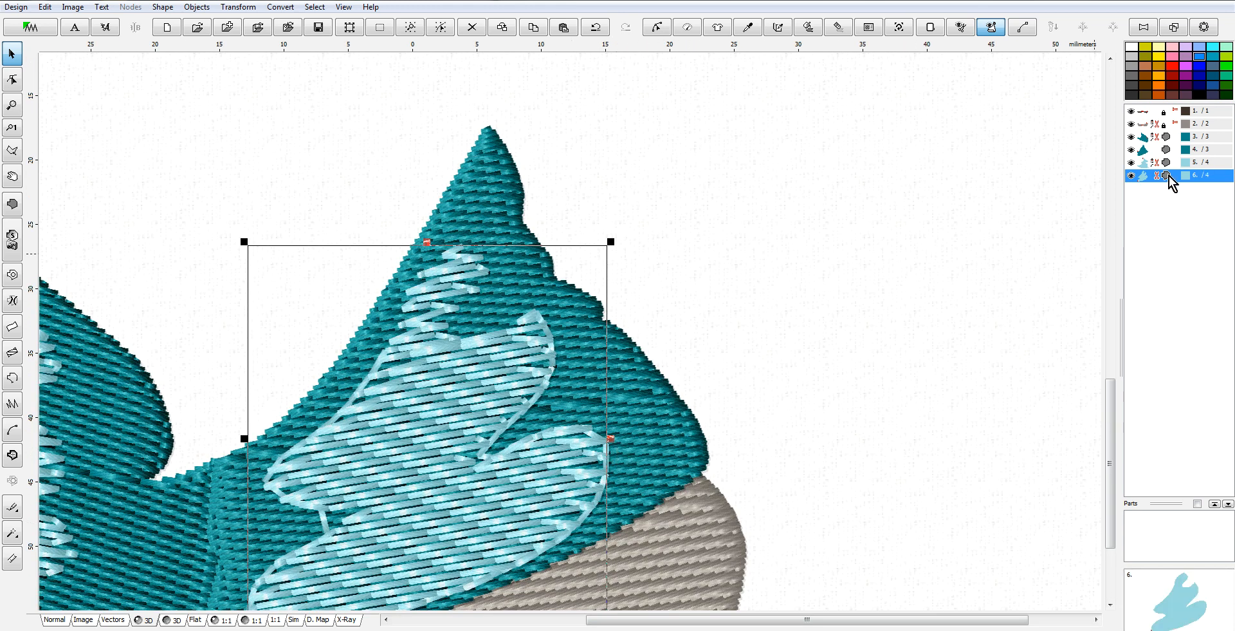
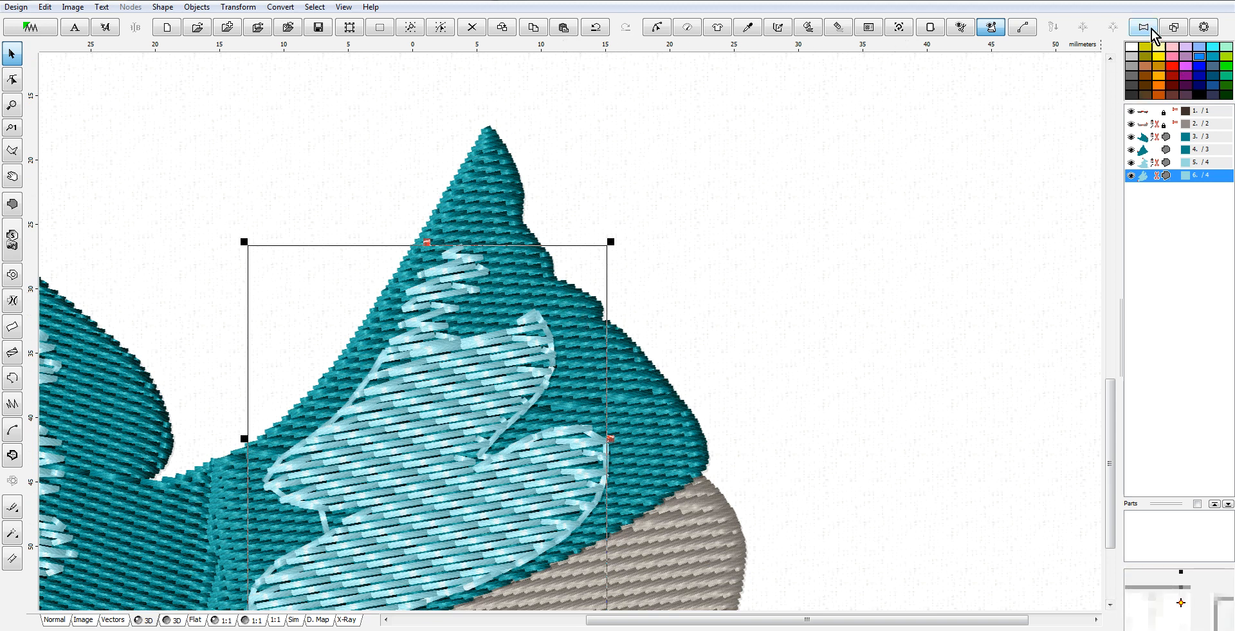
Switch the embroidery display from the 3D stitch preview to the Normal view.
left_click(57, 620)
scroll(360, 330, "down", 5)
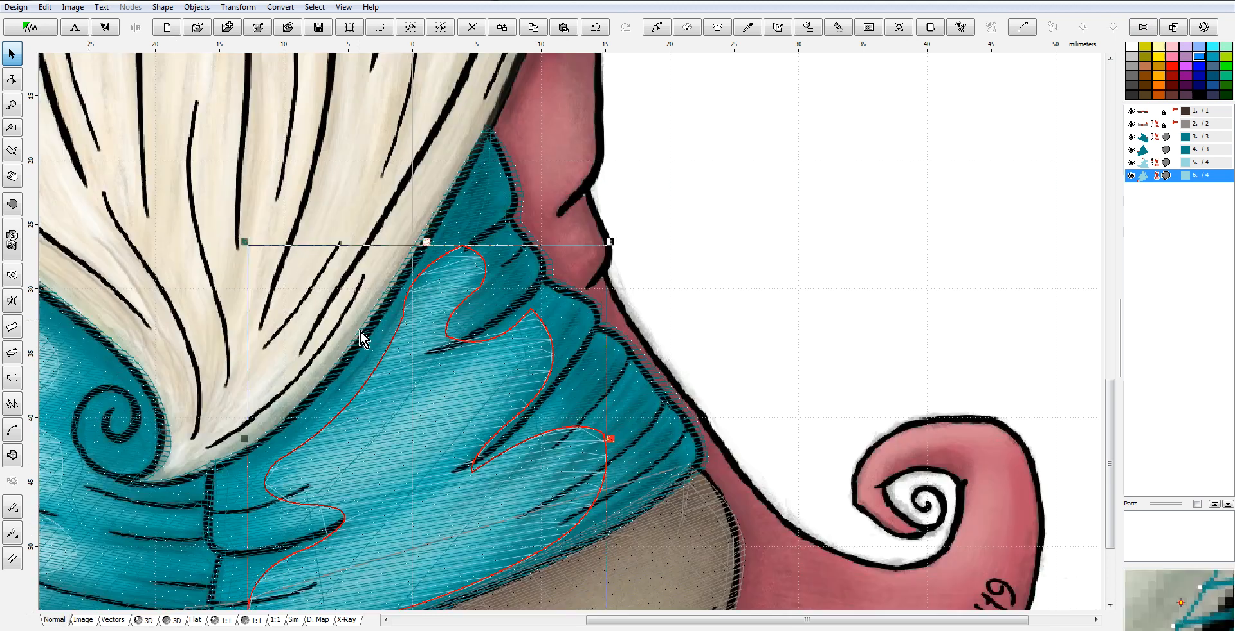
scroll(376, 308, "up", 2)
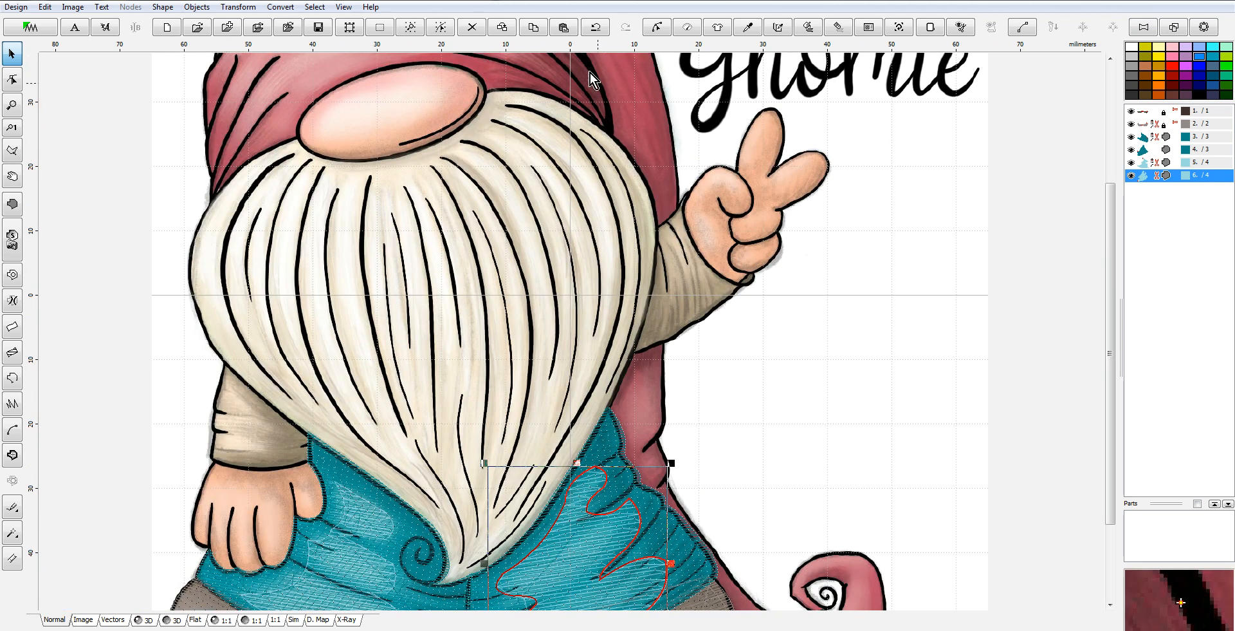
left_click_drag(1107, 279, 1116, 158)
scroll(843, 377, "down", 2)
scroll(607, 424, "up", 4)
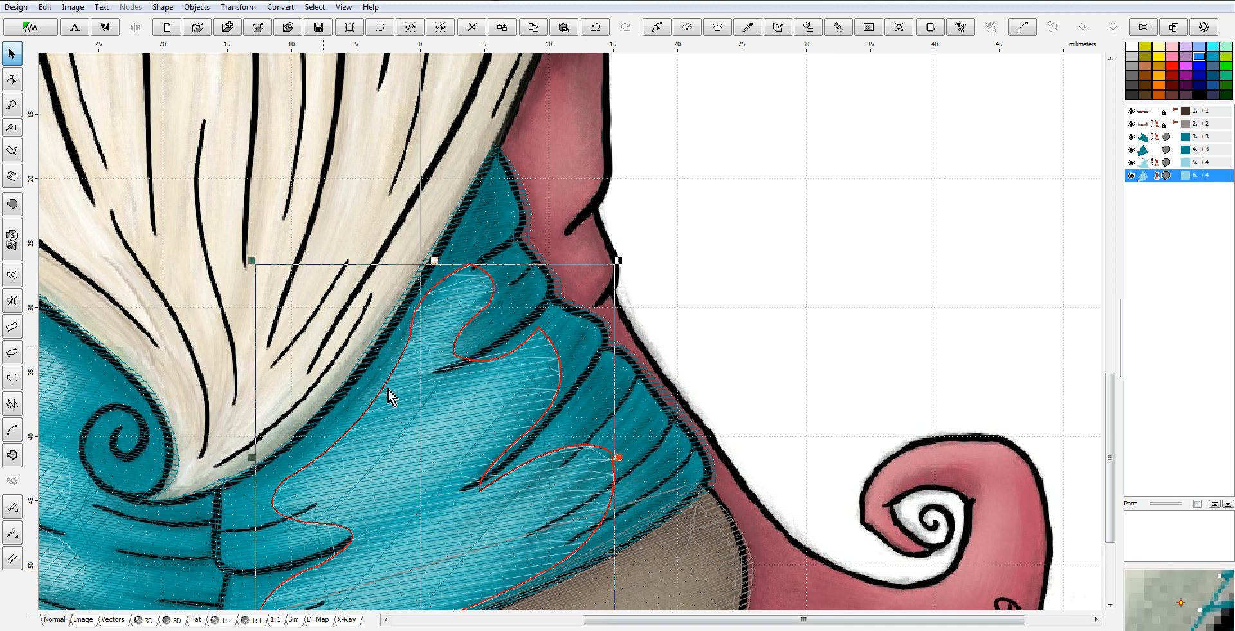
Start a plain fill outline under the raised arm's sleeve and trace the outer edge of the pink hat tail down past the teal shirt's upper folds.
left_click(12, 79)
left_click_drag(1110, 408, 1110, 362)
left_click(608, 150)
left_click(612, 306)
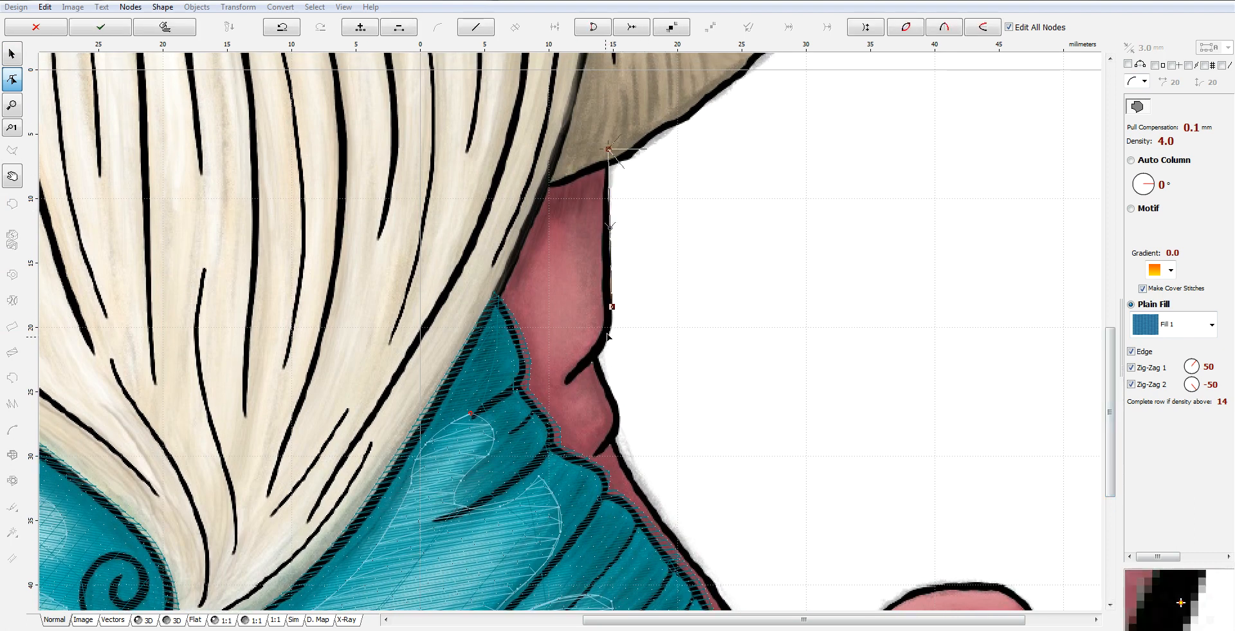
left_click(595, 353)
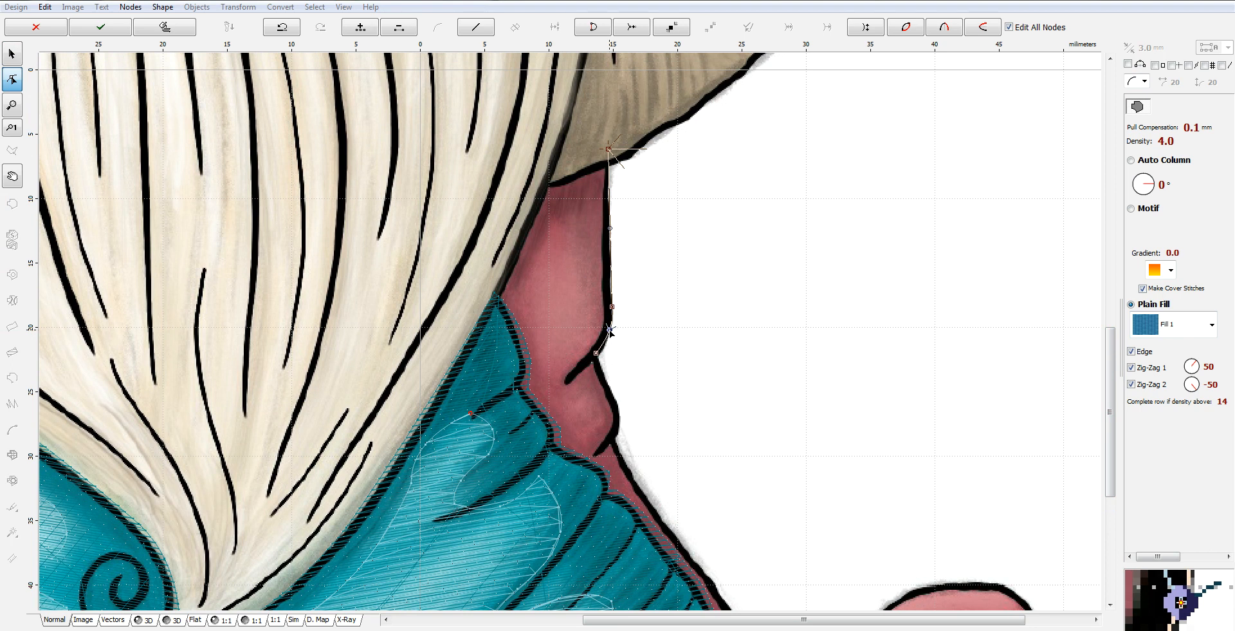
left_click(613, 401)
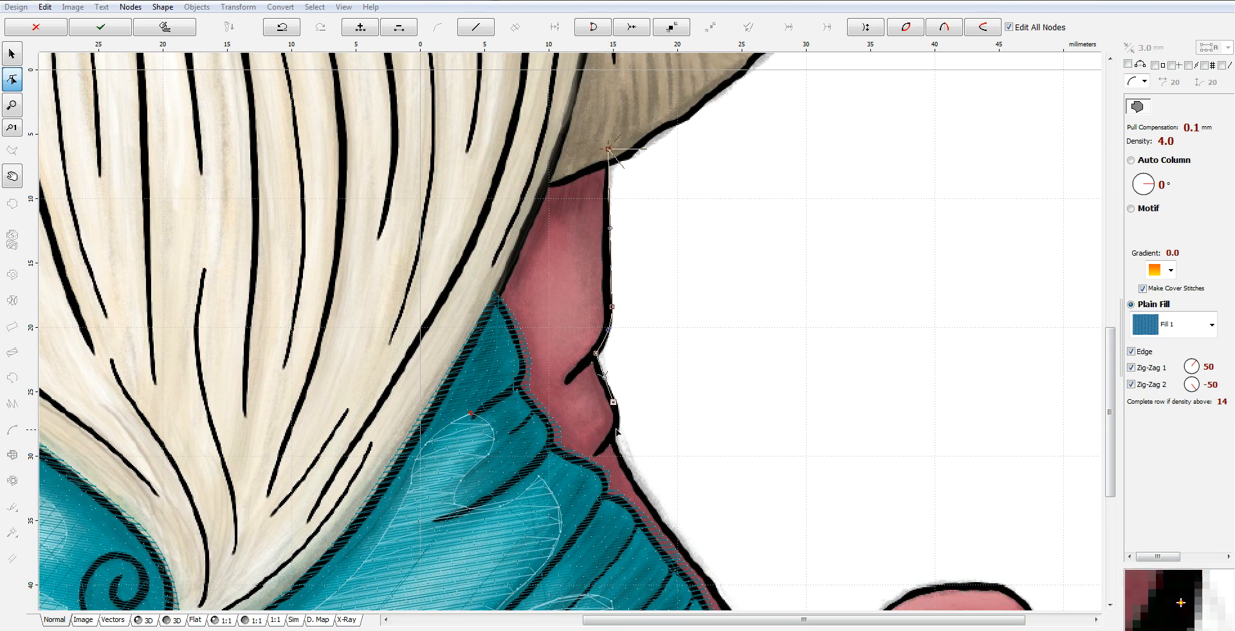
left_click(613, 439)
left_click(671, 534)
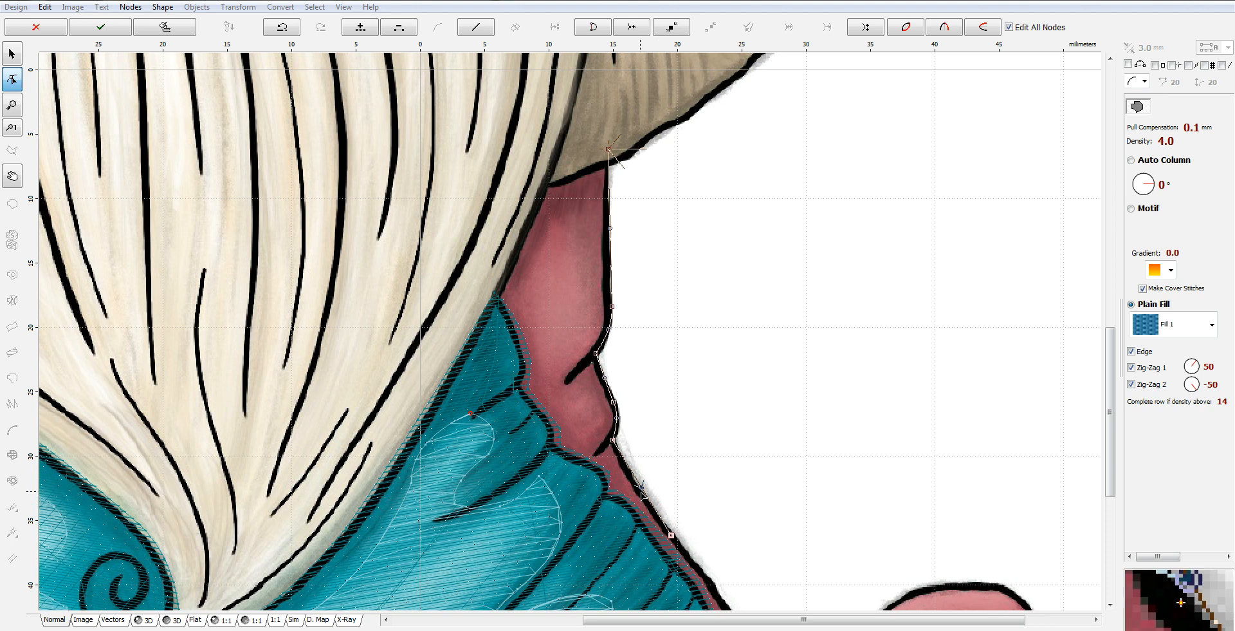
Continue the outline along the hat tail's outer edge to the base of the curl, bending the segments to follow the black line.
left_click_drag(1112, 368, 1136, 492)
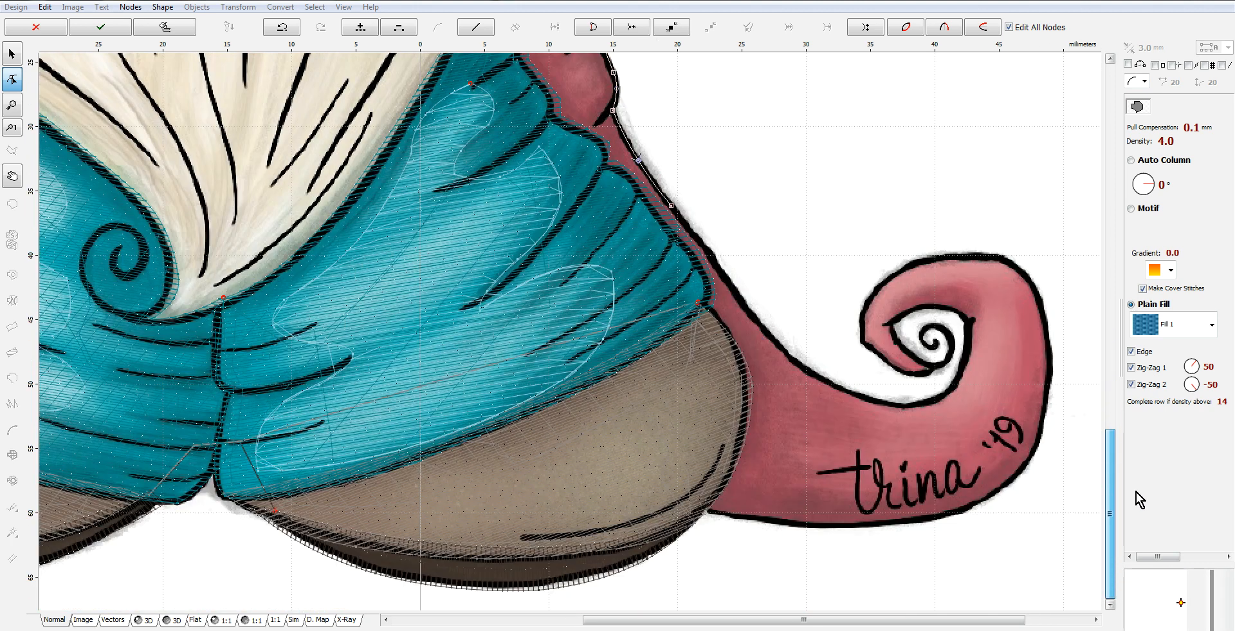
left_click(734, 291)
left_click_drag(702, 247, 707, 247)
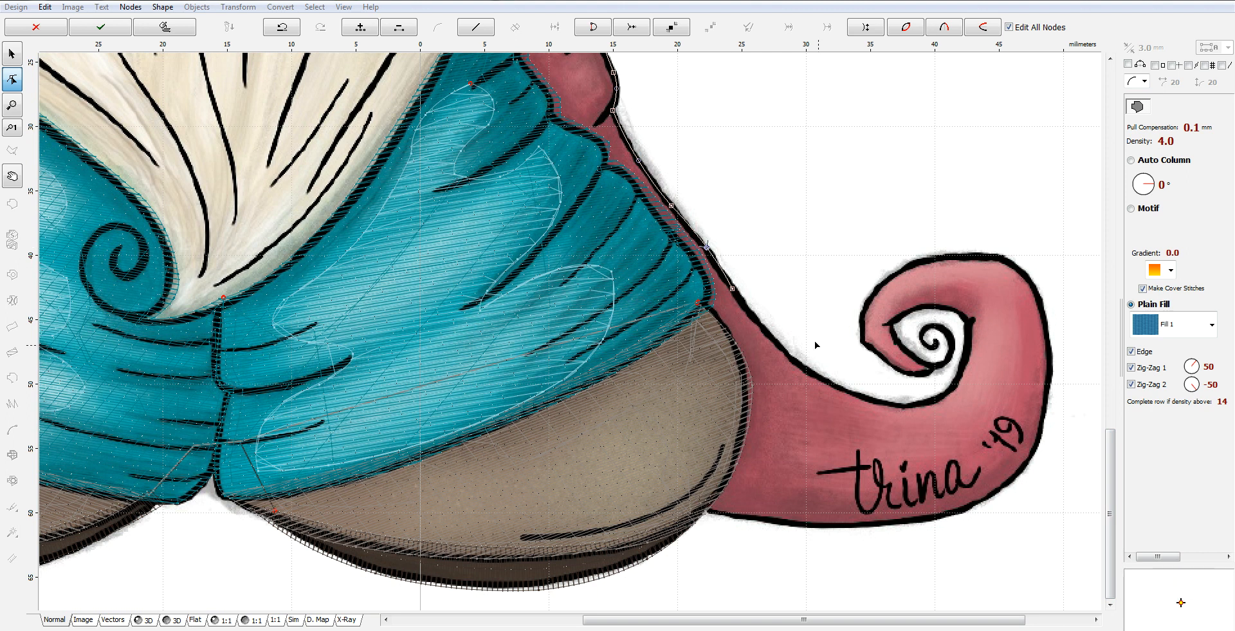
left_click(834, 386)
left_click_drag(786, 339, 780, 349)
left_click(940, 399)
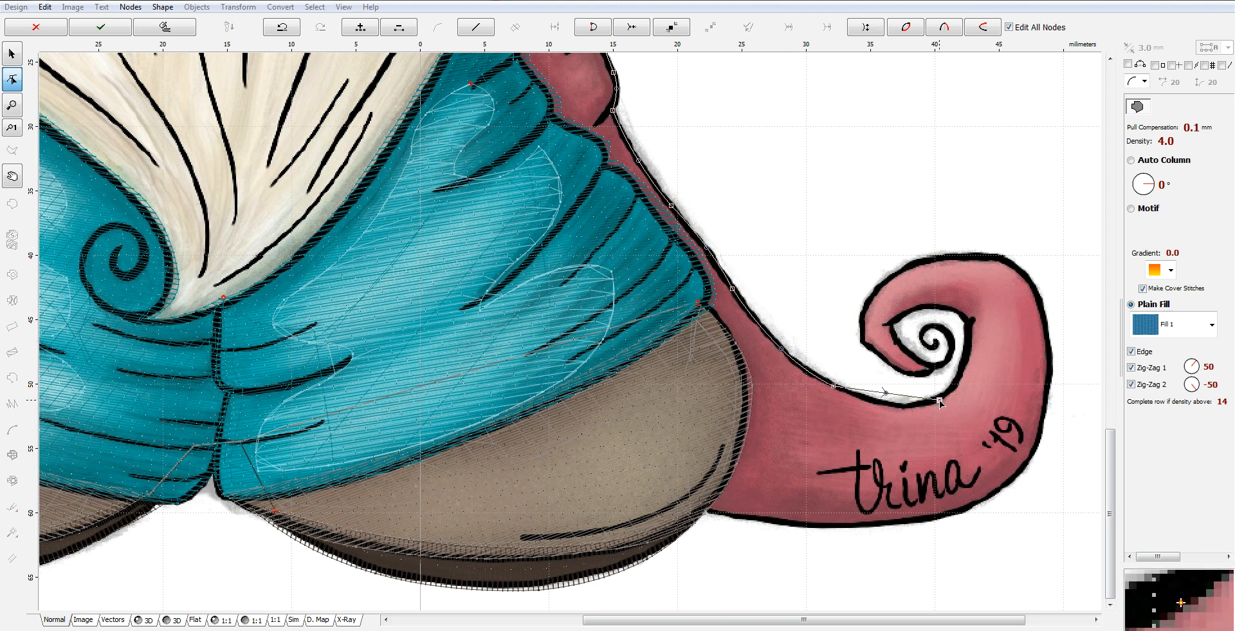
left_click_drag(887, 392, 893, 405)
Trace the inside edge of the hat tail's spiral curl with curved segments around the white opening.
left_click(970, 335)
left_click_drag(954, 366, 963, 371)
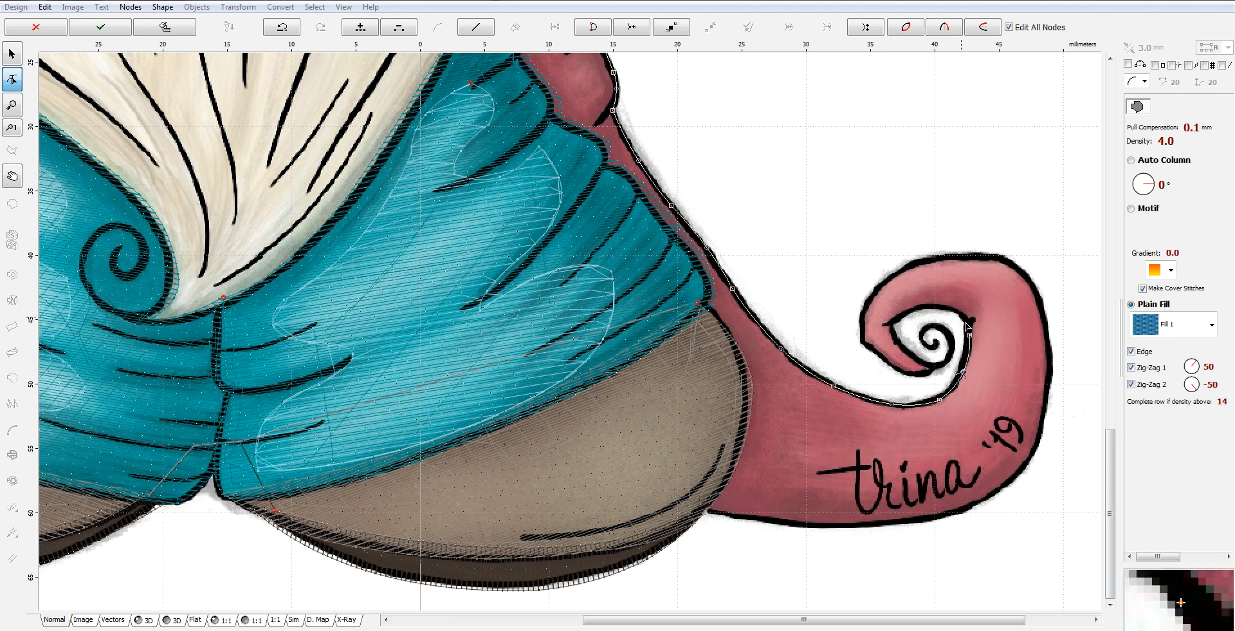
left_click(916, 308)
left_click_drag(943, 321, 899, 317)
left_click(893, 336)
left_click(933, 368)
left_click_drag(913, 353, 912, 358)
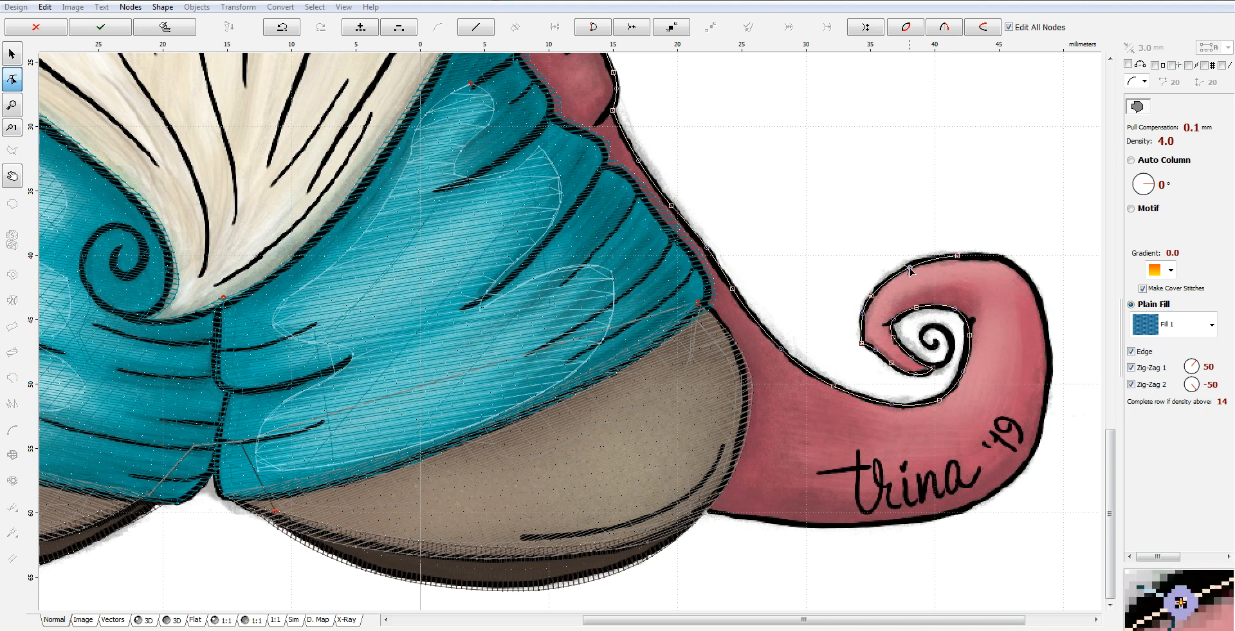
Trace the curl's outer rim and the hat tail's bottom edge back to the grey trouser leg, curving each segment onto the artwork line.
left_click(1040, 296)
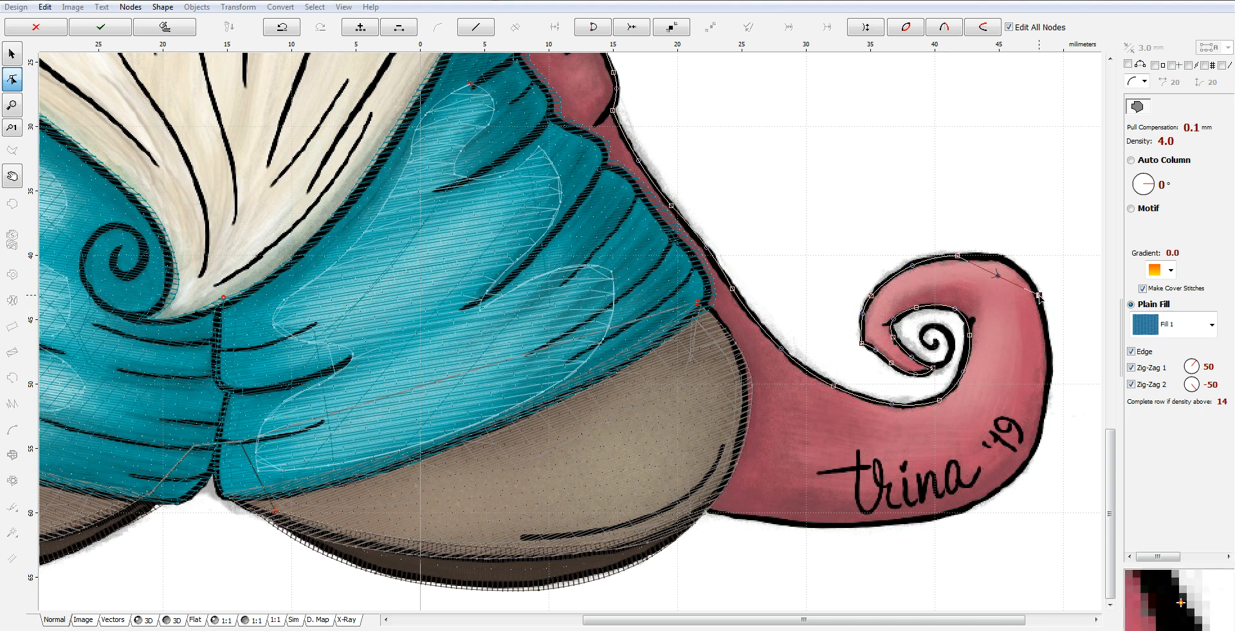
left_click_drag(999, 277, 1011, 262)
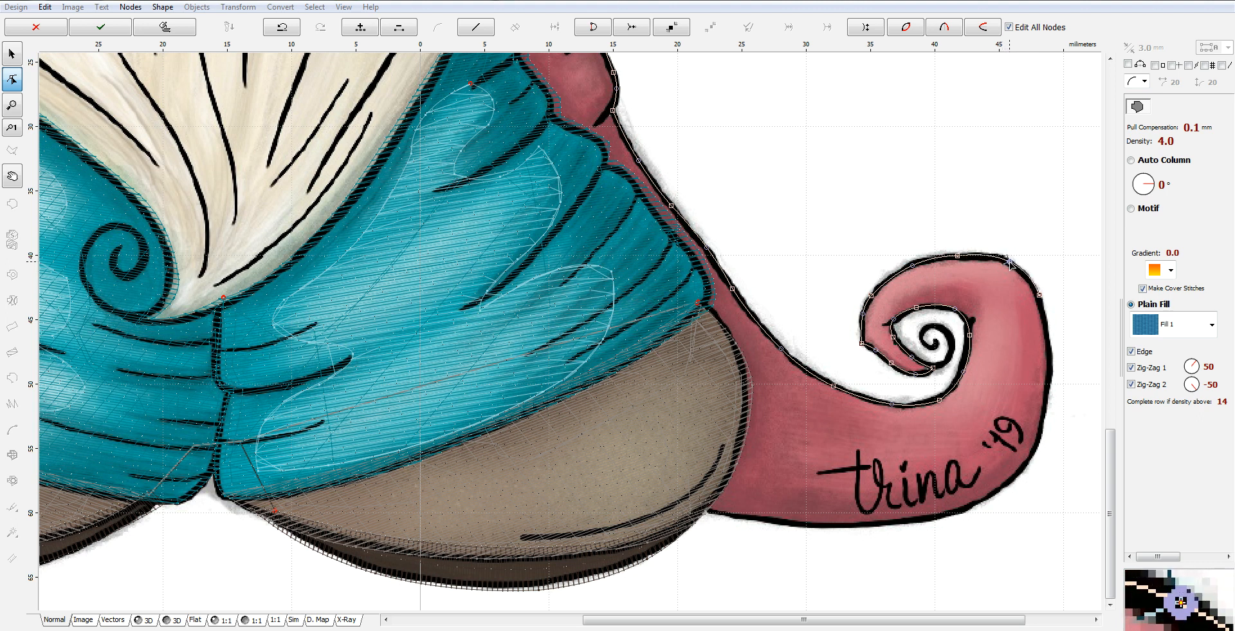
left_click(1030, 461)
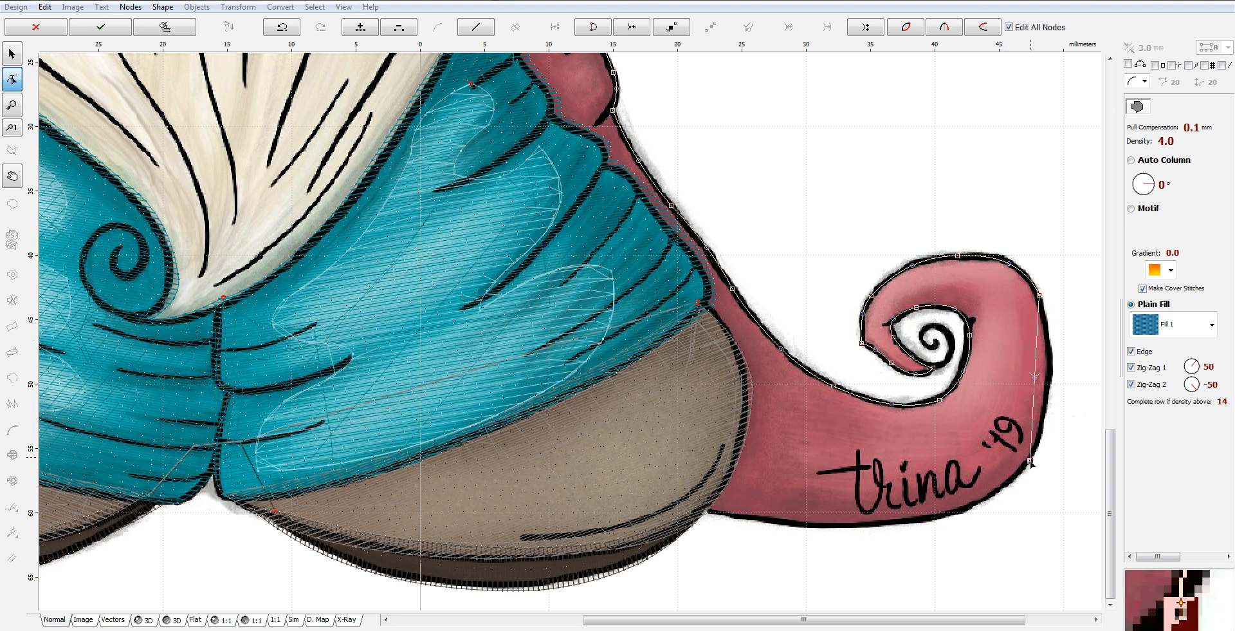
left_click_drag(1034, 377, 1050, 380)
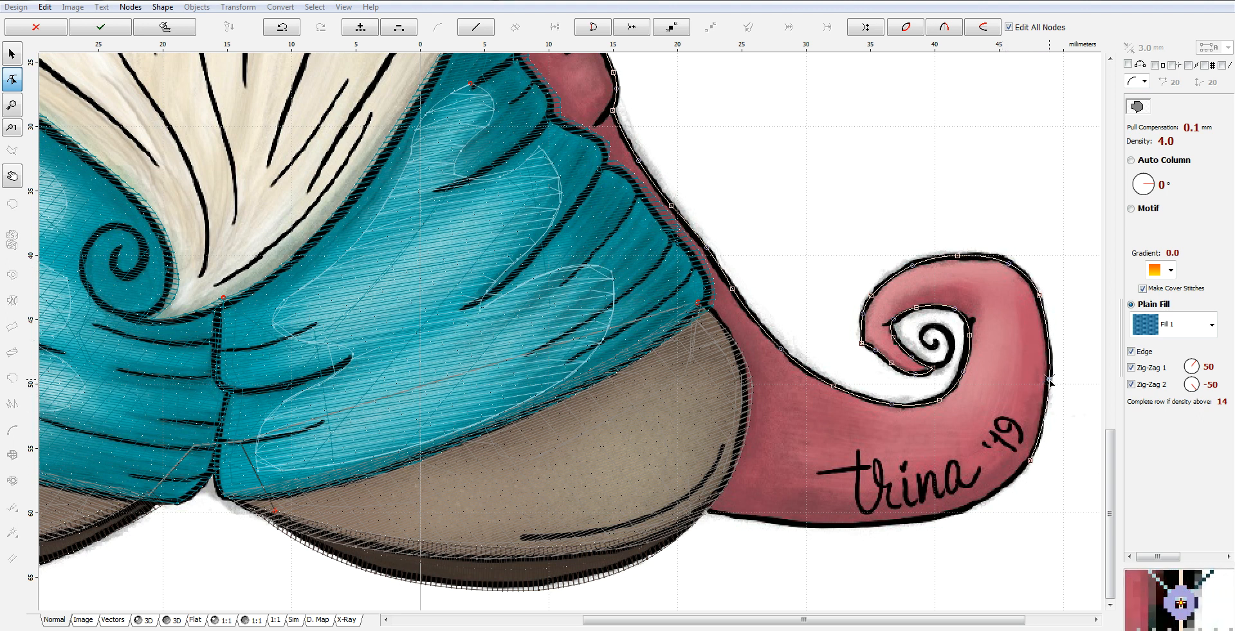
left_click(922, 519)
left_click_drag(978, 490, 979, 502)
left_click(709, 510)
left_click_drag(814, 519, 817, 529)
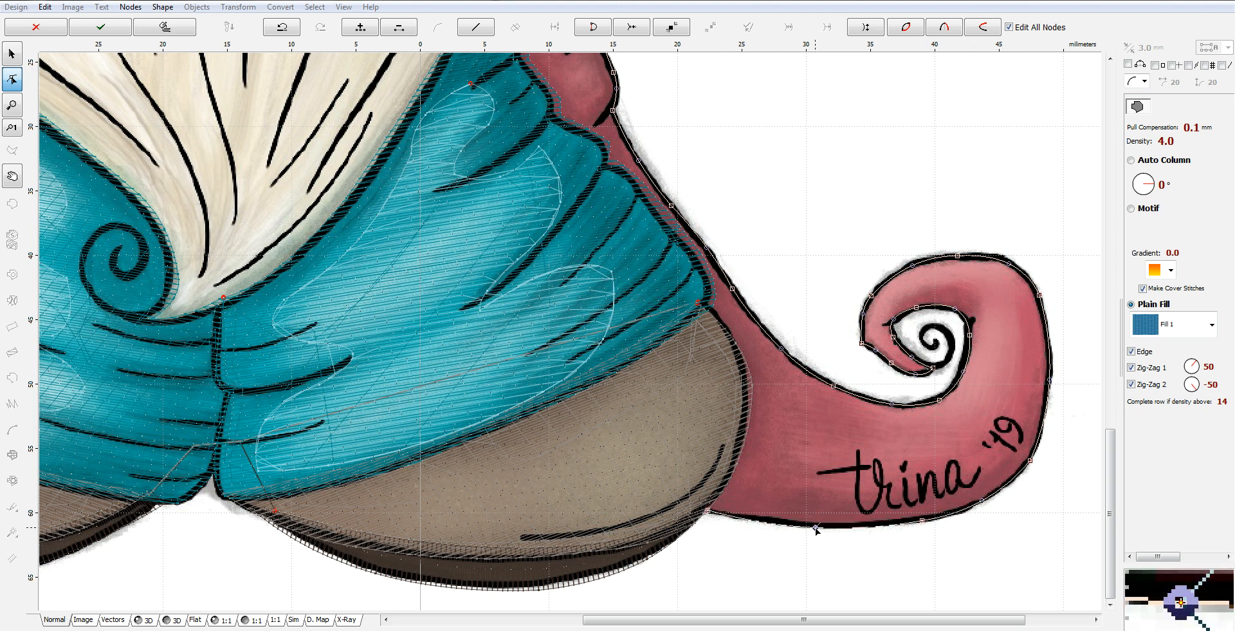
Trace the boundary between the hat tail and the grey trouser leg up toward the teal shirt's lower corner with curved segments.
left_click(745, 419)
left_click_drag(729, 470, 733, 472)
left_click(723, 322)
left_click_drag(732, 372, 744, 369)
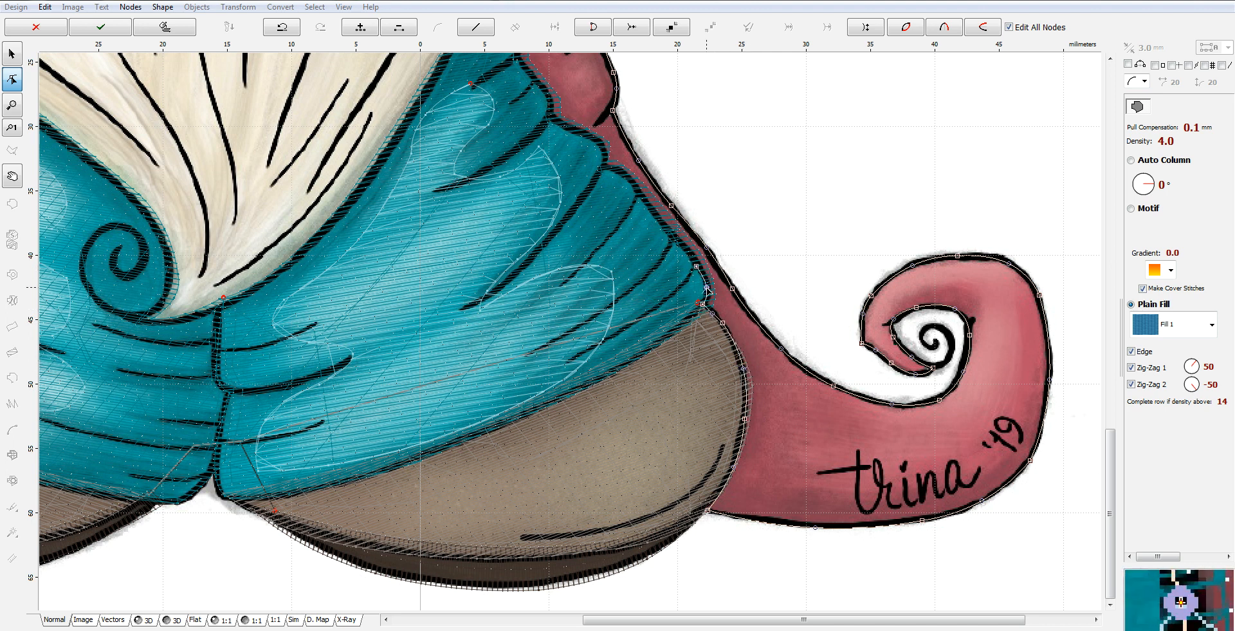
Trace the outline up the teal shirt's outer edge to the next fold, adjusting its nodes and deleting the surplus node at the fold.
left_click(641, 192)
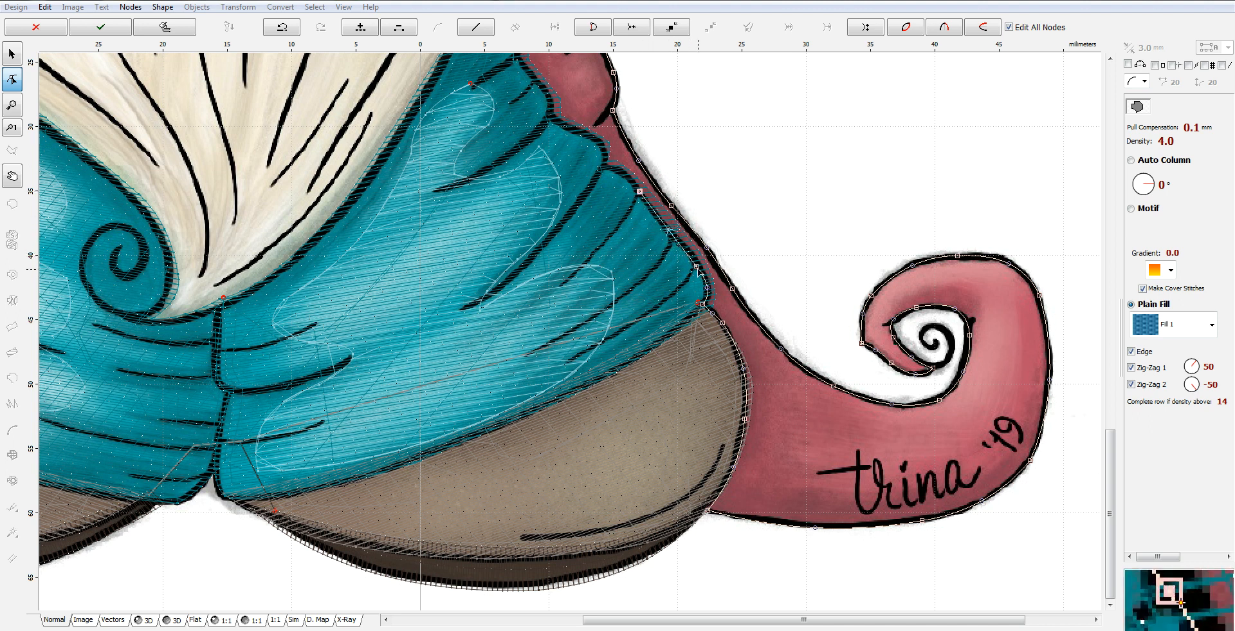
left_click_drag(696, 266, 700, 268)
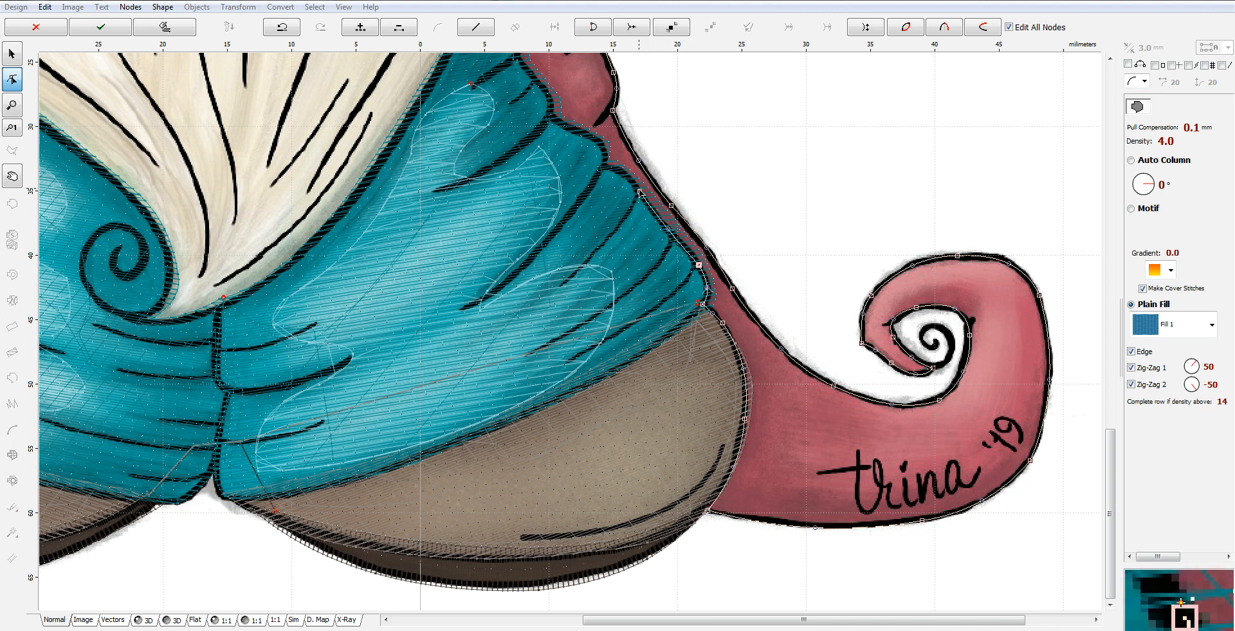
left_click_drag(639, 192, 637, 192)
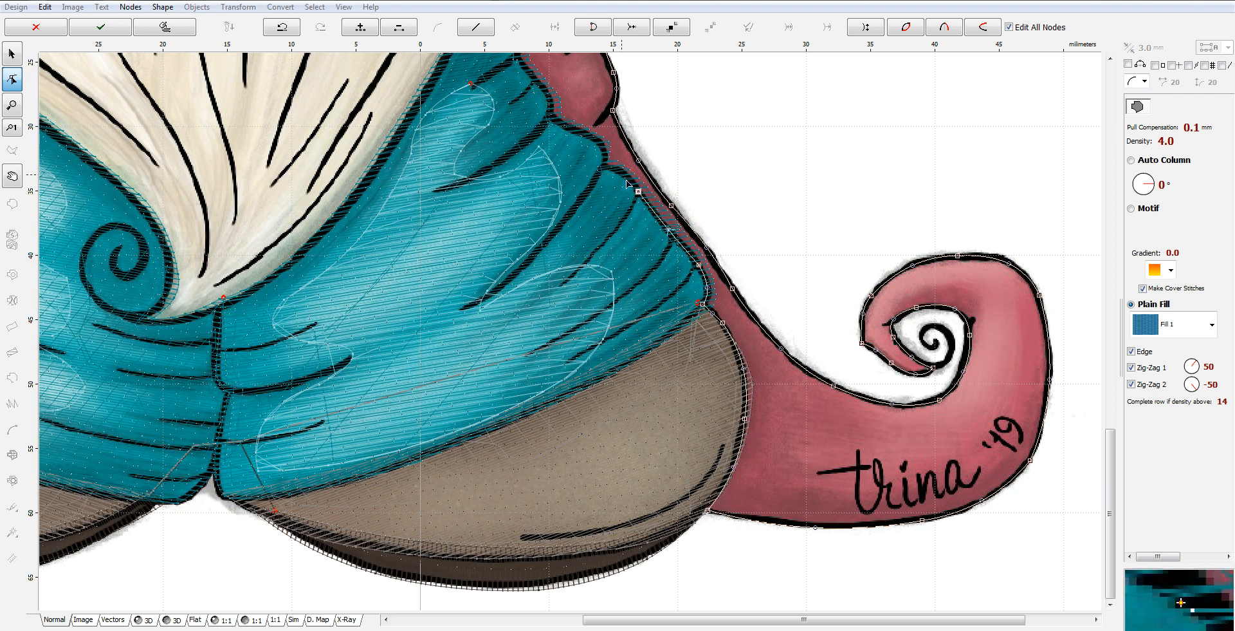
left_click(604, 168)
left_click(628, 179)
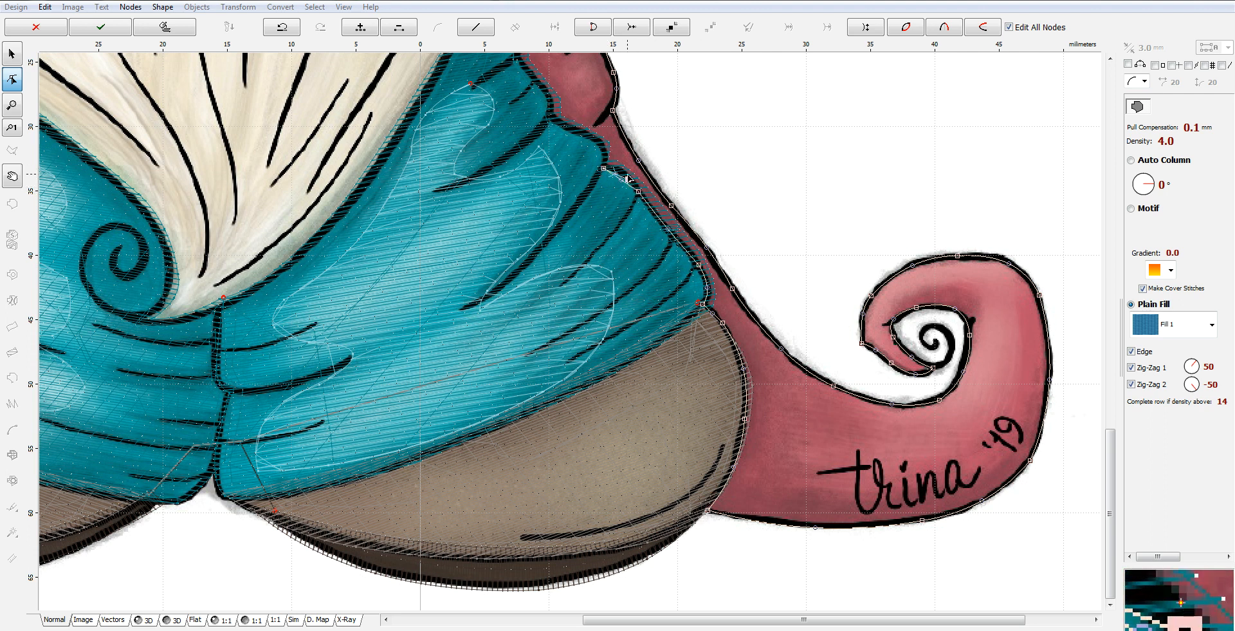
right_click(640, 171)
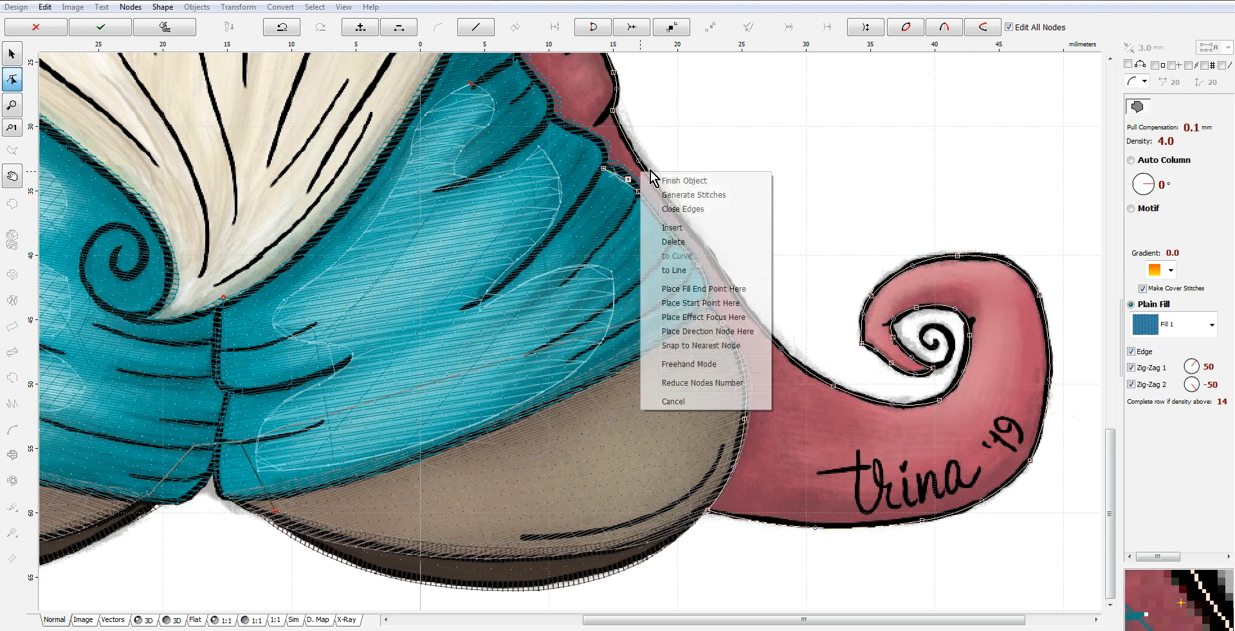
left_click(686, 242)
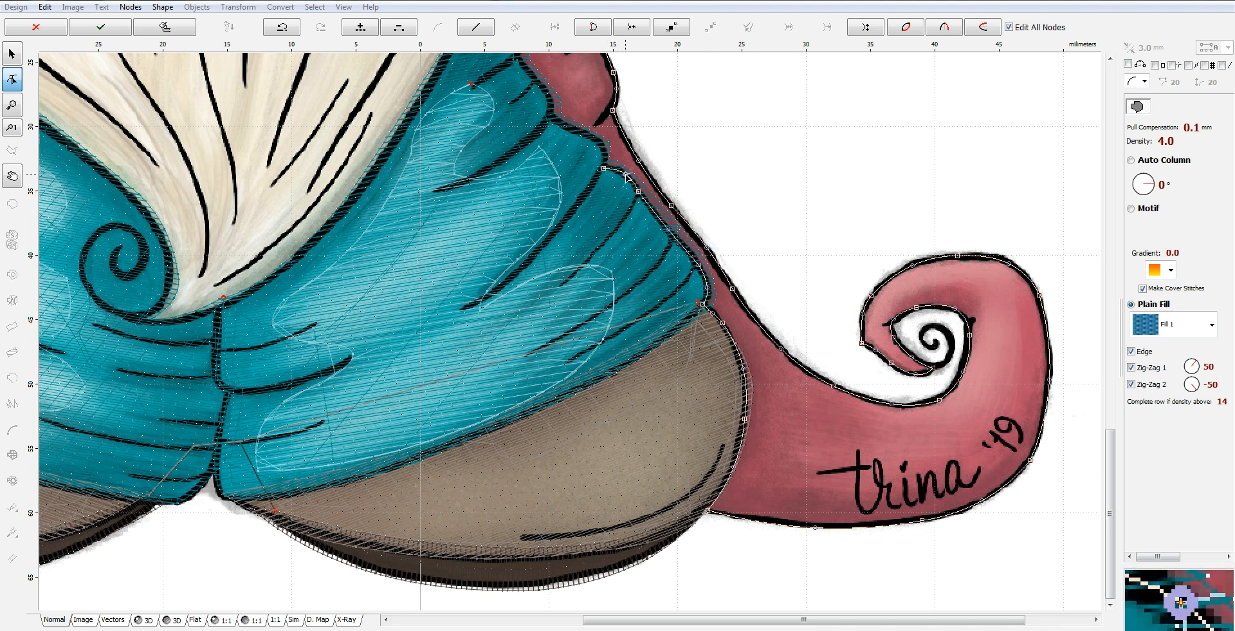
Continue the outline over the teal shirt's upper folds to its pointed tip beside the beard.
left_click(585, 134)
left_click_drag(594, 150, 604, 148)
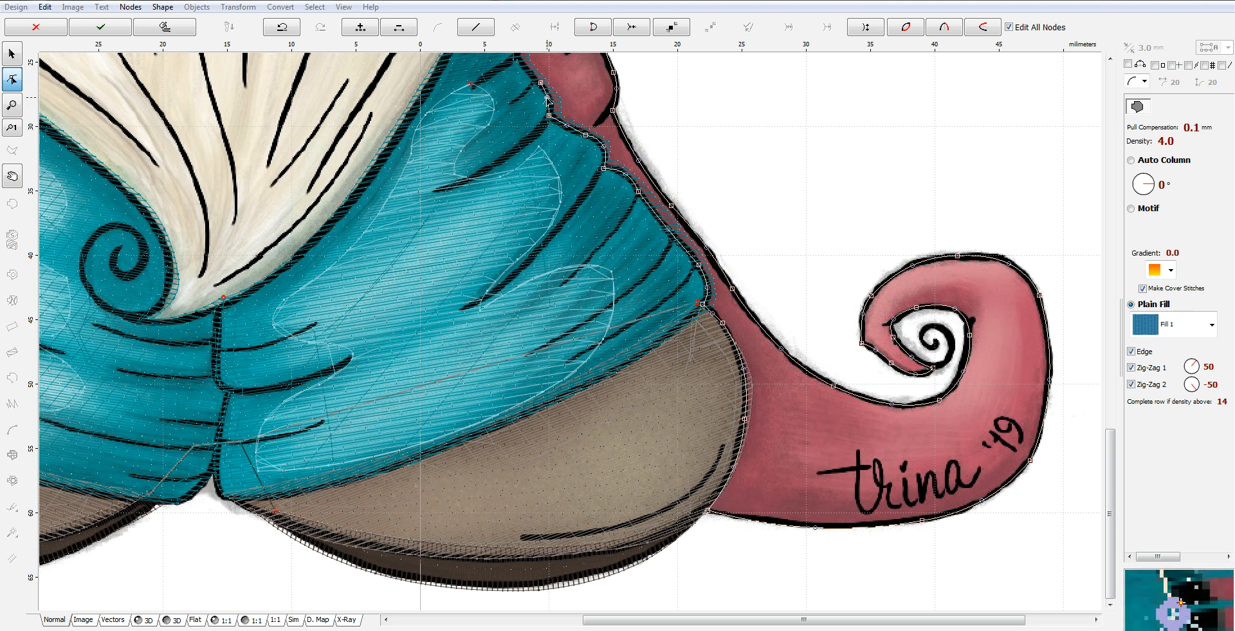
left_click_drag(1107, 454, 1097, 397)
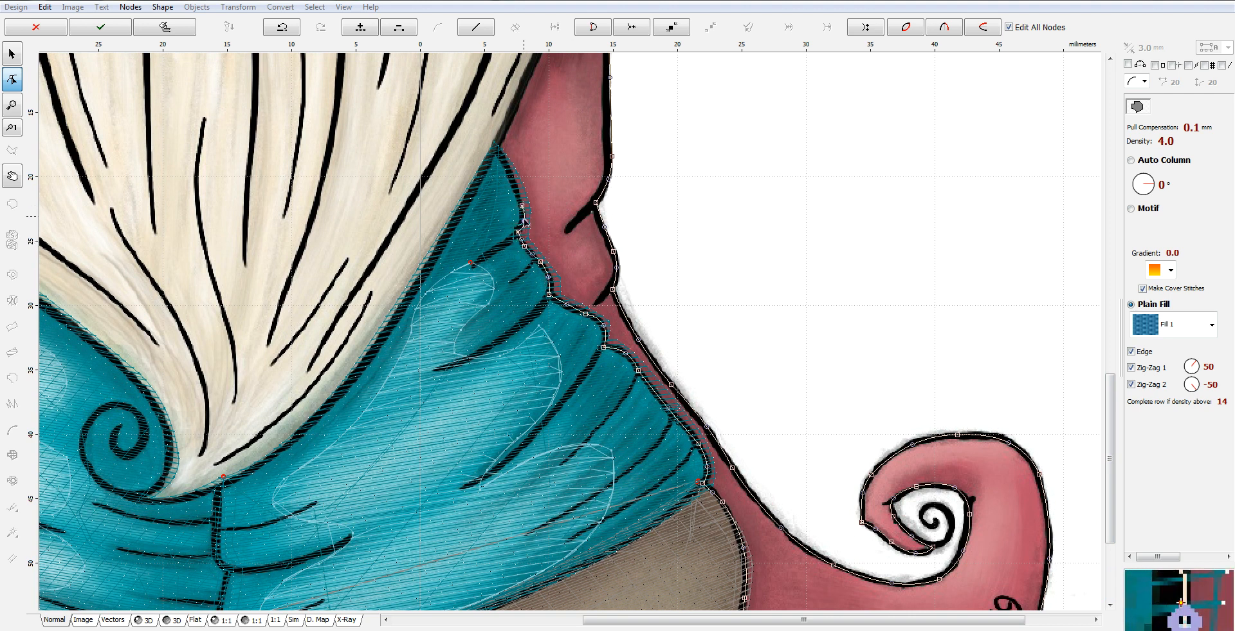
left_click(491, 144)
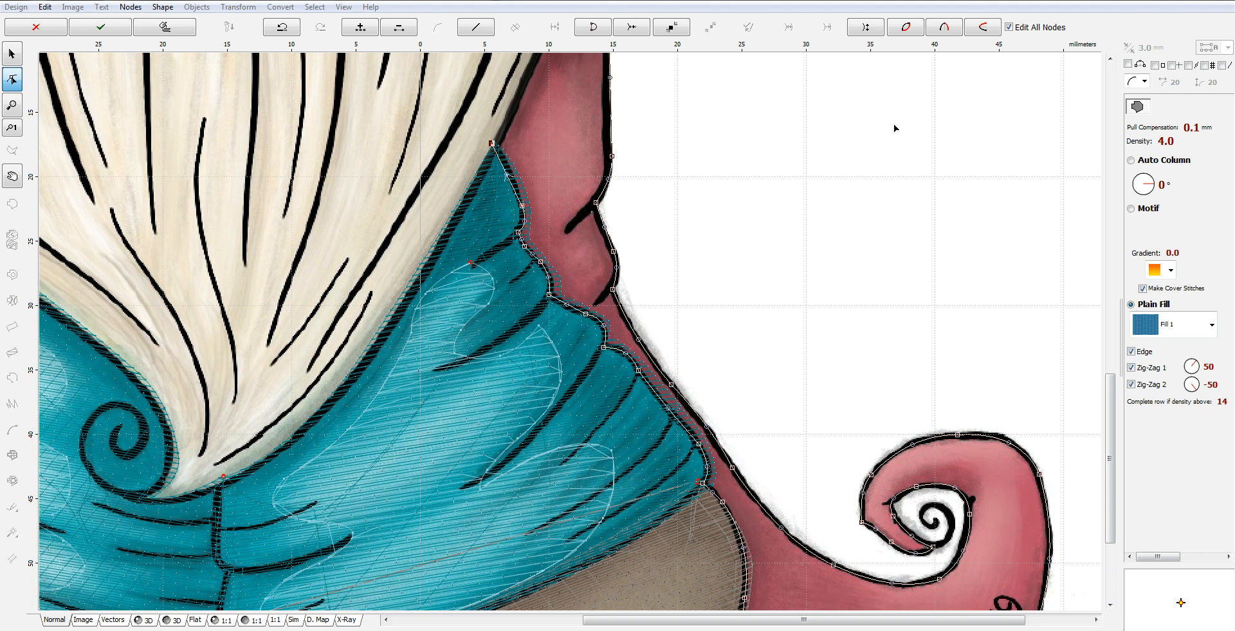
Trace along the beard's edge and under the sleeve, closing the hat tail outline at its starting node.
left_click_drag(1114, 424, 1110, 367)
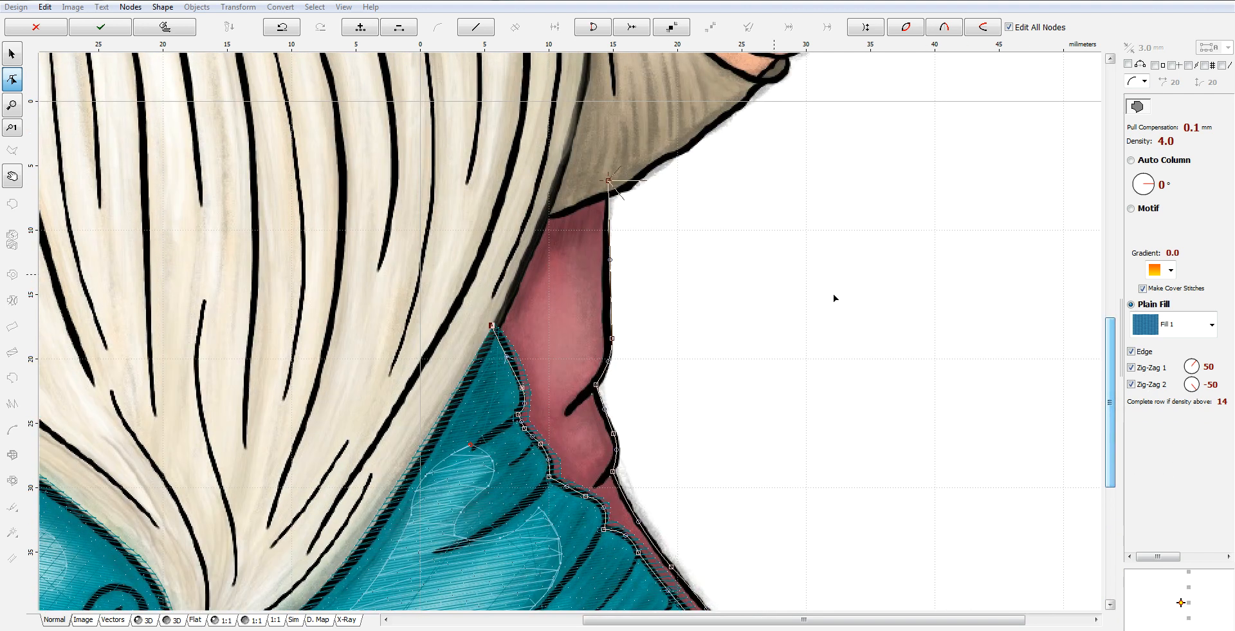
left_click(542, 211)
left_click(591, 196)
left_click(609, 180)
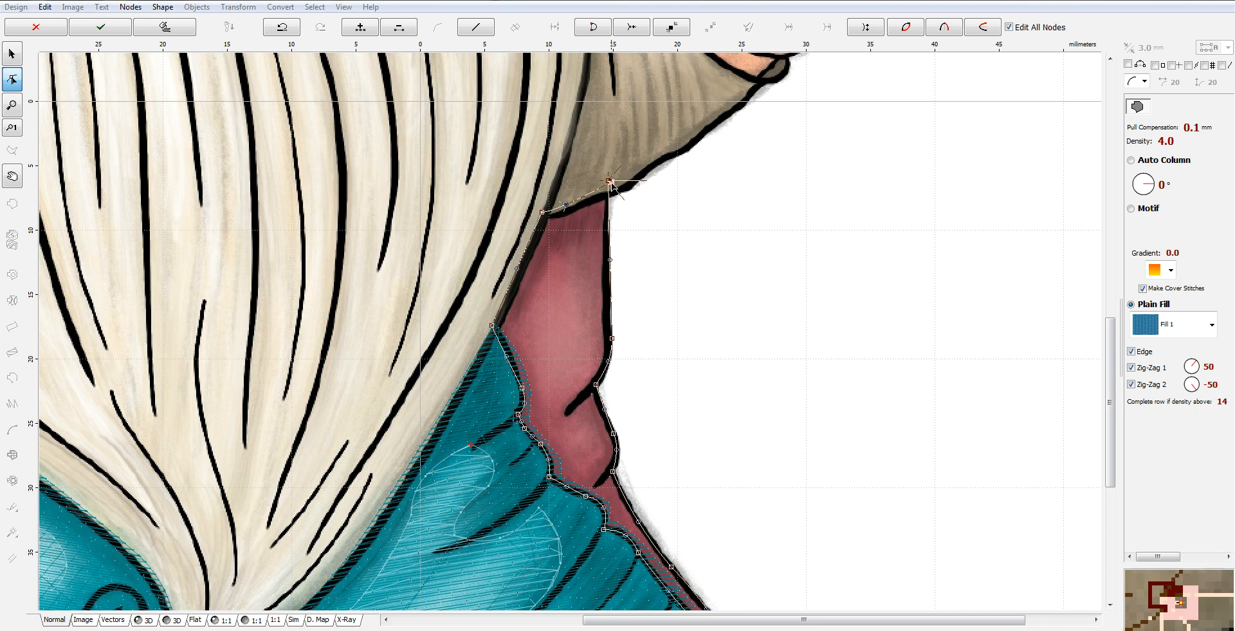
Turn off the Zig-Zag 2 underlay and set the Zig-Zag 1 underlay distance to 2.0 mm.
left_click(1147, 386)
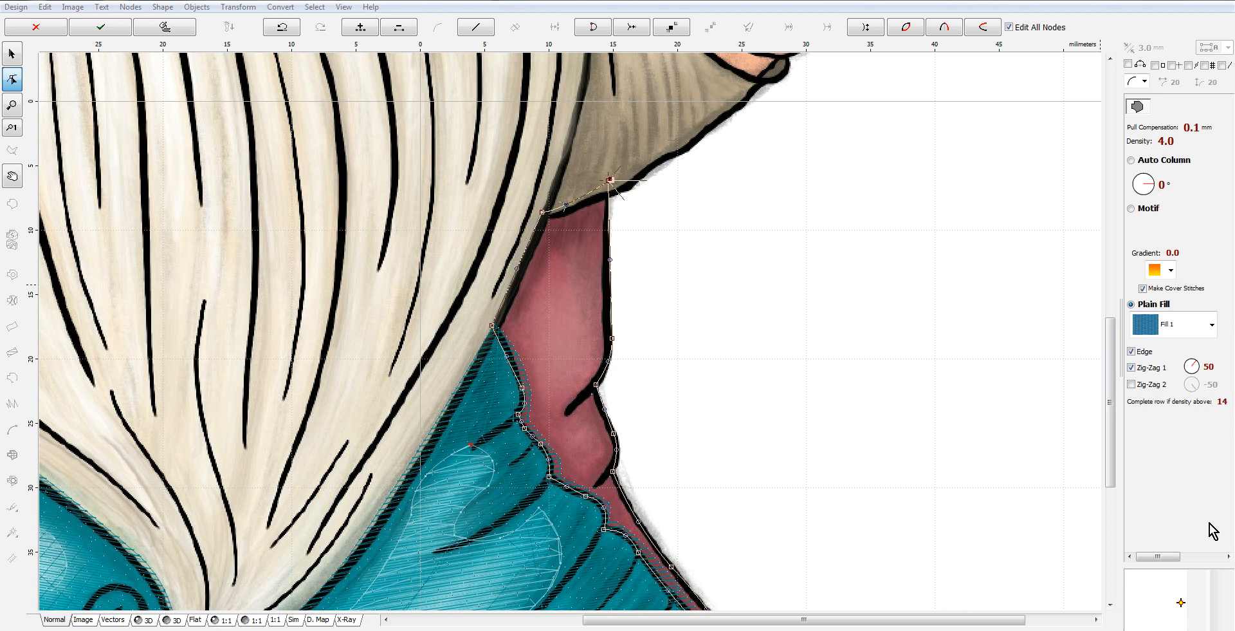
left_click(1214, 558)
left_click(1145, 366)
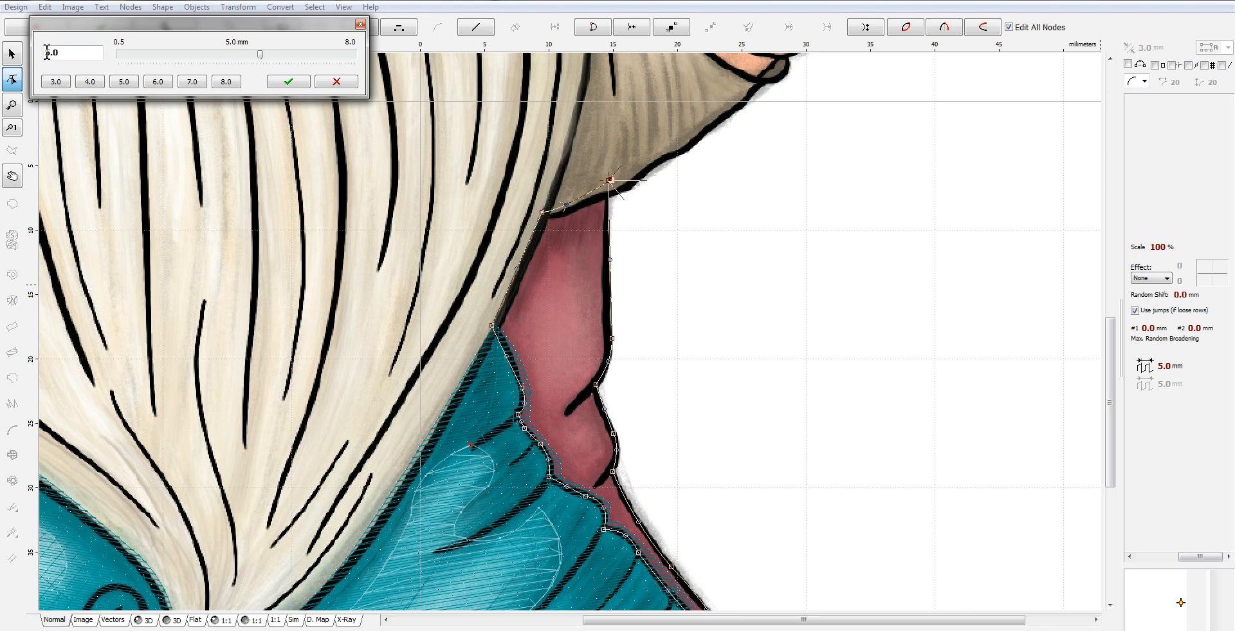
type("2")
left_click(289, 82)
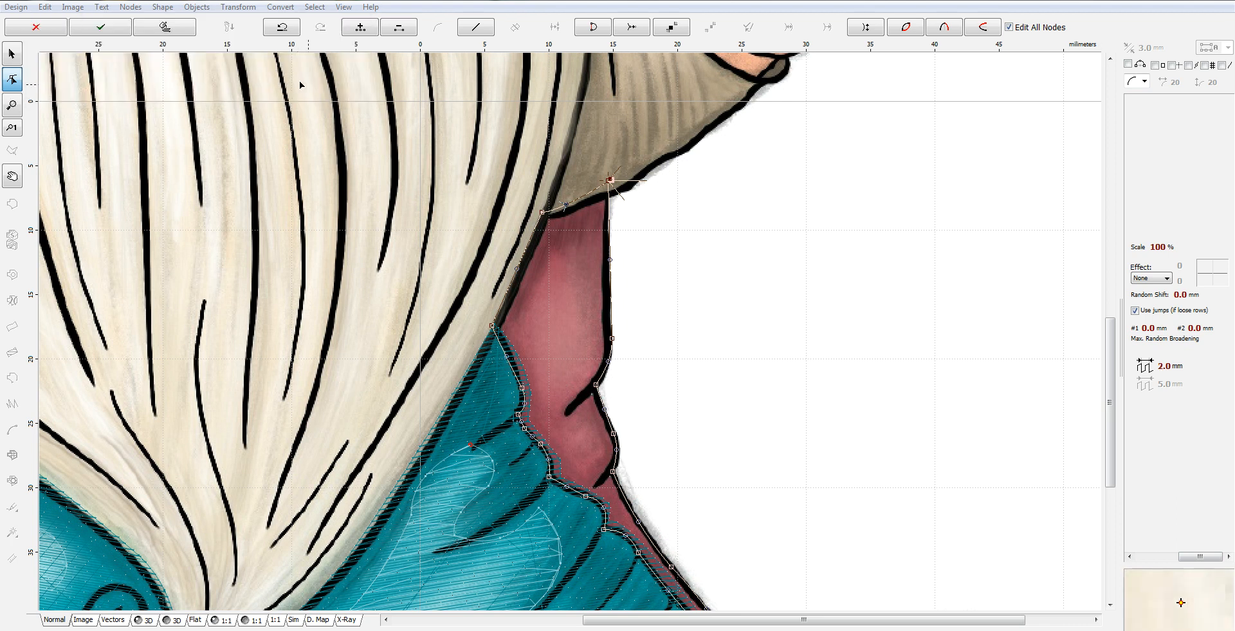
Generate the hat tail's fill stitches and recolor the object with the pink sampled from the background artwork.
right_click(577, 244)
left_click(603, 251)
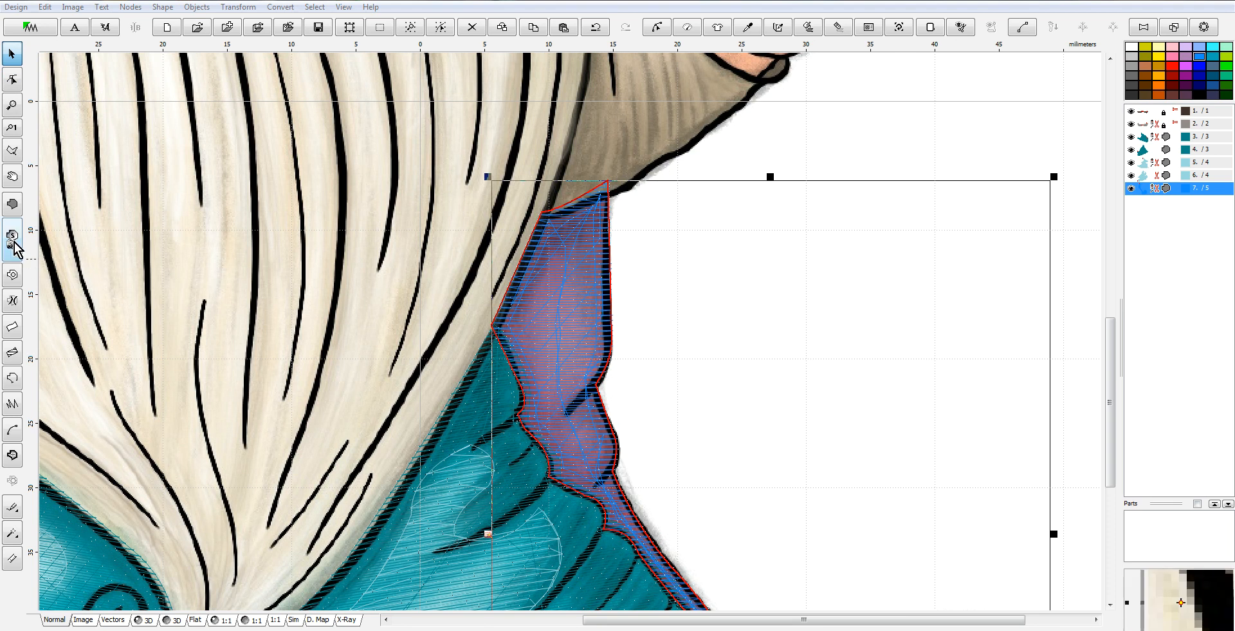
left_click(1143, 192)
right_click(1144, 191)
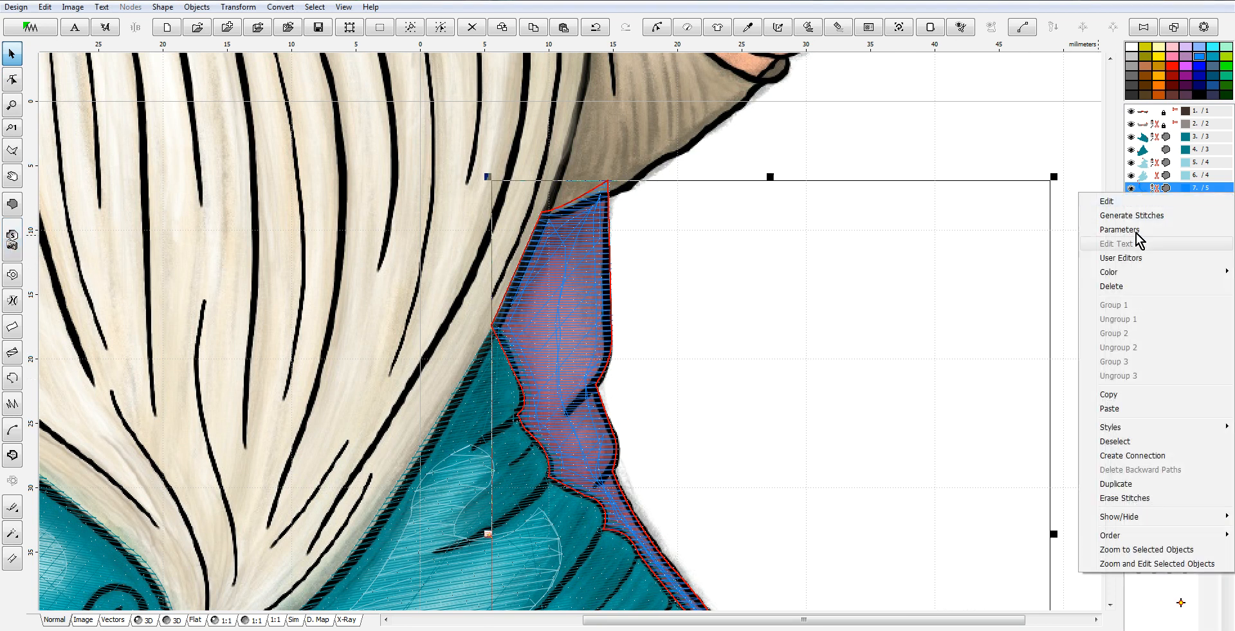
mouse_move(1114, 272)
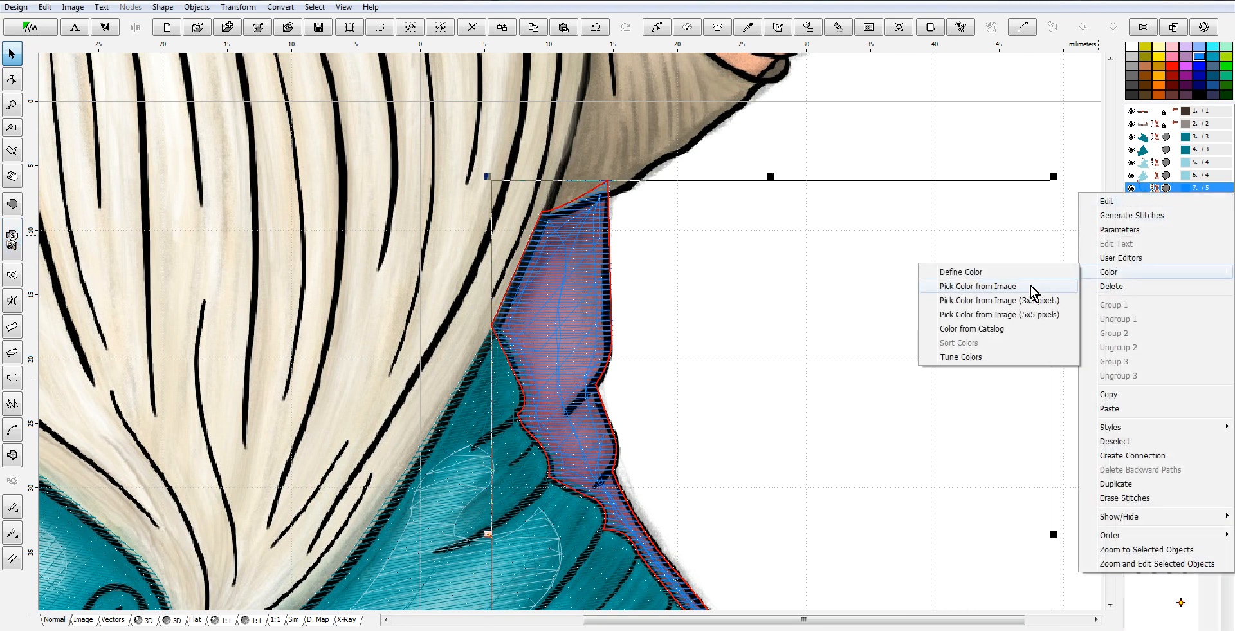
left_click(1012, 287)
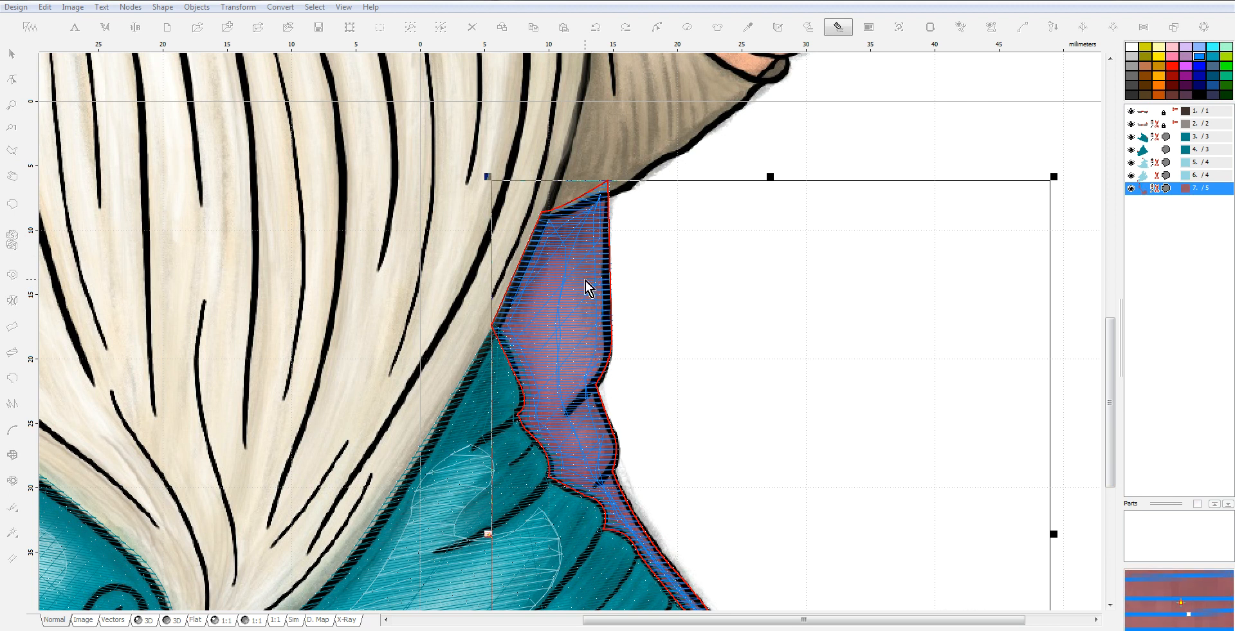
left_click(585, 284)
Assign the hat tail a dark red thread from the Marathon Polyester catalog, sorted by color.
right_click(1143, 192)
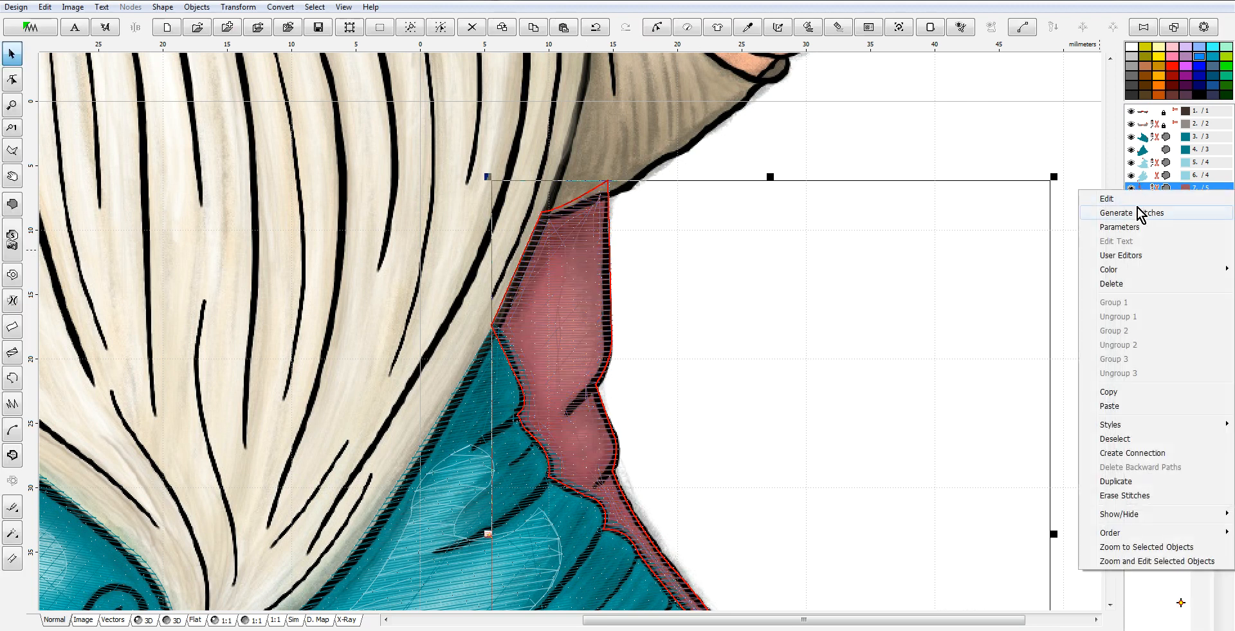
mouse_move(1121, 272)
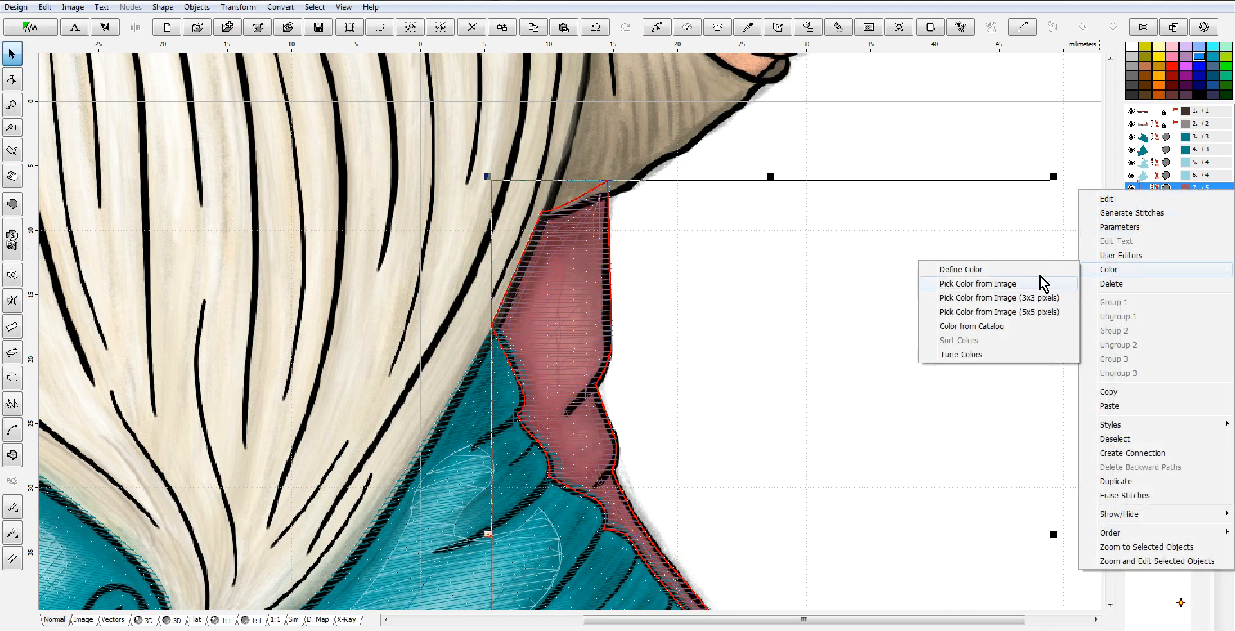
left_click(981, 327)
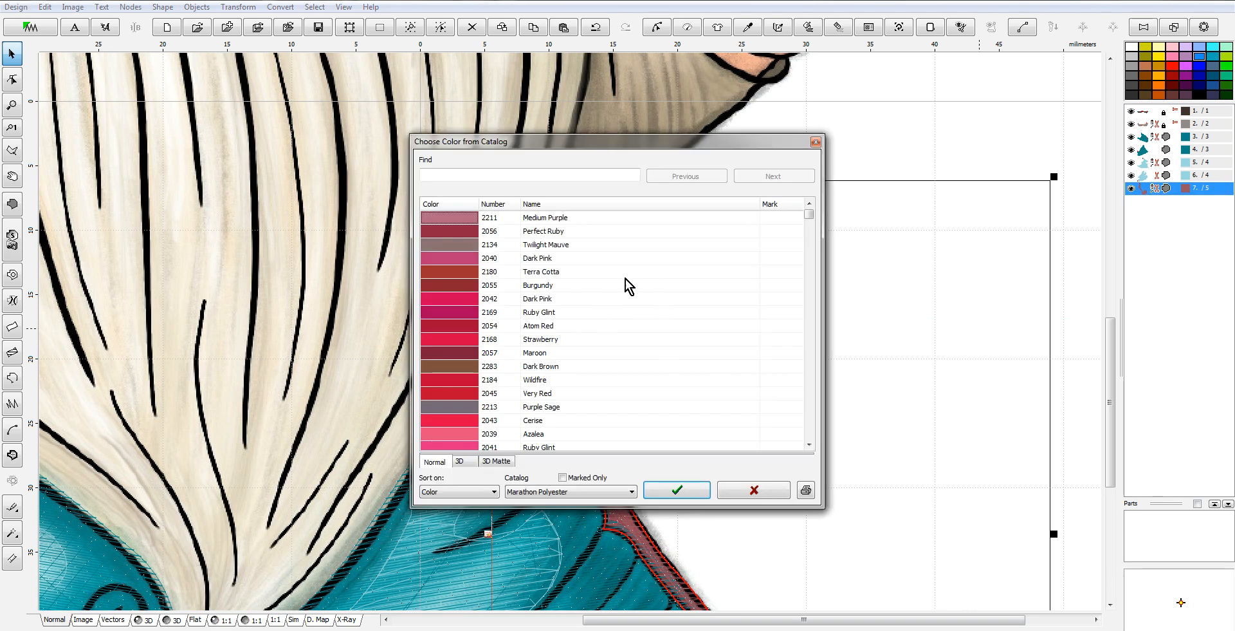
left_click(468, 287)
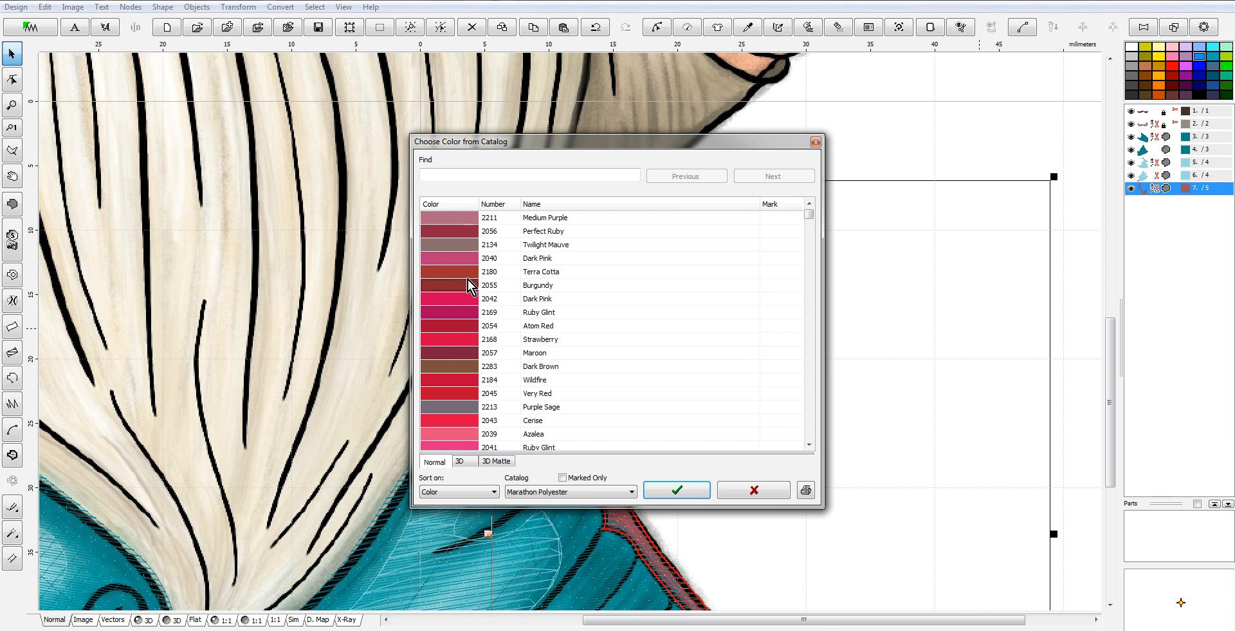
left_click(701, 492)
Check the stitched hat tail with the whole design in the 3D view, and return to the normal view.
scroll(965, 431, "down", 3)
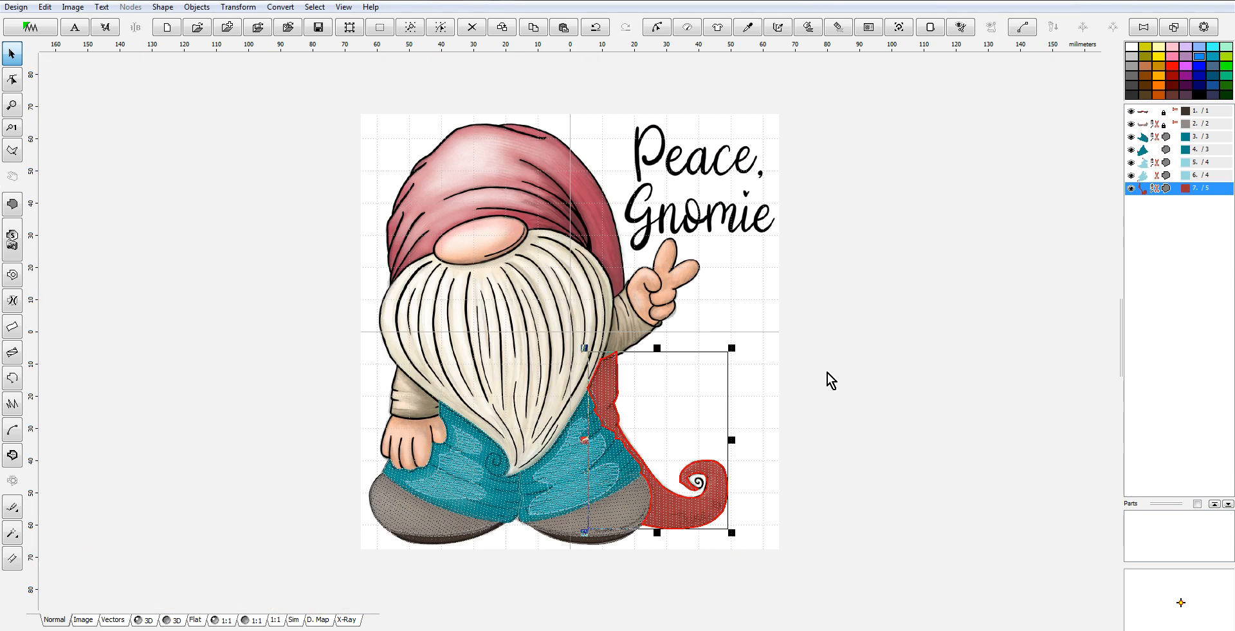
scroll(547, 319, "up", 3)
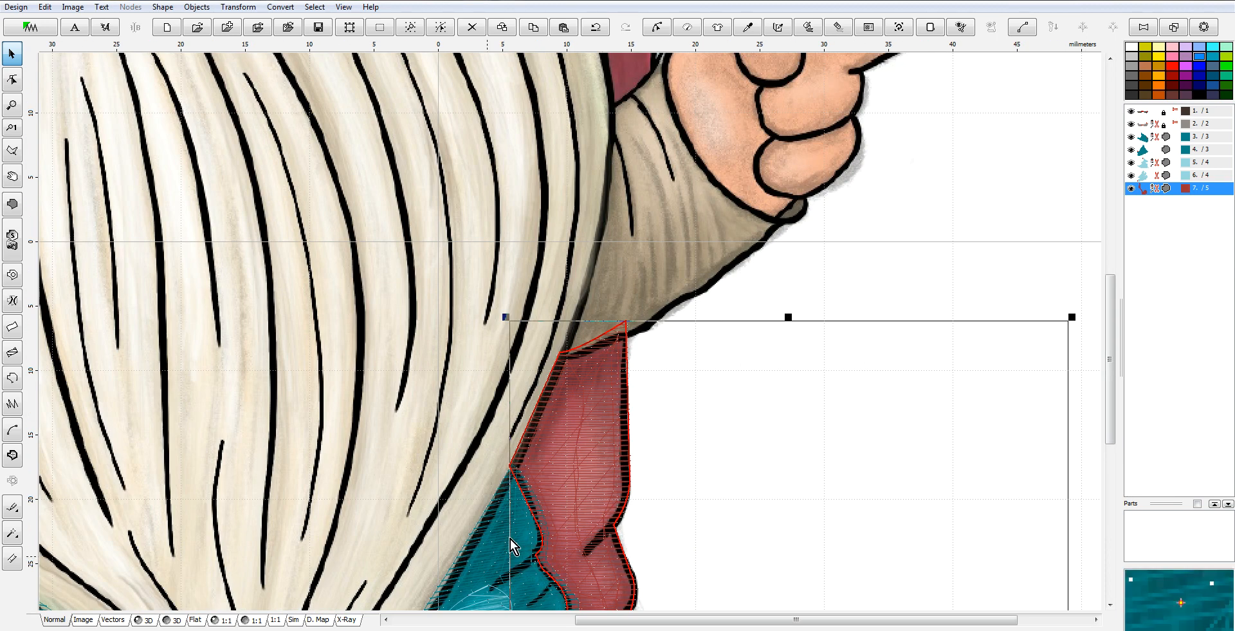
left_click(162, 621)
scroll(397, 553, "down", 3)
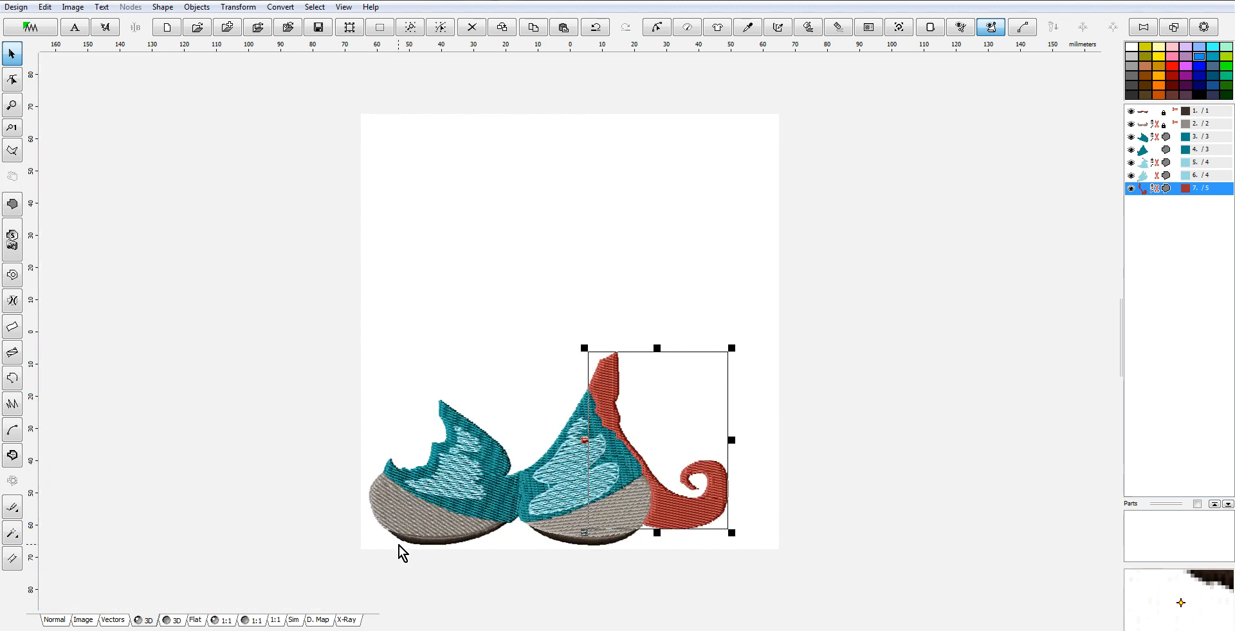
left_click(54, 619)
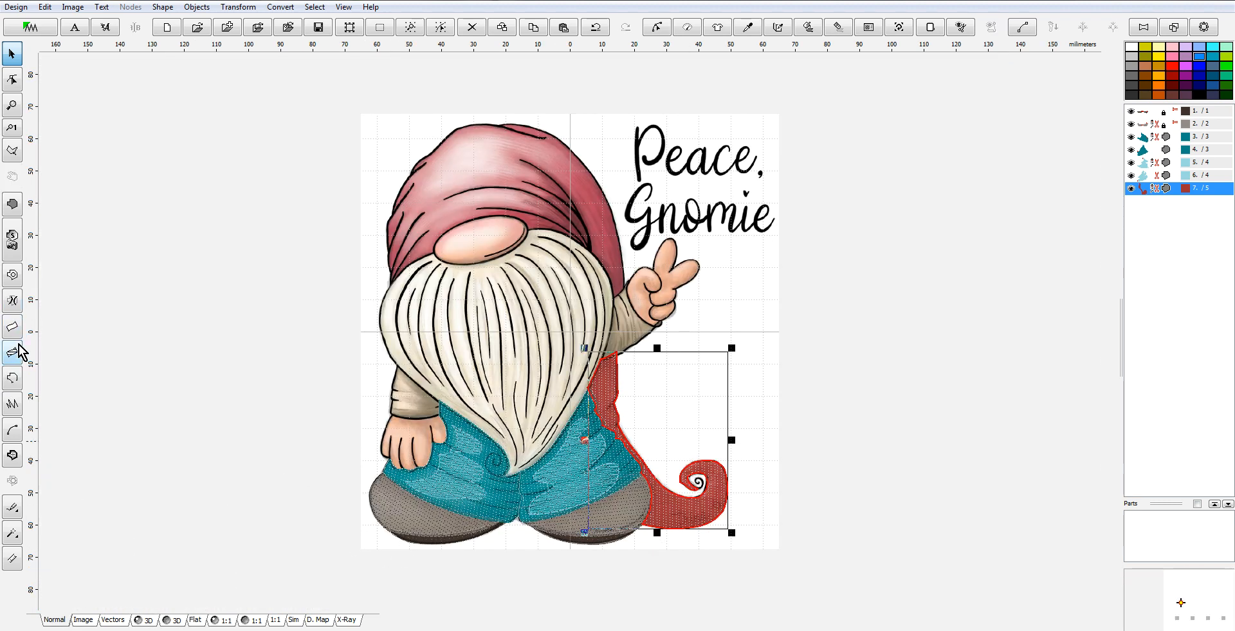
Draw a Single Stitch outline segment from the hat tail's top corner across the sleeve to the hat's lower corner, and generate its stitches.
left_click(17, 380)
scroll(627, 358, "up", 2)
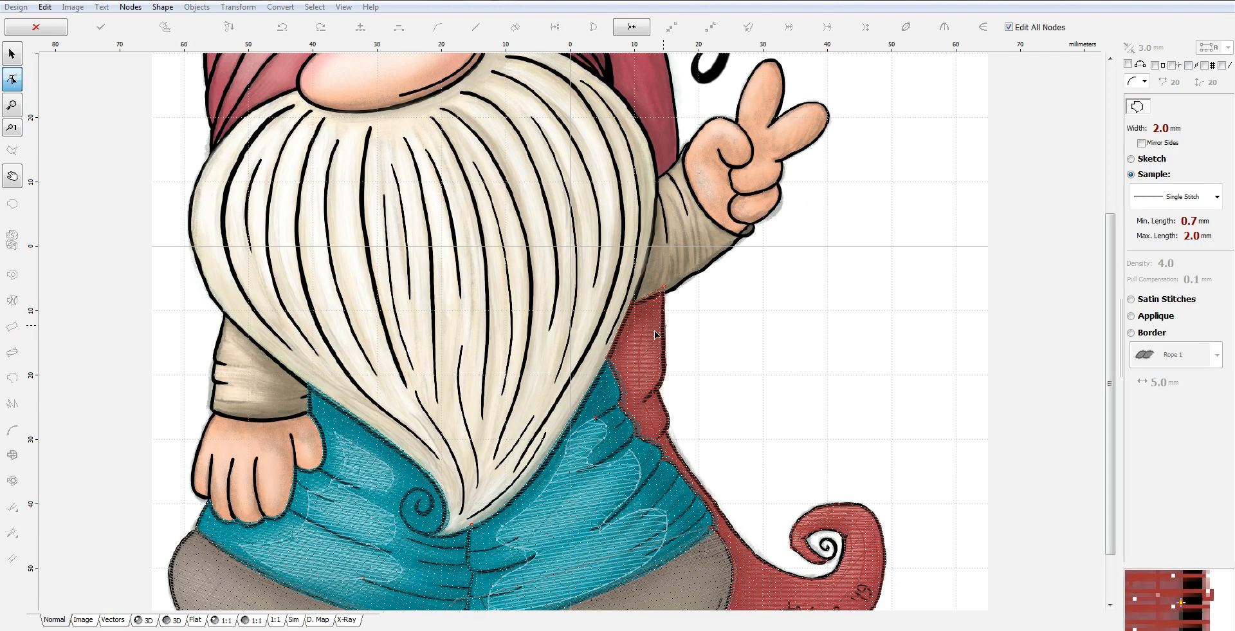
left_click(665, 288)
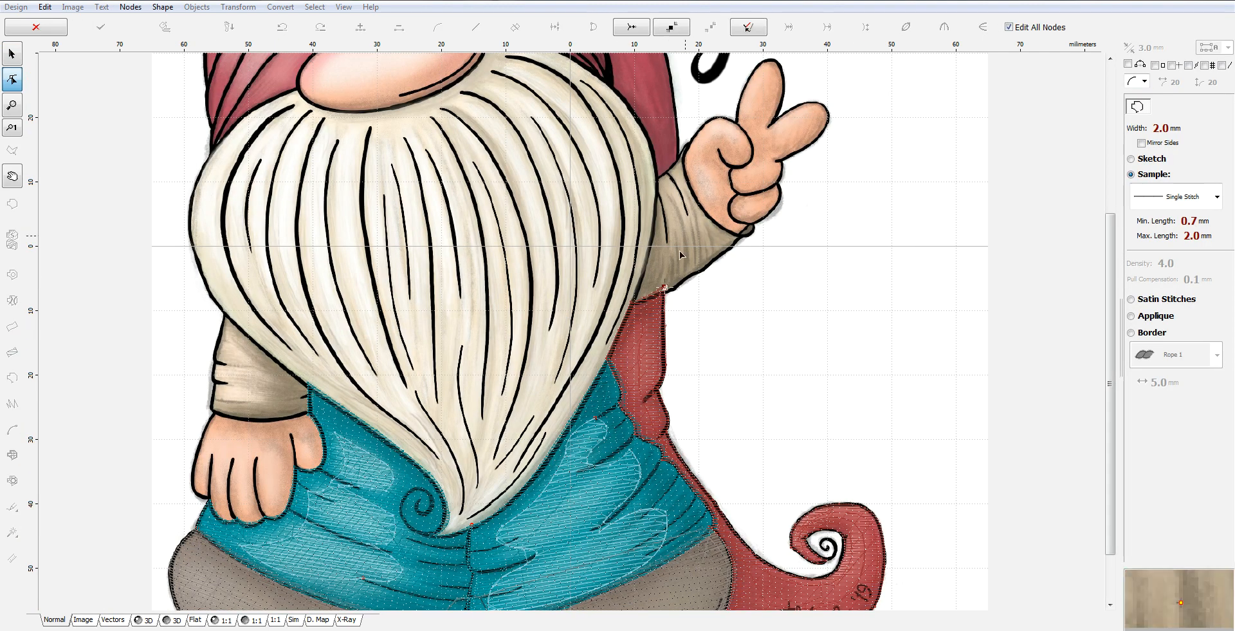
left_click(658, 183)
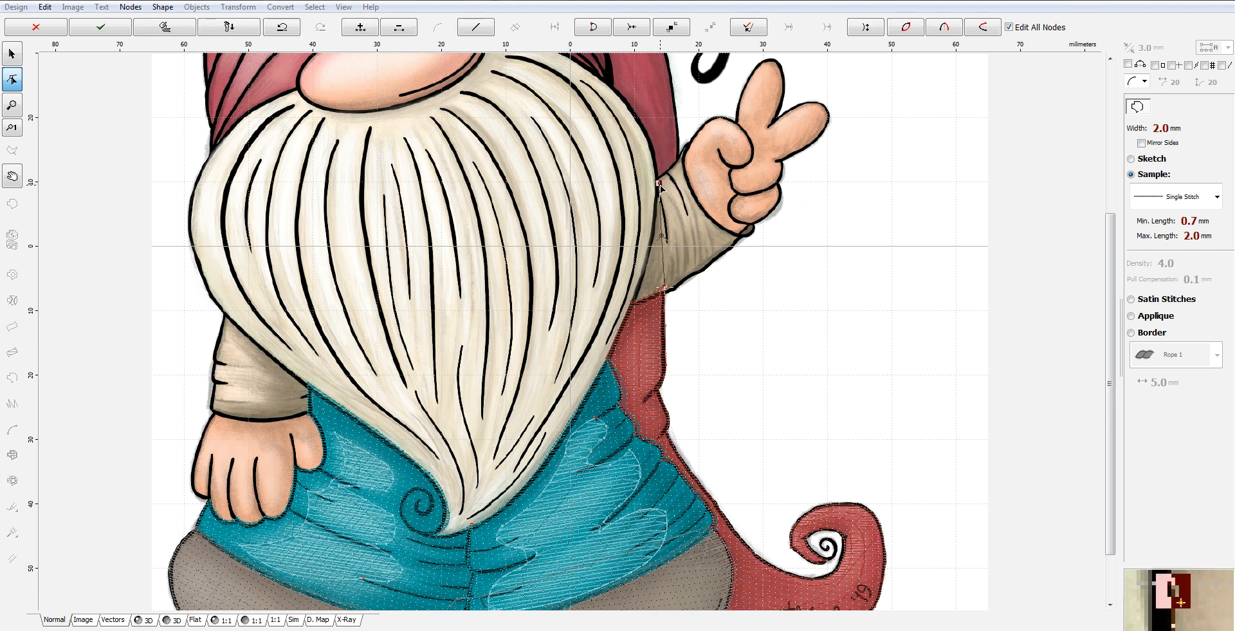
right_click(659, 186)
left_click(706, 213)
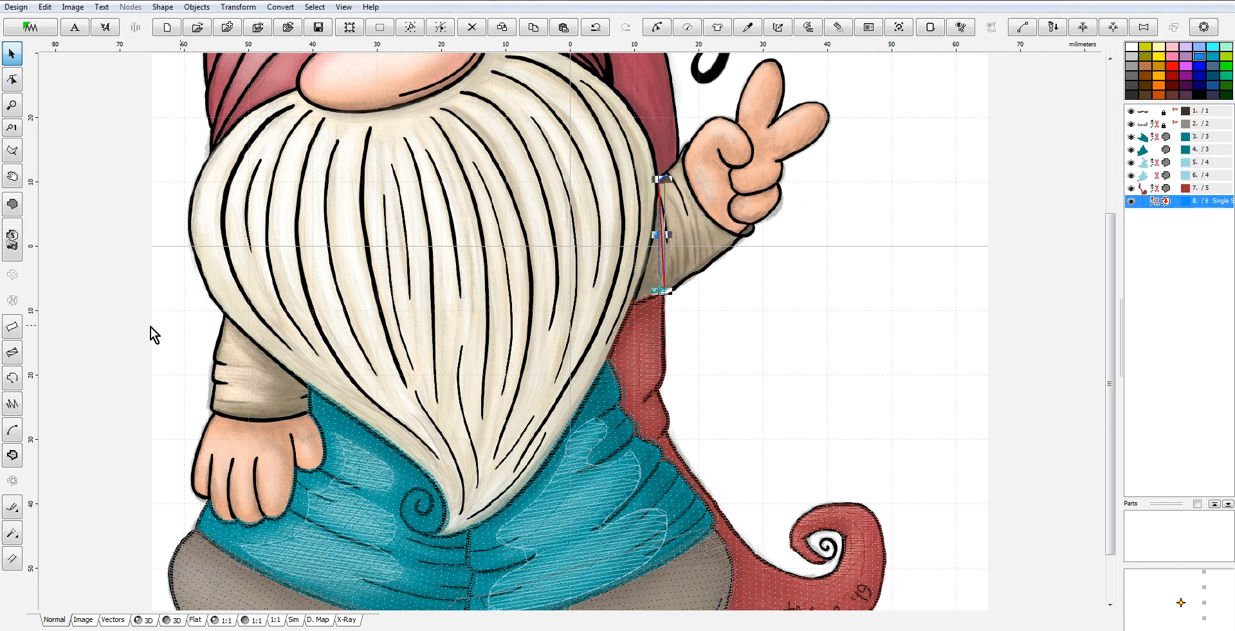
Start a Plain Fill shape for the main hat at its lower corner beside the beard and trace up the edge above the waving hand.
left_click(12, 205)
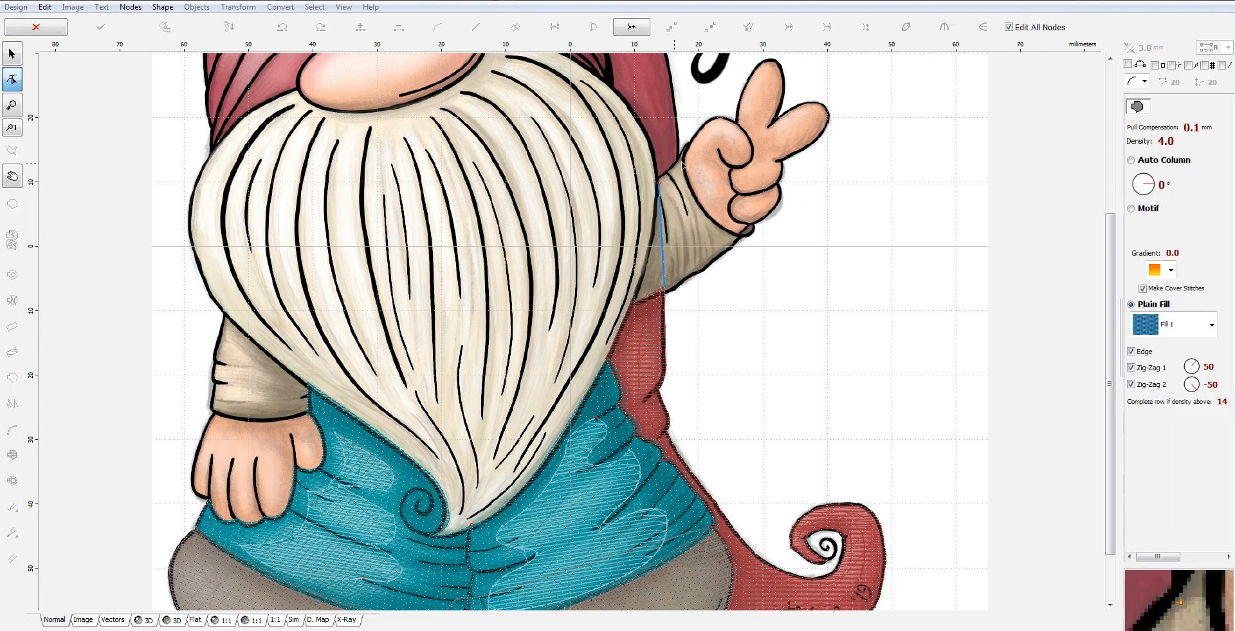
left_click(657, 185)
left_click(679, 163)
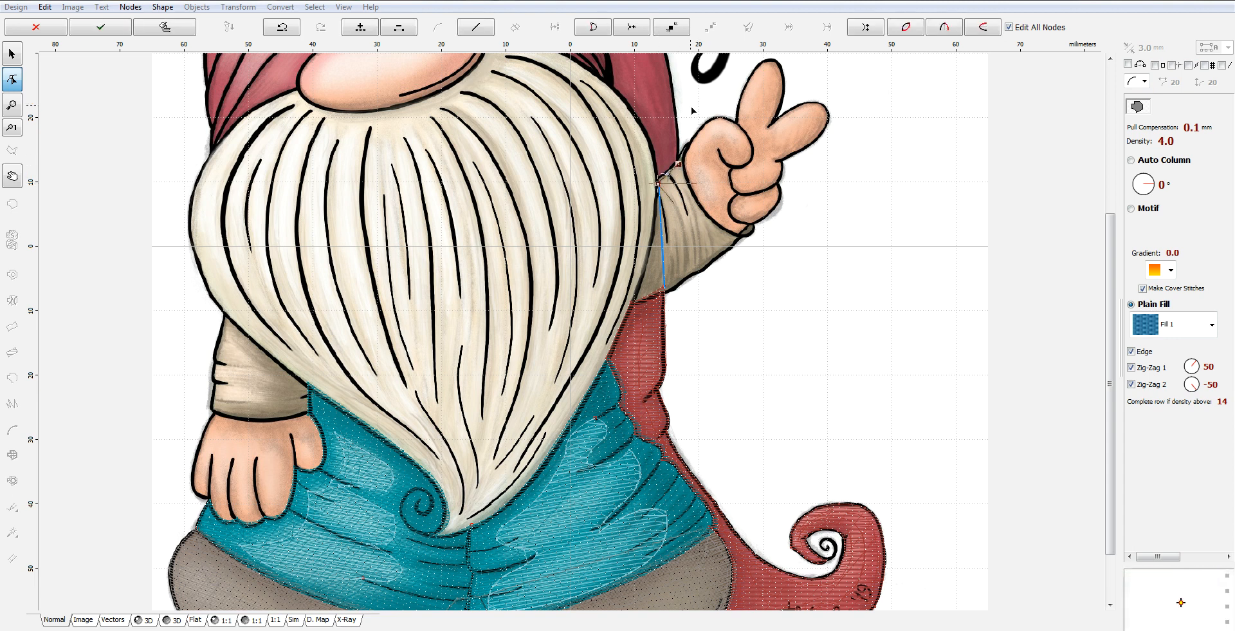
scroll(692, 110, "up", 2)
scroll(608, 111, "down", 1)
left_click(527, 83)
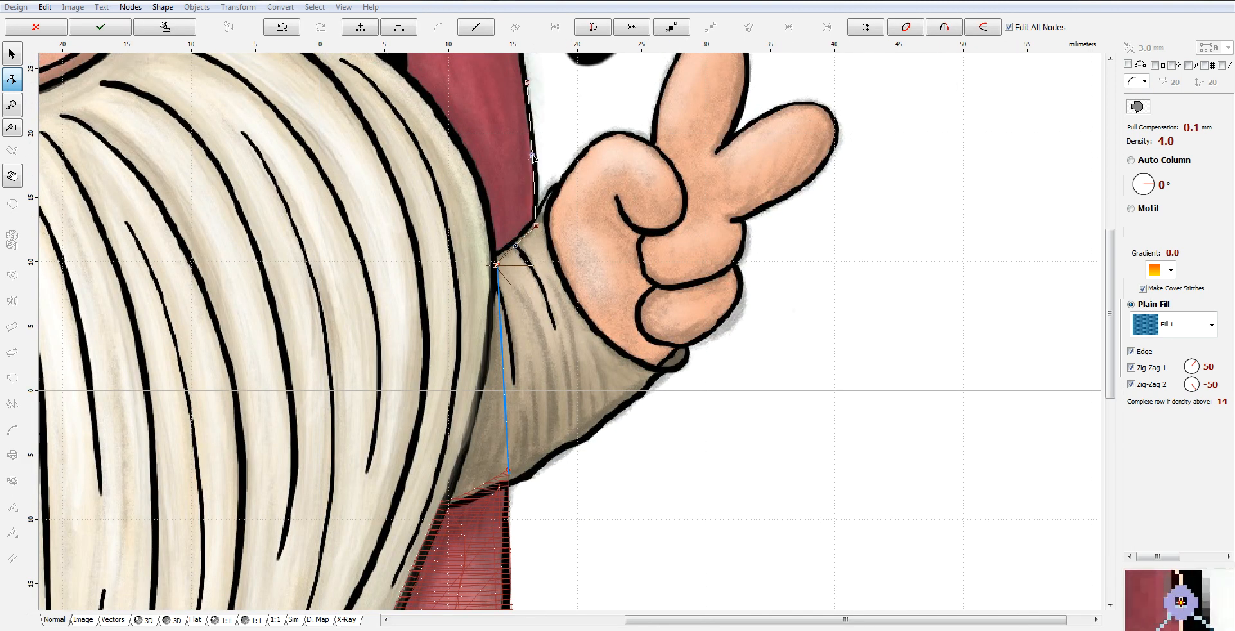
Continue the hat outline up its right outer edge to the crown, curving the segments to follow the black contour.
left_click_drag(1109, 296, 1088, 181)
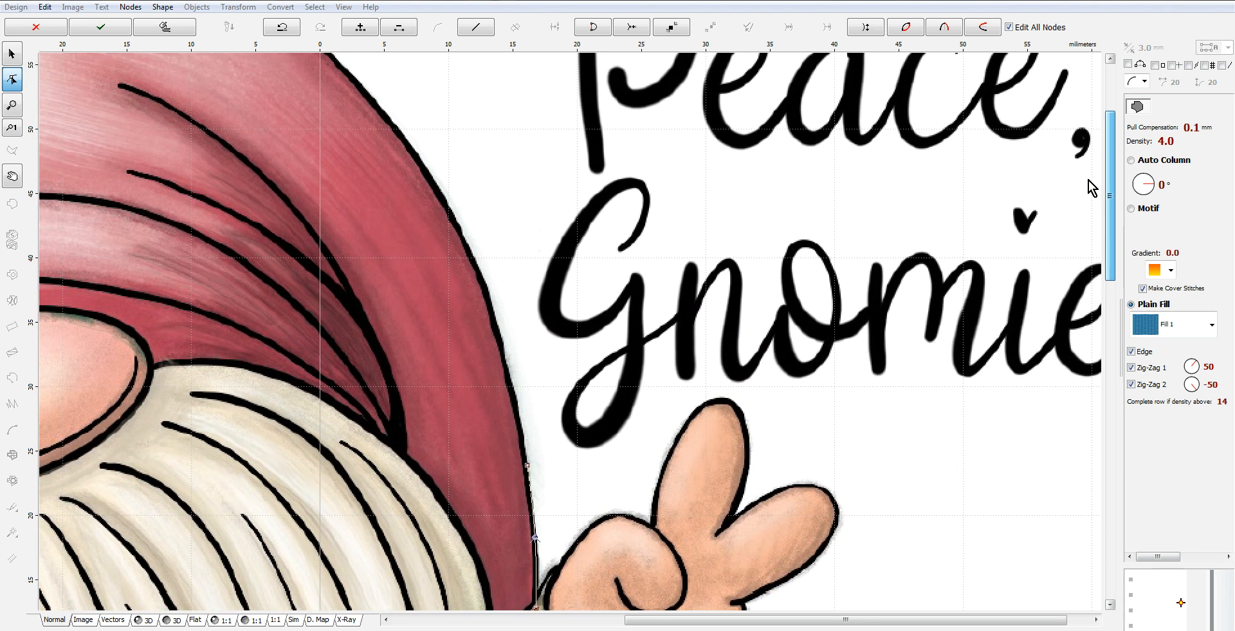
left_click(361, 86)
left_click_drag(449, 278, 469, 257)
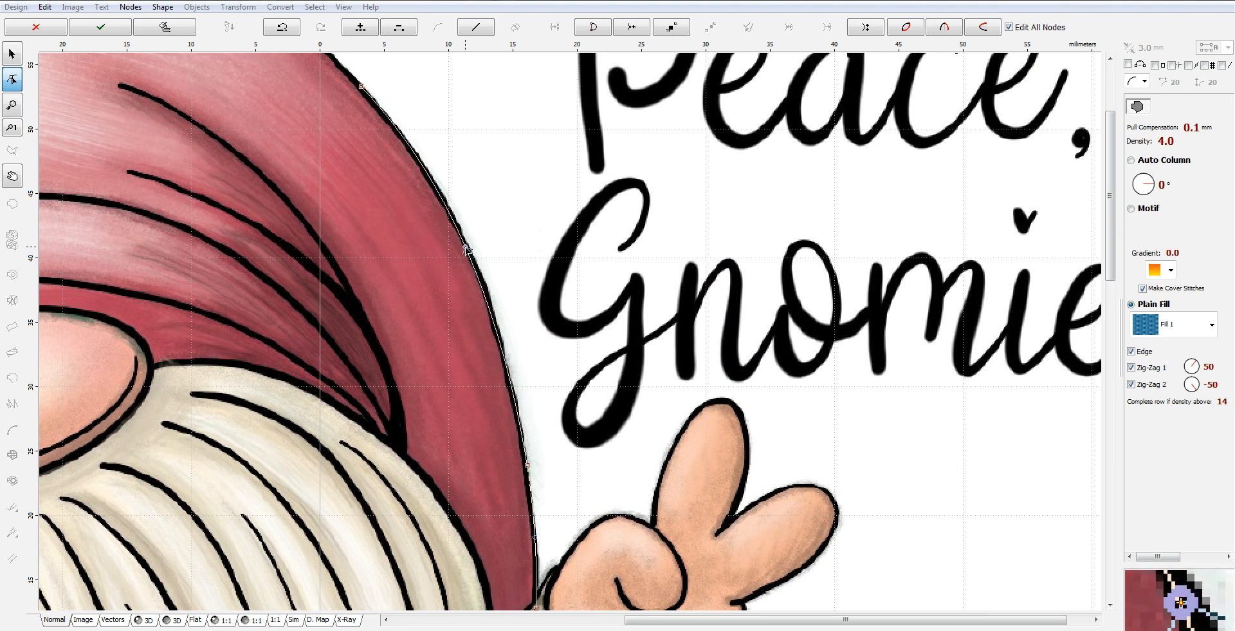
key("0")
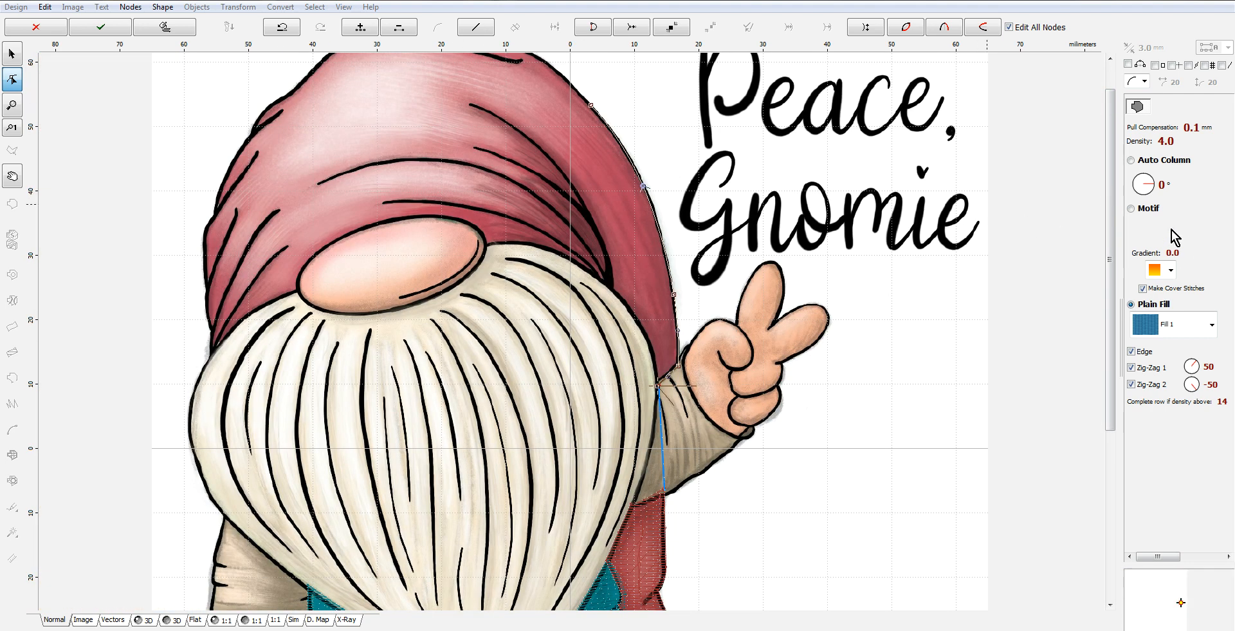
scroll(1115, 193, "up", 1)
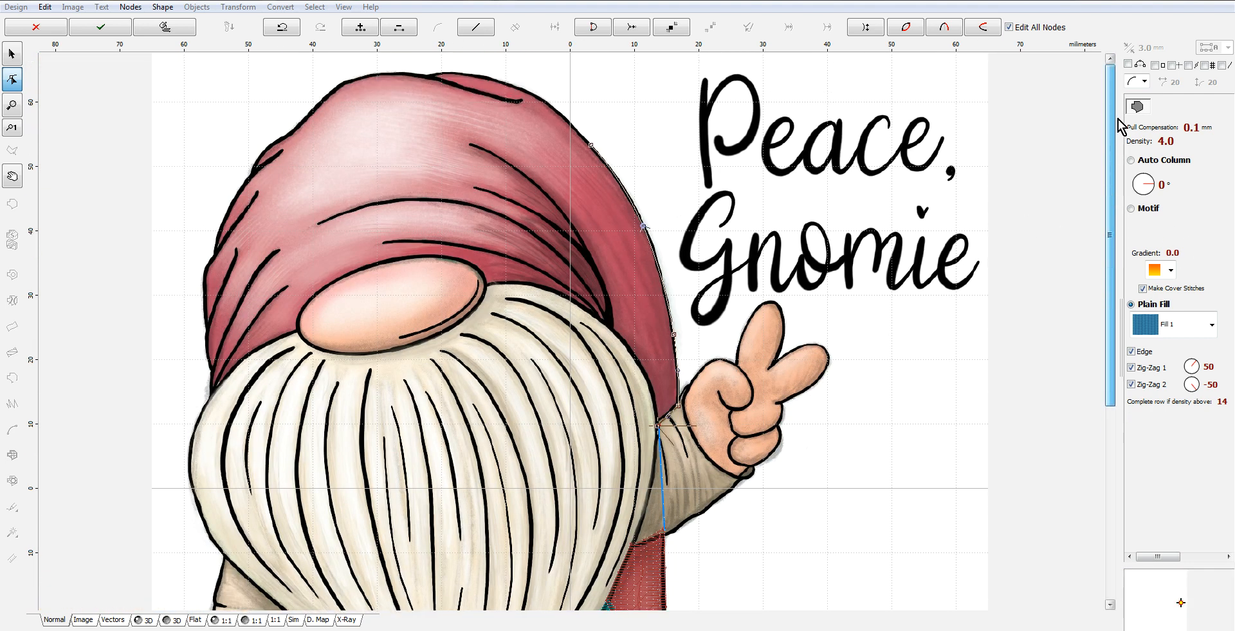
left_click(510, 83)
left_click_drag(553, 119, 557, 111)
left_click(428, 76)
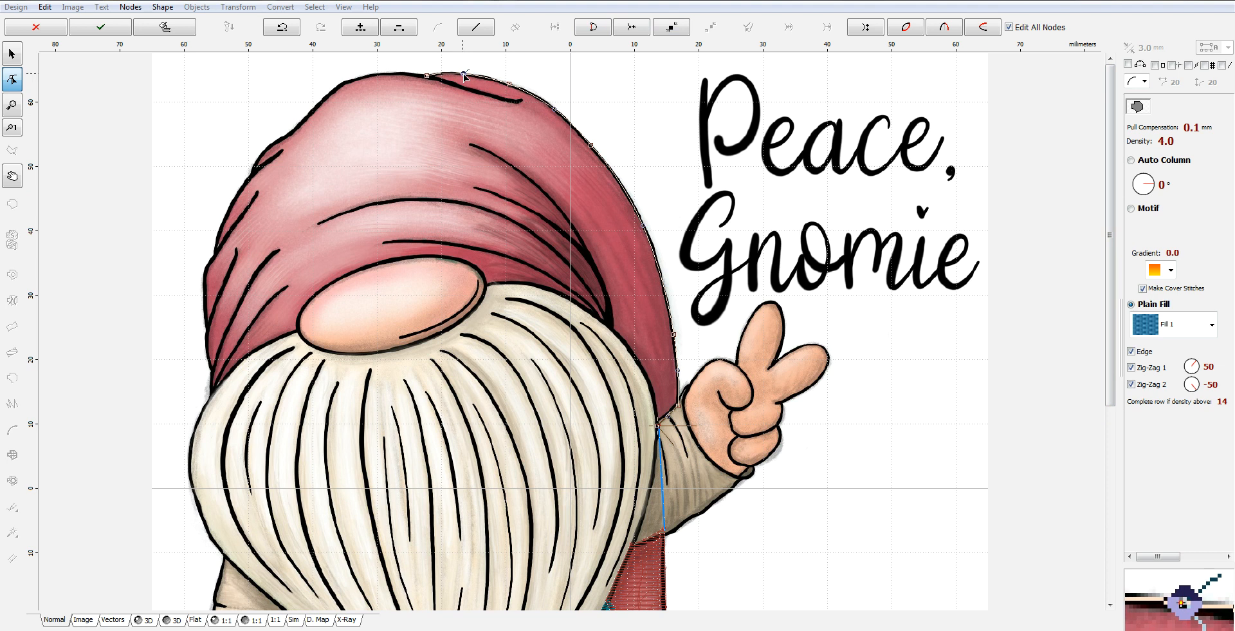
Trace the hat outline over the crown and start down its left shoulder, bending the segments to the contour.
left_click(368, 77)
left_click_drag(397, 82, 398, 75)
left_click(368, 77)
left_click(330, 94)
left_click_drag(352, 87, 344, 84)
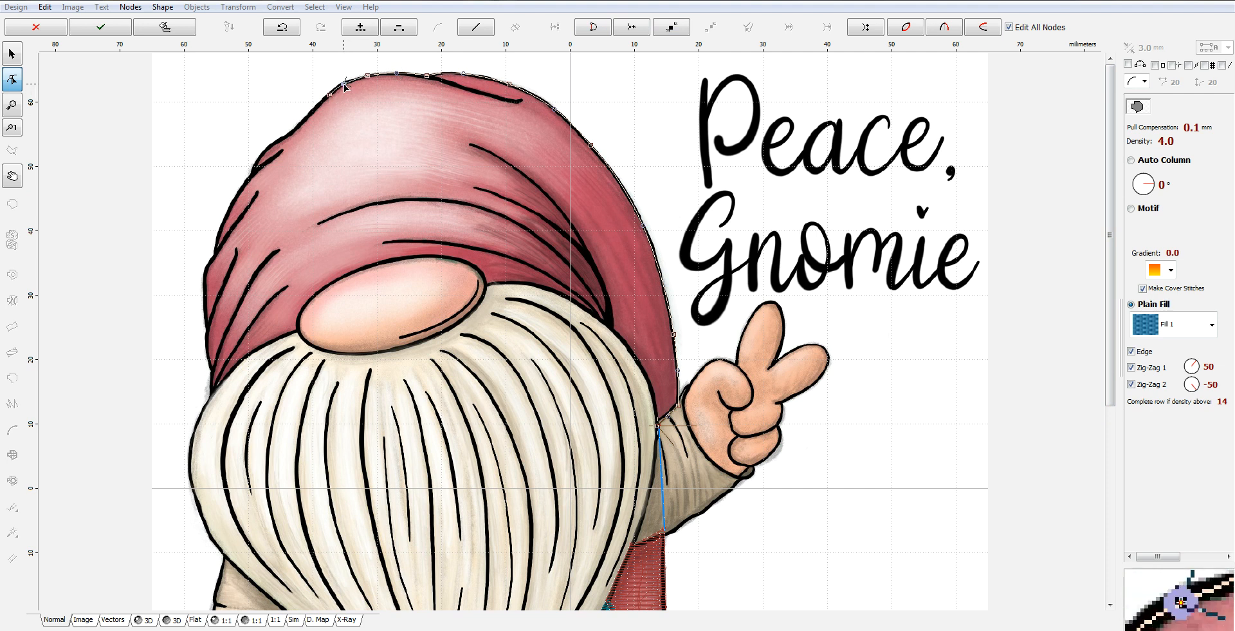
Continue the outline down the hat's left side past the upper folds, shaping the segments to the artwork's edge.
left_click(309, 113)
left_click(277, 144)
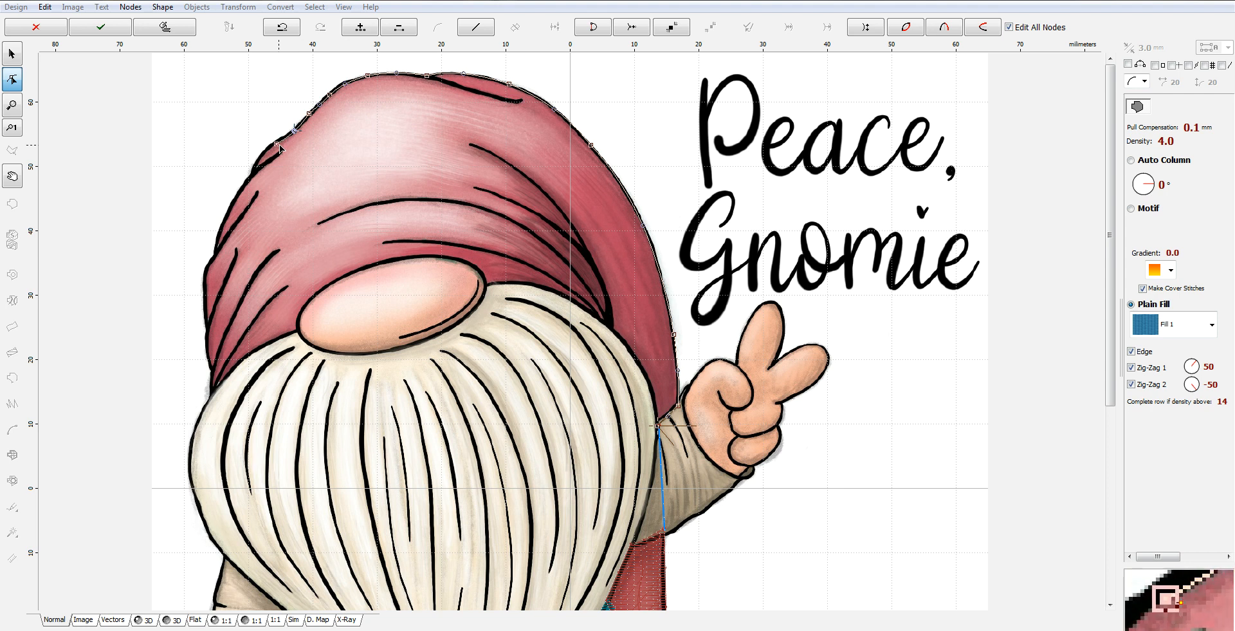
left_click(277, 142)
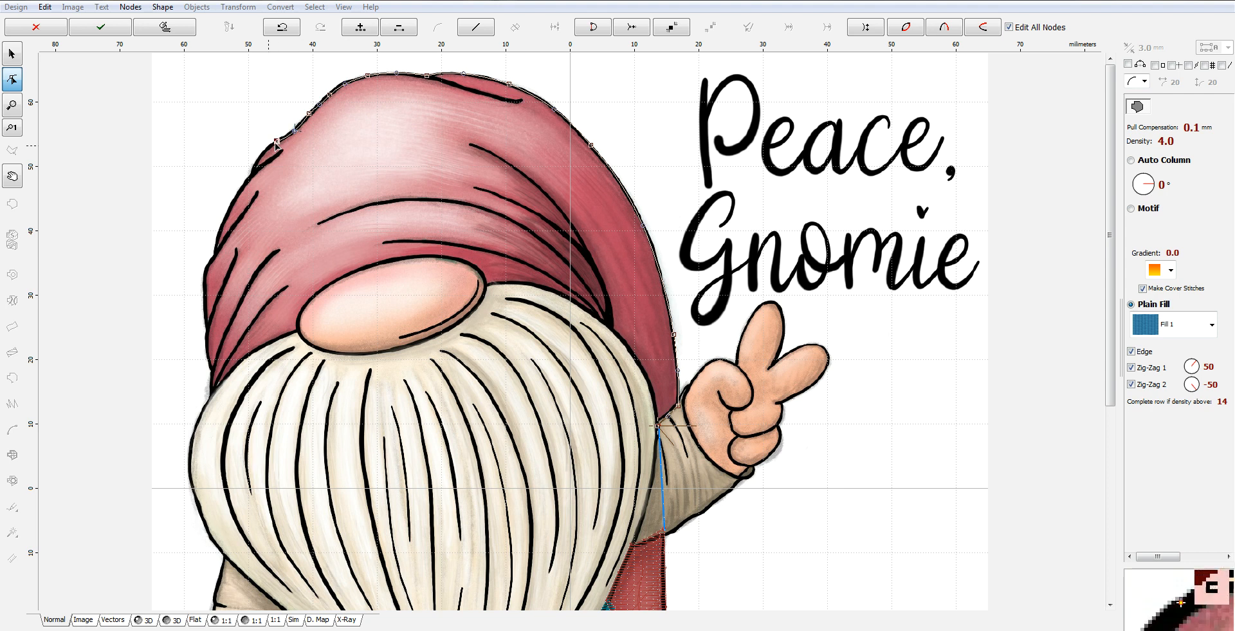
left_click(254, 172)
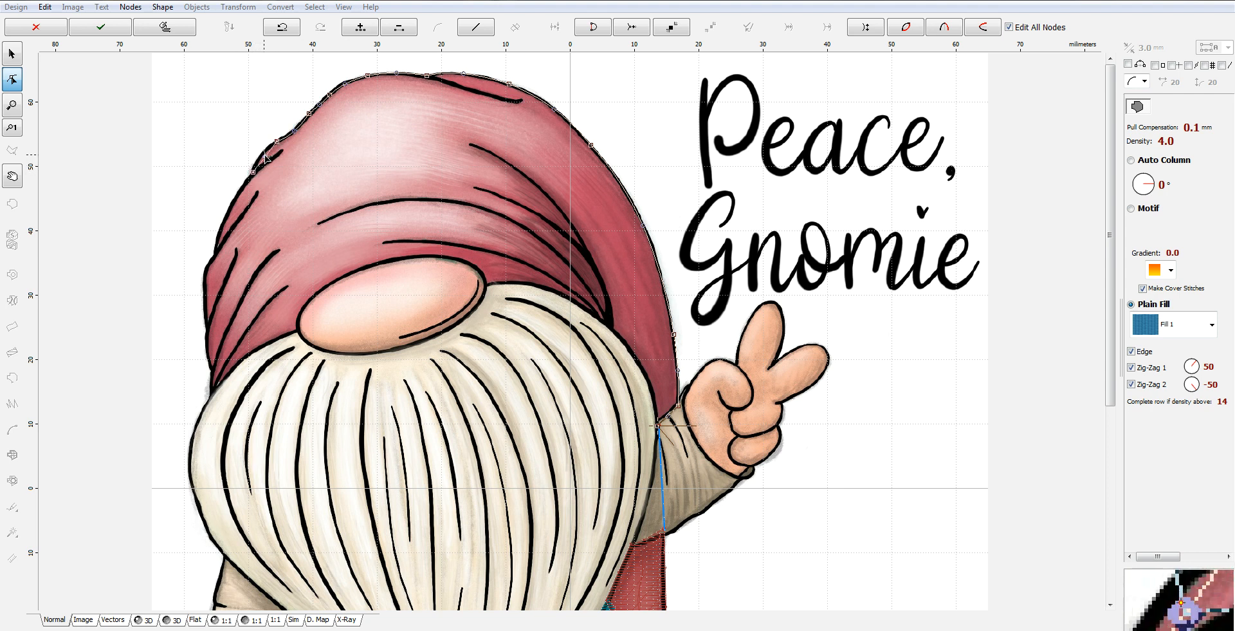
scroll(225, 194, "up", 2)
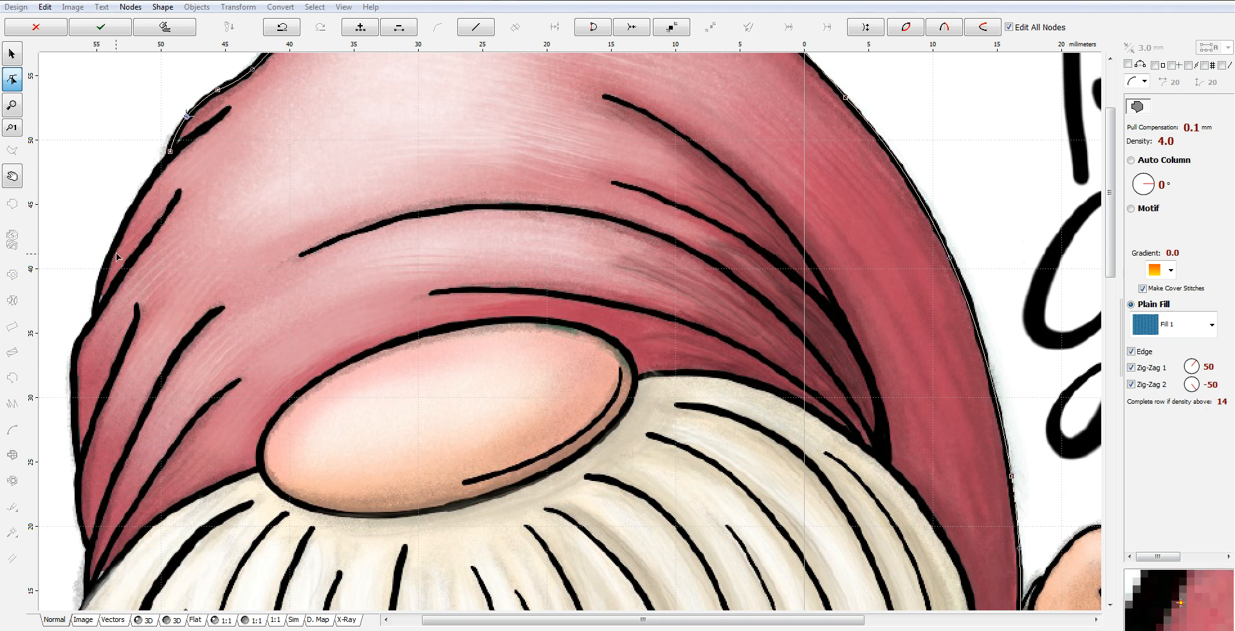
left_click(94, 314)
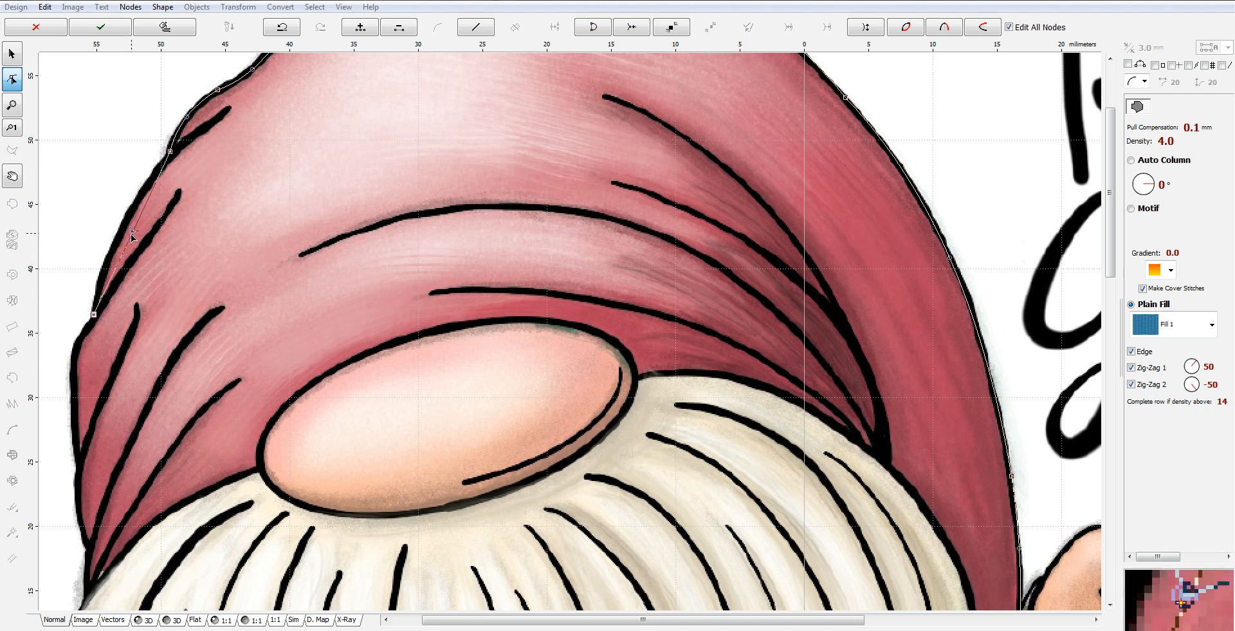
left_click(121, 226)
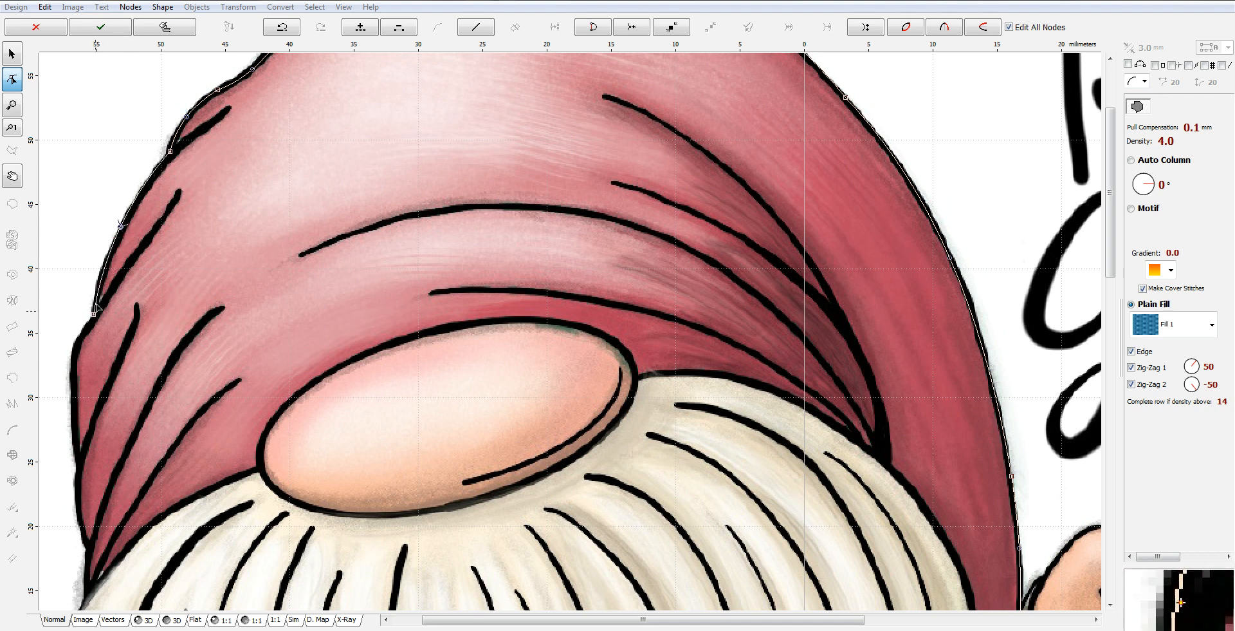
Continue the main hat outline down its left edge to the lower corner beside the beard.
left_click(75, 373)
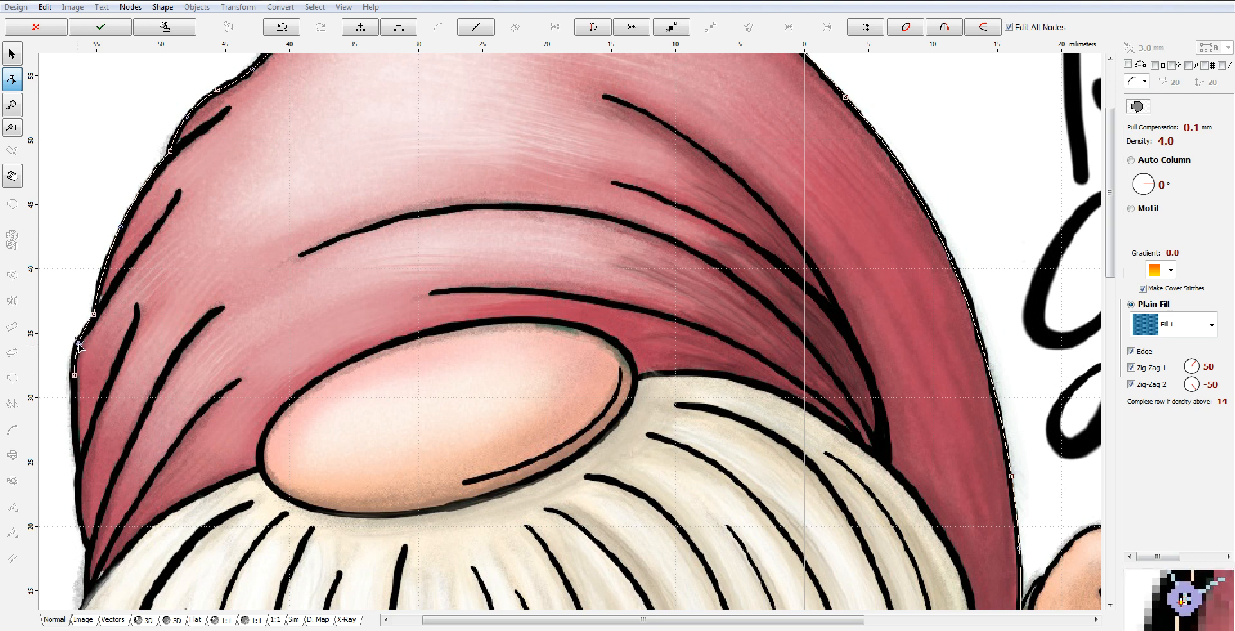
left_click(78, 459)
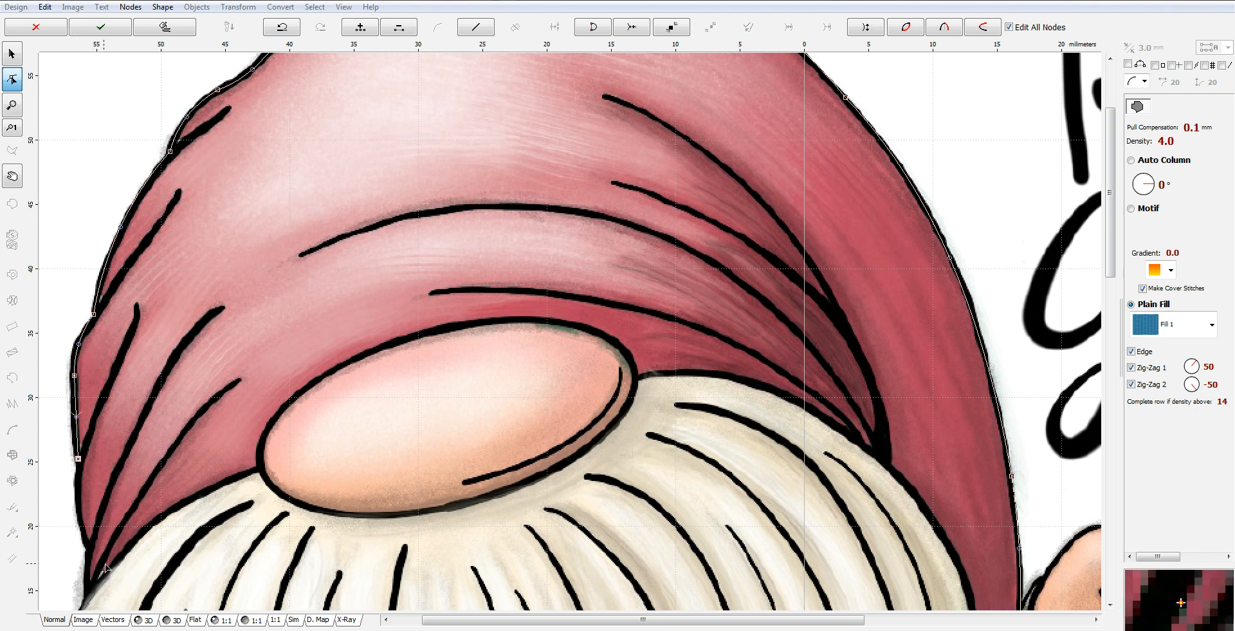
left_click(91, 548)
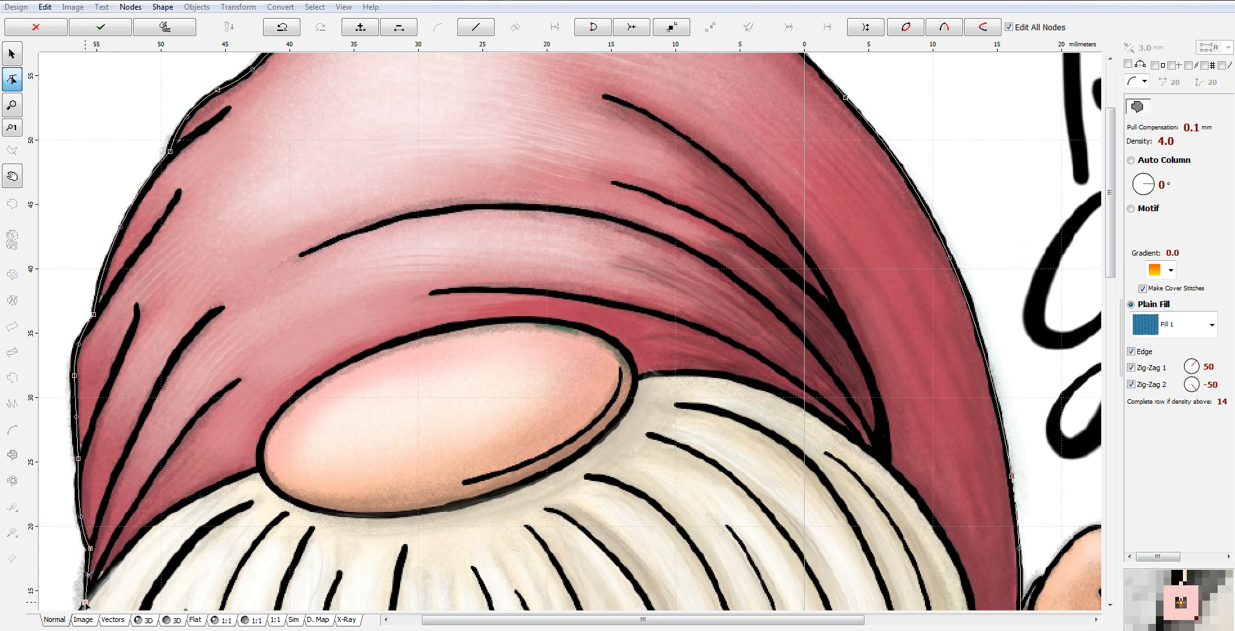
left_click_drag(86, 603, 86, 606)
Move the hat's lower left corner node up onto the beard edge and trace a curved segment from it to the nose.
left_click(256, 428)
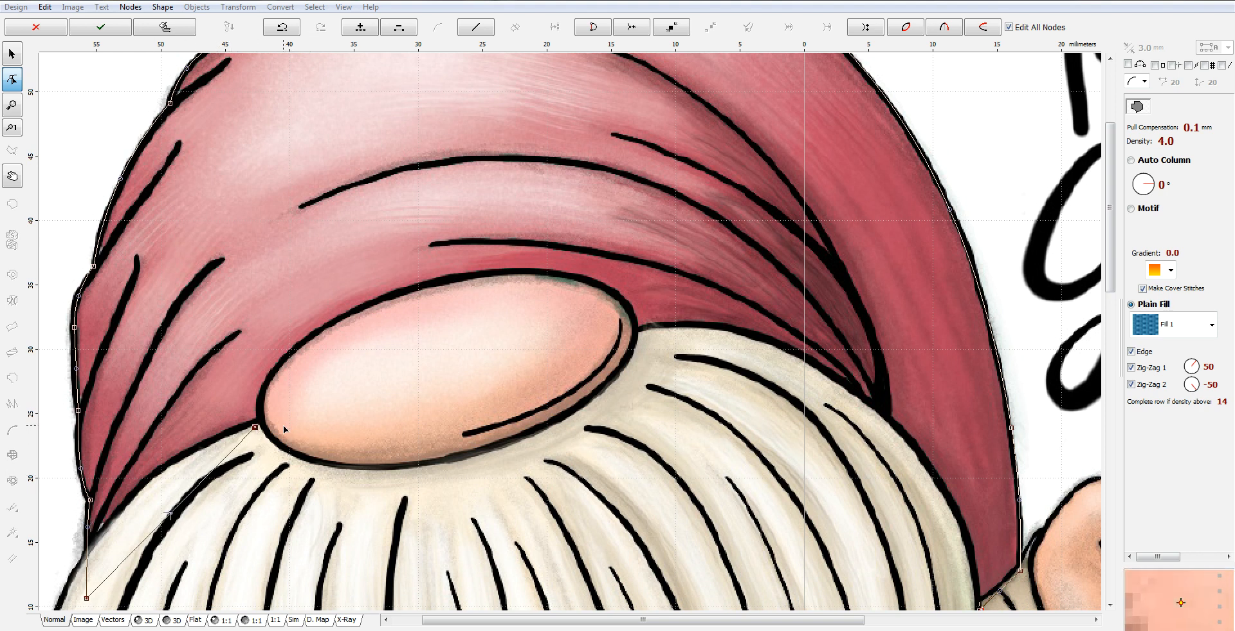
right_click(264, 429)
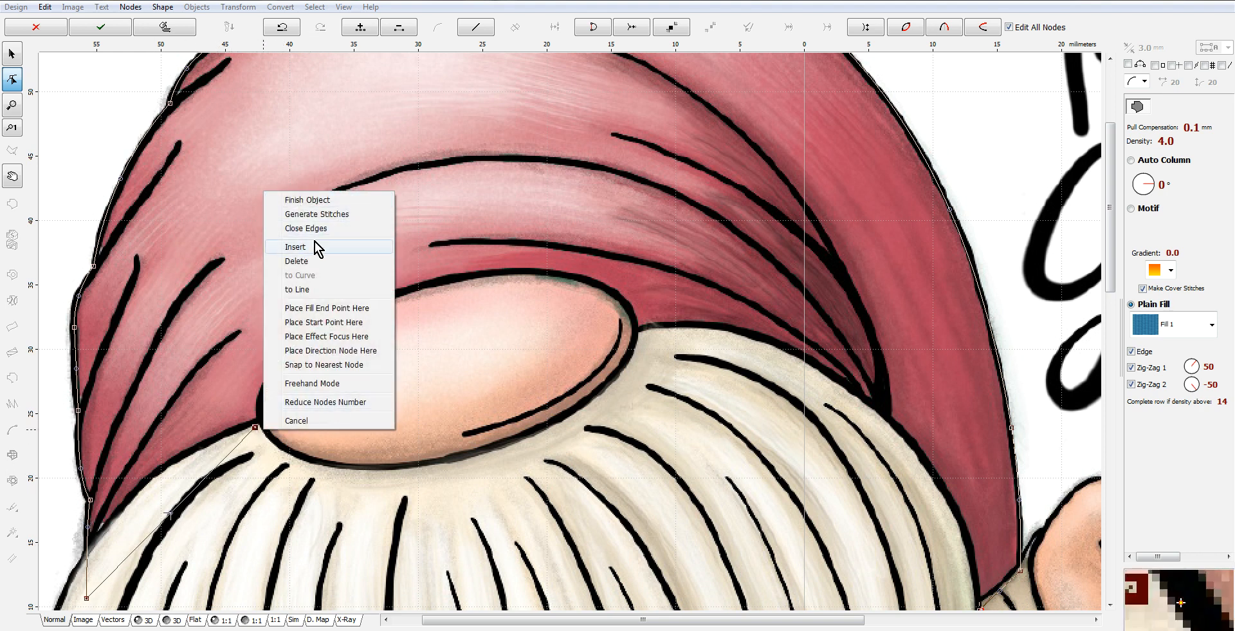
left_click(310, 261)
left_click_drag(88, 601, 91, 555)
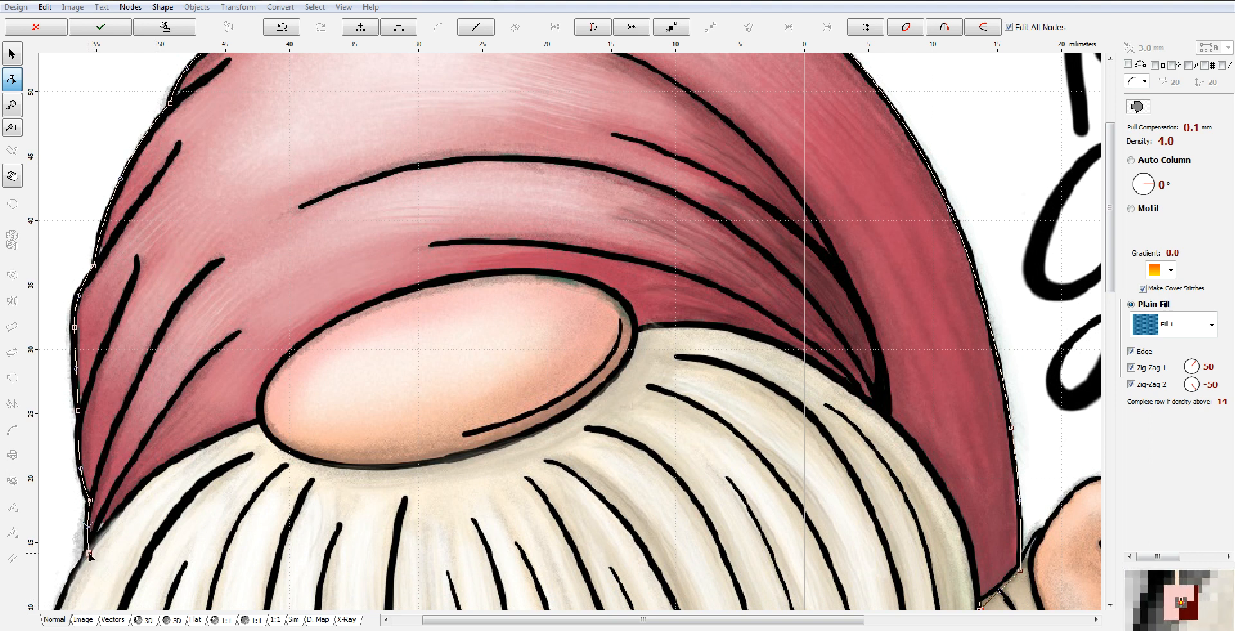
left_click(261, 426)
left_click_drag(177, 491, 166, 473)
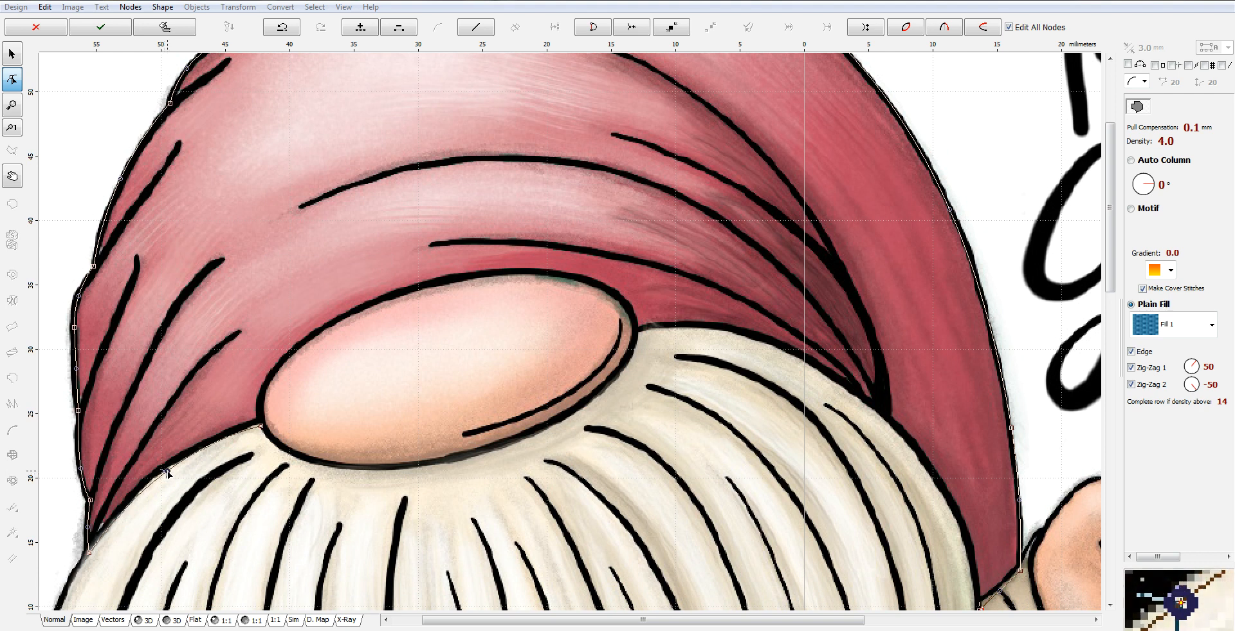
Trace the hat outline over the top of the nose to its right end, bending the segments to the nose contour.
left_click(324, 338)
left_click_drag(292, 383, 279, 374)
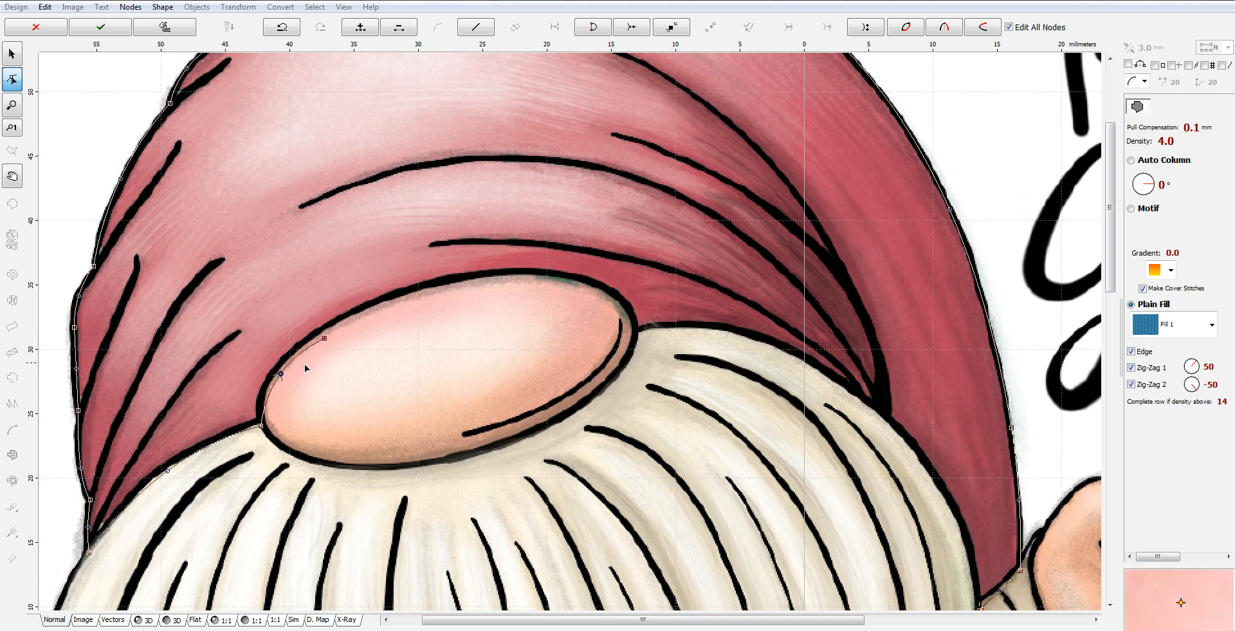
left_click_drag(325, 339, 321, 341)
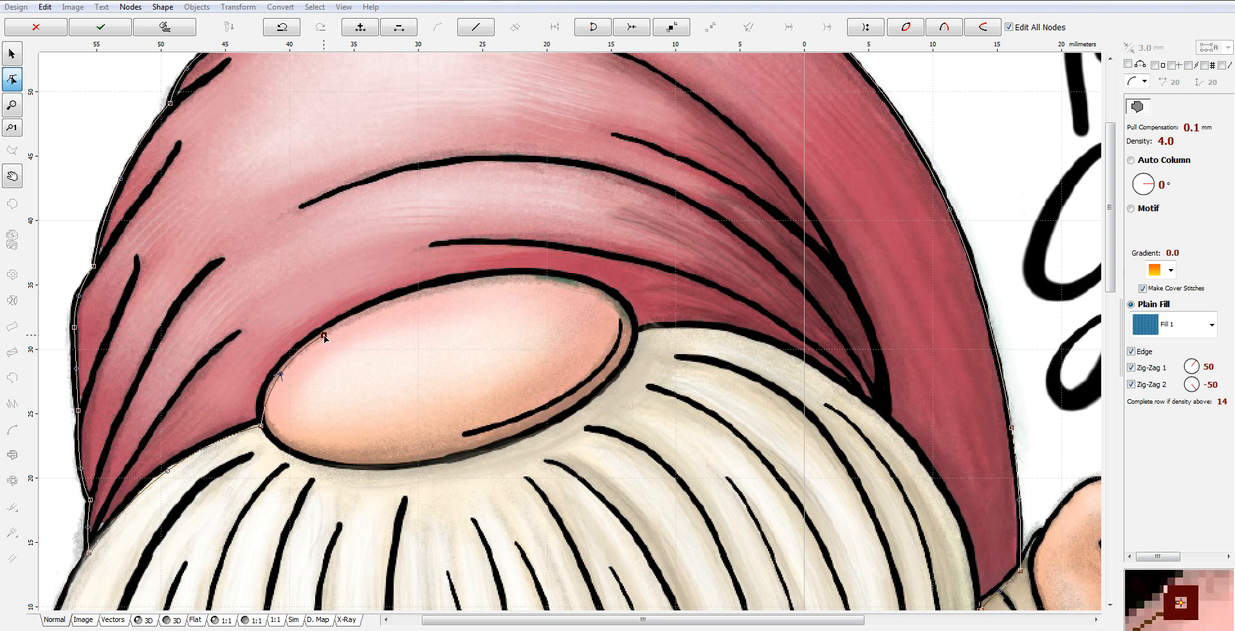
left_click(544, 280)
left_click_drag(439, 308, 438, 290)
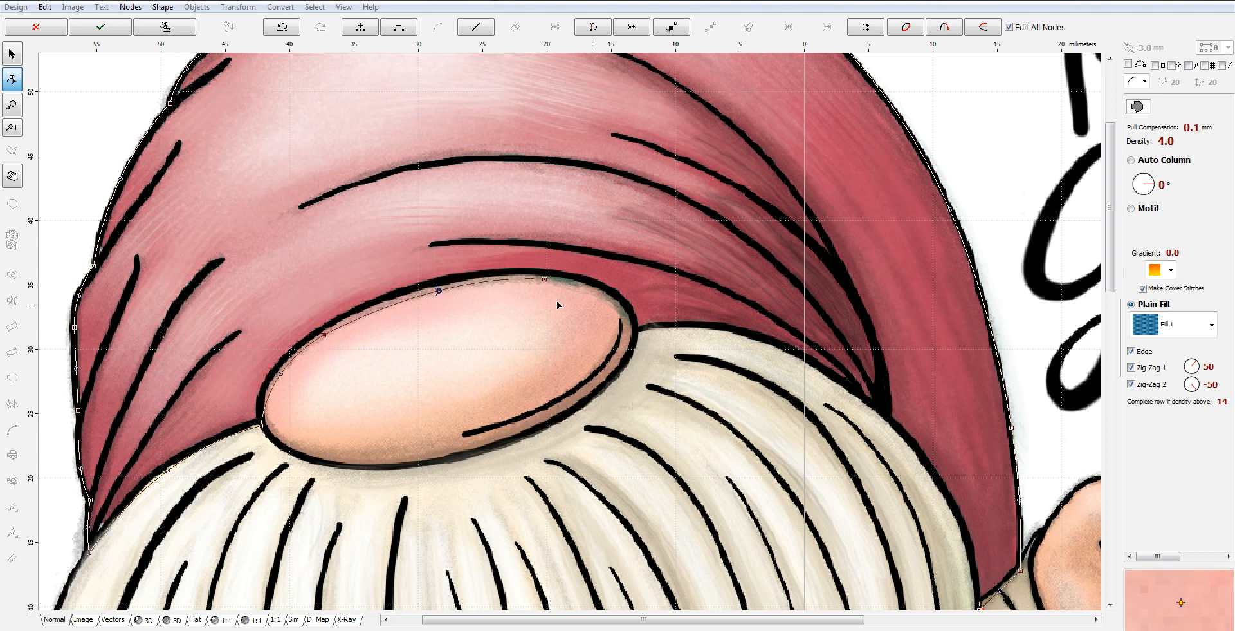
left_click(631, 327)
left_click_drag(587, 305, 603, 292)
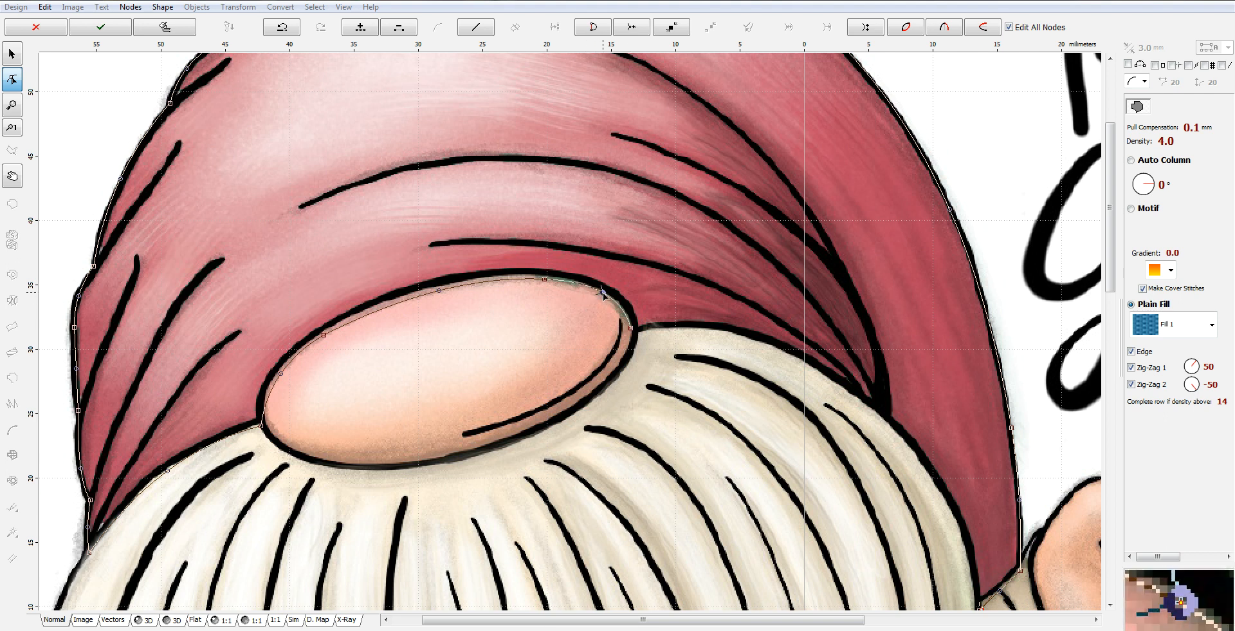
Trace the hat outline along the beard's upper edge back to the starting corner, curving the segments to the black contour.
left_click(637, 334)
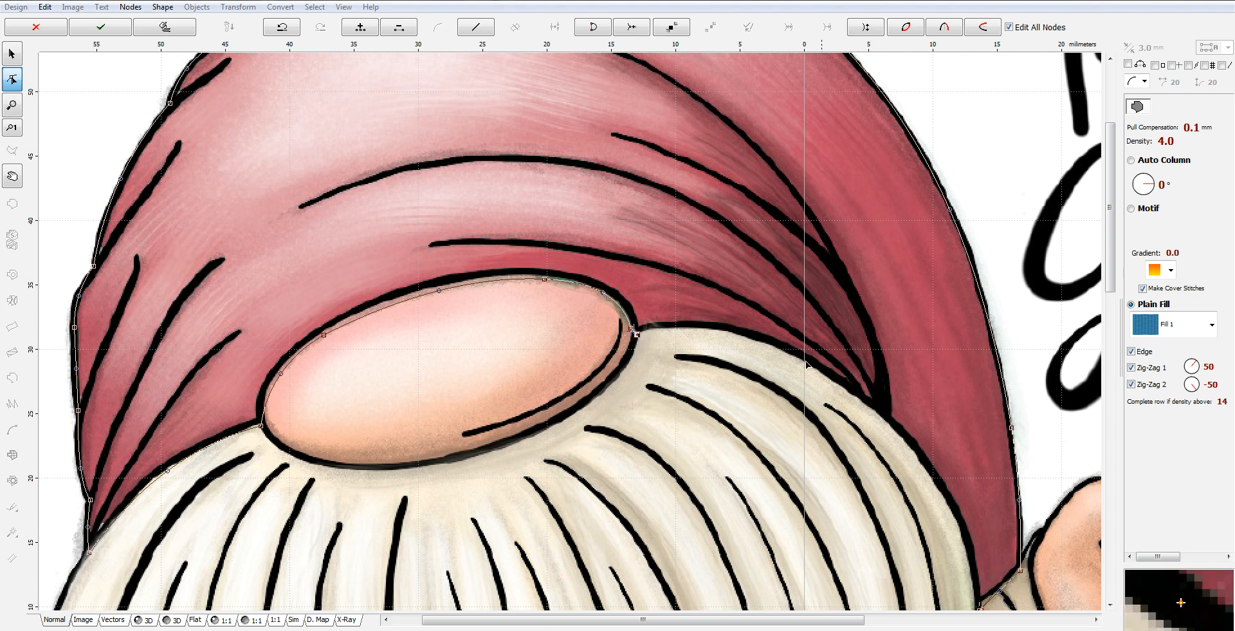
left_click(885, 417)
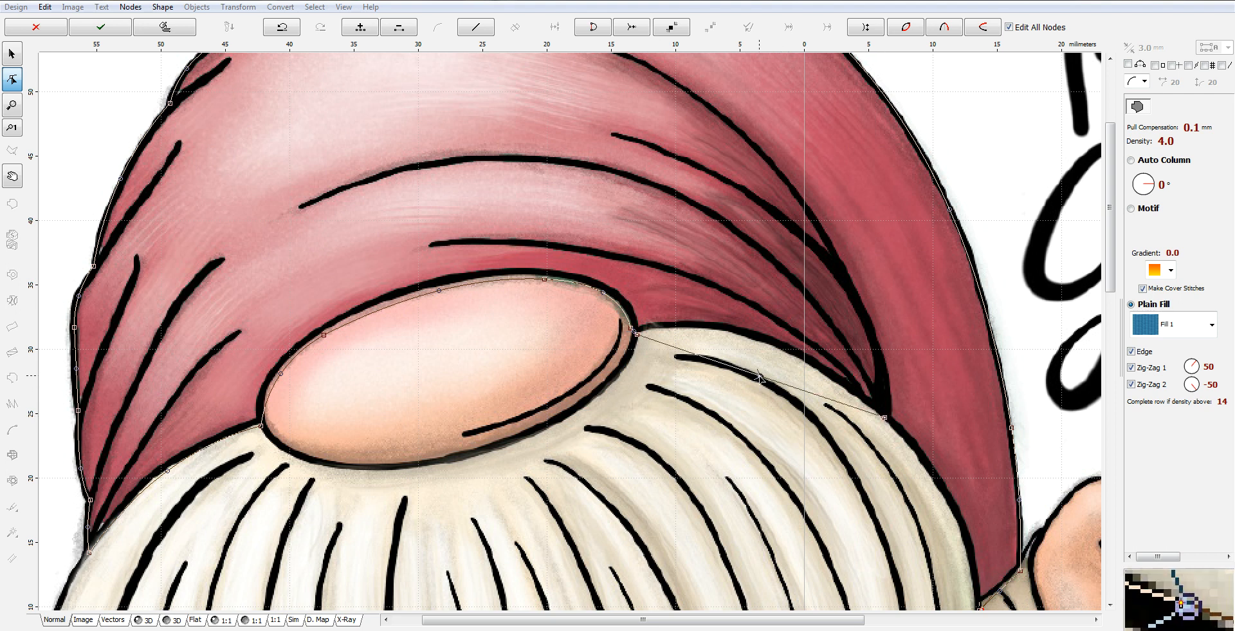
left_click_drag(761, 377, 763, 346)
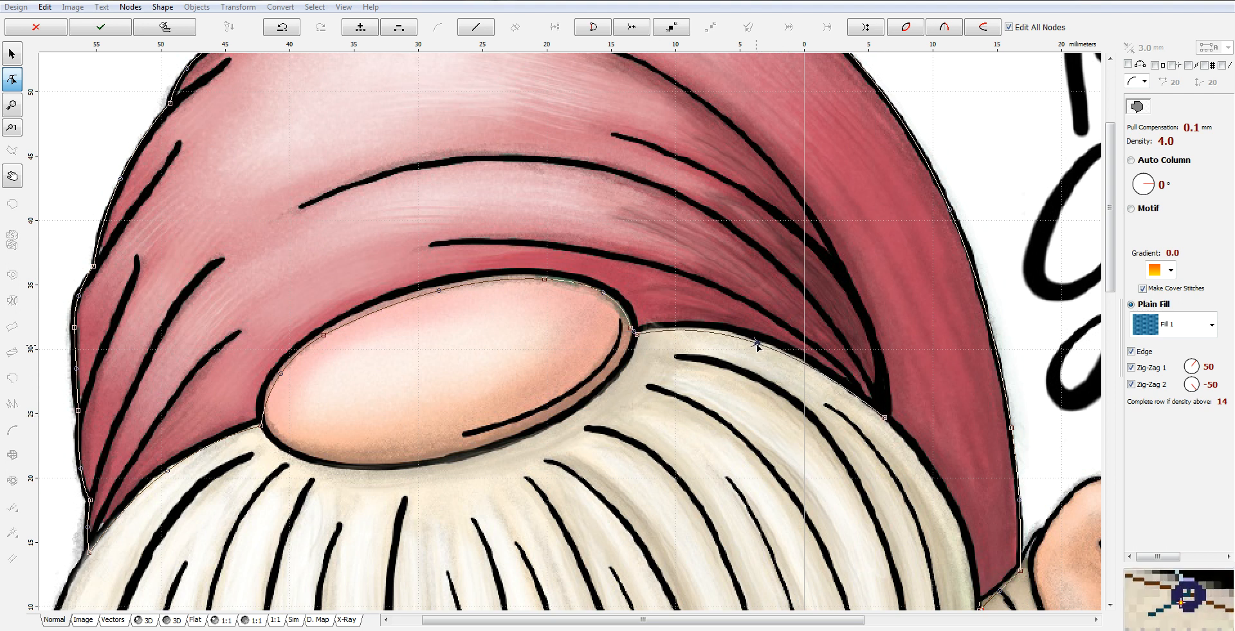
left_click(886, 417)
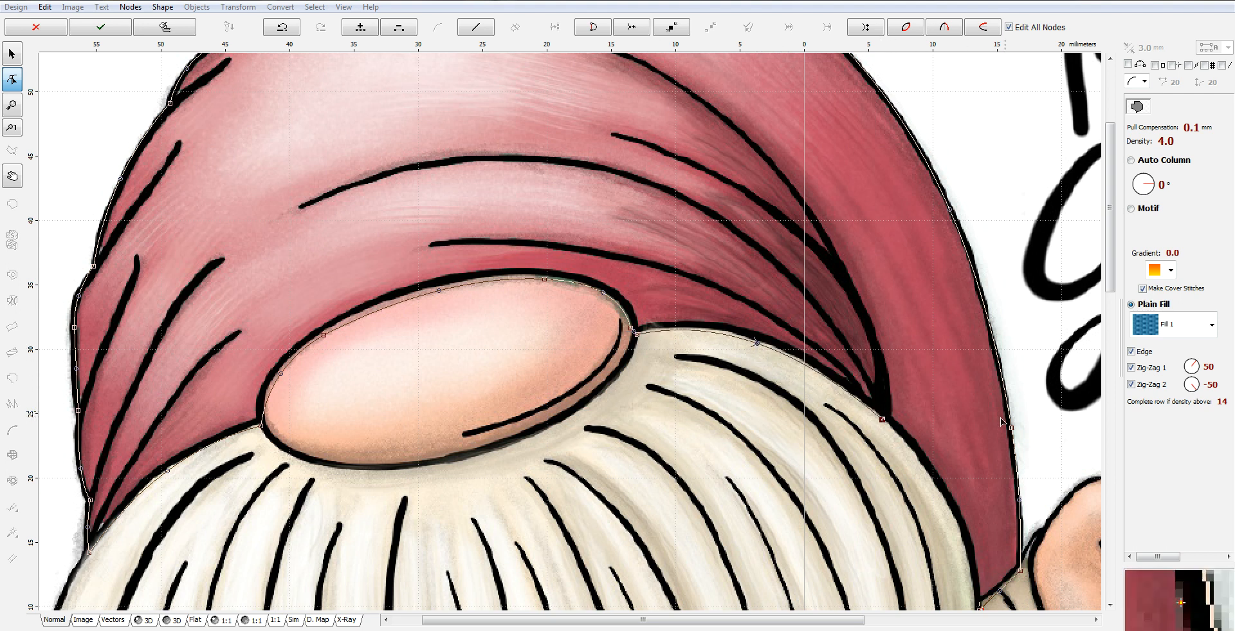
scroll(1109, 284, "down", 1)
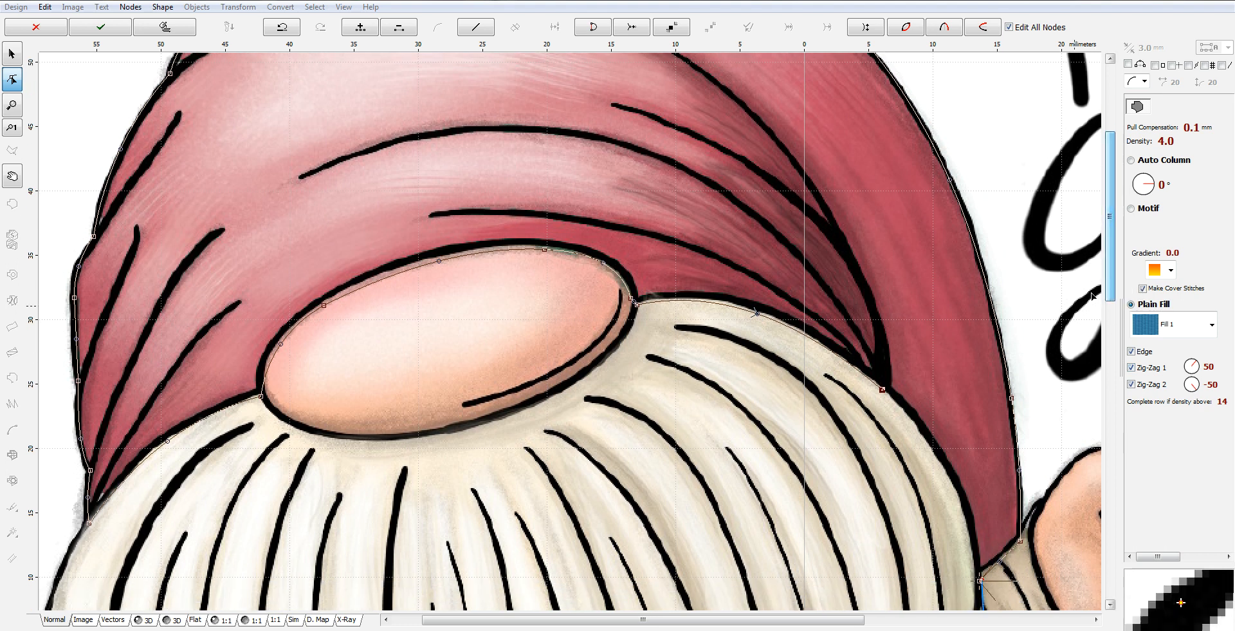
left_click(979, 580)
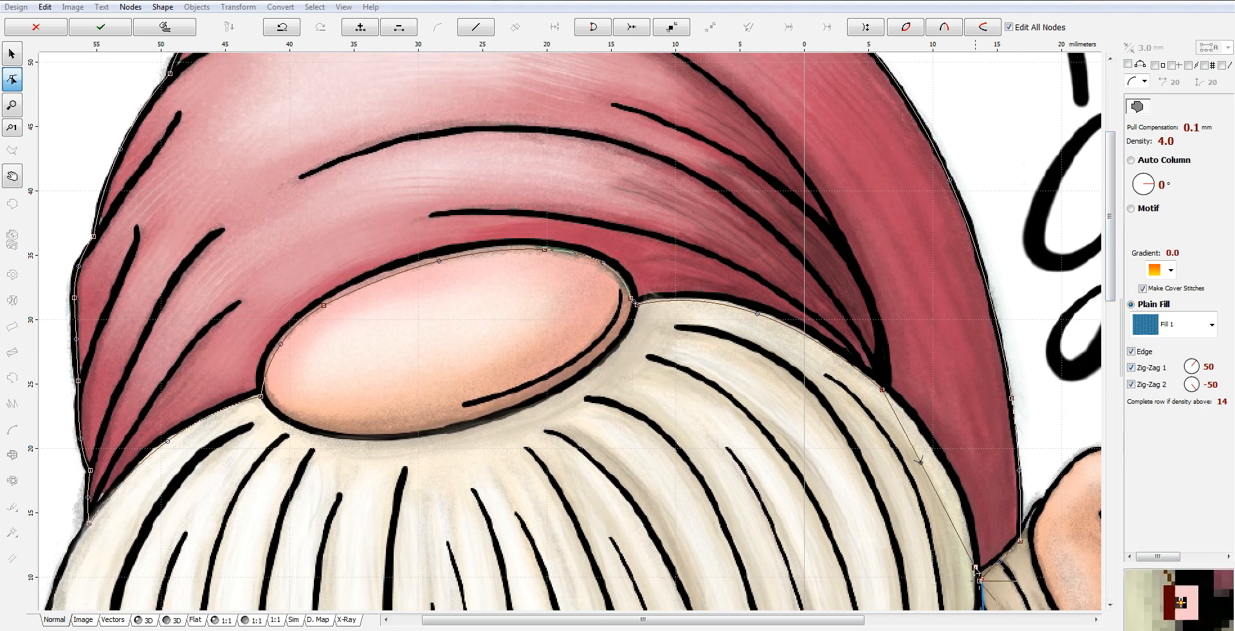
left_click_drag(921, 462, 943, 469)
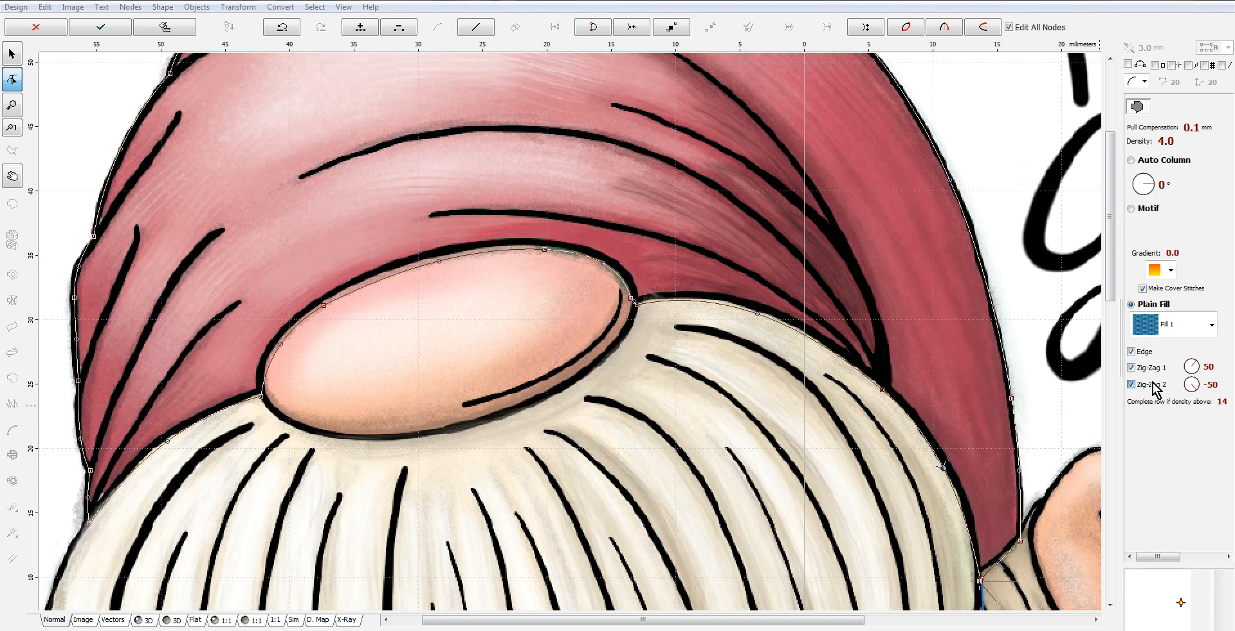
Turn off the fill's Zig-Zag 2 underlay, set the Zig-Zag 1 spacing to 2.0 mm, and generate the main hat's stitches.
left_click(1195, 556)
left_click(1159, 369)
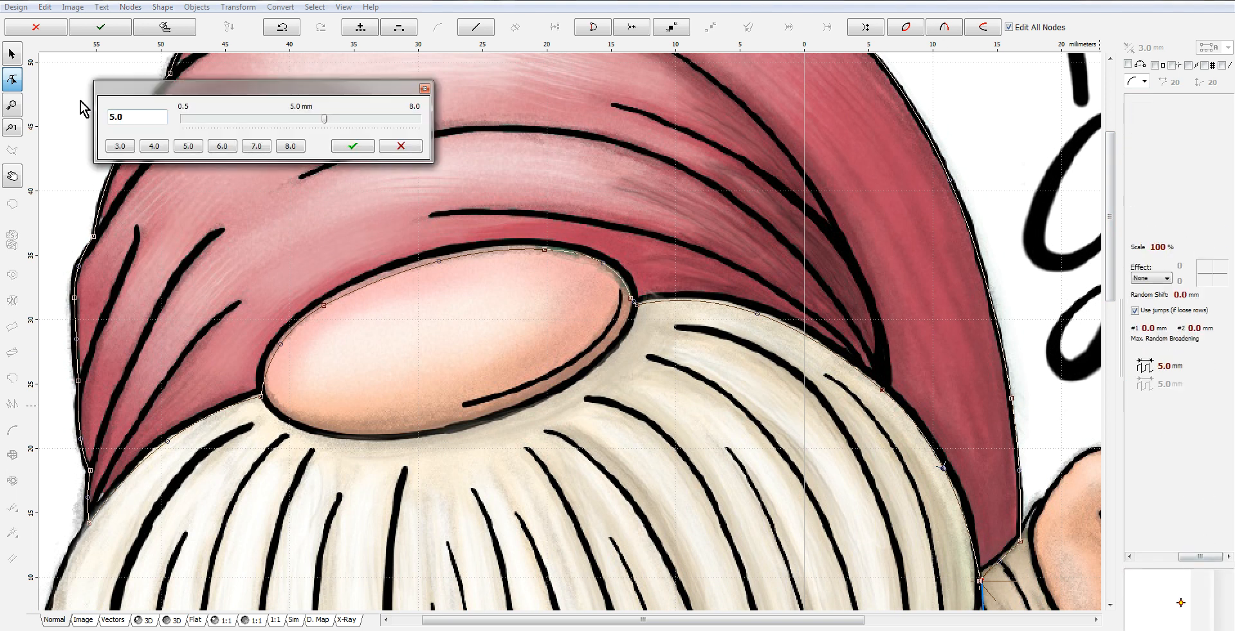
type("12")
left_click(353, 146)
right_click(743, 94)
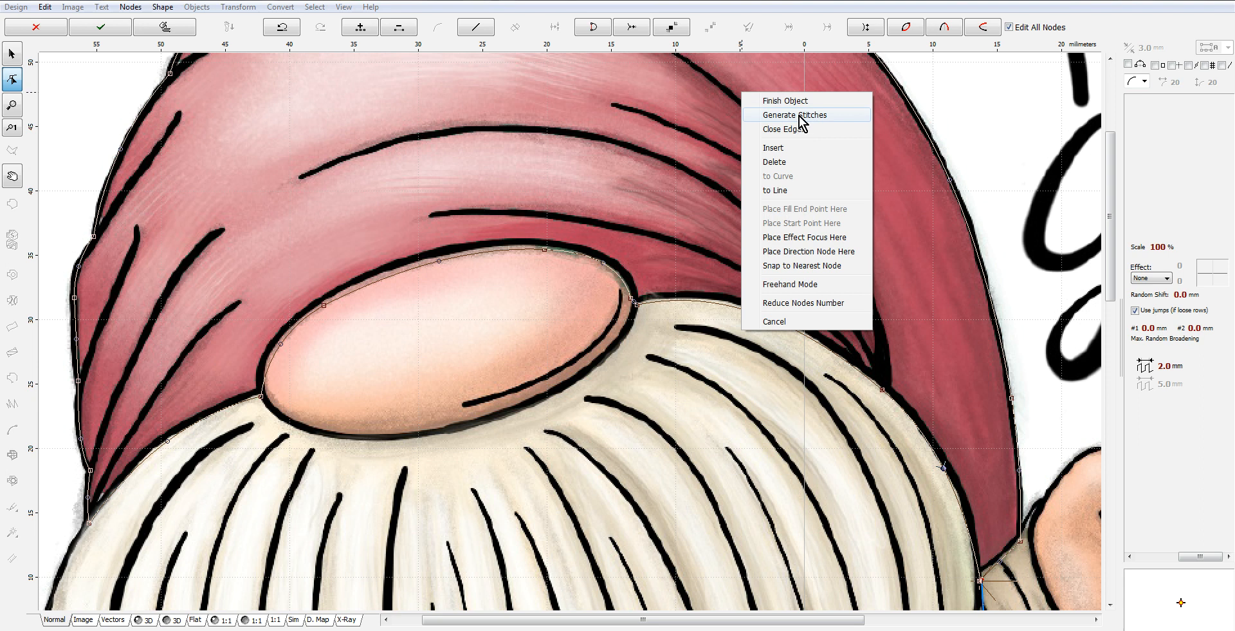
left_click(797, 114)
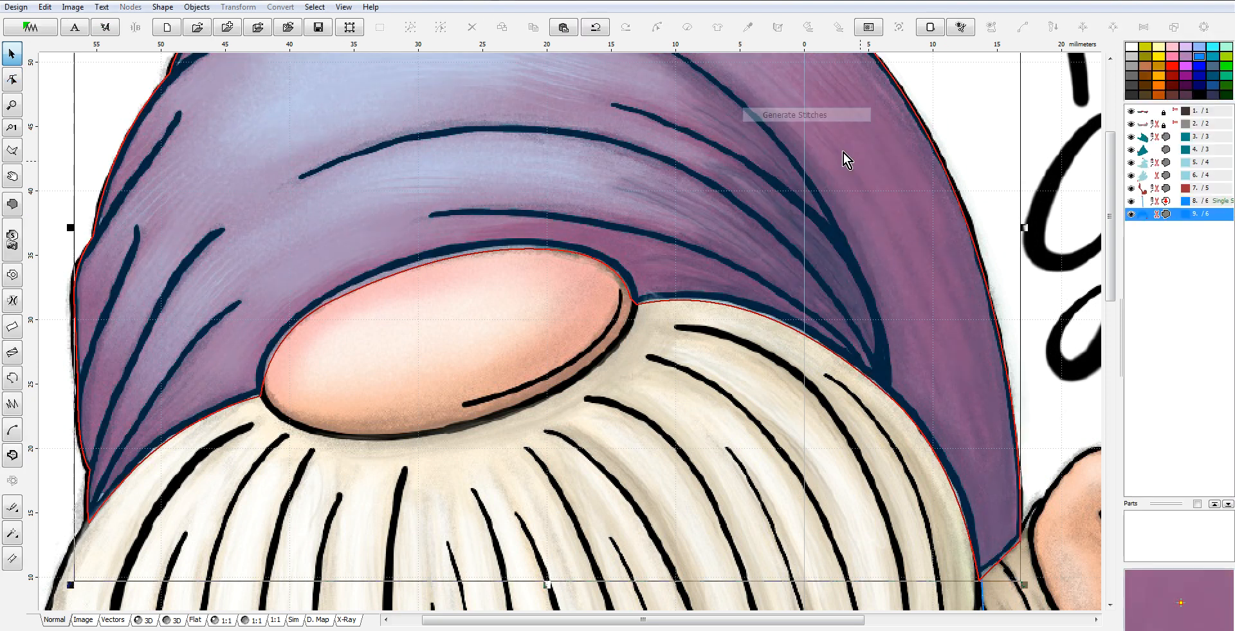
left_click(1145, 191)
left_click(1143, 216)
right_click(1139, 218)
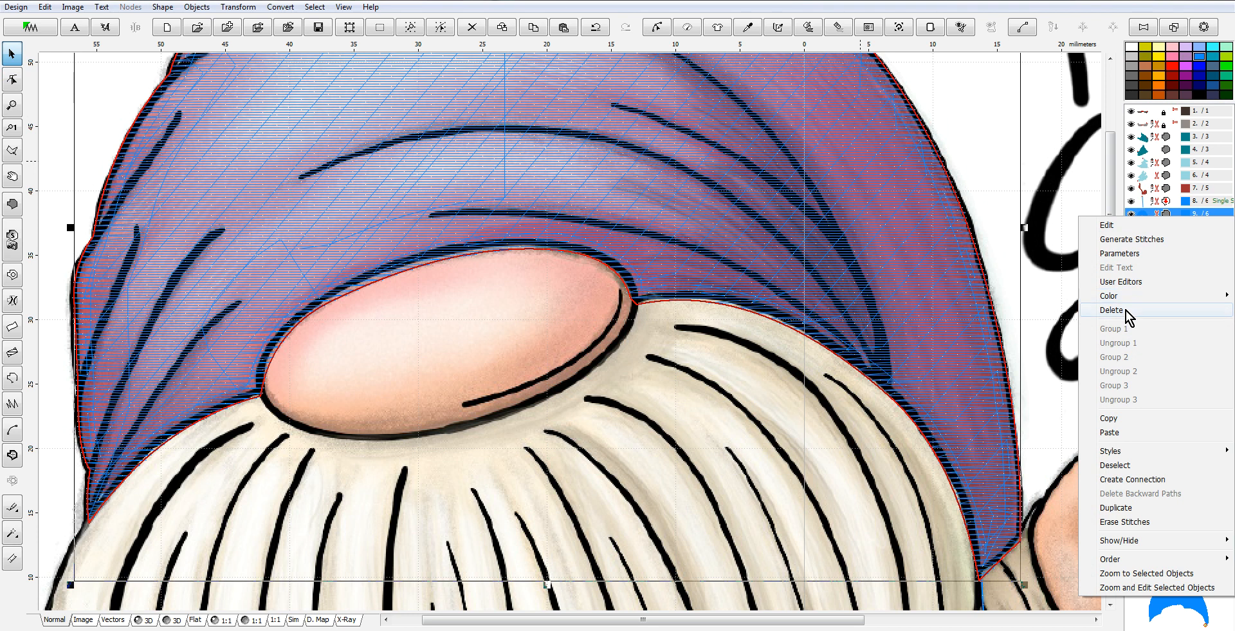
mouse_move(1118, 297)
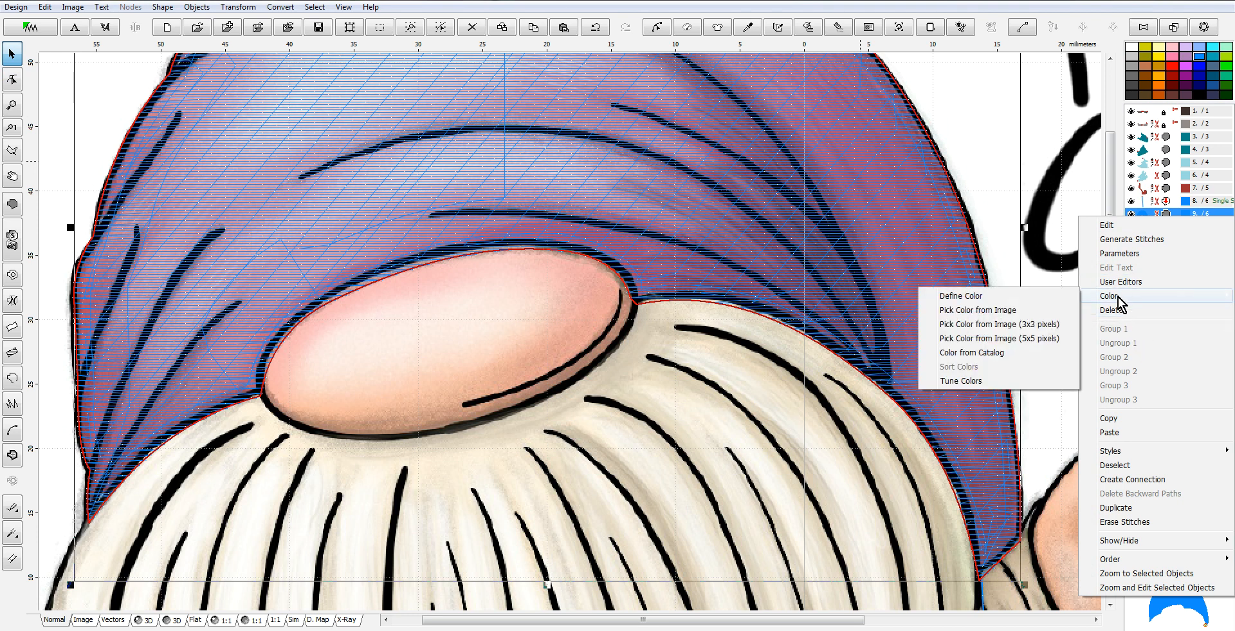
left_click(991, 351)
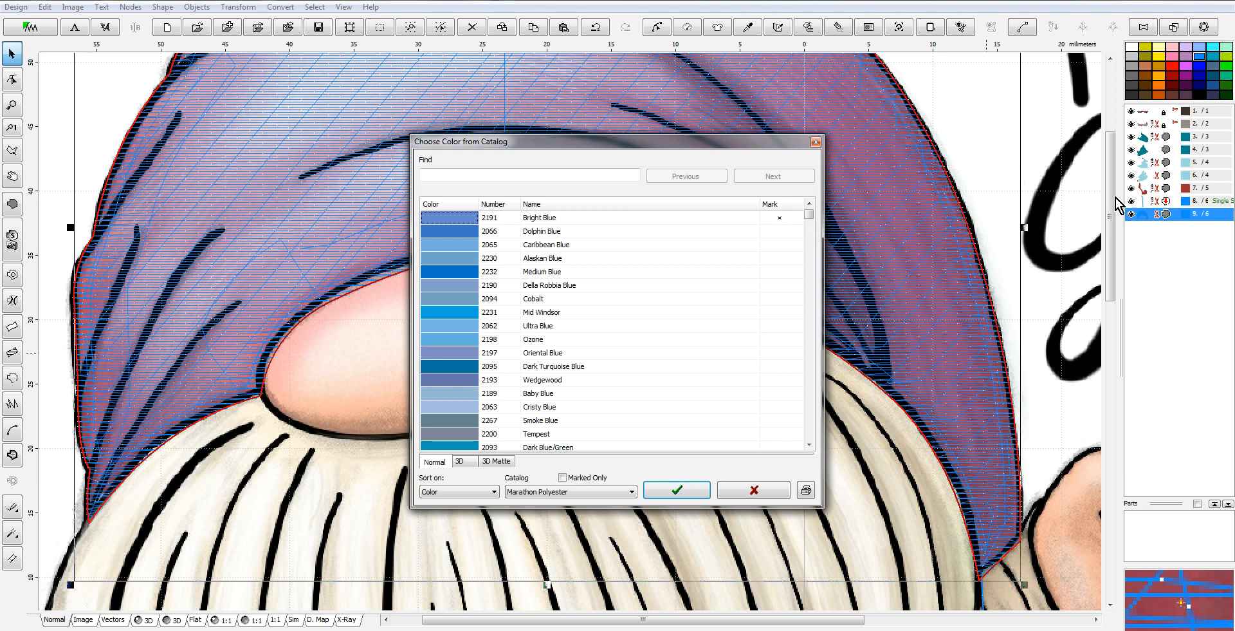
left_click(764, 491)
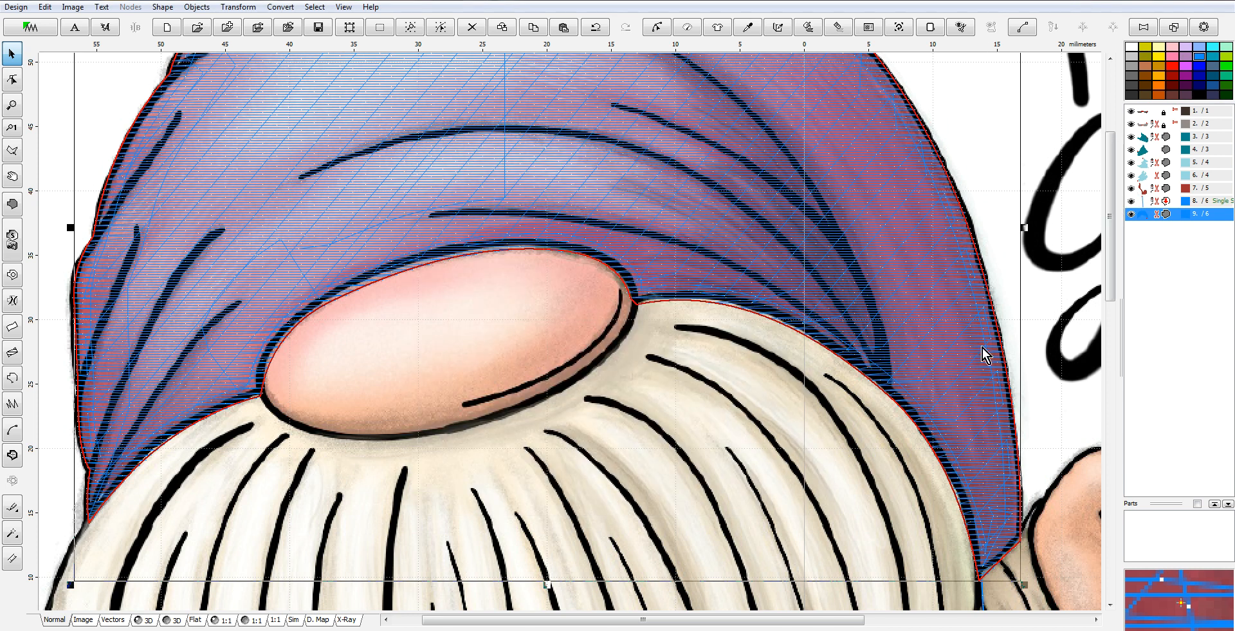
Group the hat tail, the connecting stitch line and the main hat, and apply the tail's red catalog thread color to the group.
left_click(1137, 188)
left_click(1144, 213, "shift")
right_click(1144, 215)
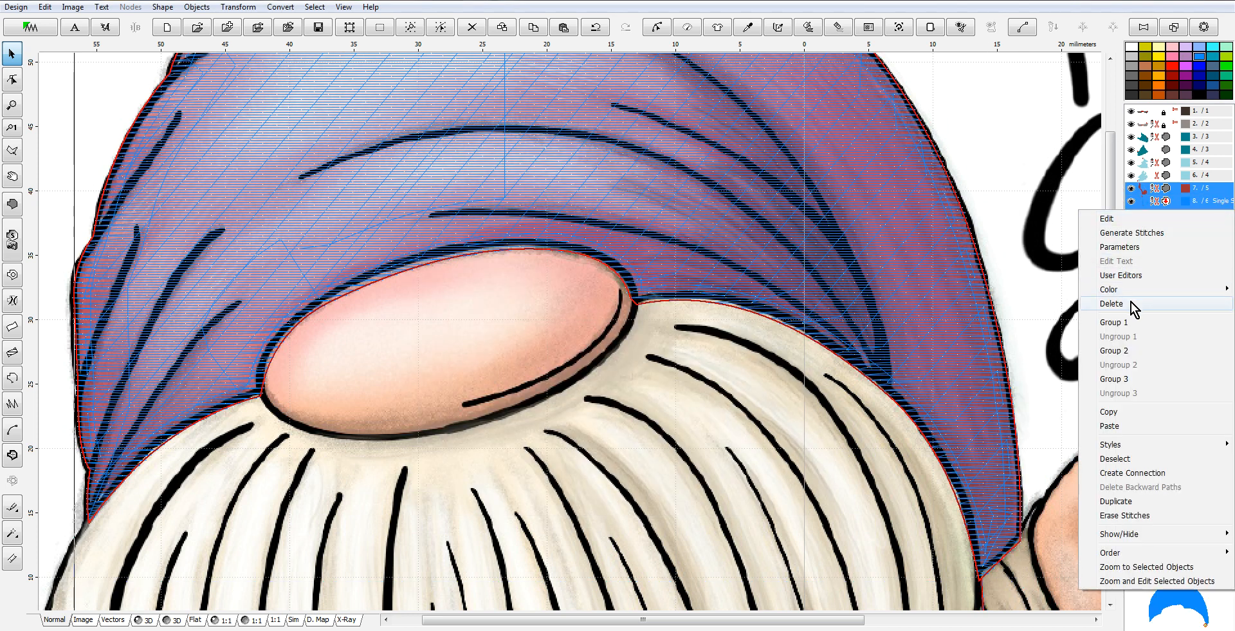
left_click(1124, 323)
right_click(1142, 186)
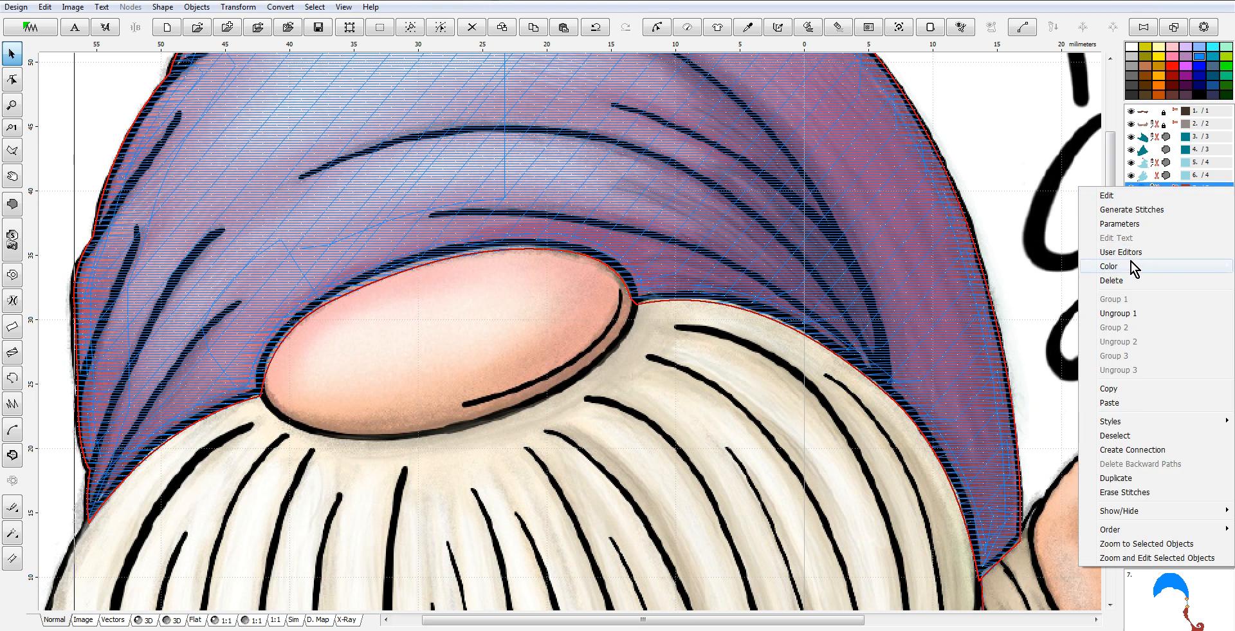
mouse_move(1120, 267)
left_click(995, 321)
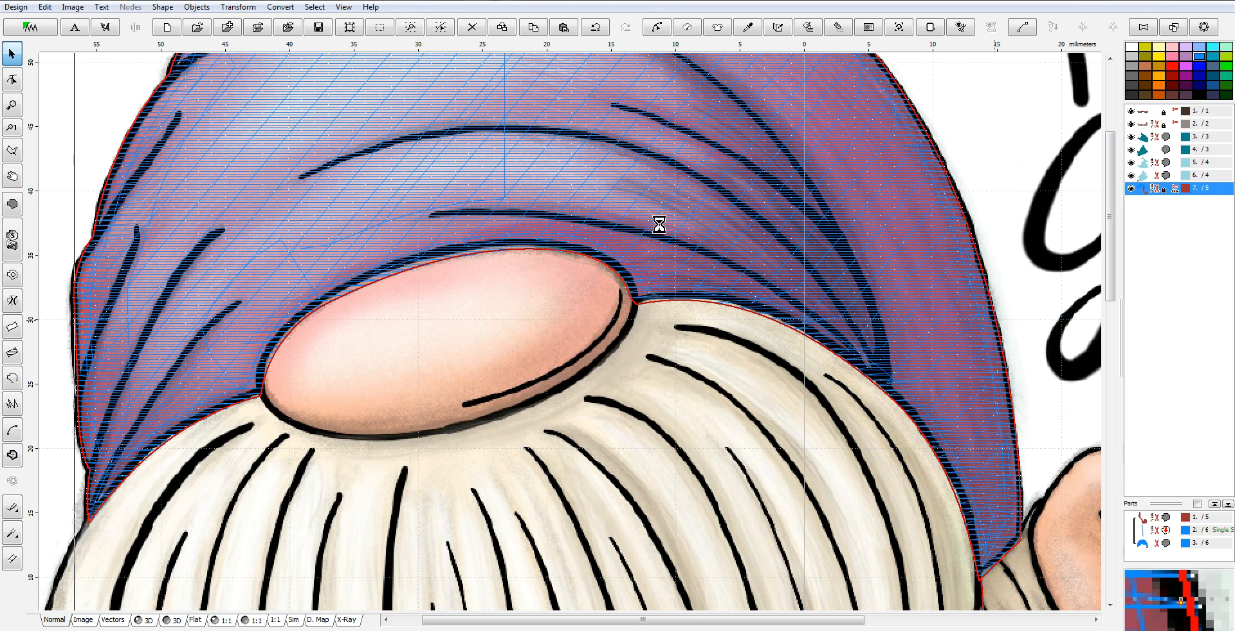
left_click(684, 492)
Preview the red hat stitching in 3D and ungroup the three hat objects.
scroll(981, 283, "down", 2)
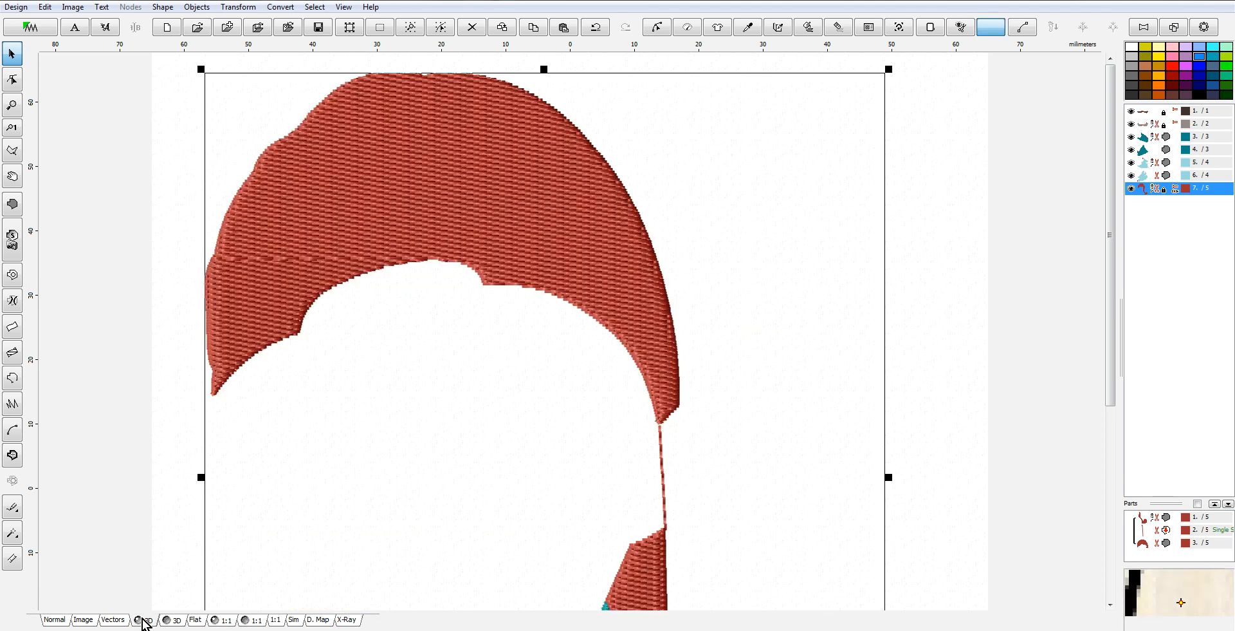
left_click(143, 619)
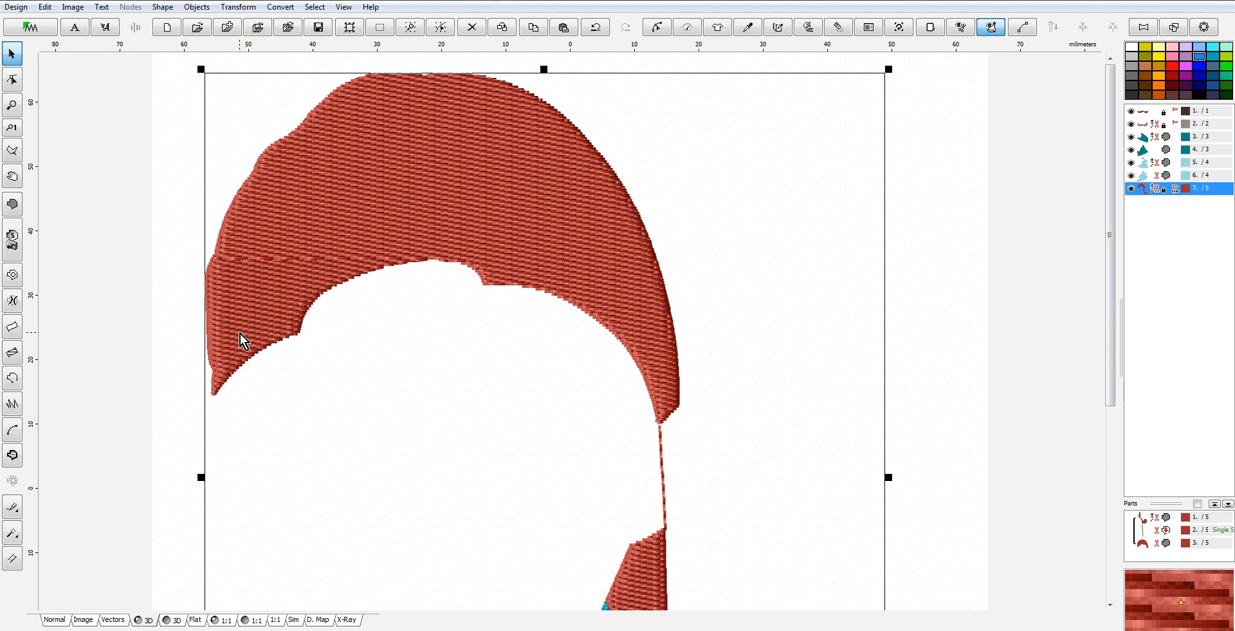
right_click(1149, 188)
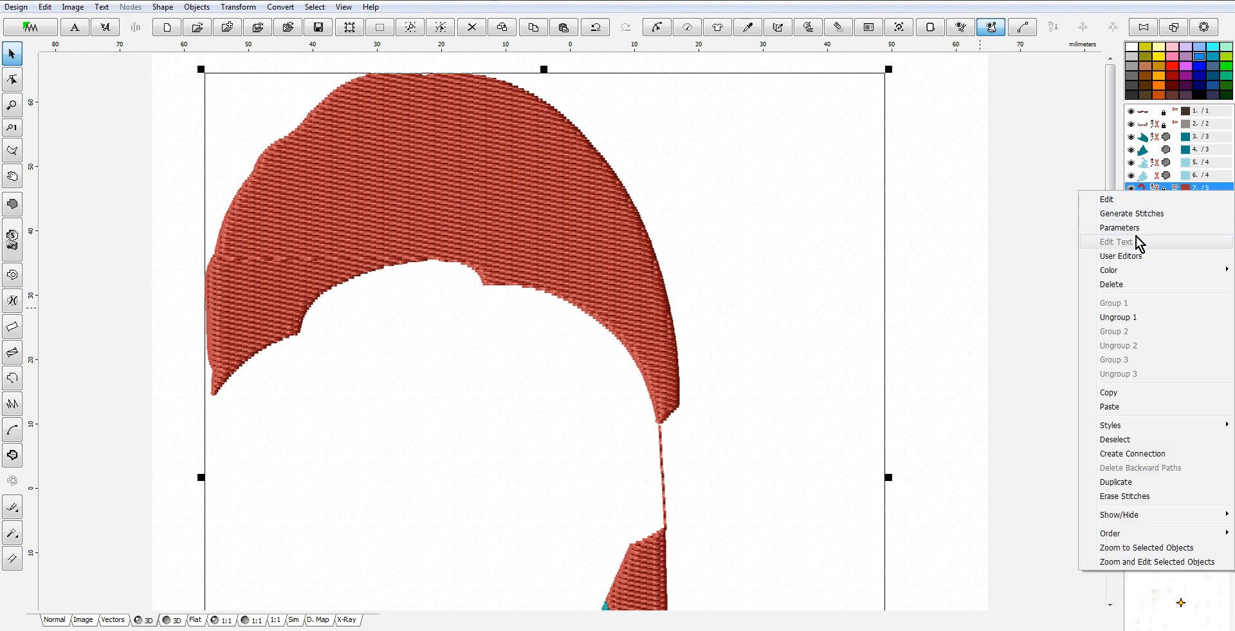
left_click(1127, 318)
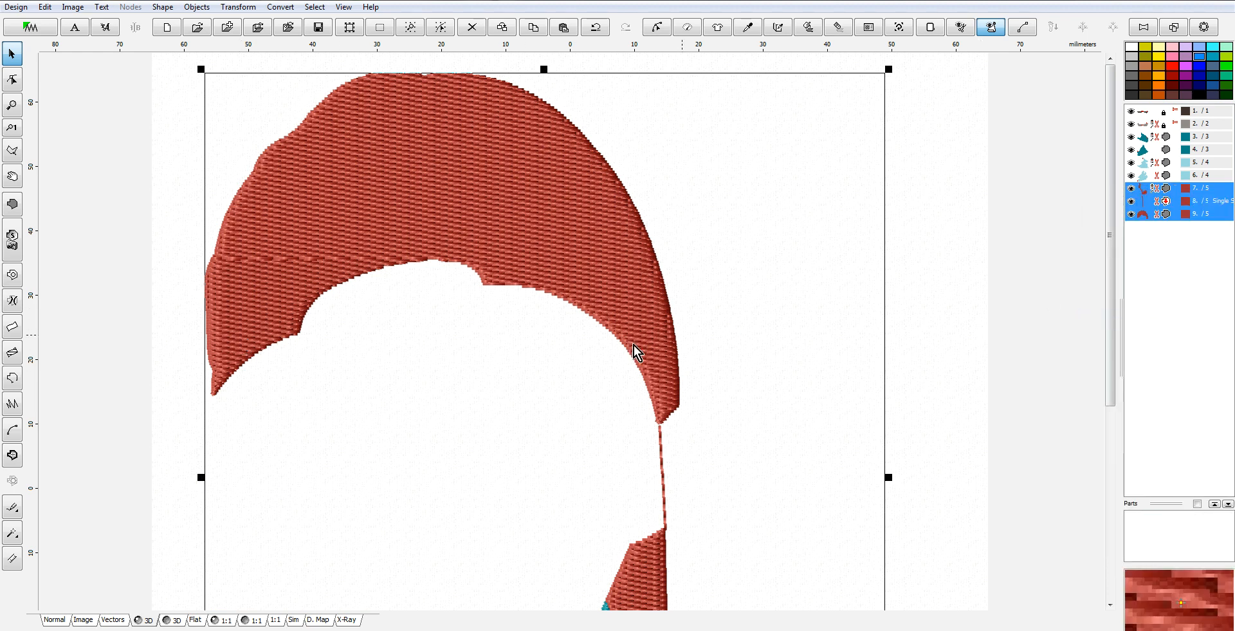
Place the main hat's fill end point at its lower-left tip and regenerate its stitches.
left_click(1149, 214)
right_click(279, 361)
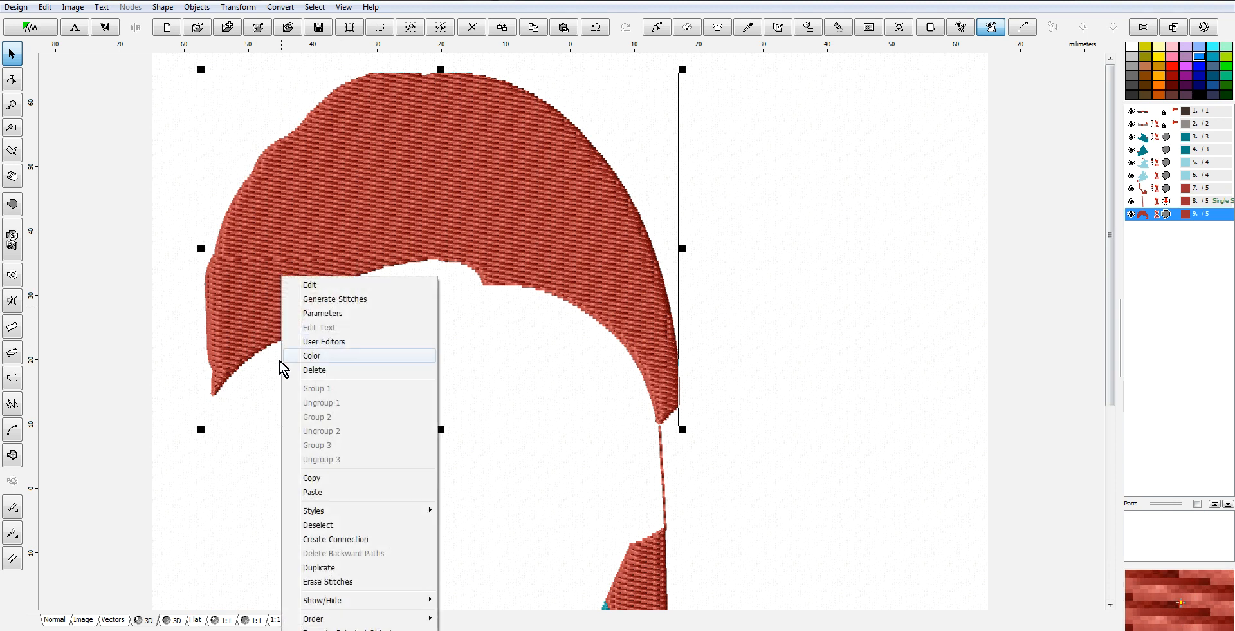
left_click(316, 285)
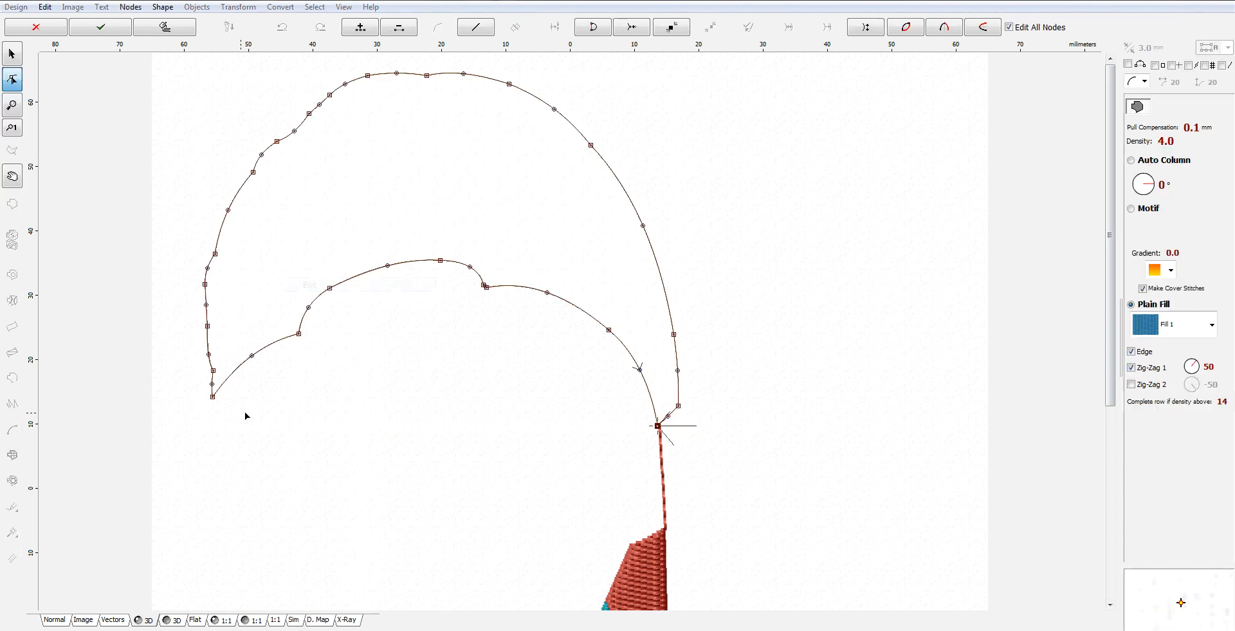
right_click(213, 397)
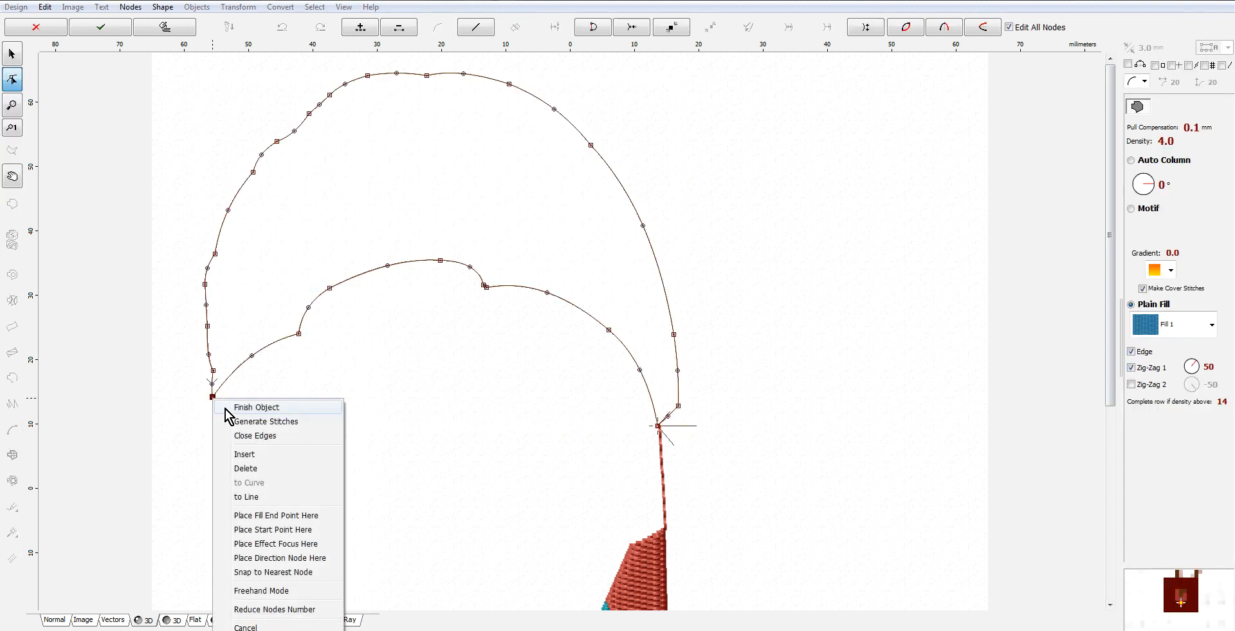
left_click(282, 516)
right_click(500, 109)
left_click(540, 132)
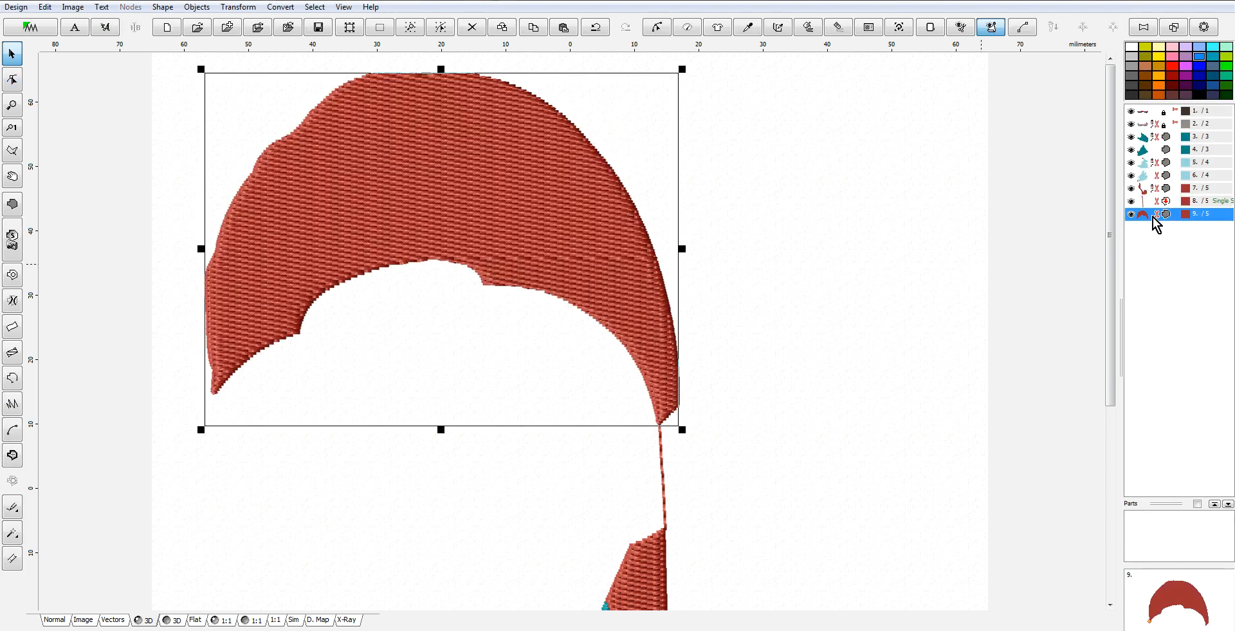
Group the hat tail, the connecting stitch line and the main hat.
left_click(1155, 188)
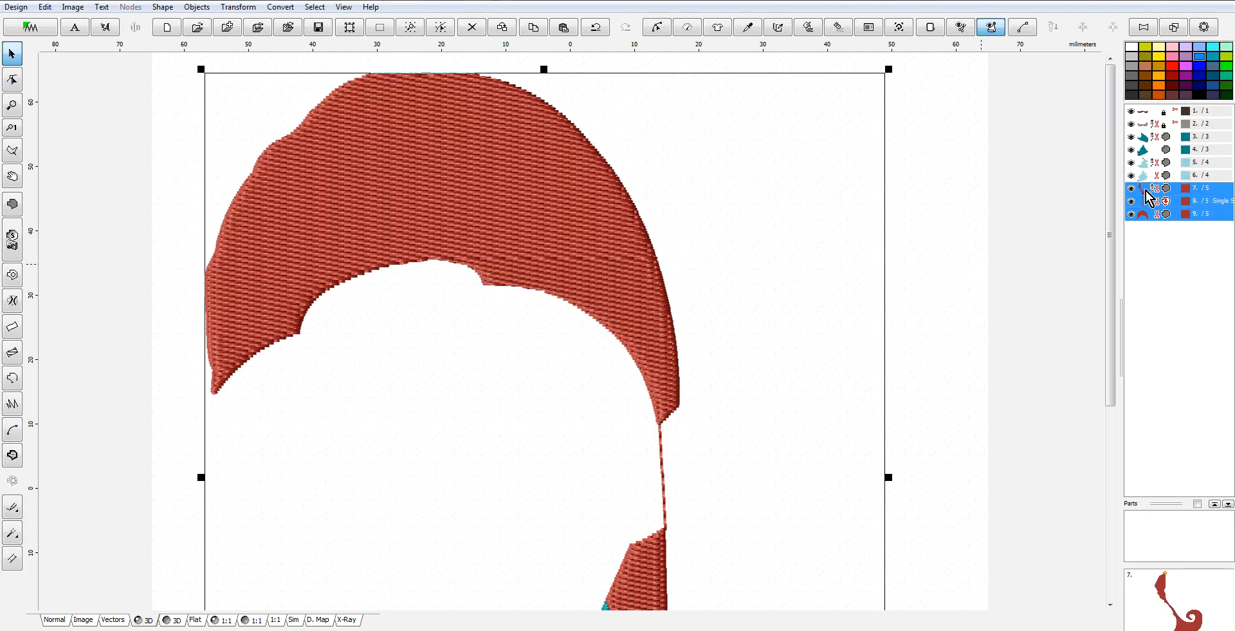
right_click(1155, 188)
left_click(1126, 302)
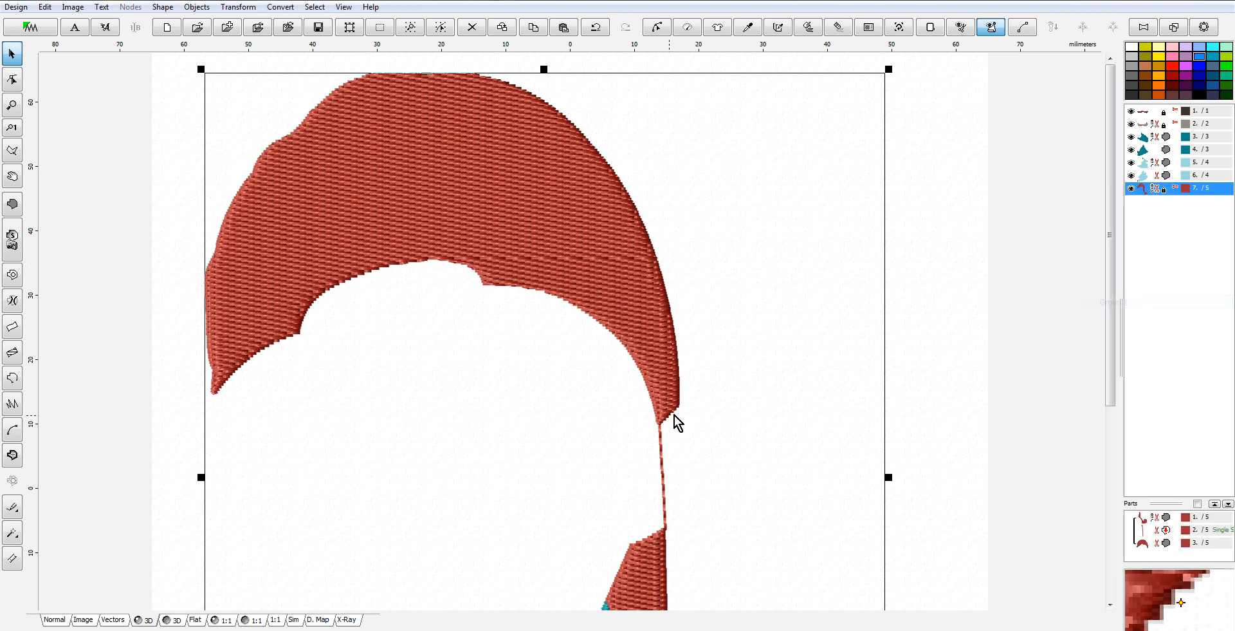
Start a fill shape for the hat's light highlight over the artwork, tracing and curving its upper and left edges.
left_click(54, 618)
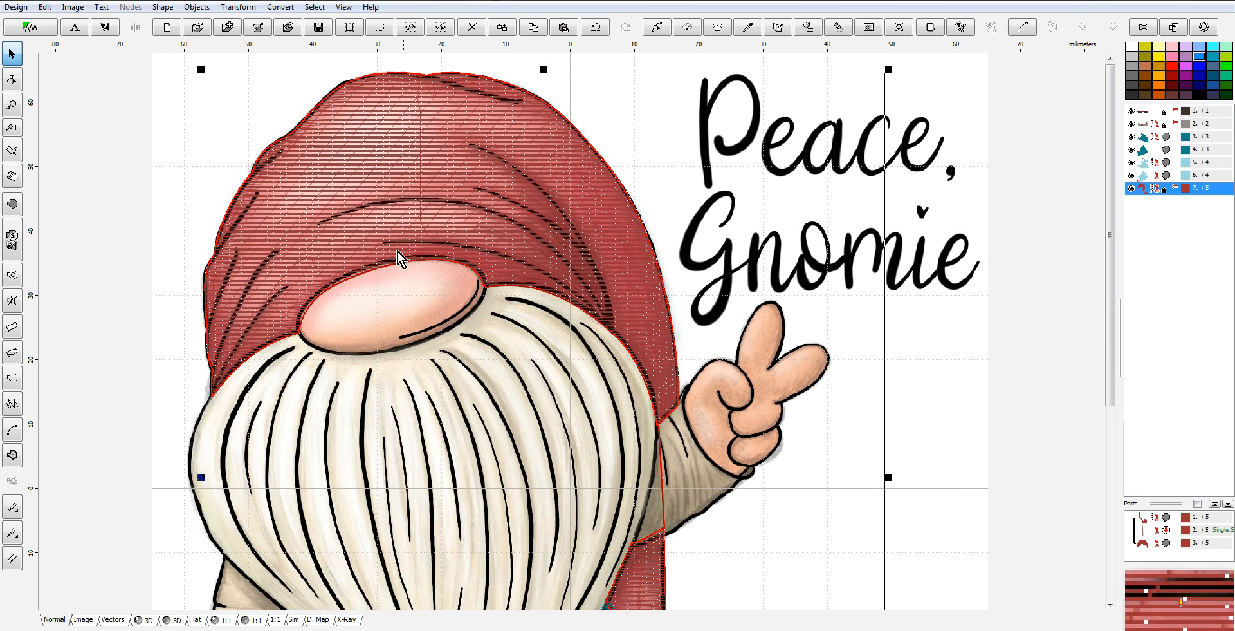
left_click(12, 204)
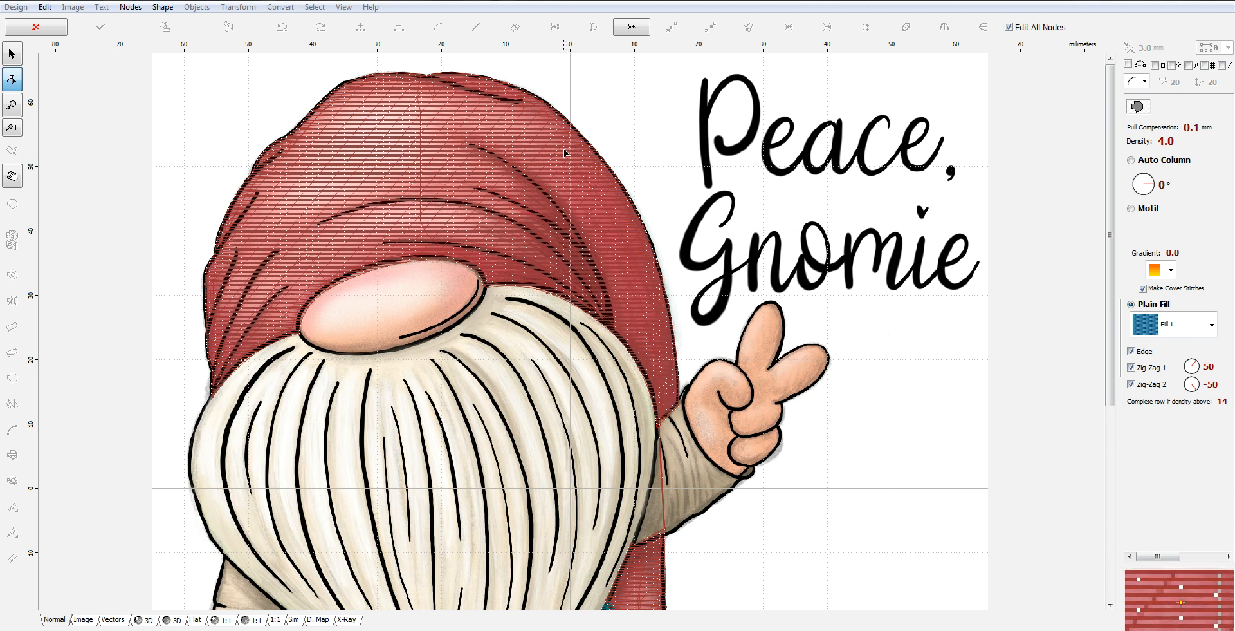
left_click(517, 117)
left_click(404, 86)
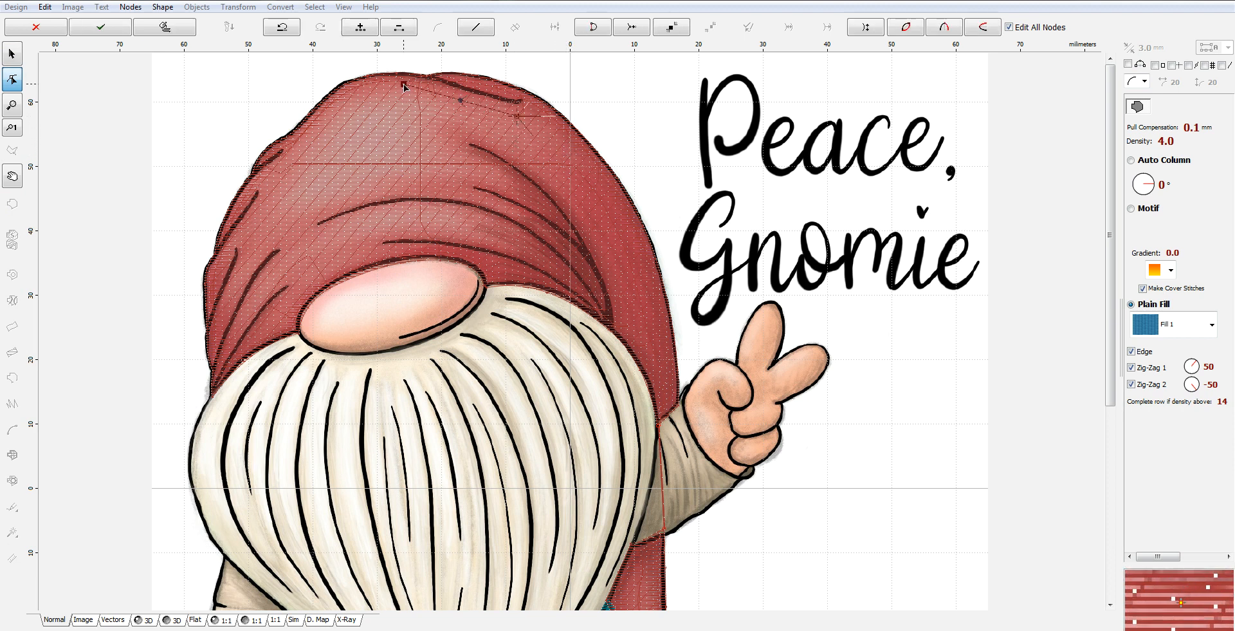
left_click(302, 140)
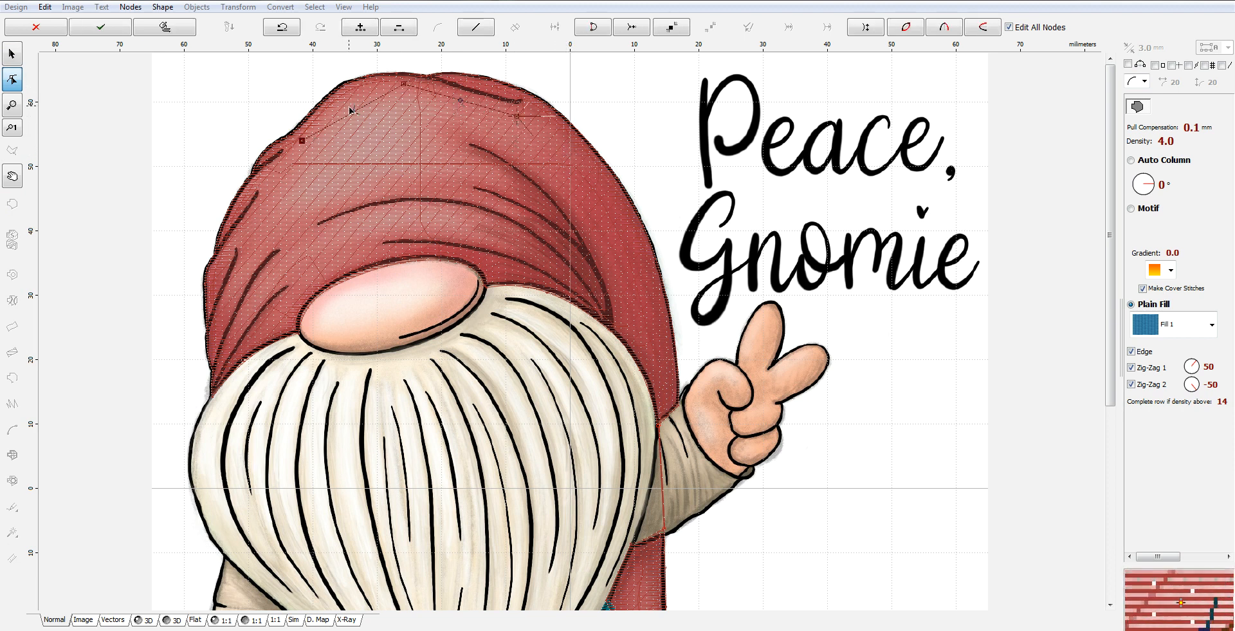
left_click(261, 218)
right_click(272, 178)
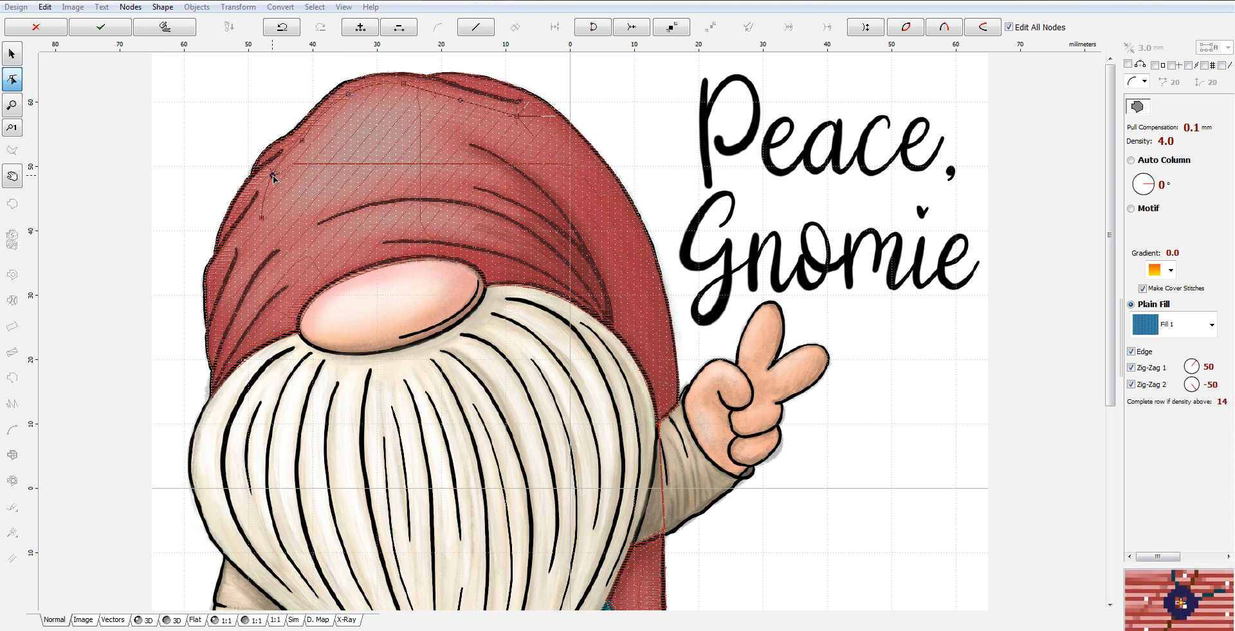
left_click(458, 185)
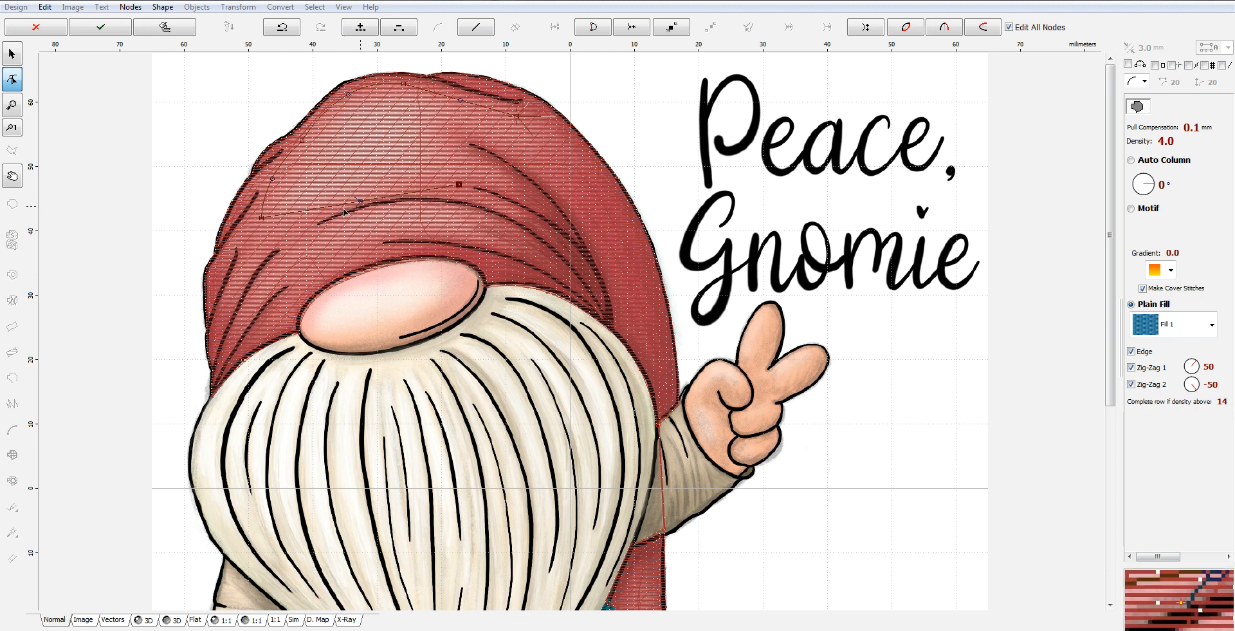
right_click(308, 210)
left_click(339, 277)
right_click(458, 184)
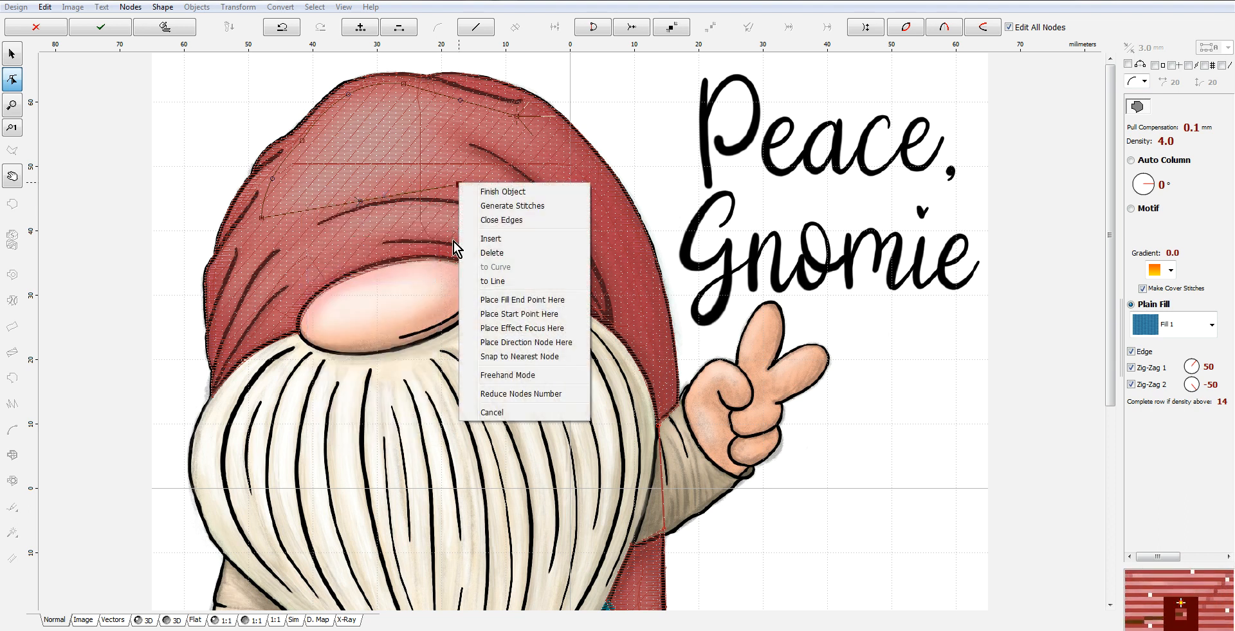
left_click(502, 253)
Trace the highlight's lower edge above the long hat fold to its right tip, curving the segments.
left_click(317, 234)
left_click_drag(289, 226, 285, 237)
right_click(477, 201)
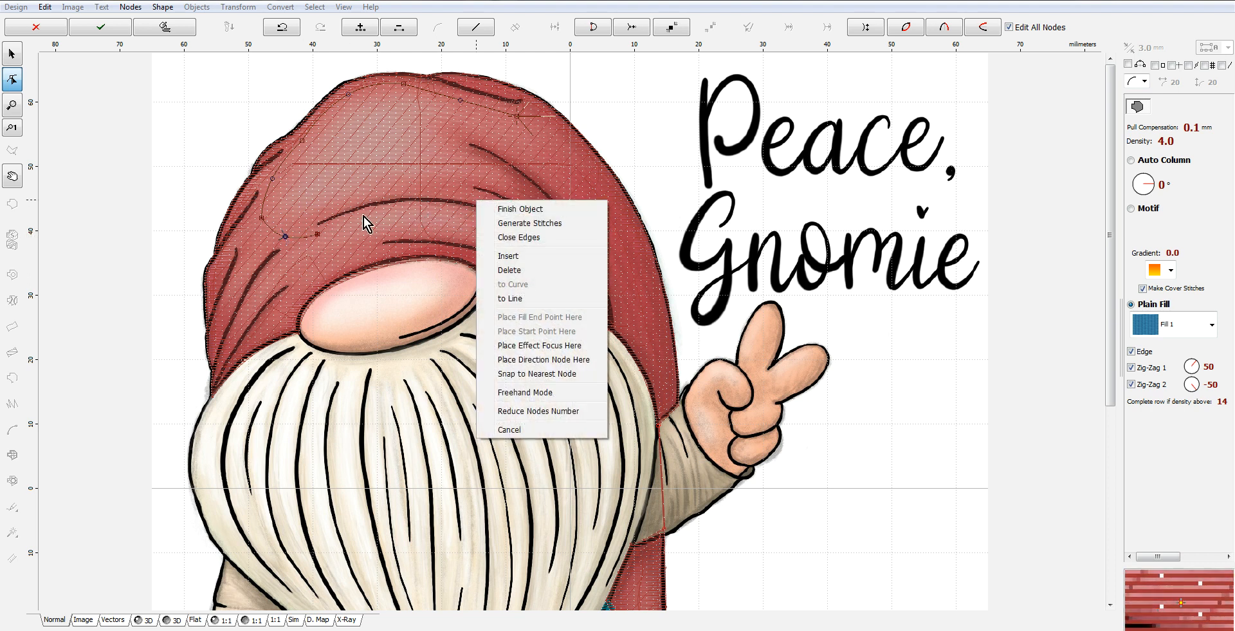
left_click(319, 236)
left_click(474, 193)
left_click_drag(396, 214, 384, 190)
left_click(526, 186)
left_click_drag(498, 191, 503, 164)
Trace the highlight around the upper fold line and along the hat's right side, curving the outline back to the starting corner.
left_click(471, 147)
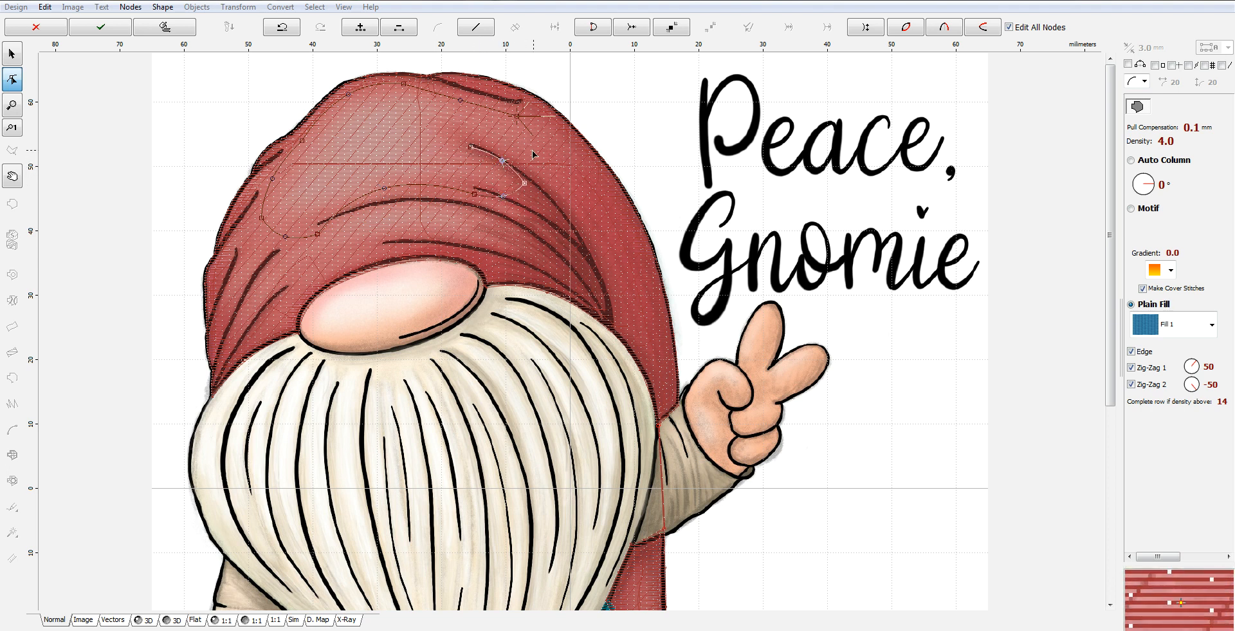
left_click(450, 127)
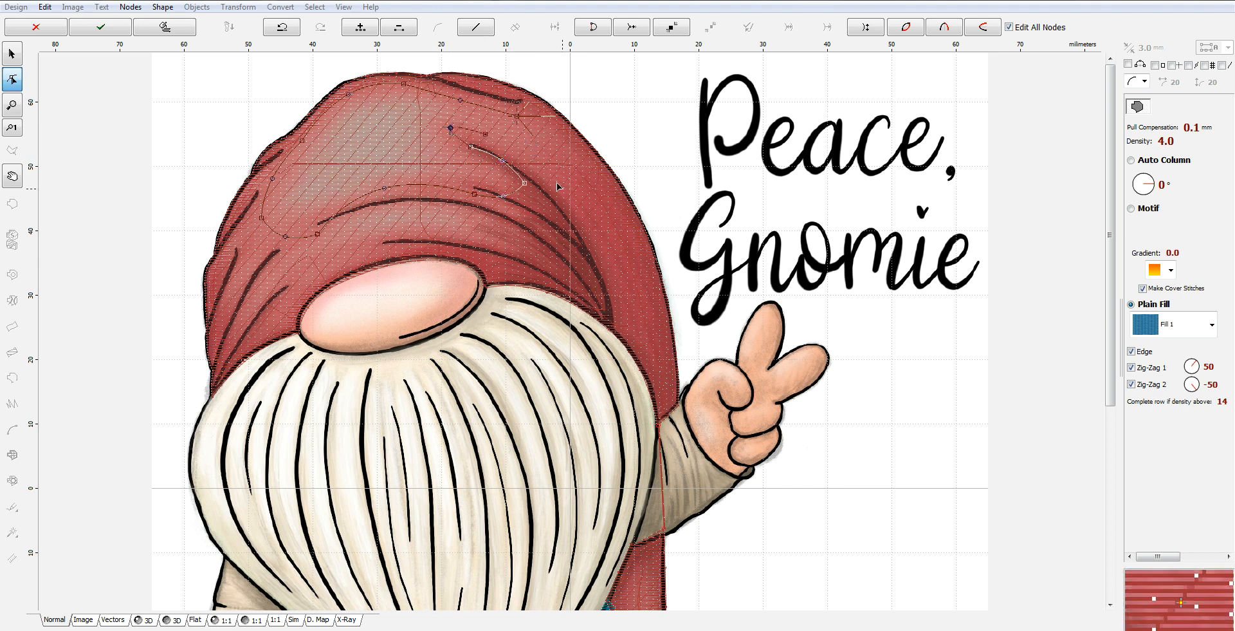
left_click(576, 196)
left_click_drag(535, 170, 538, 177)
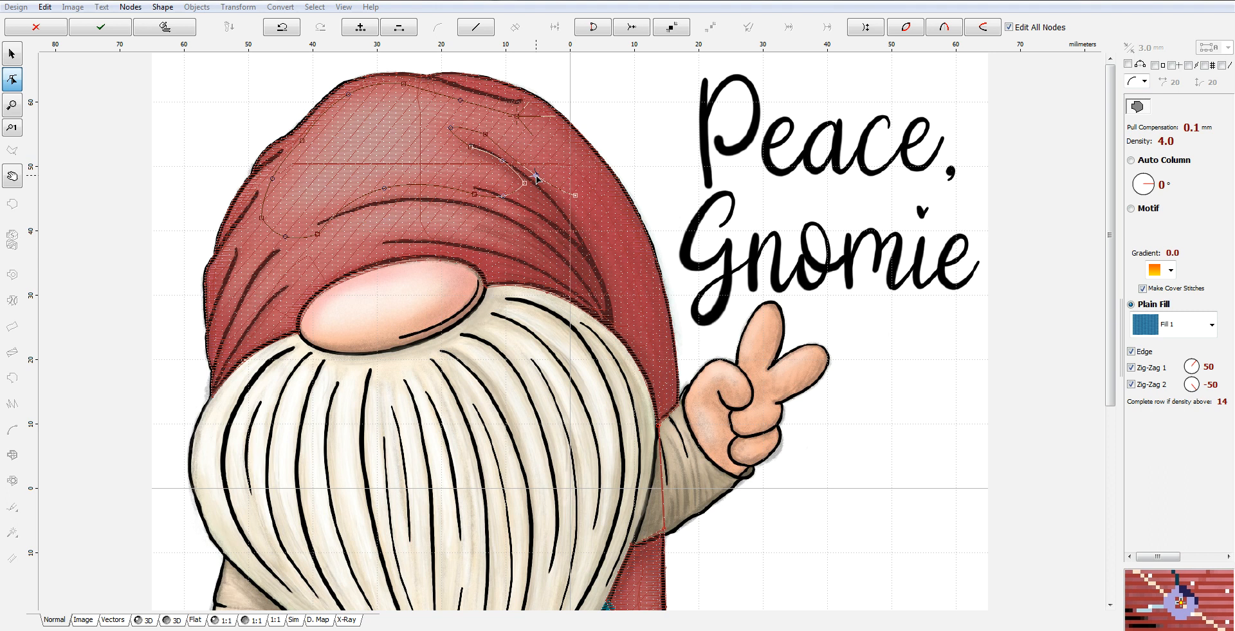
left_click_drag(570, 137, 518, 114)
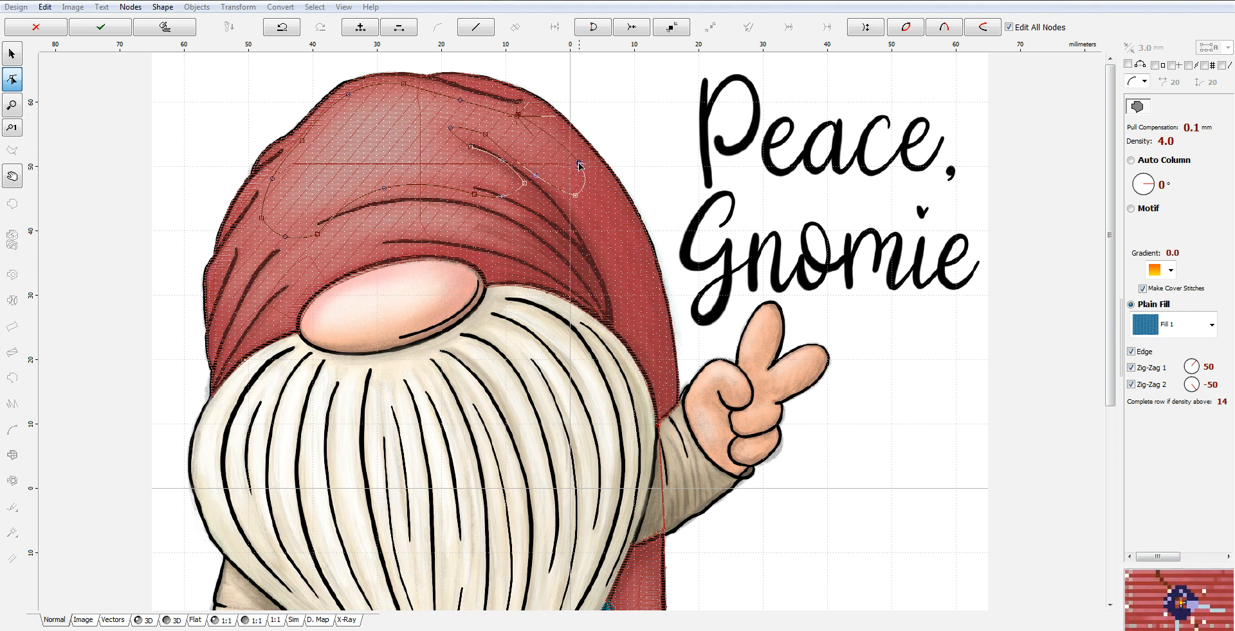
Turn off the highlight fill's Edge, Zig-Zag 1 and Zig-Zag 2 underlays and set its density to 12.0.
left_click(1157, 385)
left_click(1152, 368)
left_click(1134, 350)
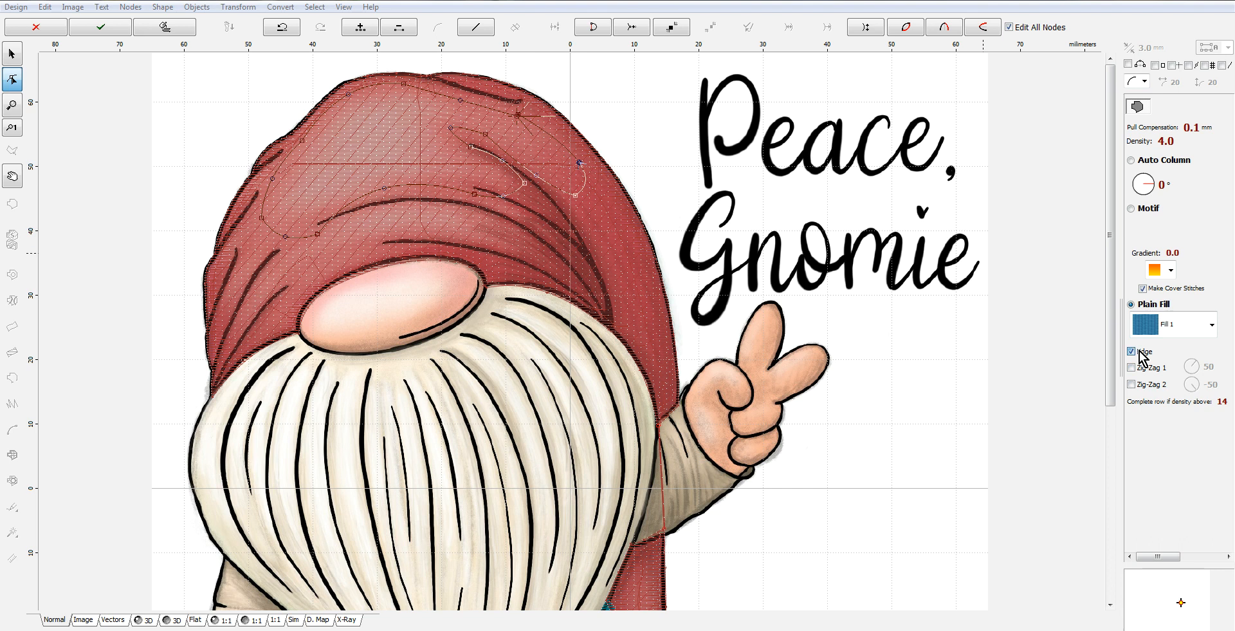
left_click(1139, 142)
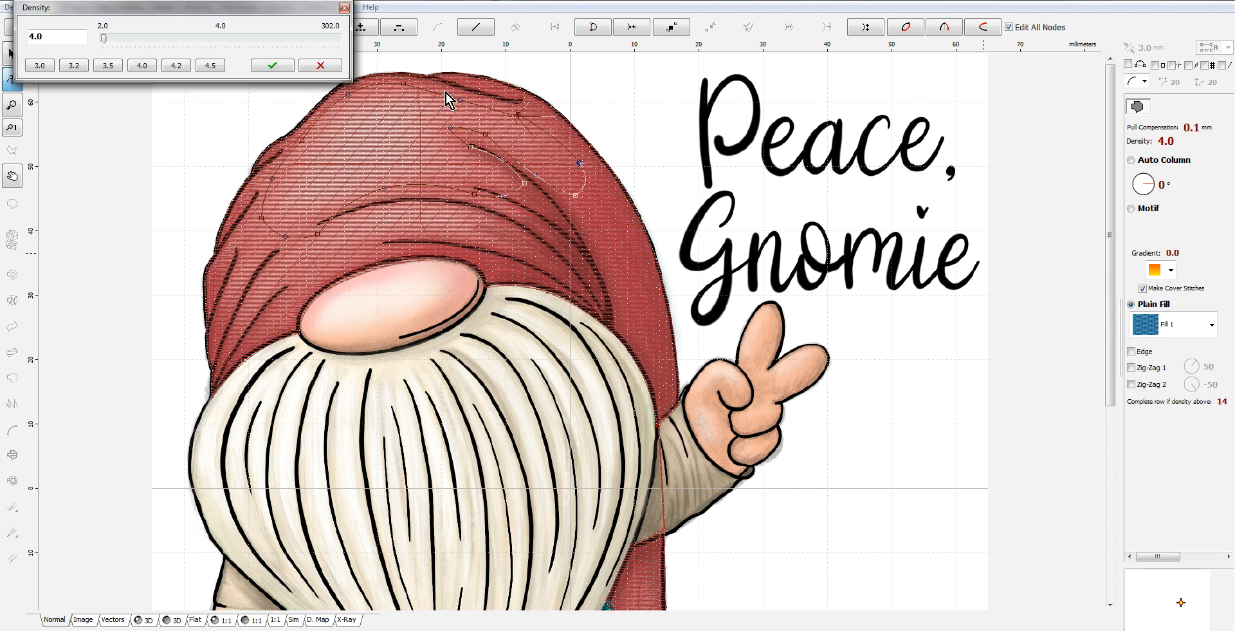
type("12")
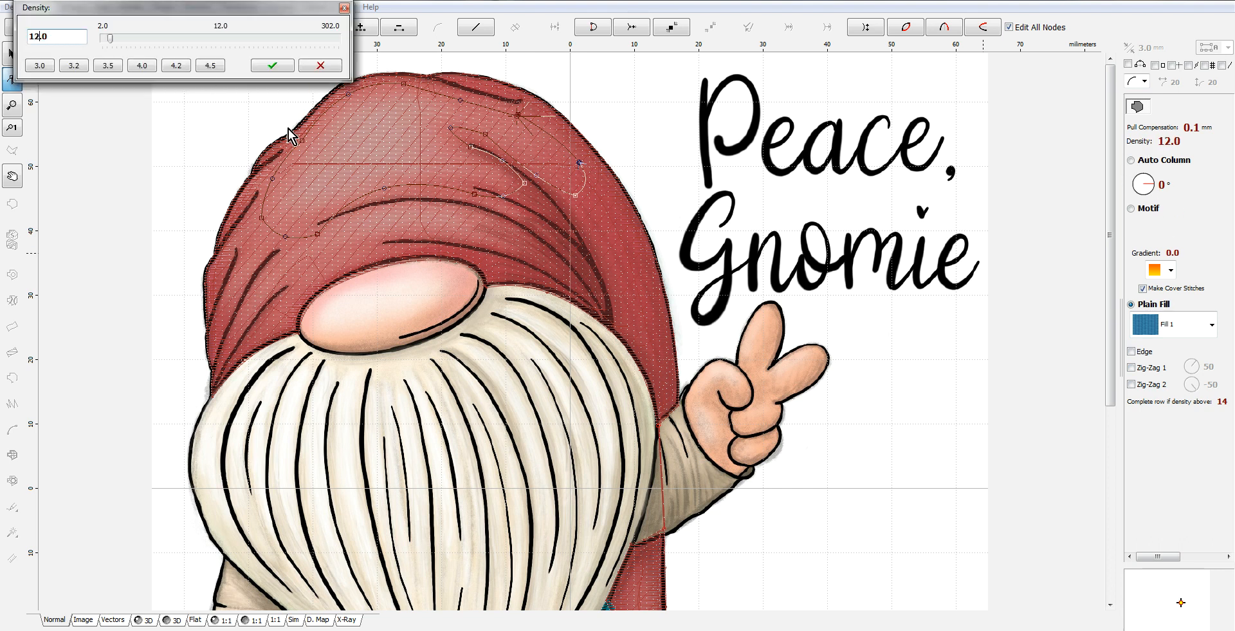
left_click(273, 65)
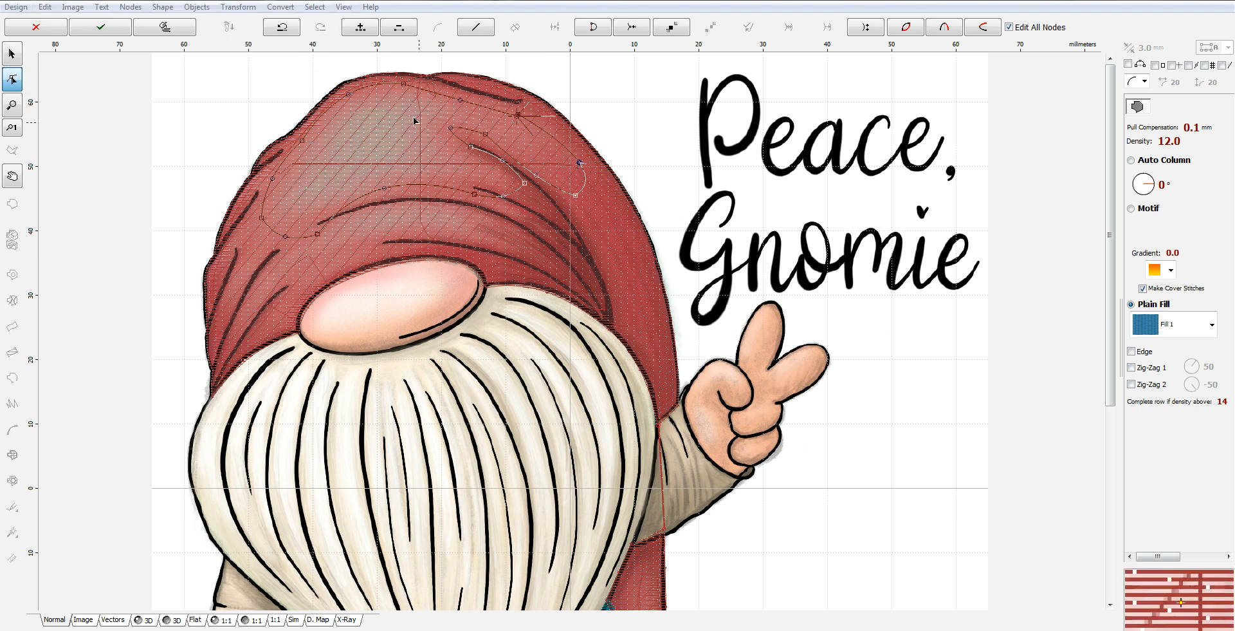
Place the highlight's start point at its lower-left node and its fill end point at the top node, and generate the stitches.
left_click(318, 234)
right_click(317, 235)
left_click(386, 367)
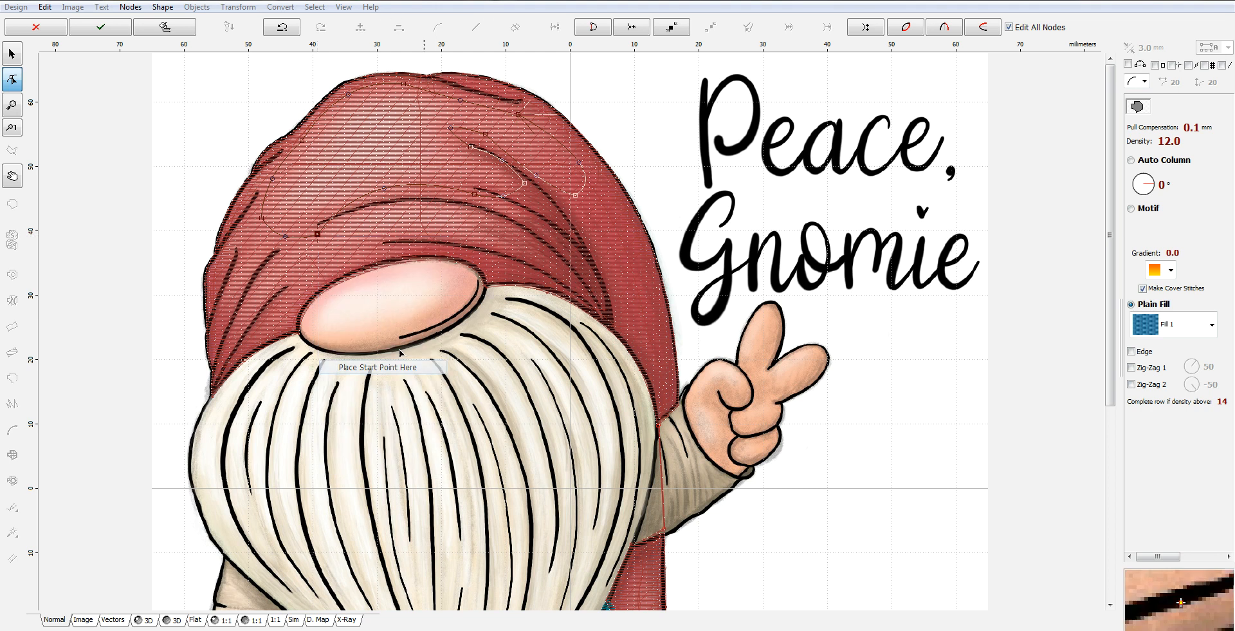
left_click(405, 84)
right_click(406, 84)
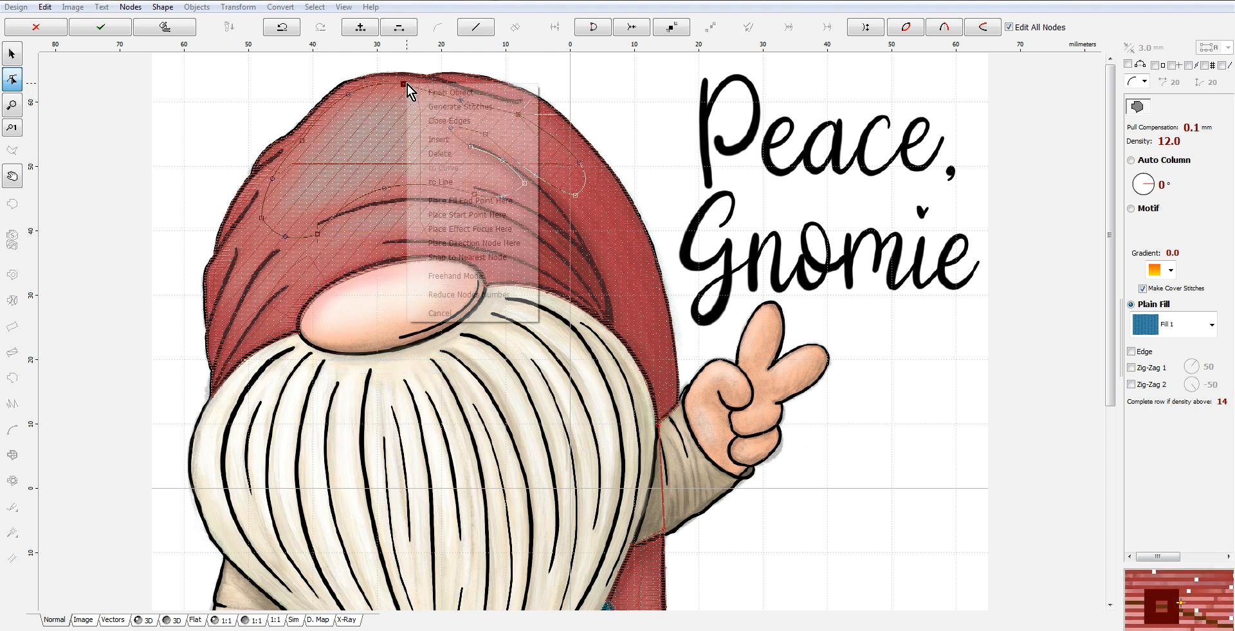
left_click(492, 199)
right_click(429, 115)
left_click(473, 123)
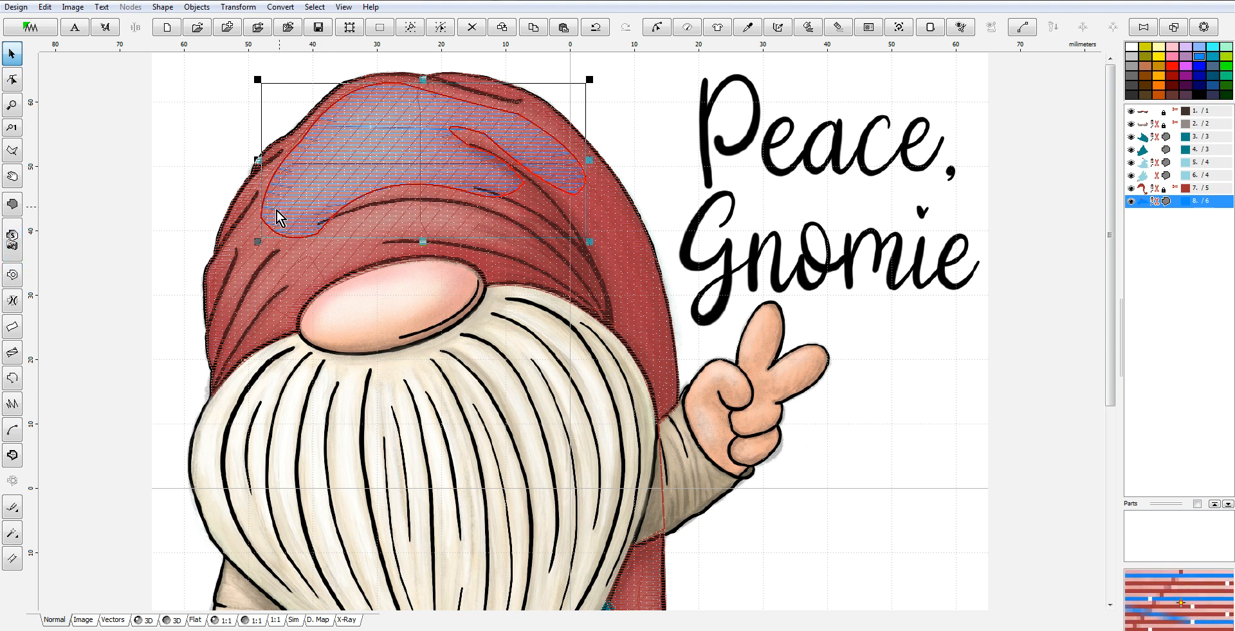
Color the highlight fill with a color picked from the light area of the hat in the image.
right_click(1140, 201)
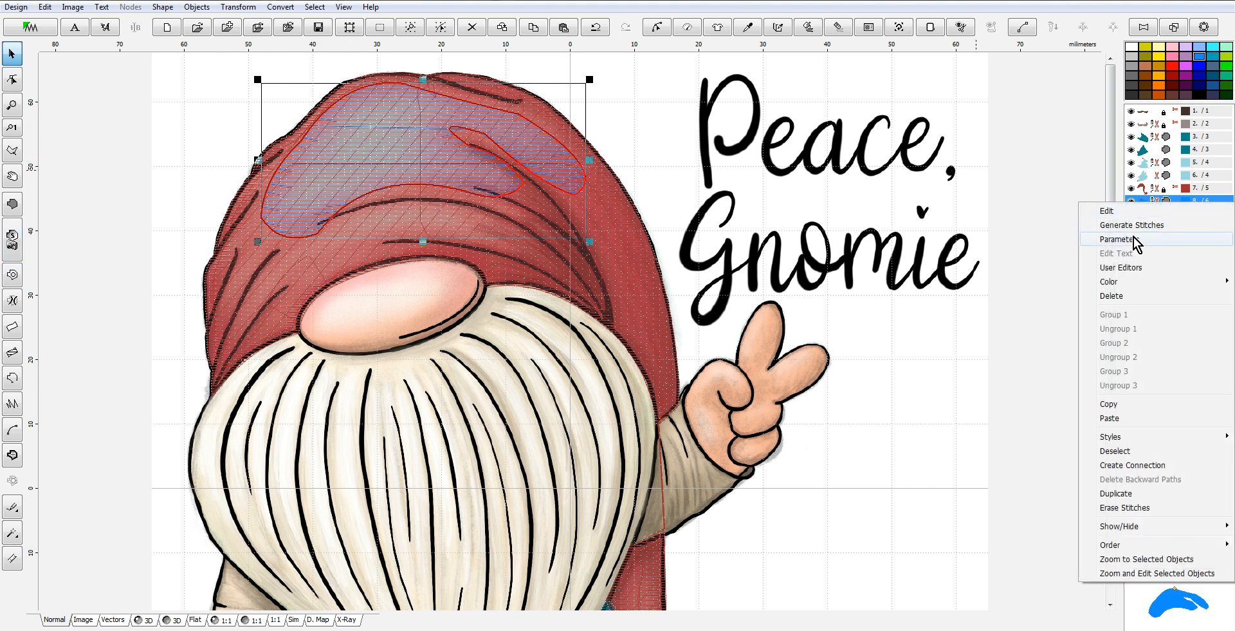
mouse_move(1132, 281)
left_click(1036, 296)
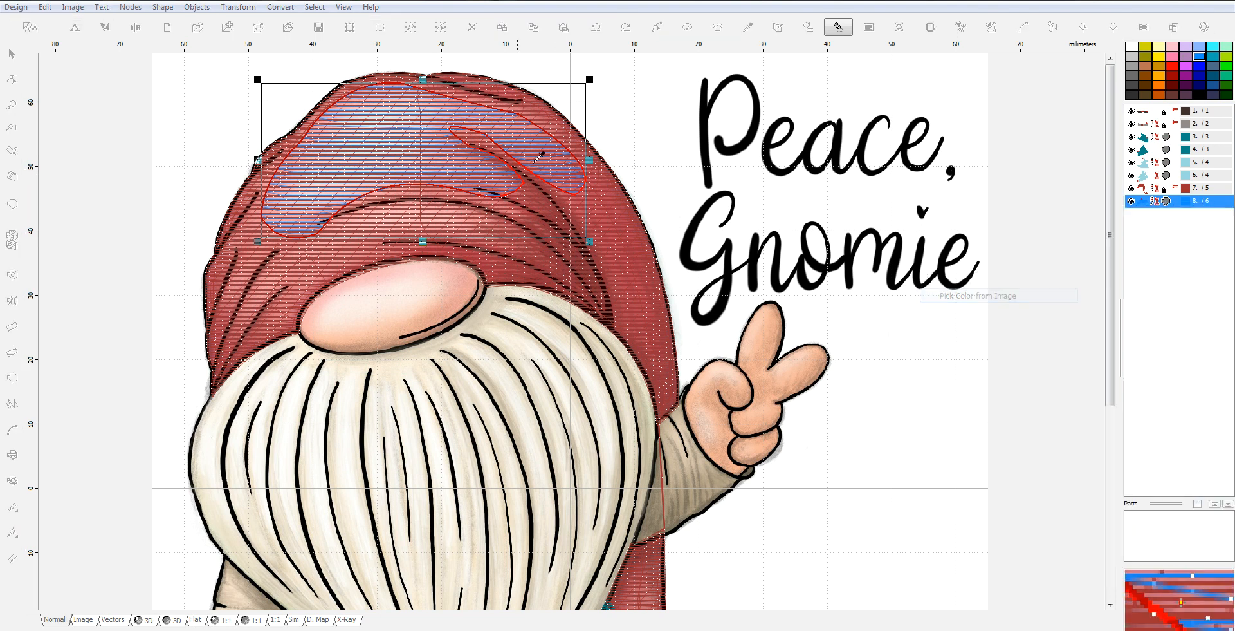
left_click(401, 144)
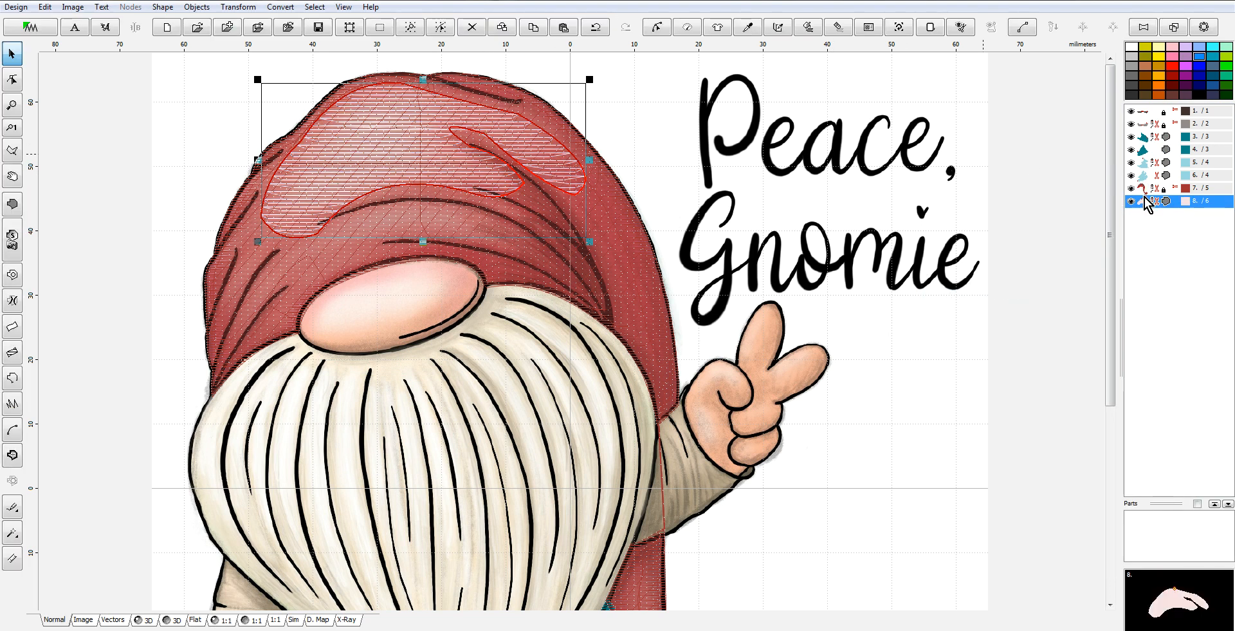
Preview the highlight in 3D and apply the Marathon Polyester catalog color 2046 Blossom to it.
left_click(145, 620)
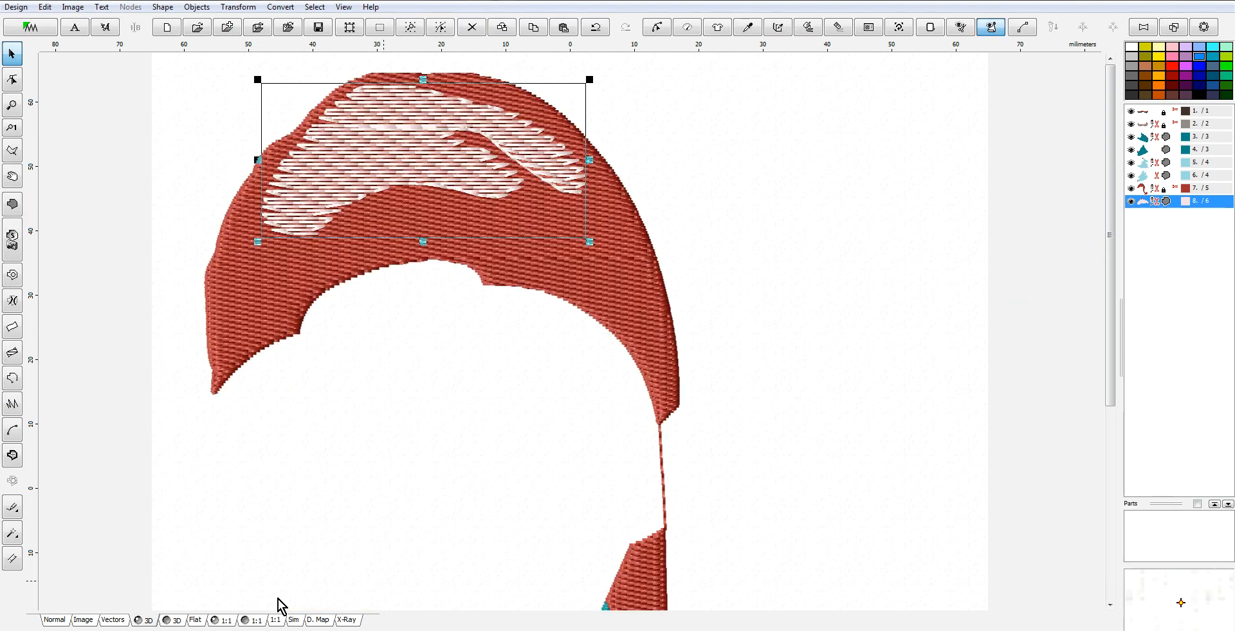
right_click(1144, 200)
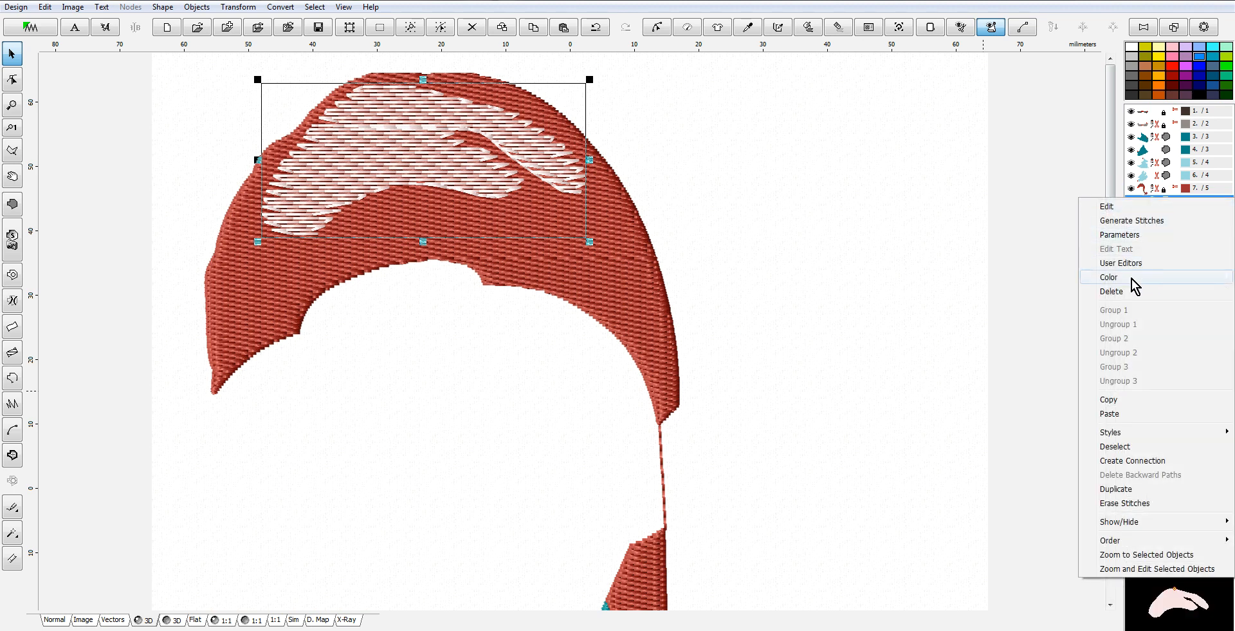
mouse_move(1134, 280)
left_click(968, 334)
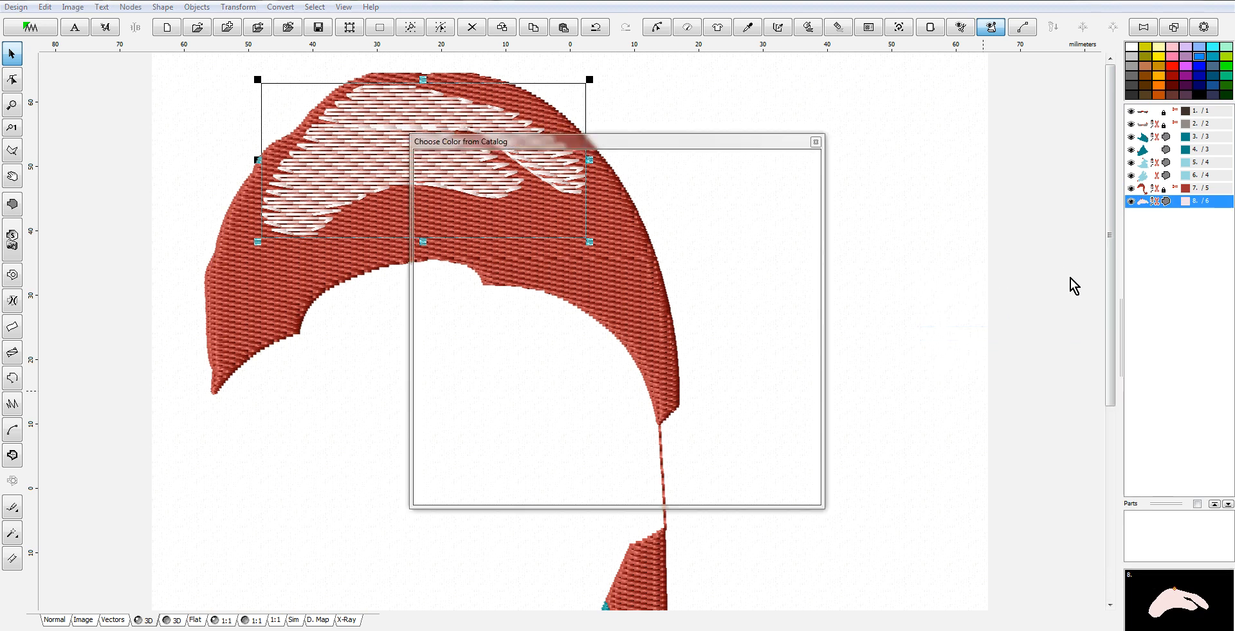
left_click_drag(809, 217, 811, 239)
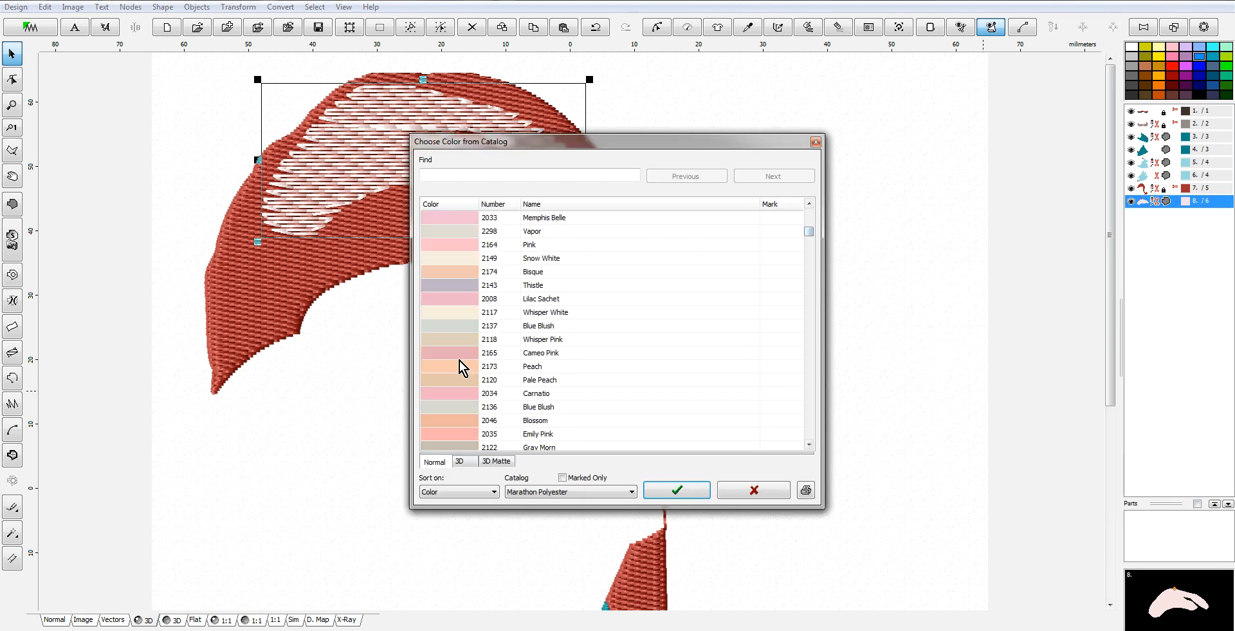
key("Up")
left_click(465, 354)
left_click_drag(812, 236, 814, 242)
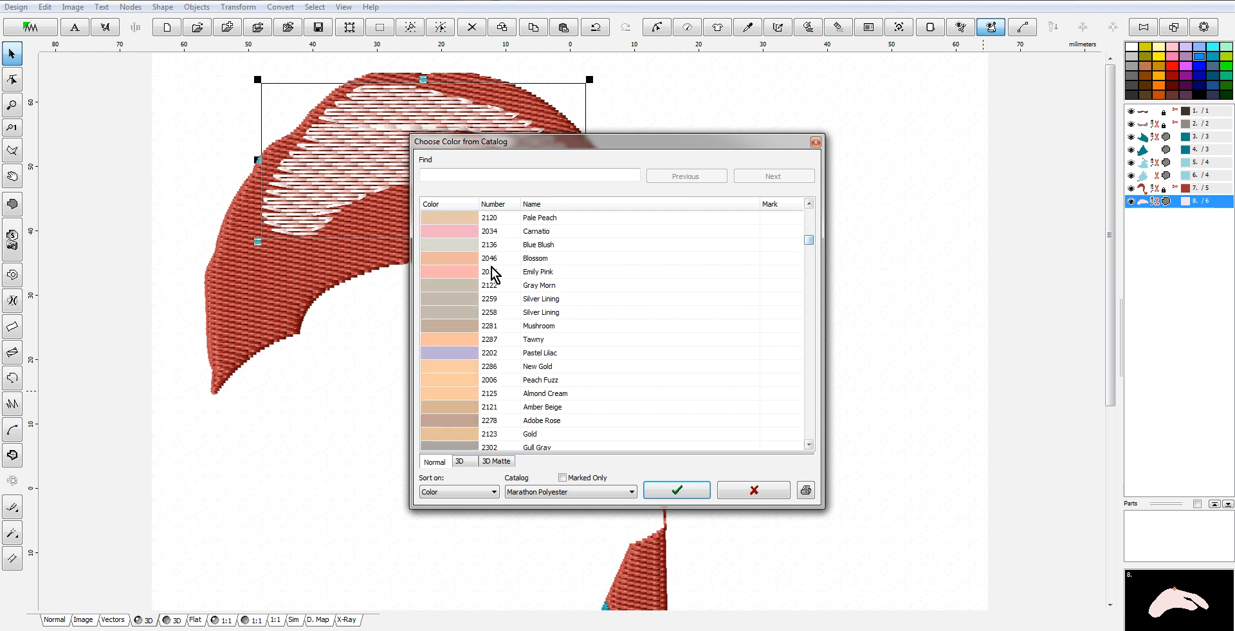
left_click(465, 260)
left_click(687, 493)
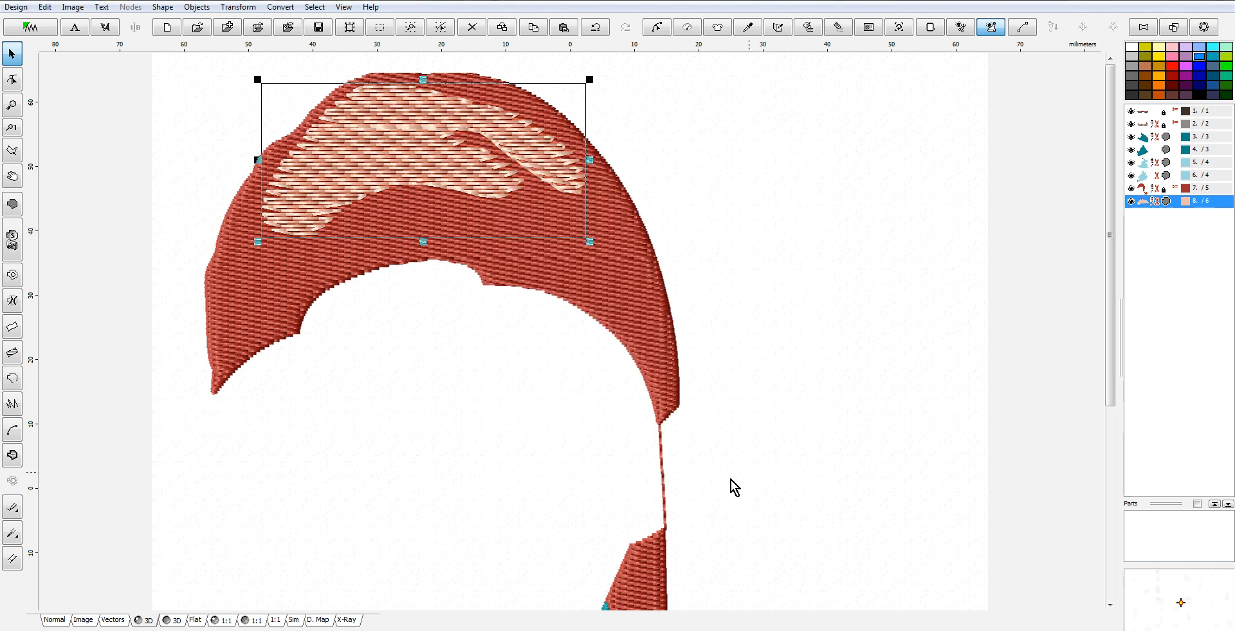
scroll(763, 345, "down", 2)
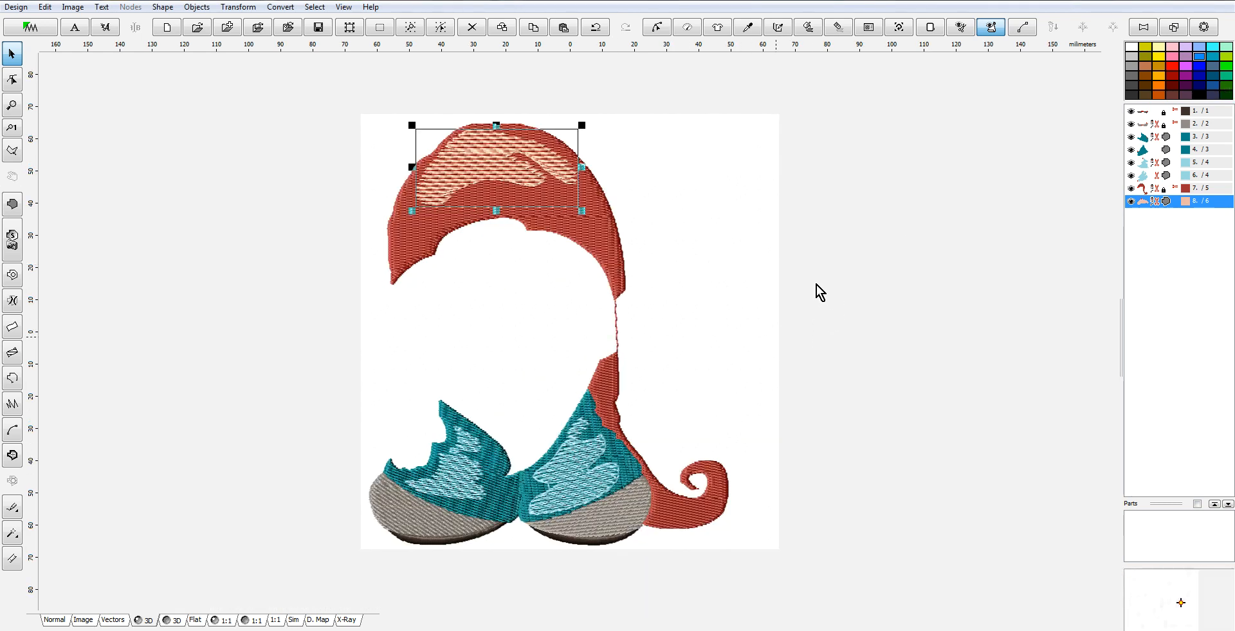
Return to the normal view and start a fill outline for the left sleeve, following the beard's edge and the sleeve's inner side to the hand.
left_click(54, 619)
scroll(508, 338, "up", 2)
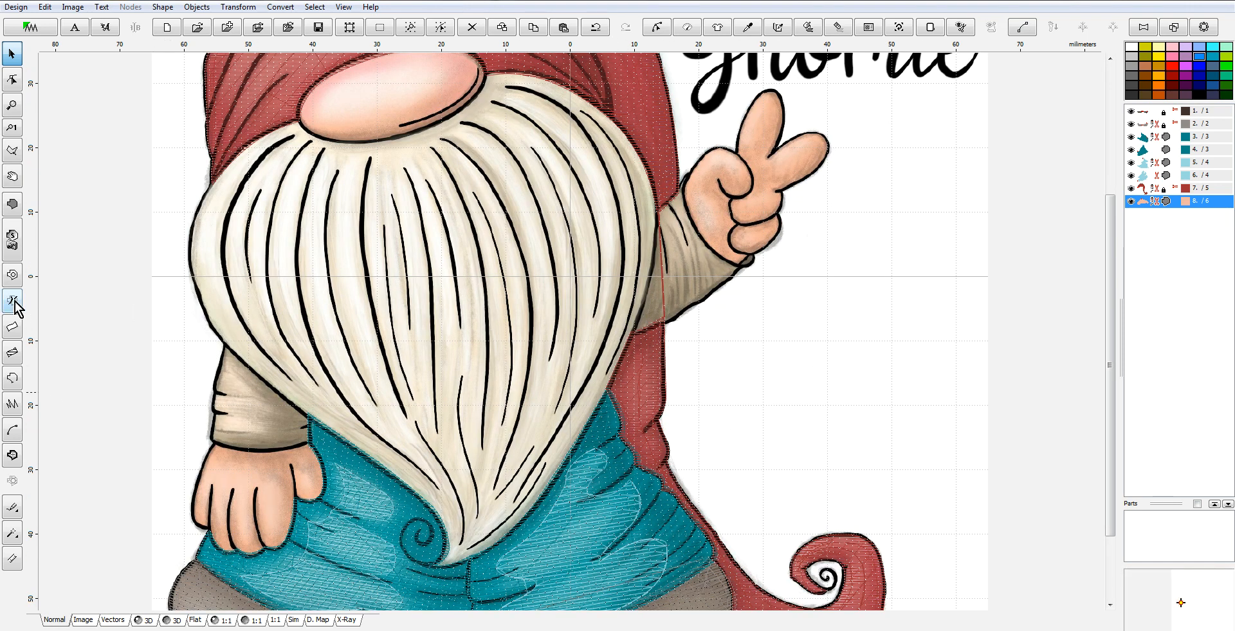
left_click(13, 205)
left_click(227, 338)
left_click(311, 416)
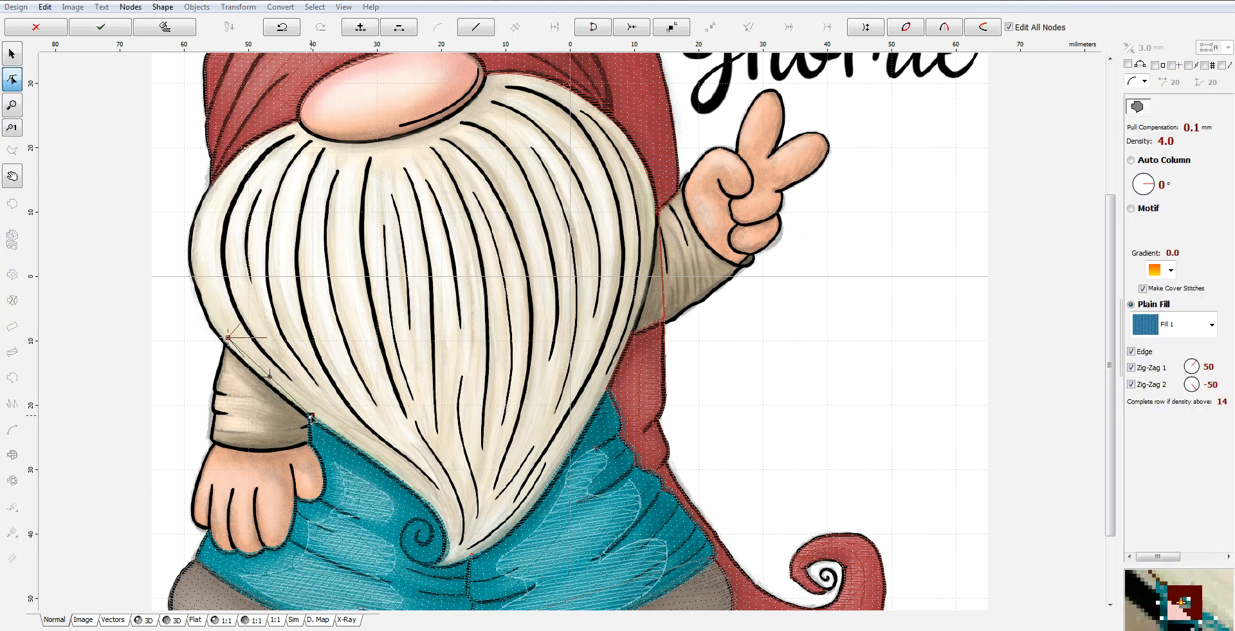
left_click_drag(270, 376, 265, 375)
left_click_drag(228, 338, 225, 339)
scroll(330, 457, "up", 3)
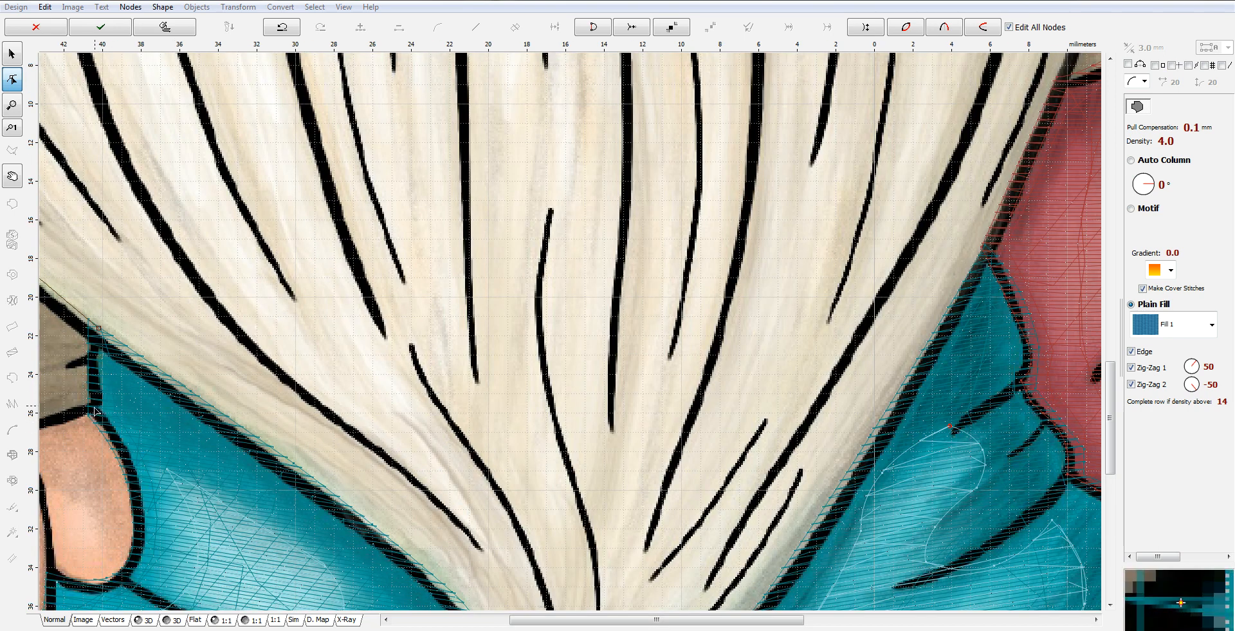
left_click(99, 330)
left_click(99, 405, "shift")
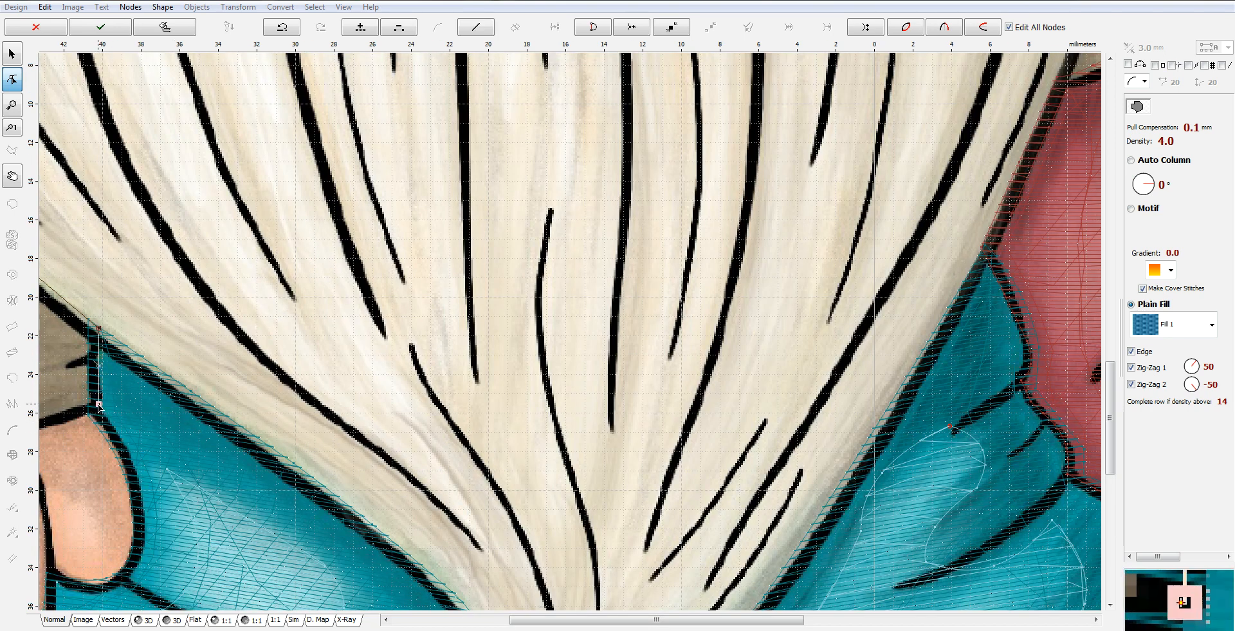
Continue the left sleeve outline with a curve along the cuff and nodes up the outer edge, closing it at the starting node.
scroll(128, 425, "down", 1)
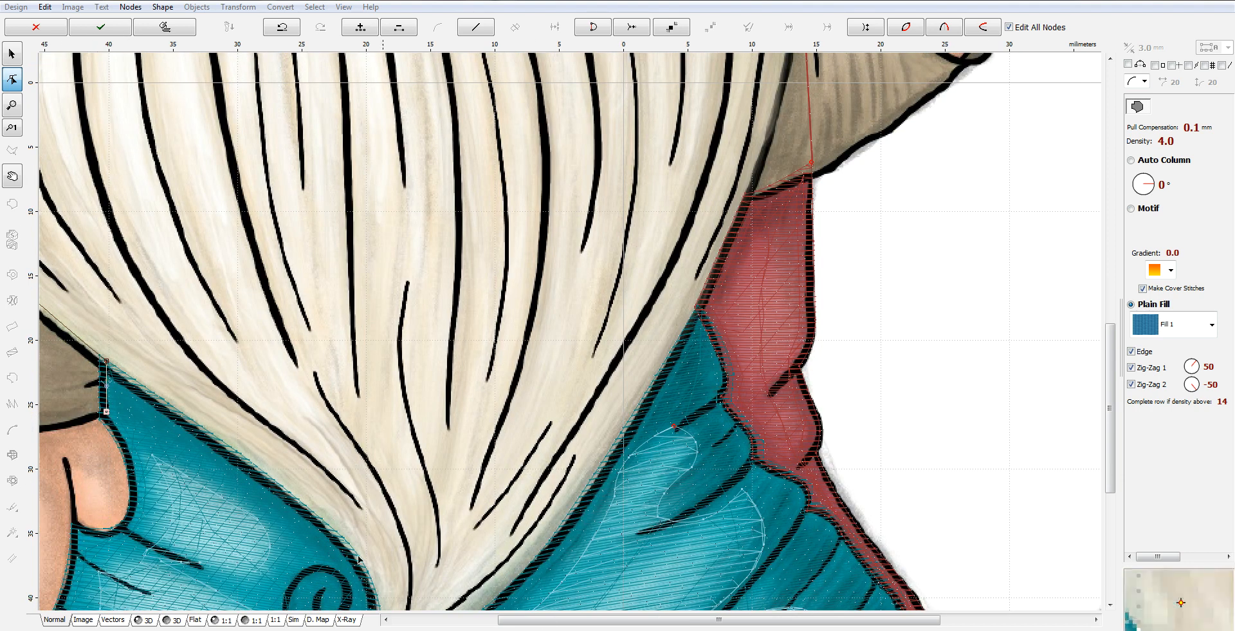
left_click_drag(577, 619, 400, 609)
left_click(164, 419)
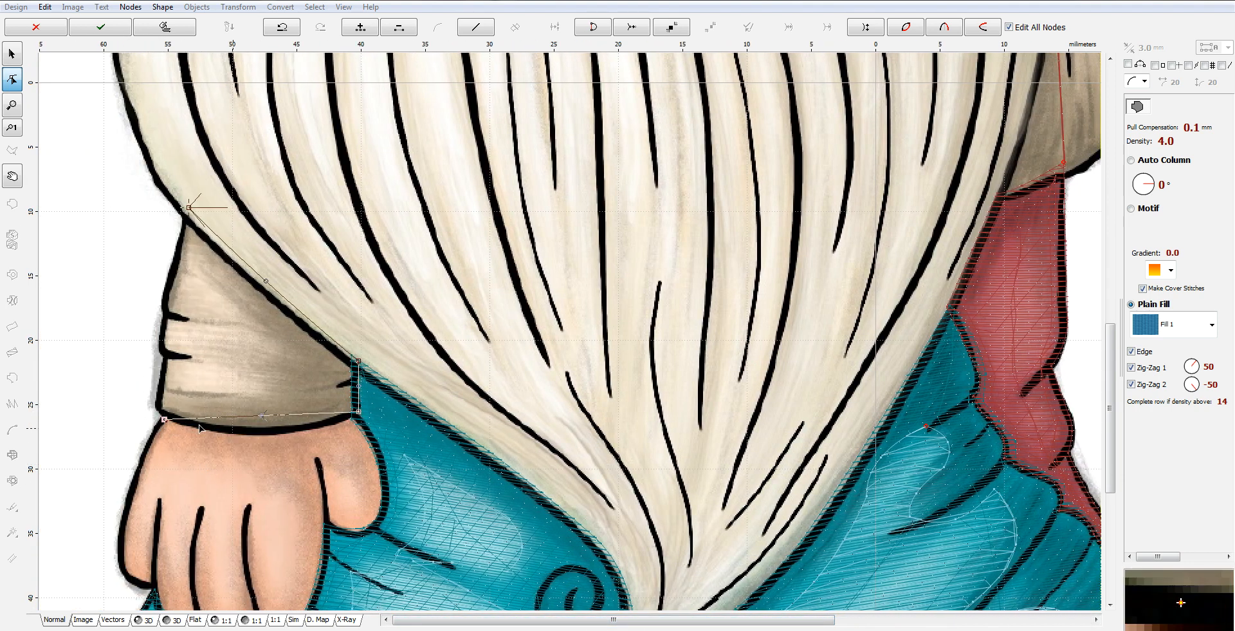
left_click_drag(263, 416, 265, 441)
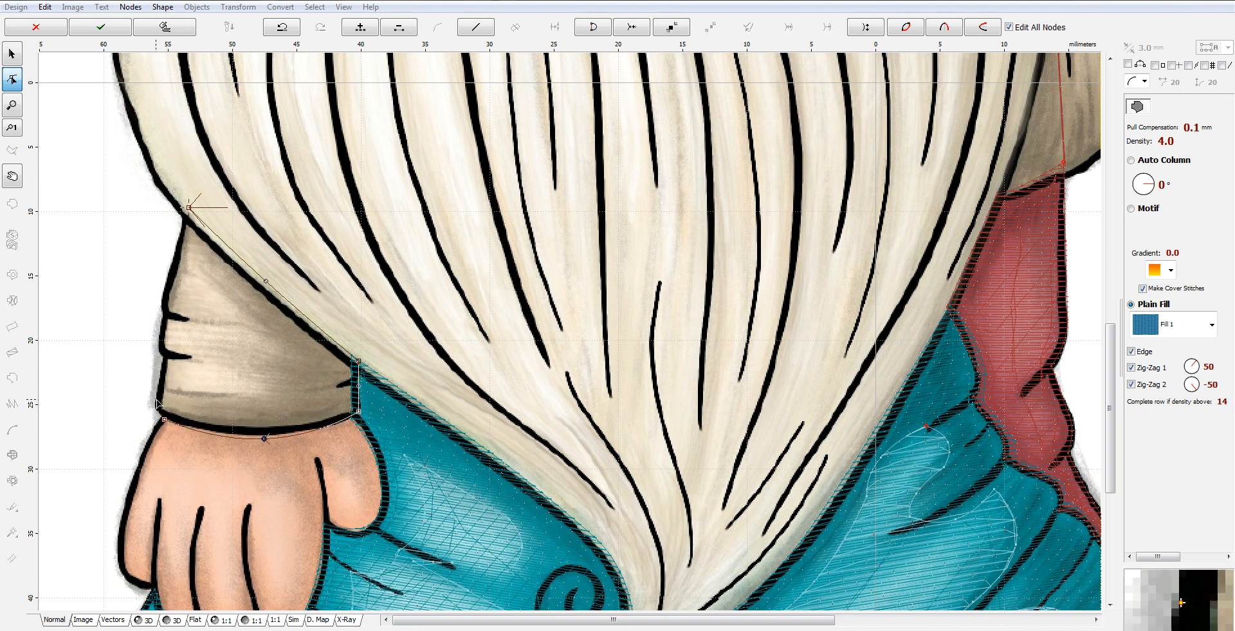
left_click(164, 359)
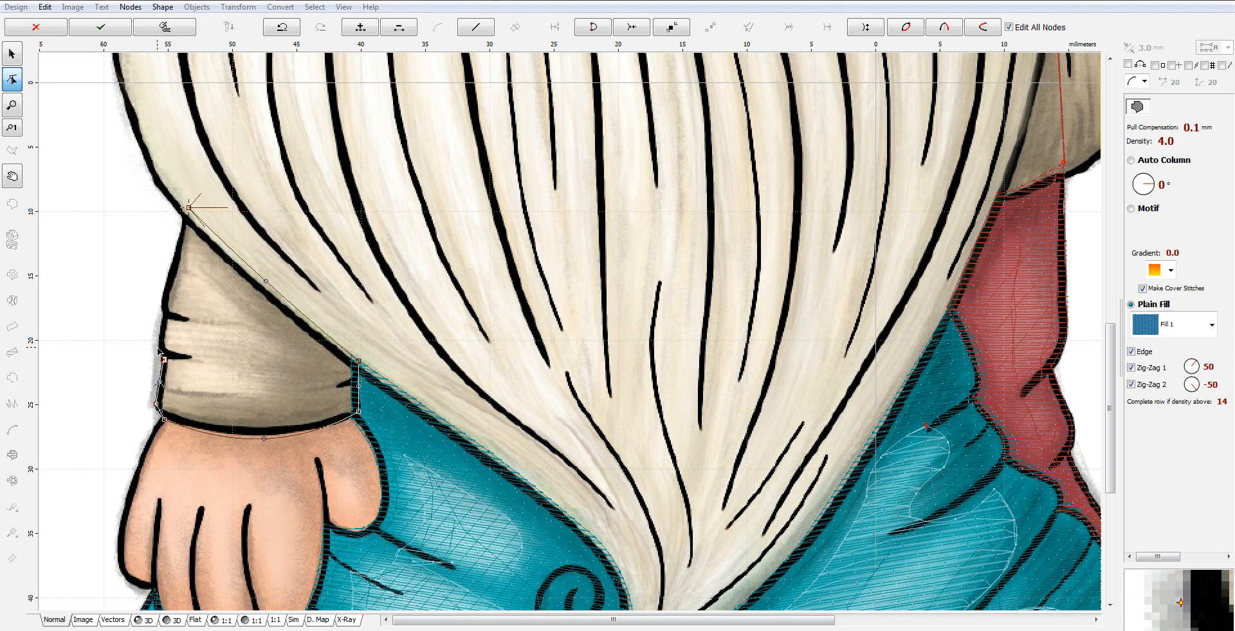
left_click(164, 293)
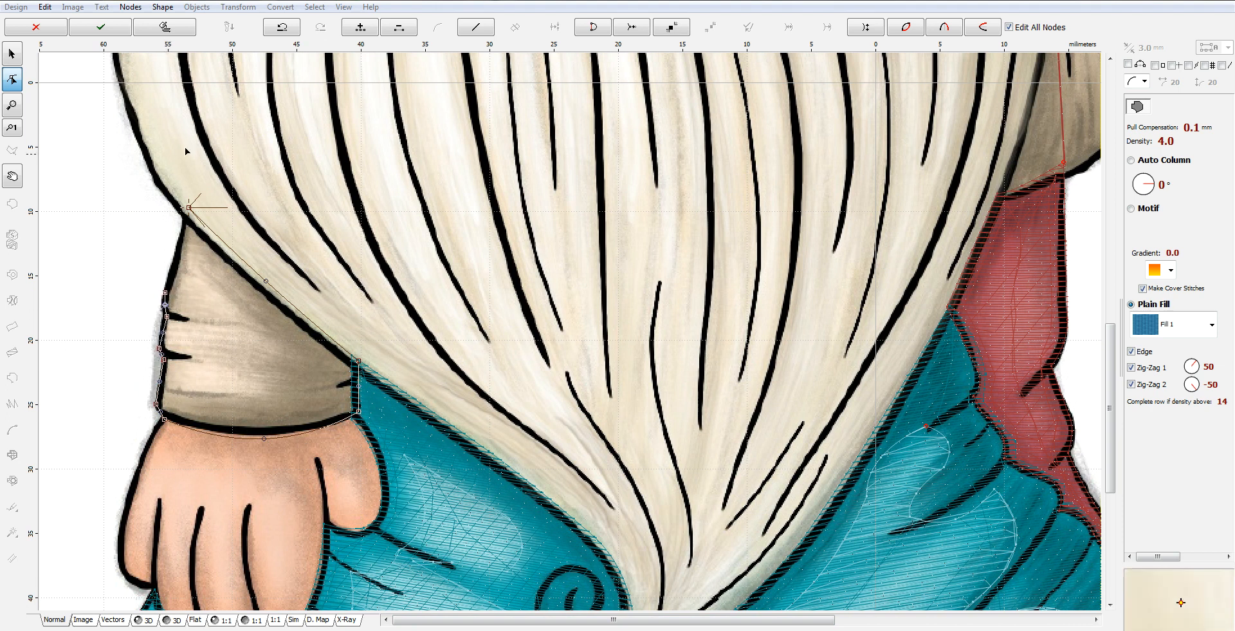
left_click(189, 206)
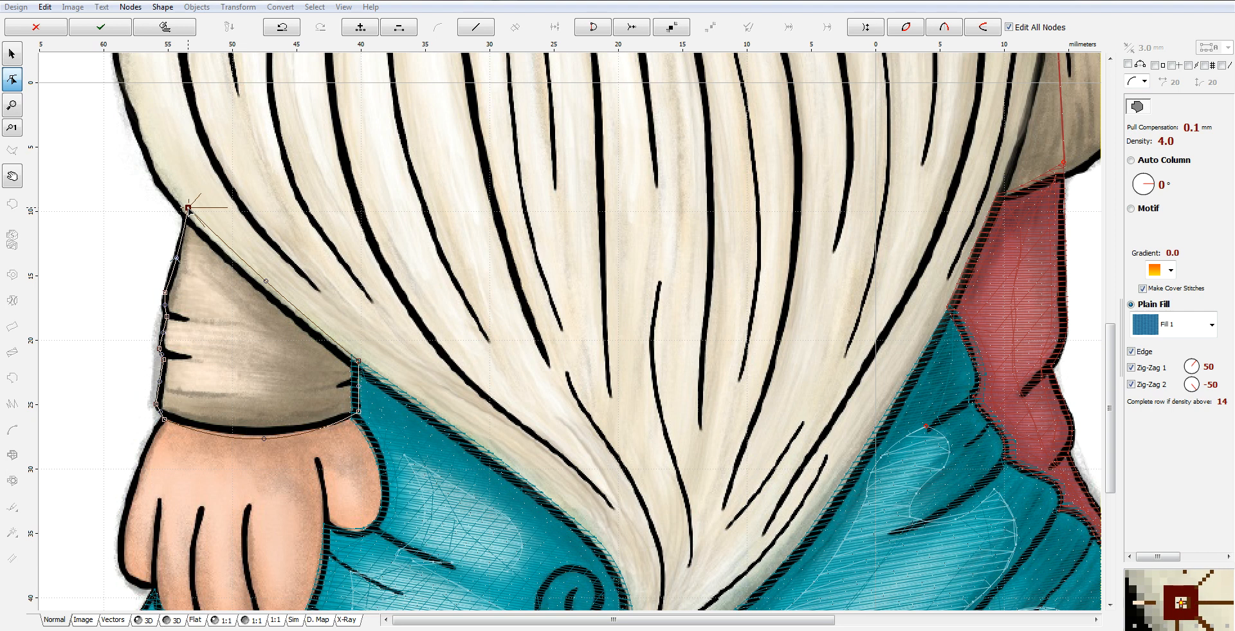
Set the left sleeve fill's angle to -3° and its stitch length to 2.0 mm, and generate the stitches.
left_click(1155, 187)
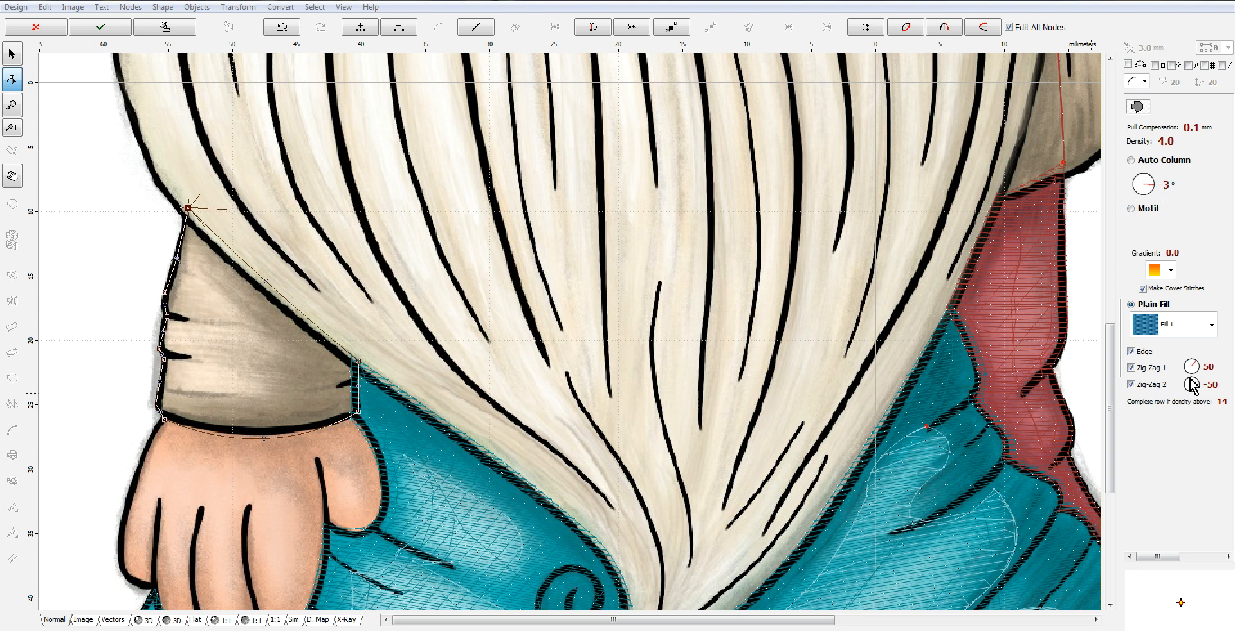
left_click(1203, 556)
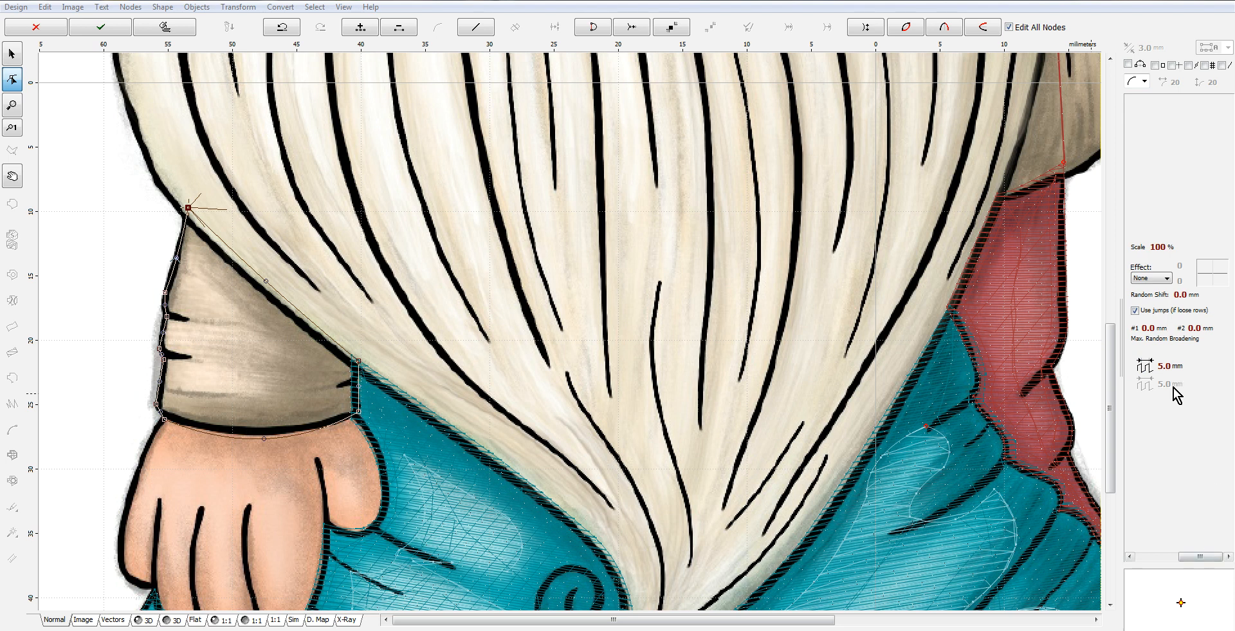
left_click(1146, 367)
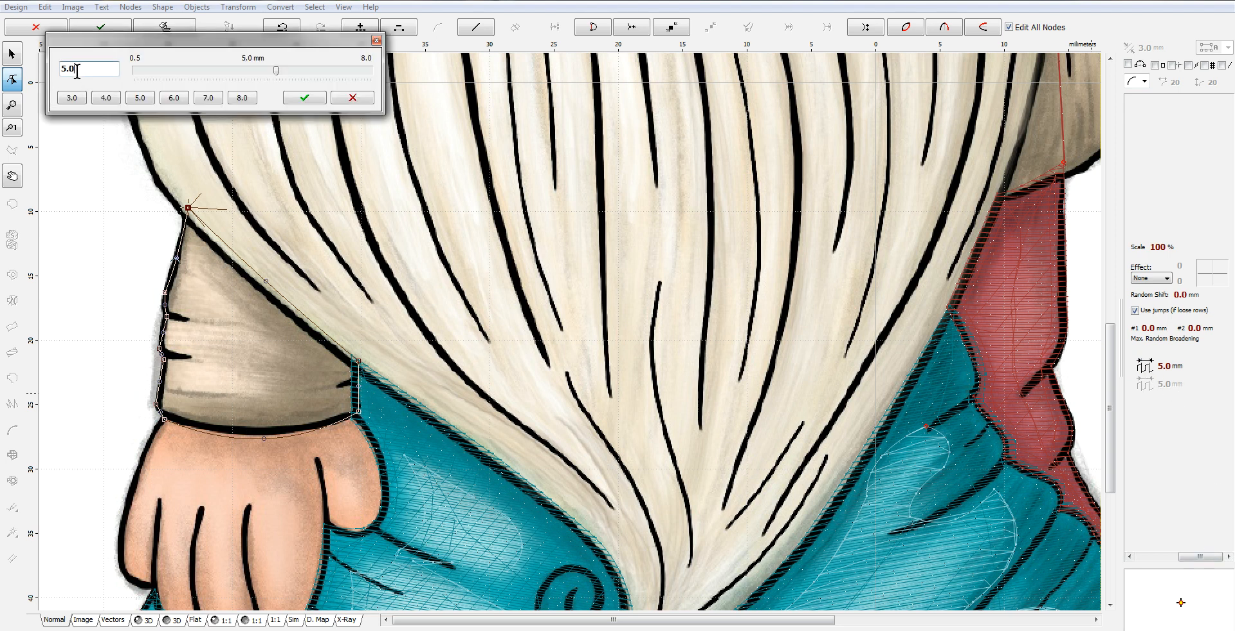
type("2")
left_click(319, 97)
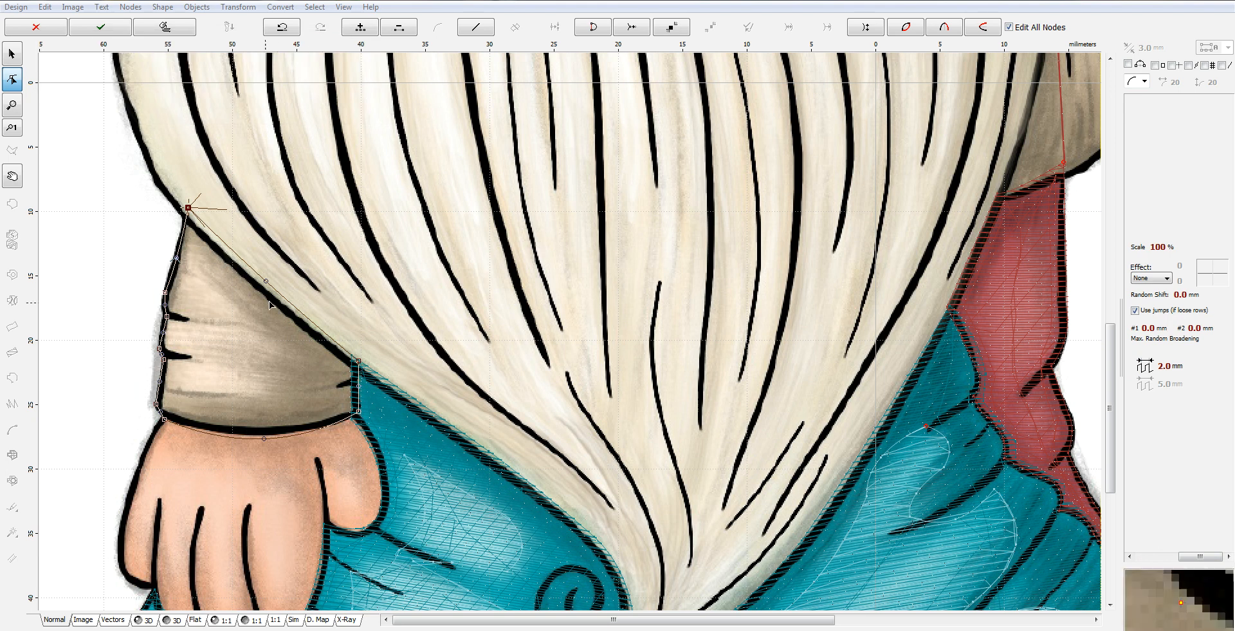
right_click(249, 311)
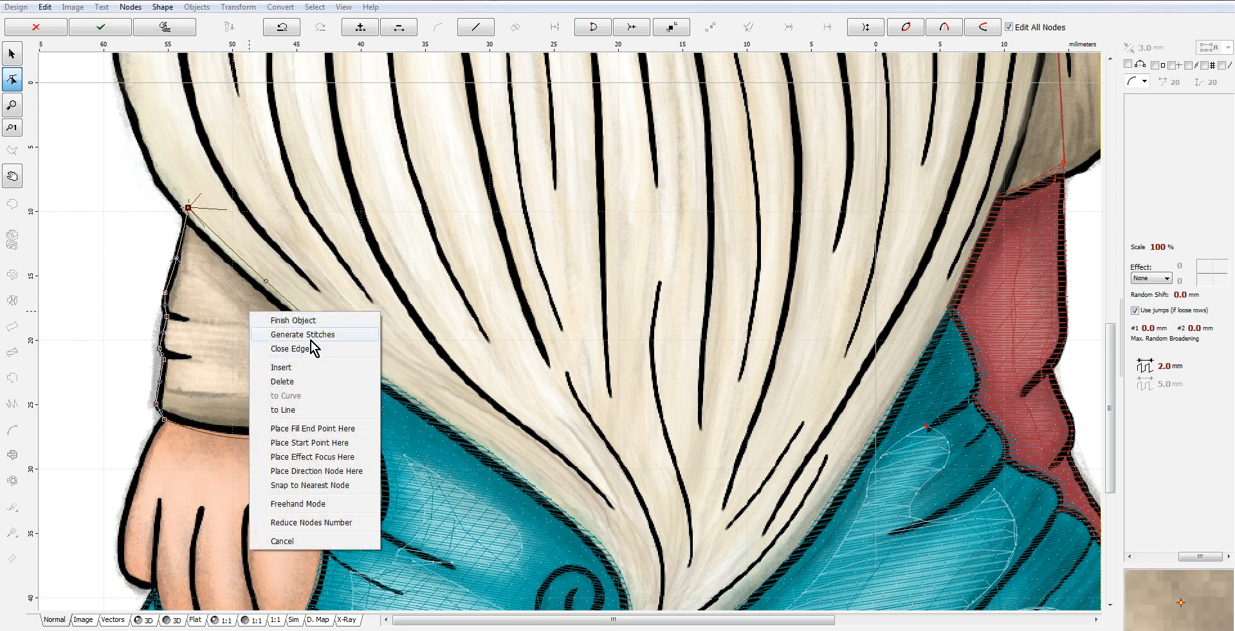
left_click(311, 340)
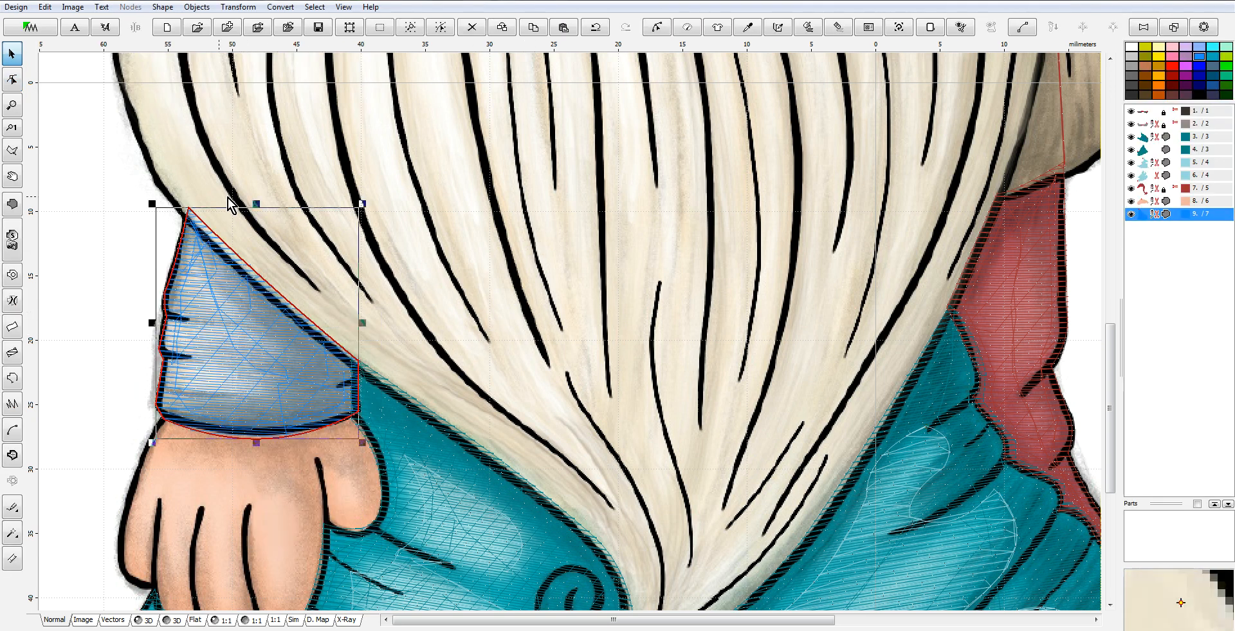
Draw a single-stitch connecting line across the beard from the left sleeve's top corner to the right sleeve's lower corner.
left_click(12, 378)
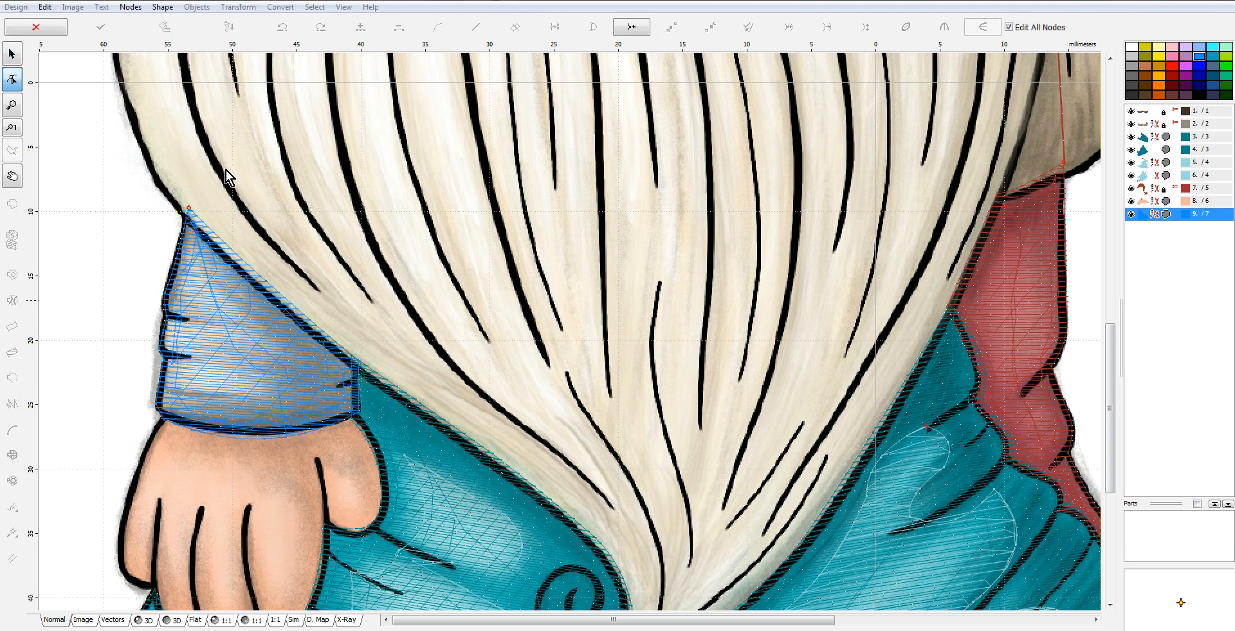
left_click(995, 196)
right_click(996, 195)
left_click(1045, 218)
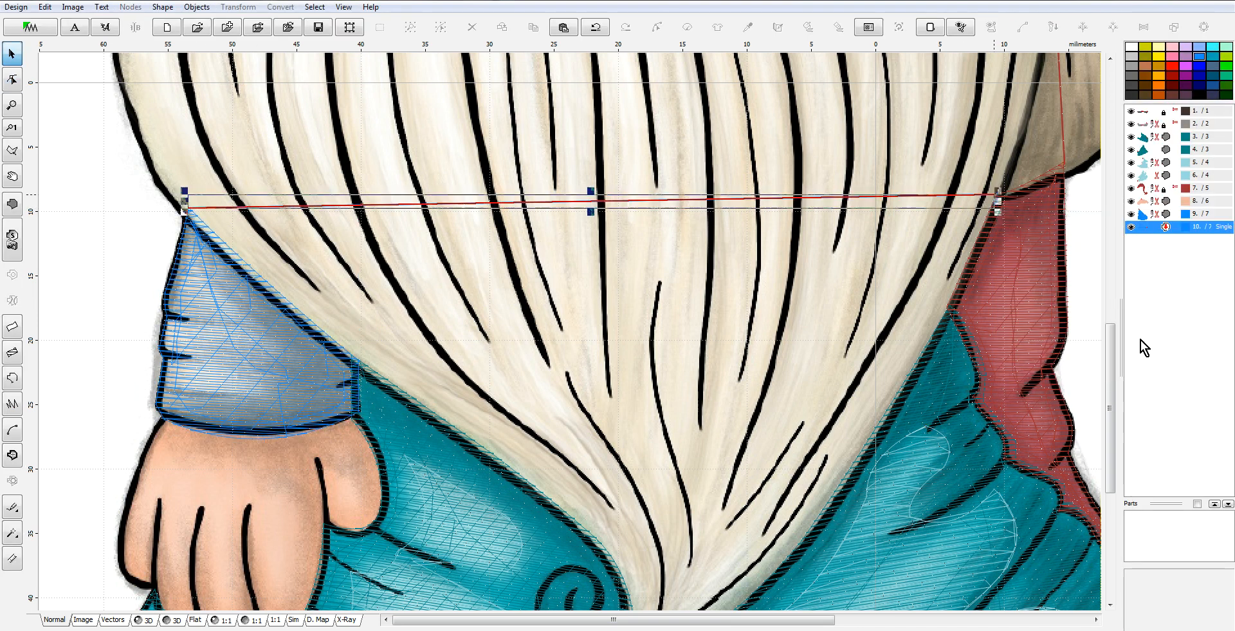
Start a fill outline for the right sleeve at the connecting line's end, placing nodes along the sleeve's lower edge toward the wrist.
left_click_drag(808, 619, 940, 618)
left_click_drag(1114, 400, 1122, 336)
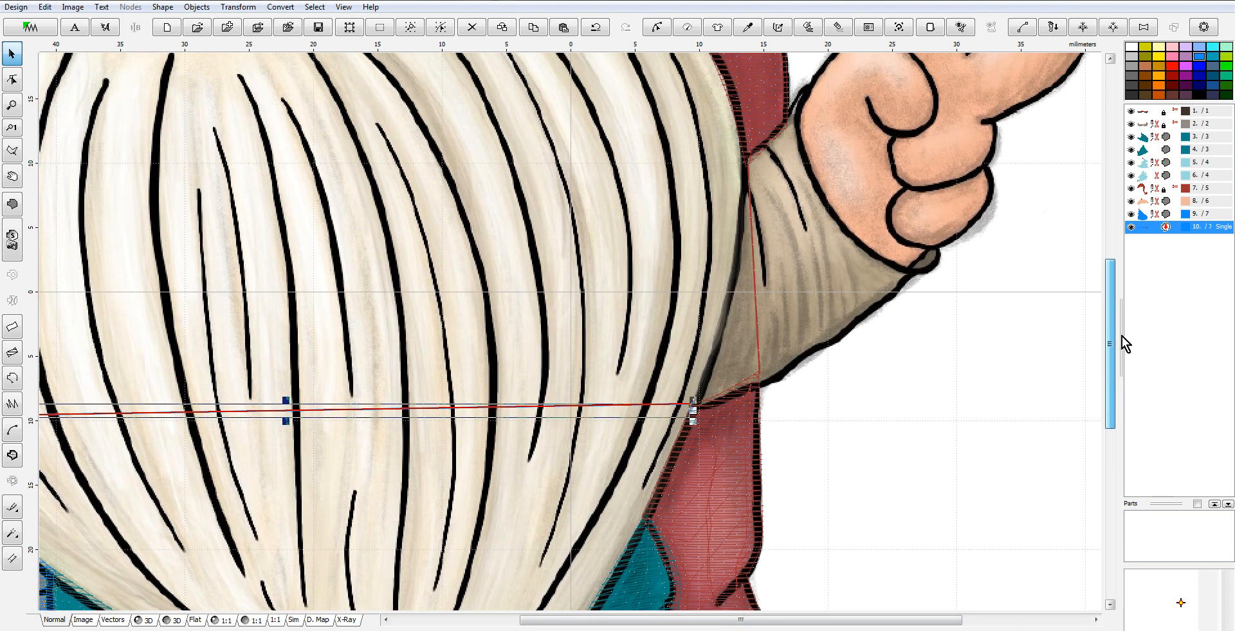
left_click(12, 203)
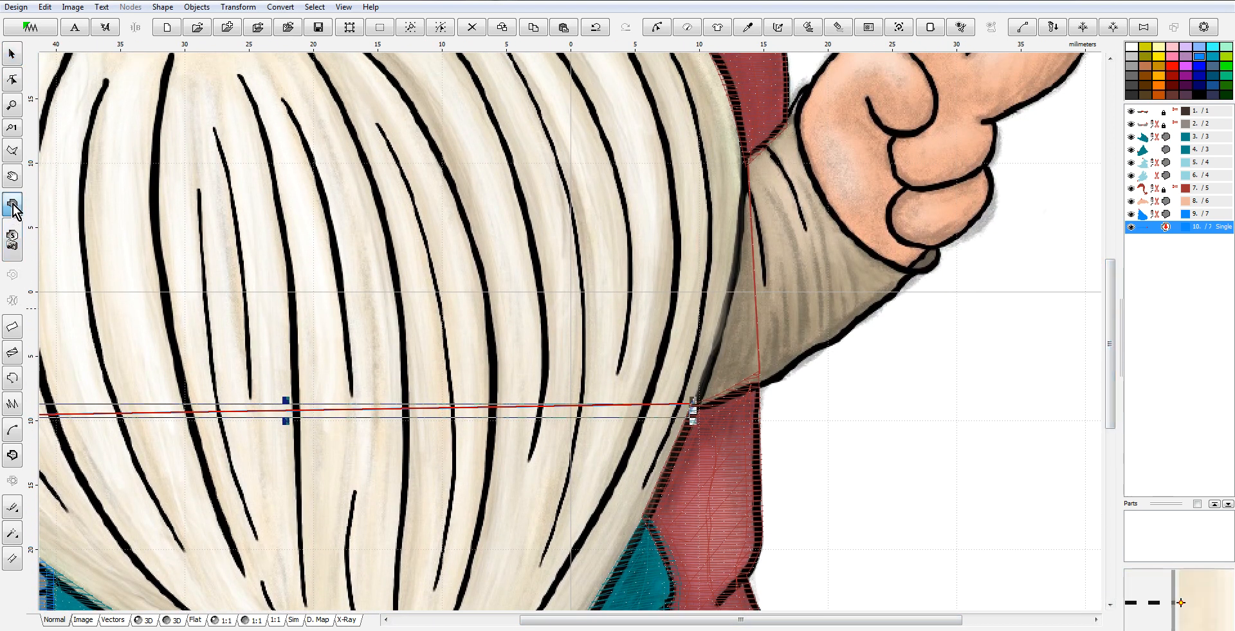
left_click(689, 405)
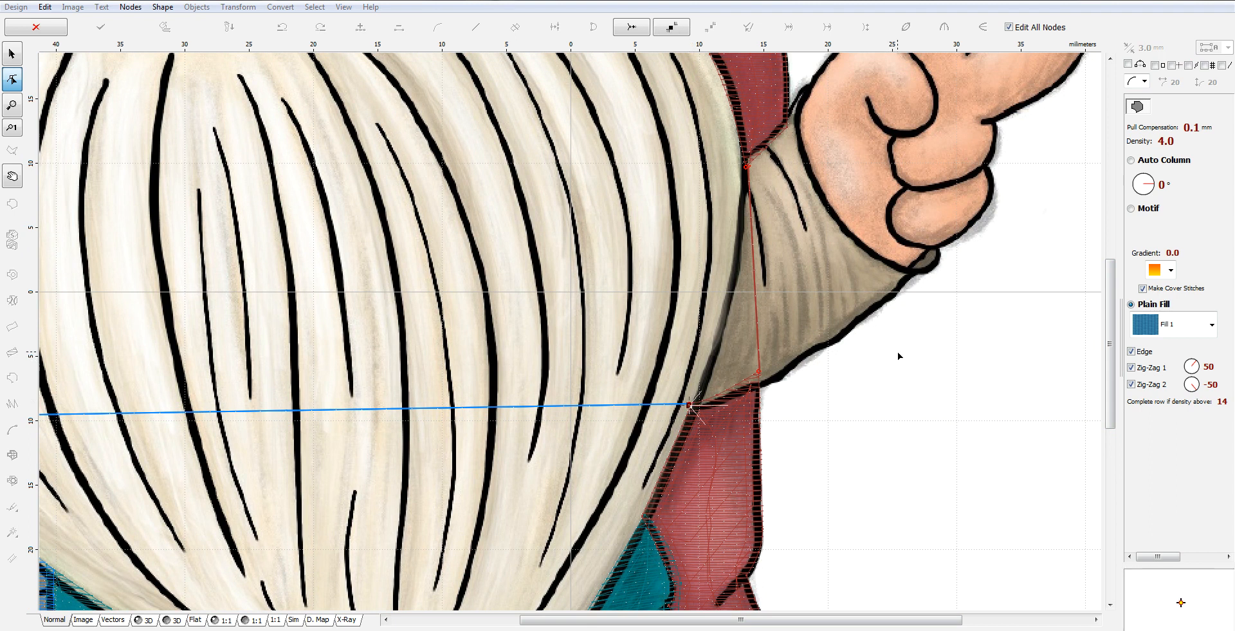
left_click(708, 408)
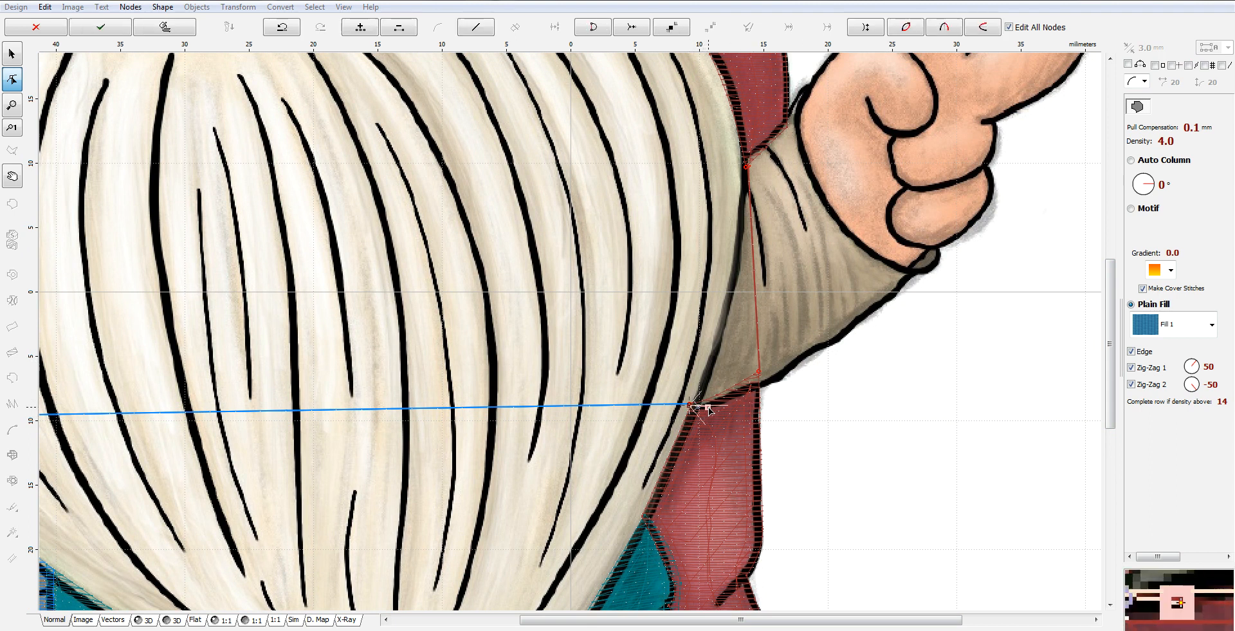
left_click(755, 385)
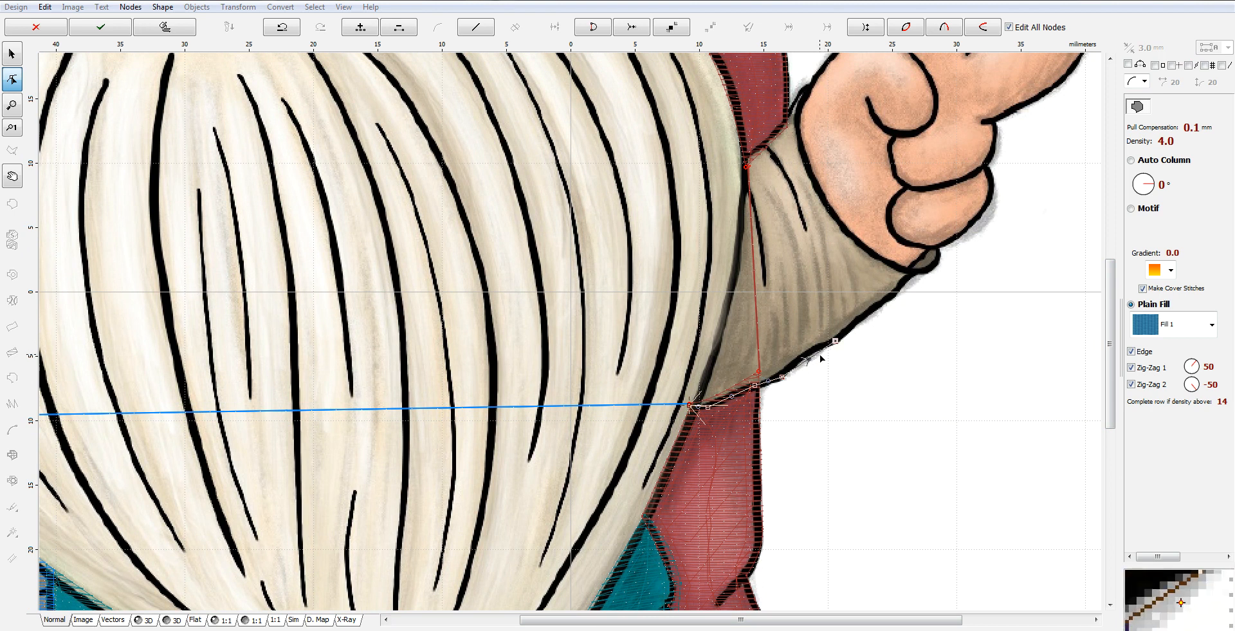
left_click(880, 302)
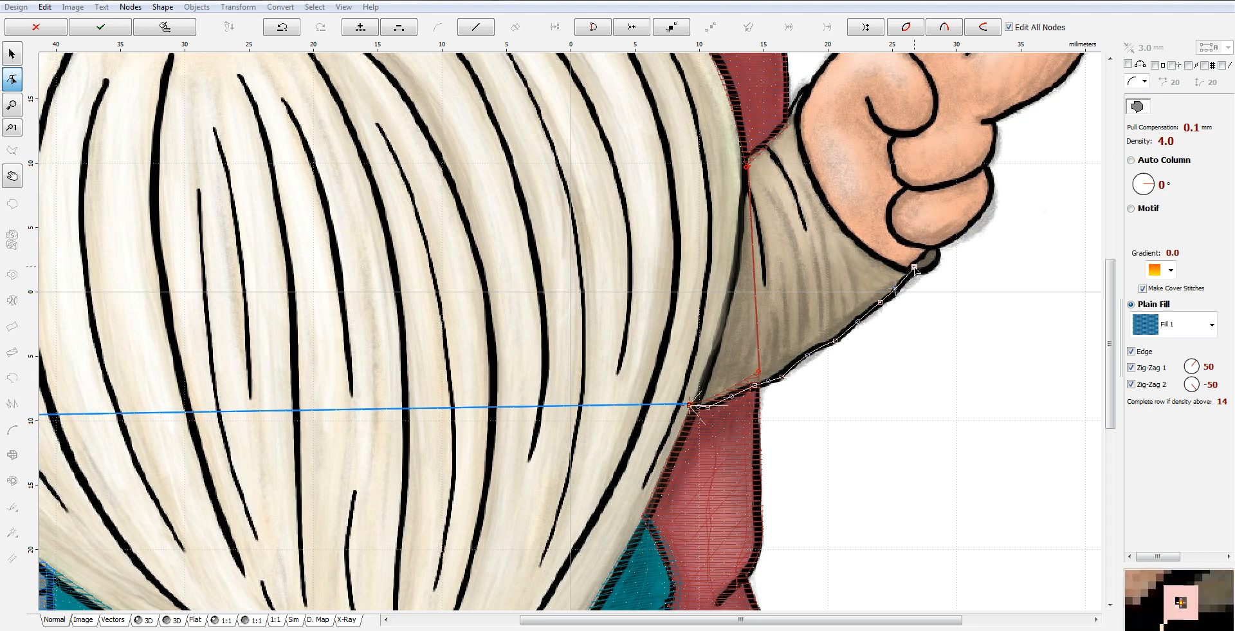
Complete the right sleeve outline along the curved cuff, the upper edge and the beard side back to the starting node.
left_click(805, 104)
left_click_drag(860, 186, 835, 206)
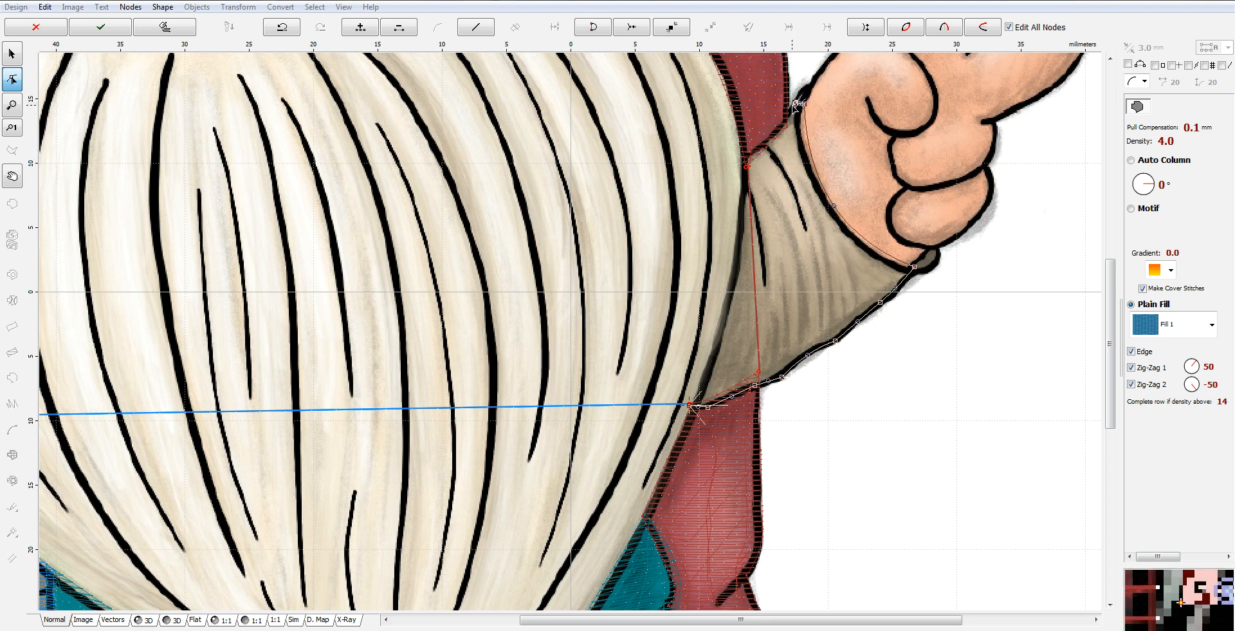
left_click(748, 158)
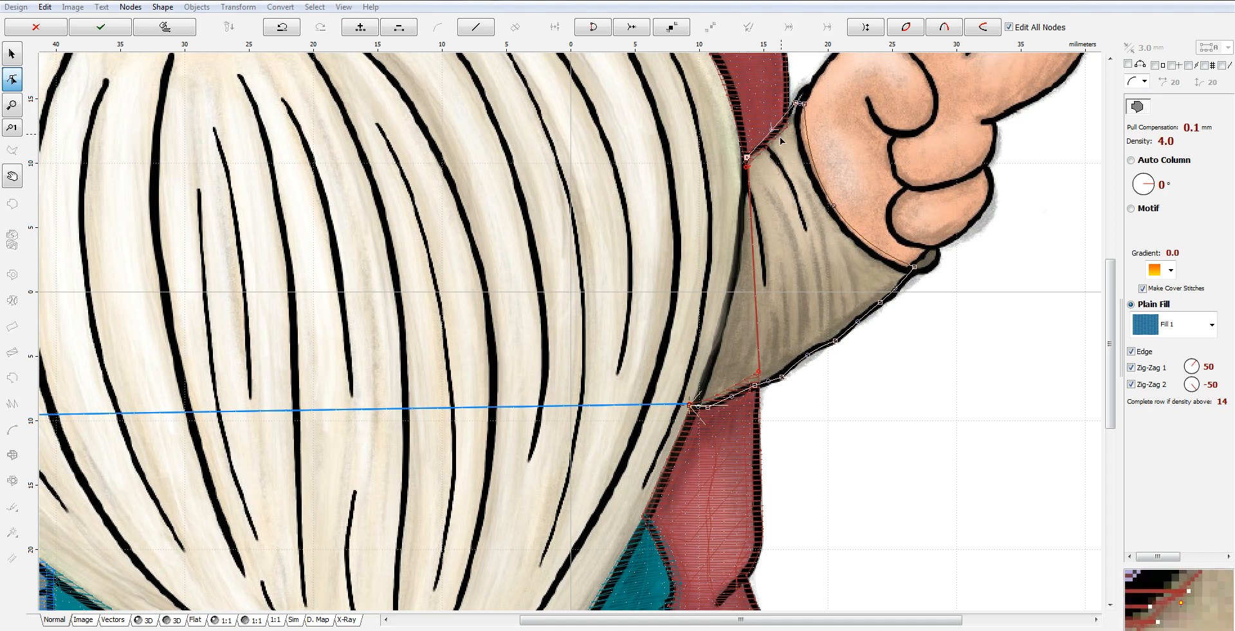
left_click_drag(773, 130, 745, 162)
left_click(704, 369)
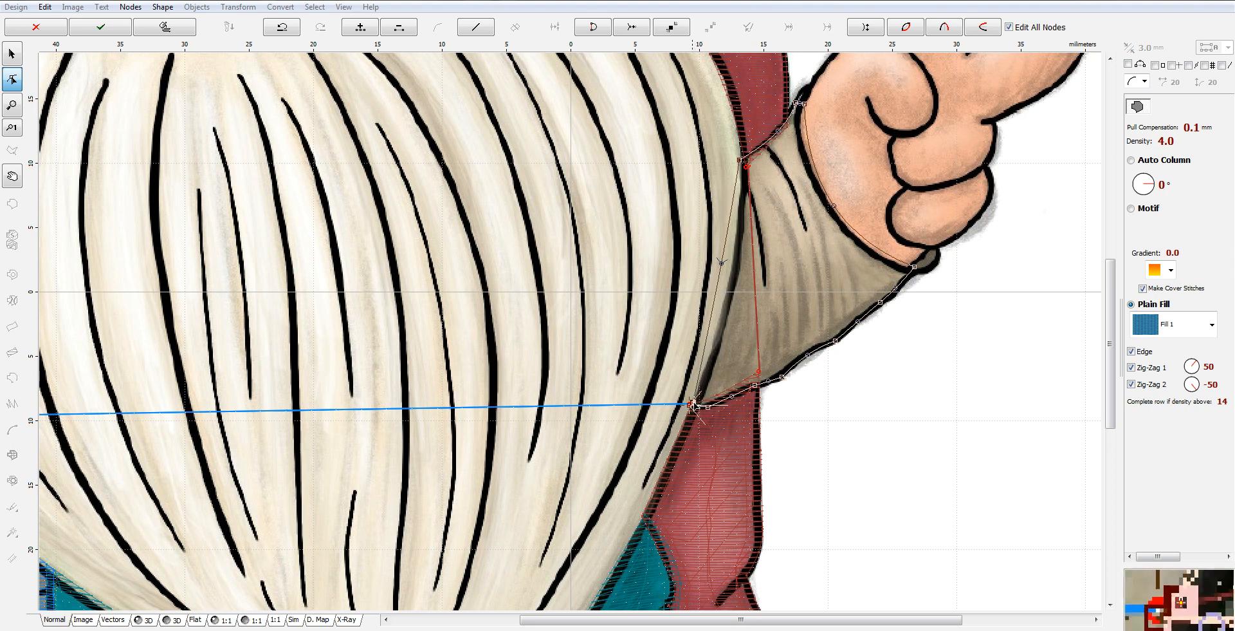
left_click_drag(722, 263, 732, 262)
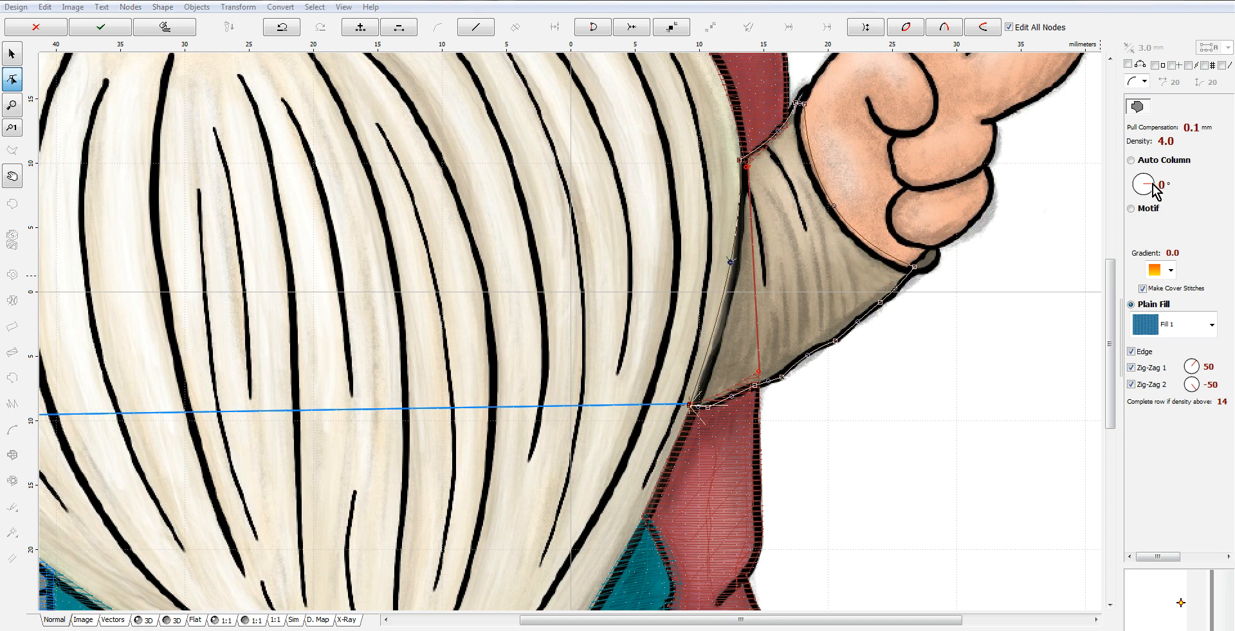
Adjust the right sleeve fill's angle, turn off its Zig-Zag 2 underlay, set its stitch length to 2.0 mm, and generate the stitches.
left_click_drag(1158, 182, 1166, 186)
left_click(1132, 384)
left_click(1202, 556)
left_click(1145, 371)
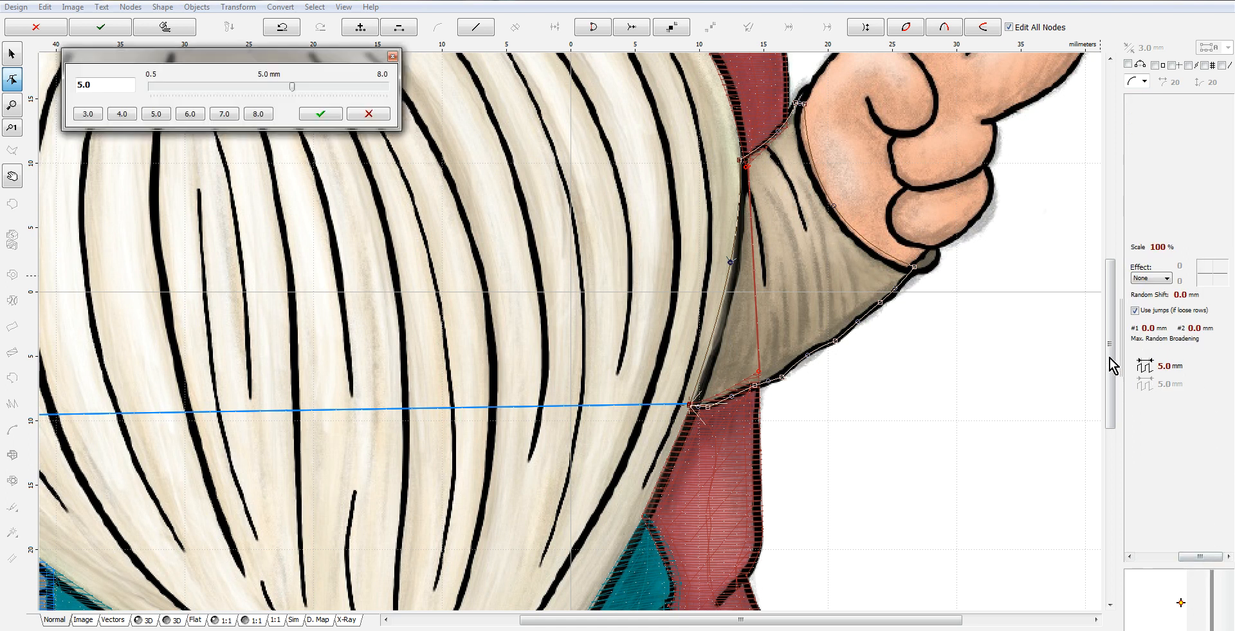
left_click(82, 84)
key("BackSpace")
type("2")
left_click(321, 114)
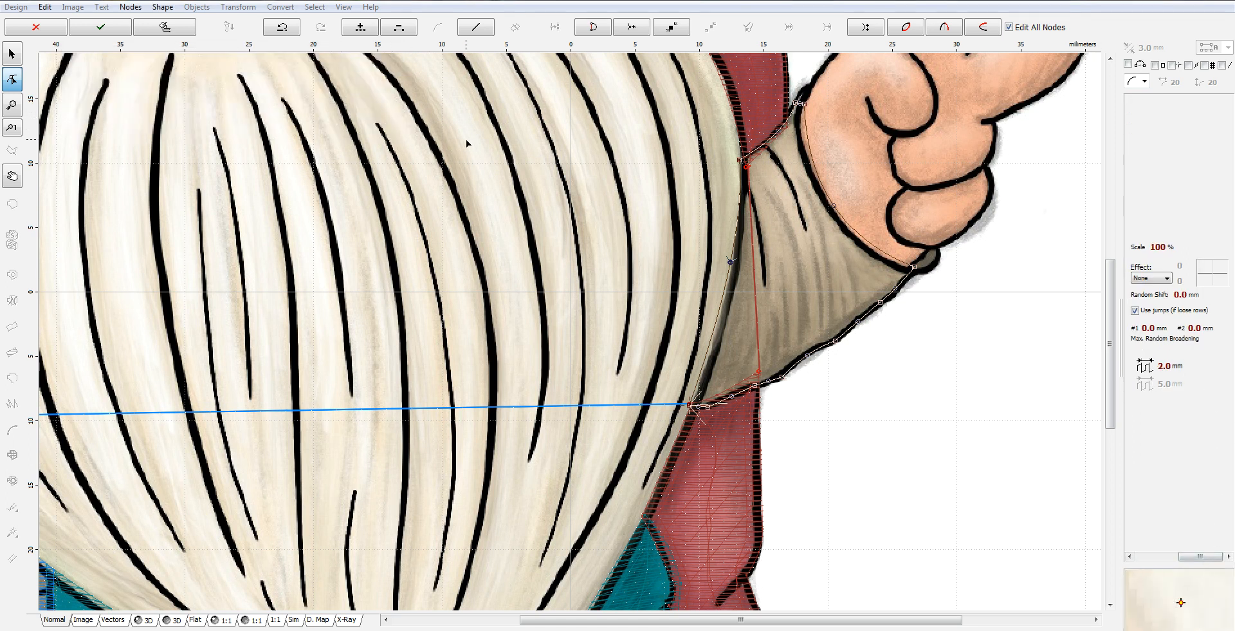
right_click(771, 182)
left_click(808, 205)
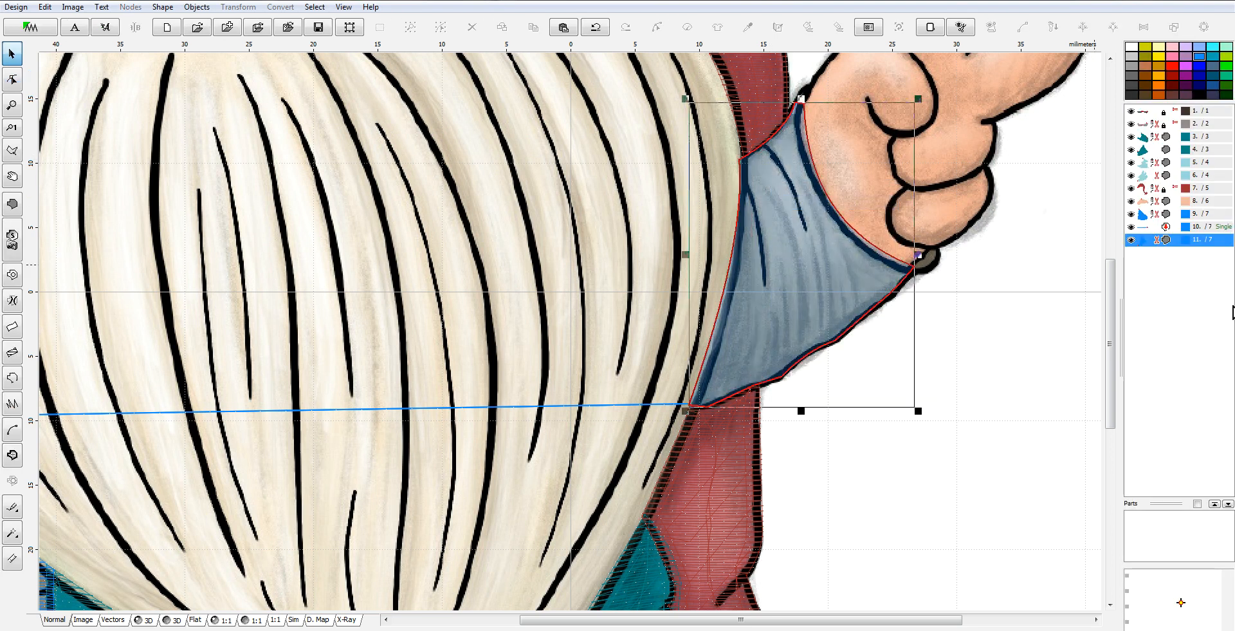
Group both sleeve fills and their connecting line as Group 1.
left_click(1147, 227, "shift")
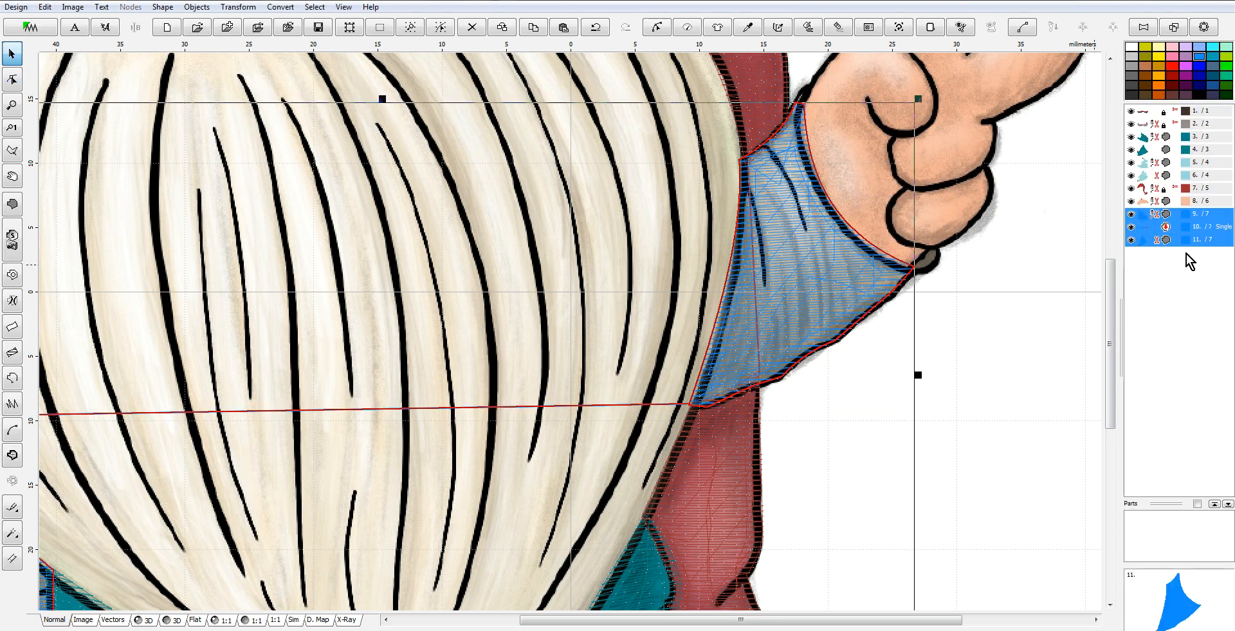
right_click(1152, 238)
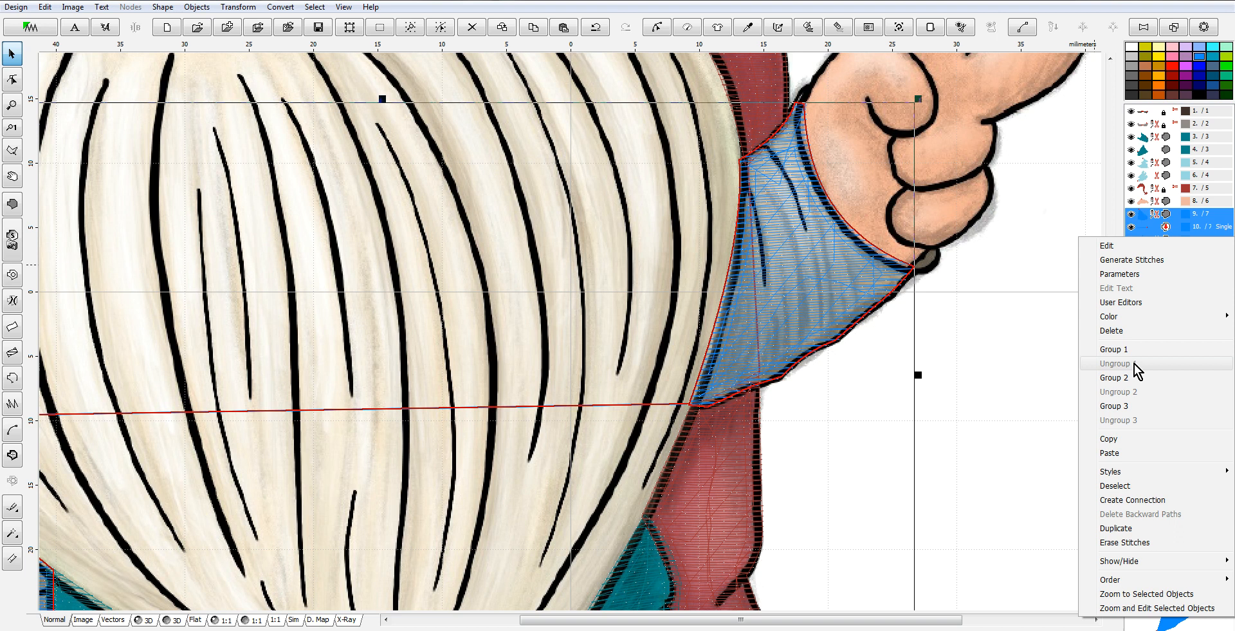
left_click(1114, 349)
Color the sleeve group by picking the tan shade directly from the sleeve in the artwork image.
right_click(1115, 222)
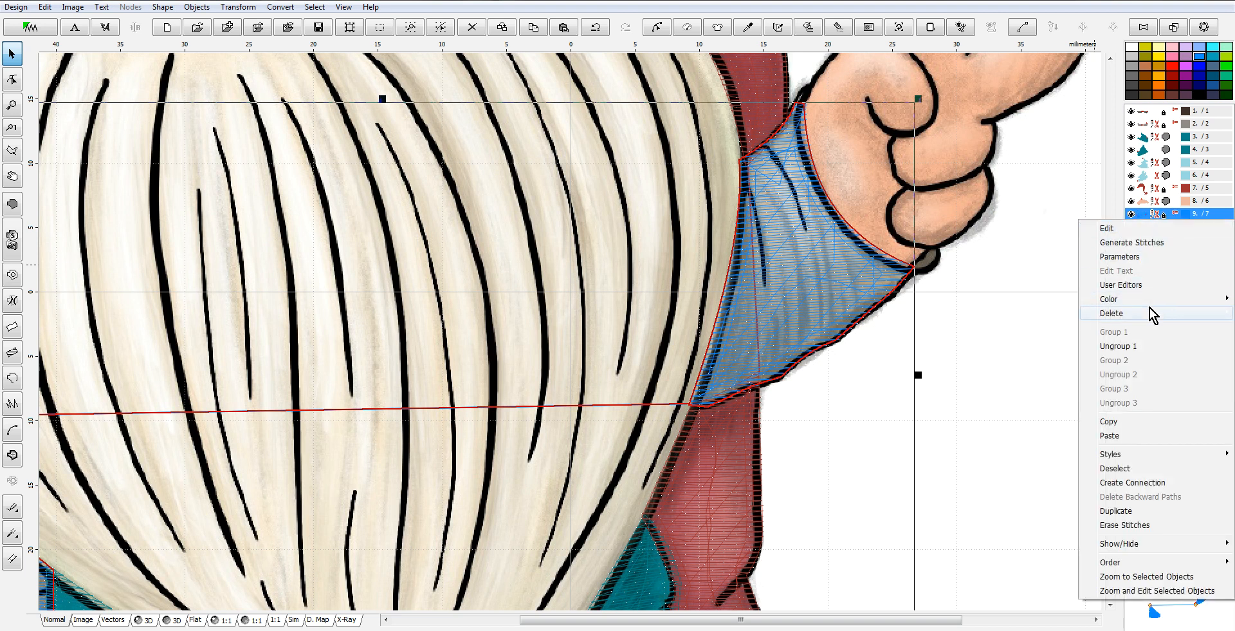
mouse_move(1124, 300)
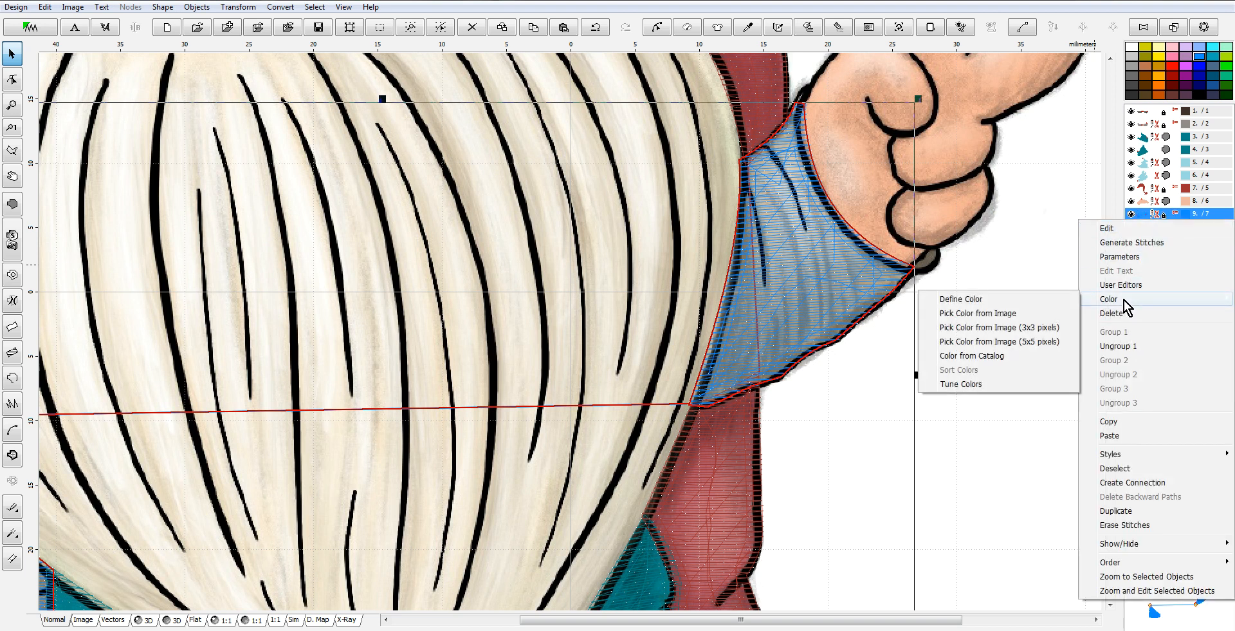
left_click(1012, 312)
left_click(883, 268)
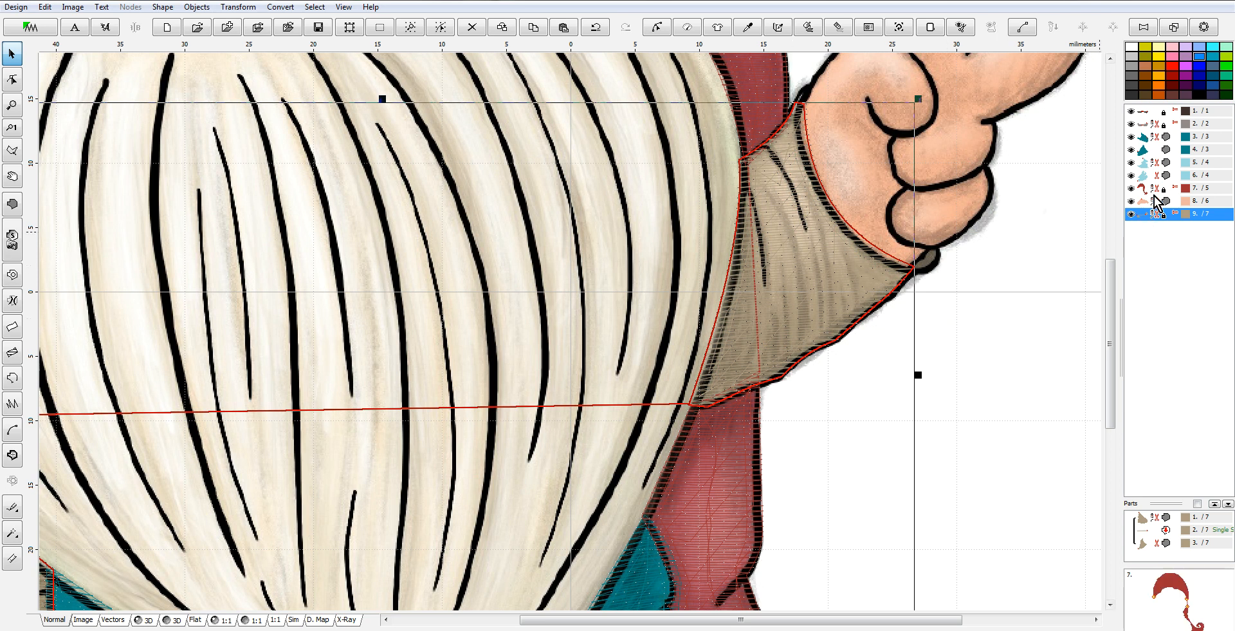
Assign thread 2280 String from the Marathon Polyester catalog to the sleeve group.
right_click(1150, 216)
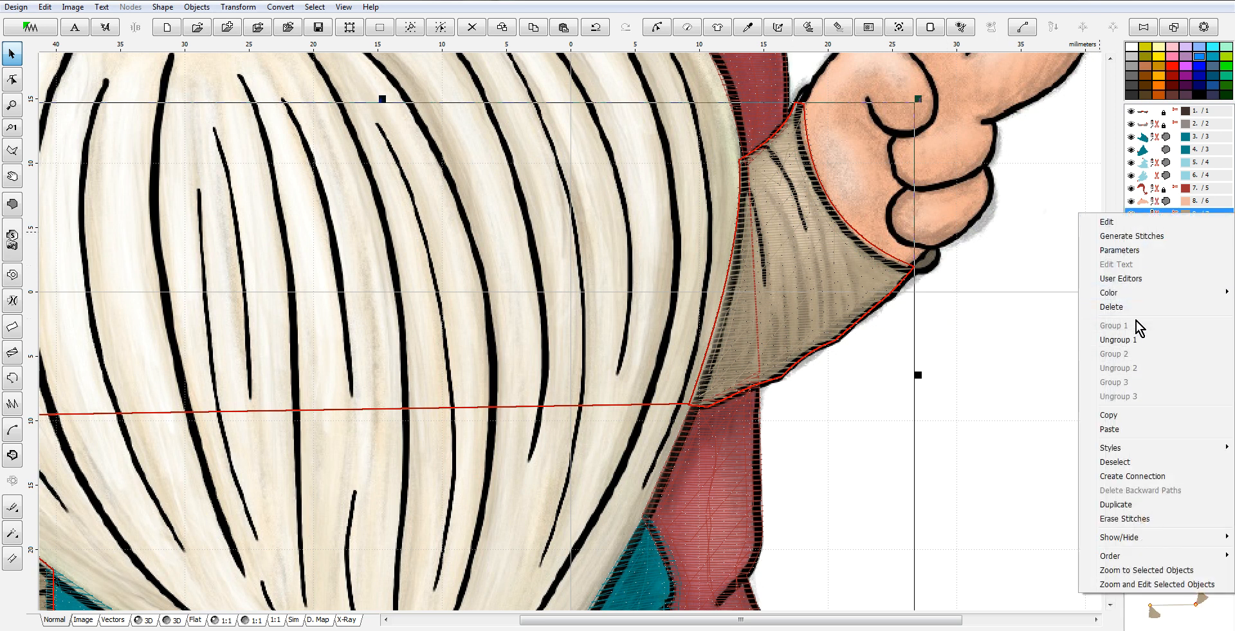
mouse_move(1133, 297)
left_click(998, 348)
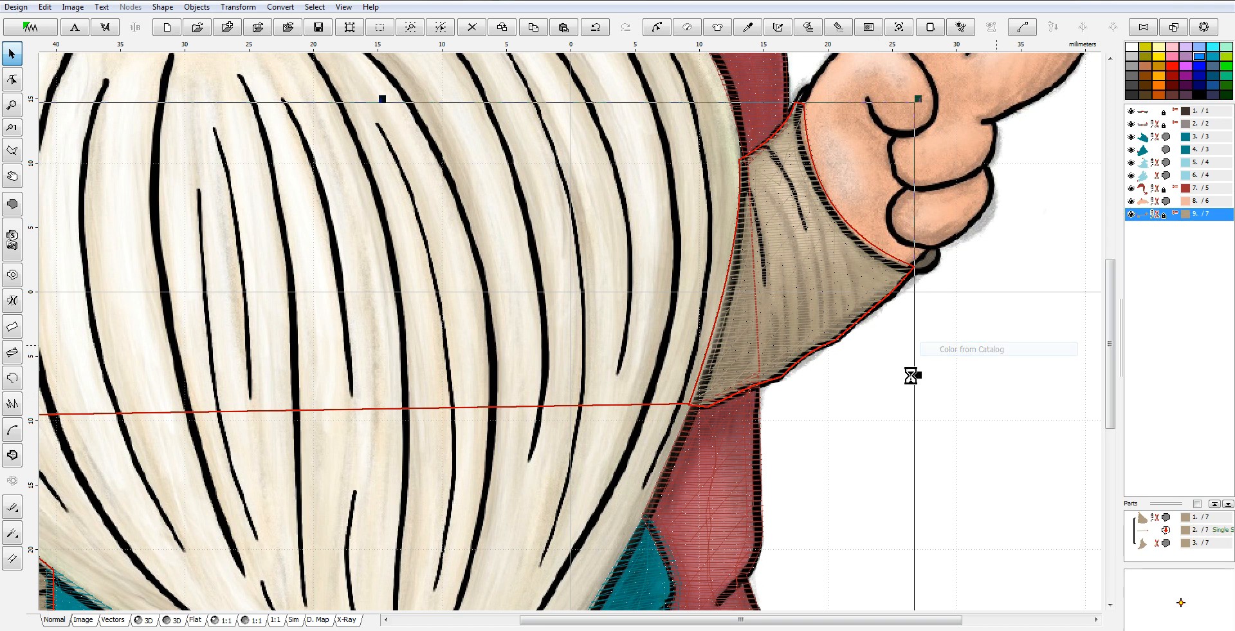
left_click(460, 246)
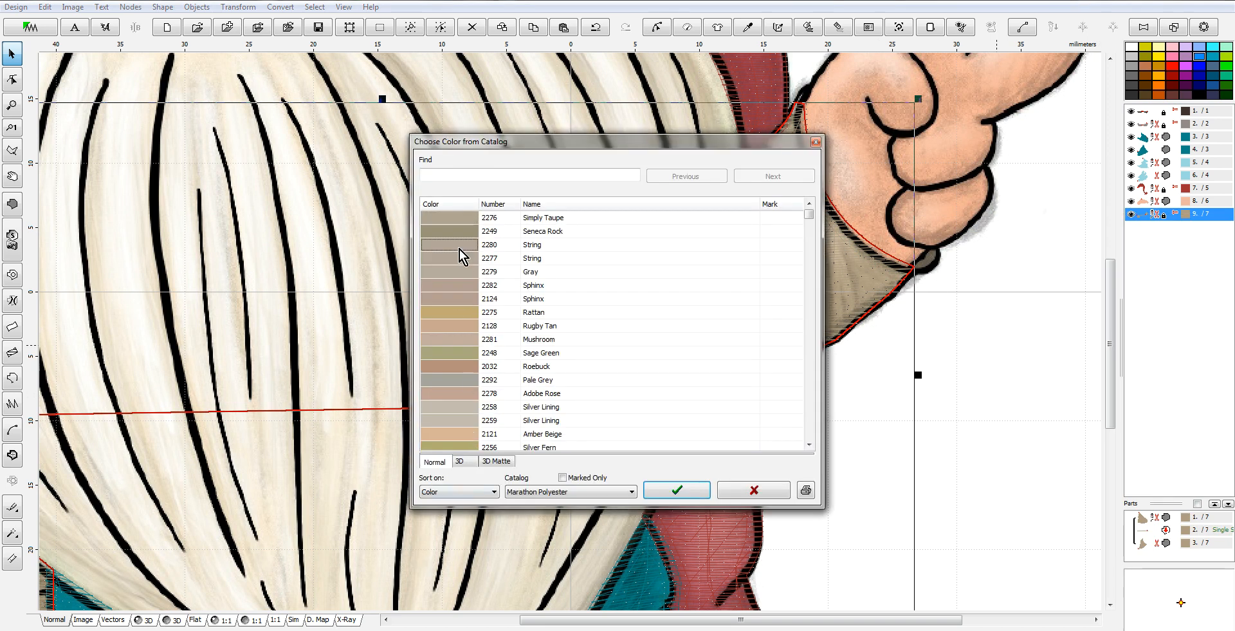
left_click(675, 490)
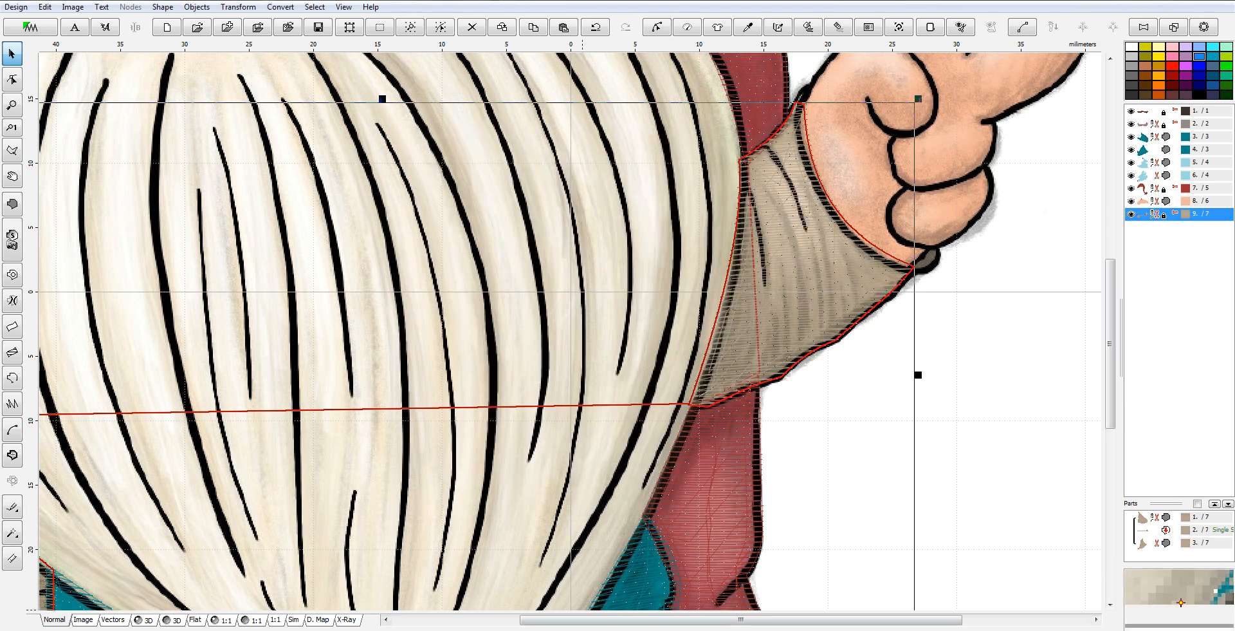
Preview the sleeves and the rest of the stitched design in 3D and return to the normal view.
scroll(676, 515, "right", 3)
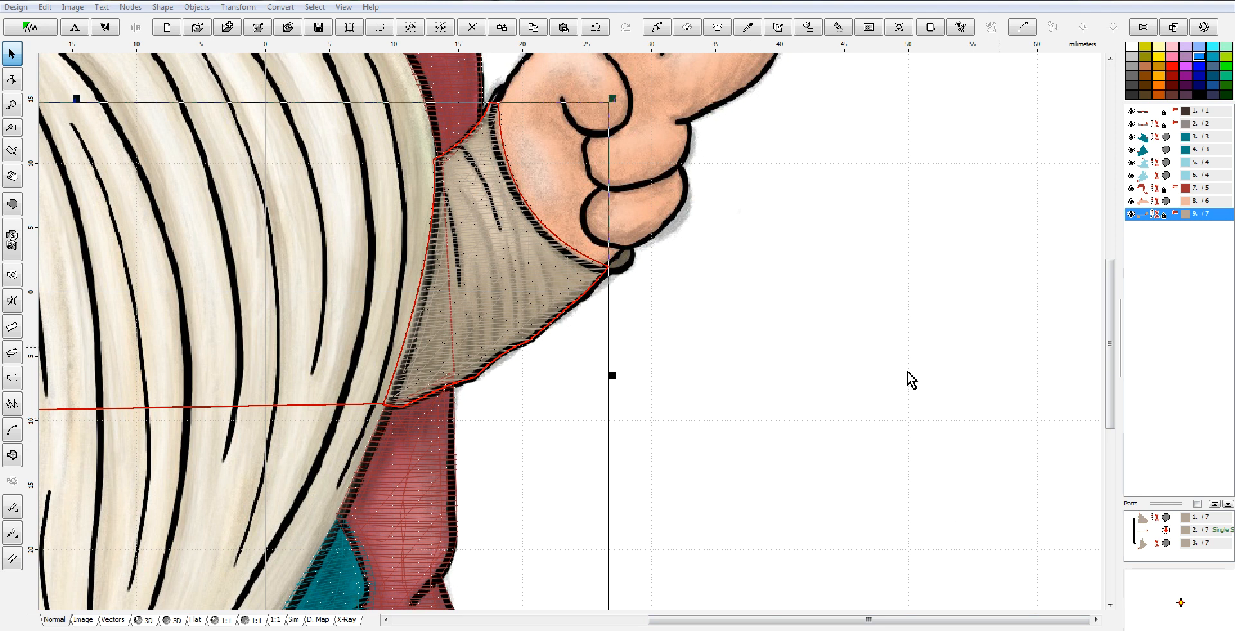
left_click_drag(1111, 303, 1112, 289)
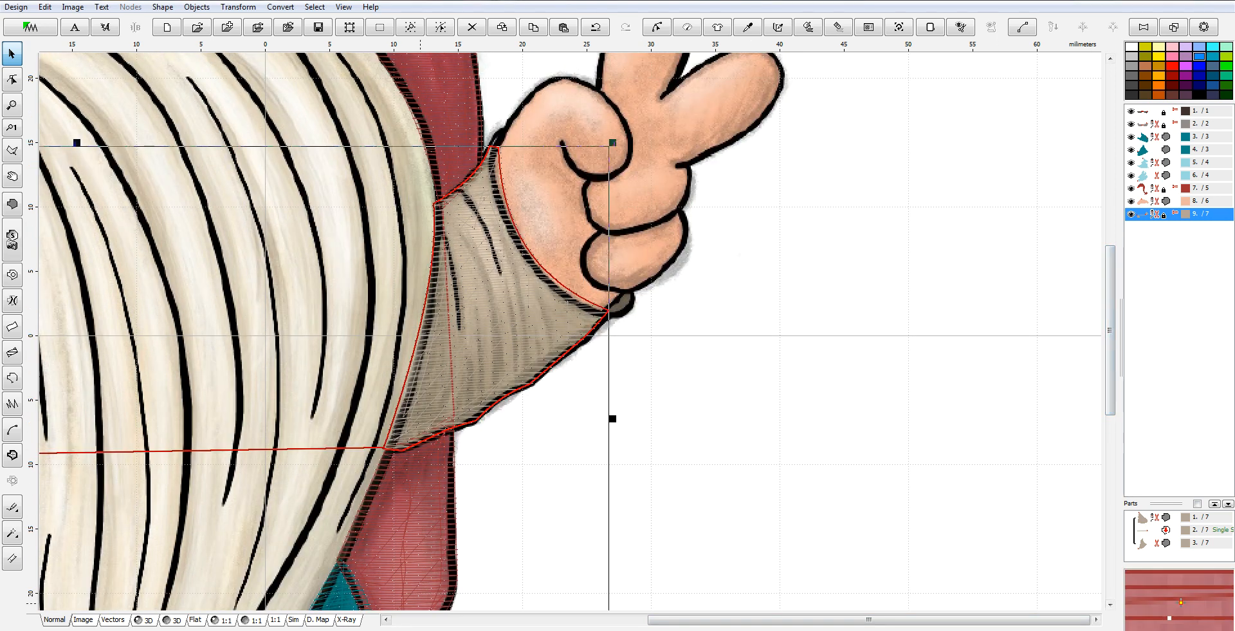
left_click(147, 620)
scroll(863, 481, "down", 2)
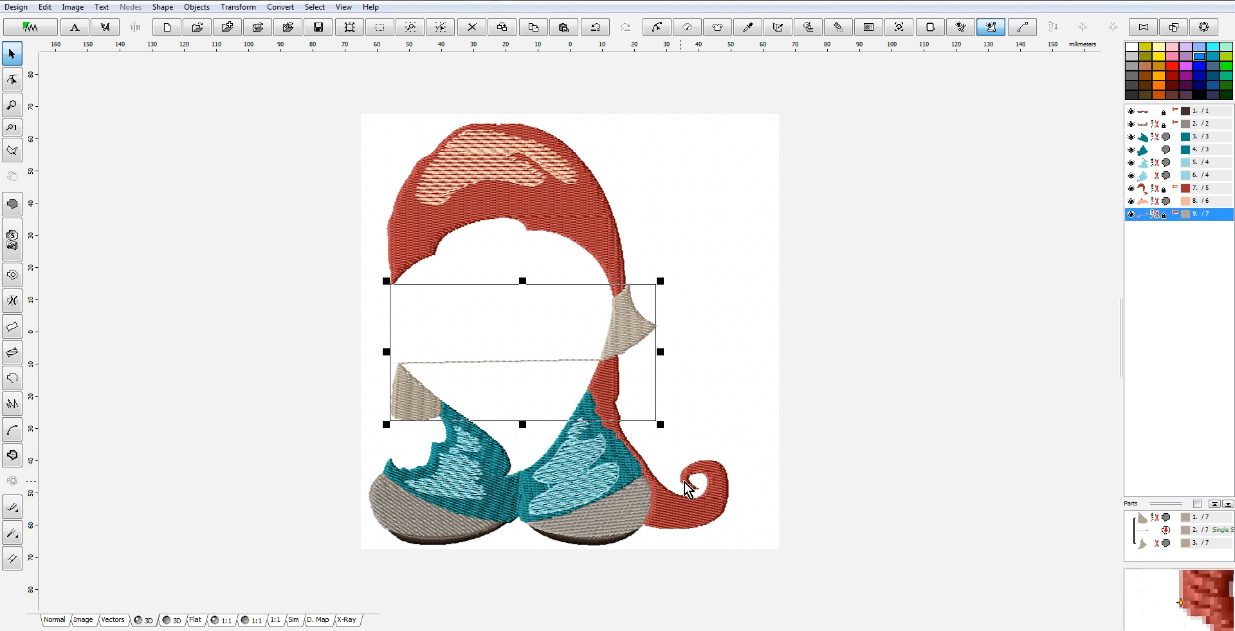
scroll(670, 483, "up", 1)
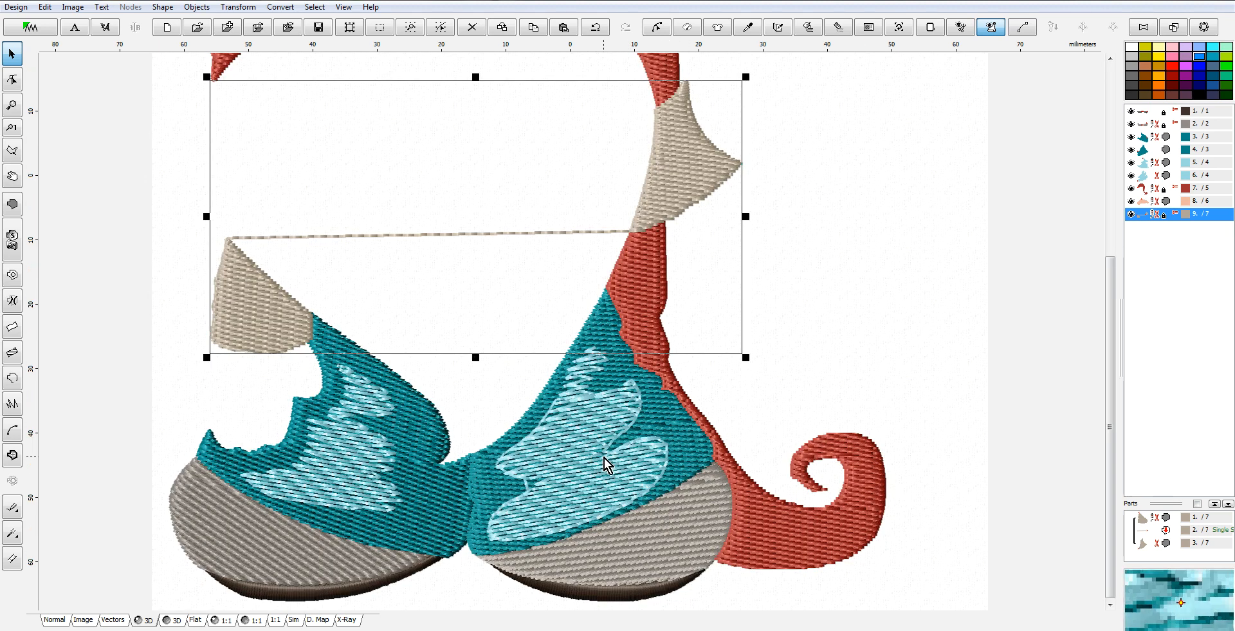
left_click(64, 619)
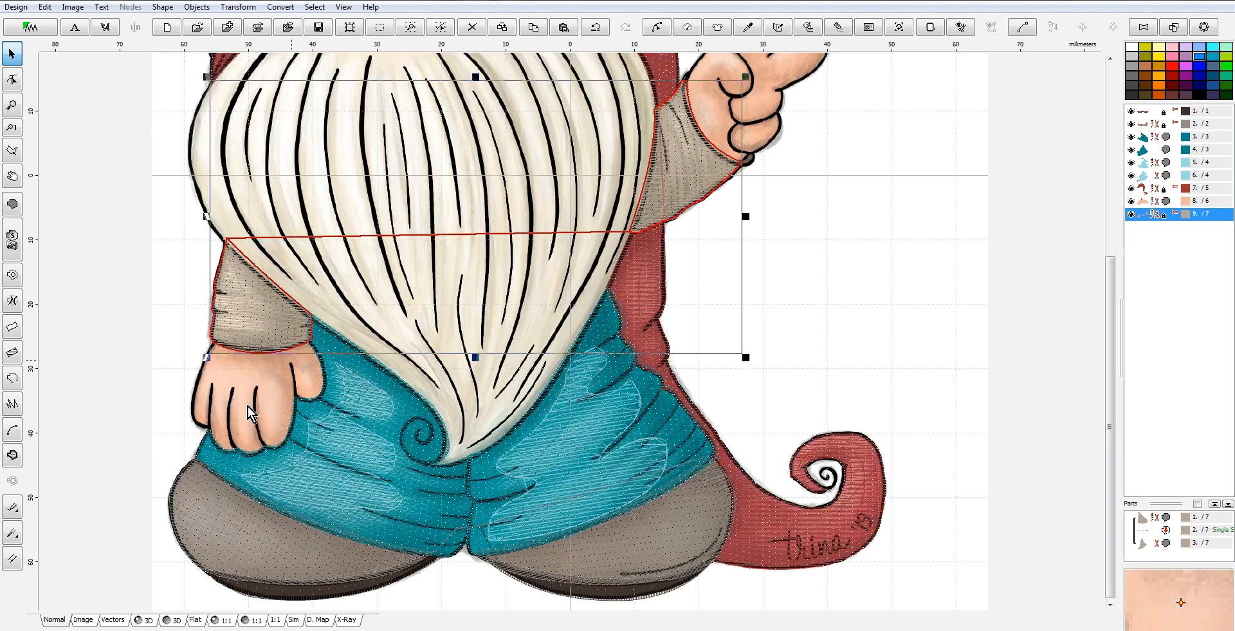
Start a fill outline for the beard at its bottom tip, placing and curving segments up the right edge past the sleeve.
left_click_drag(1111, 297, 1108, 207)
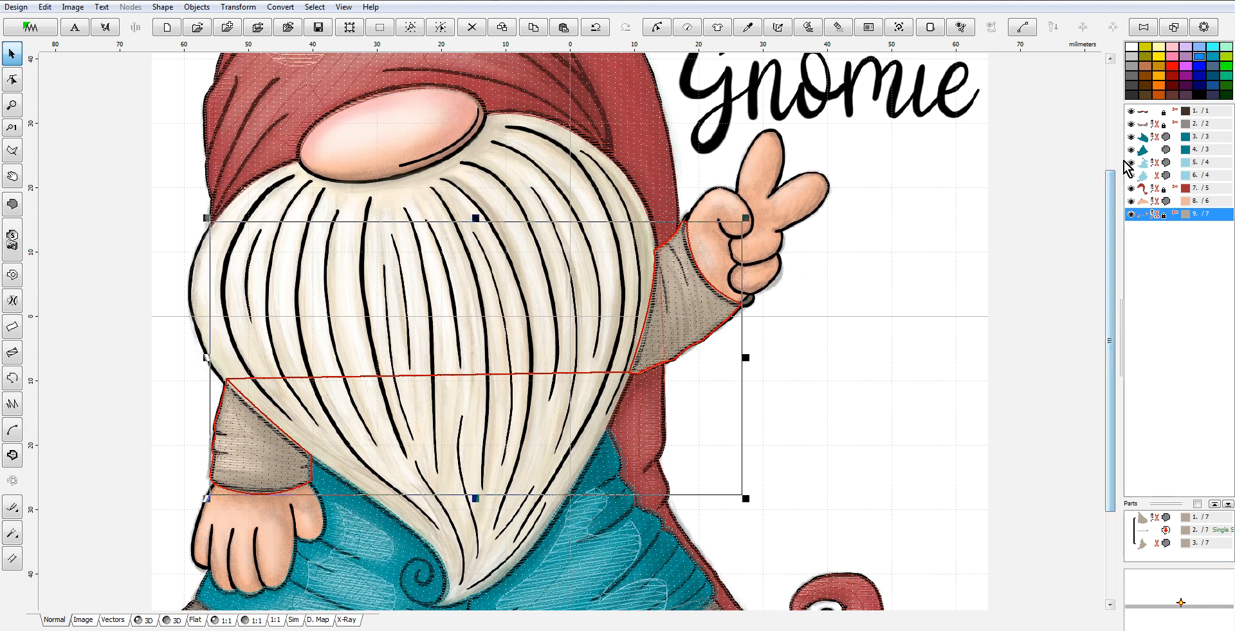
left_click(12, 206)
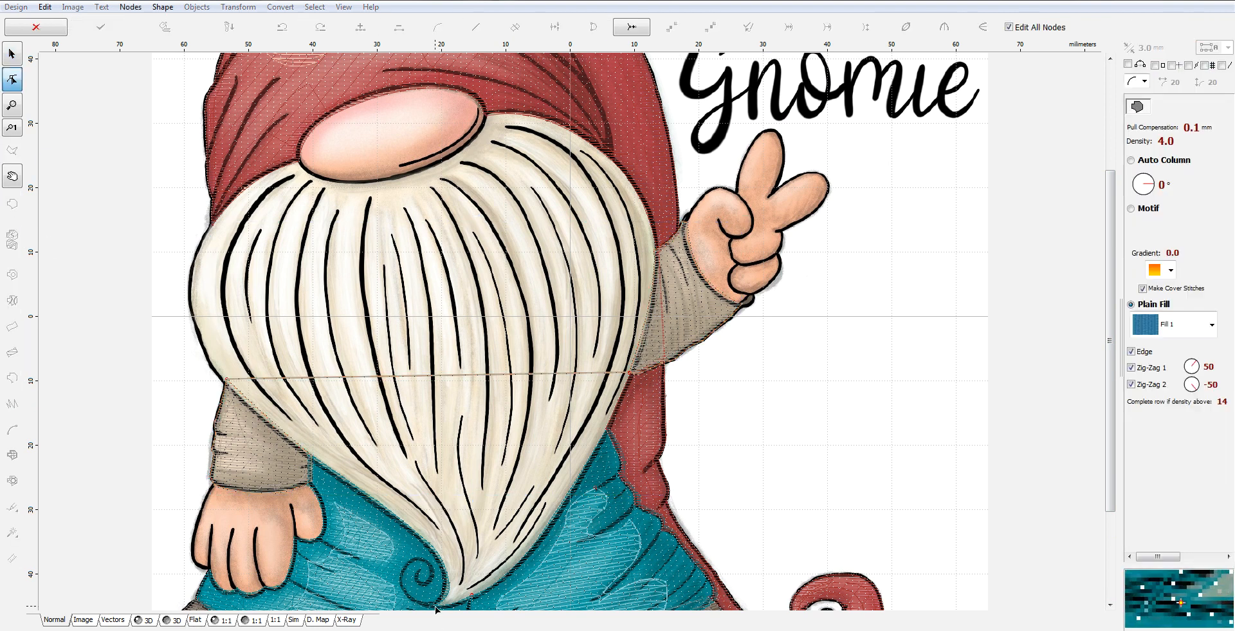
left_click(434, 606)
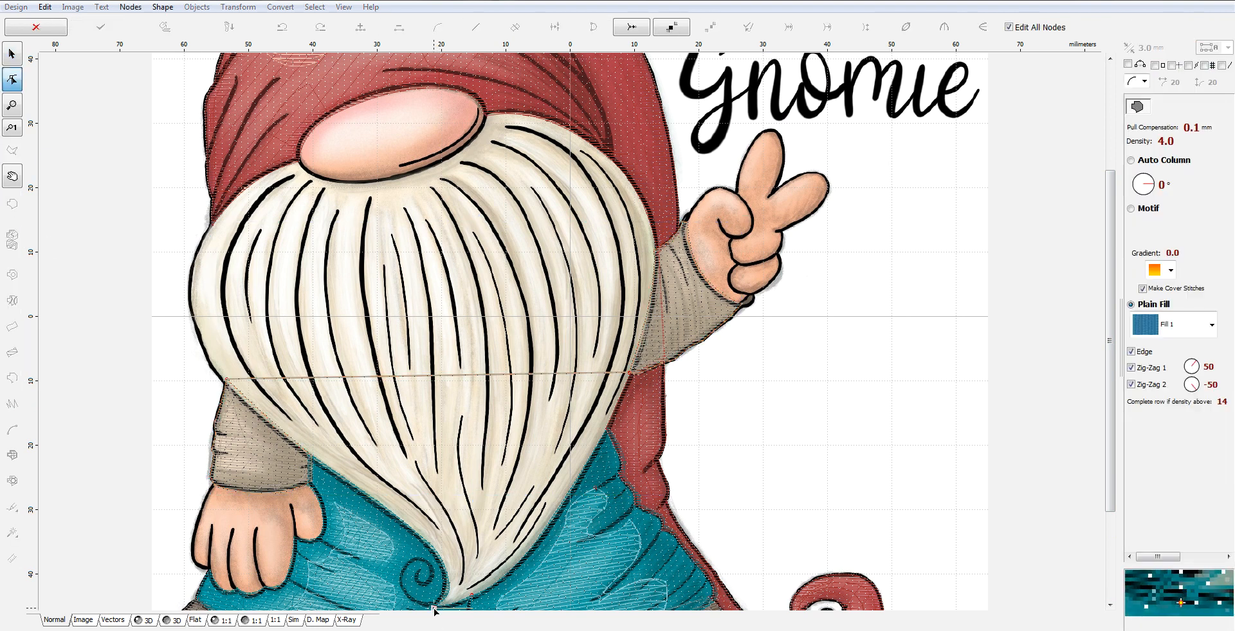
left_click(518, 569)
left_click_drag(479, 589, 479, 595)
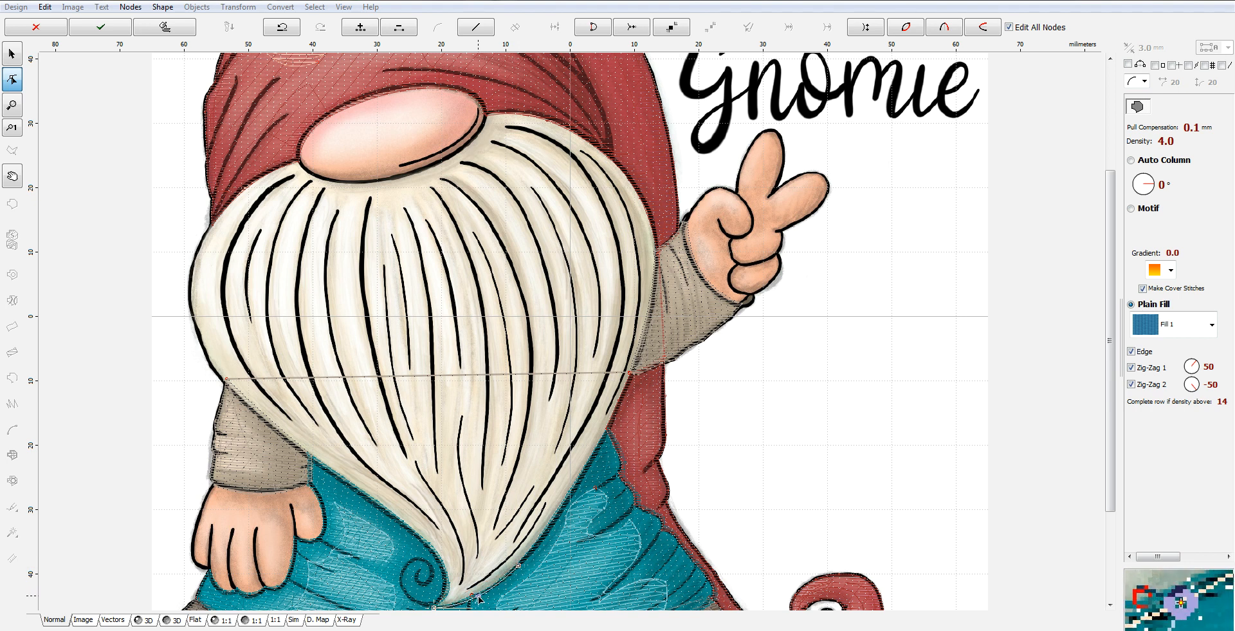
left_click(626, 406)
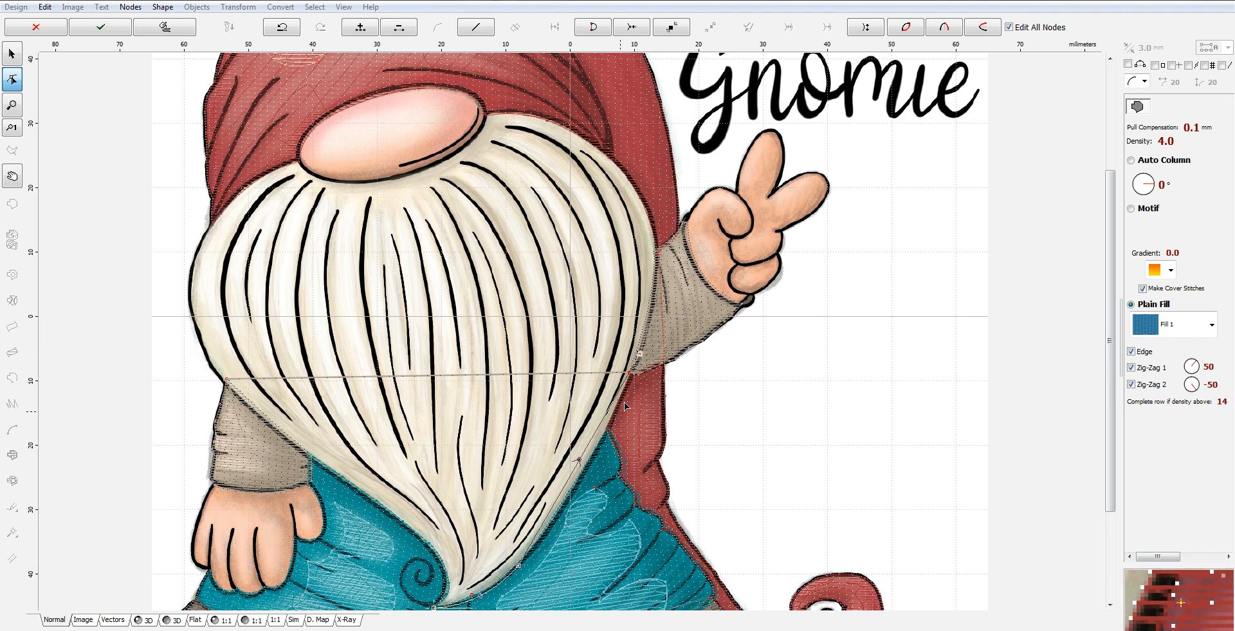
left_click_drag(578, 461, 586, 472)
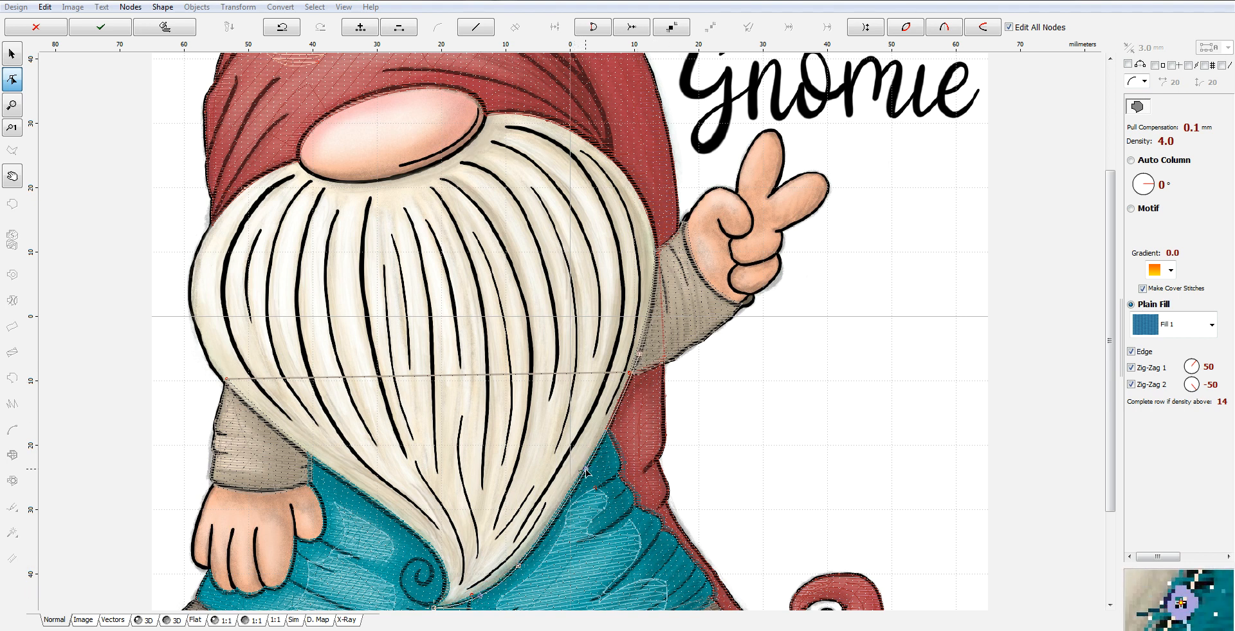
left_click(653, 221)
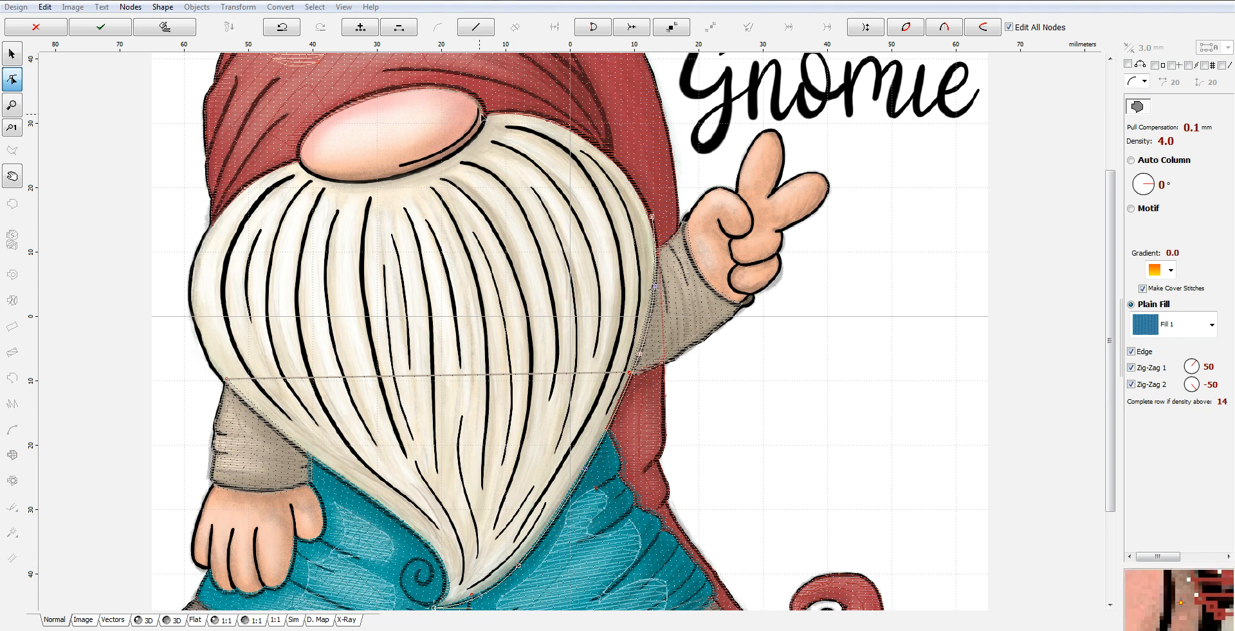
Continue the beard outline along the hat's curved edge to the right end of the nose, placing the node just inside the nose.
left_click(541, 119)
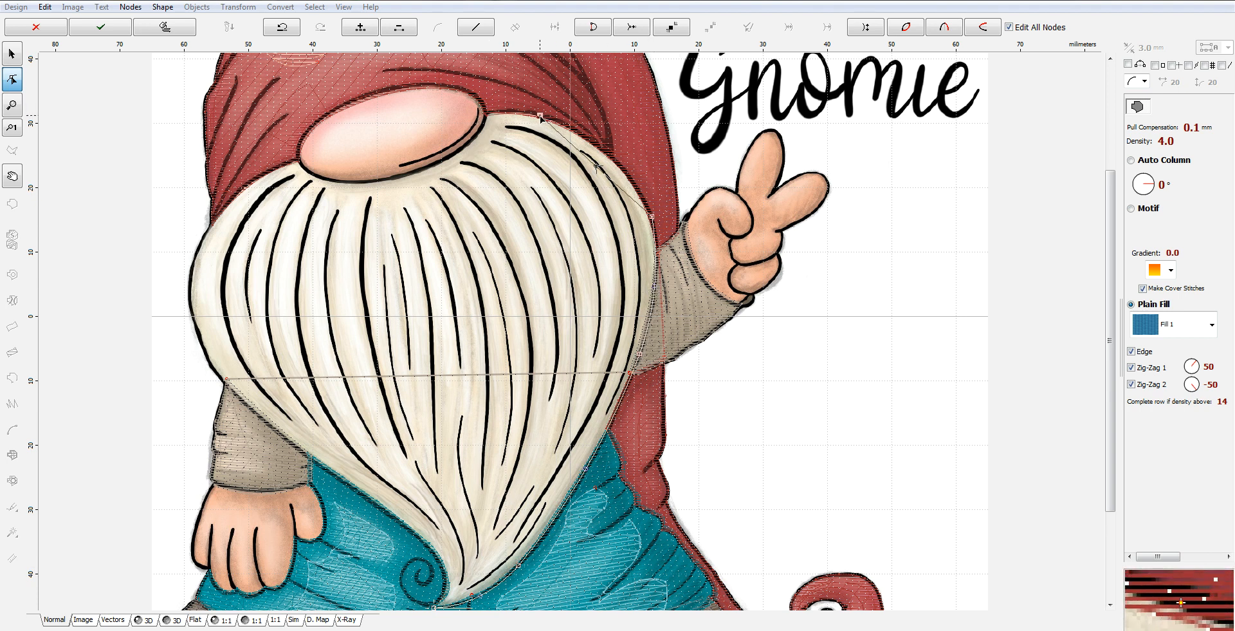
left_click_drag(600, 168, 607, 156)
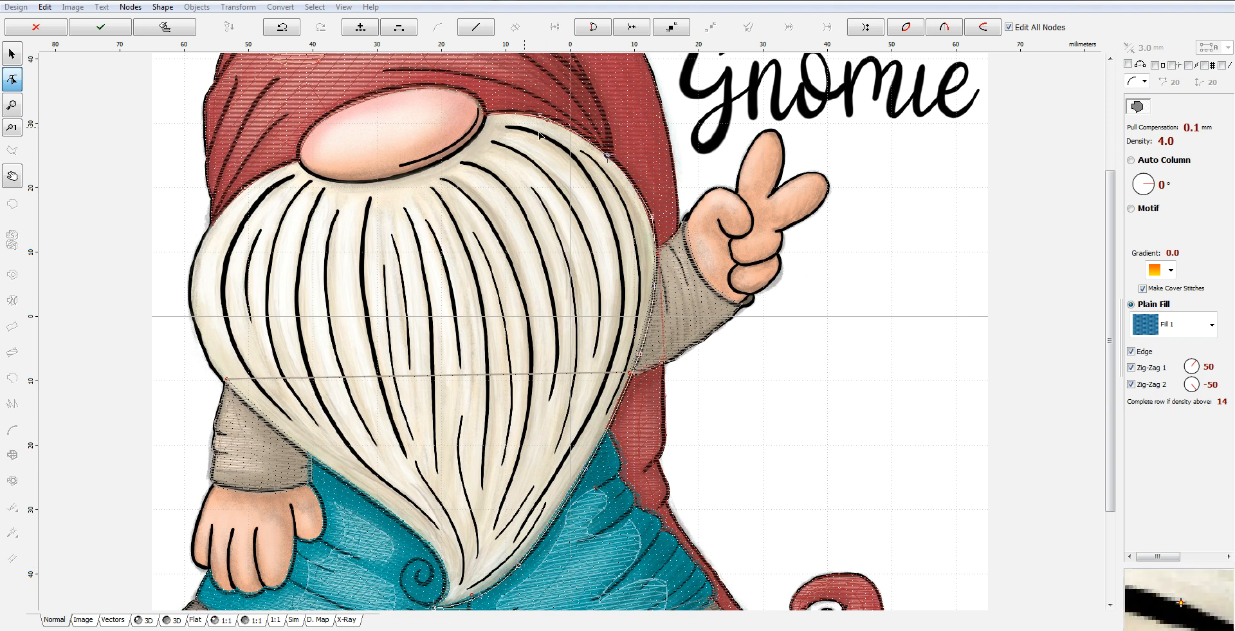
left_click(503, 121)
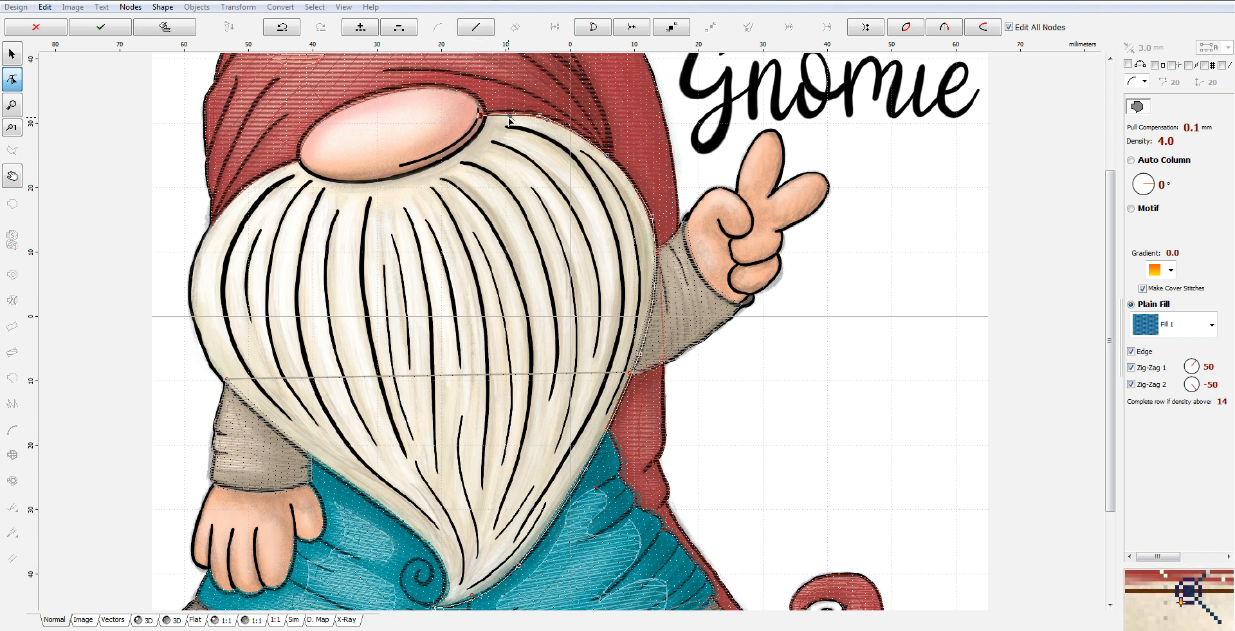
scroll(502, 119, "up", 3)
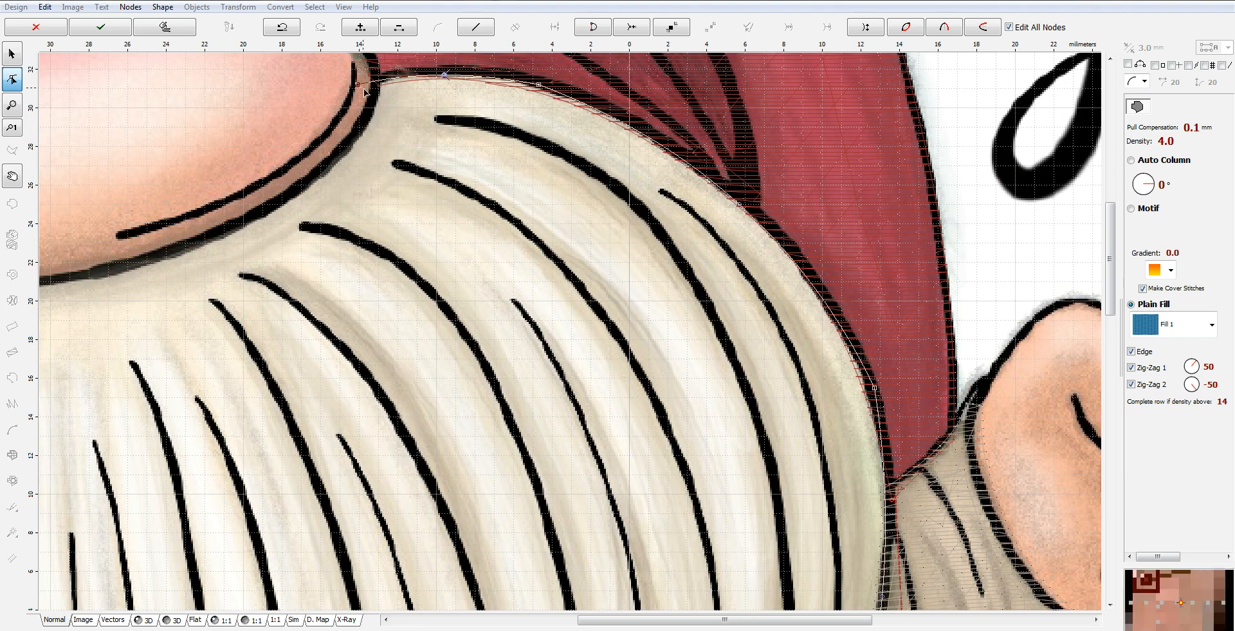
left_click_drag(359, 89, 364, 87)
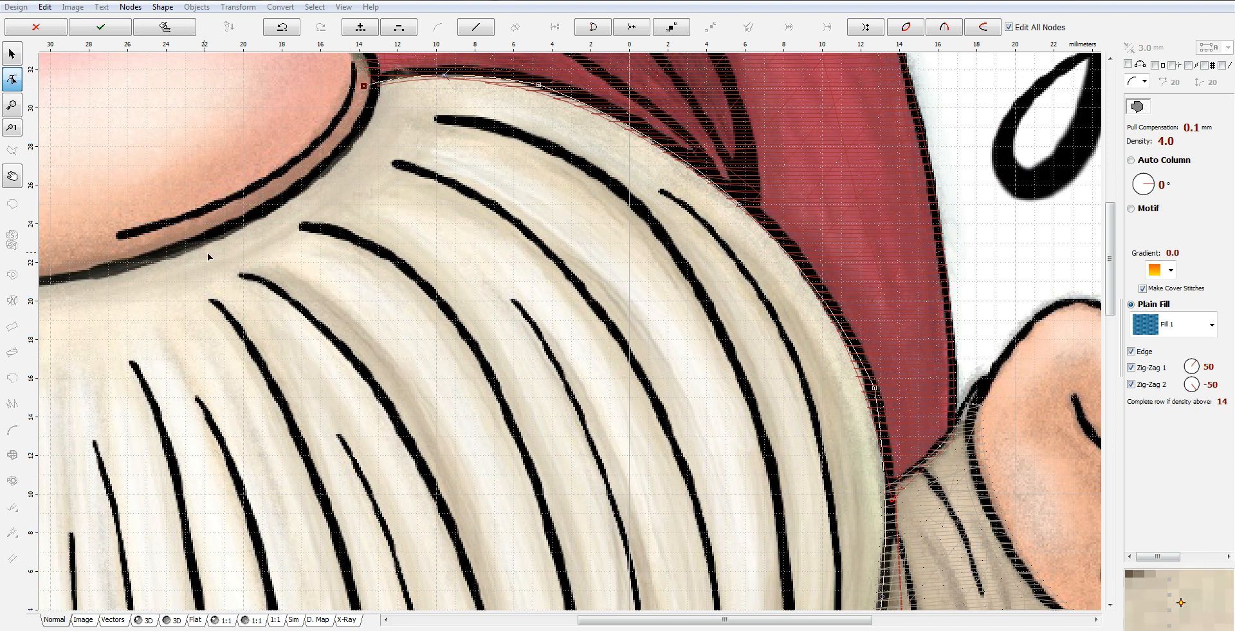
Run the beard outline along the nose's lower edge to its left corner, curving the segments just inside the nose contour.
left_click(173, 240)
left_click_drag(266, 162, 295, 173)
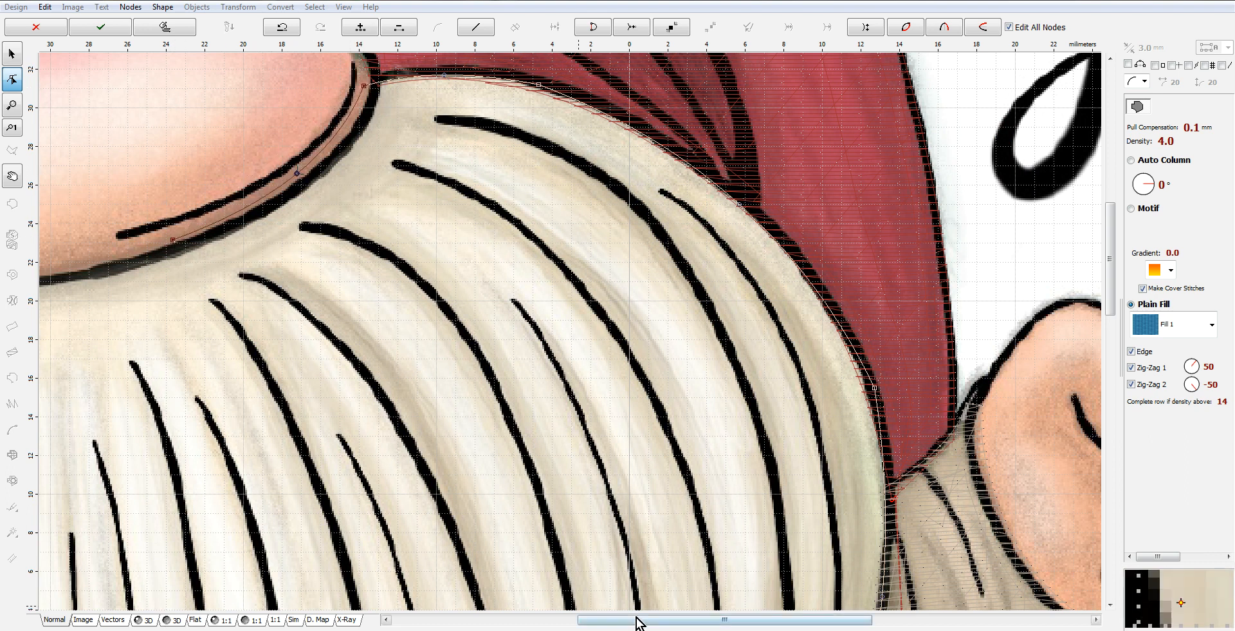
left_click_drag(637, 620, 518, 608)
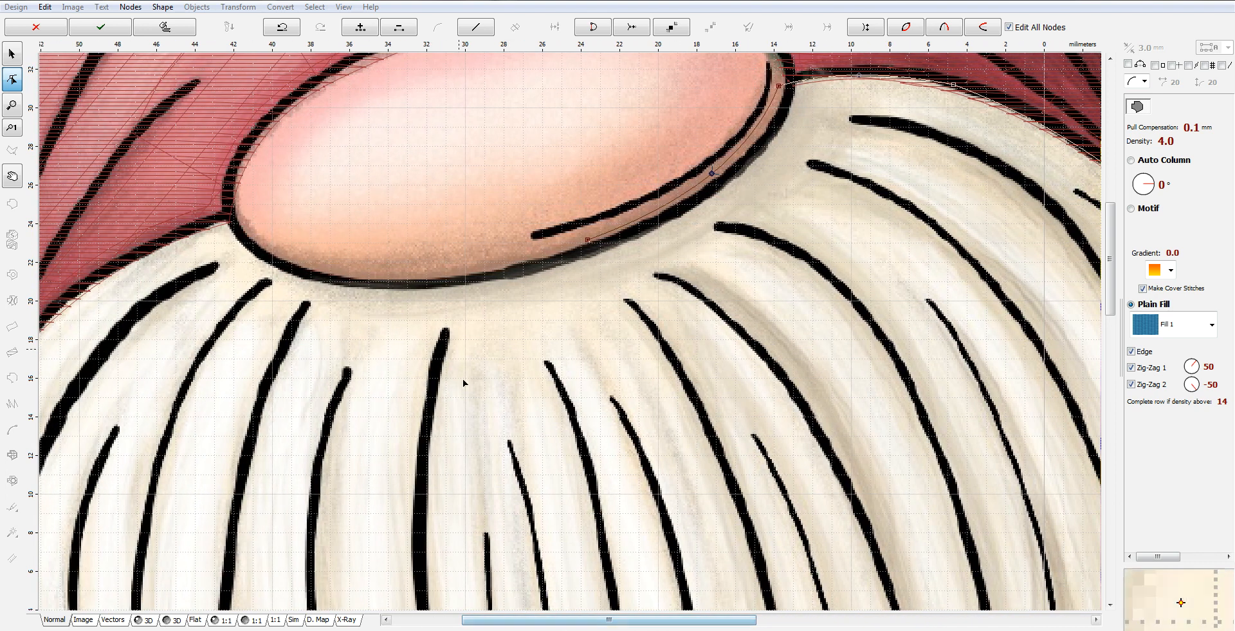
left_click(377, 274)
left_click_drag(484, 256, 488, 270)
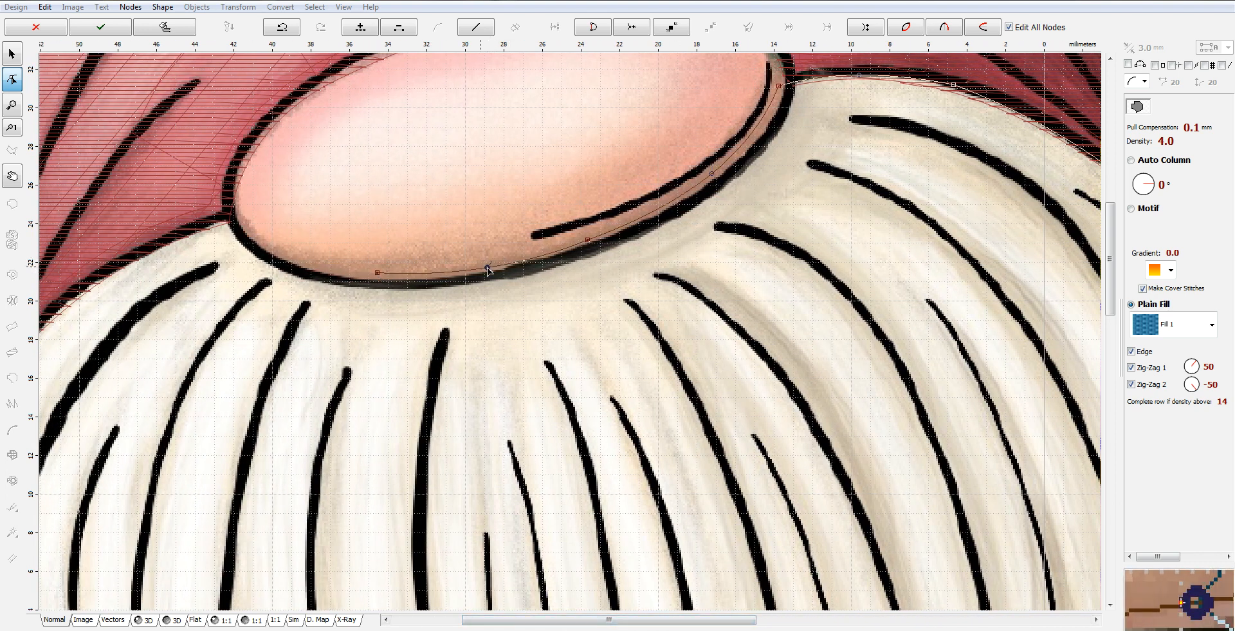
left_click(233, 213)
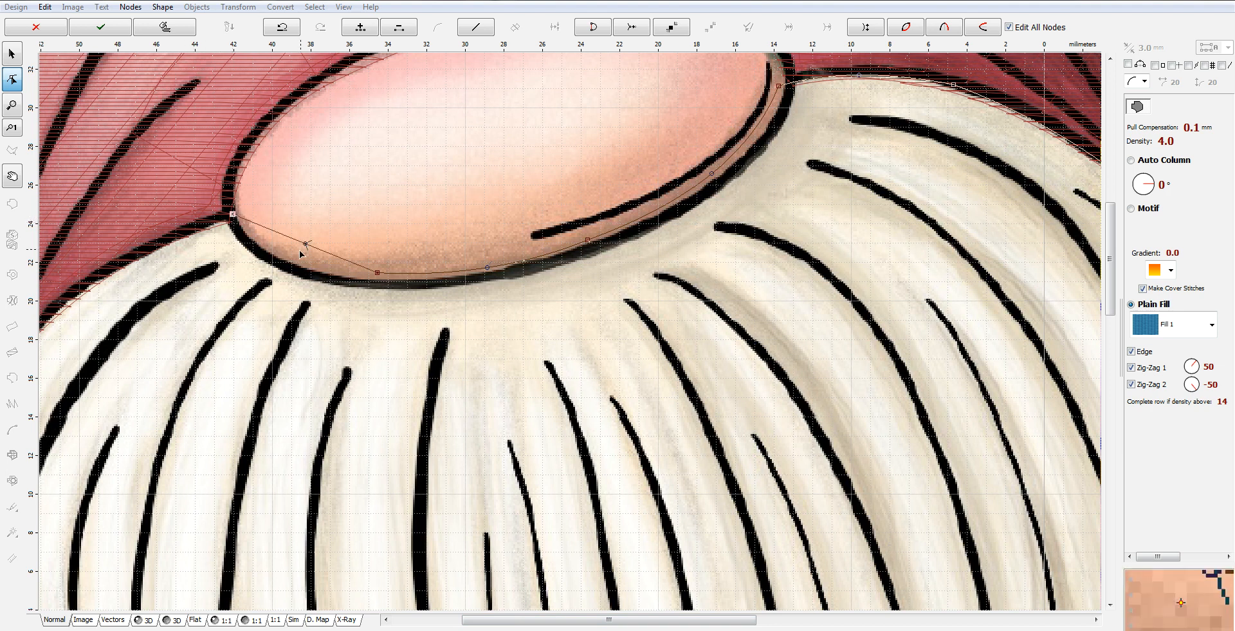
left_click_drag(306, 244, 290, 264)
Extend the beard outline from the nose's left corner along the hat's edge to the hat's lower left corner, curving the segments.
left_click(56, 303)
left_click(150, 260)
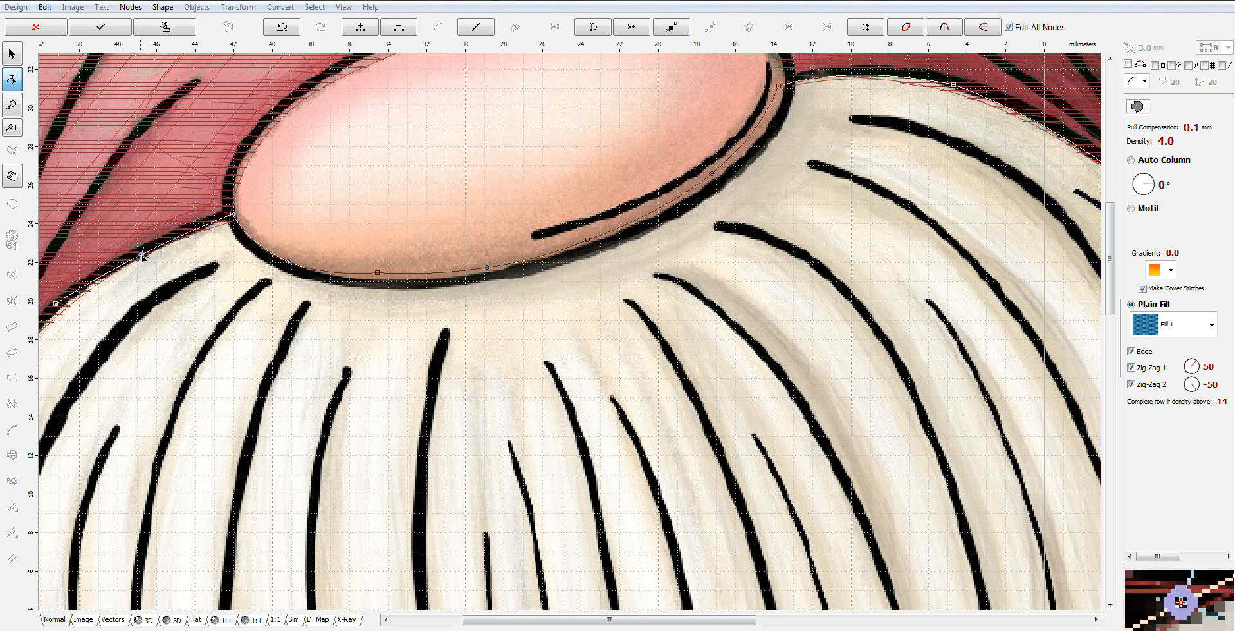
scroll(180, 274, "down", 1)
scroll(181, 273, "down", 1)
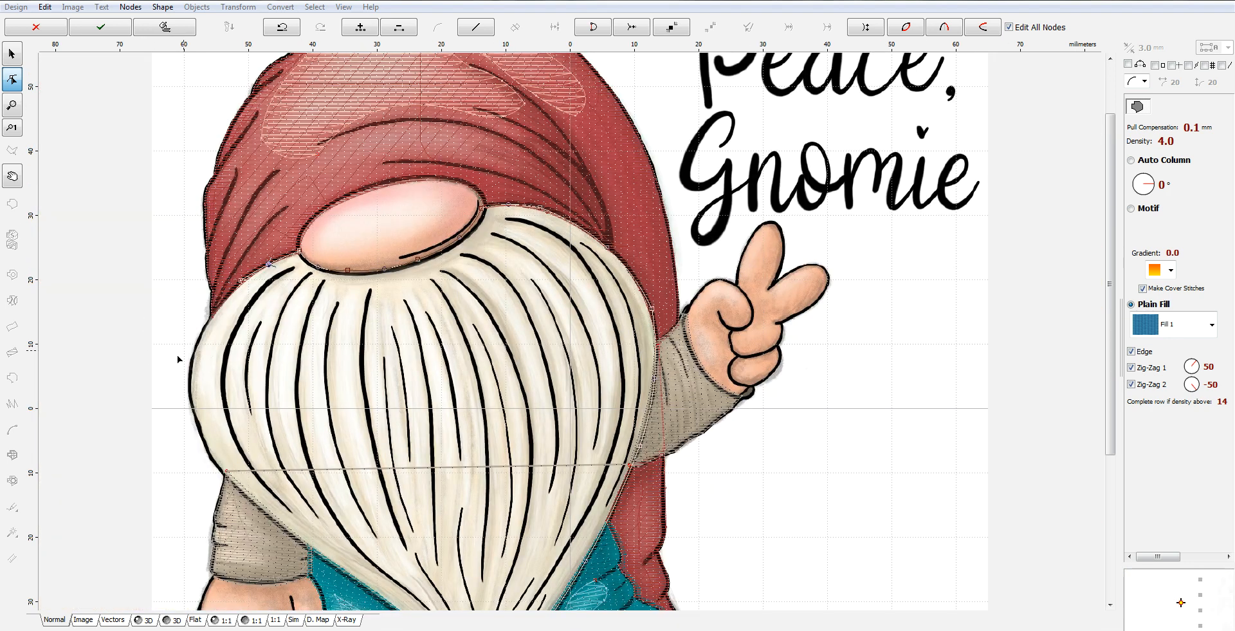
left_click(211, 316)
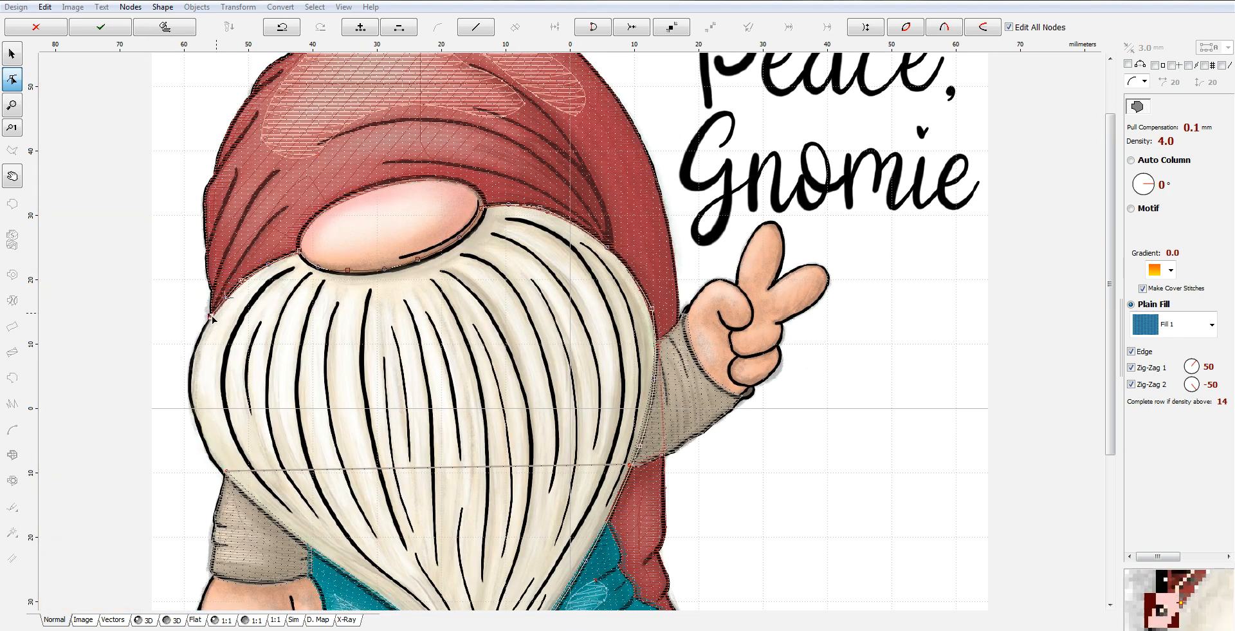
scroll(154, 299, "up", 1)
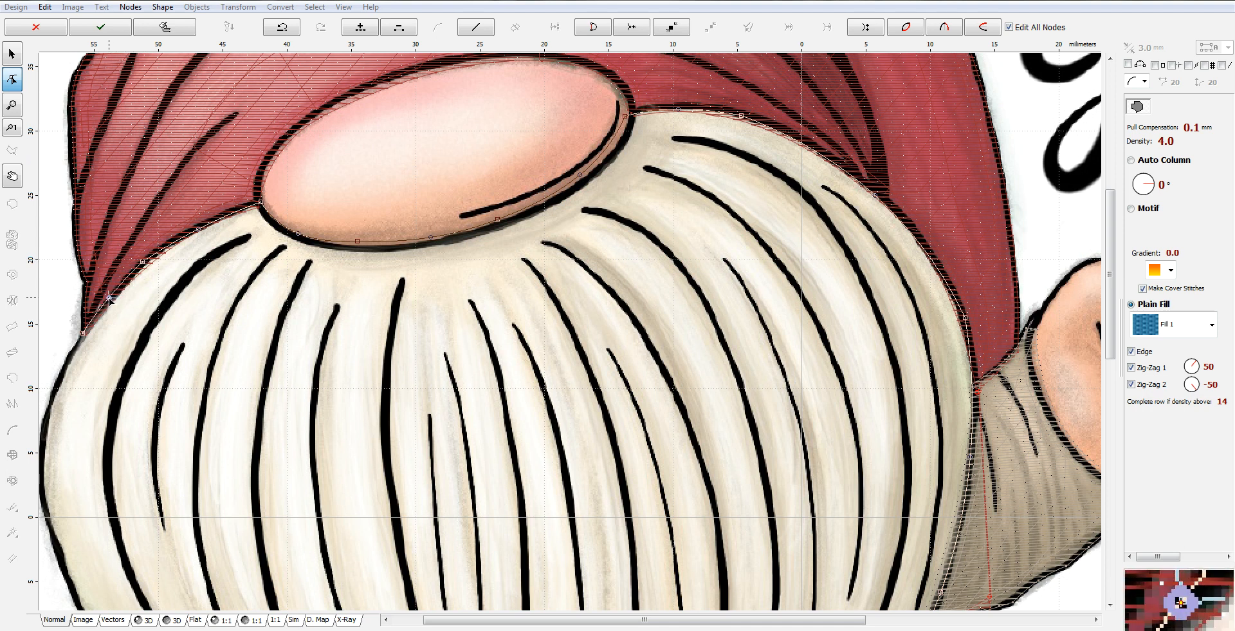
Extend the beard outline down its left edge from the hat's lower corner past the sleeve's top, curving the segments along the contour.
left_click(47, 513)
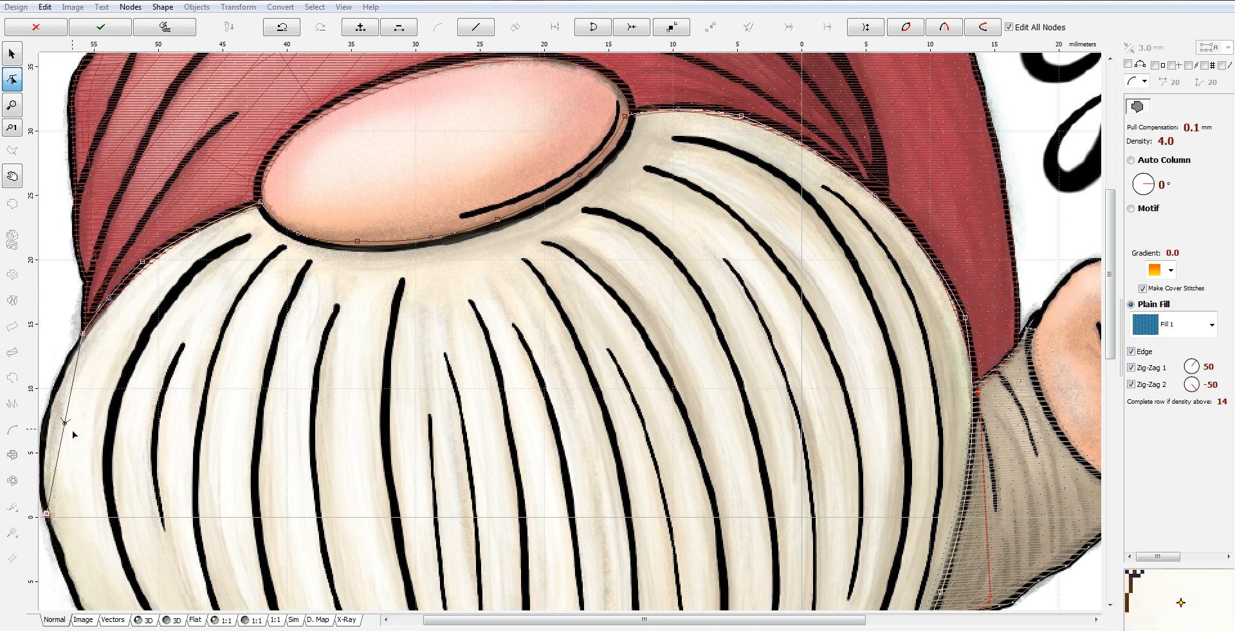
left_click_drag(65, 421, 118, 429)
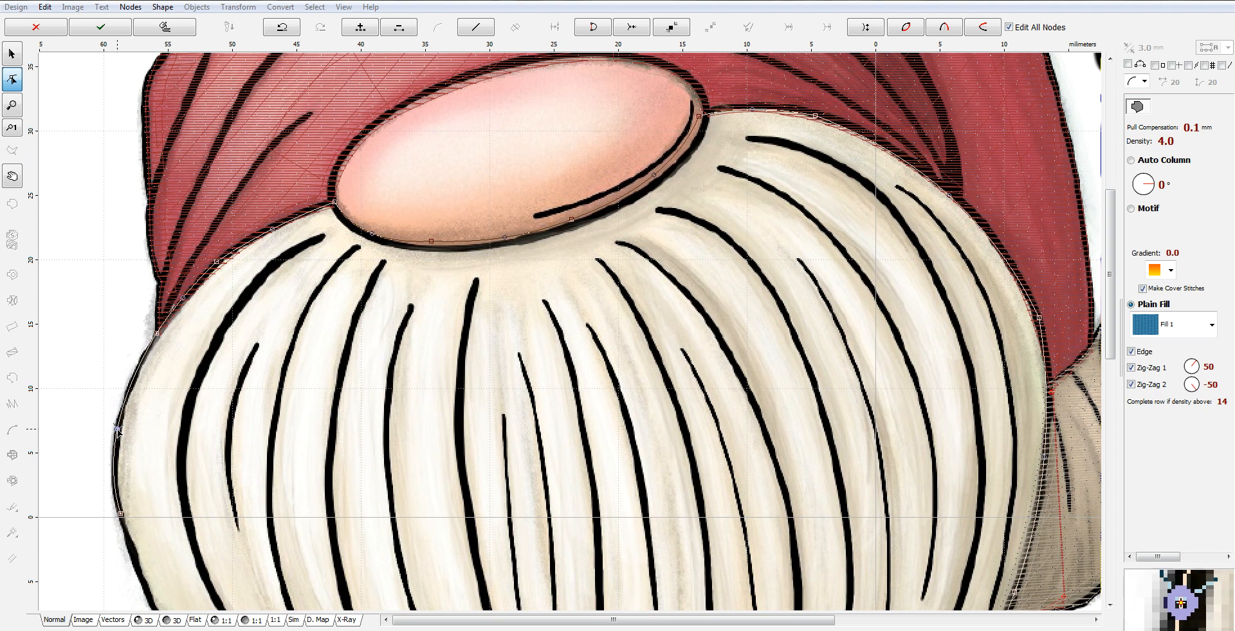
scroll(150, 574, "down", 1)
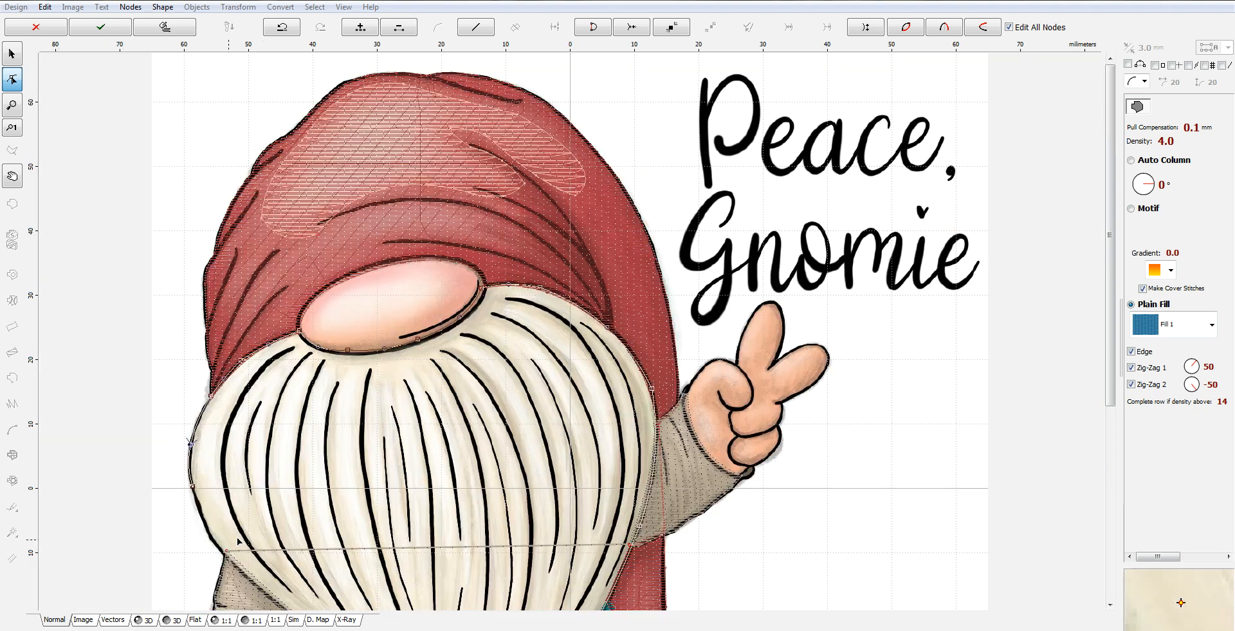
left_click(245, 576)
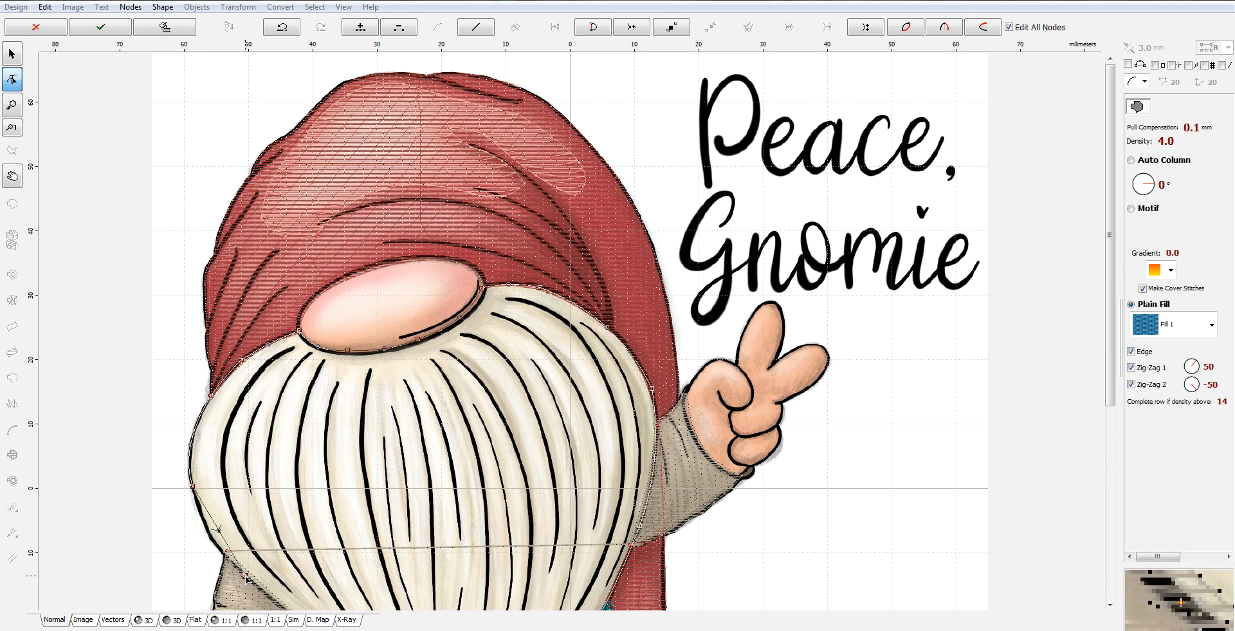
left_click_drag(220, 529, 209, 532)
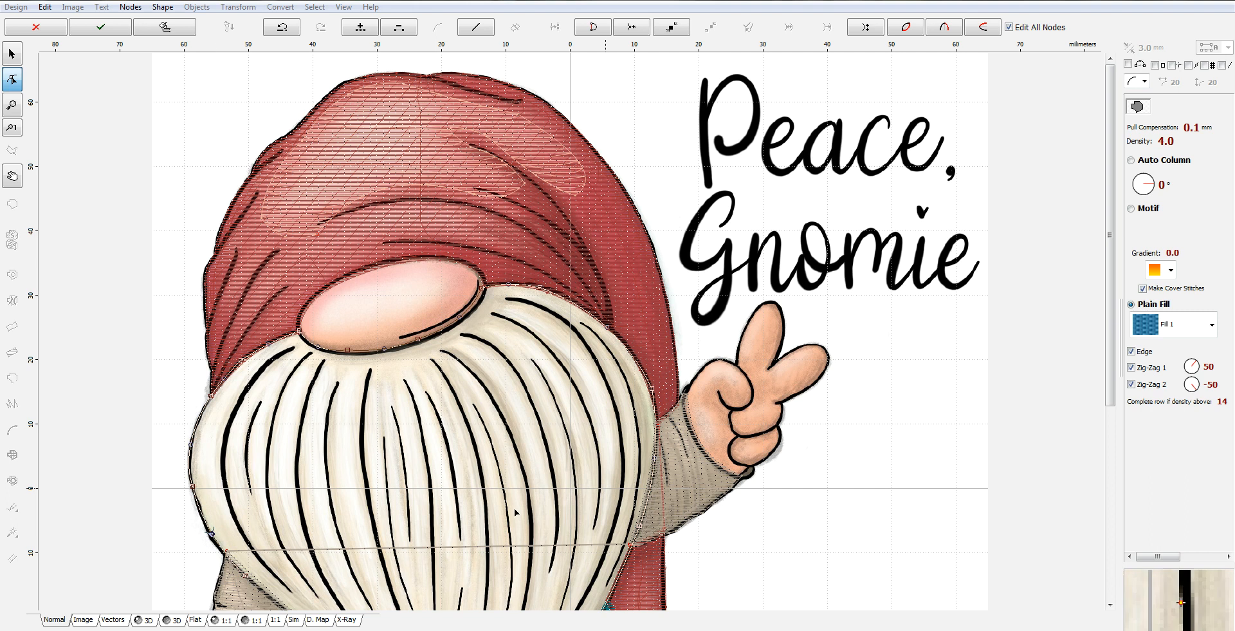
Continue the beard outline along its lower left edge past the sleeve and pants, ending at the starting node on the beard's tip.
left_click_drag(1112, 324, 1116, 465)
left_click(334, 419)
left_click(293, 390)
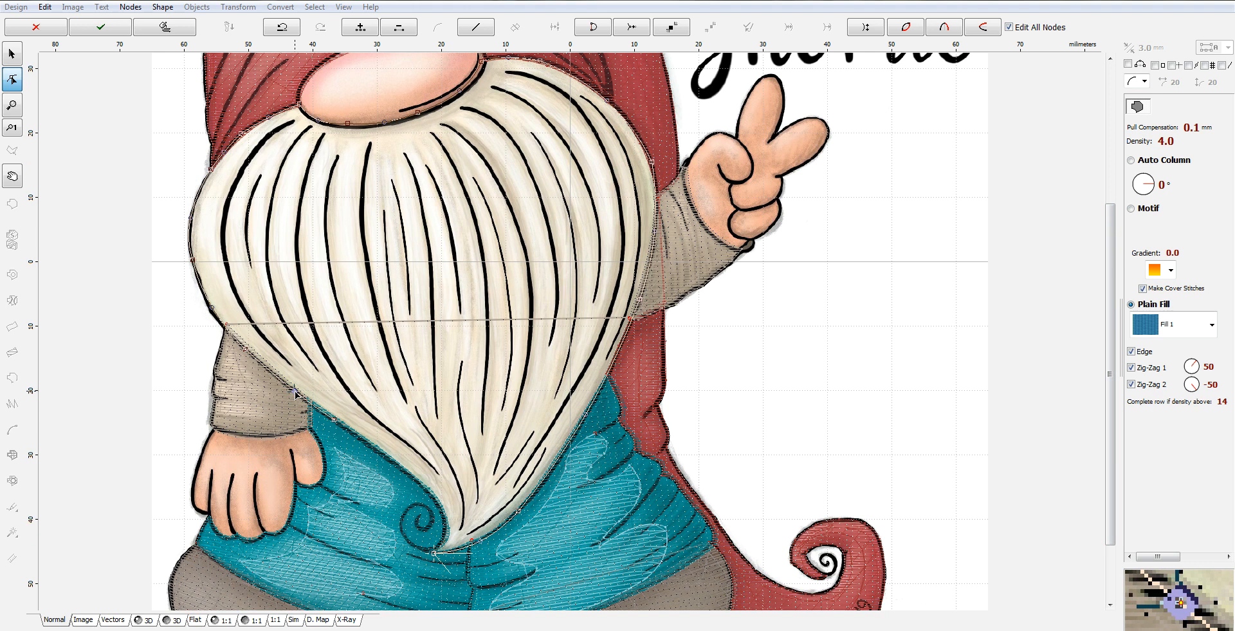
left_click(420, 483)
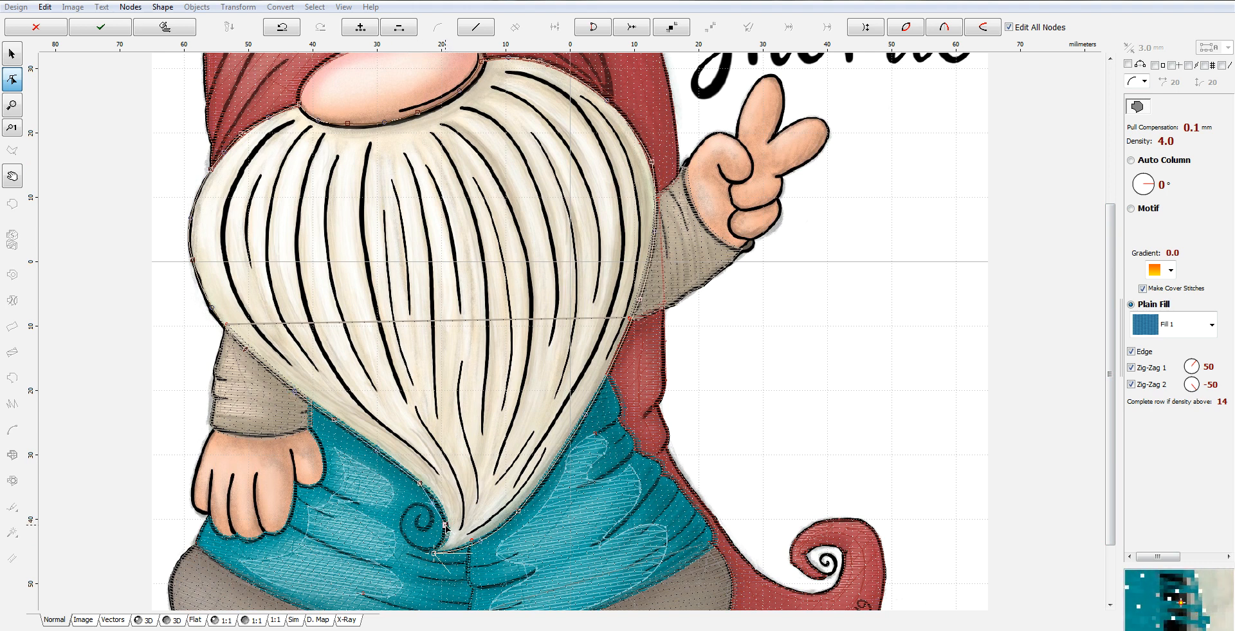
left_click(435, 552)
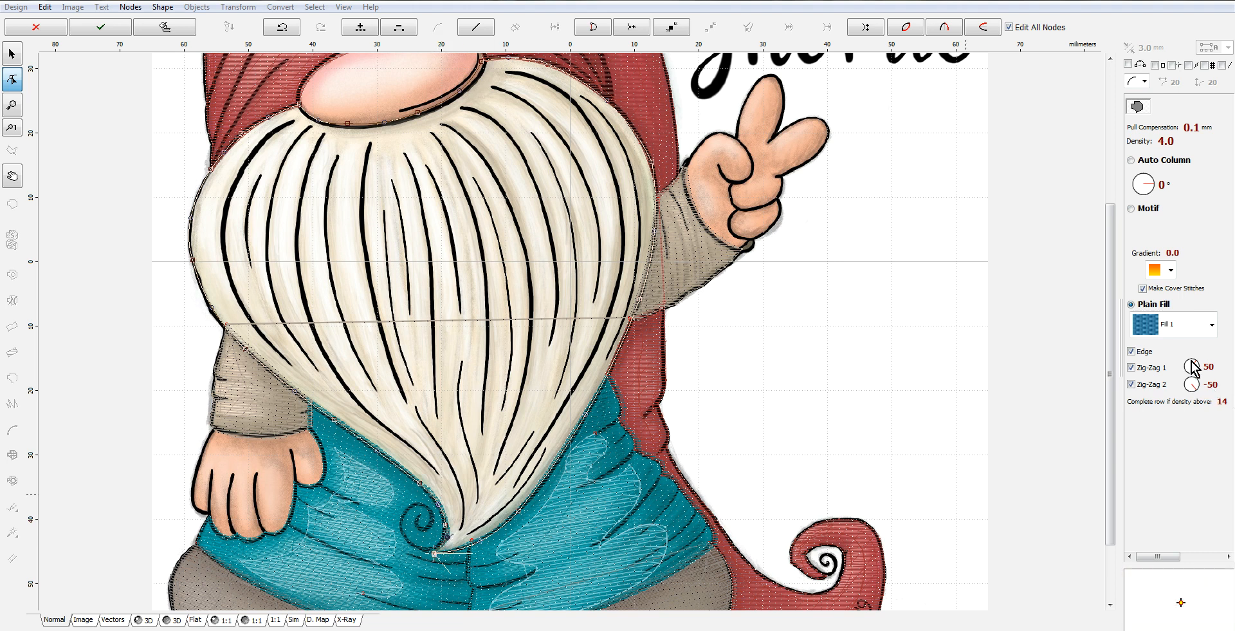
Disable the beard fill's Zig-Zag 2 underlay and set the Zig-Zag 1 distance to 2.0 mm.
left_click(1144, 382)
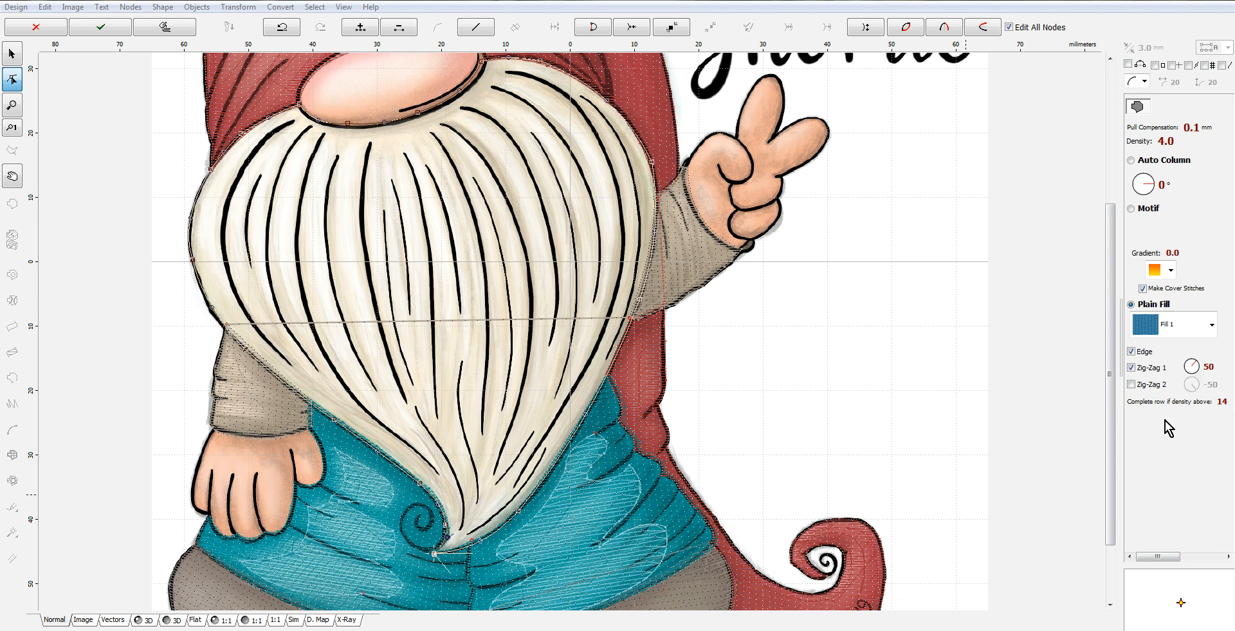
left_click(1197, 556)
left_click(1144, 370)
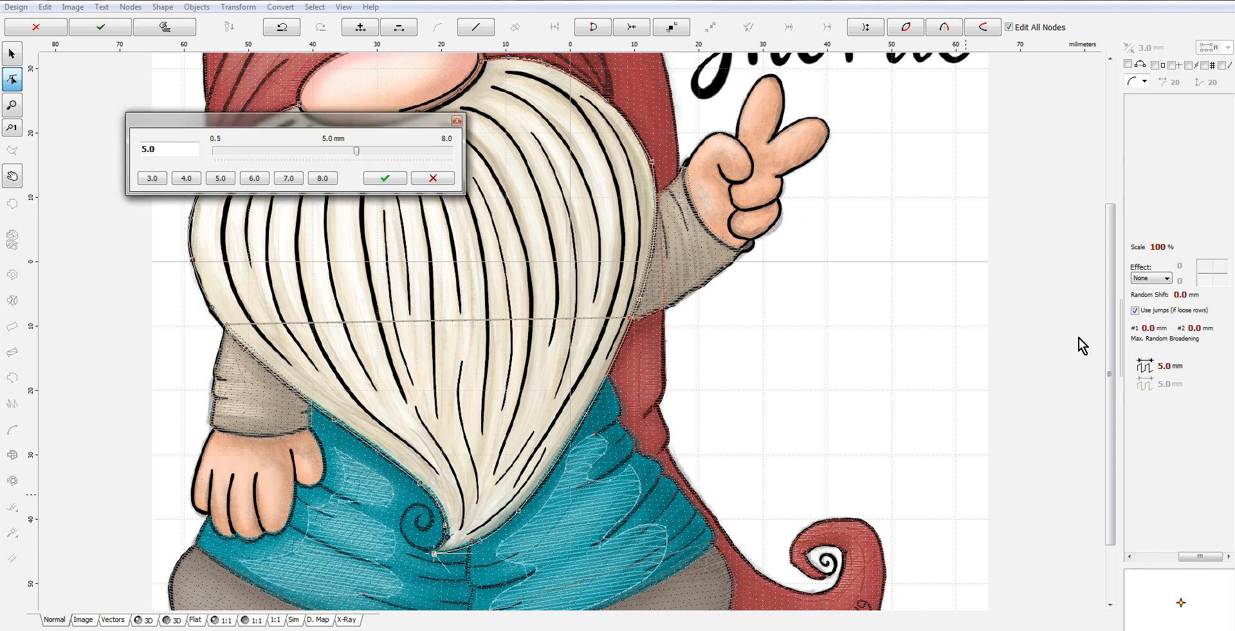
left_click(144, 146)
key("BackSpace")
type("2")
left_click(389, 178)
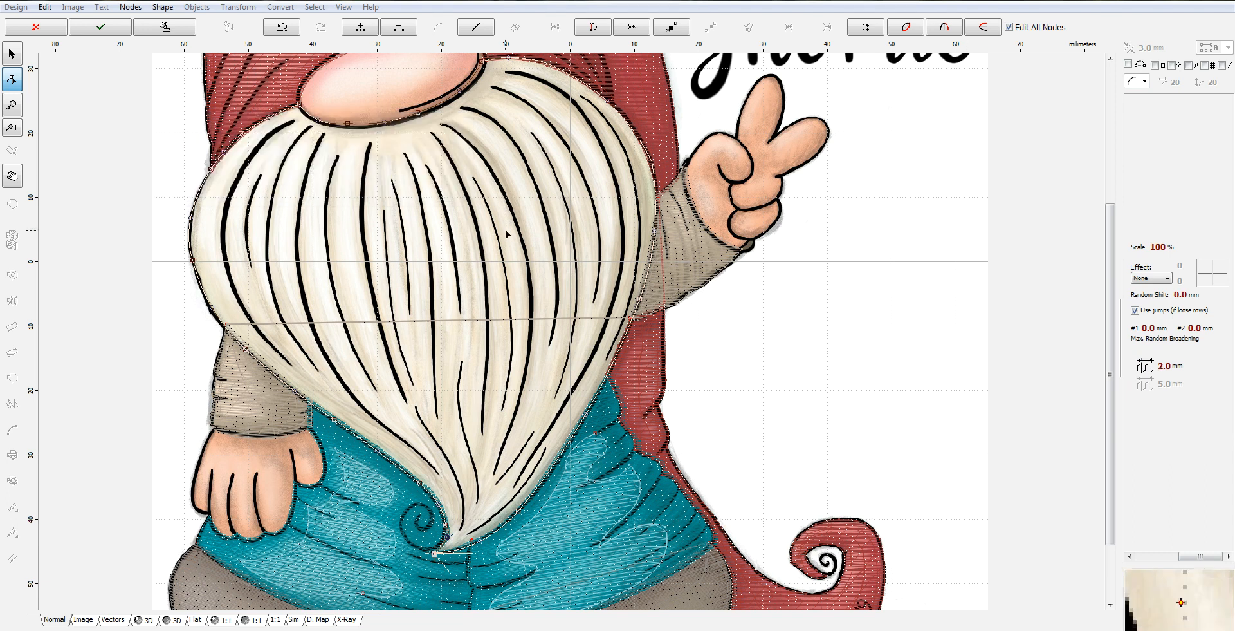
Generate the beard's stitches and pick its fill color from the beard in the background image.
right_click(518, 242)
left_click(598, 275)
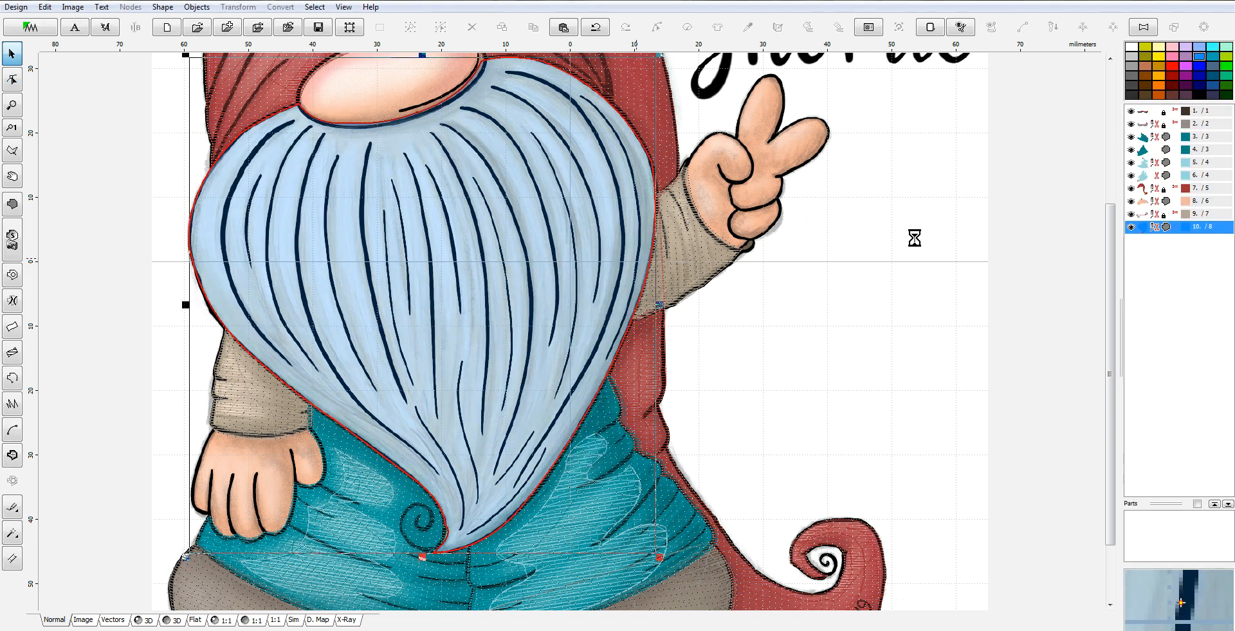
right_click(1148, 229)
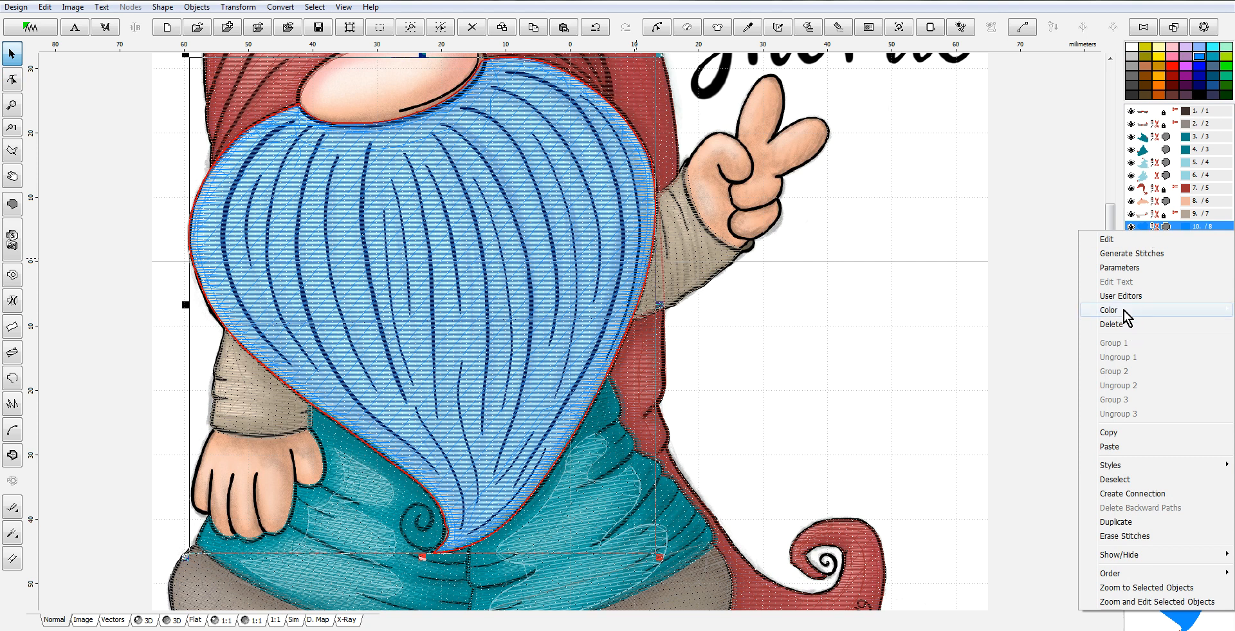
mouse_move(1124, 315)
left_click(1000, 325)
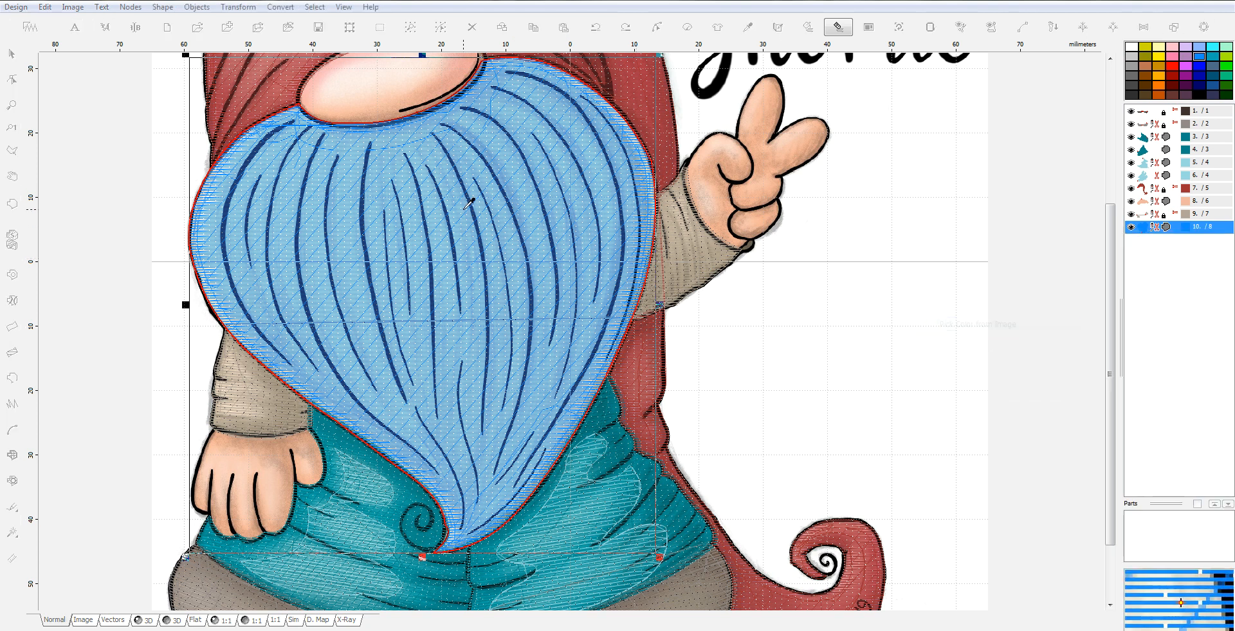
left_click(468, 254)
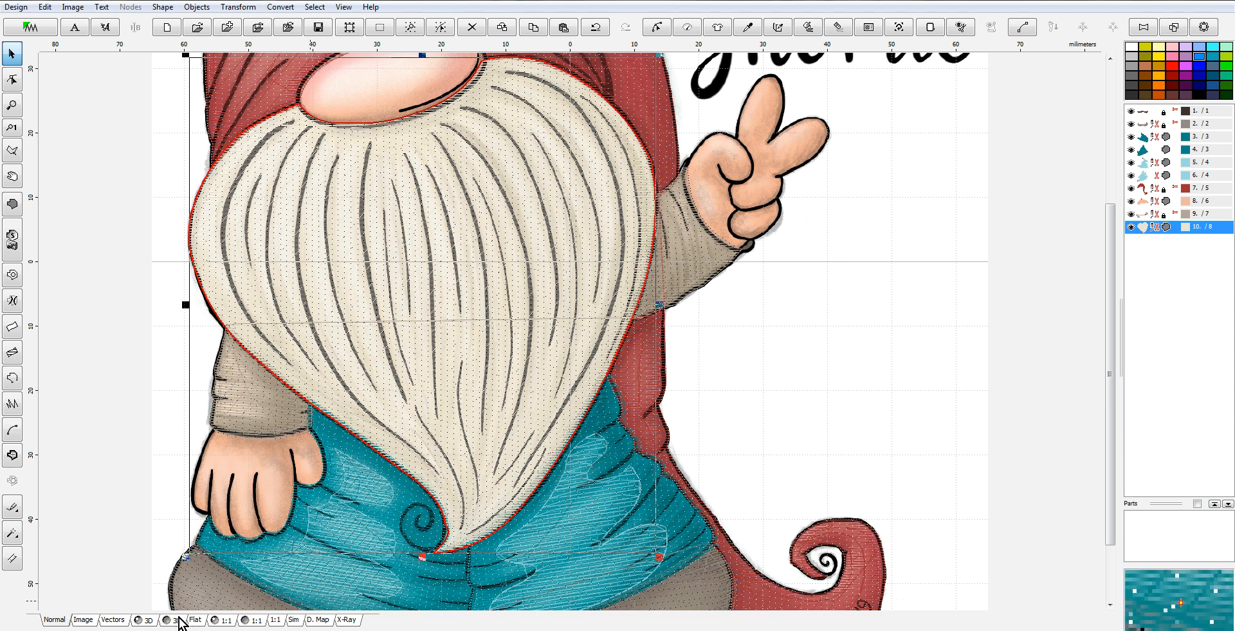
Check the beard in the 3D view and assign it thread 2117 Whisper White from the Marathon Polyester catalog.
left_click(148, 620)
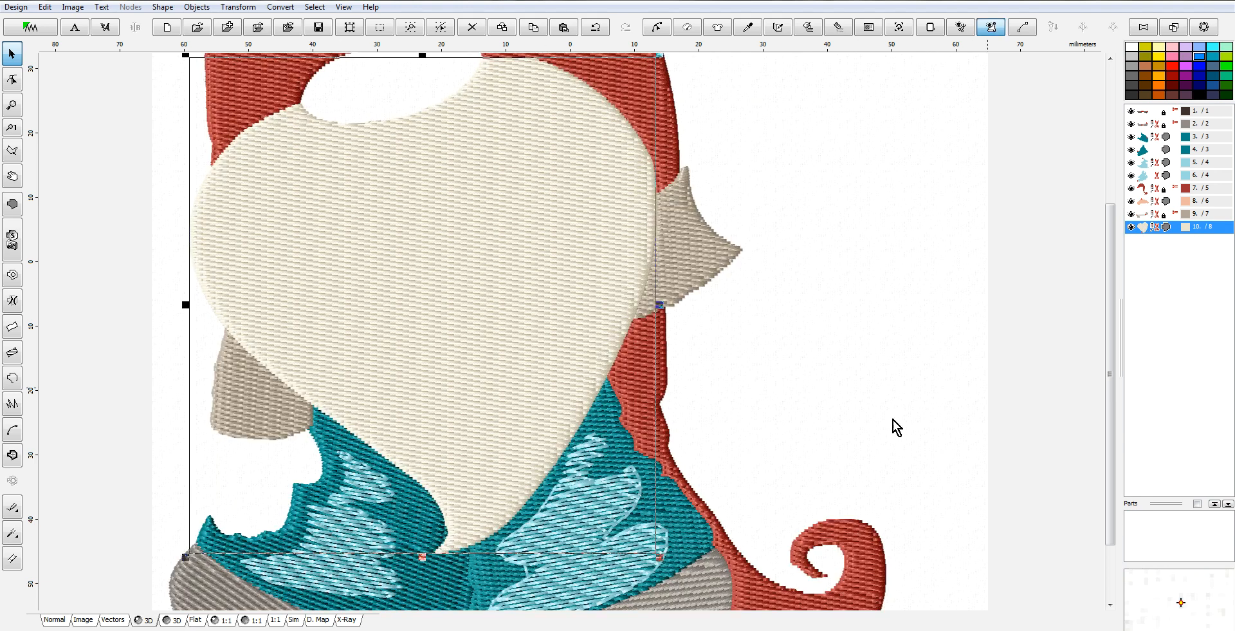
right_click(1152, 229)
mouse_move(1132, 311)
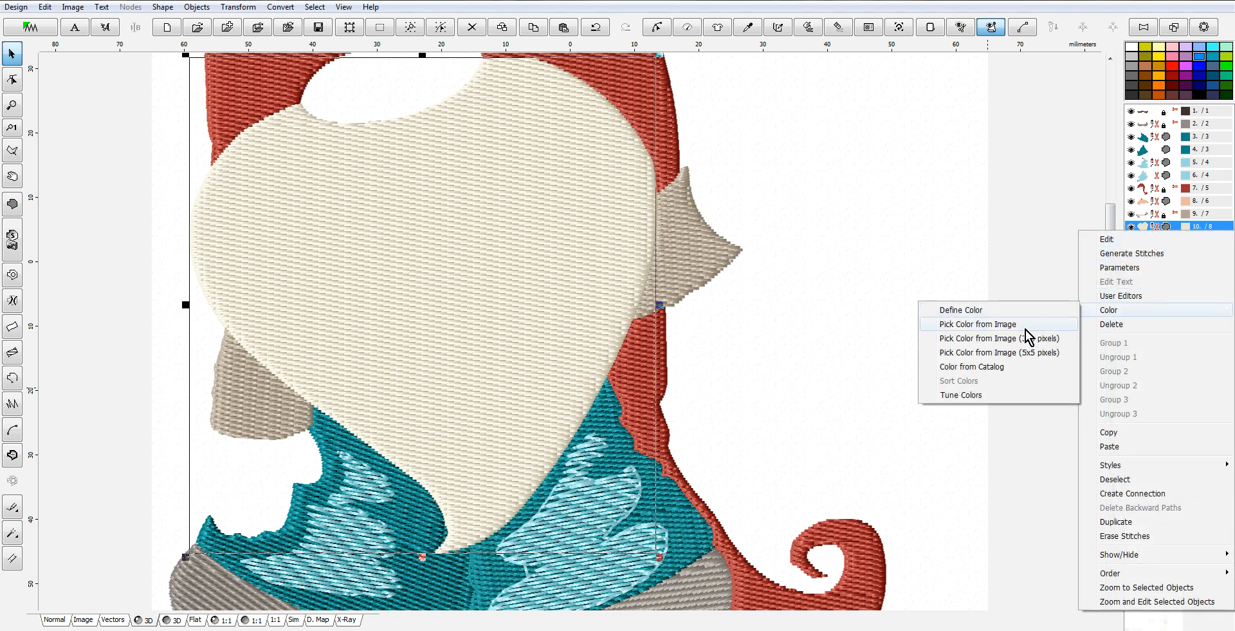
left_click(1021, 366)
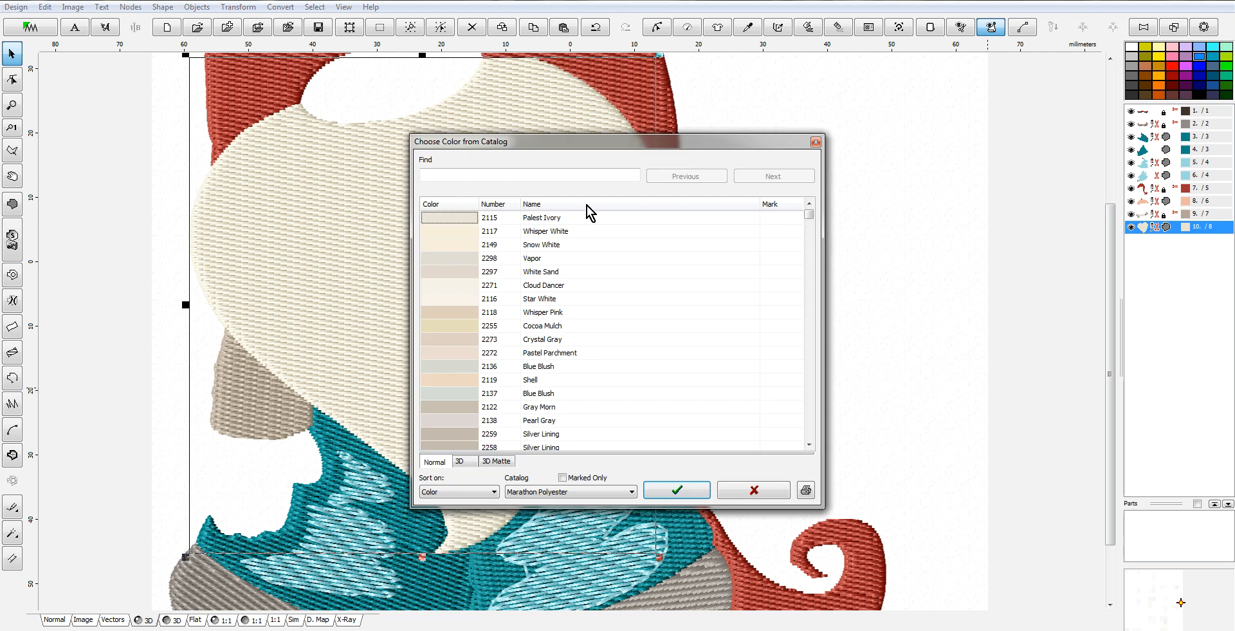
left_click(468, 230)
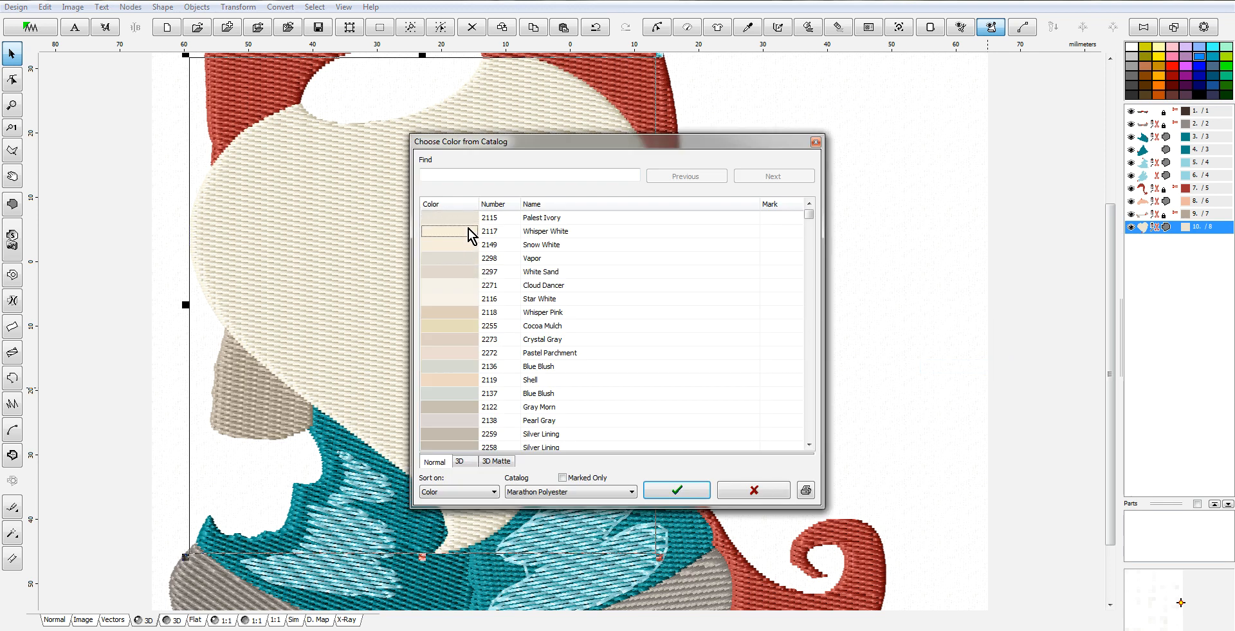
left_click(677, 490)
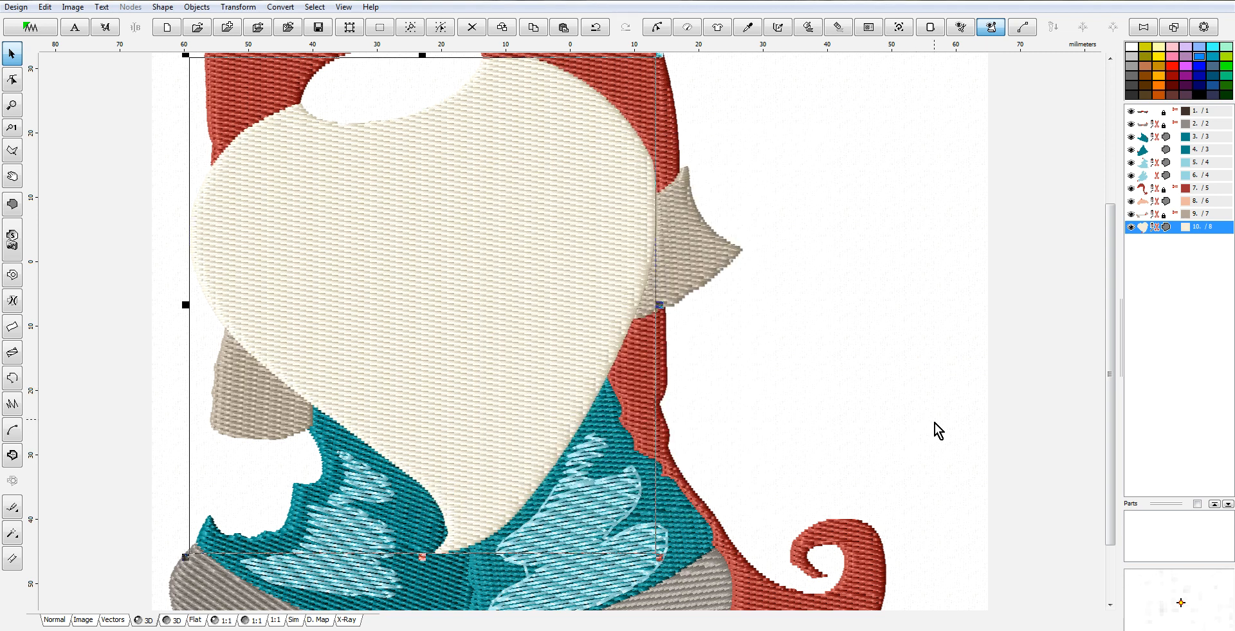
Start a fill outline for the lowered hand at the cuff's outer corner, curving segments down the outer edge and around the first fingertip.
left_click(77, 620)
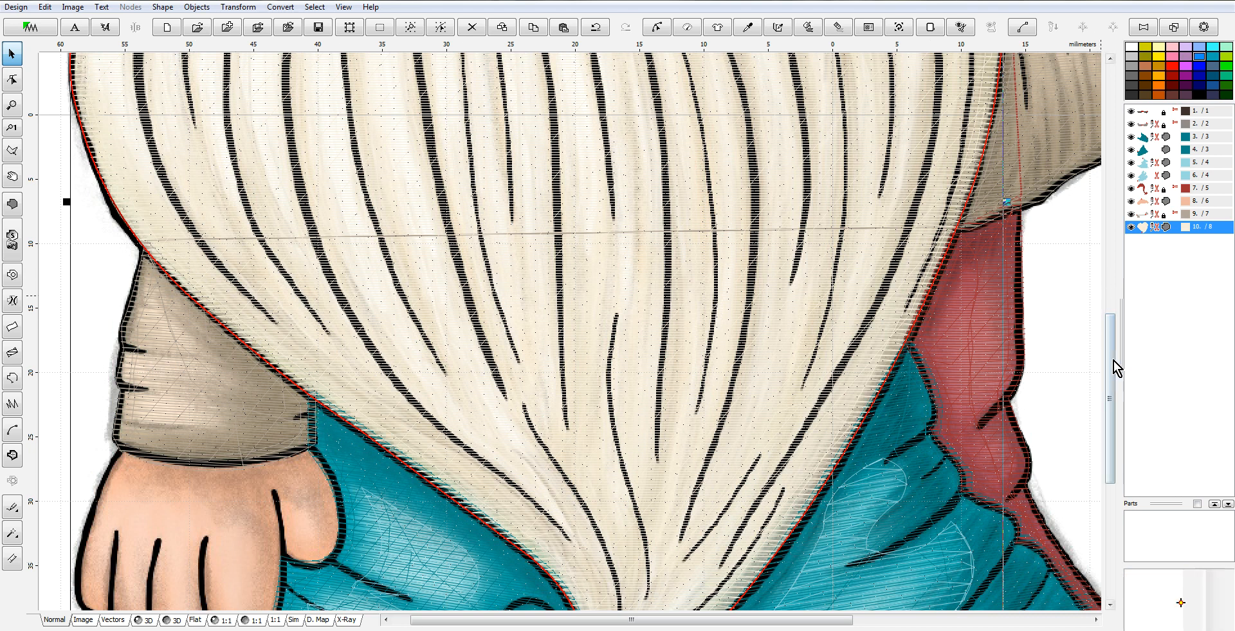
left_click_drag(1115, 365, 1117, 412)
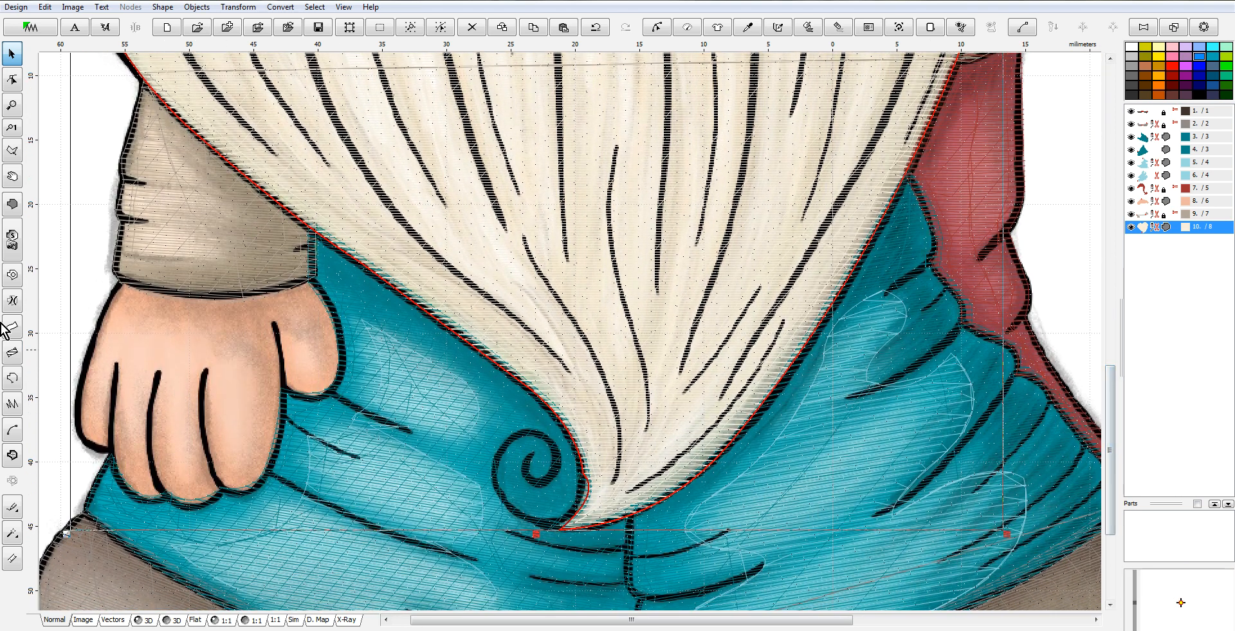
double_click(117, 276)
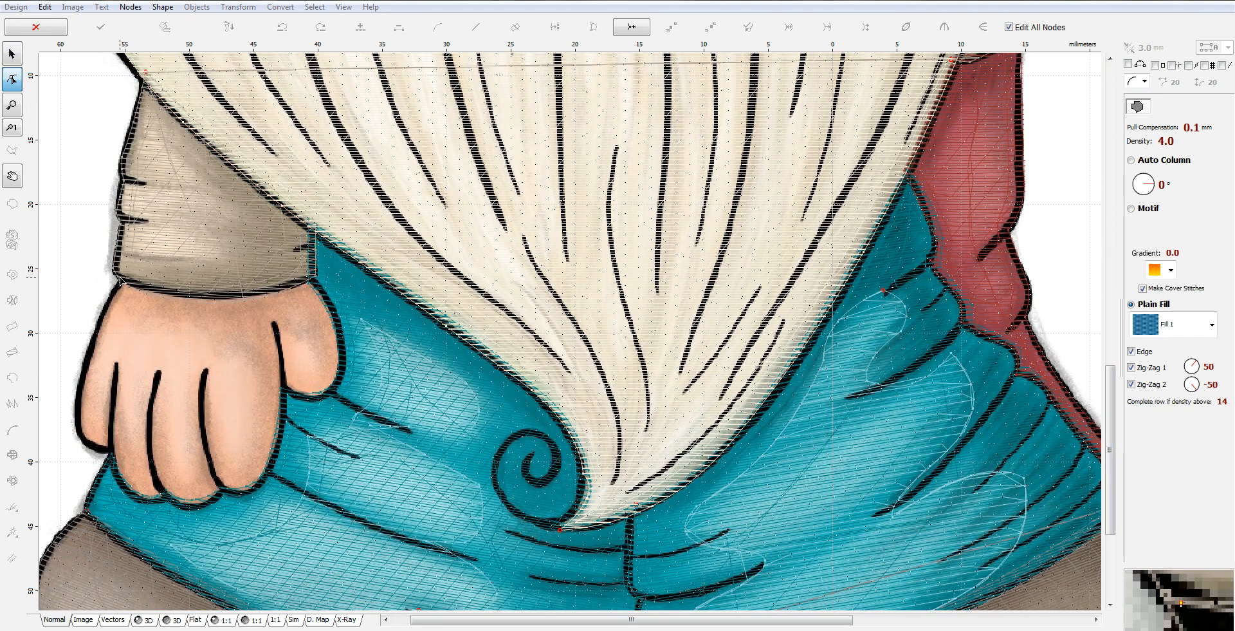
left_click(123, 280)
left_click(78, 396, "shift")
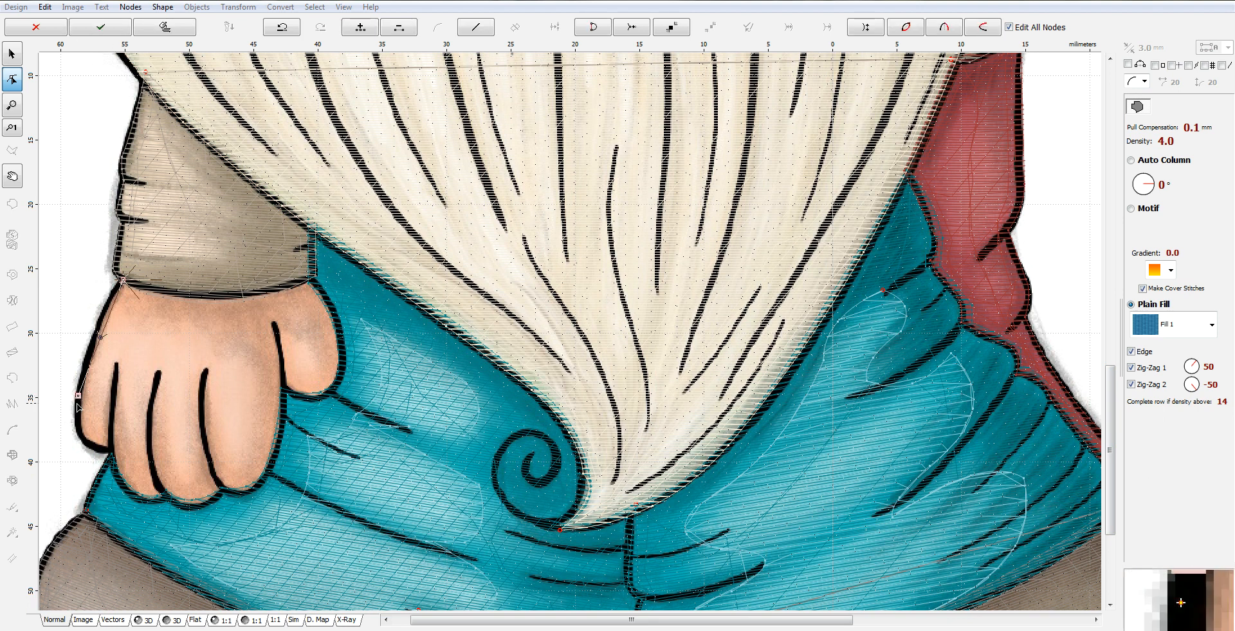
left_click(100, 332)
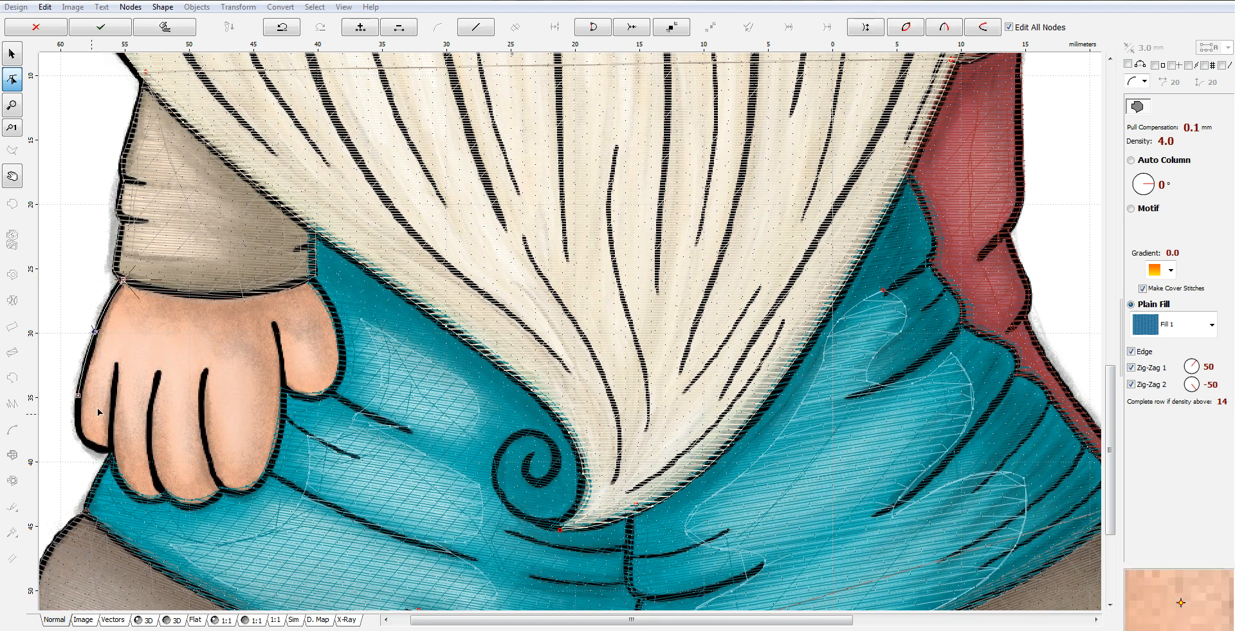
left_click(113, 449)
left_click_drag(95, 423, 82, 439)
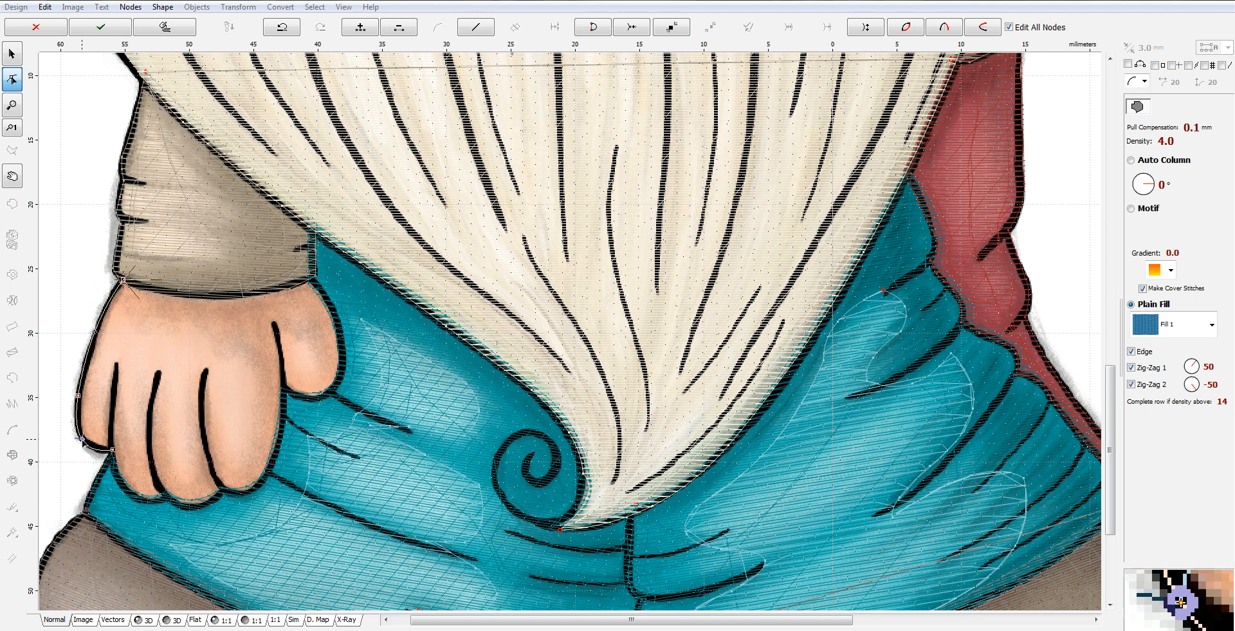
Continue the lowered hand's outline around the remaining fingertips, placing nodes between the fingers and curving each segment to the contour.
left_click(169, 500)
left_click_drag(133, 475, 128, 496)
left_click(223, 492)
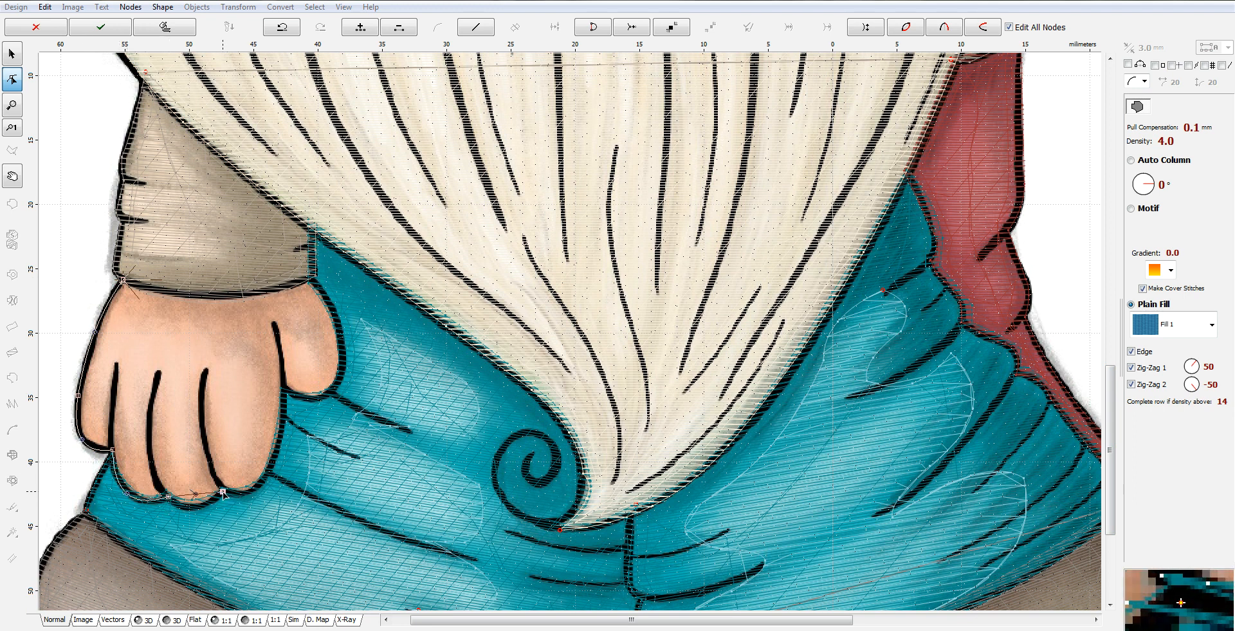
left_click_drag(195, 496, 196, 507)
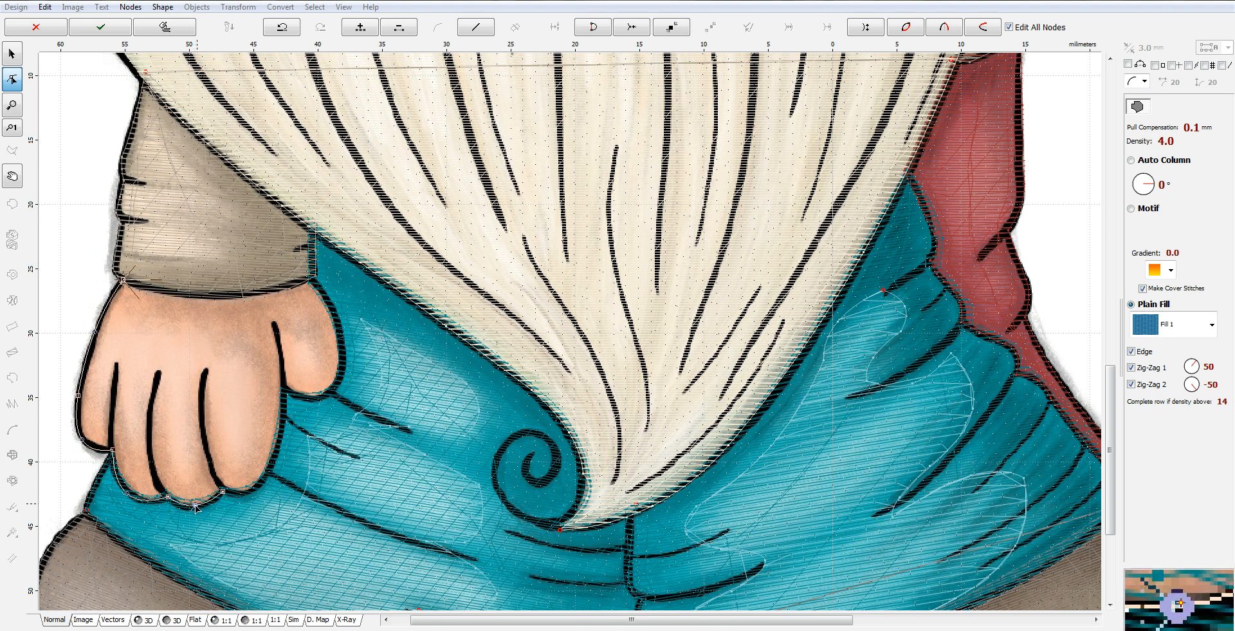
left_click(266, 474)
left_click_drag(247, 483, 250, 494)
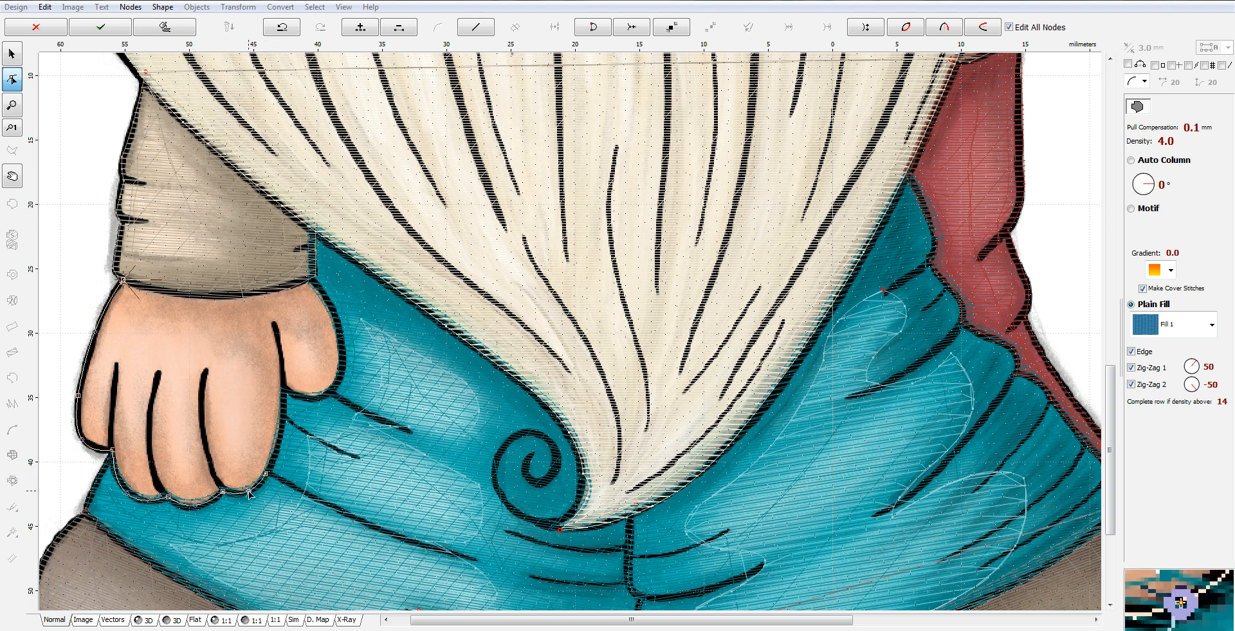
Extend the hand outline up the last finger's side and around the thumb to the cuff's inner corner, curving the segments.
left_click(287, 387)
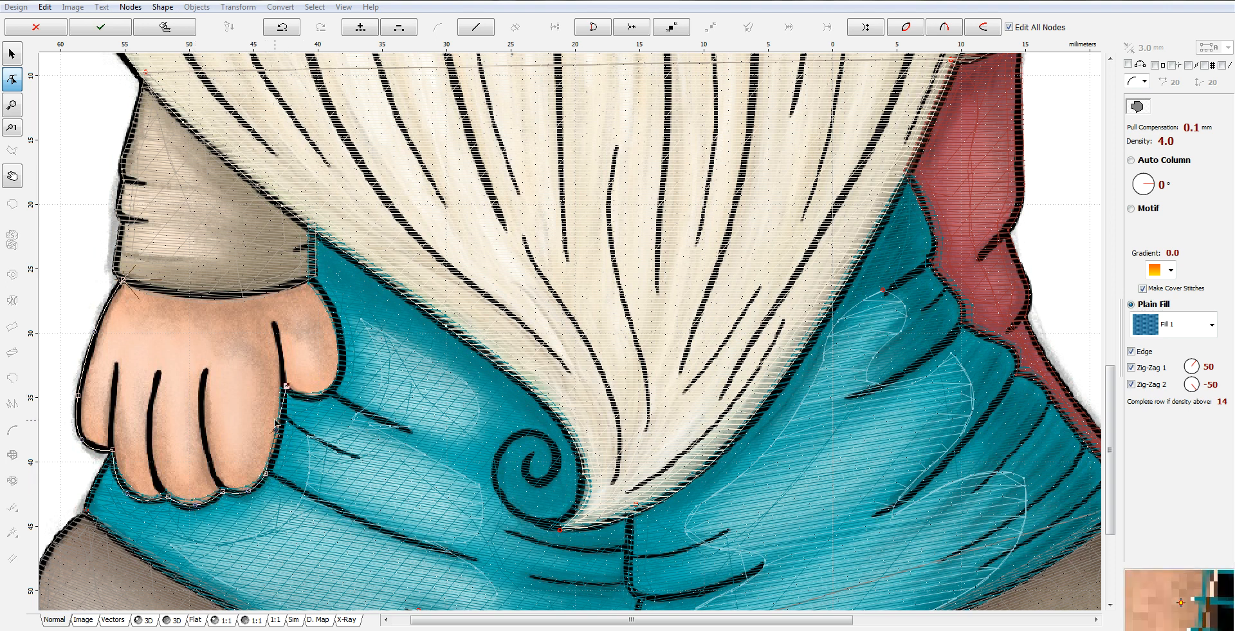
left_click_drag(278, 430, 281, 434)
left_click_drag(287, 387, 309, 399)
left_click(331, 390)
left_click(341, 331)
left_click_drag(336, 362, 343, 367)
left_click(309, 276)
left_click_drag(324, 303, 327, 297)
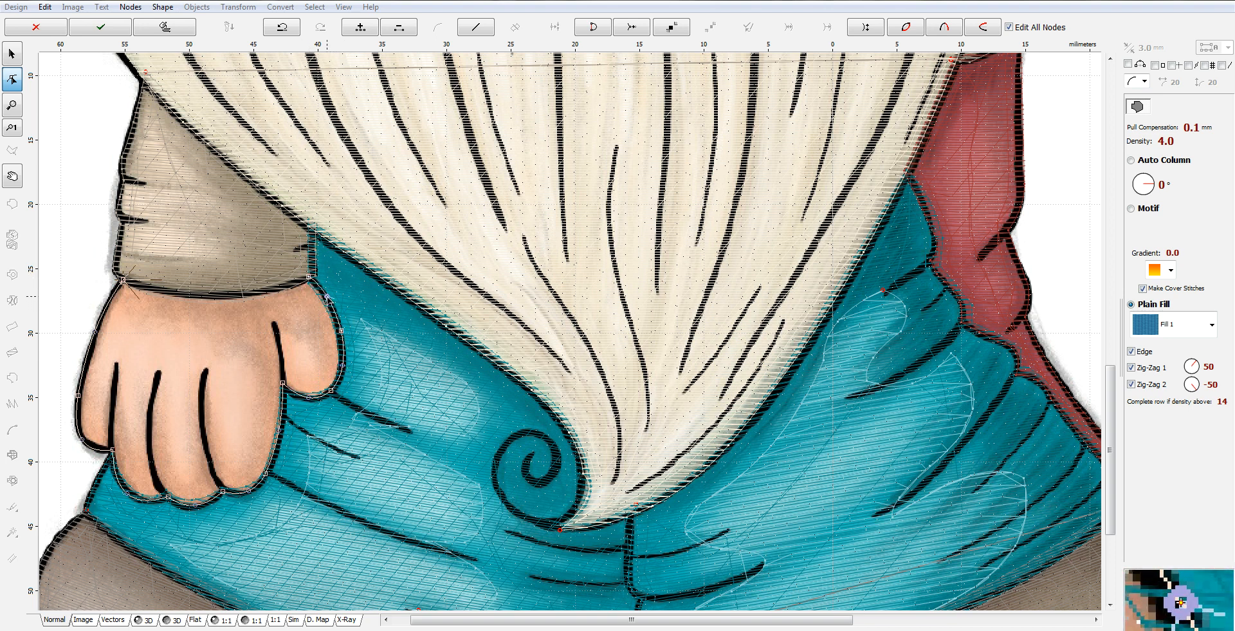
Complete the hand outline along the cuff's lower edge back to the starting node, curving the segments to follow the cuff.
left_click(192, 295)
left_click_drag(251, 289, 249, 295)
left_click(137, 284)
left_click_drag(137, 284, 122, 278)
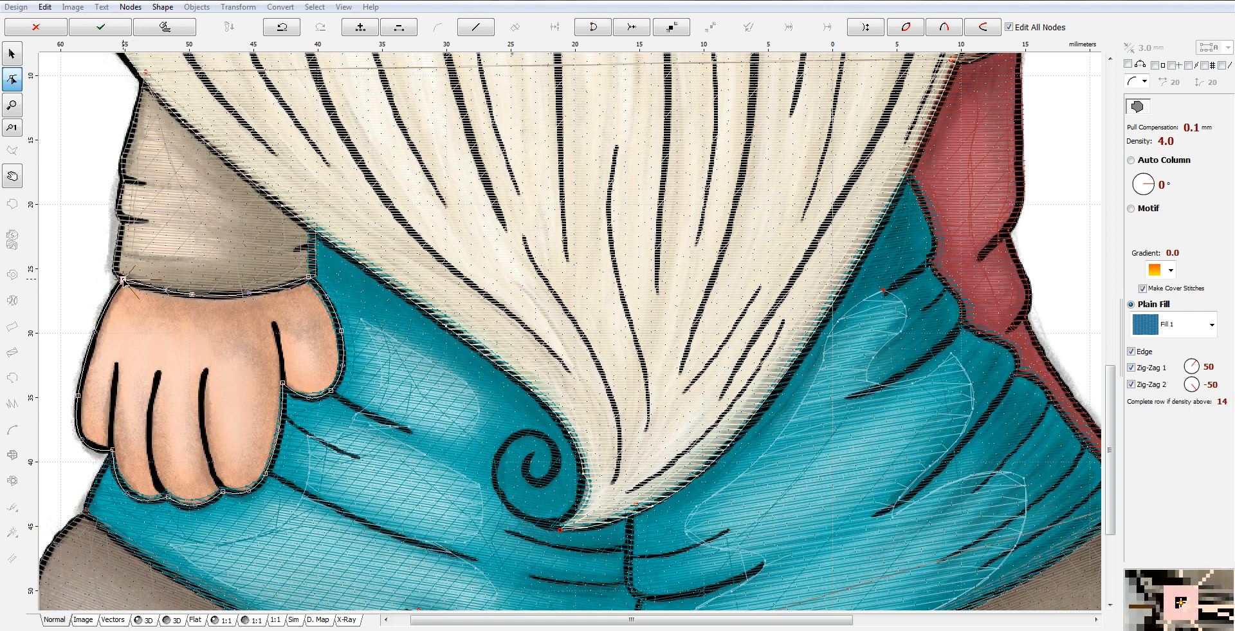
Turn off Zig-Zag 2 underlay, set the lowered hand's fill angle to -4°, and generate its stitches.
left_click(1142, 384)
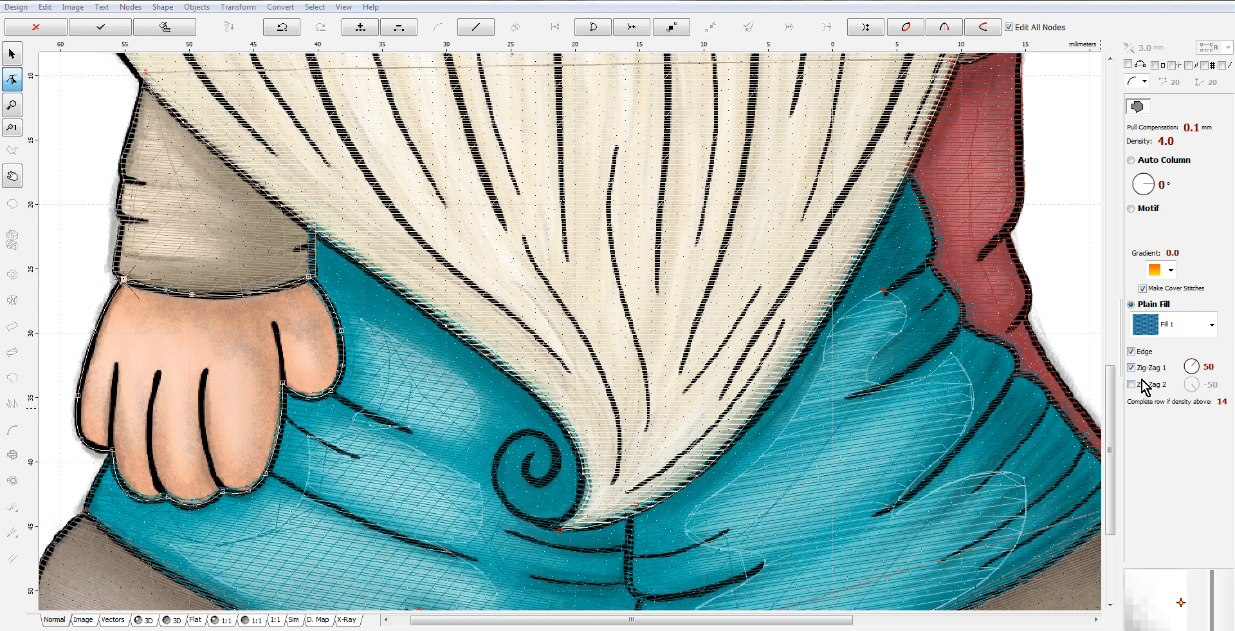
left_click(1153, 186)
scroll(1160, 184, "down", 2)
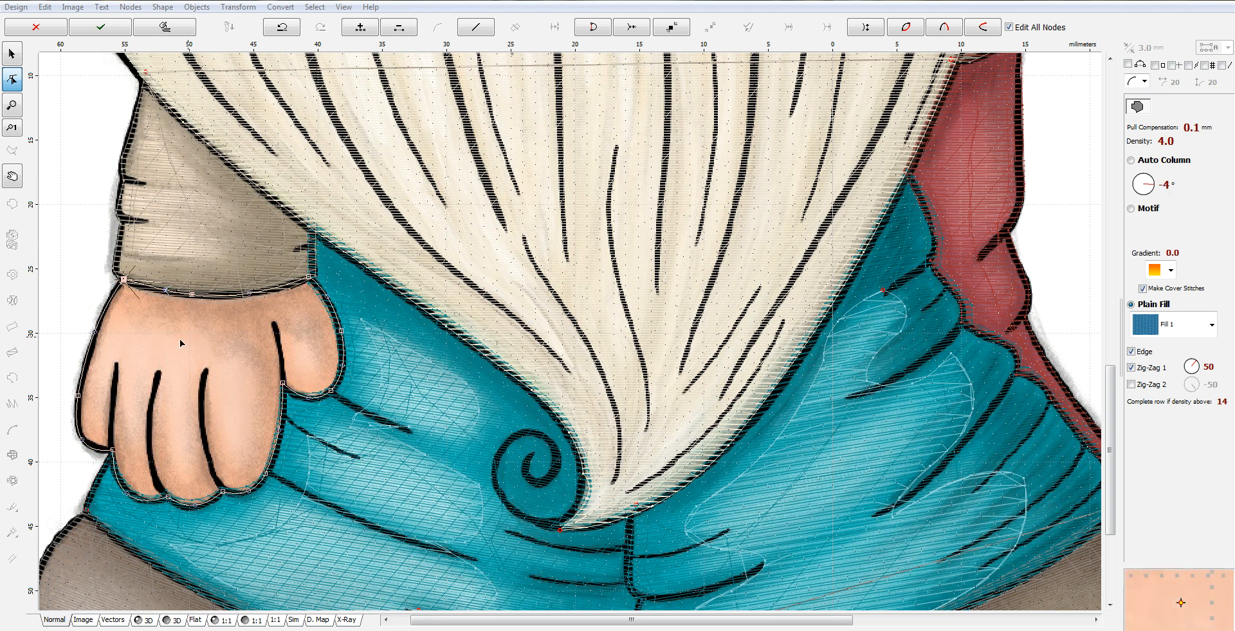
right_click(275, 344)
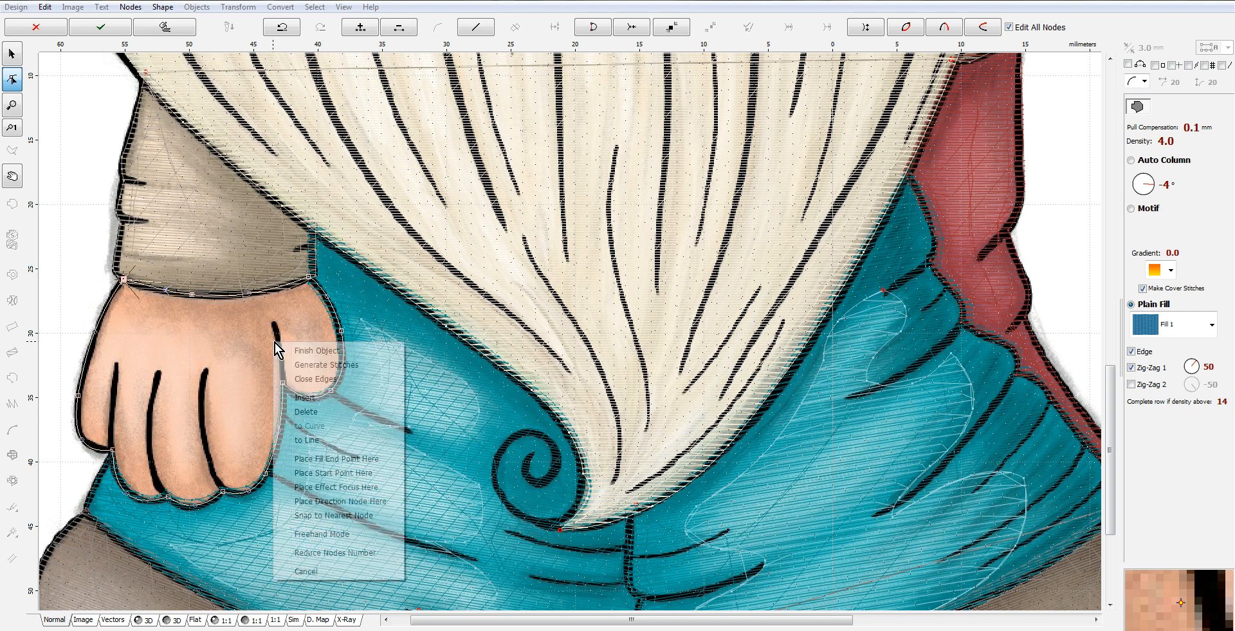
left_click(384, 365)
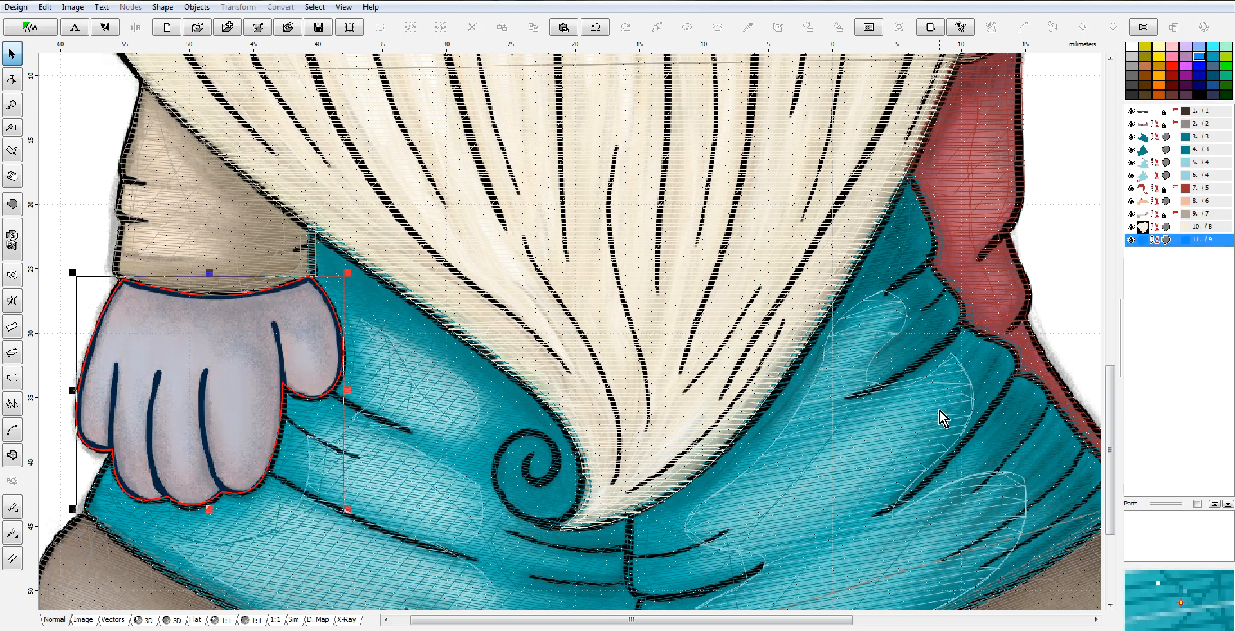
Color the lowered hand's fill with a skin tone picked from the image, matched to Peach 2173 in the Marathon Polyester catalog.
right_click(1147, 243)
mouse_move(1126, 322)
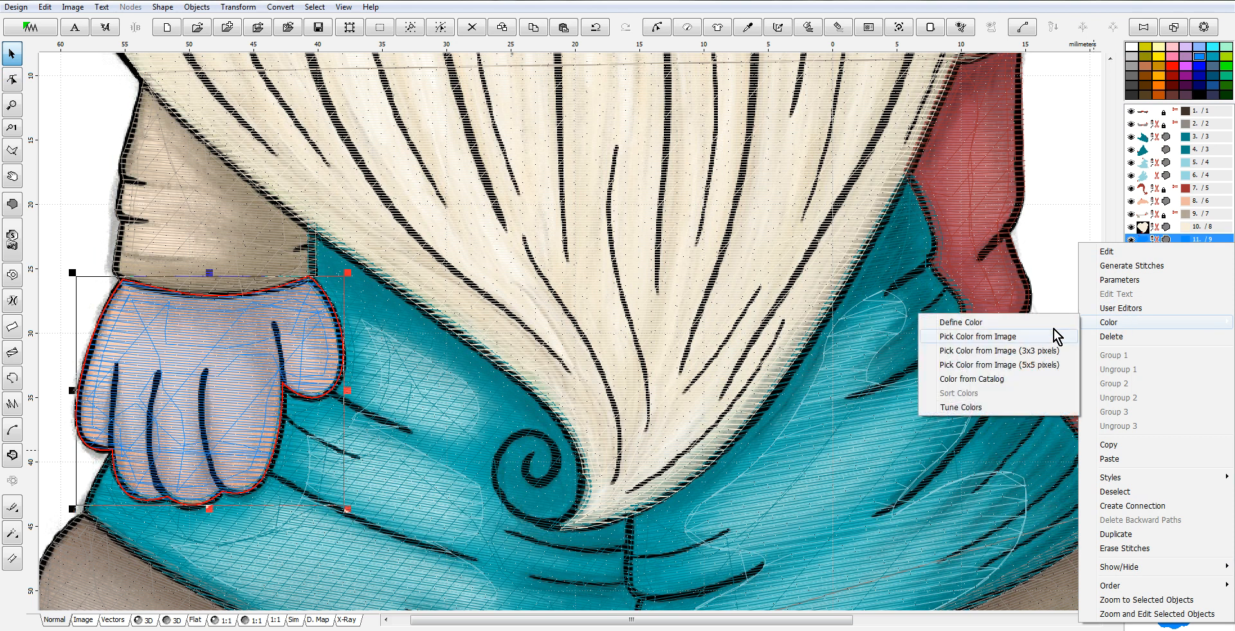
left_click(972, 336)
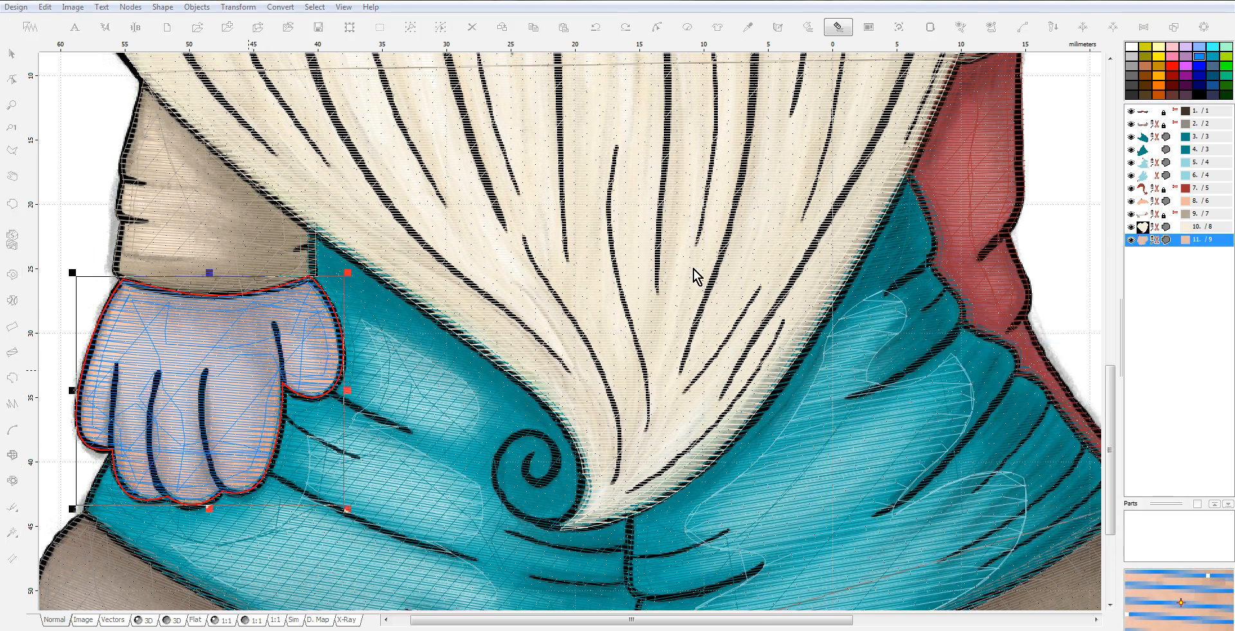
right_click(1144, 241)
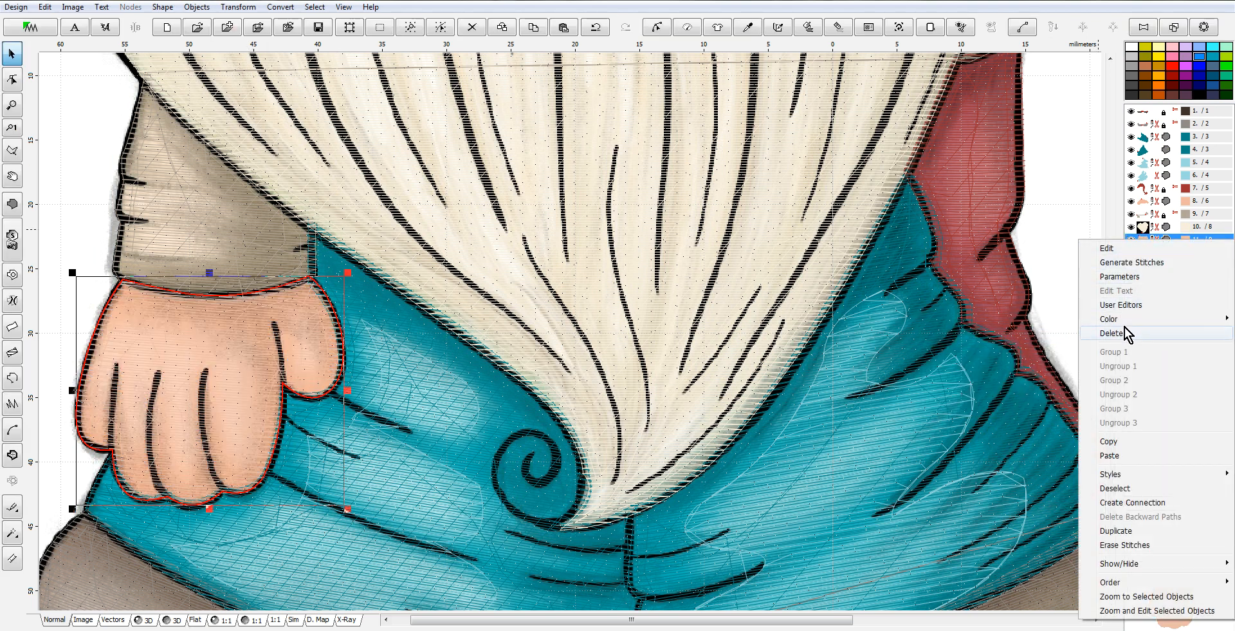
mouse_move(1120, 320)
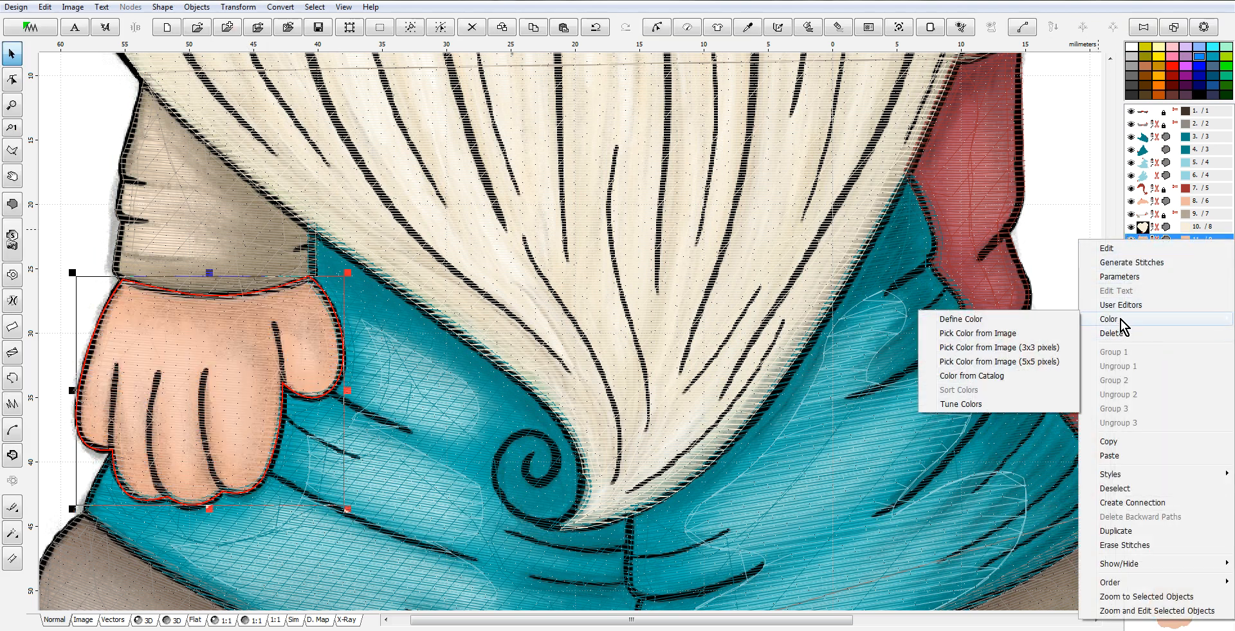
left_click(987, 378)
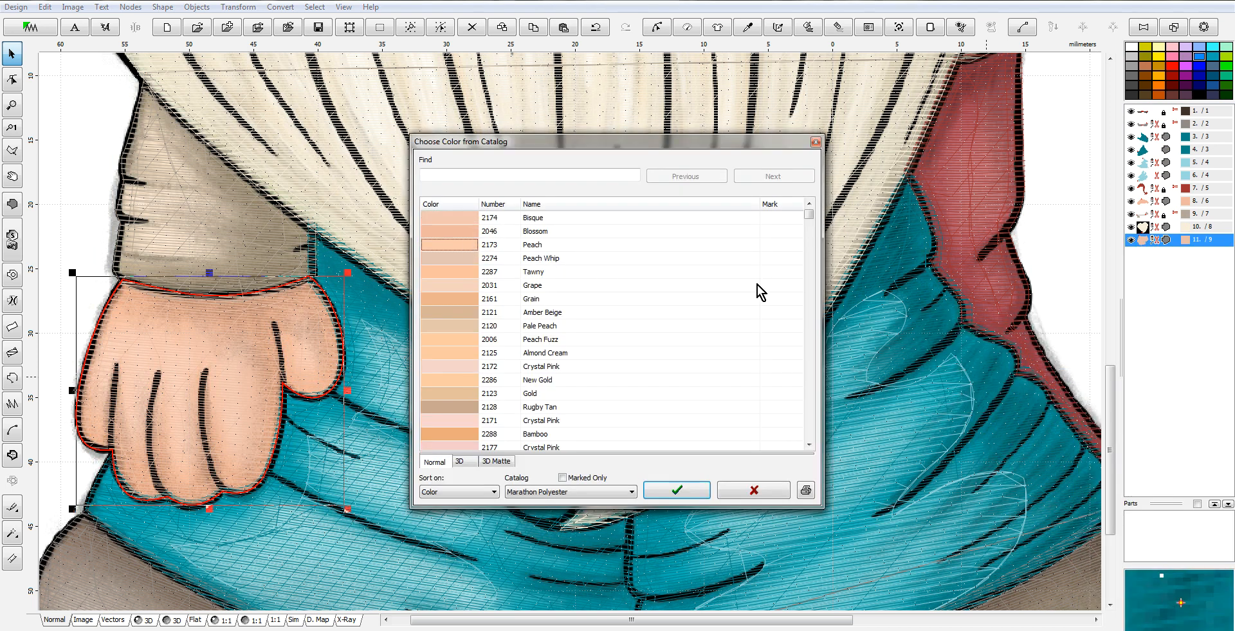
left_click(660, 491)
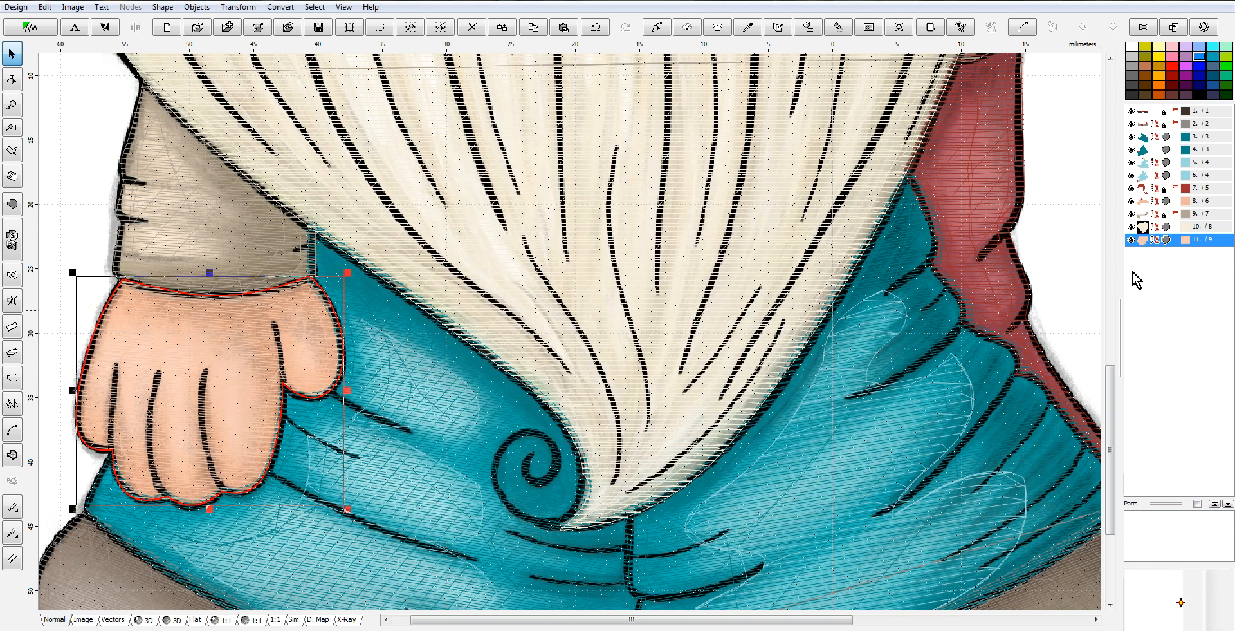
Check the lowered hand's thread color against the Marathon Polyester catalog.
right_click(1149, 242)
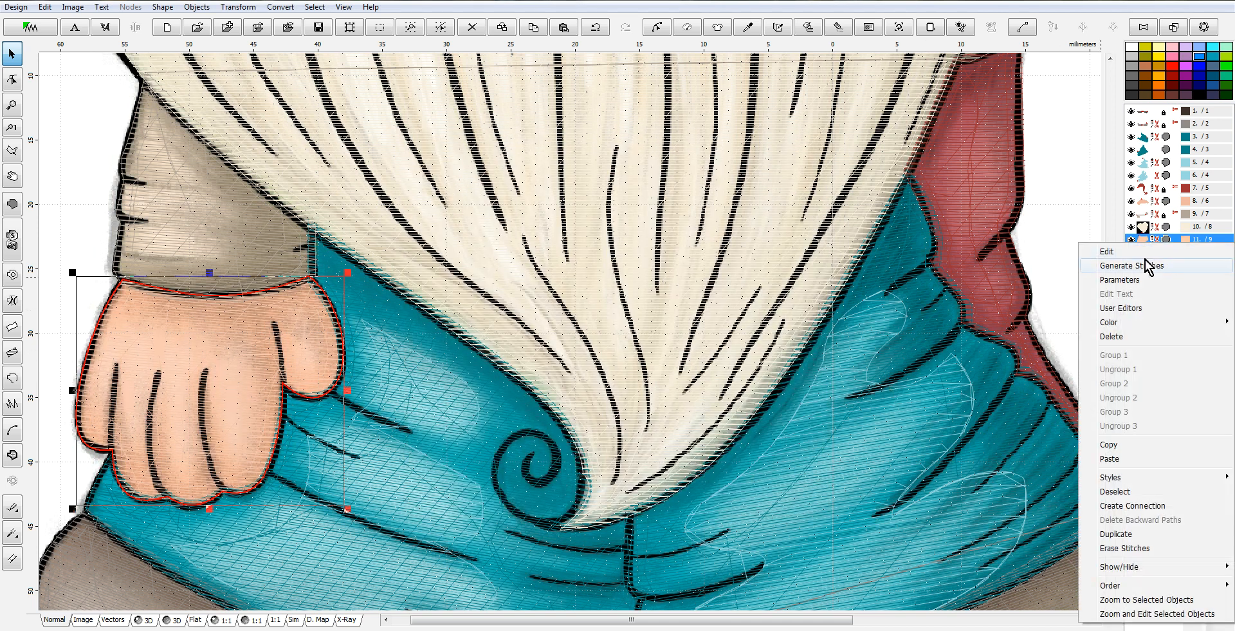
mouse_move(1114, 322)
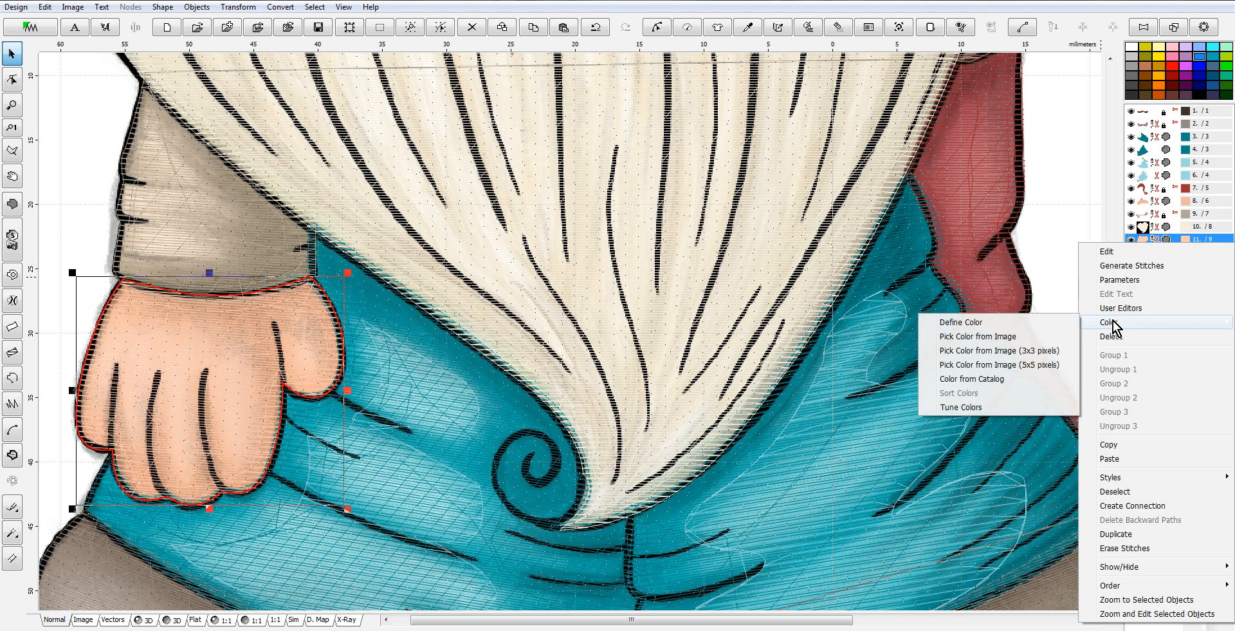
left_click(997, 384)
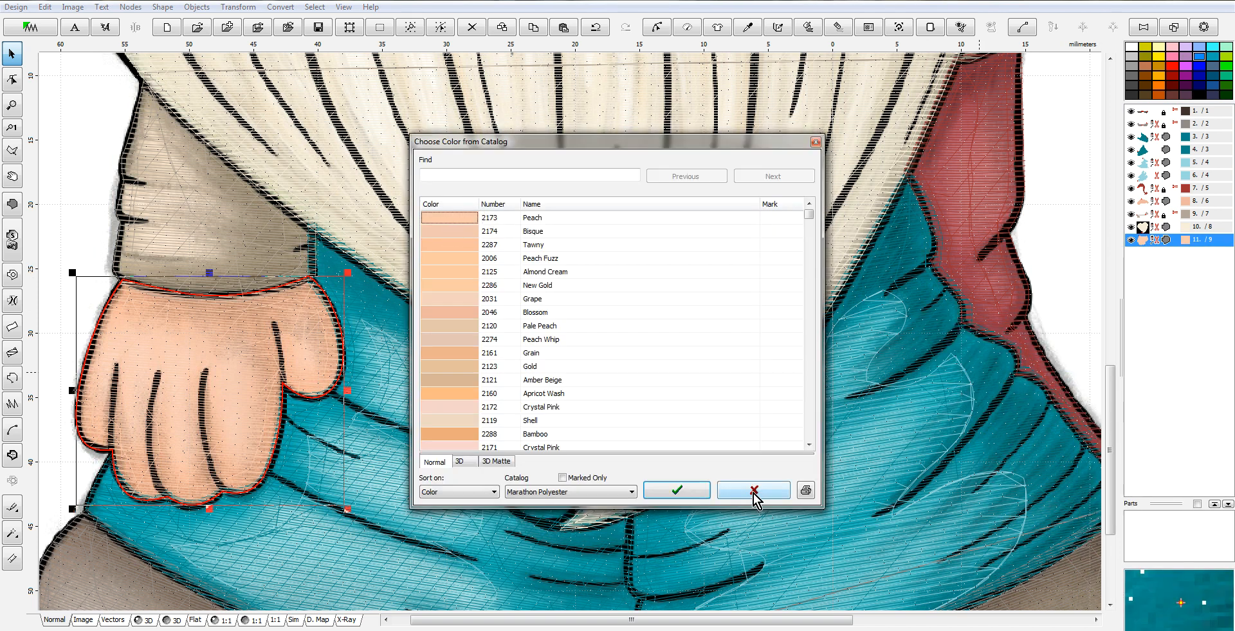
left_click(763, 484)
Start a fill outline for the raised hand at the cuff's upper corner, curving segments along the cuff edge to its lower corner.
left_click_drag(1110, 368, 1090, 308)
left_click_drag(793, 618, 940, 614)
left_click_drag(1113, 422, 1089, 342)
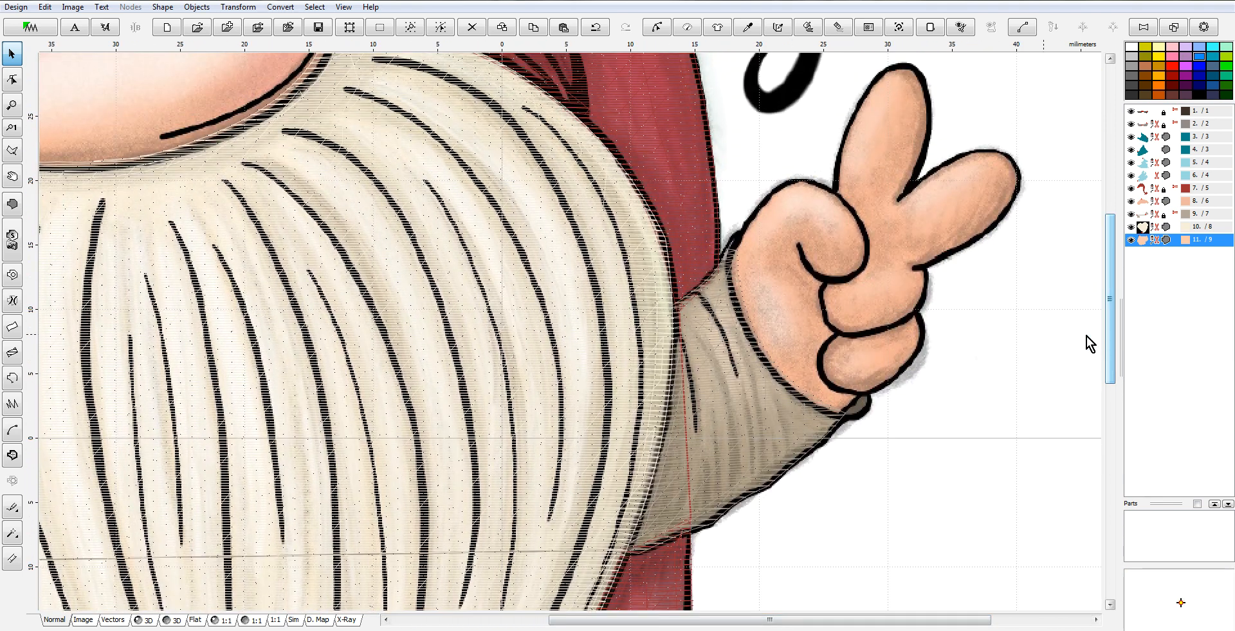
left_click(12, 204)
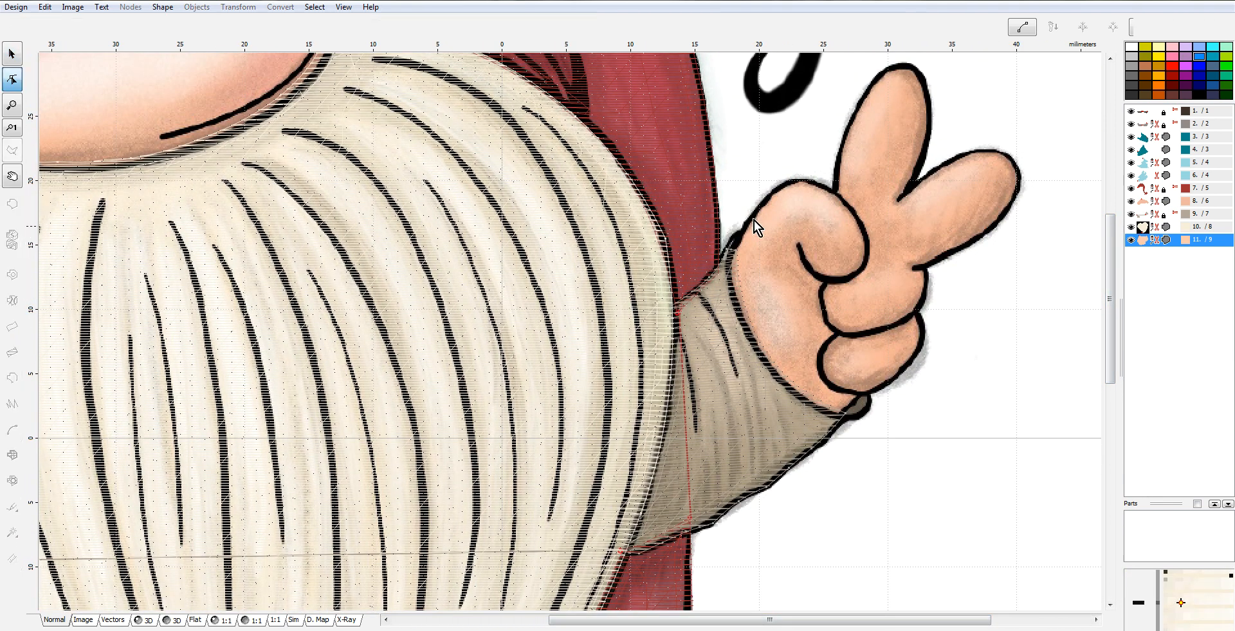
left_click(729, 254)
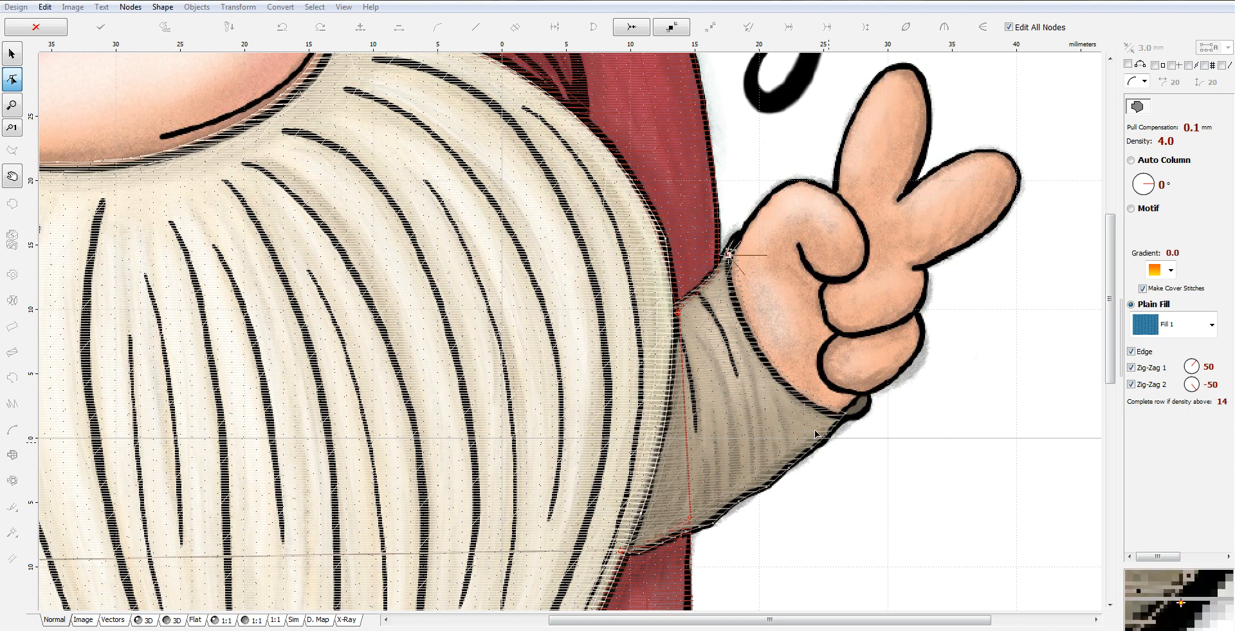
left_click(770, 369)
left_click_drag(750, 314, 741, 314)
left_click(843, 413)
left_click_drag(804, 392, 809, 405)
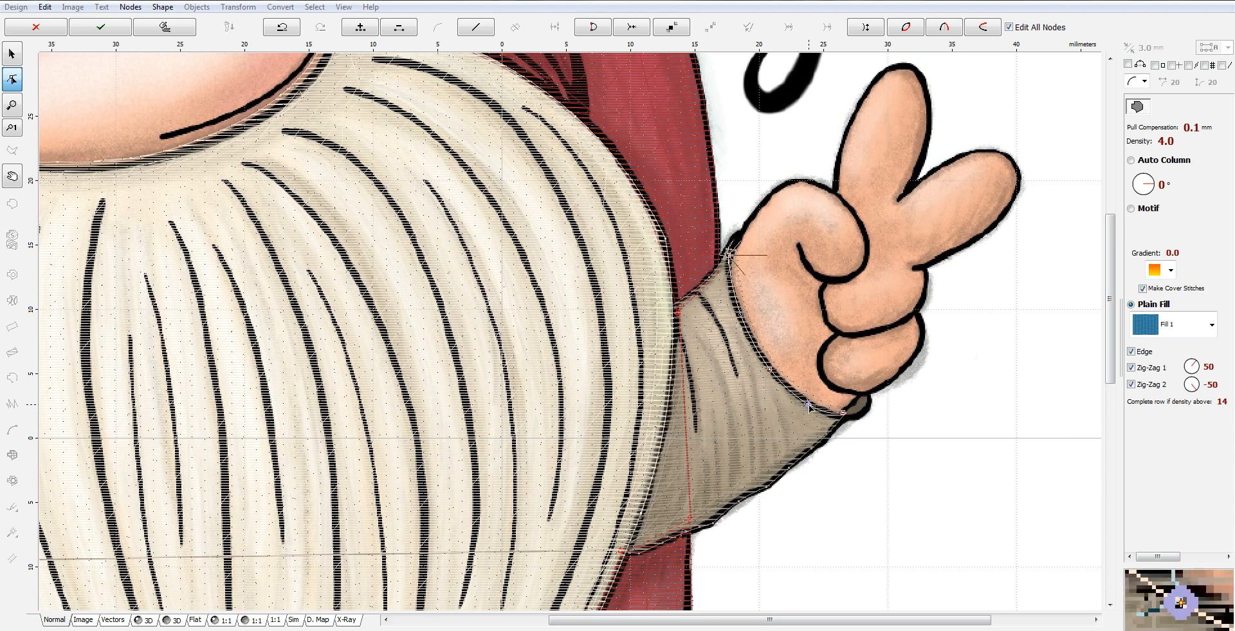
Continue the raised hand's outline up around the two curled fingers, curving the segments to their outer contours.
left_click(862, 394)
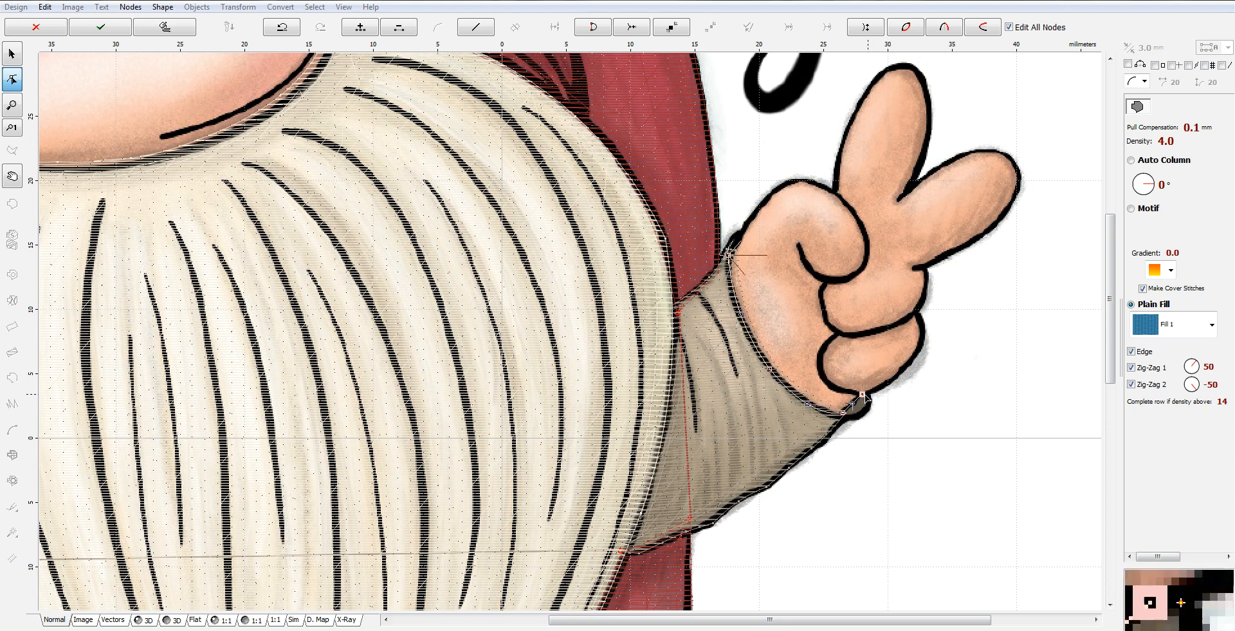
left_click(913, 363)
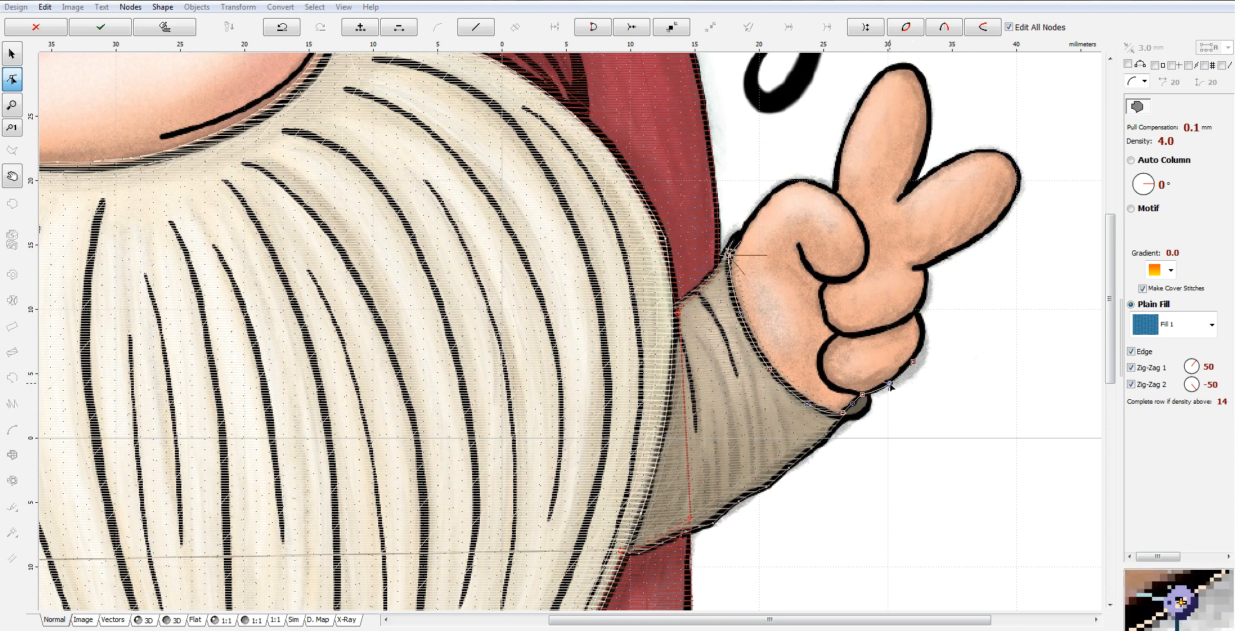
left_click(915, 312)
left_click_drag(915, 337, 923, 338)
left_click(924, 266)
left_click_drag(920, 290, 925, 291)
Outline the slanted extended finger around its tip to the notch between the two raised fingers, curving the segments.
left_click(1011, 207)
left_click_drag(967, 236, 974, 244)
left_click(994, 153)
left_click_drag(1003, 179, 953, 163)
left_click(913, 187)
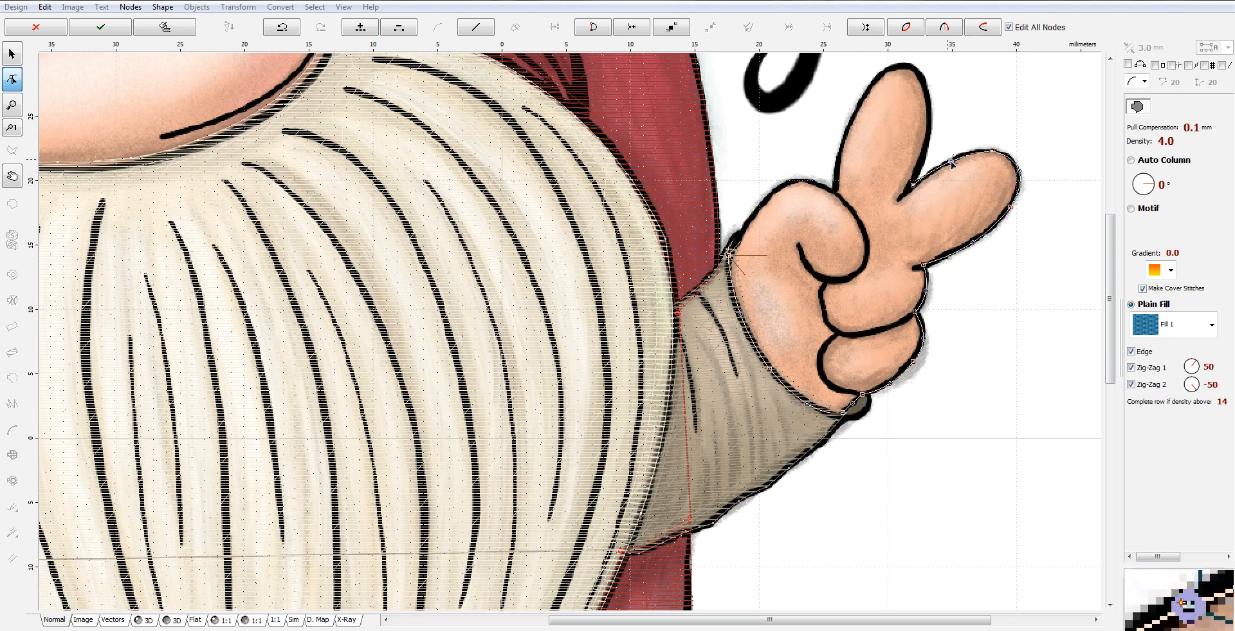
Outline the upright finger from the notch over its tip and down to the folded thumb, curving the segments.
left_click(930, 112)
left_click(891, 68)
left_click_drag(911, 92, 919, 72)
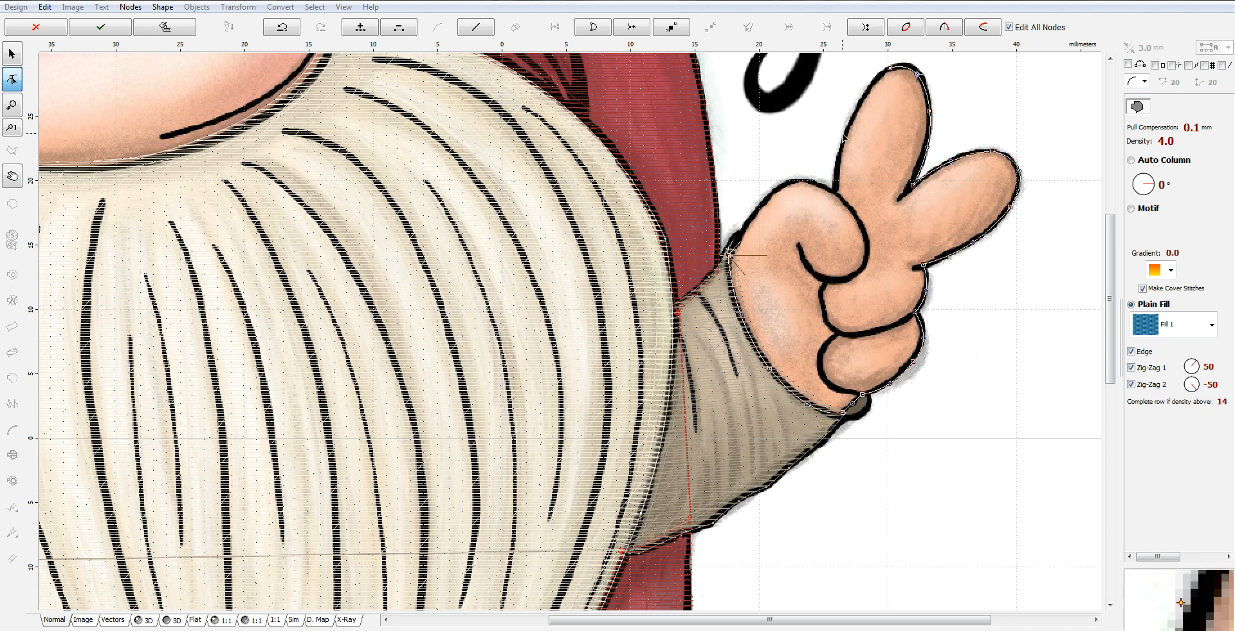
left_click(844, 137)
left_click_drag(870, 99, 862, 99)
left_click(835, 192)
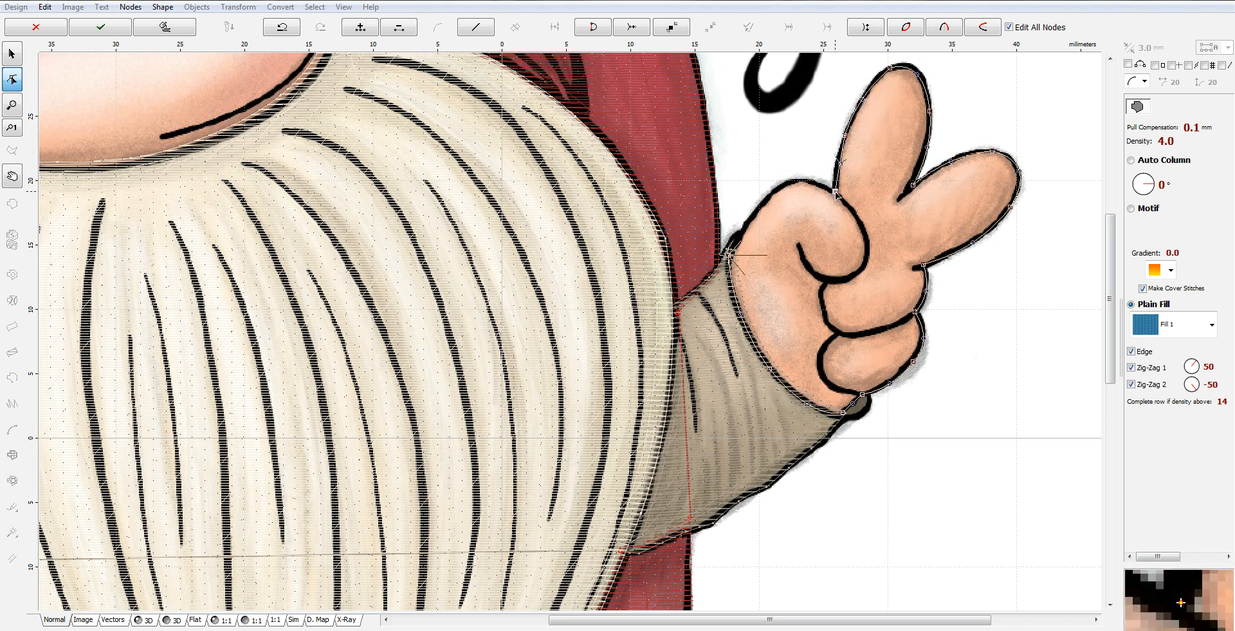
Complete the raised hand's outline over the folded thumb back to the cuff's starting node, and set the fill angle to 3°.
left_click_drag(841, 163, 805, 182)
left_click(788, 184)
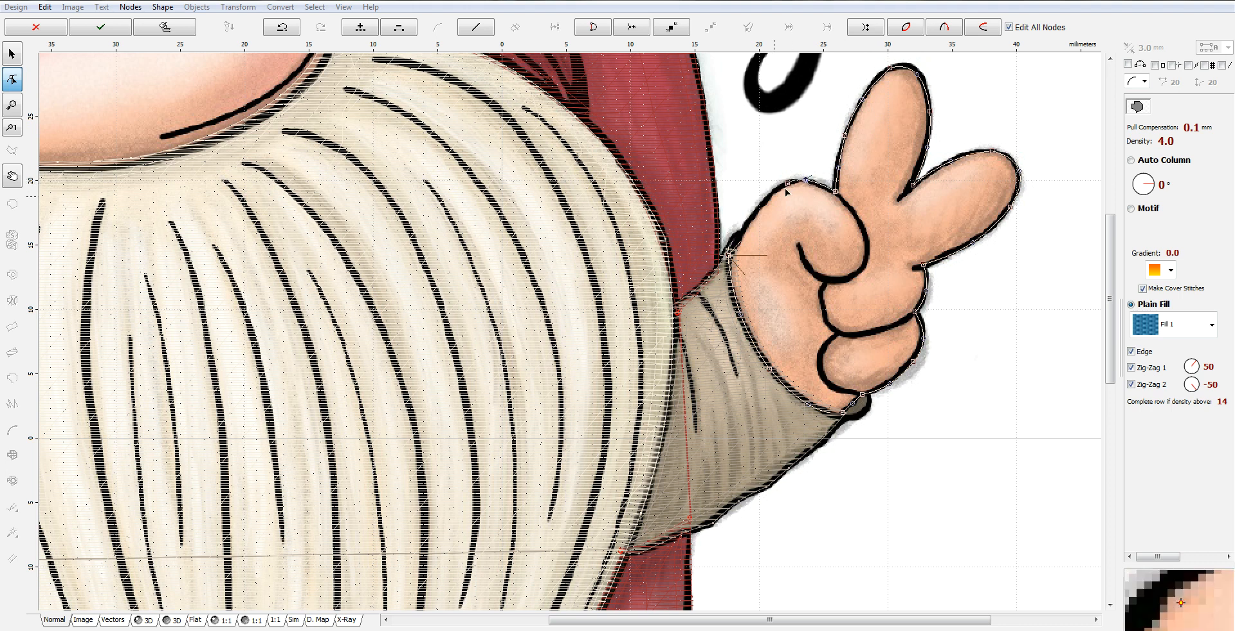
left_click(729, 253)
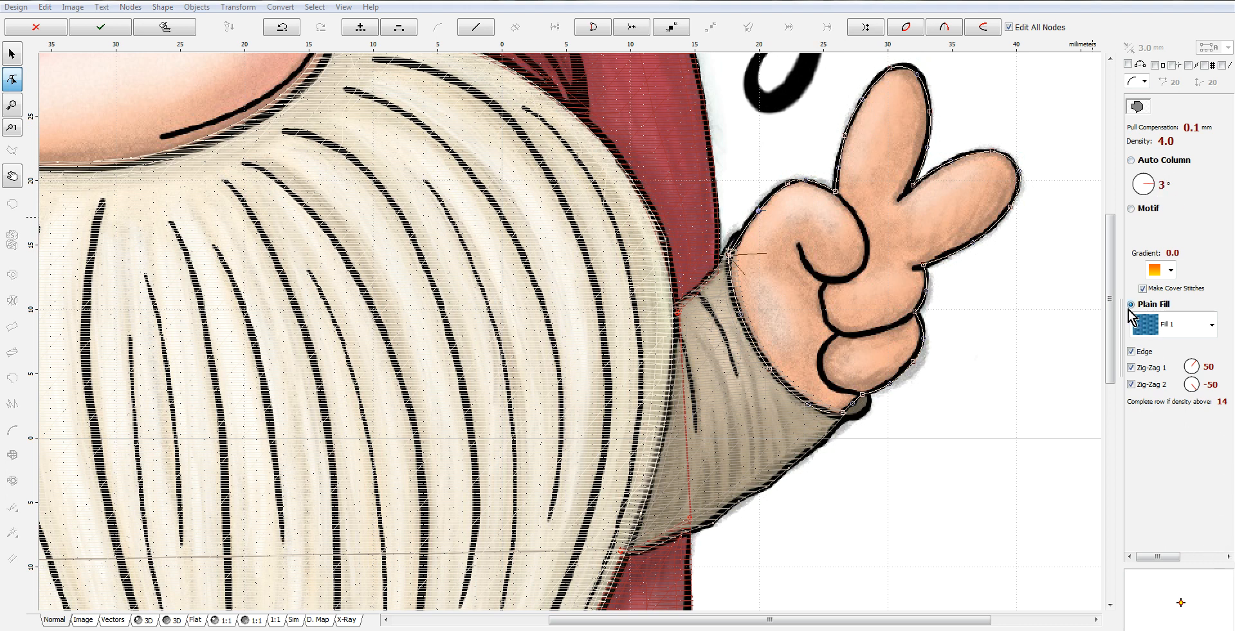
Set the active 5.0 mm distance parameter of the raised hand's fill to 2.0 mm and generate its stitches.
left_click(1214, 557)
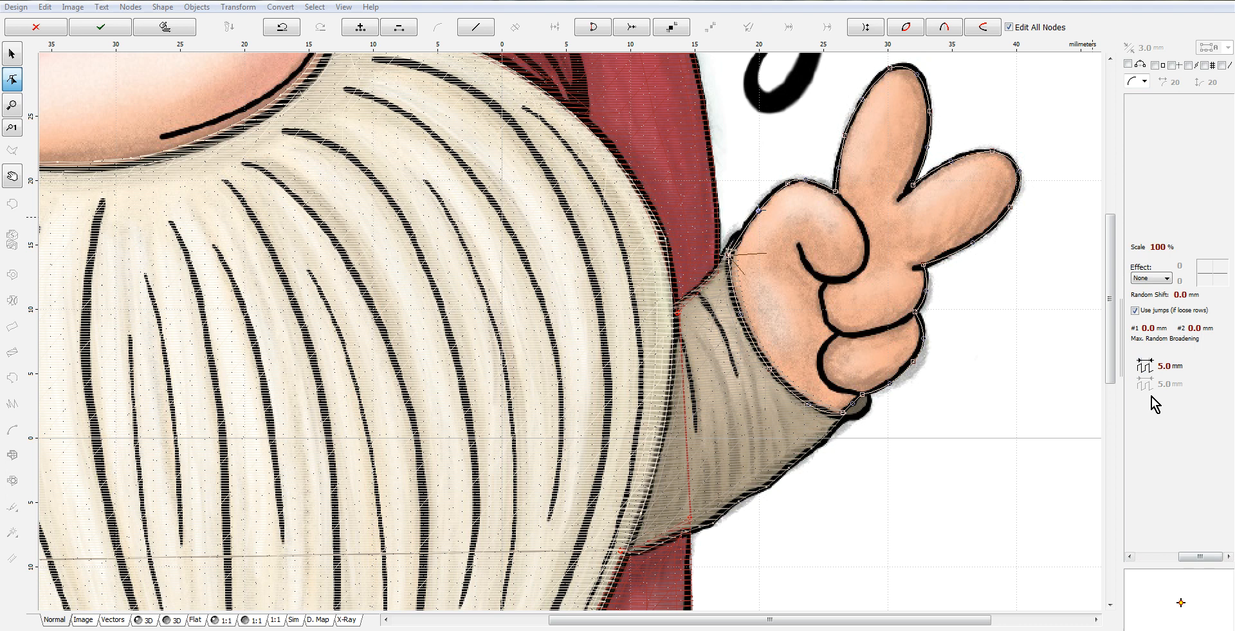
left_click(1144, 366)
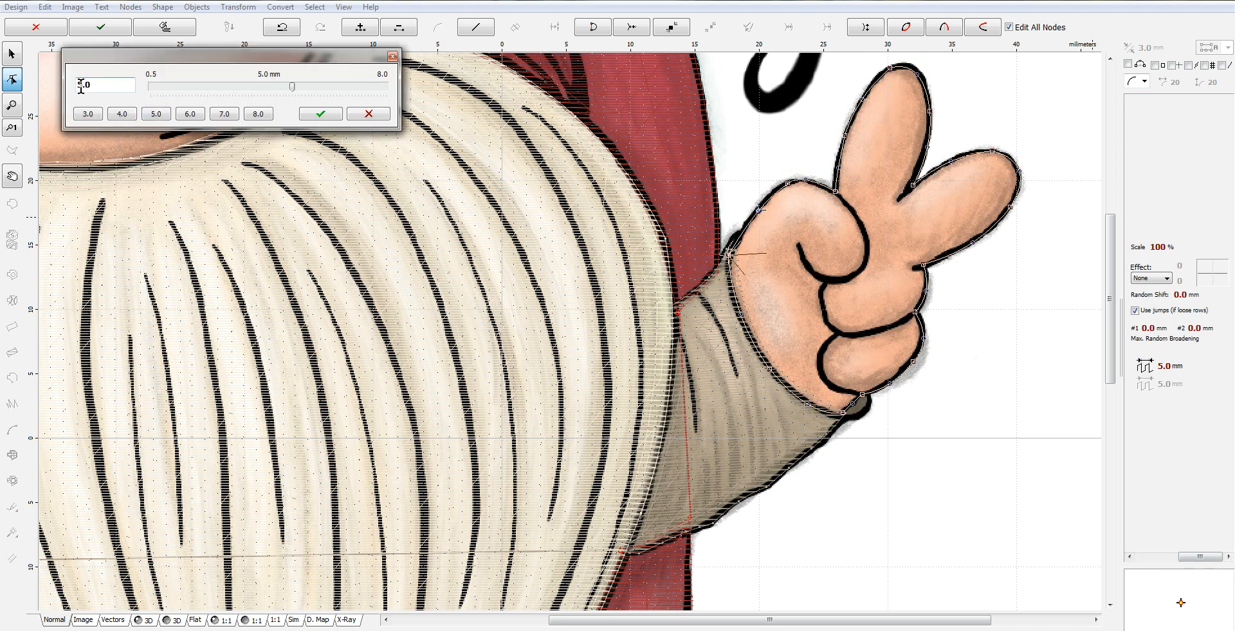
type("2")
left_click(319, 115)
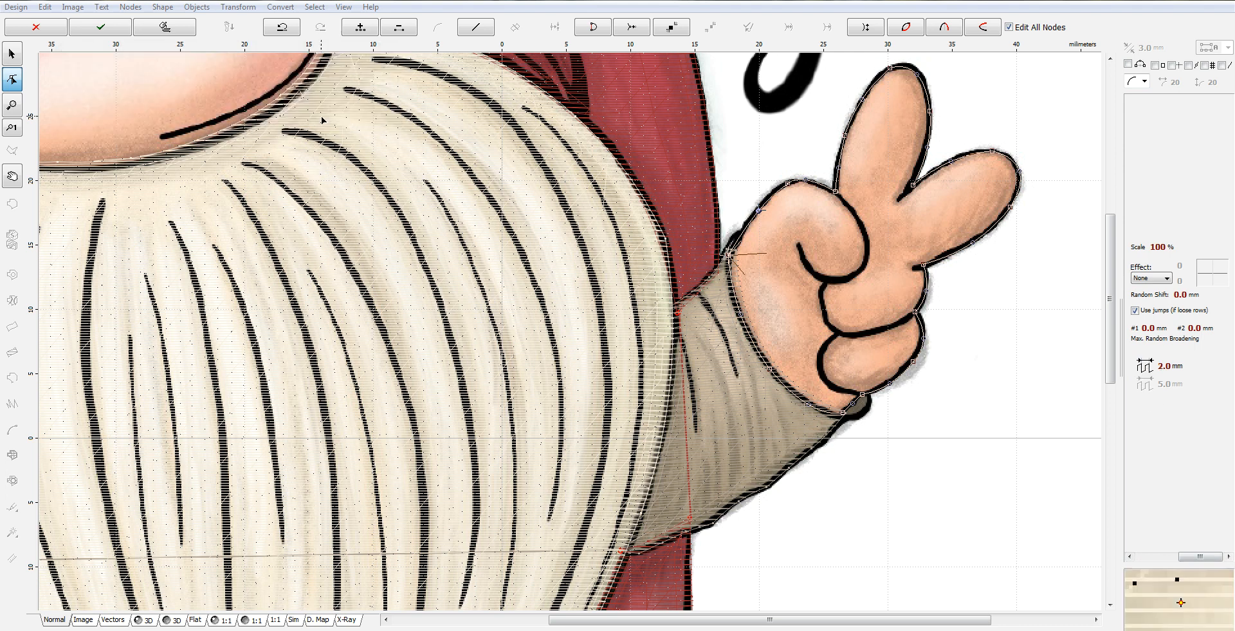
right_click(820, 242)
left_click(848, 270)
Start a fill outline for the nose where its left end meets the beard, curving segments along the lower edge.
left_click_drag(786, 620, 692, 620)
left_click_drag(1106, 338, 1106, 281)
left_click(9, 205)
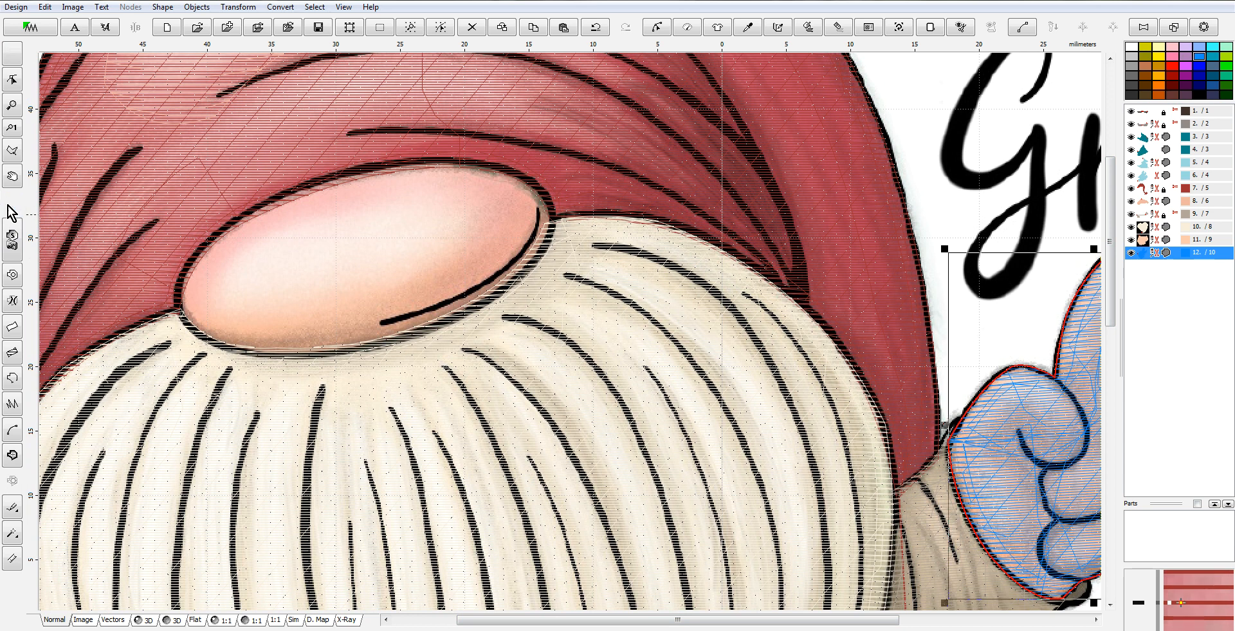
left_click(180, 311)
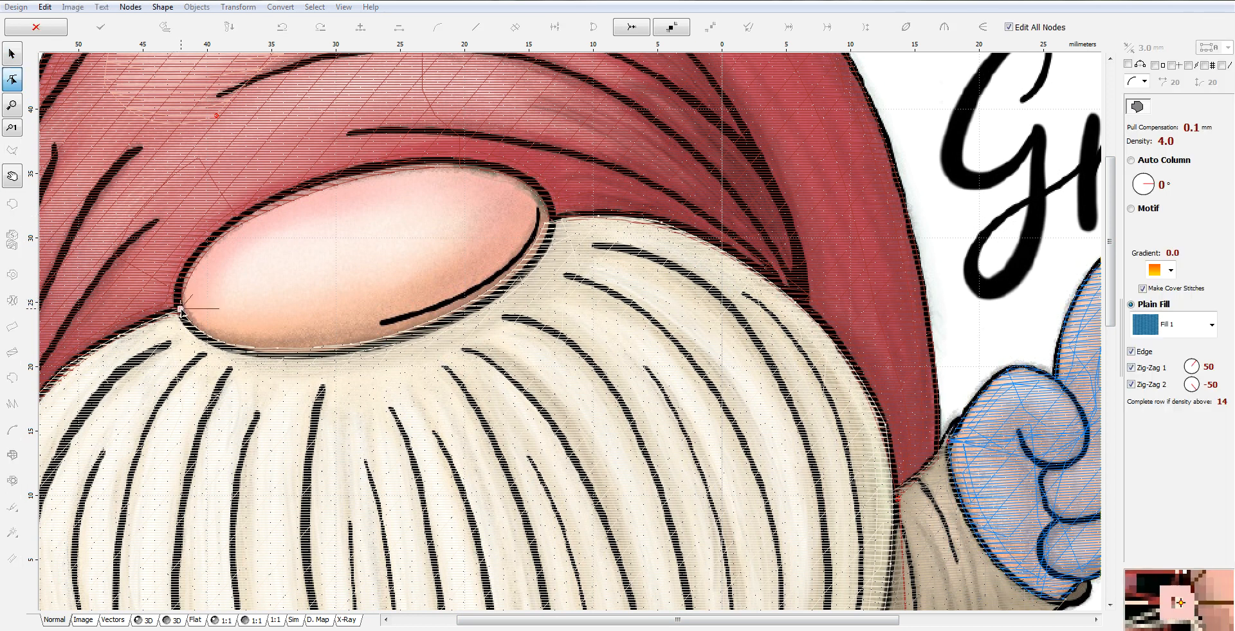
left_click(289, 355)
left_click_drag(232, 330, 218, 345)
left_click(508, 285)
left_click_drag(409, 317, 407, 337)
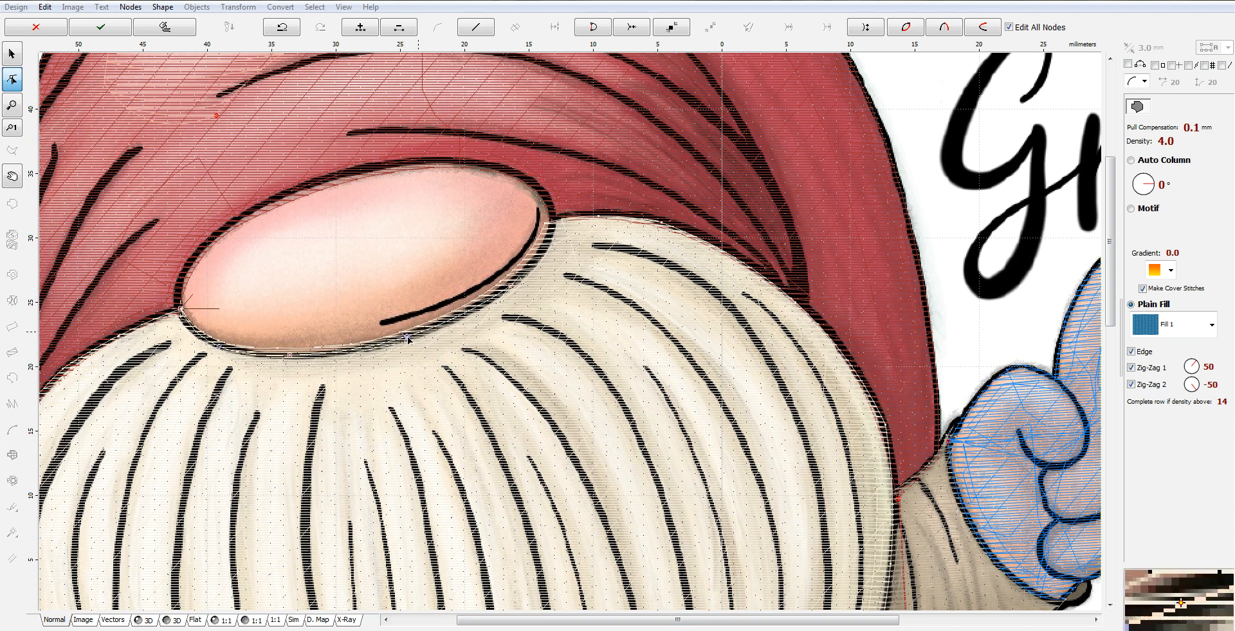
Continue the nose outline around its right end to the top edge, curving the segments, and place the fill end point at the right-end node.
left_click(547, 201)
left_click_drag(531, 248, 550, 246)
left_click(429, 161)
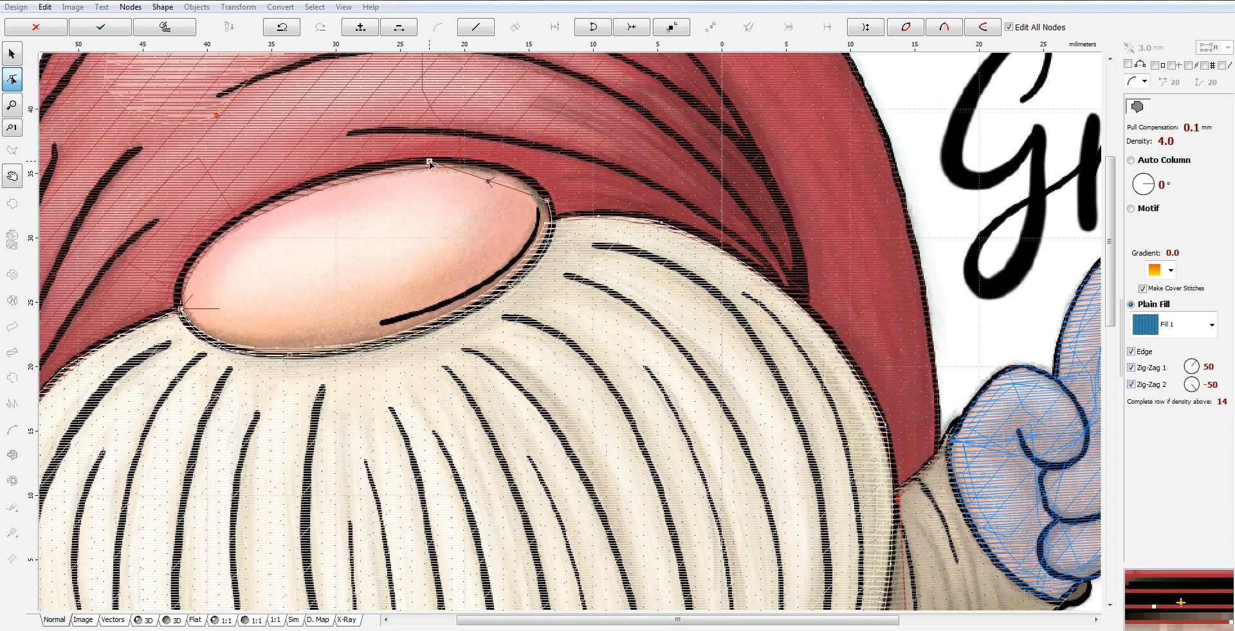
left_click_drag(487, 184, 496, 170)
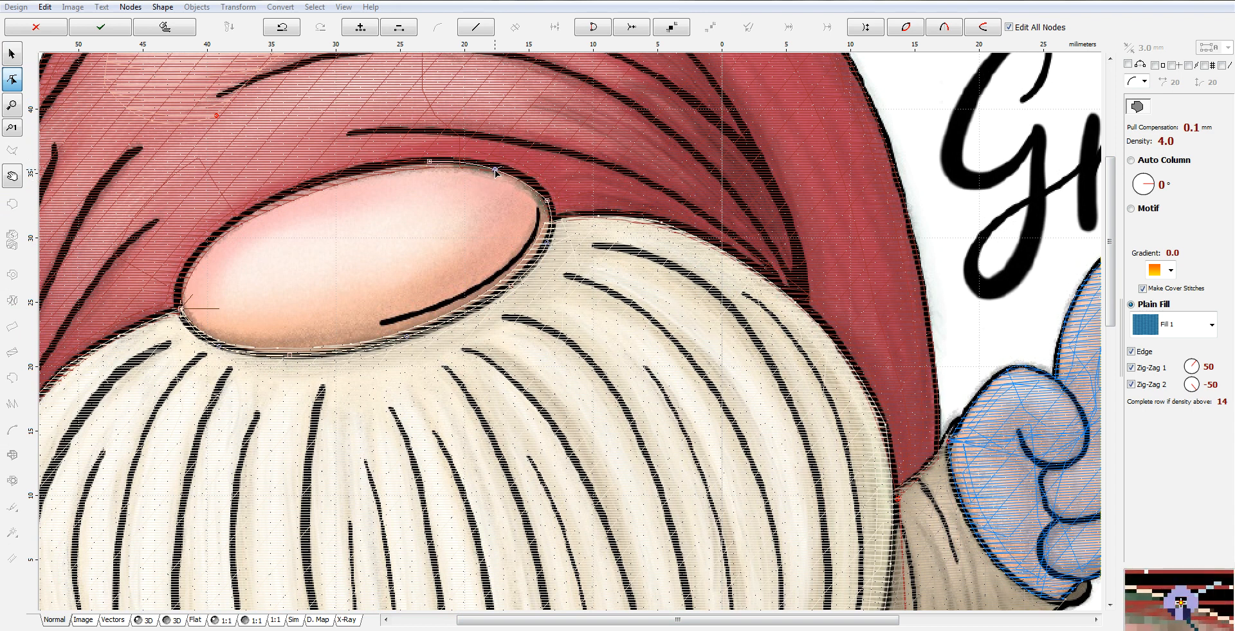
right_click(551, 202)
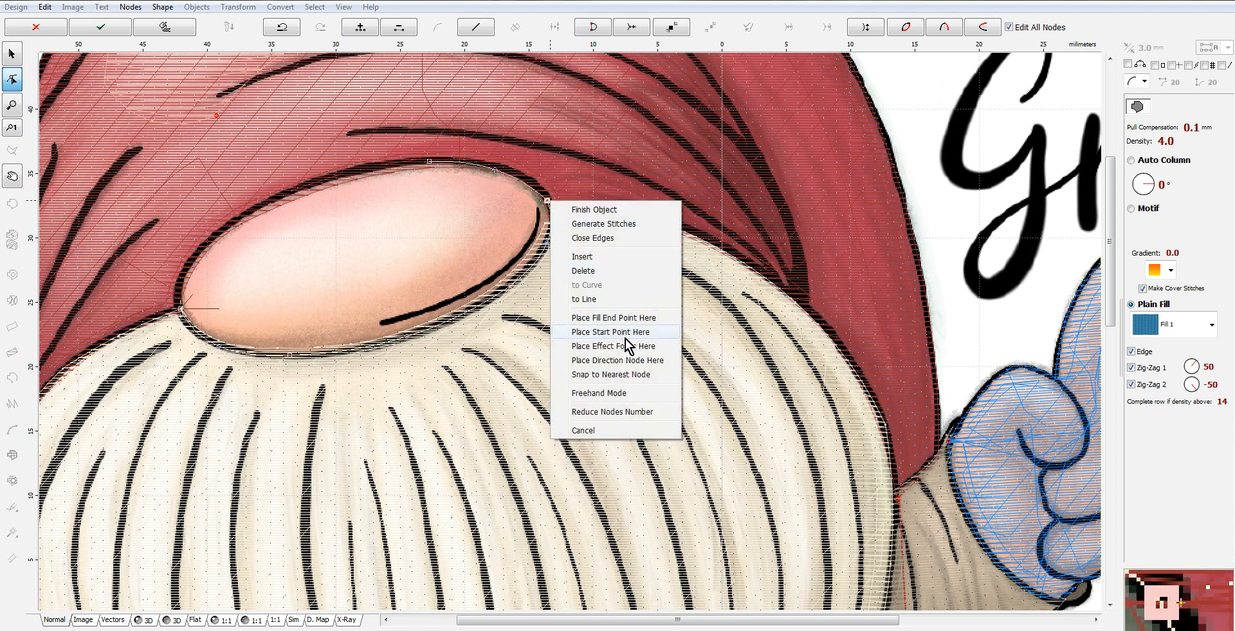
left_click(626, 318)
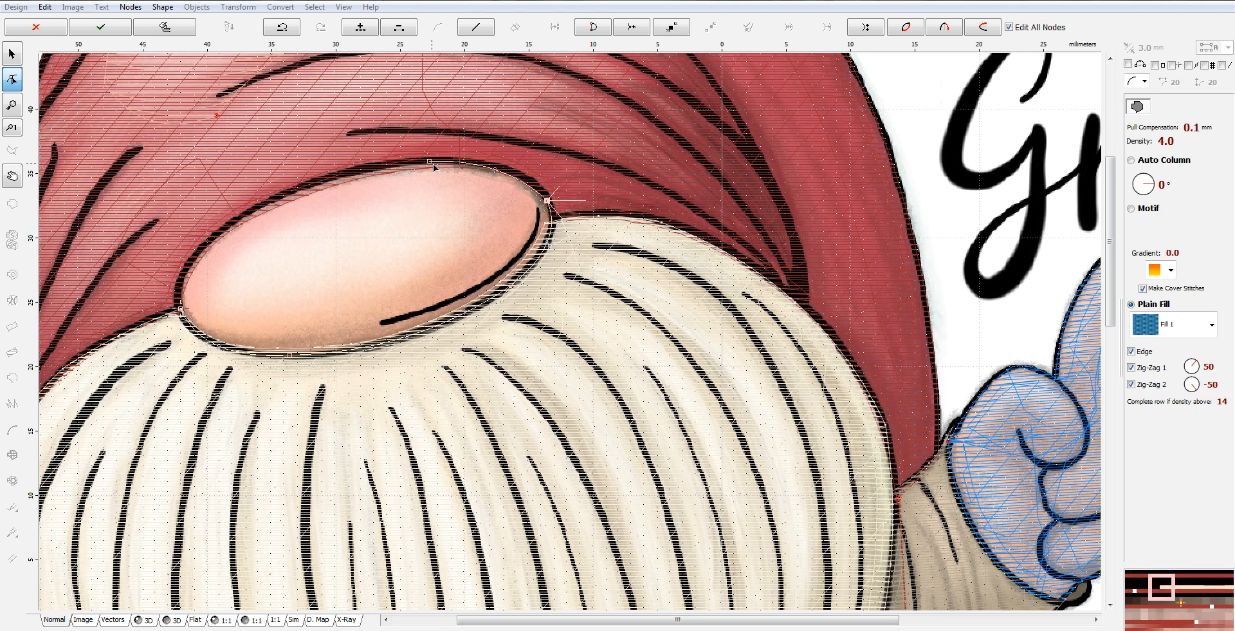
Complete the nose outline down its upper-left edge to the left end, curving the last segment to follow the artwork.
left_click(268, 204)
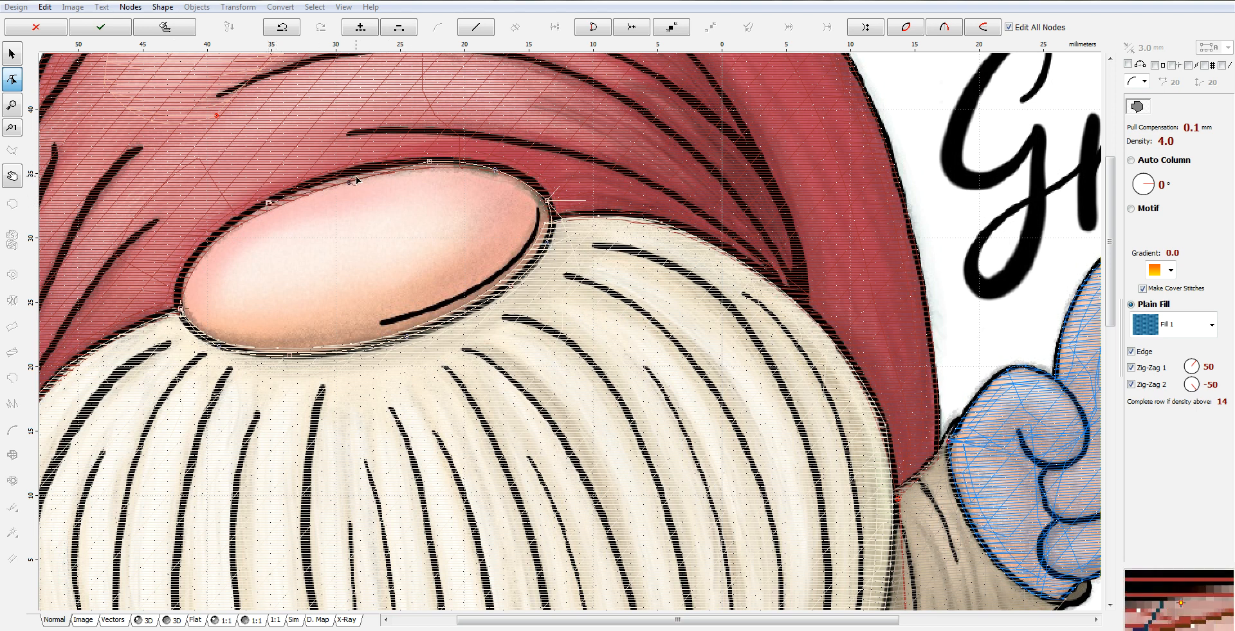
left_click(183, 277)
left_click_drag(227, 240, 211, 238)
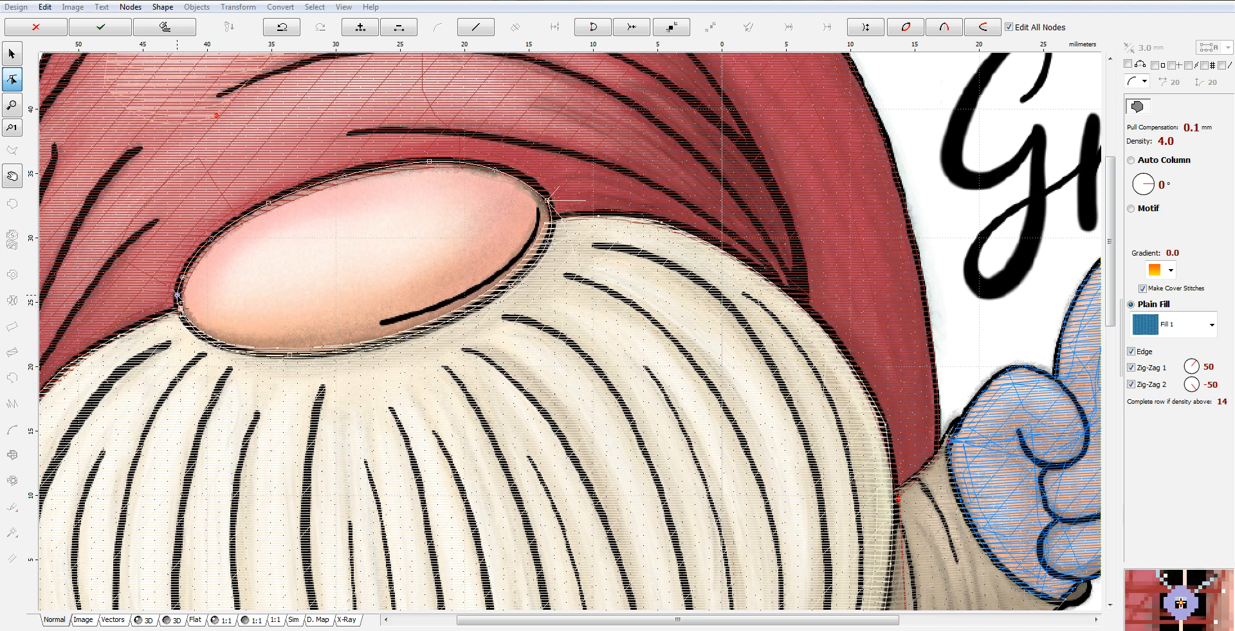
Turn off the nose fill's Zig-Zag 2 underlay, set its angle to 105°, and generate its stitches.
left_click(1155, 386)
scroll(1144, 175, "up", 1)
left_click_drag(1144, 175, 1142, 176)
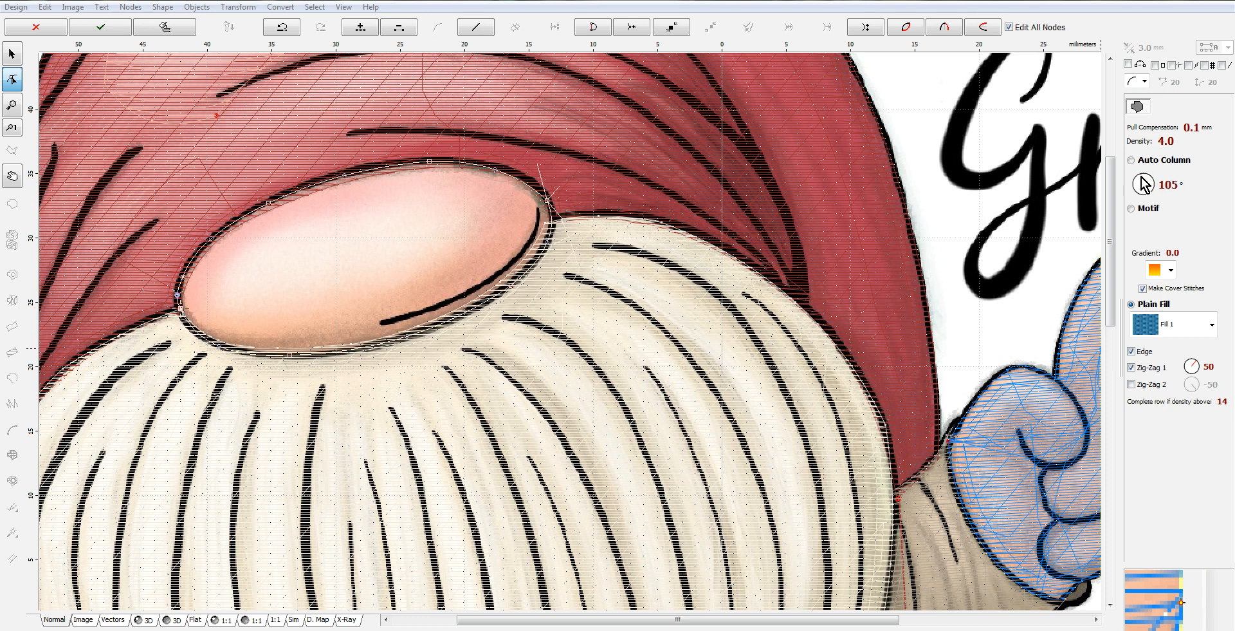
right_click(438, 243)
left_click(493, 267)
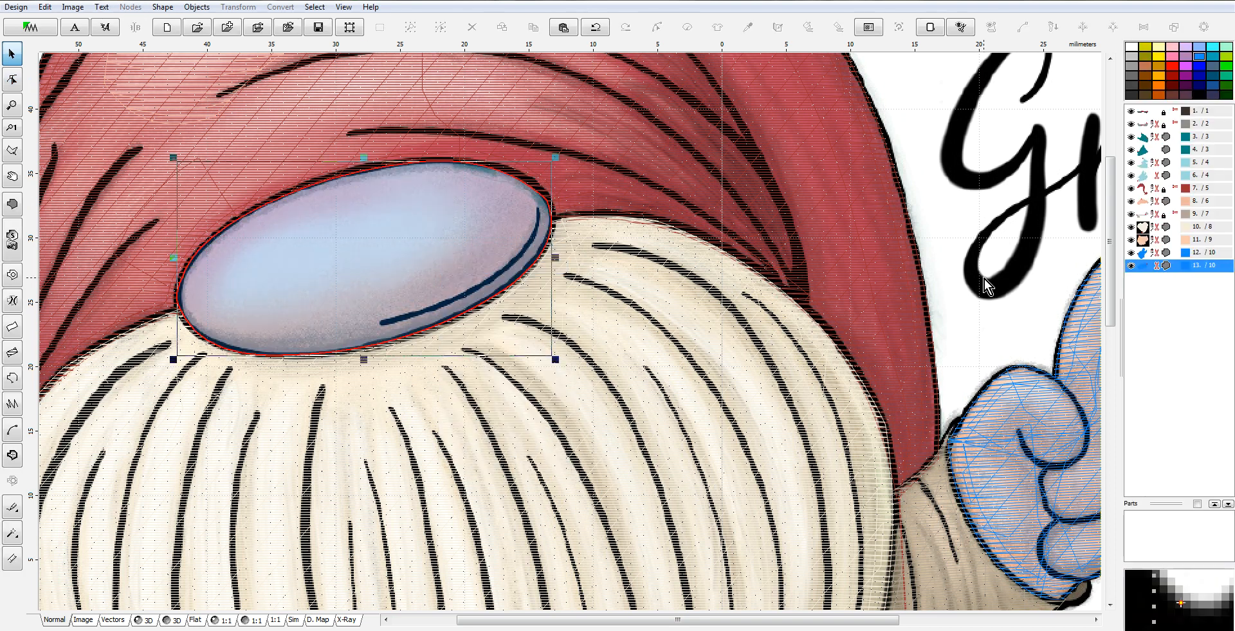
Recolor the two hand fills and the nose fill together with Peach 2173 from the Marathon Polyester catalog.
left_click(1149, 239)
left_click(1154, 265, "shift")
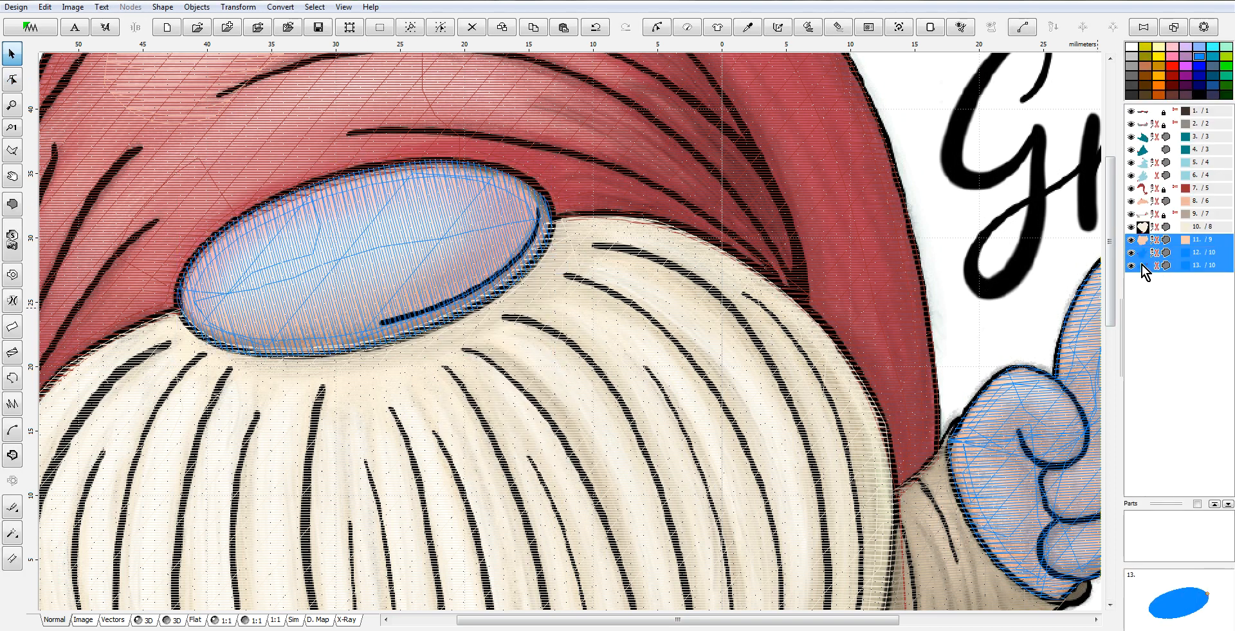
right_click(1152, 265)
mouse_move(1125, 344)
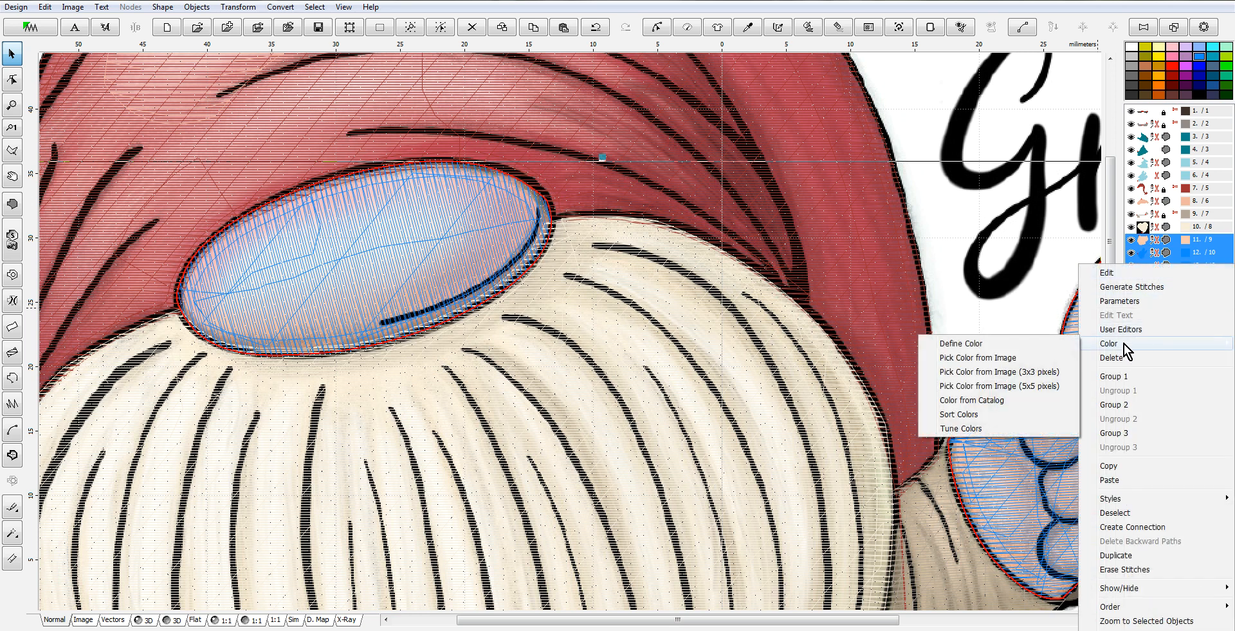
left_click(980, 399)
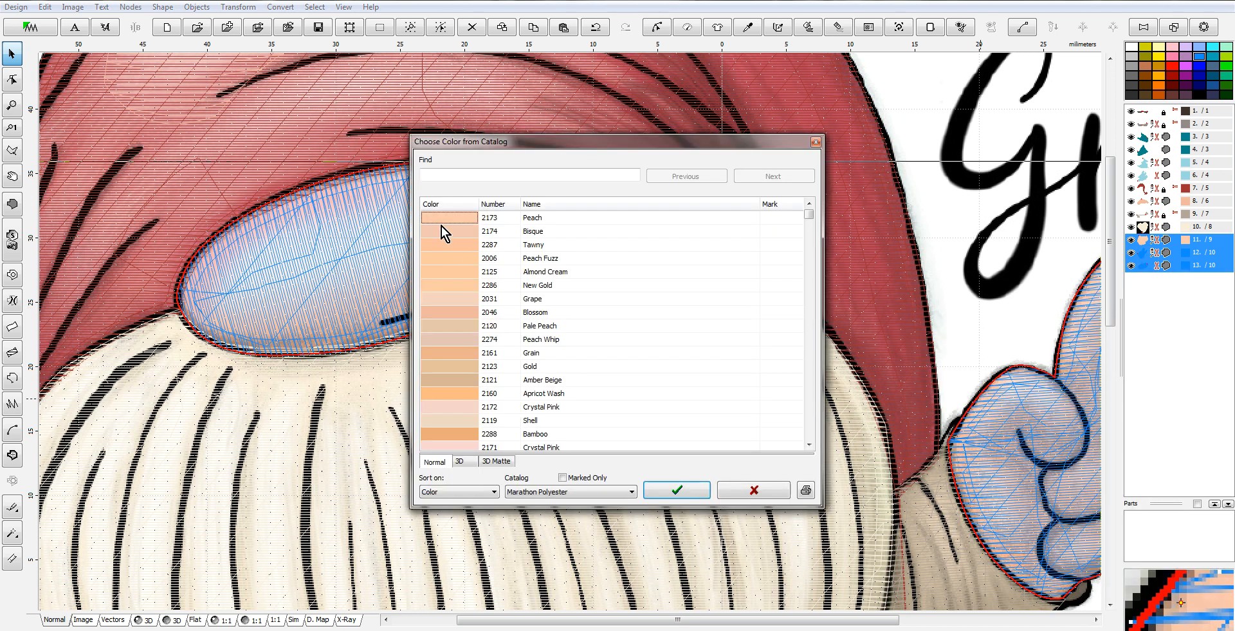
left_click(689, 493)
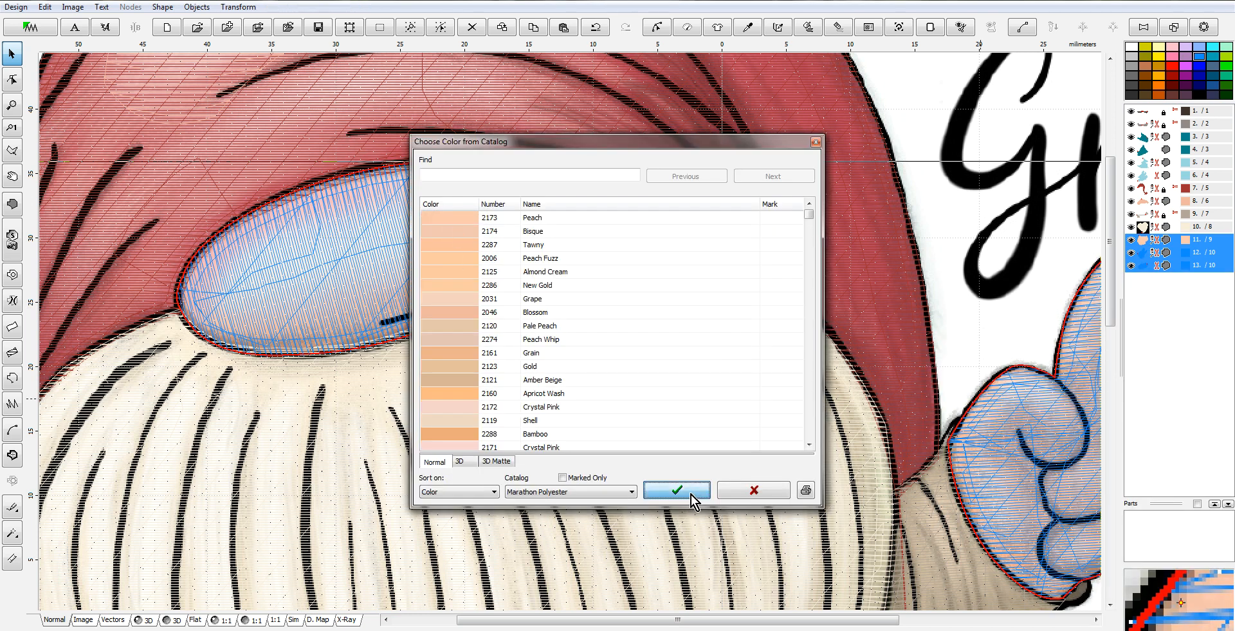
Inspect the whole design in the 3D stitch preview, then return to the normal view.
scroll(710, 349, "down", 3)
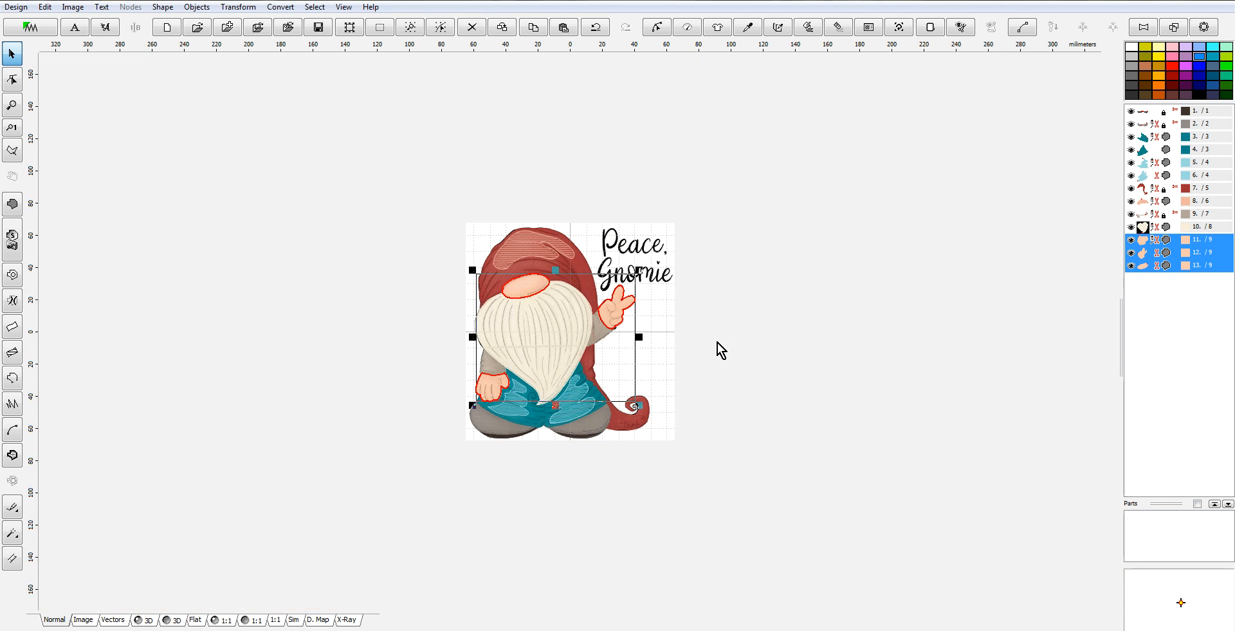
left_click(147, 619)
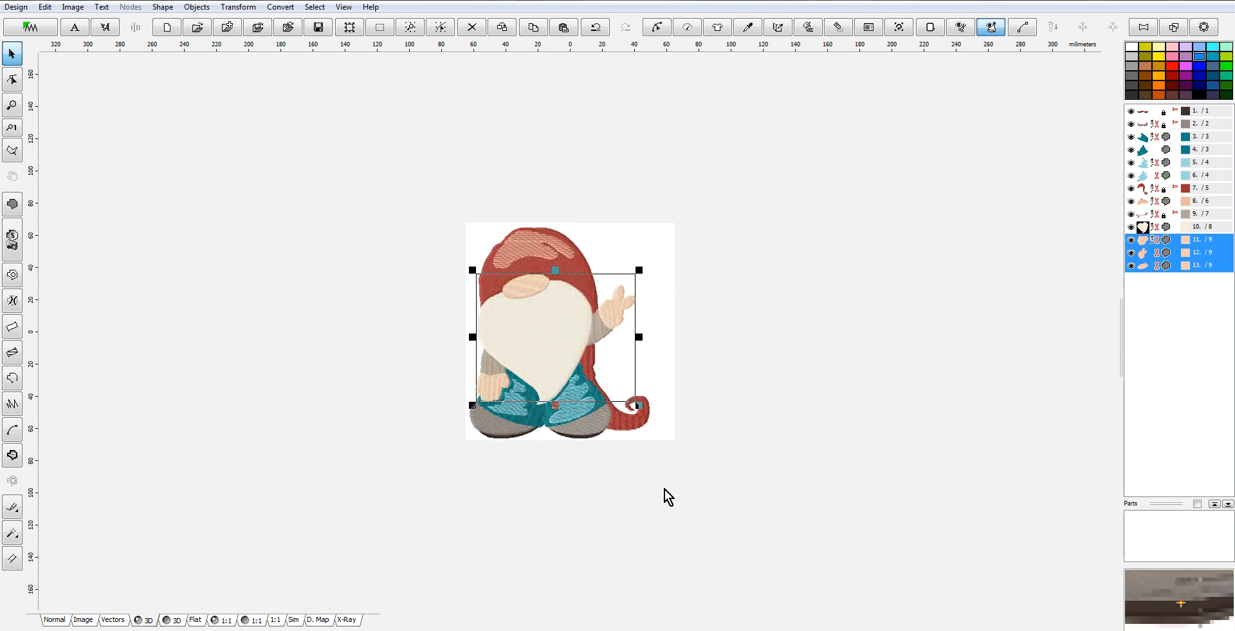
scroll(512, 359, "up", 2)
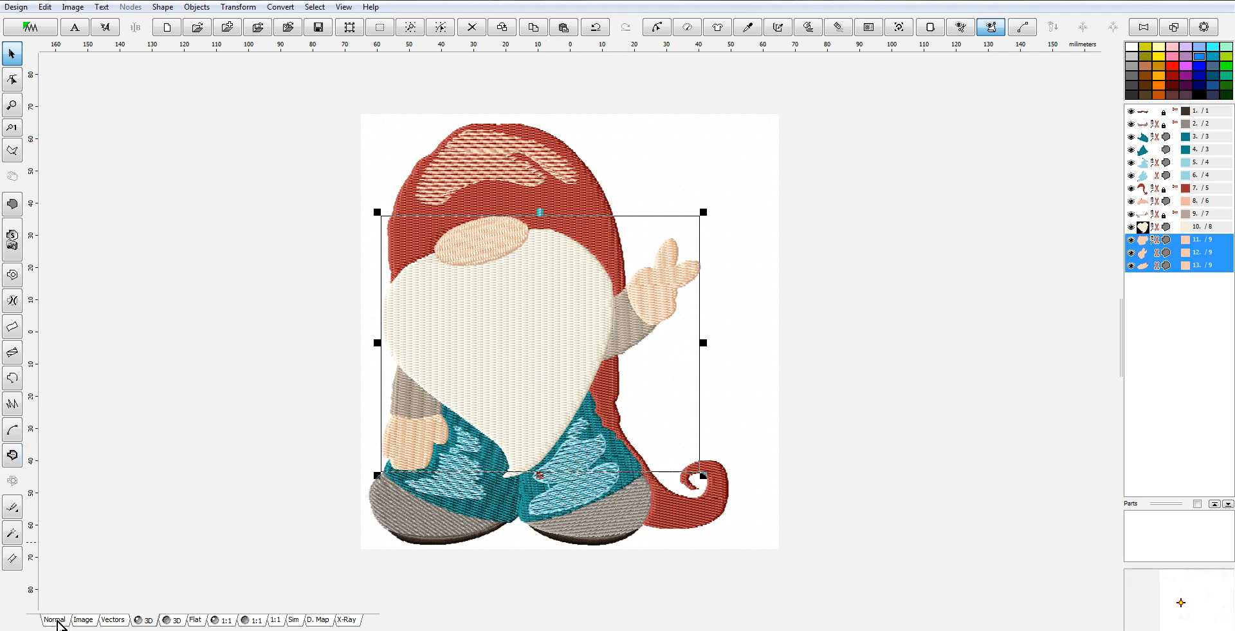
left_click(54, 619)
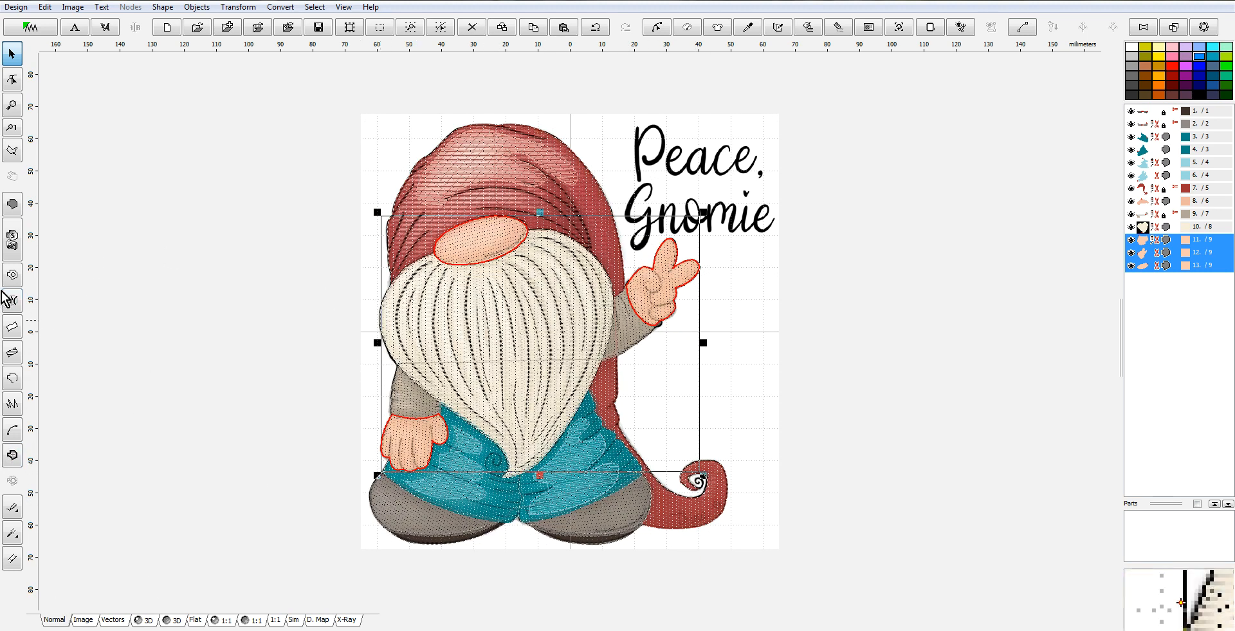
Trace the artwork's connected black outlines into column stitches with the magic wand, using Auto Color and tolerance 30, and check them in 3D.
left_click(12, 532)
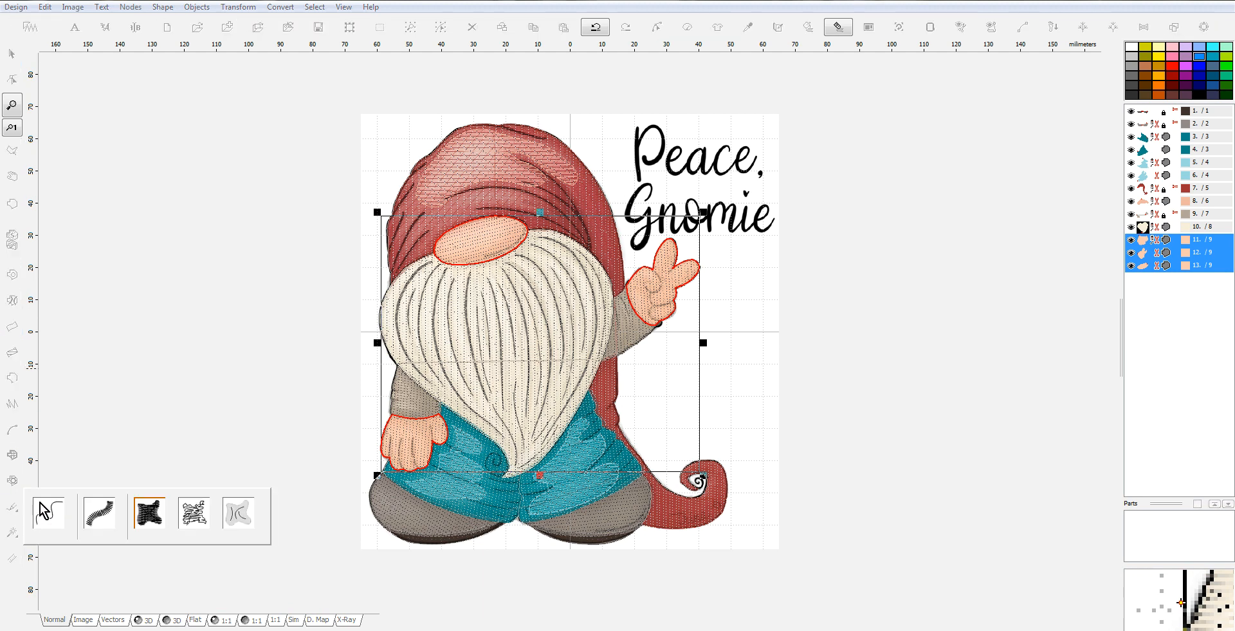
left_click(97, 518)
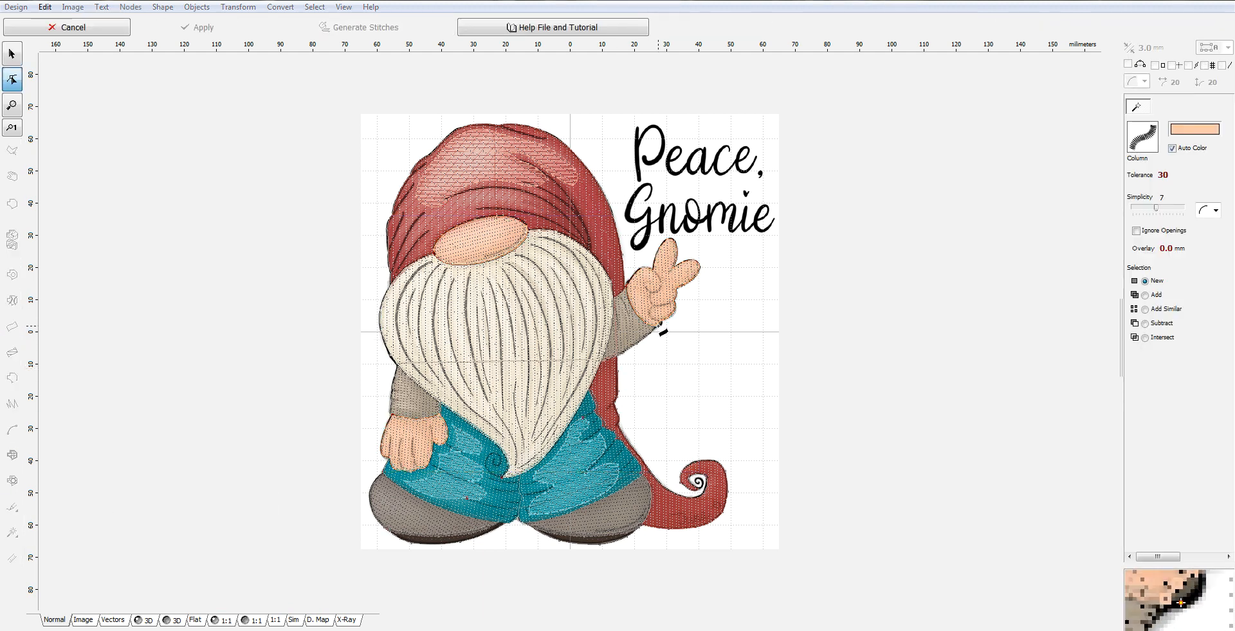
left_click(654, 336)
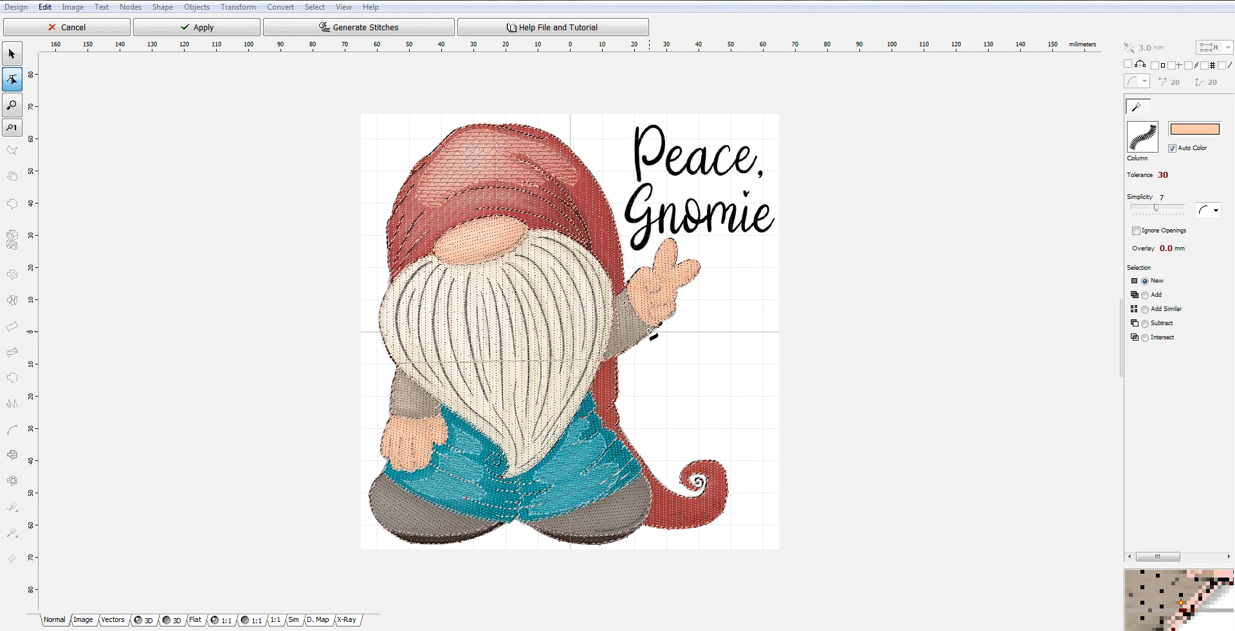
right_click(661, 352)
left_click(711, 374)
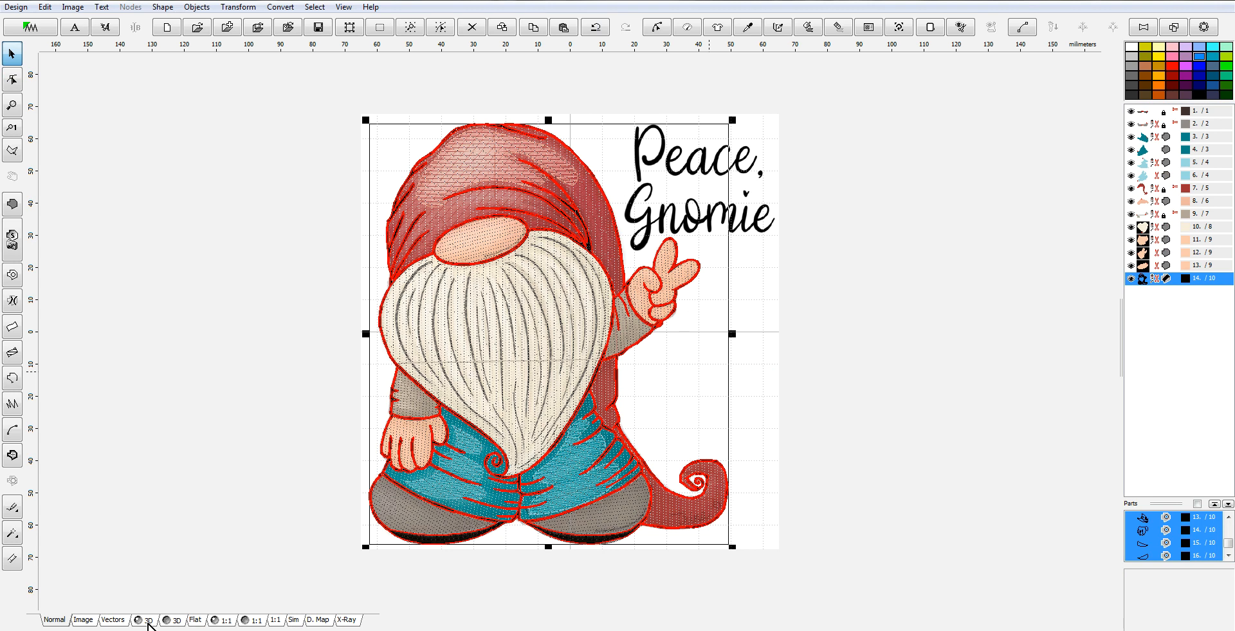
left_click(147, 620)
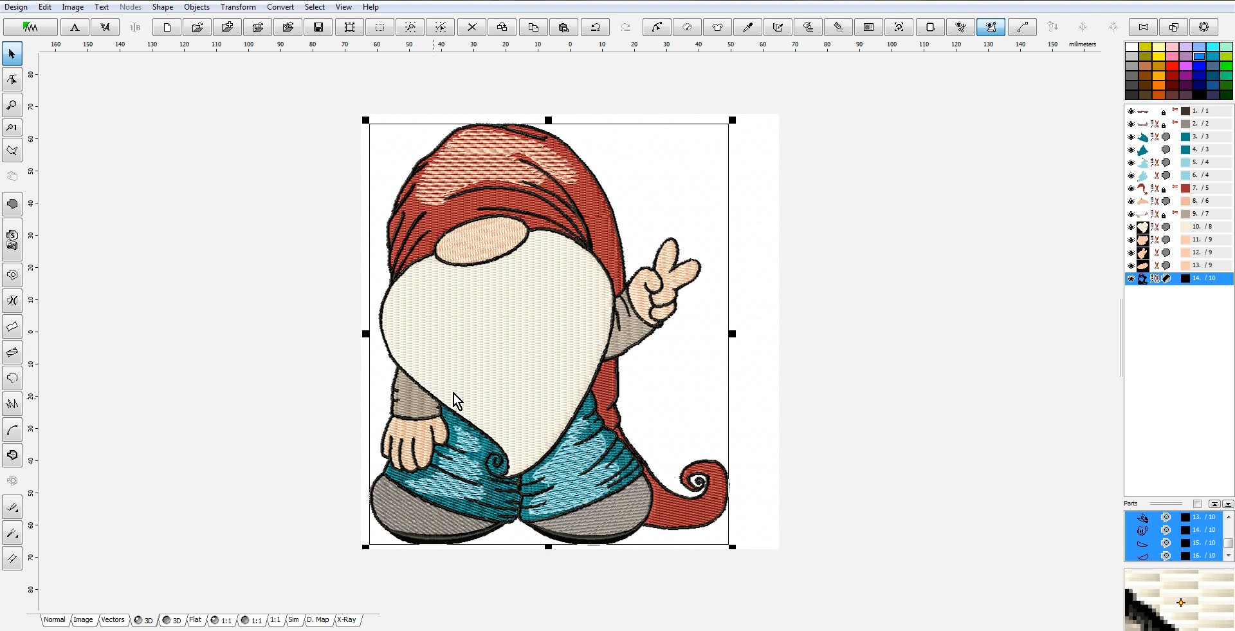
left_click(54, 620)
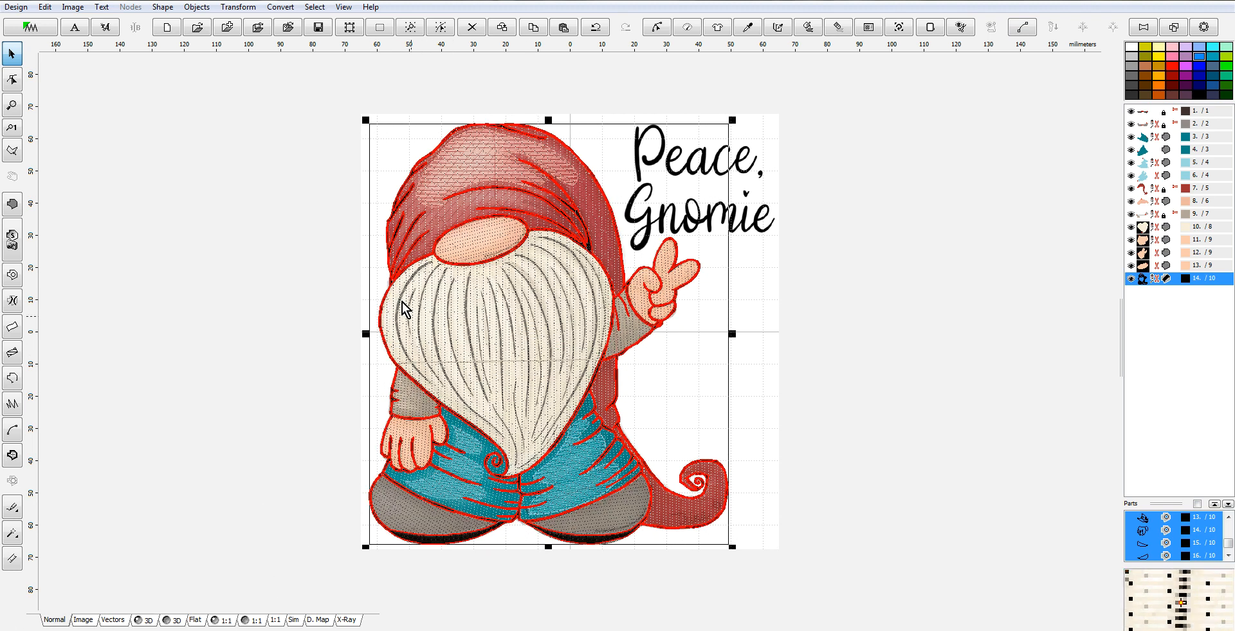